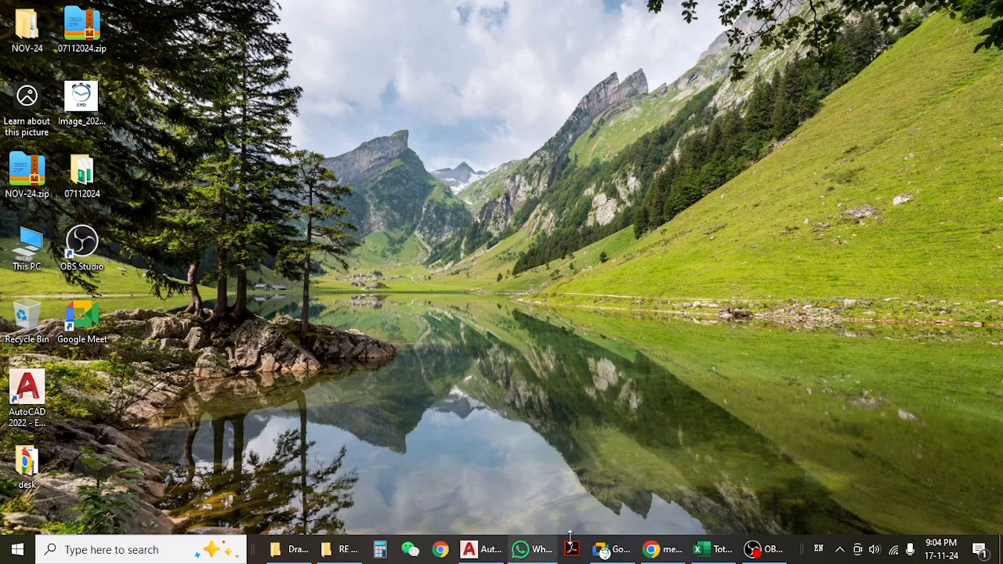
- Switch to the Khalil Garden estimate workbook in Excel and review the Mason sheet's foundation, brickwork and concrete quantity items
left_click(699, 550)
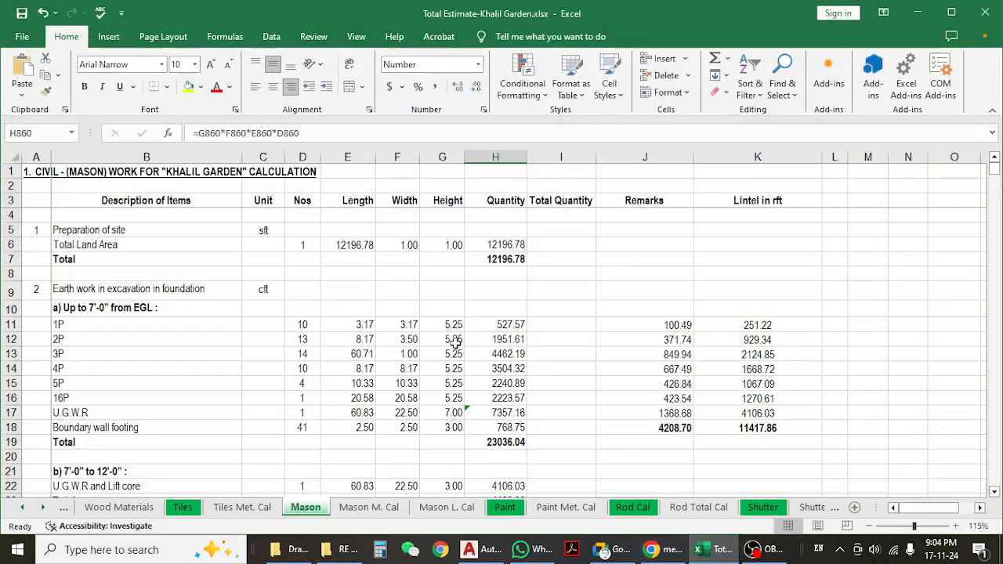
scroll(456, 343, "down", 17)
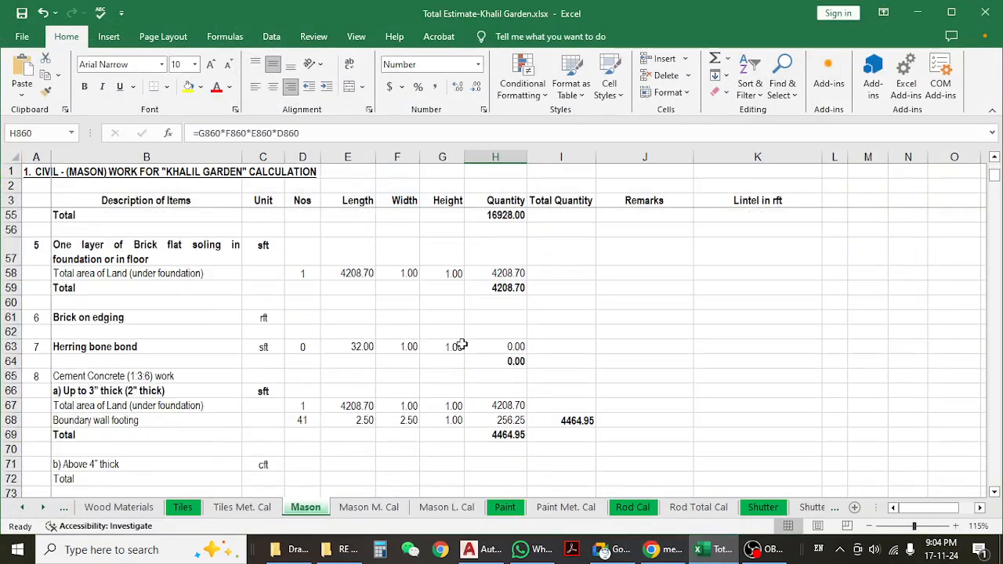
scroll(463, 345, "down", 10)
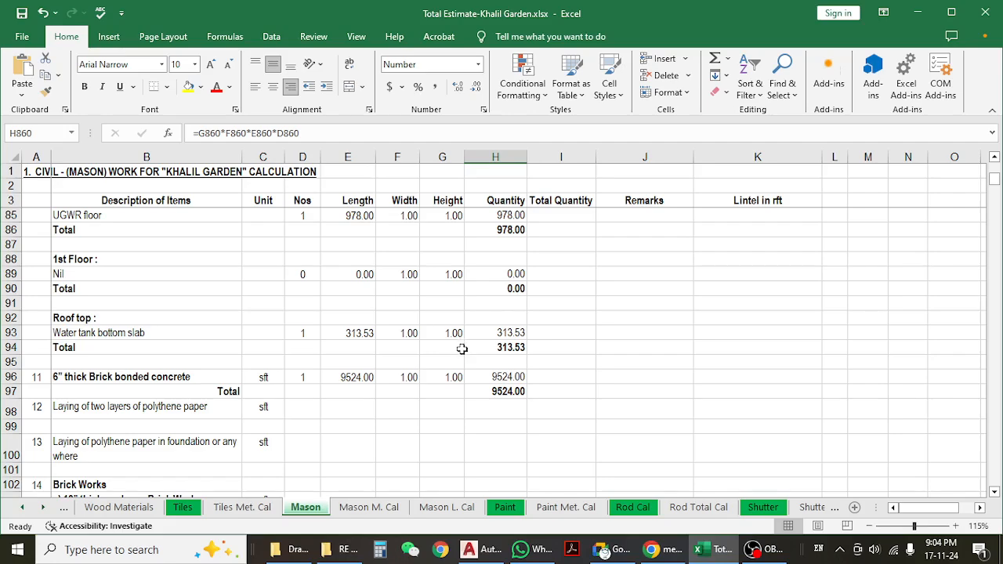
scroll(462, 349, "down", 8)
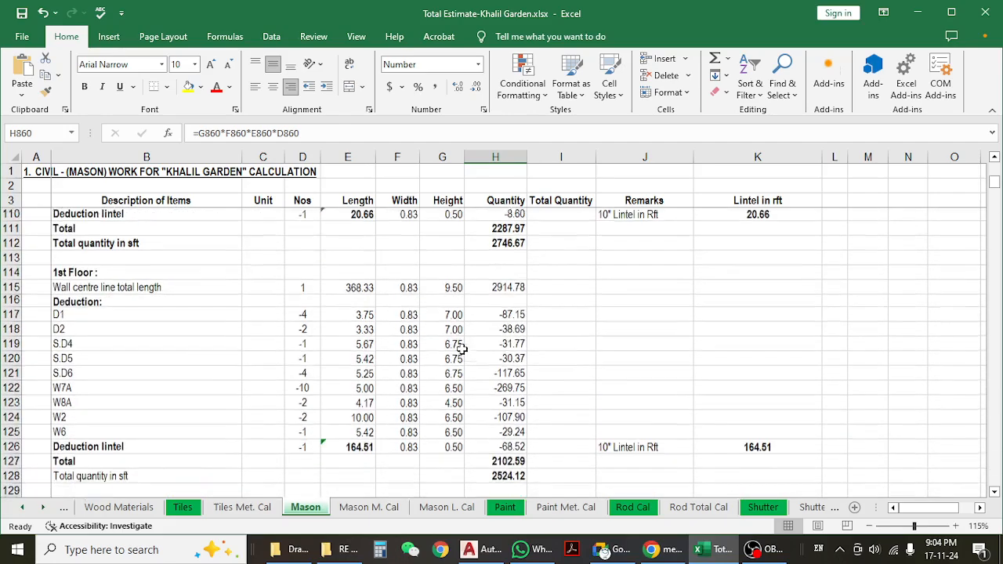
scroll(463, 349, "down", 1)
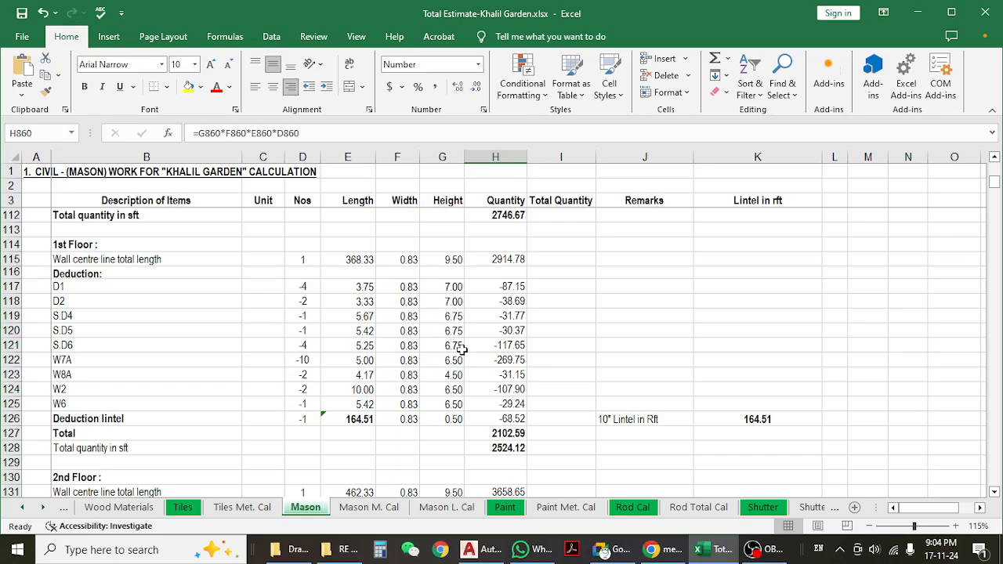
scroll(518, 345, "down", 5)
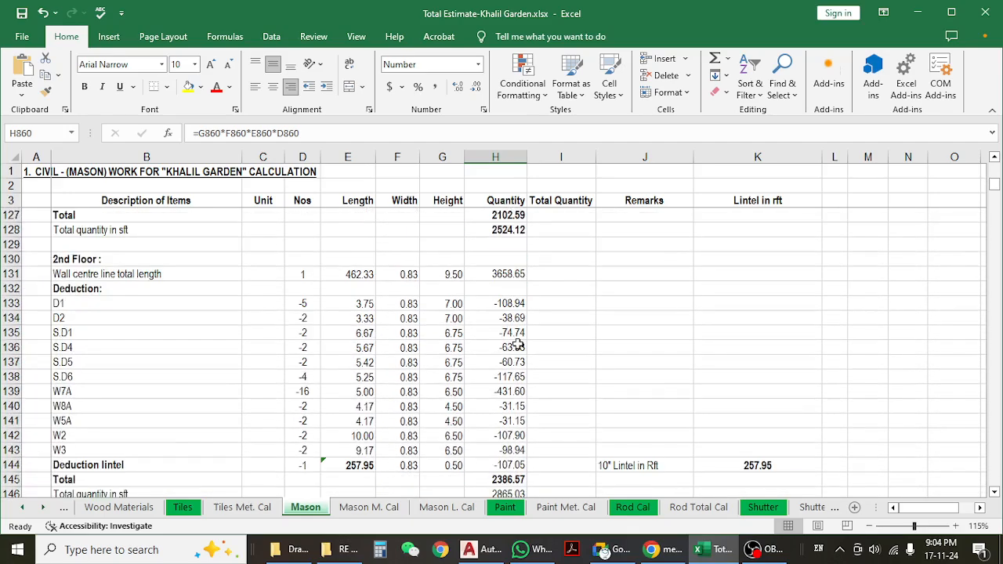
scroll(518, 345, "down", 14)
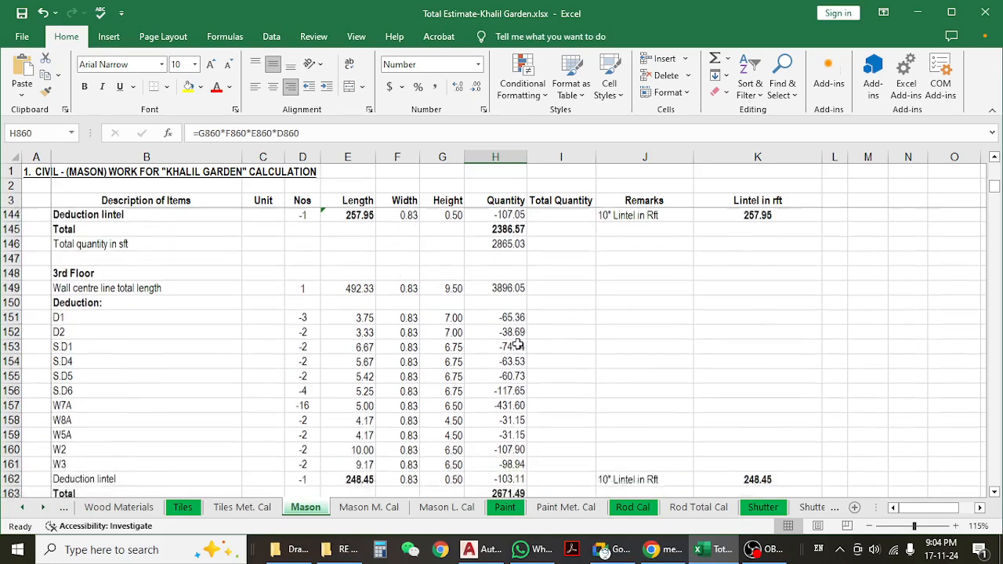
scroll(518, 344, "down", 16)
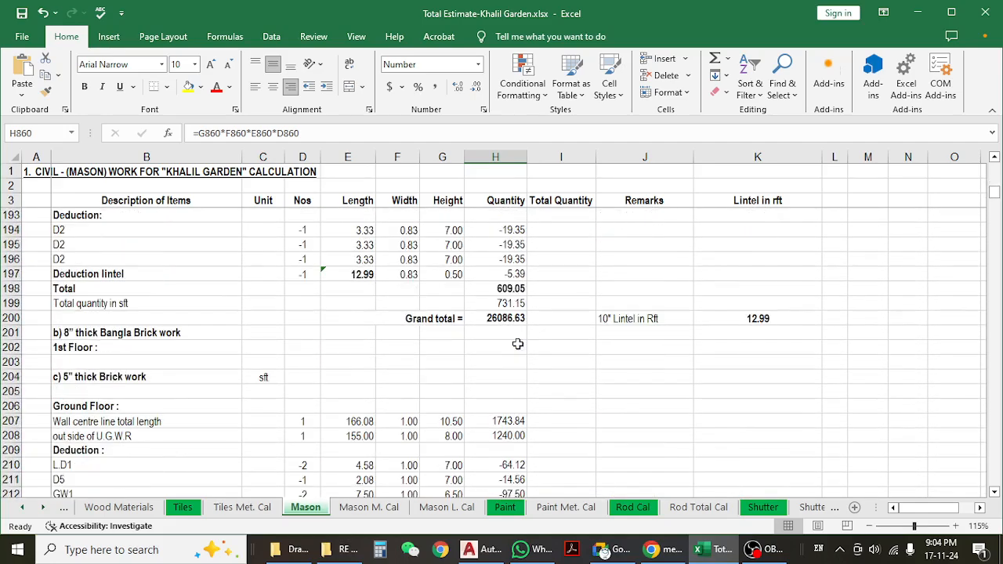
scroll(518, 344, "down", 20)
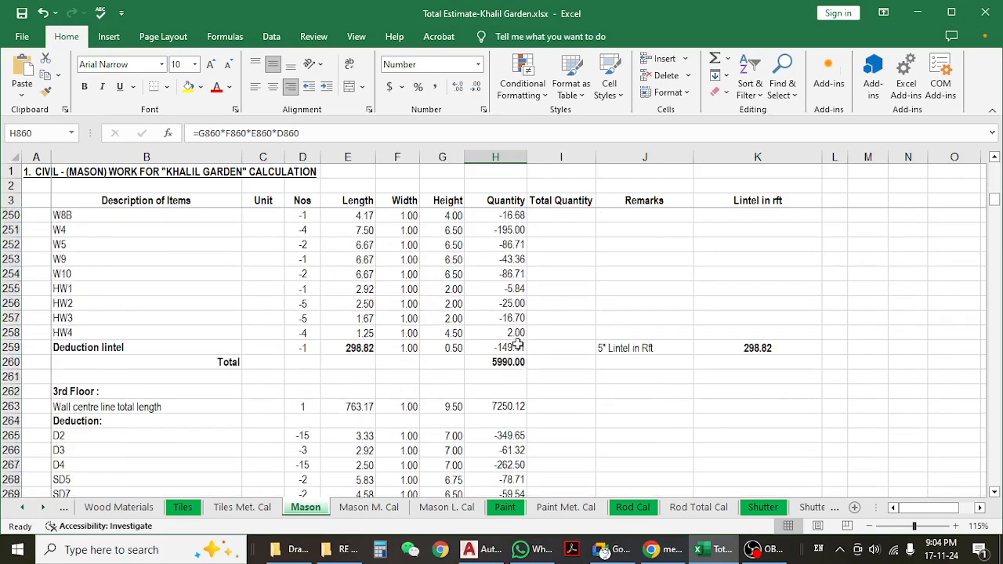
scroll(518, 345, "down", 12)
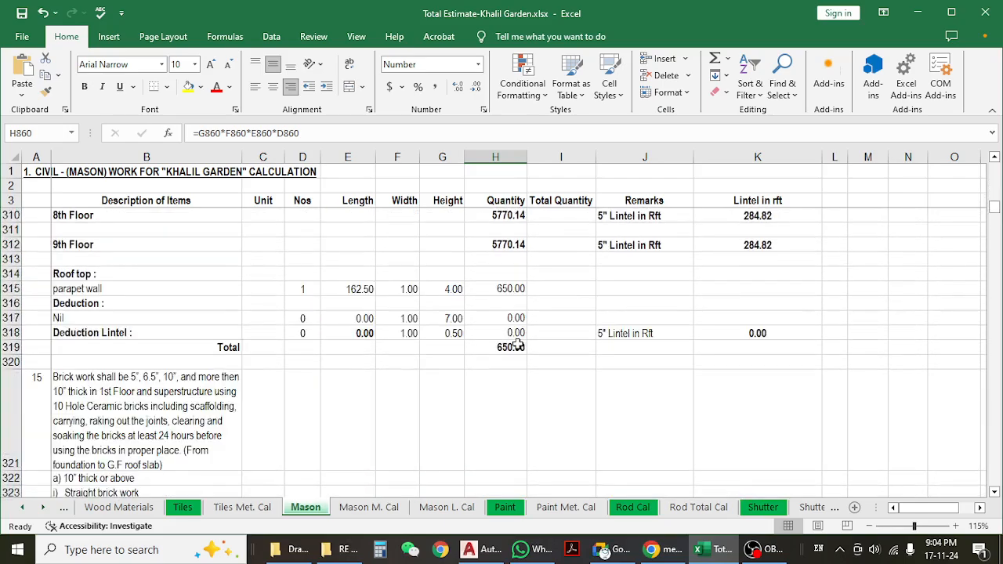
scroll(518, 344, "down", 17)
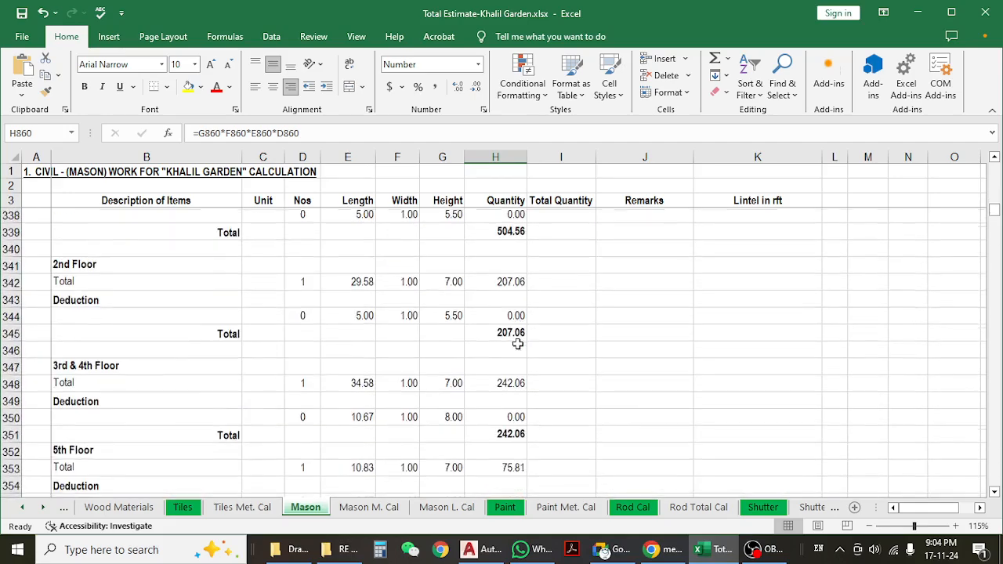
scroll(518, 342, "down", 6)
scroll(470, 352, "up", 8)
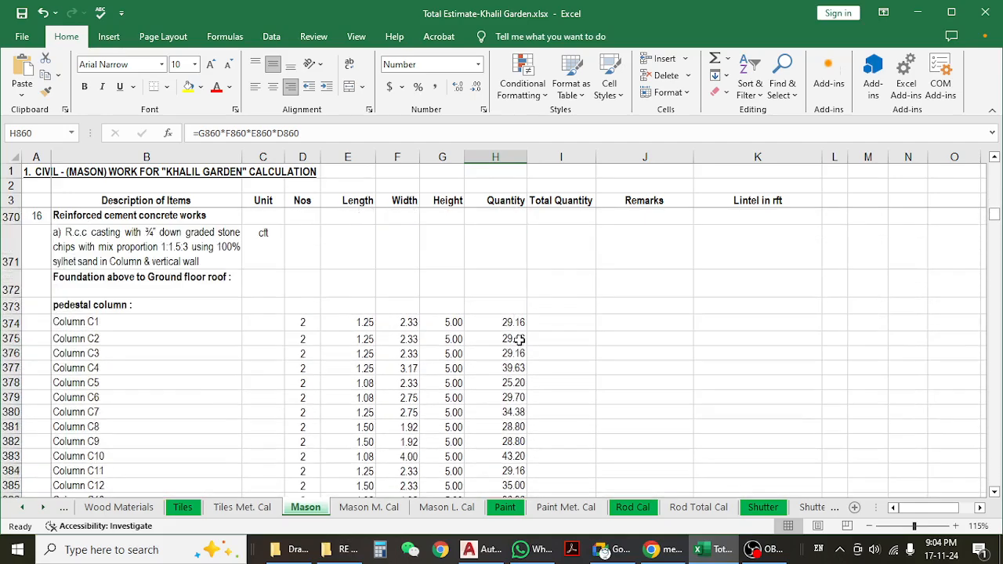
- Locate item 16, Reinforced cement concrete works, and select its R.c.c casting description and the pedestal column heading
scroll(333, 382, "down", 2)
left_click(230, 362)
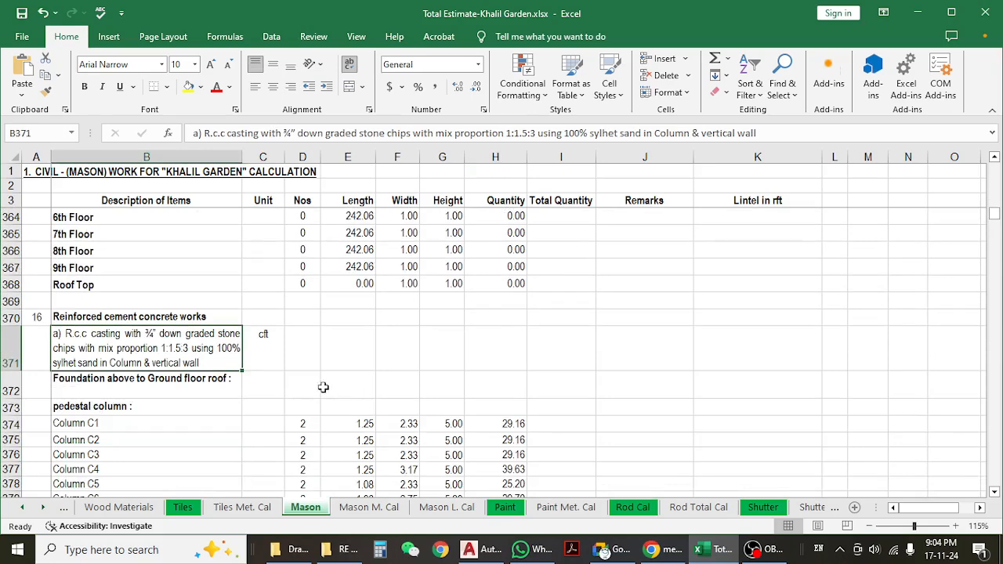
scroll(316, 387, "down", 1)
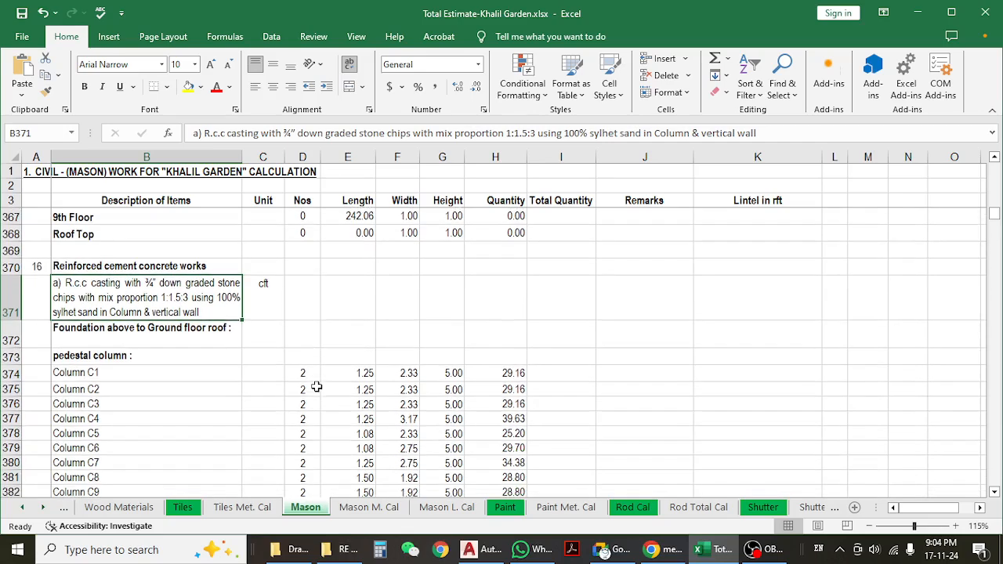
left_click(144, 356)
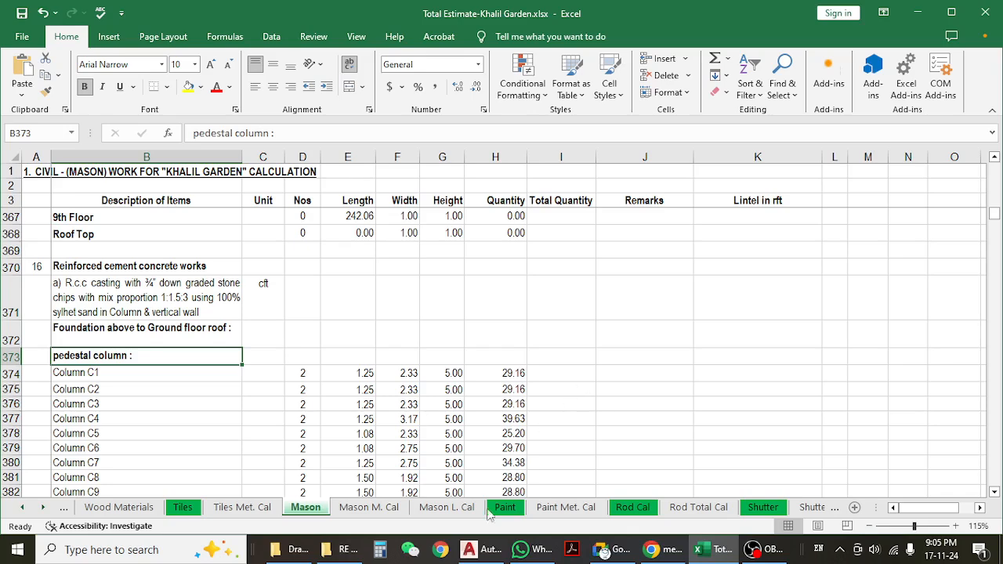
- Open the Pile Detail drawing in AutoCAD from the nested RE 00 KHOLIL GARDEN 02 07 2015 Final folder in Drawings & Doc
left_click(300, 552)
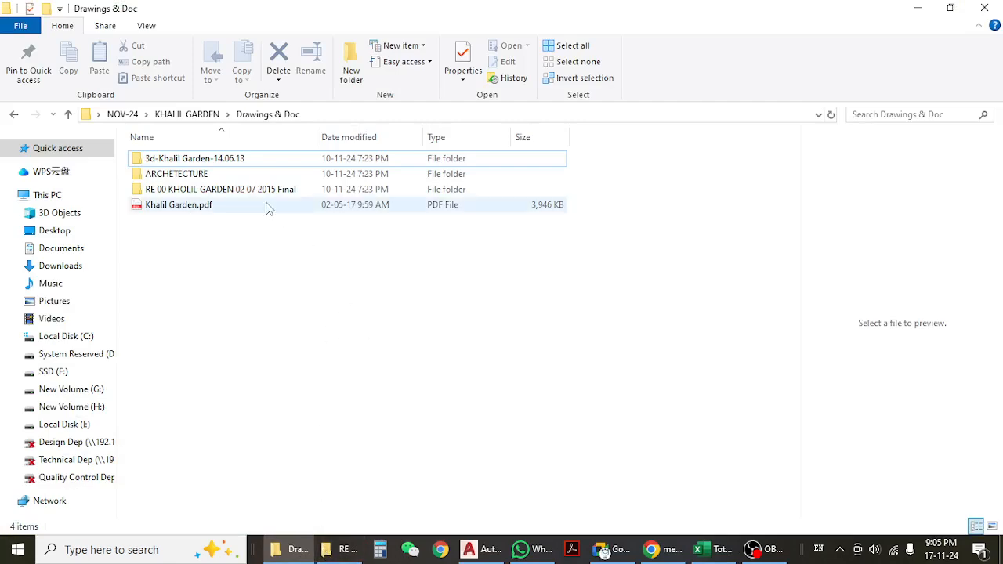
double_click(223, 191)
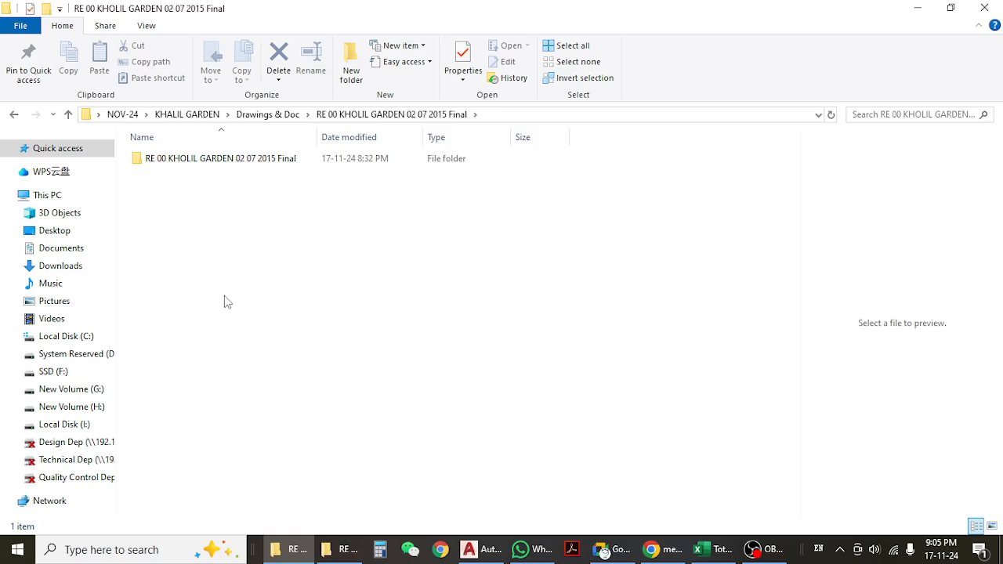
double_click(196, 165)
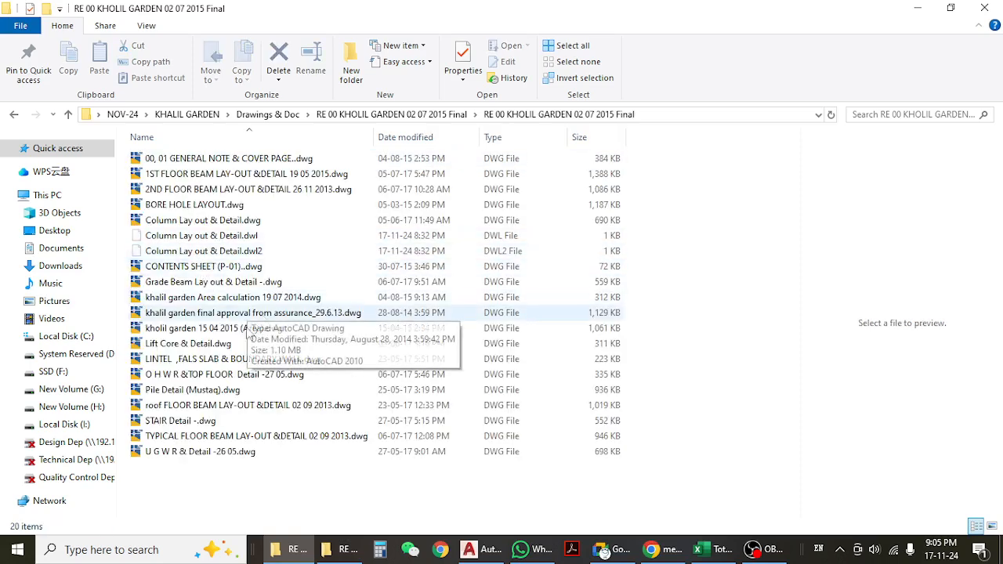
left_click(193, 390)
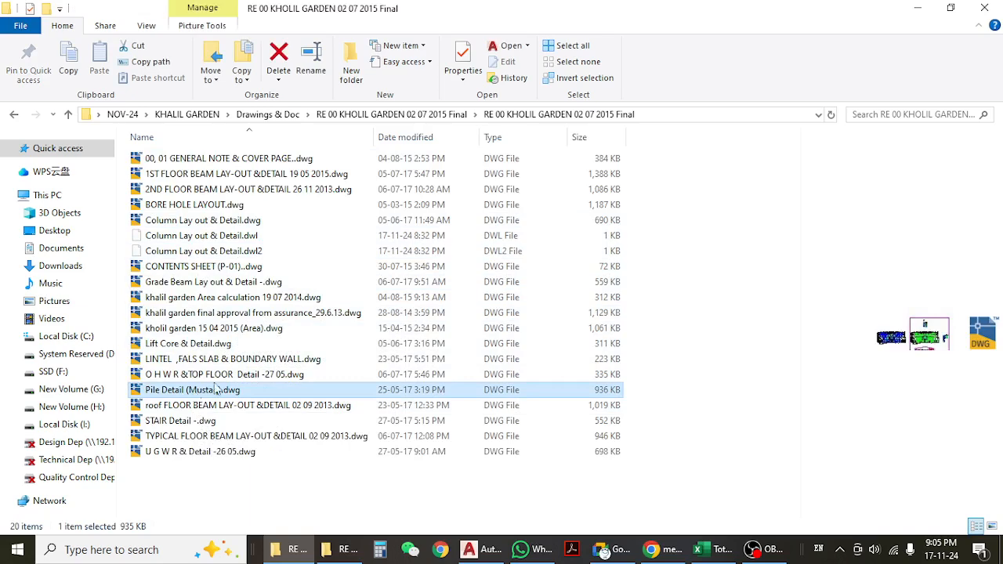
left_click(295, 470)
left_click(232, 392)
double_click(232, 392)
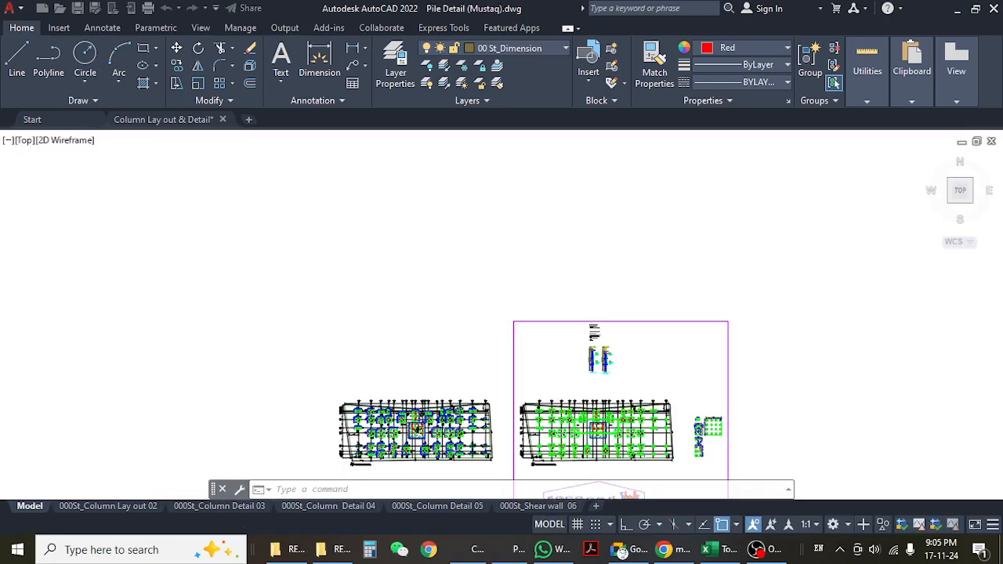
- Examine the pile cap sections, focusing on the column between the pile cap, E.G.L. and the grade beam
scroll(343, 199, "down", 4)
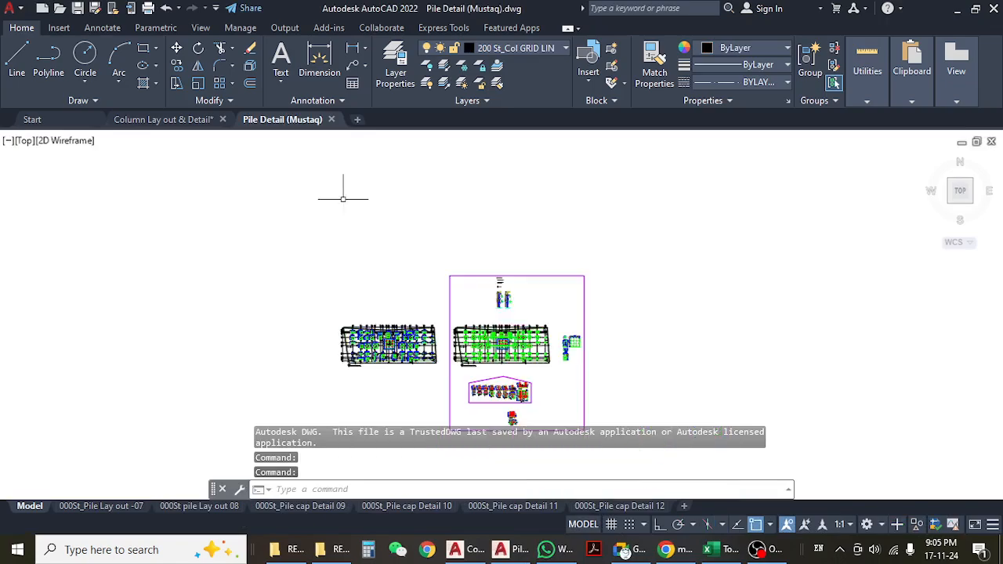
scroll(428, 322, "up", 10)
scroll(424, 274, "up", 10)
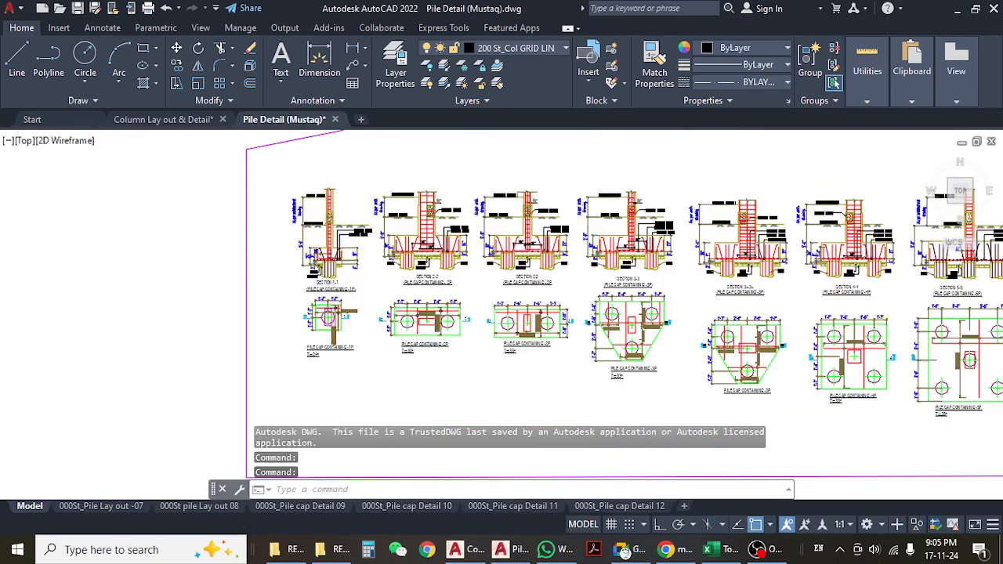
scroll(523, 262, "up", 2)
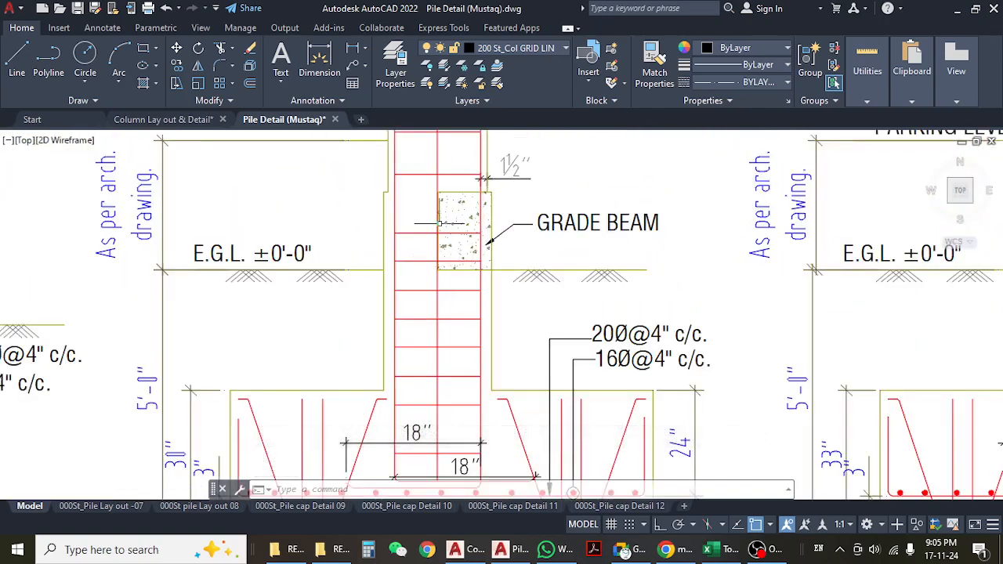
mouse_move(433, 299)
middle_mouse_down()
mouse_move(454, 300)
mouse_move(470, 321)
middle_mouse_up()
scroll(513, 221, "up", 2)
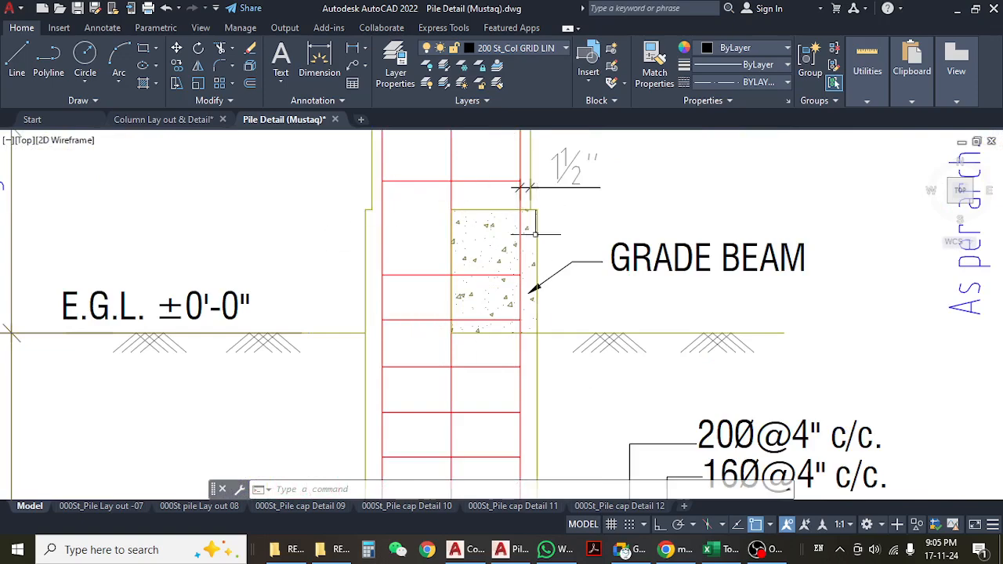
scroll(524, 188, "down", 4)
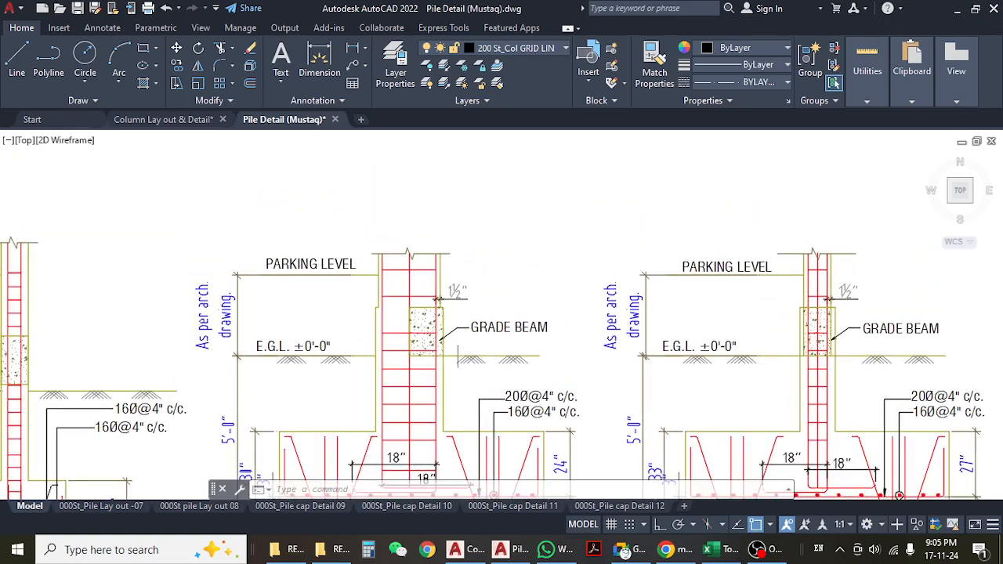
mouse_move(458, 357)
middle_mouse_down()
mouse_move(457, 269)
mouse_move(329, 296)
middle_mouse_up()
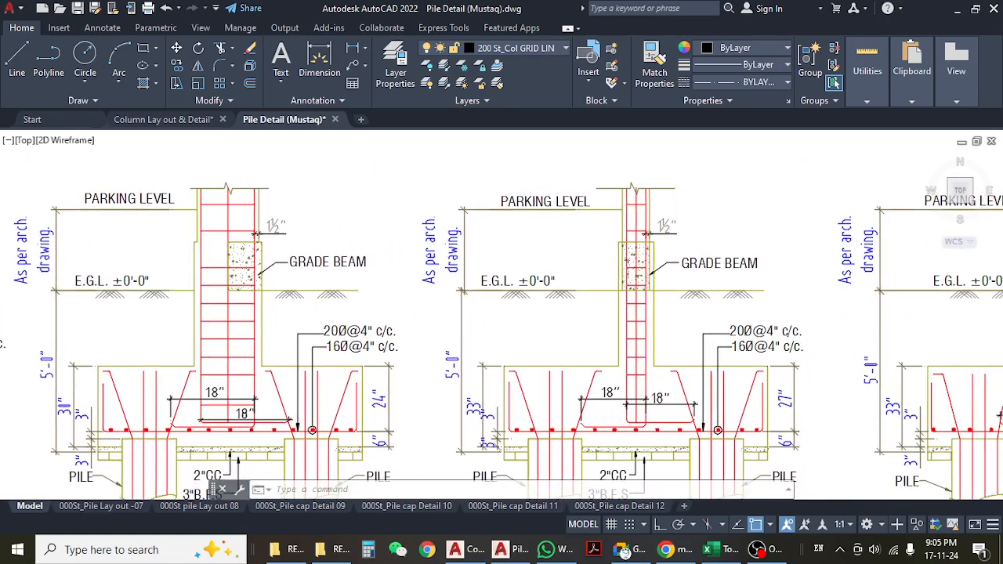
scroll(643, 290, "up", 7)
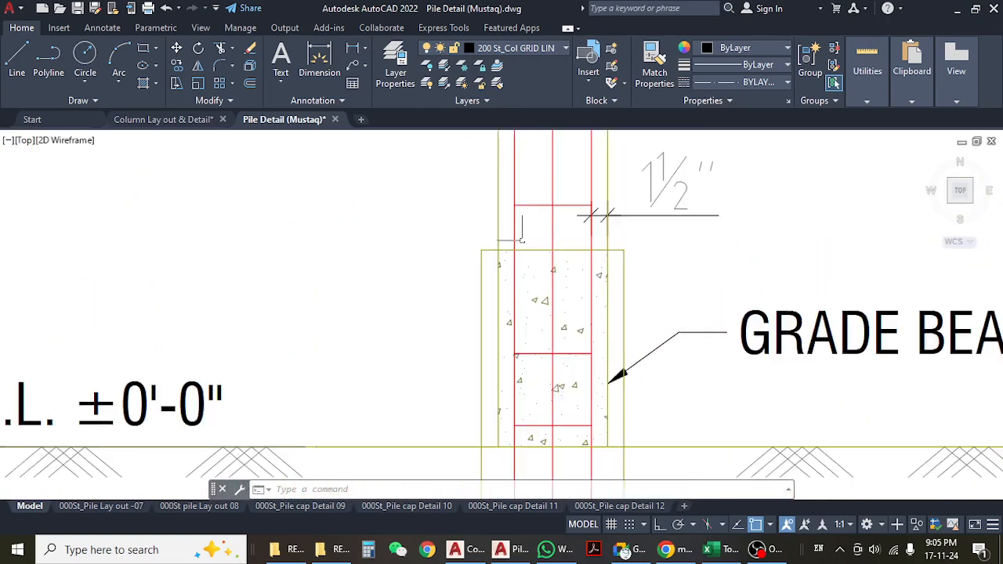
scroll(482, 251, "down", 4)
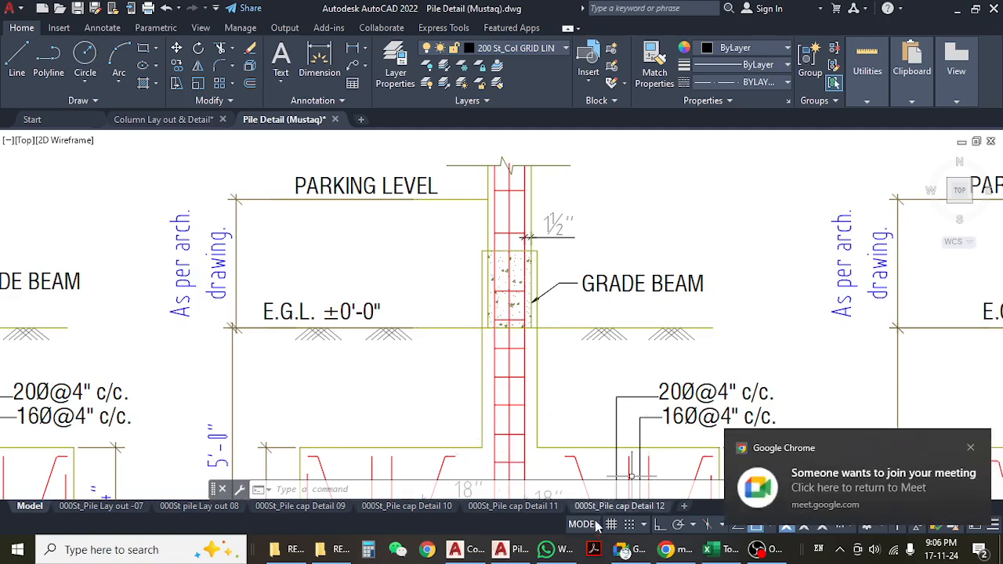
- Switch to Google Meet, dismiss the Infinity mirror notice, admit the waiting participant and return to the AutoCAD drawing
left_click(625, 549)
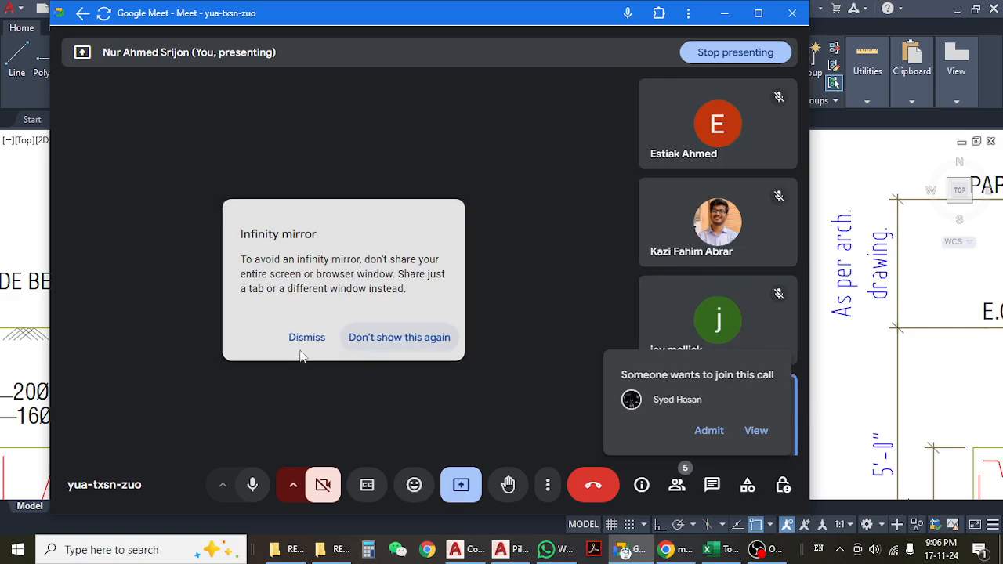
left_click(305, 338)
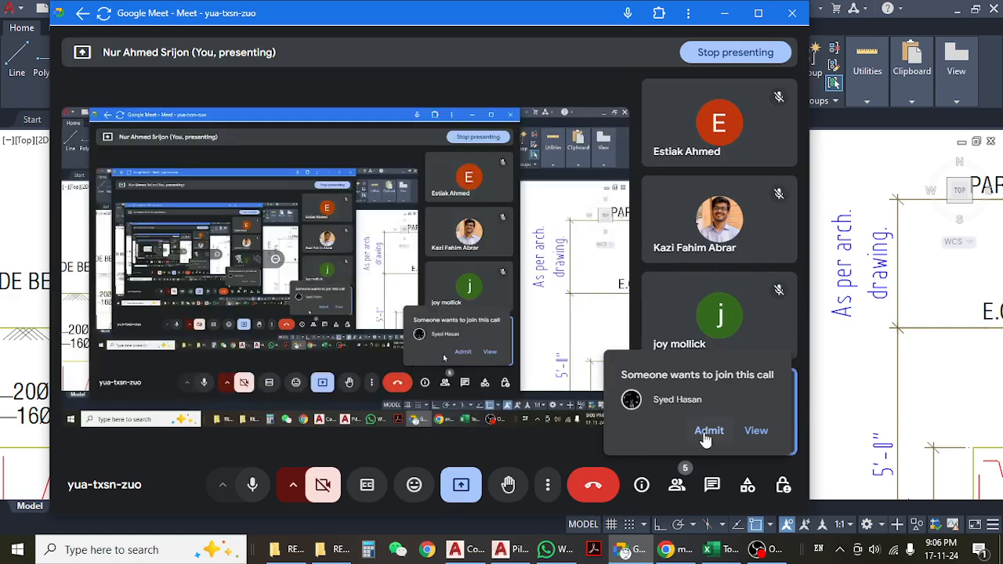
left_click(704, 436)
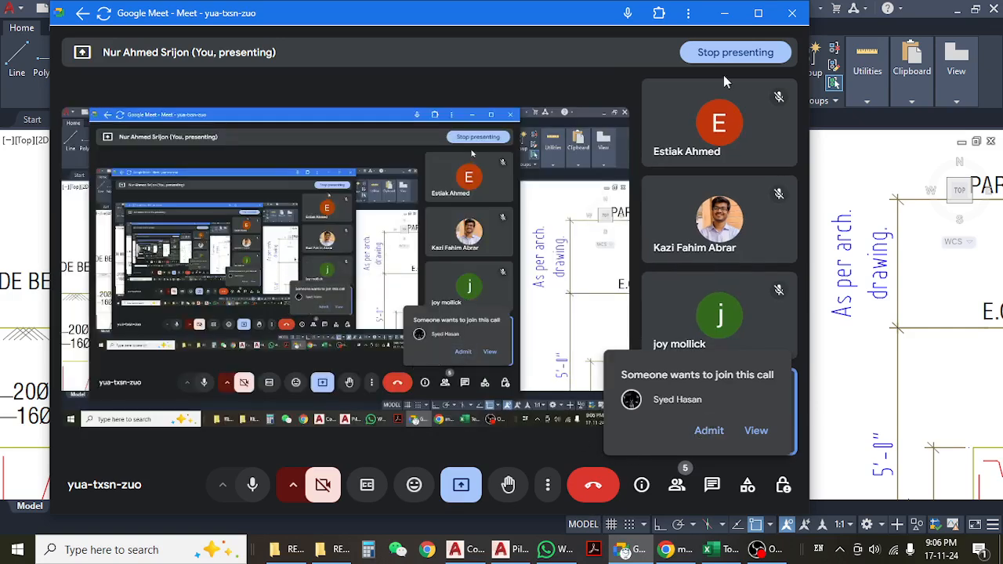
left_click(725, 13)
- Inspect the column and grade beam junction again and compare it across the row of pile cap sections
scroll(568, 298, "up", 3)
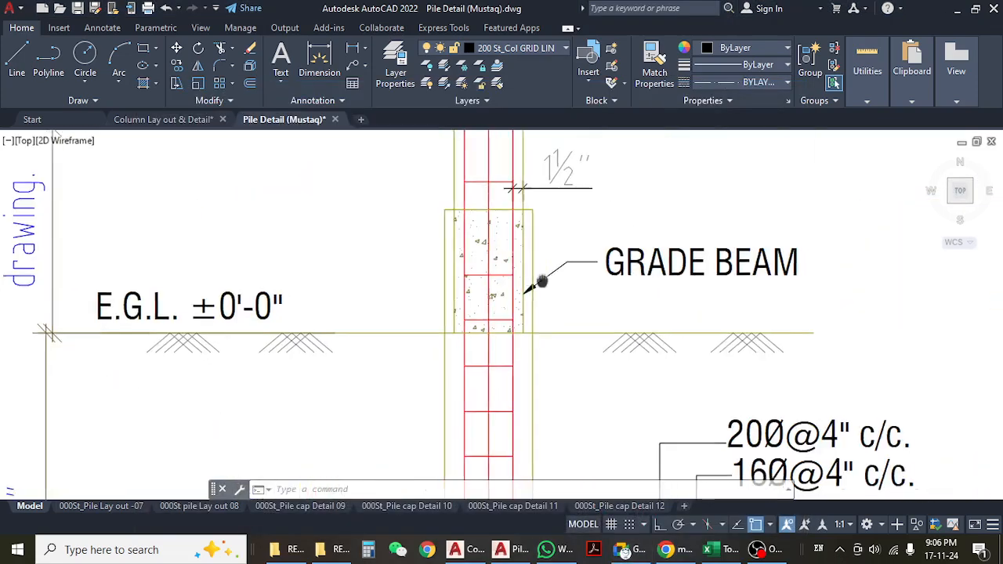
mouse_move(533, 284)
middle_mouse_down()
mouse_move(473, 347)
mouse_move(525, 274)
middle_mouse_up()
scroll(524, 275, "down", 5)
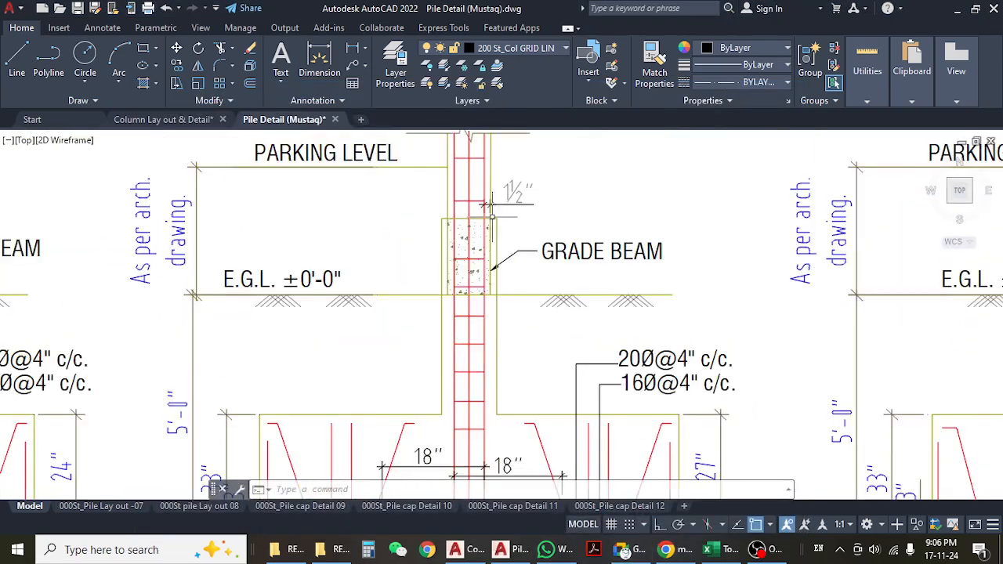
middle_click_drag(502, 309, 516, 325)
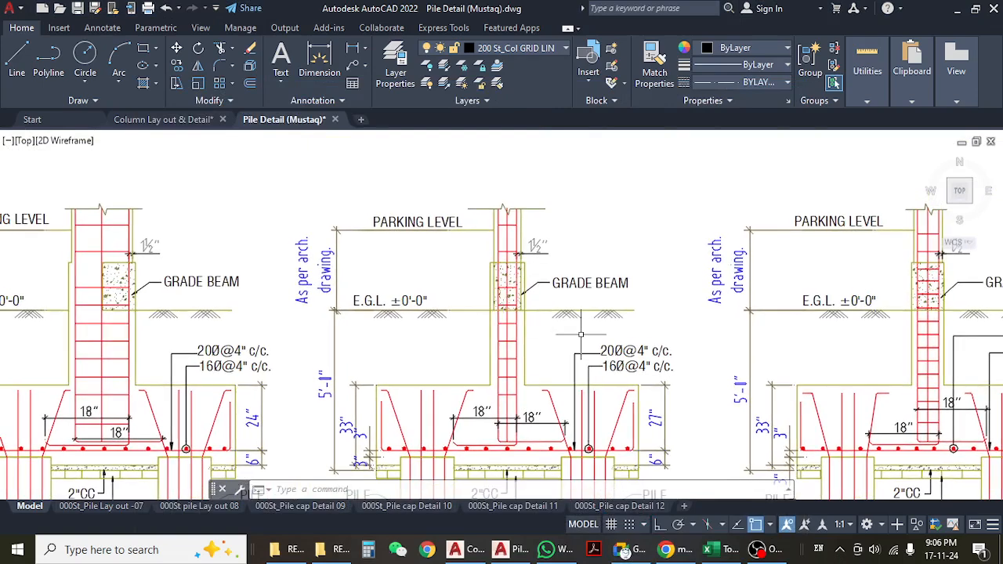
scroll(541, 321, "down", 6)
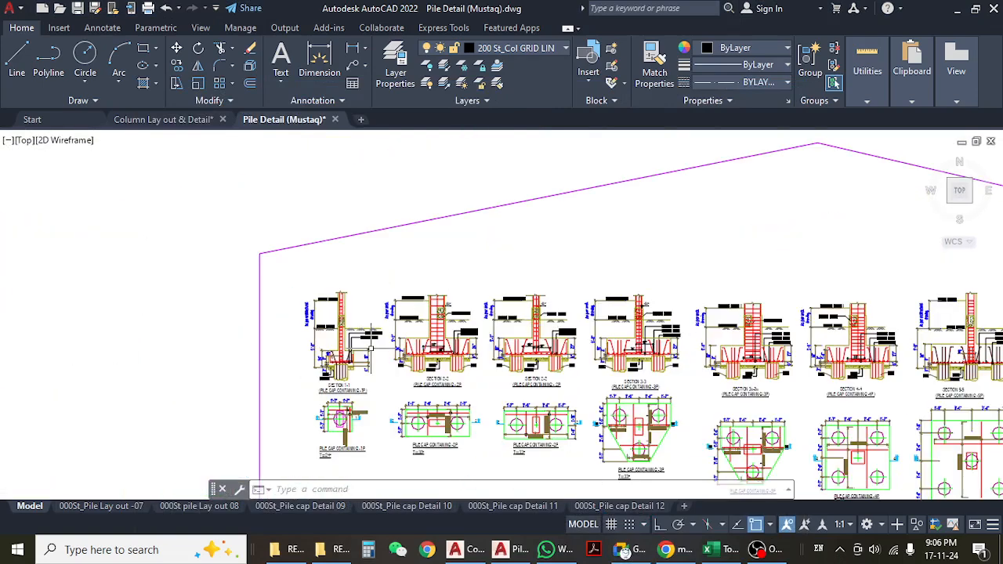
- Locate Column Lay out & Detail.dwg in the project folder, return to AutoCAD and bring that drawing to the front
left_click(291, 549)
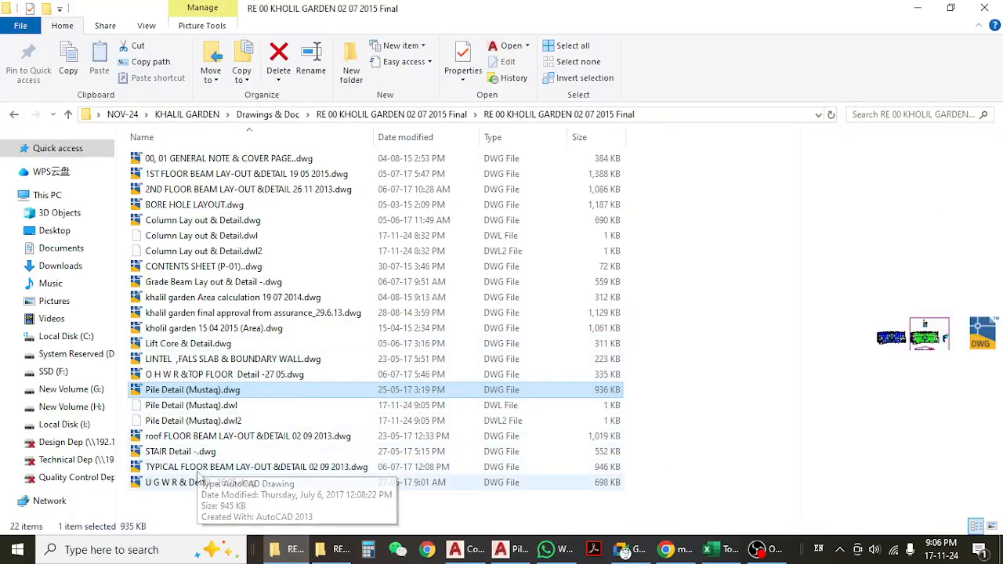
left_click(180, 252)
left_click(192, 221)
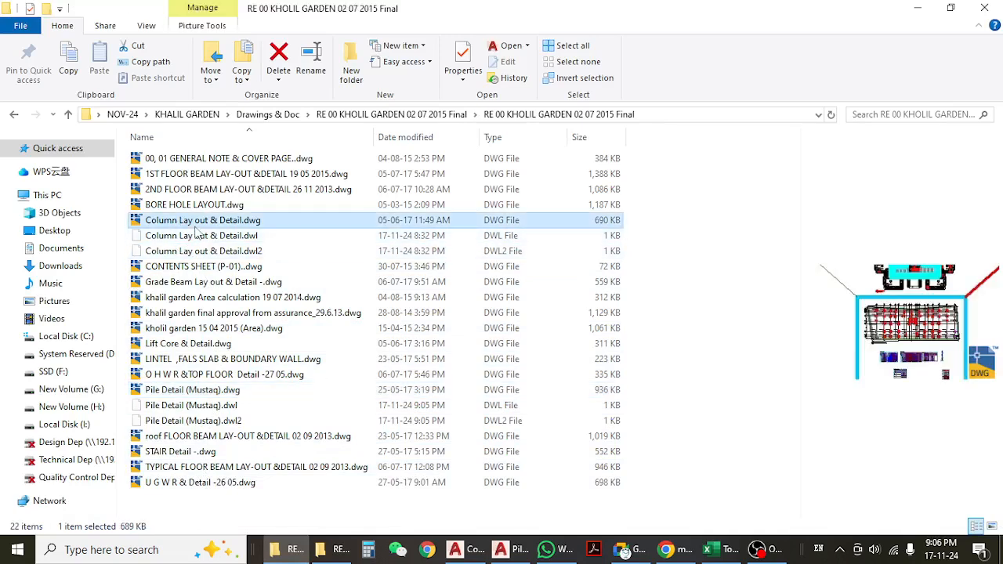
left_click(510, 549)
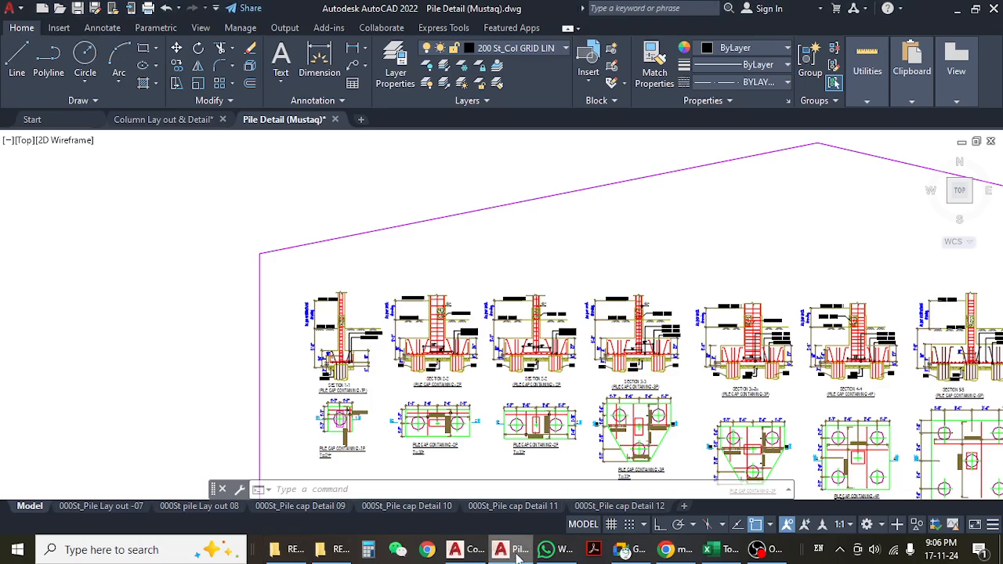
left_click(164, 119)
- Examine the column marks and sizes along the upper grid rows of the Column Lay-out Plan, from grid 1 to grid 18
scroll(401, 285, "down", 10)
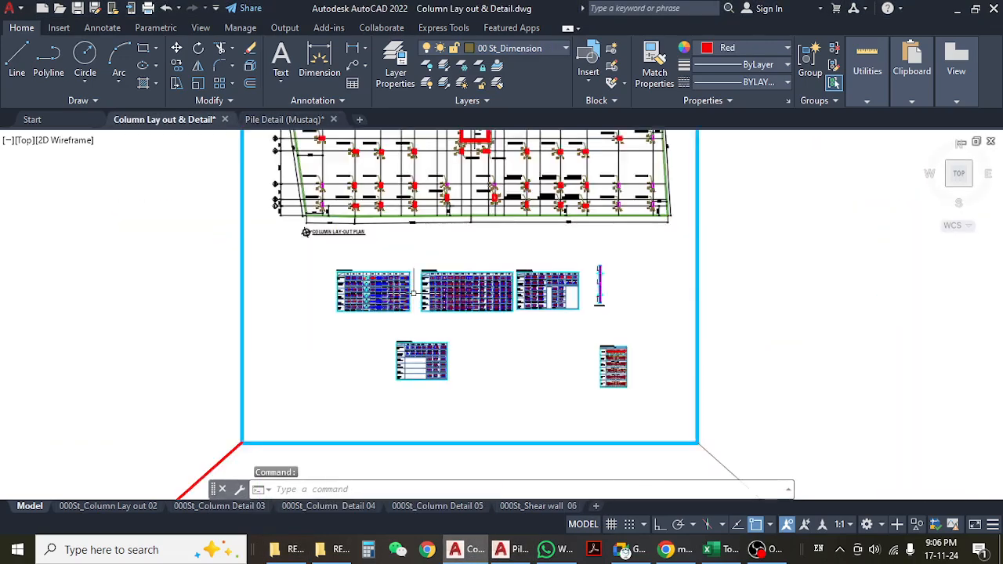
middle_click_drag(401, 250, 404, 322)
scroll(406, 279, "up", 4)
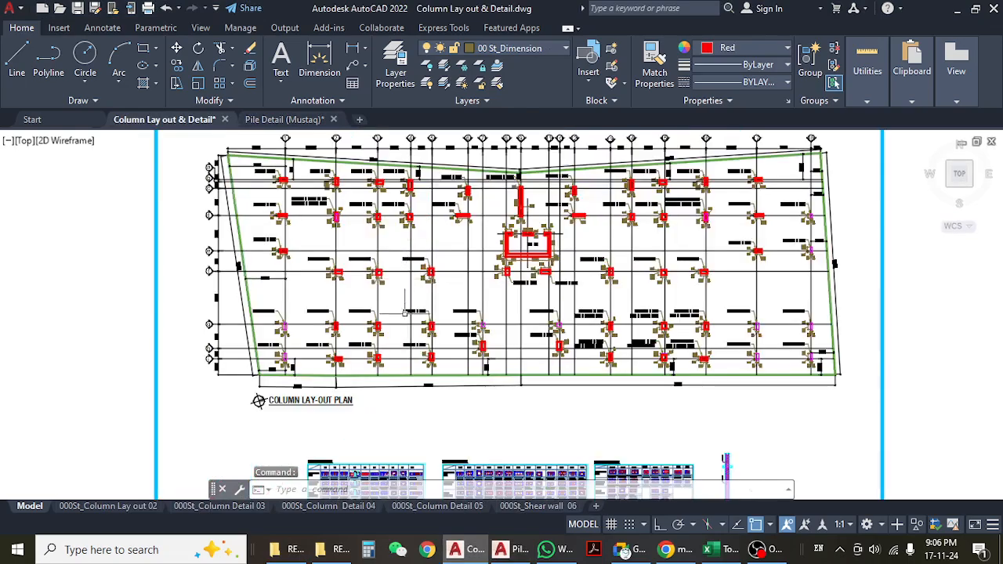
middle_click_drag(408, 285, 351, 330)
scroll(256, 275, "up", 2)
scroll(394, 283, "down", 1)
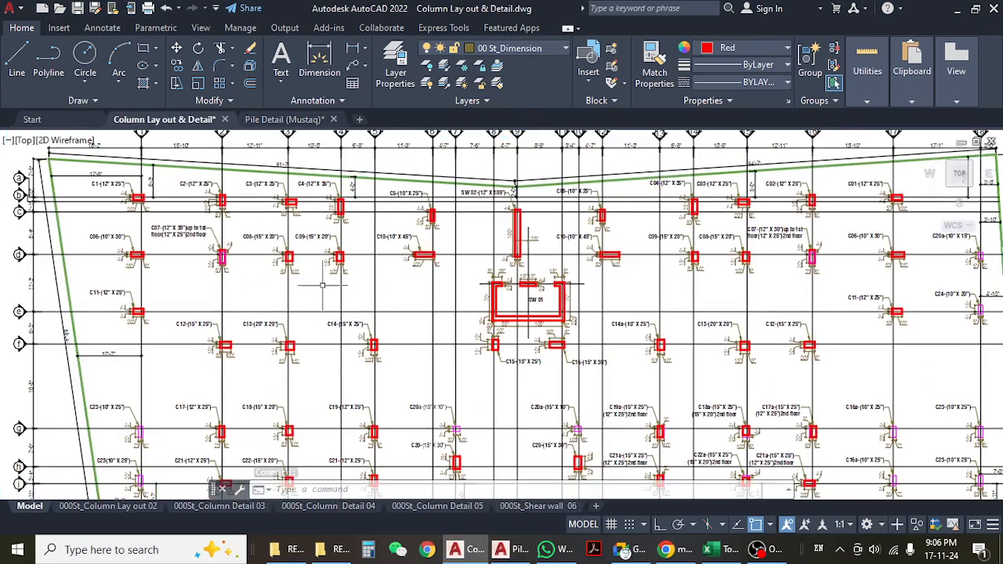
scroll(345, 196, "up", 1)
scroll(298, 179, "up", 2)
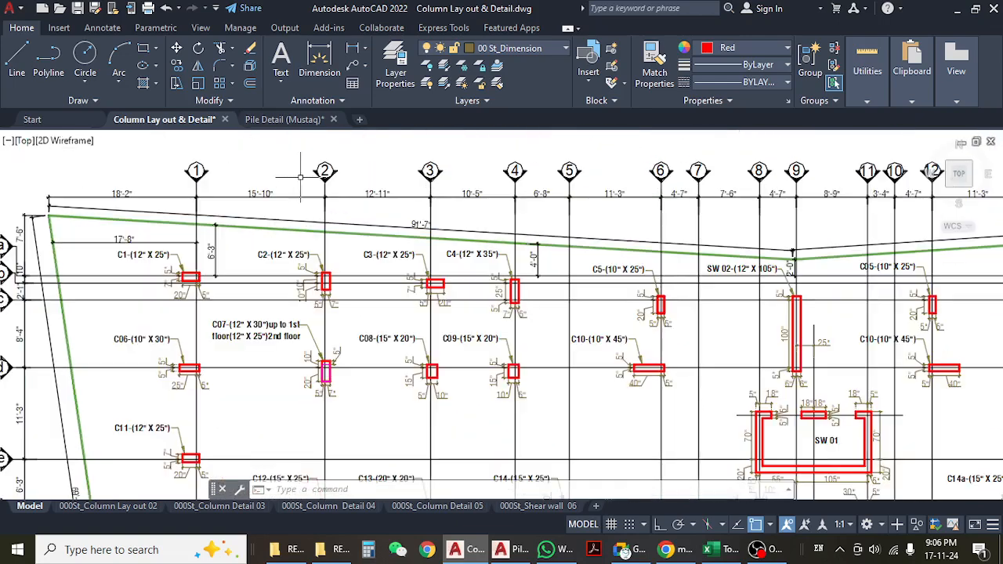
middle_click_drag(458, 235, 312, 238)
scroll(321, 251, "down", 2)
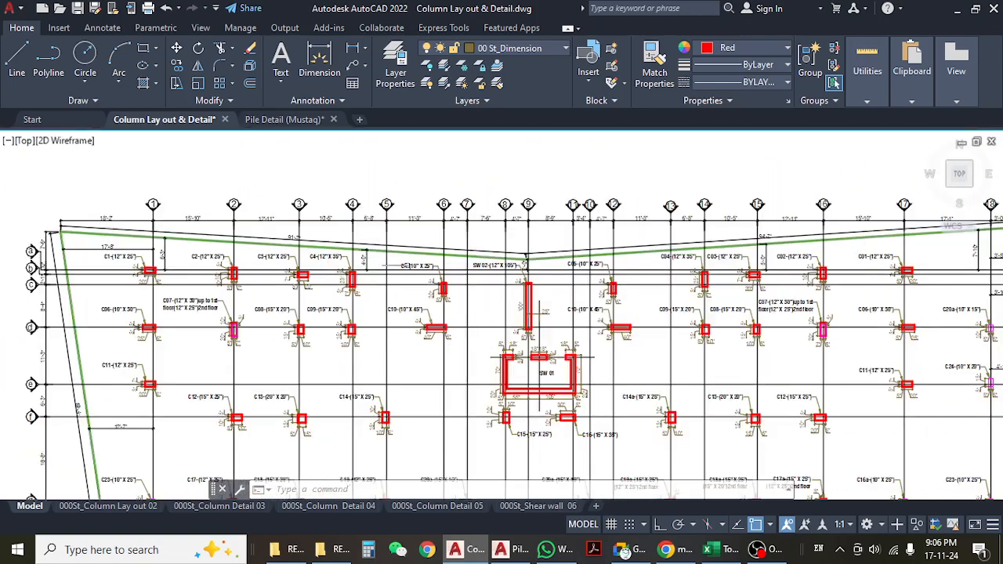
middle_click_drag(617, 284, 365, 295)
scroll(739, 306, "up", 2)
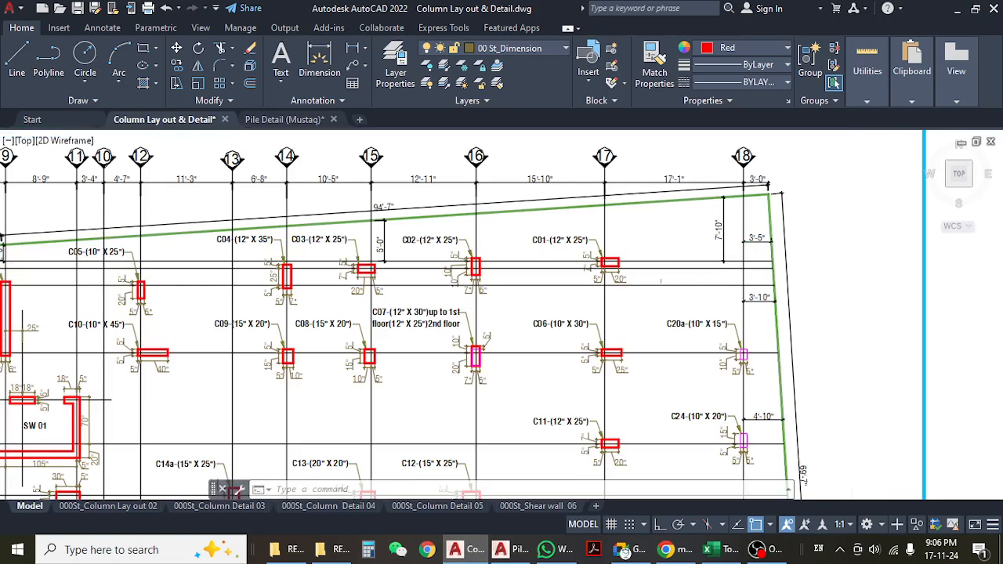
scroll(646, 252, "down", 5)
scroll(646, 259, "up", 5)
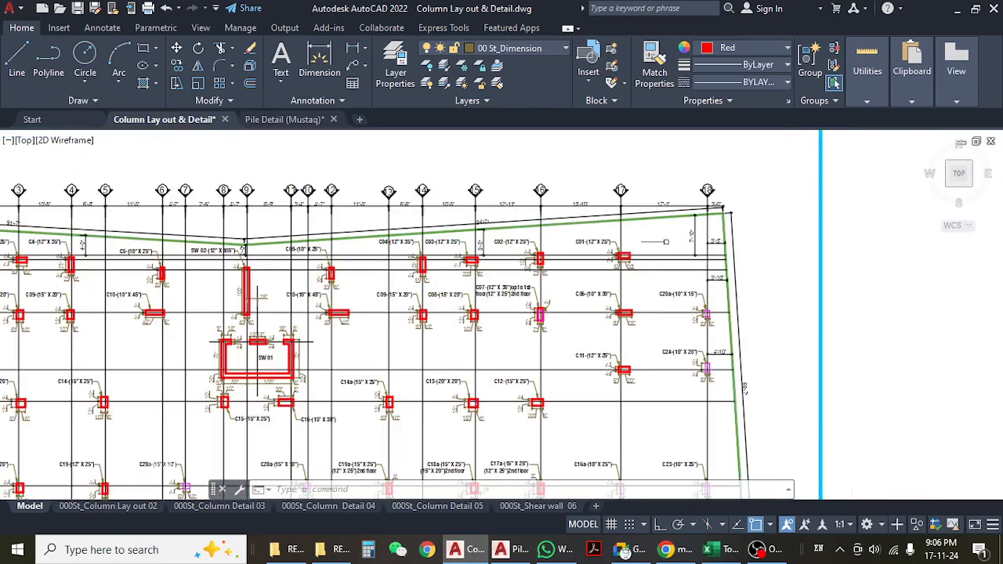
mouse_move(613, 250)
middle_mouse_down()
mouse_move(588, 262)
mouse_move(603, 279)
mouse_move(614, 334)
mouse_move(608, 267)
middle_mouse_up()
scroll(614, 276, "down", 5)
middle_click_drag(603, 347, 632, 277)
scroll(328, 377, "down", 2)
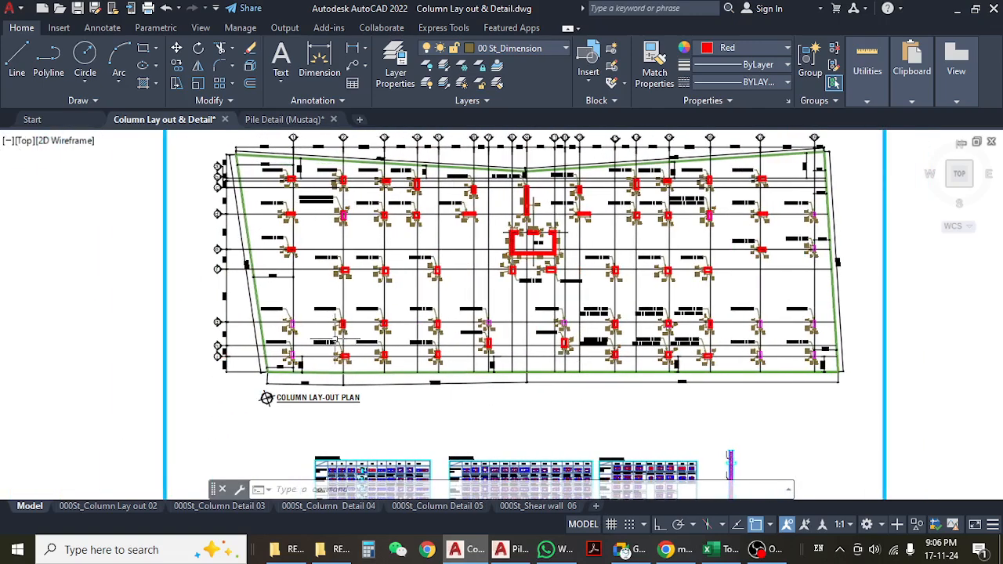
- Examine the column sizes in the plan's lower rows, from C17 and C18 across to C17a, C18a and C16a
scroll(345, 368, "up", 6)
scroll(392, 337, "up", 5)
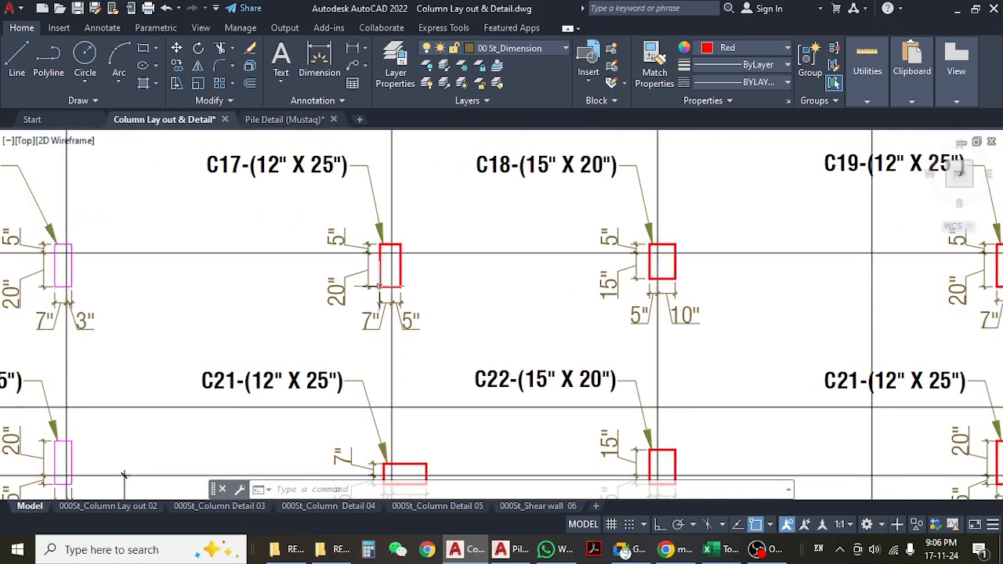
middle_click_drag(455, 251, 484, 324)
scroll(484, 325, "down", 3)
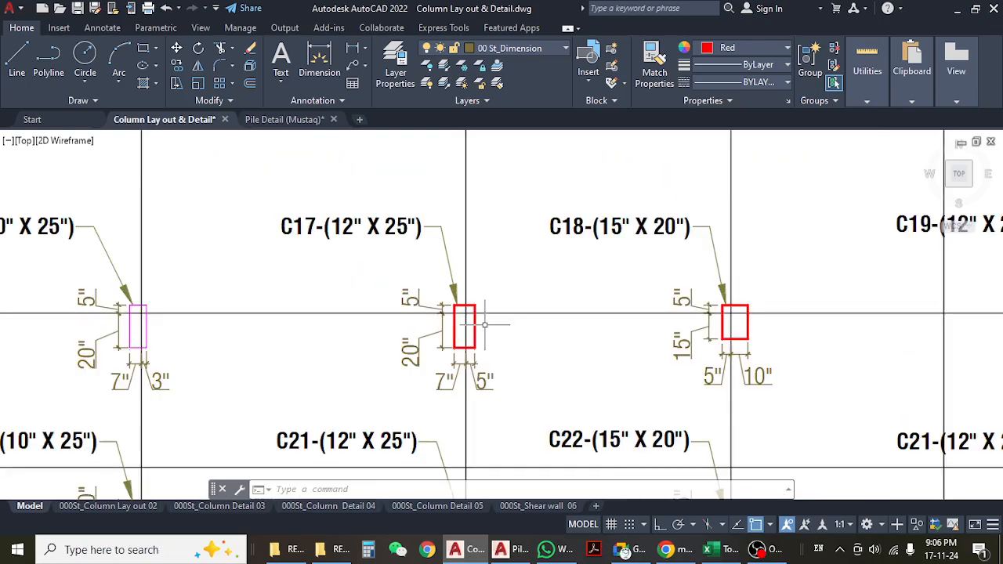
scroll(484, 325, "down", 6)
mouse_move(562, 358)
middle_mouse_down()
mouse_move(484, 354)
mouse_move(382, 383)
middle_mouse_up()
middle_click_drag(538, 387, 341, 394)
scroll(760, 376, "up", 3)
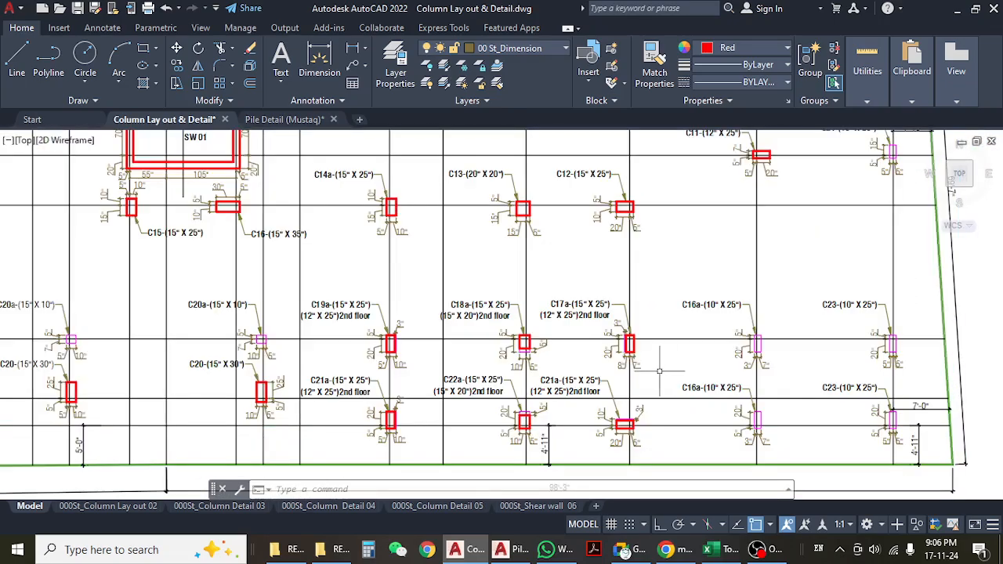
scroll(659, 372, "up", 4)
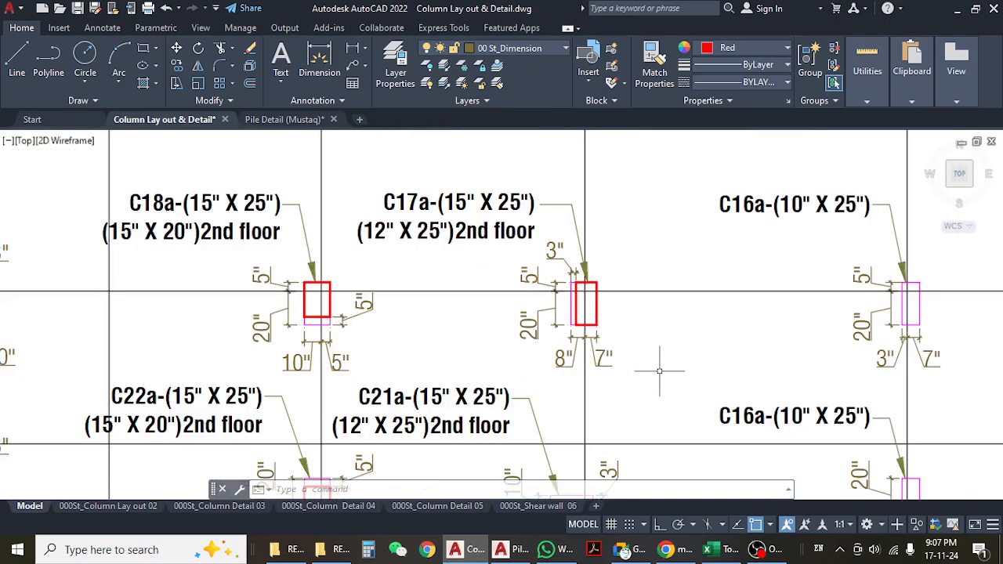
scroll(659, 371, "down", 6)
middle_click_drag(746, 397, 749, 310)
scroll(723, 328, "down", 5)
- Review the column schedule tables below the plan, including the up-to-grade-beam row that gives each column's section size
scroll(658, 372, "up", 4)
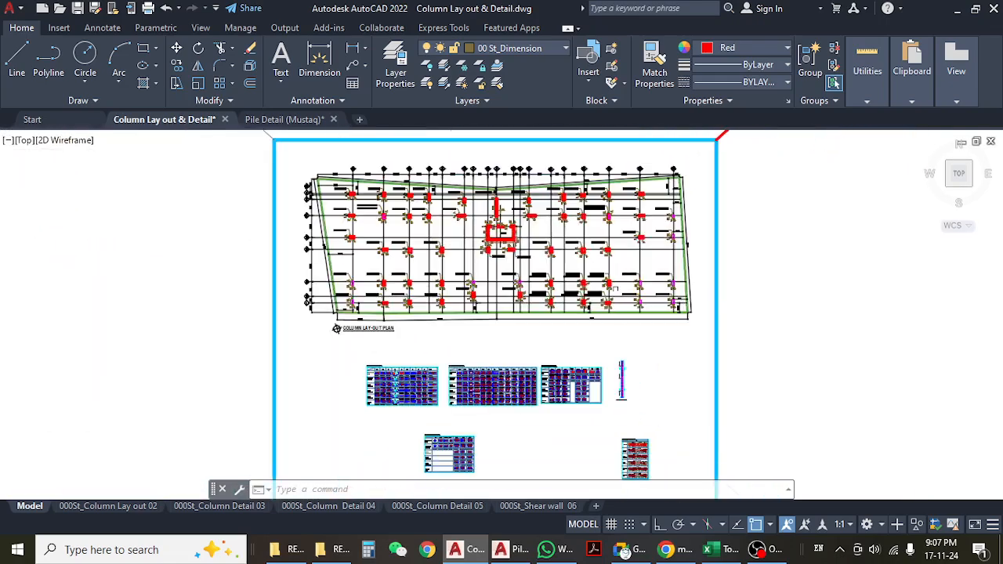
middle_click_drag(402, 369, 461, 220)
scroll(308, 297, "up", 6)
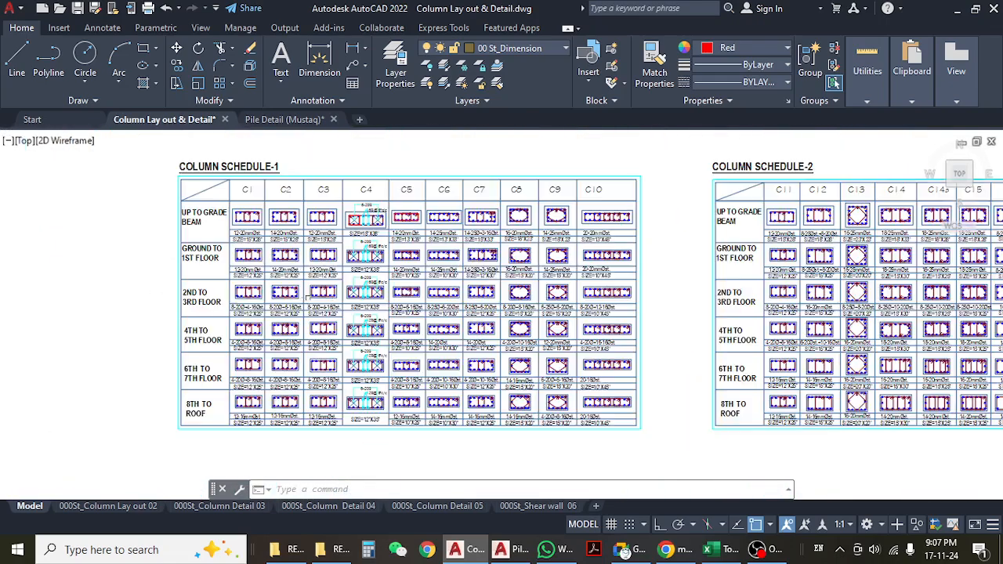
middle_click_drag(574, 382, 530, 376)
middle_click_drag(617, 384, 365, 371)
scroll(534, 370, "down", 4)
scroll(866, 320, "up", 4)
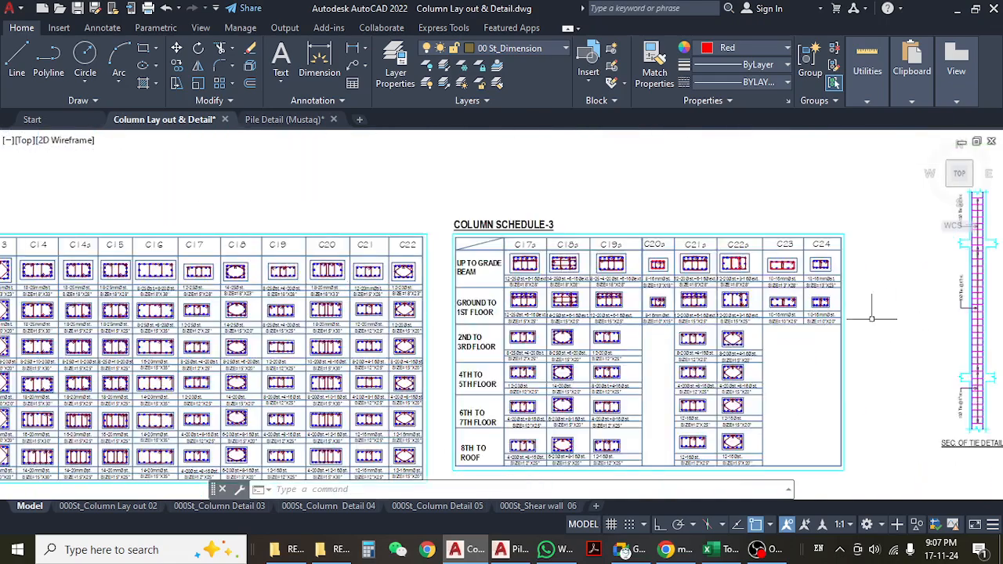
scroll(658, 298, "down", 4)
middle_click_drag(389, 411, 406, 298)
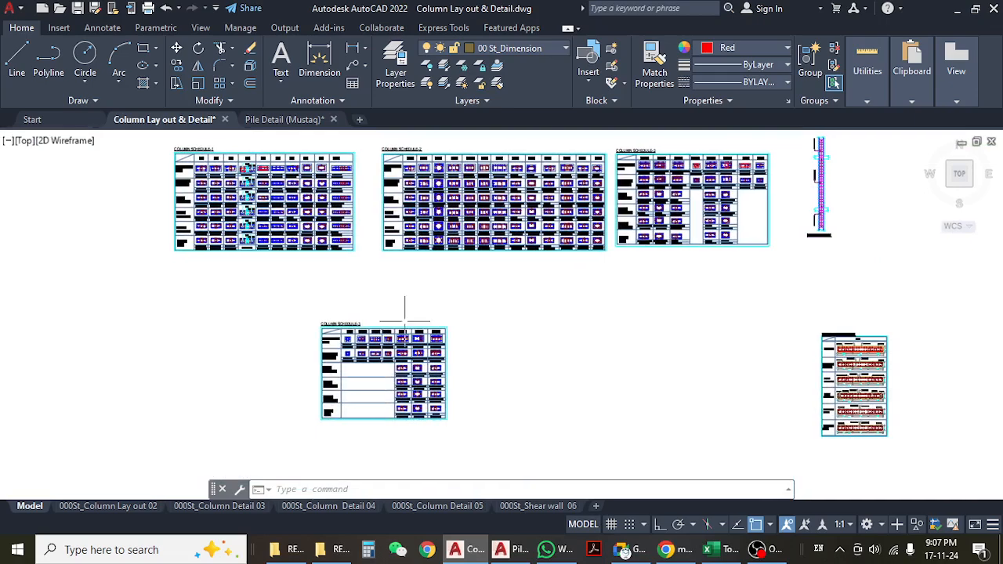
scroll(339, 343, "up", 7)
scroll(339, 239, "down", 7)
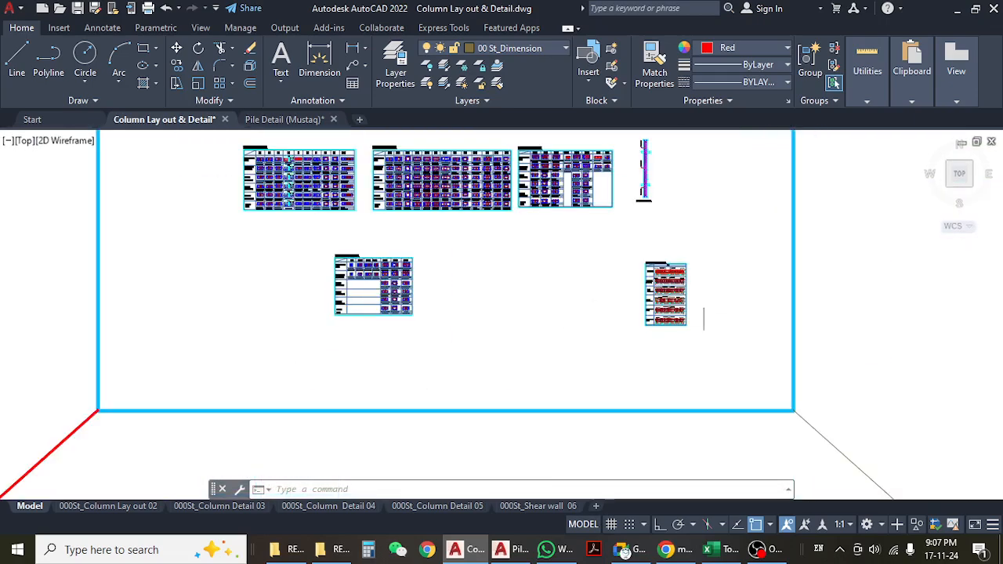
- Inspect Shear Wall Schedule-1 for the SW-2 section sizes below G.L. and on the floors above
scroll(705, 290, "up", 6)
scroll(561, 179, "up", 4)
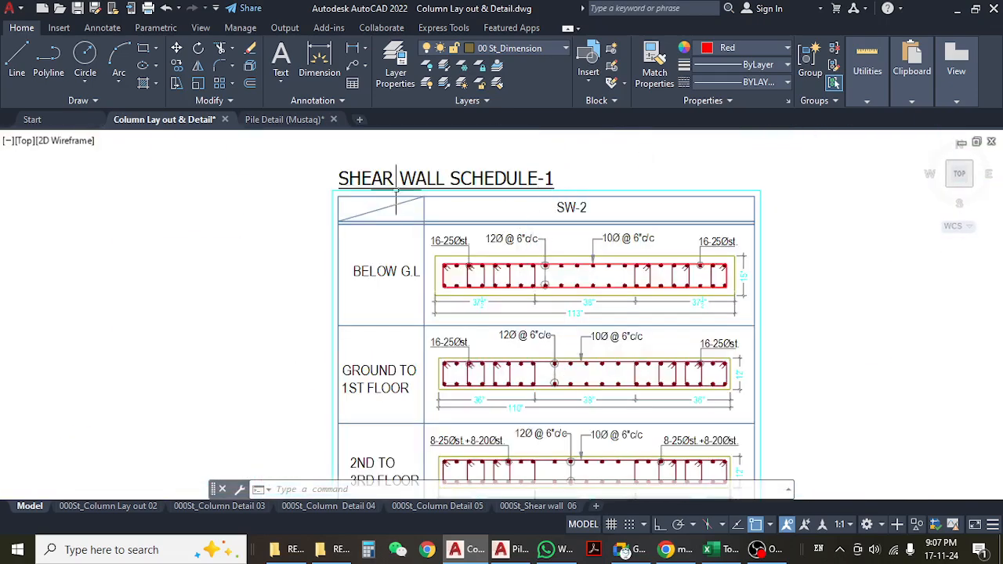
scroll(533, 239, "up", 2)
scroll(496, 298, "down", 12)
scroll(398, 282, "down", 2)
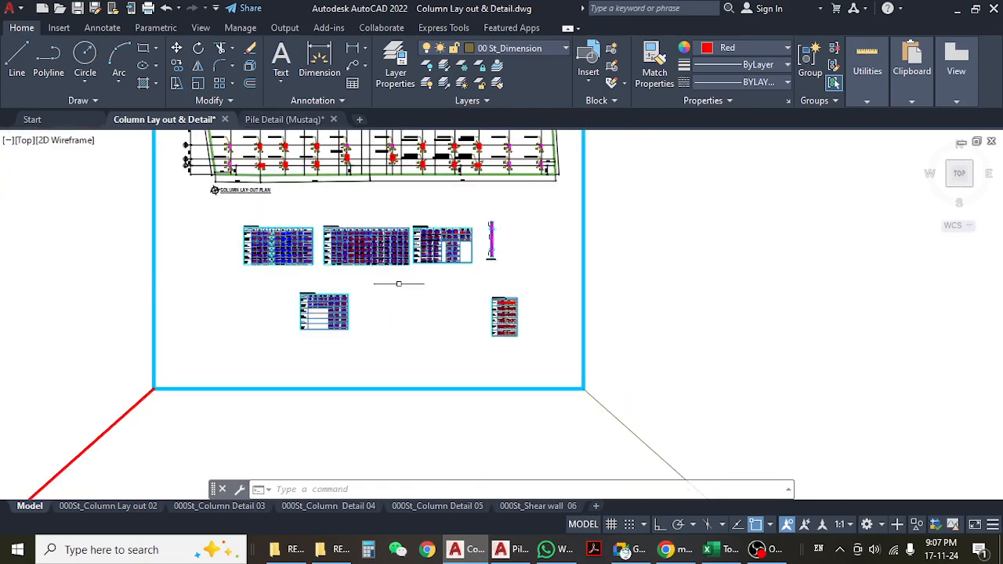
- Inspect shear wall SW 02 in the column layout plan, including its size label and dimensions
scroll(421, 270, "up", 6)
scroll(406, 183, "up", 5)
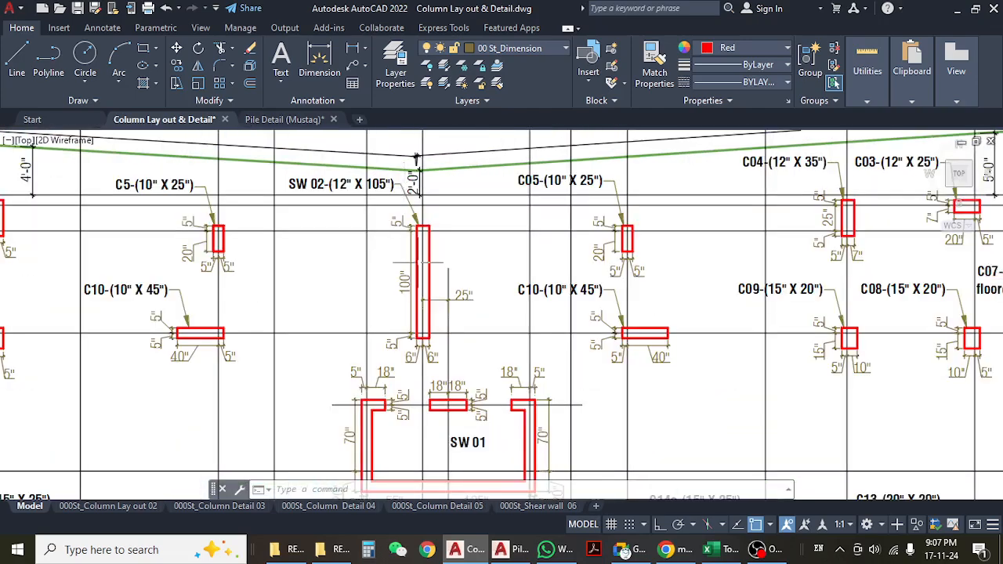
middle_click_drag(502, 314, 547, 276)
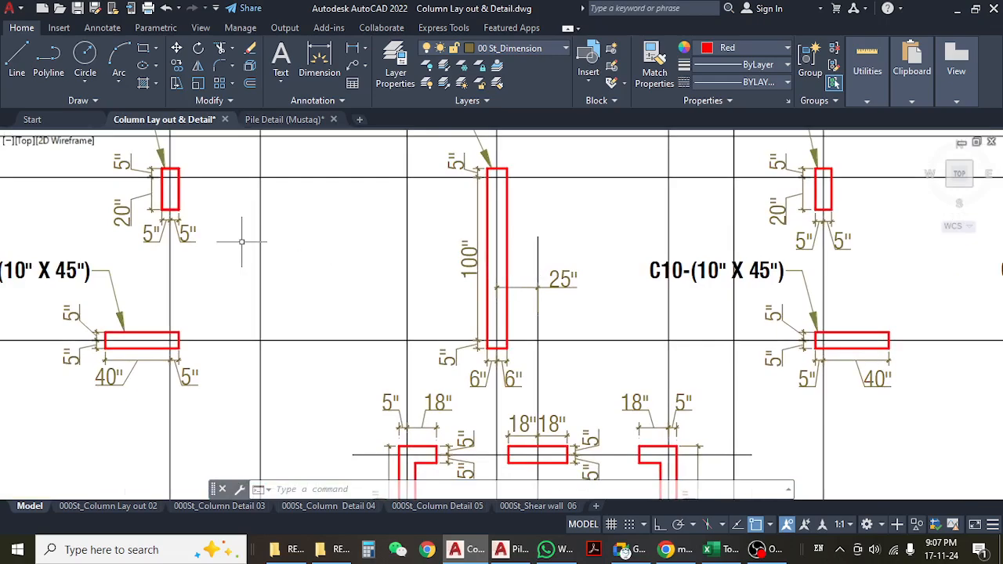
scroll(517, 220, "down", 4)
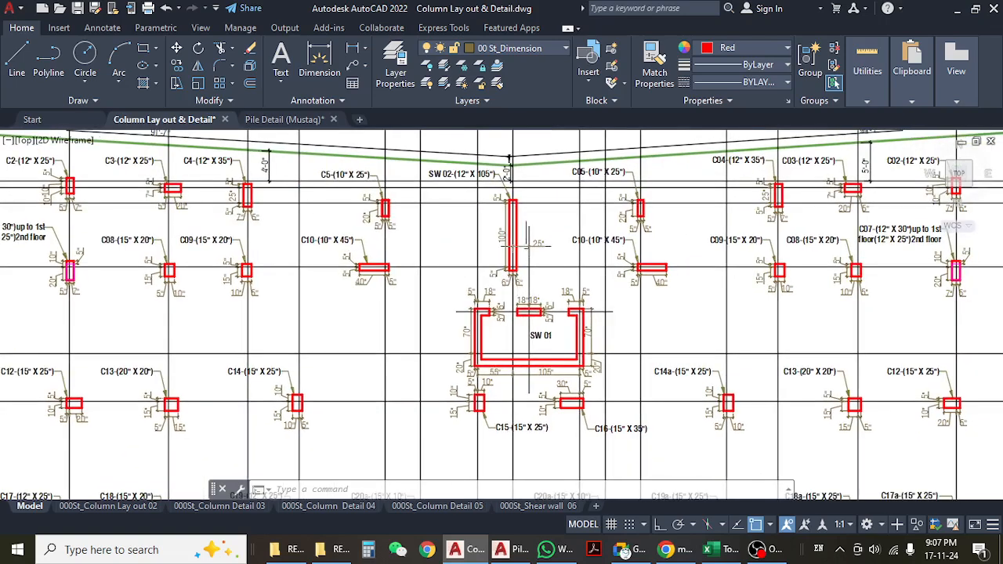
scroll(435, 159, "up", 4)
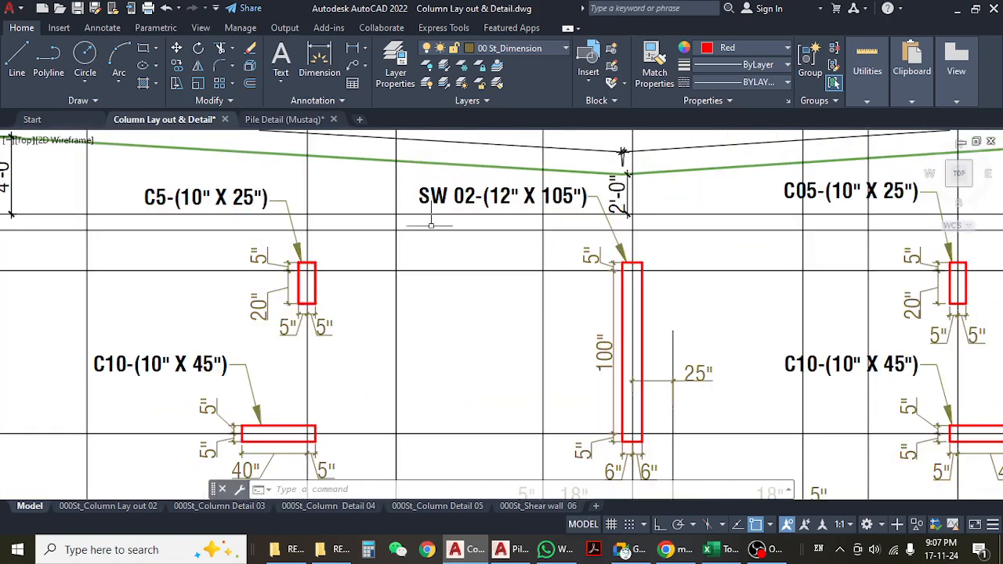
scroll(476, 266, "down", 2)
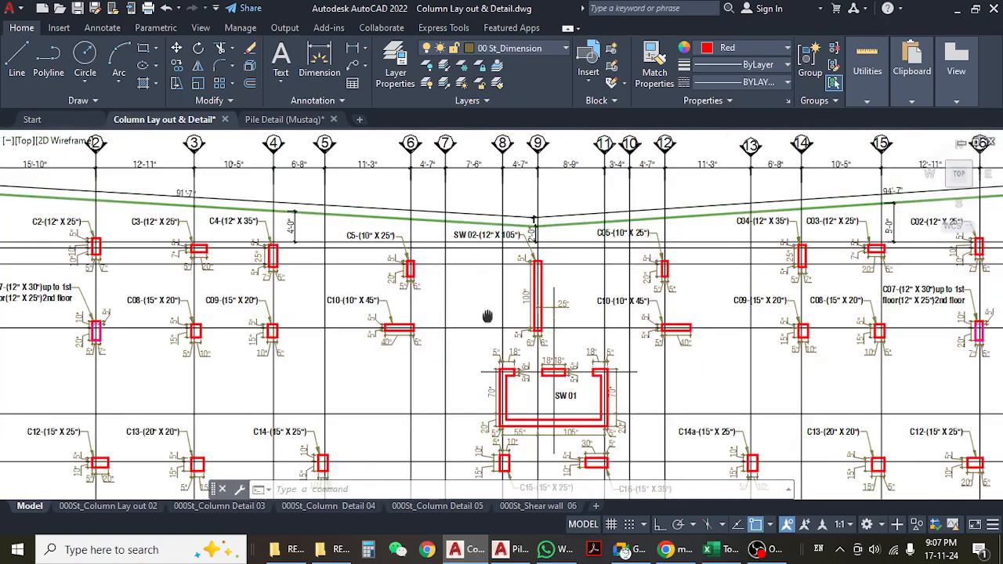
- Examine the lift core wall SW 01 and its segment dimensions, together with the surrounding columns in the plan
scroll(471, 258, "up", 3)
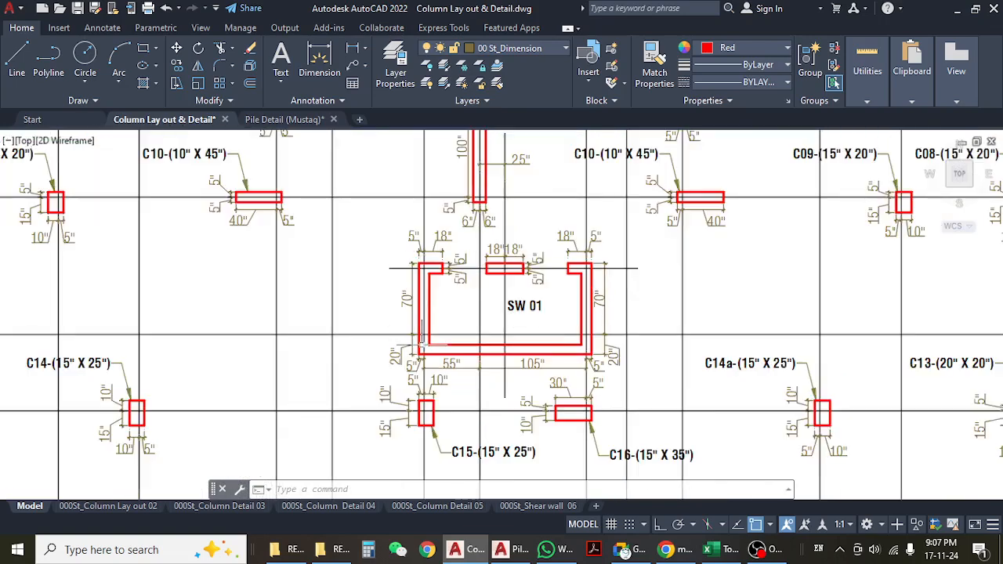
scroll(535, 328, "up", 2)
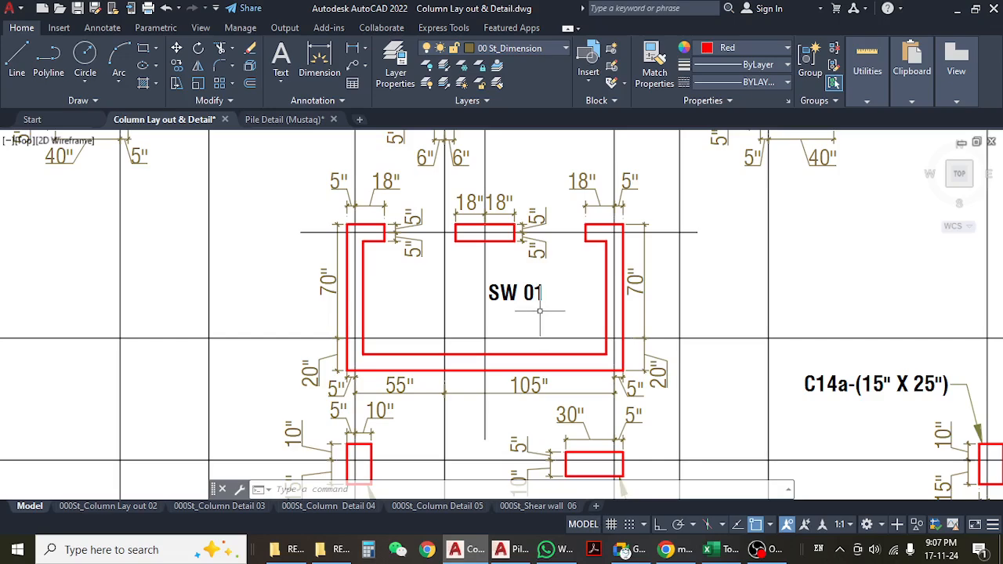
scroll(529, 329, "down", 2)
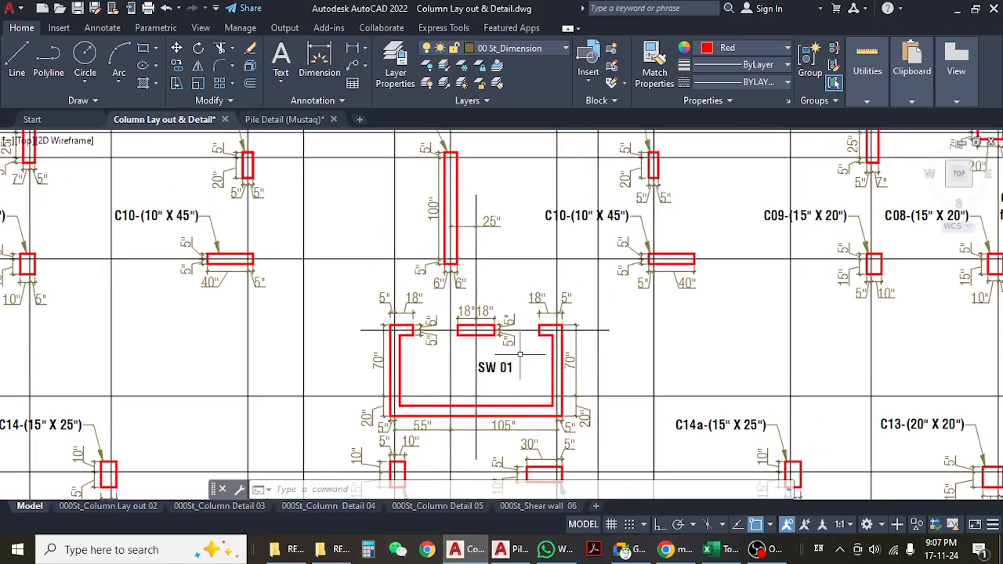
middle_click_drag(511, 297, 511, 311)
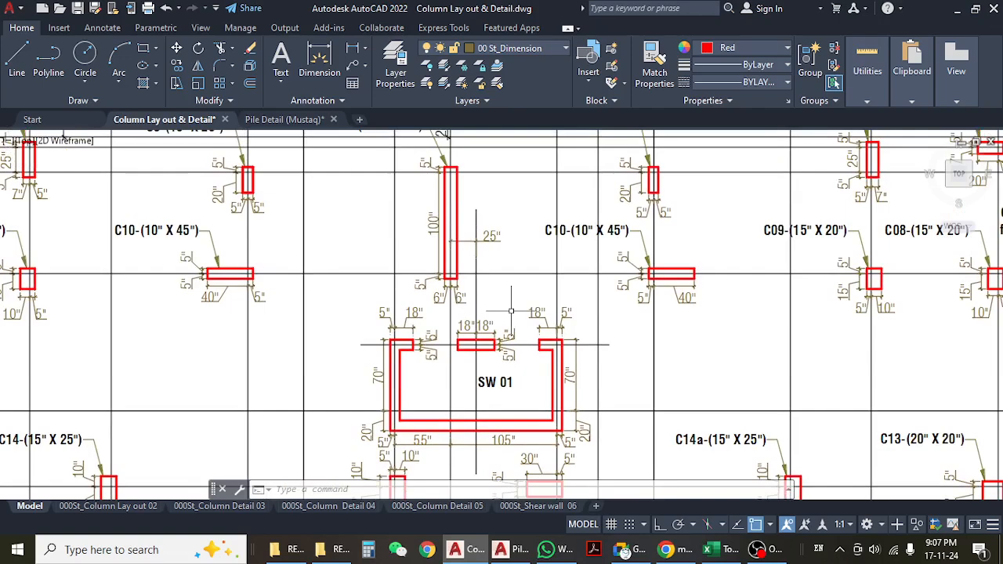
scroll(561, 313, "down", 6)
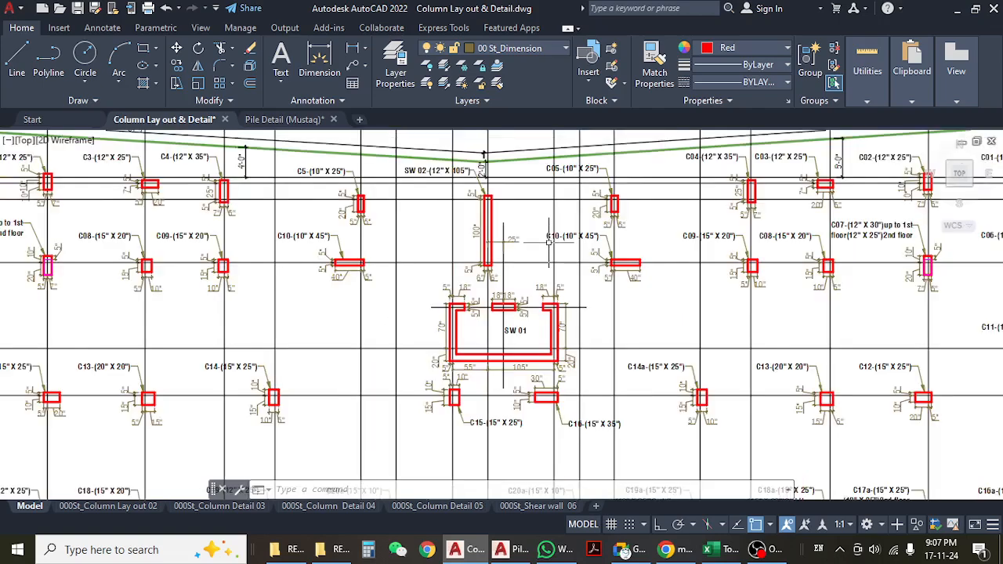
middle_click_drag(571, 313, 525, 284)
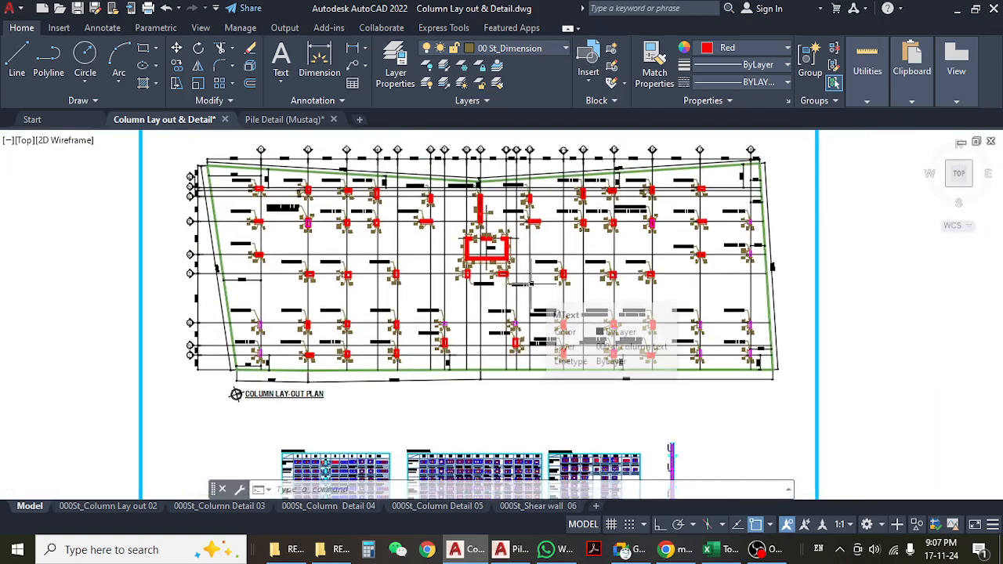
scroll(511, 290, "up", 4)
scroll(508, 293, "up", 2)
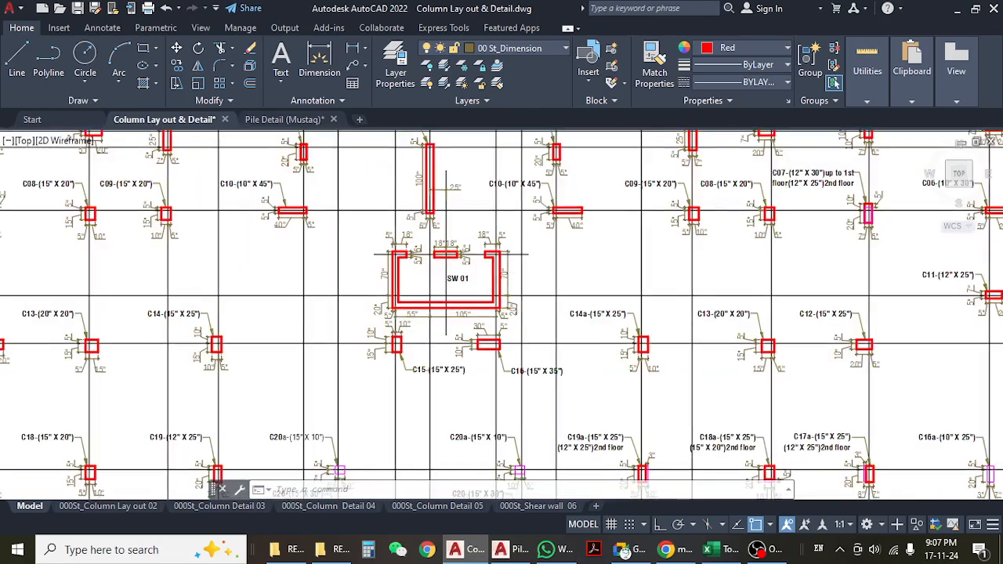
middle_click_drag(520, 273, 522, 318)
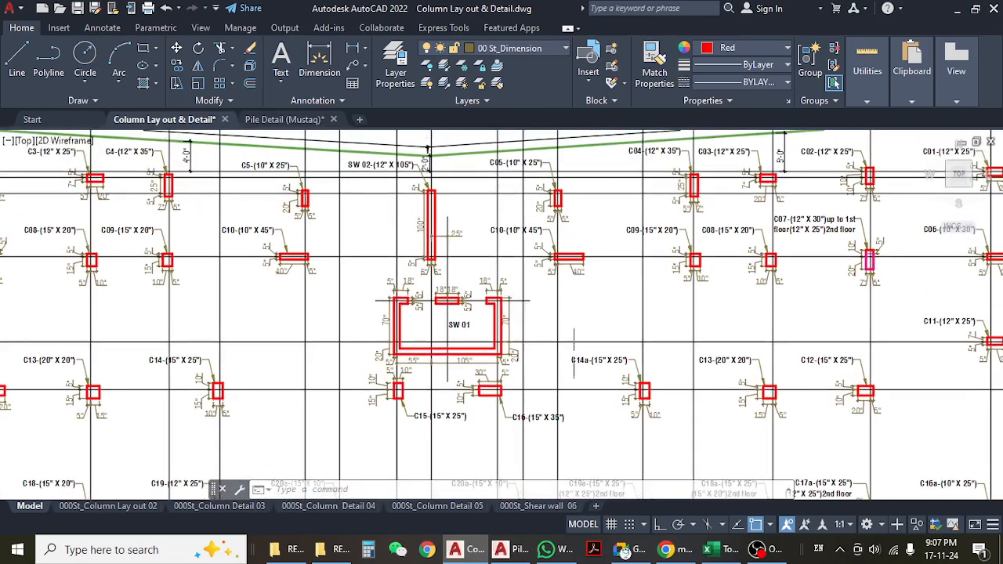
- Review the overall column layout plan, including the columns and shear walls around the lift core
scroll(484, 301, "down", 4)
mouse_move(540, 362)
middle_mouse_down()
mouse_move(530, 325)
mouse_move(519, 347)
middle_mouse_up()
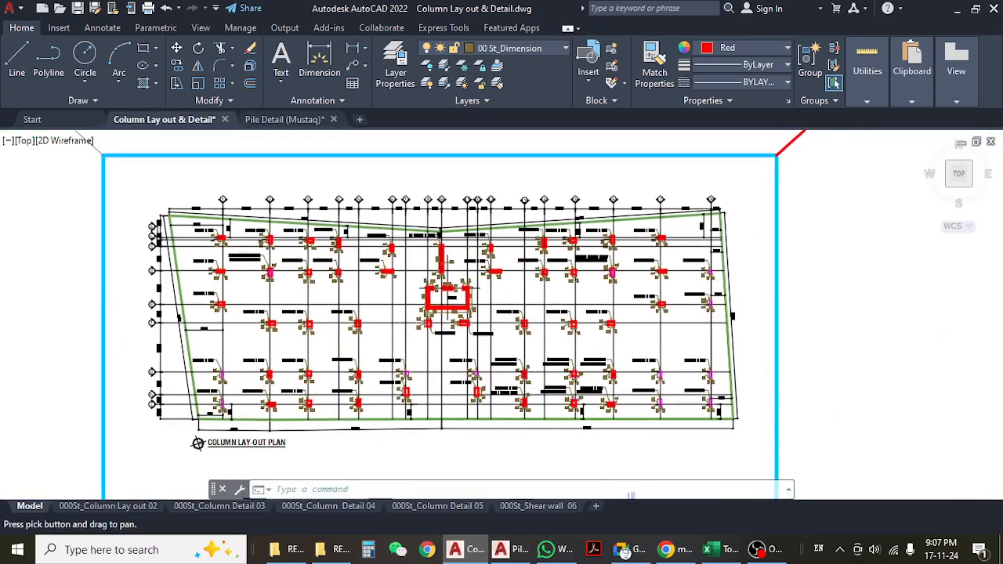
scroll(513, 316, "up", 2)
middle_click_drag(513, 306, 536, 337)
mouse_move(461, 329)
middle_mouse_down()
mouse_move(496, 332)
mouse_move(525, 313)
middle_mouse_up()
middle_click_drag(490, 351, 513, 323)
scroll(496, 326, "down", 2)
middle_click_drag(520, 358, 521, 362)
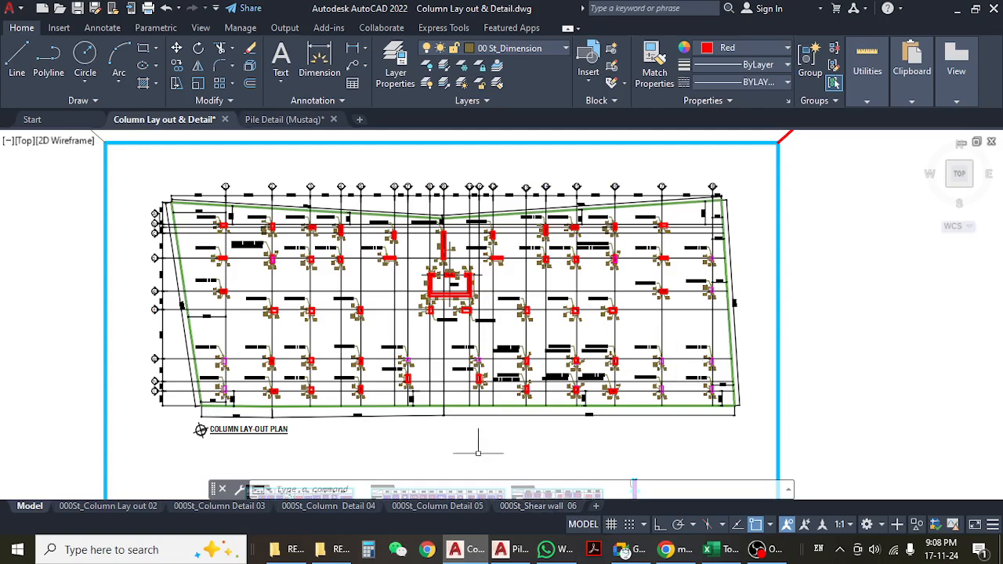
- Check the first columns' up-to-grade-beam section sizes in Column Schedule-1, returning to the column layout plan
middle_click_drag(475, 442, 503, 268)
scroll(321, 360, "up", 4)
scroll(254, 268, "up", 5)
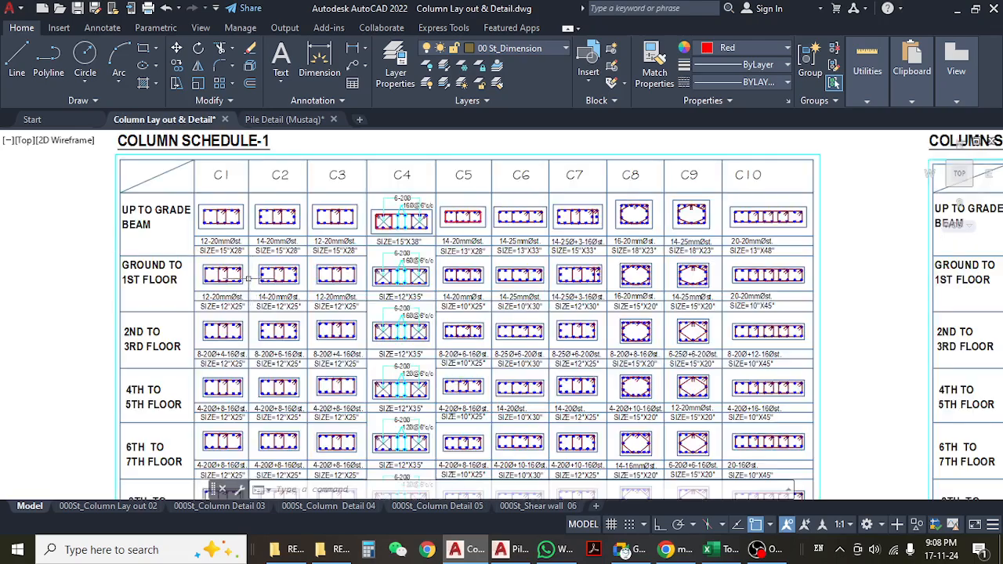
middle_click_drag(253, 268, 261, 295)
scroll(261, 295, "down", 5)
middle_click_drag(420, 191, 389, 369)
scroll(390, 369, "down", 4)
middle_click_drag(341, 212, 364, 295)
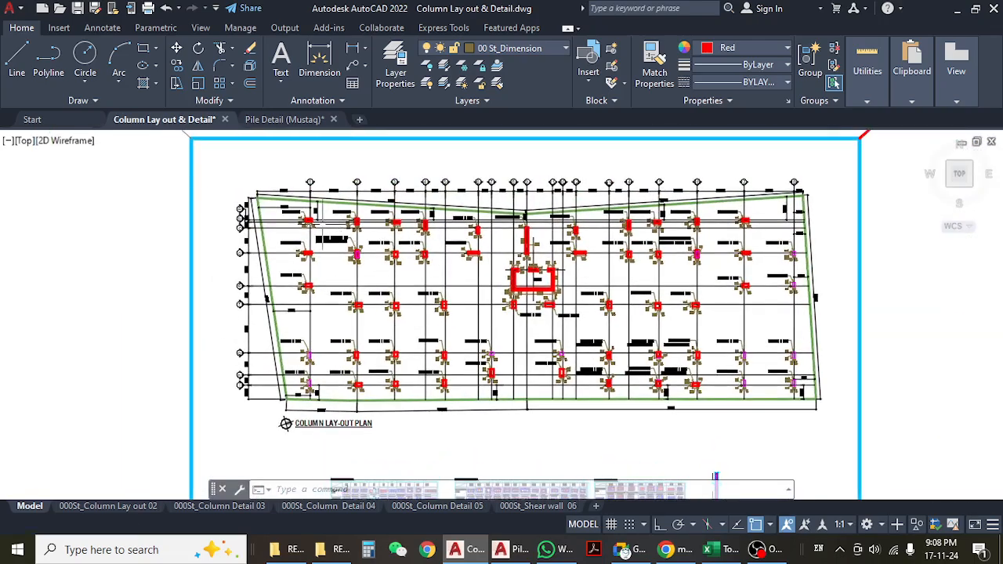
- Compare the column labels near grid lines 1 to 5 in the plan with Column Schedule-1's up-to-grade-beam and ground-to-1st-floor sizes
scroll(318, 219, "up", 5)
scroll(375, 258, "down", 5)
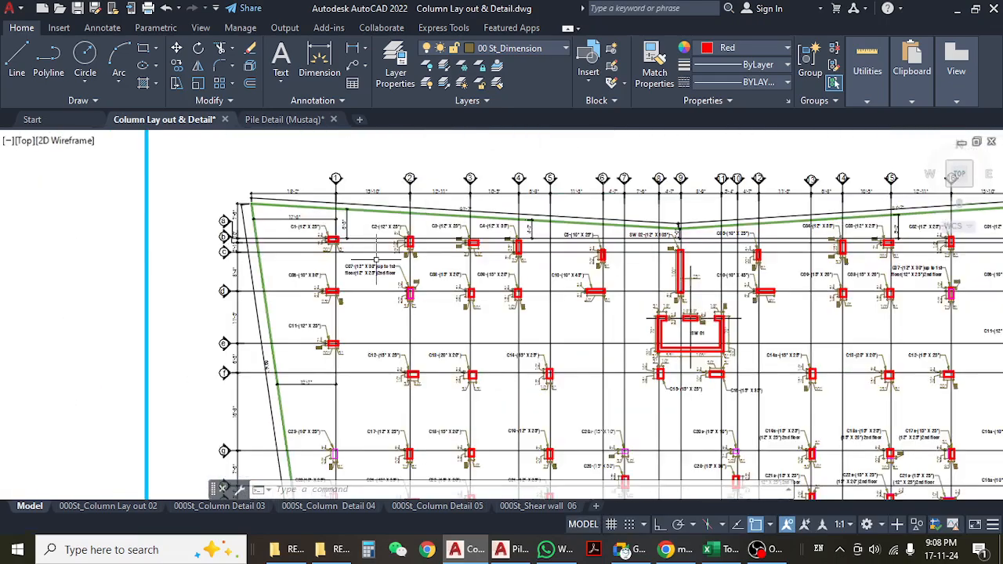
scroll(375, 281, "down", 3)
middle_click_drag(368, 400, 353, 282)
scroll(356, 307, "up", 4)
scroll(362, 309, "up", 4)
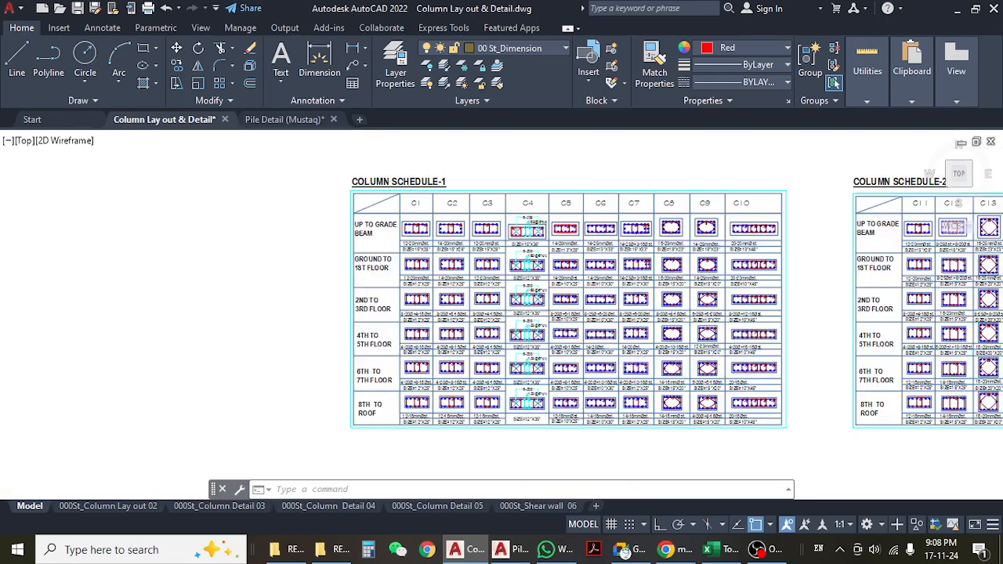
middle_click_drag(404, 312, 329, 262)
scroll(302, 174, "up", 4)
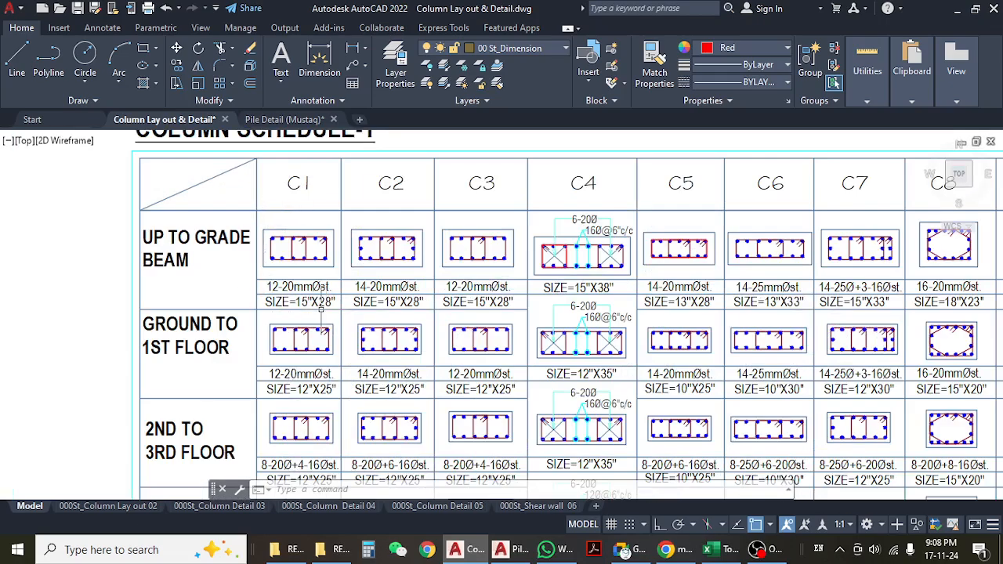
middle_click_drag(462, 294, 232, 296)
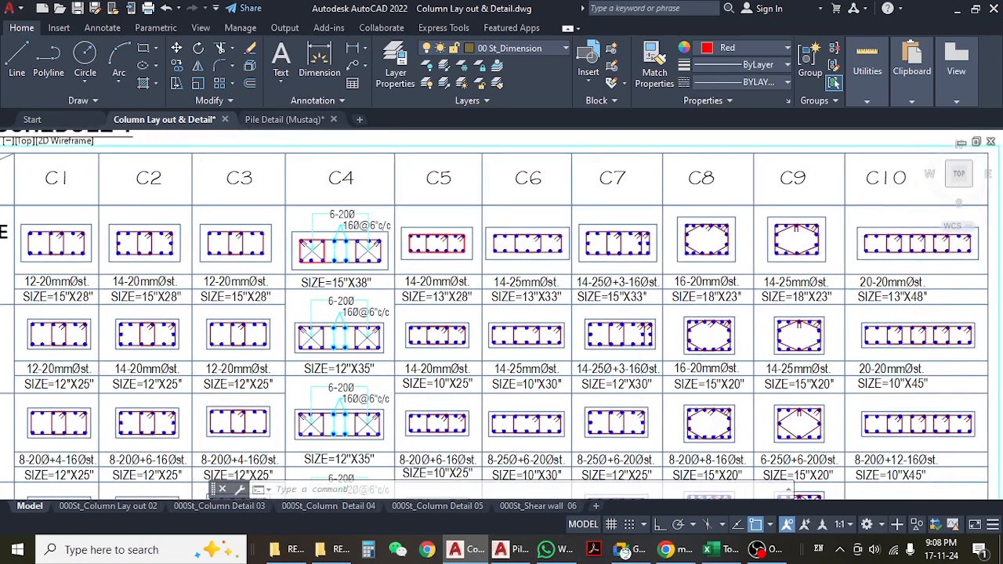
scroll(232, 296, "down", 2)
scroll(331, 294, "up", 1)
scroll(332, 302, "up", 1)
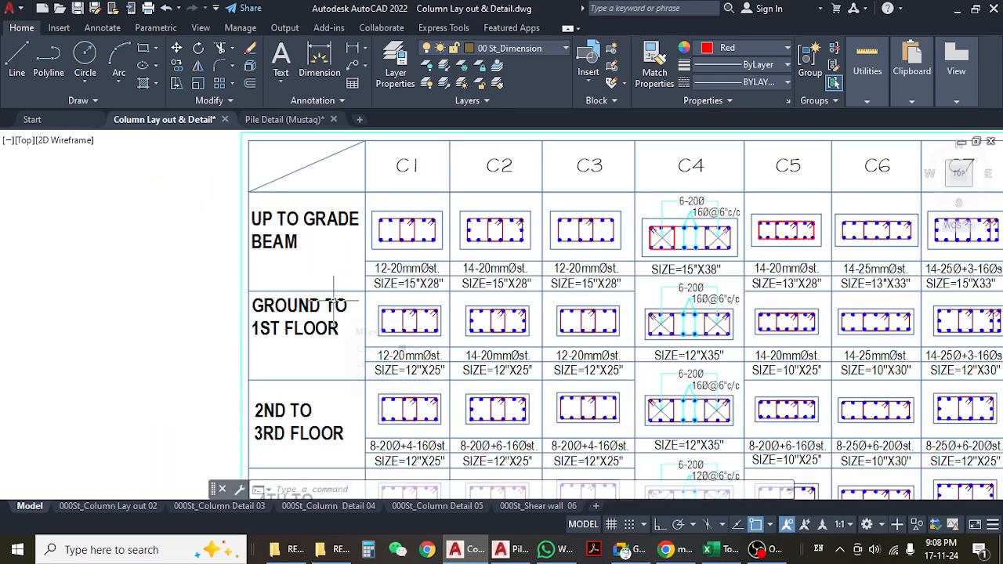
scroll(333, 300, "down", 1)
middle_click_drag(572, 286, 355, 286)
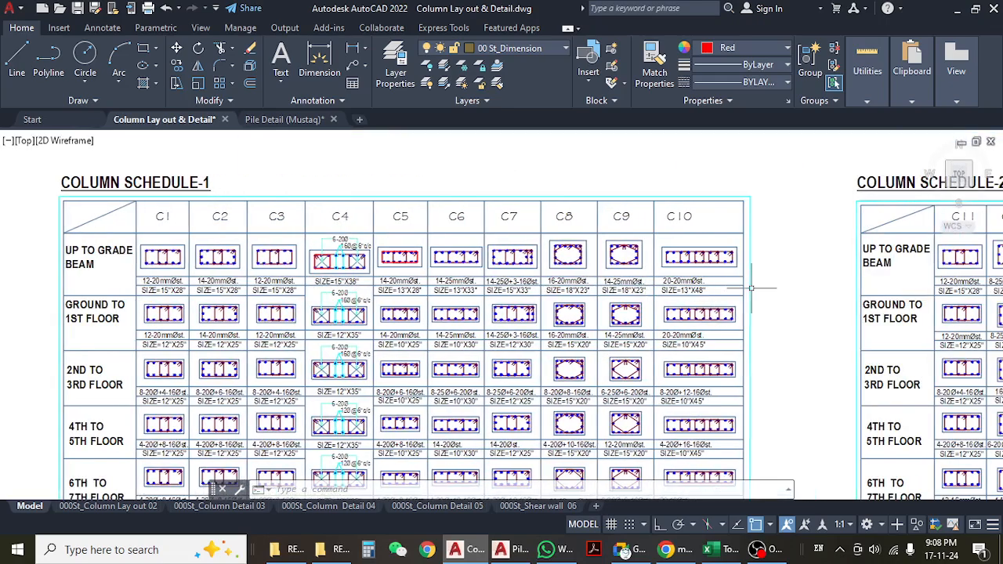
- Survey Column Schedules 1, 2 and 3 to see which column types each table covers
middle_click_drag(751, 288, 606, 288)
scroll(508, 297, "down", 3)
middle_click_drag(745, 292, 594, 293)
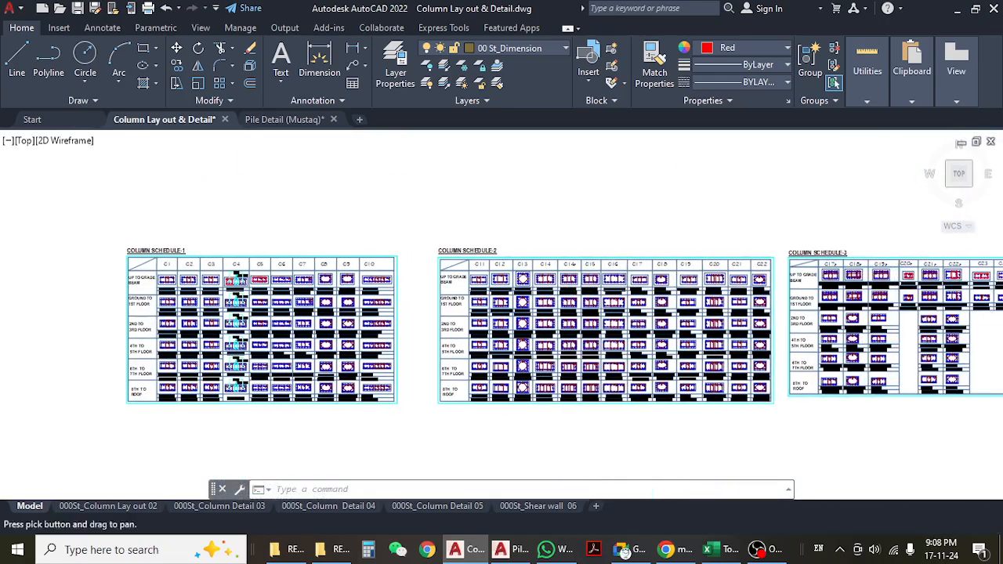
scroll(820, 293, "up", 3)
scroll(589, 295, "down", 4)
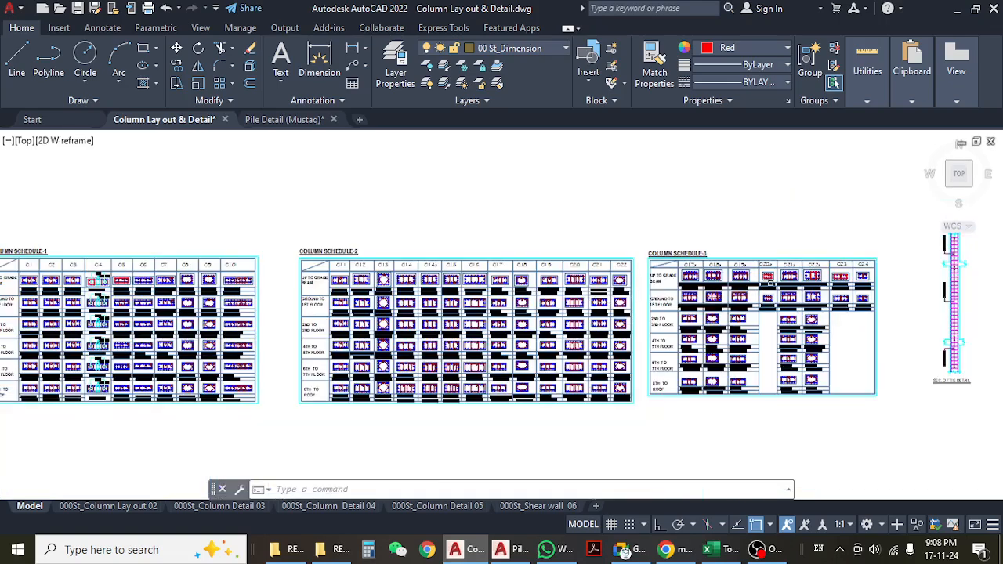
scroll(784, 283, "up", 6)
scroll(777, 287, "down", 8)
middle_click_drag(309, 288, 394, 303)
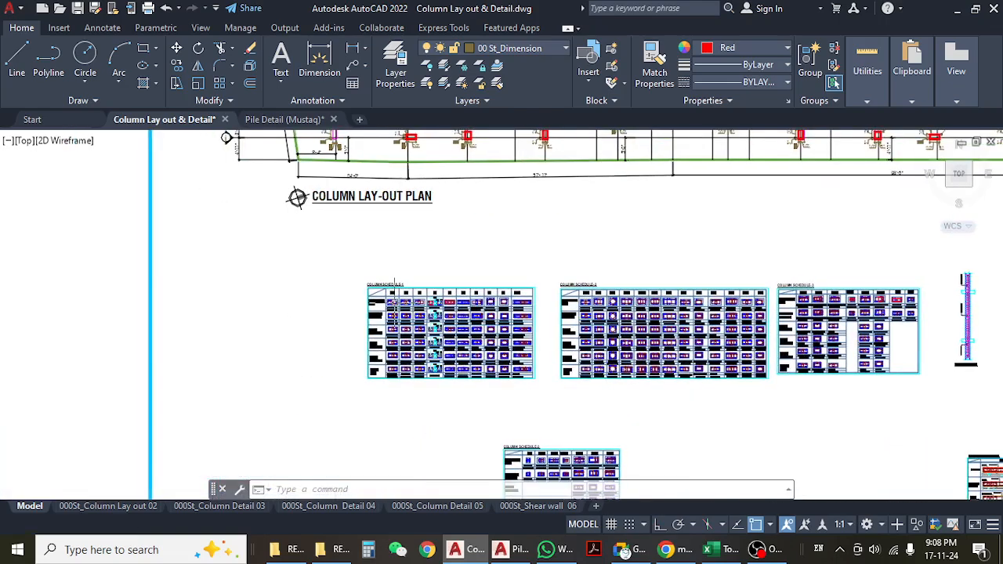
- Examine the up-to-grade-beam sizes of columns C1 to C10 in Column Schedule-1
scroll(394, 302, "up", 12)
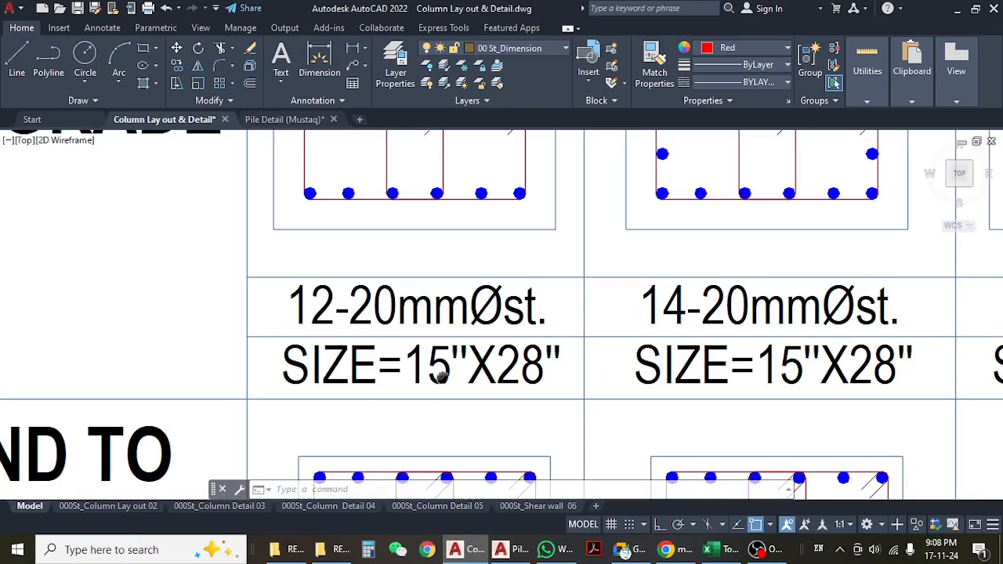
middle_click_drag(442, 377, 397, 370)
scroll(397, 370, "down", 4)
middle_click_drag(558, 375, 450, 370)
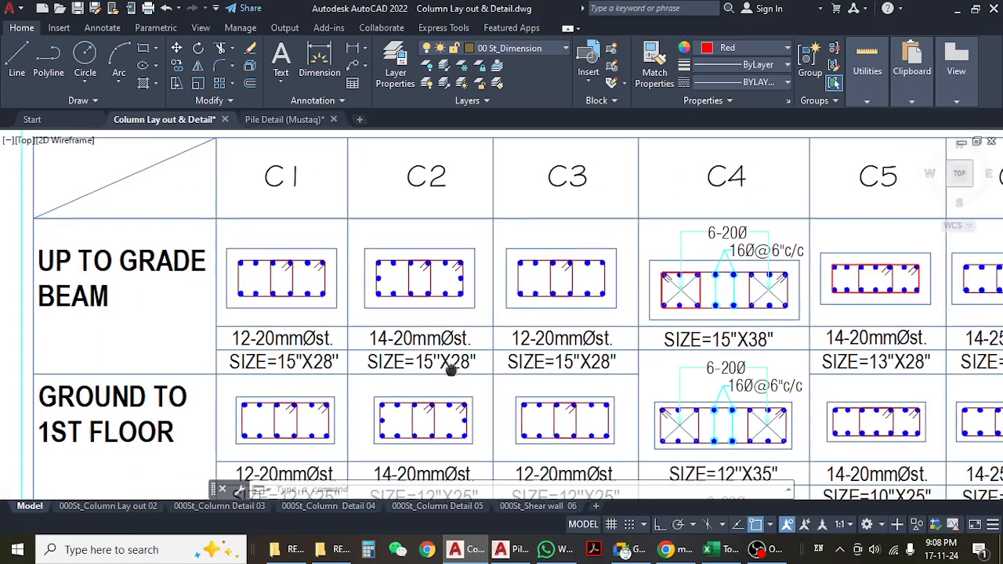
scroll(619, 369, "down", 3)
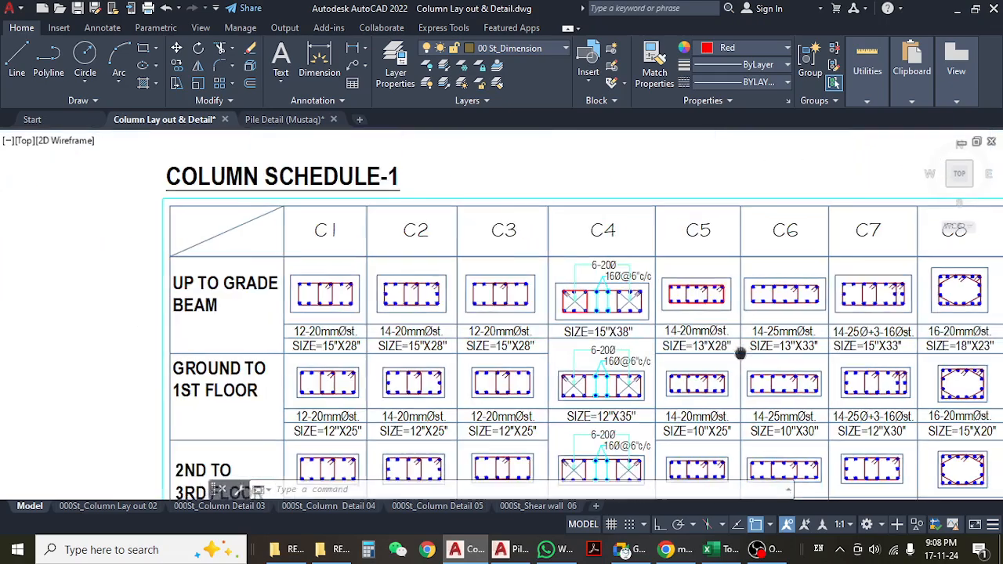
middle_click_drag(739, 354, 546, 358)
mouse_move(752, 350)
middle_mouse_down()
mouse_move(552, 345)
mouse_move(707, 344)
mouse_move(952, 305)
middle_mouse_up()
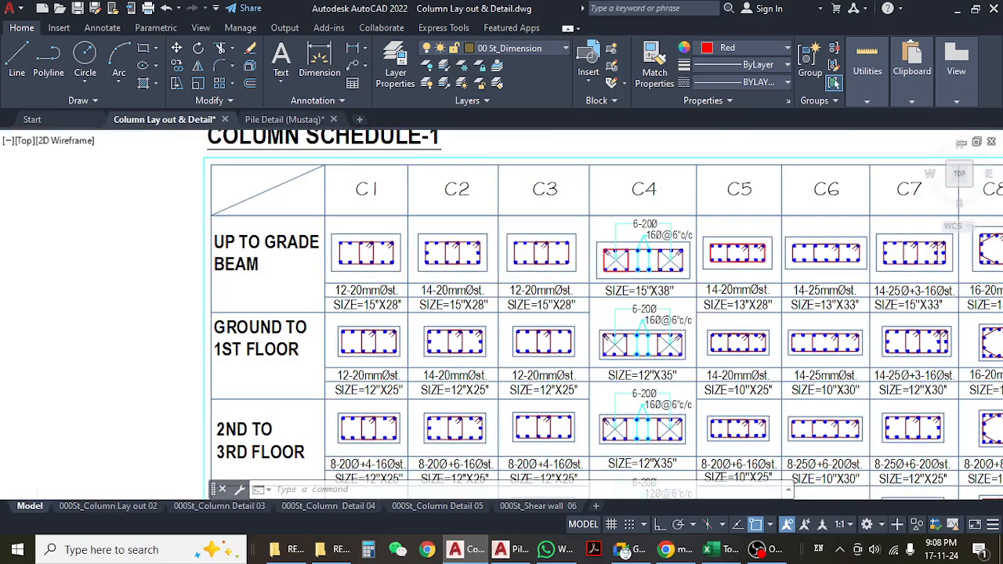
scroll(541, 318, "down", 4)
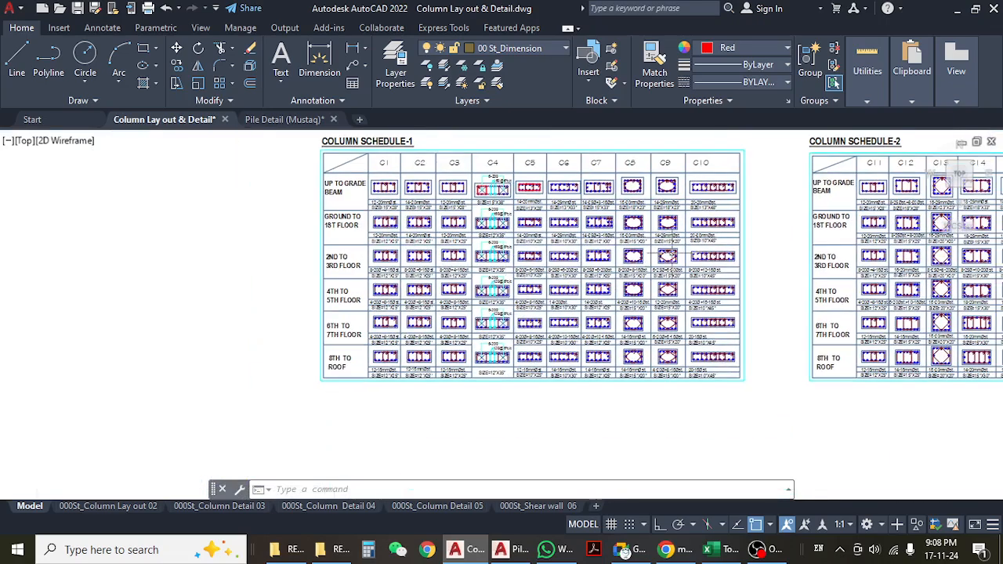
scroll(455, 316, "up", 5)
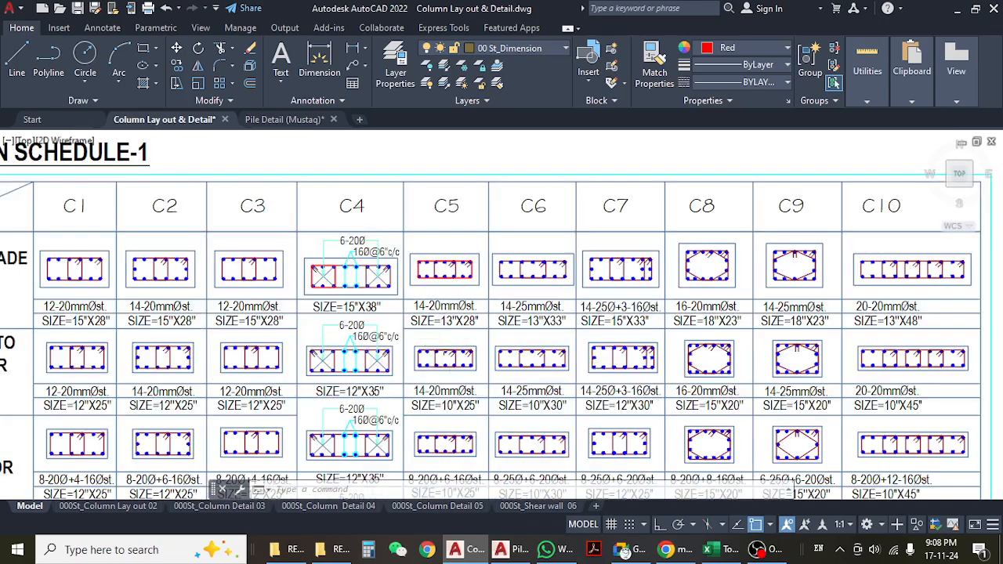
- Locate column C1 near grid line 1 in the column layout plan and select its size label
scroll(446, 354, "down", 11)
middle_click_drag(449, 315, 437, 374)
scroll(388, 271, "up", 6)
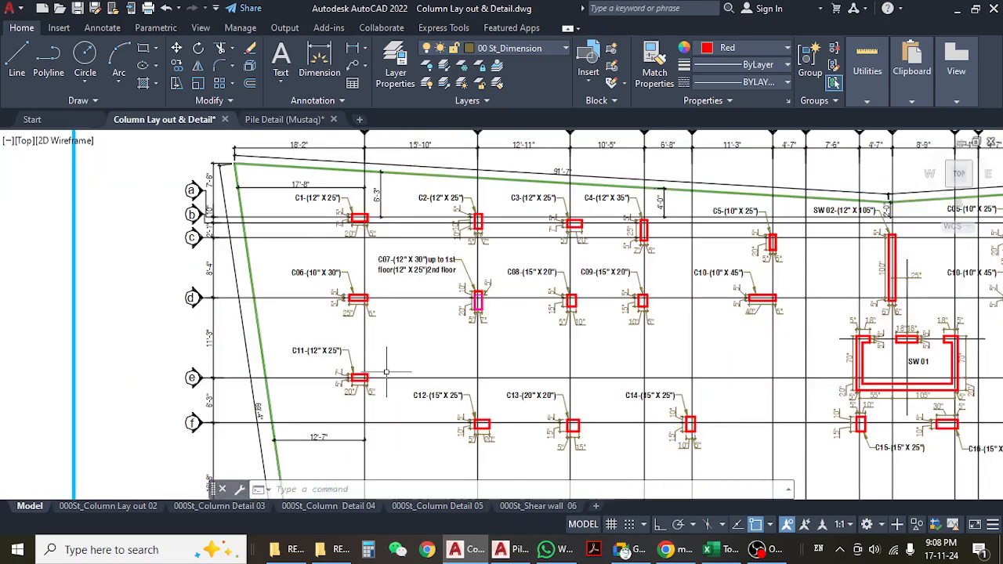
scroll(337, 245, "up", 2)
middle_click_drag(336, 259, 347, 314)
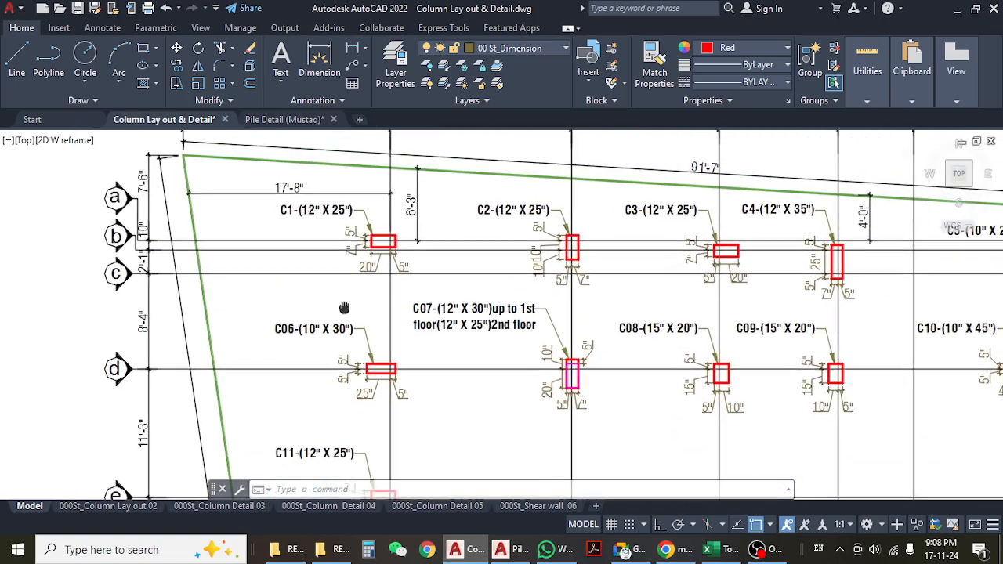
left_click(319, 213)
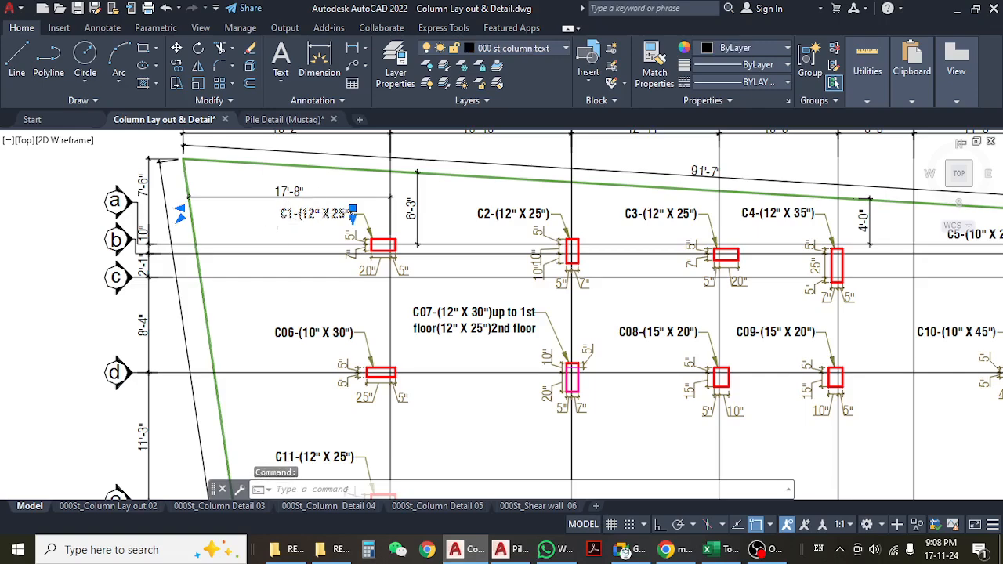
- Find the matching C01 column at the opposite end of the plan and check the remaining columns and shear walls
scroll(290, 230, "down", 5)
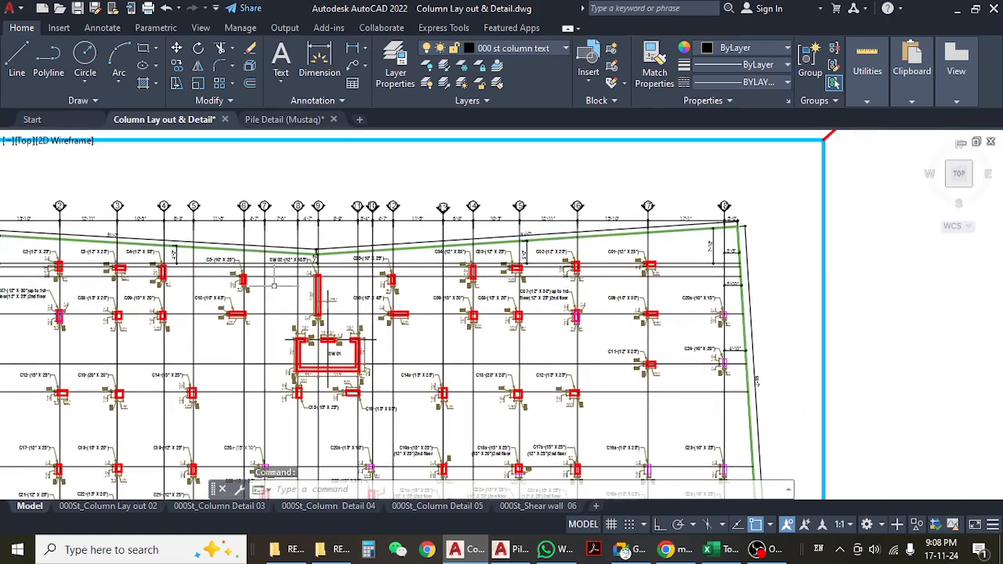
scroll(636, 263, "up", 4)
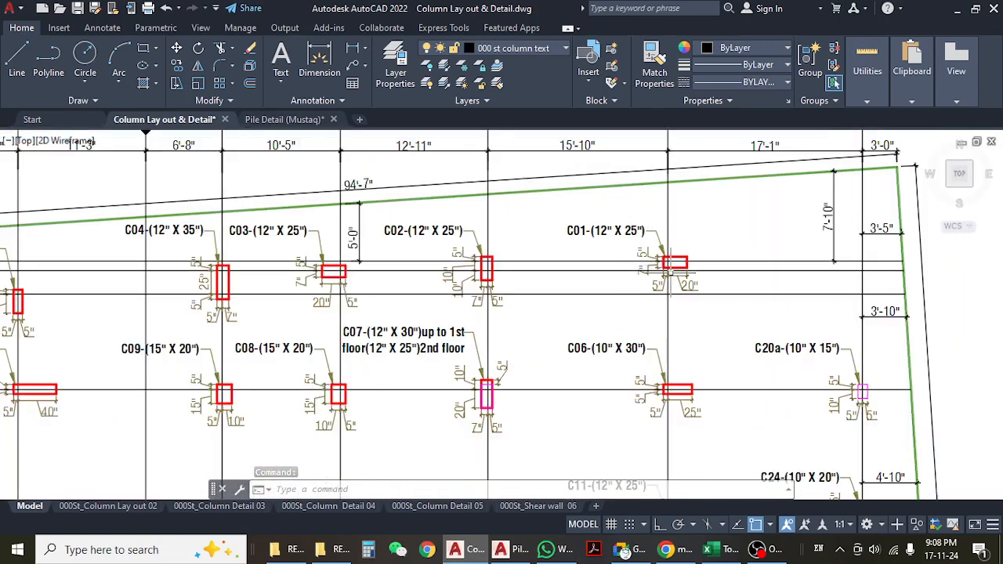
scroll(672, 270, "down", 5)
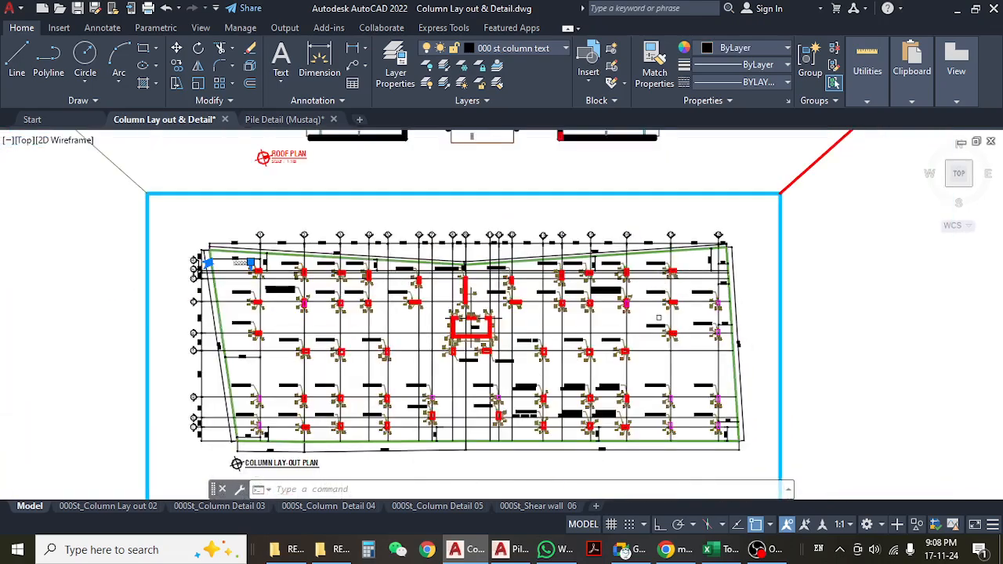
scroll(610, 458, "up", 5)
scroll(618, 361, "down", 5)
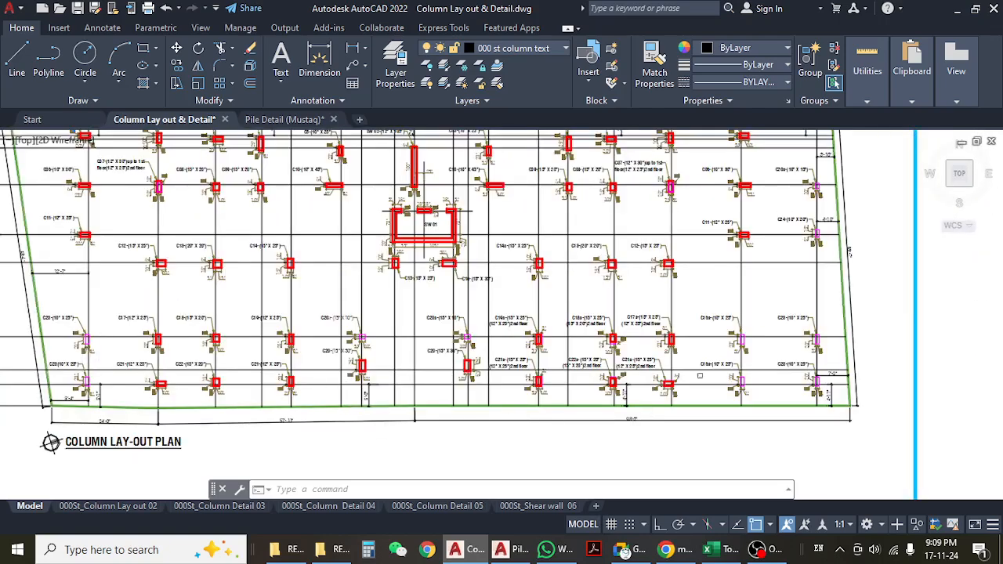
middle_click_drag(524, 271, 619, 306)
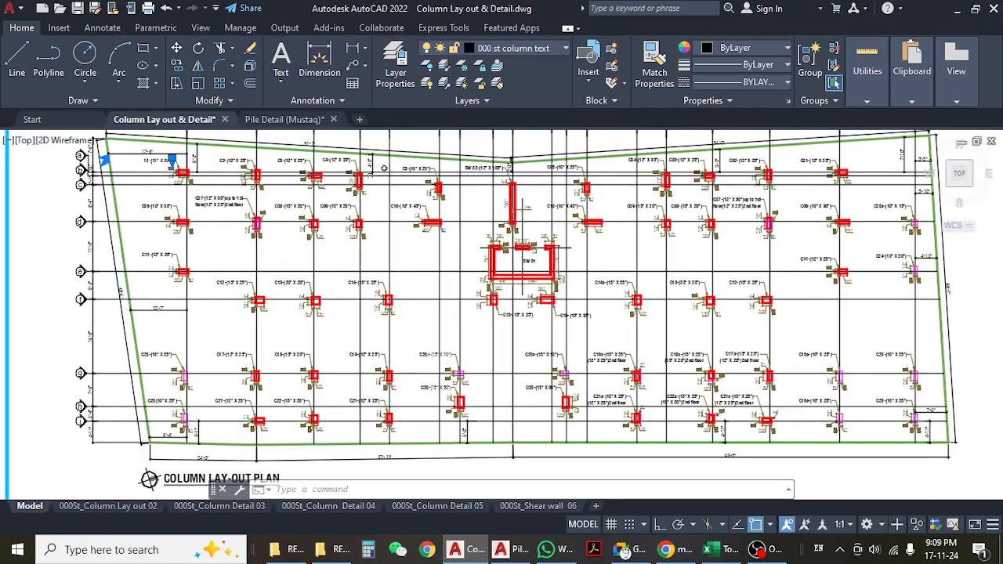
scroll(493, 207, "up", 5)
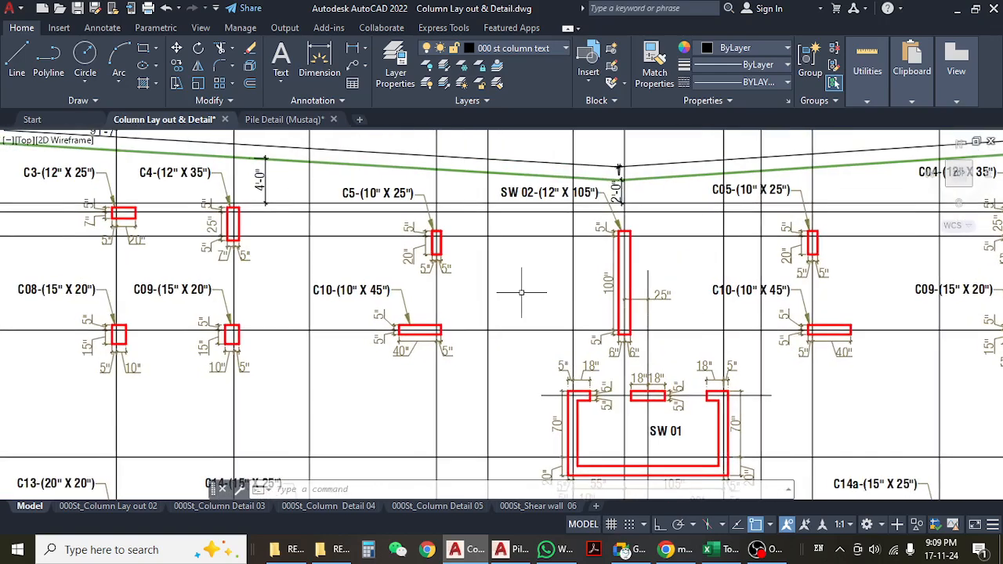
- Switch to the Total Estimate-Khalil Garden workbook in Excel and select the pedestal column heading on the Mason sheet
left_click(709, 549)
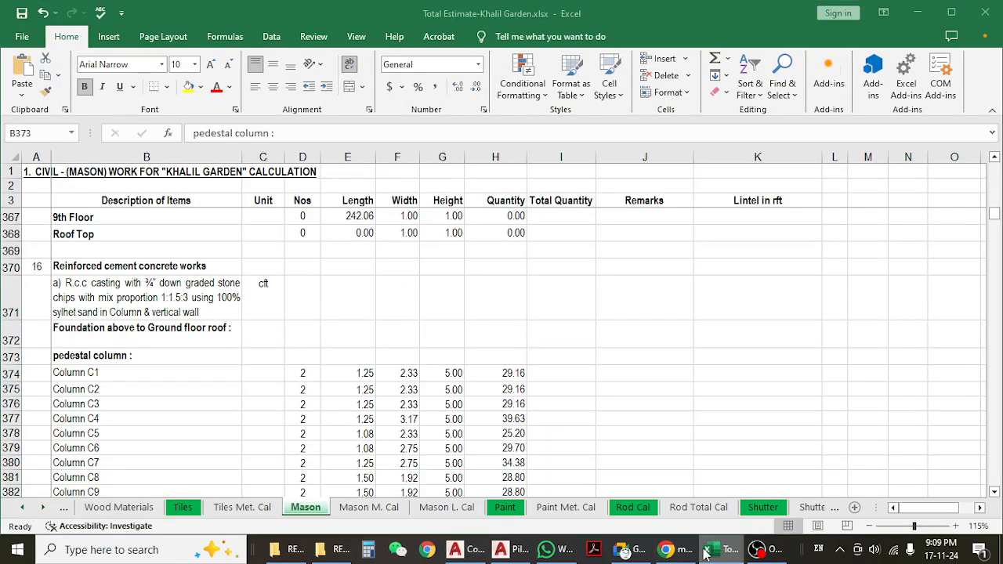
left_click(214, 371)
scroll(226, 365, "down", 3)
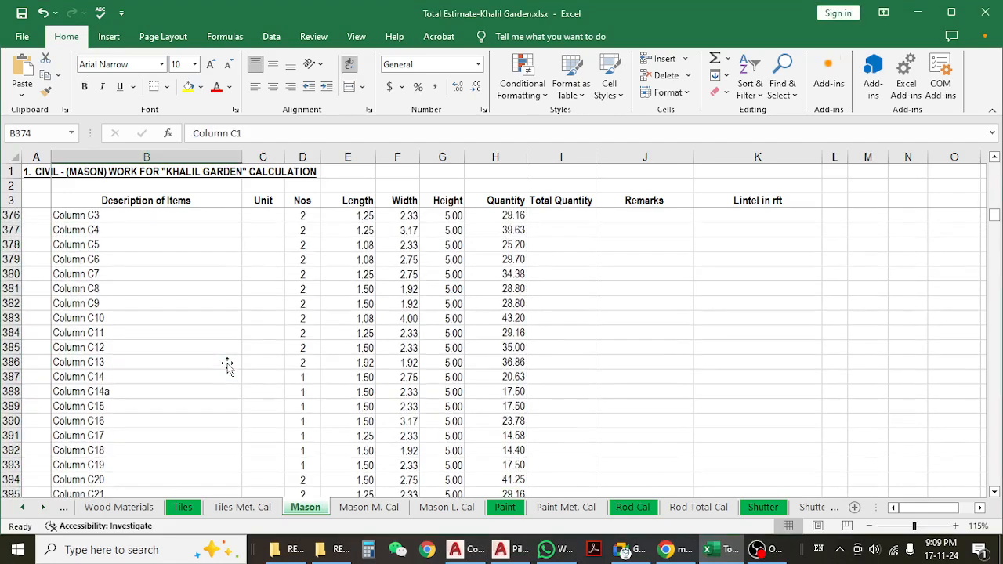
scroll(226, 365, "up", 2)
left_click(113, 298)
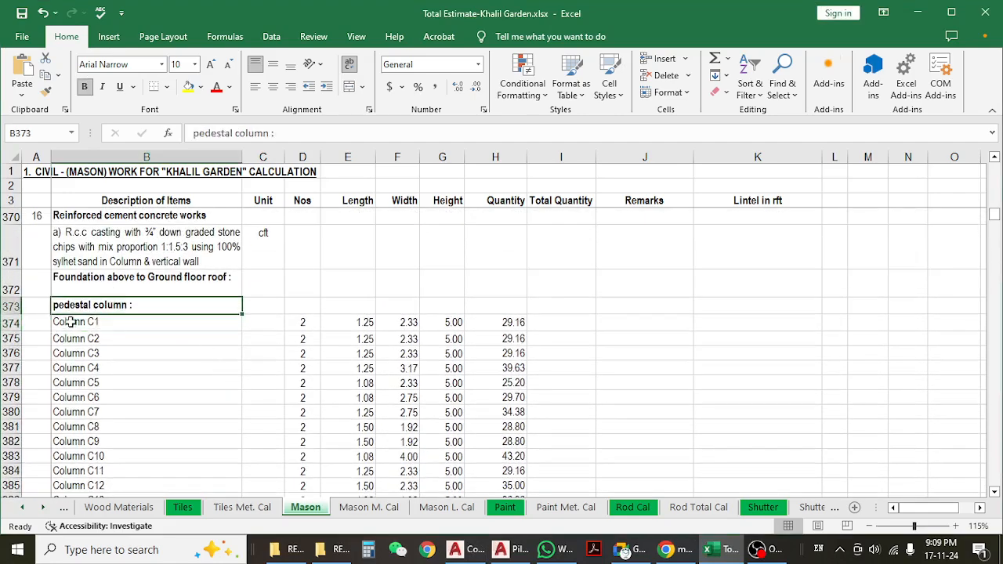
- Review the pedestal column rows starting from Column C1's row, and select the descriptions from Column C1 to Column C22a
left_click(11, 322)
scroll(248, 319, "down", 1)
scroll(248, 319, "down", 1)
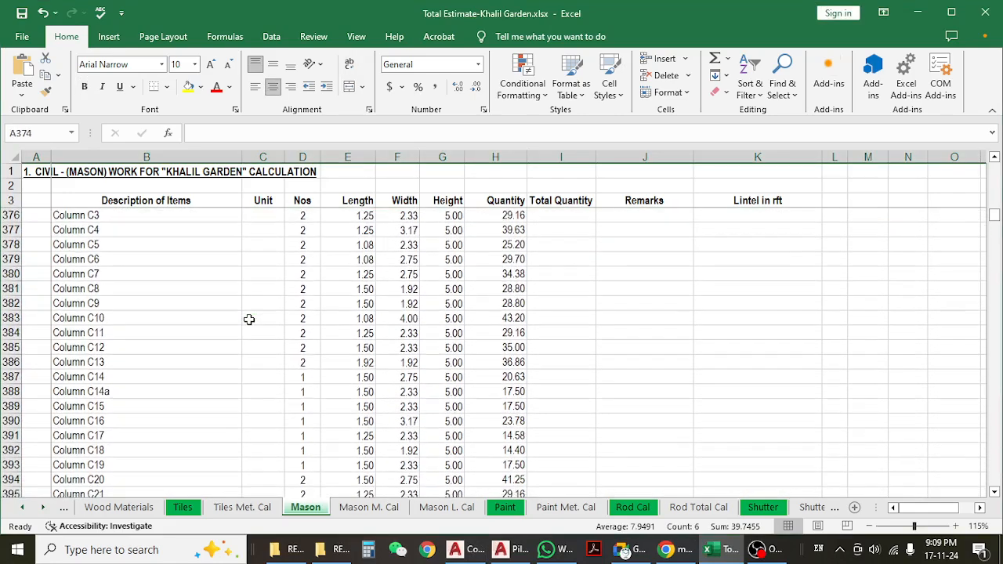
scroll(248, 320, "up", 1)
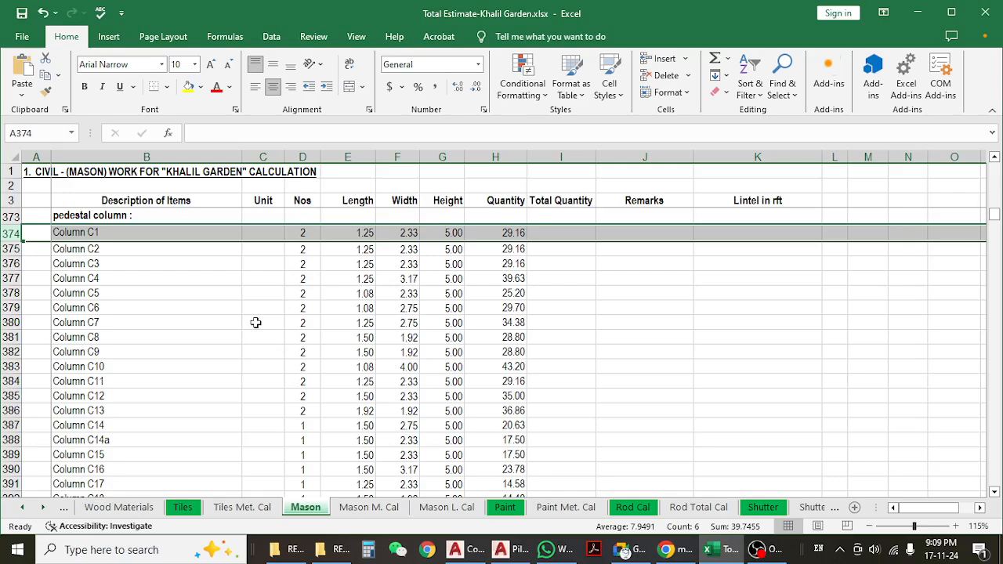
scroll(256, 322, "down", 2)
scroll(237, 343, "up", 3)
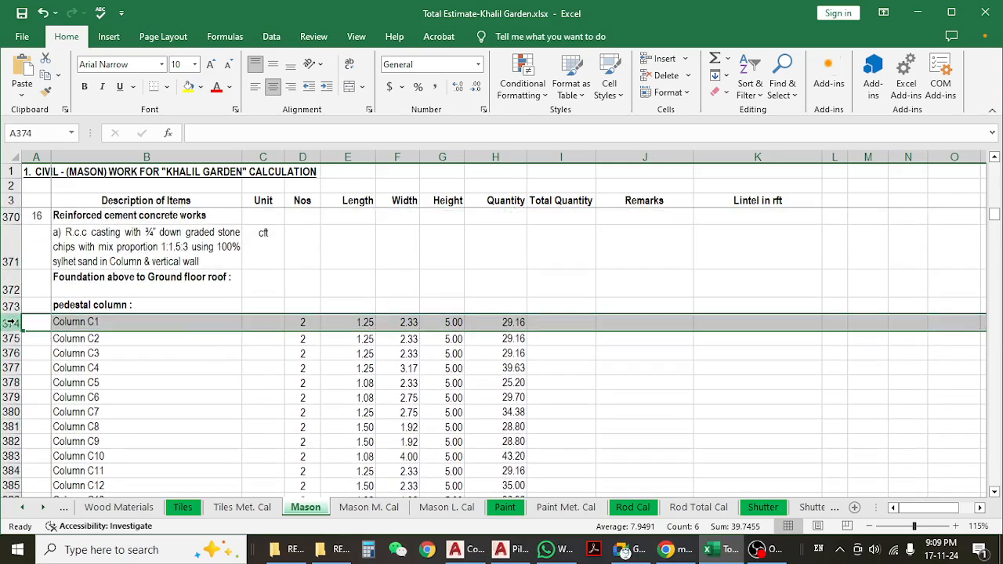
left_click_drag(117, 323, 114, 372)
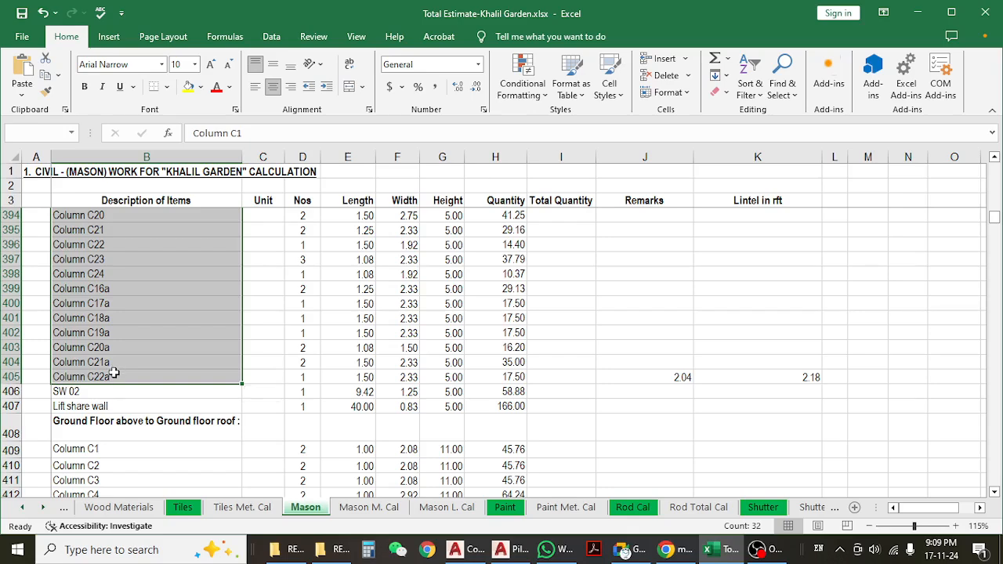
- Select the SW 02 row and the Lift share wall row at the end of the pedestal column list
left_click(90, 391)
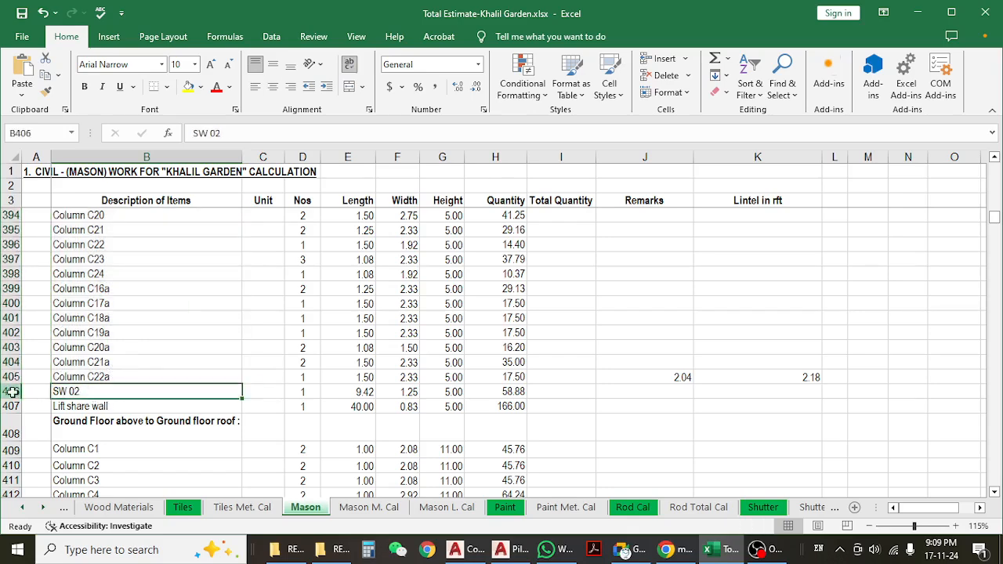
left_click(13, 391)
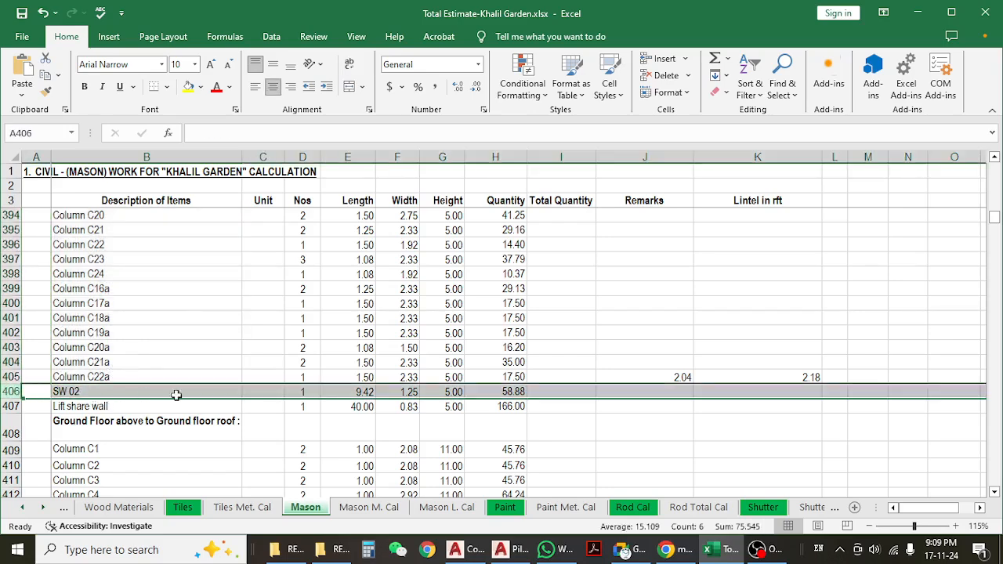
left_click(116, 421)
left_click(14, 406)
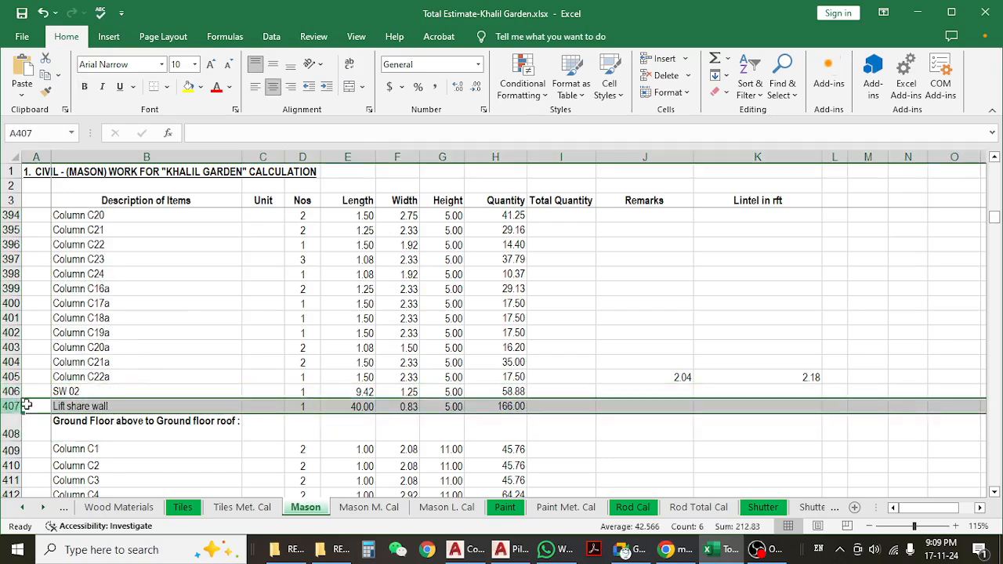
left_click(157, 405)
- Compare the SW 02 and Lift share wall entries with the column rows above, and select SW 02's length in the pedestal section
scroll(160, 383, "up", 4)
scroll(159, 383, "up", 5)
scroll(160, 384, "down", 11)
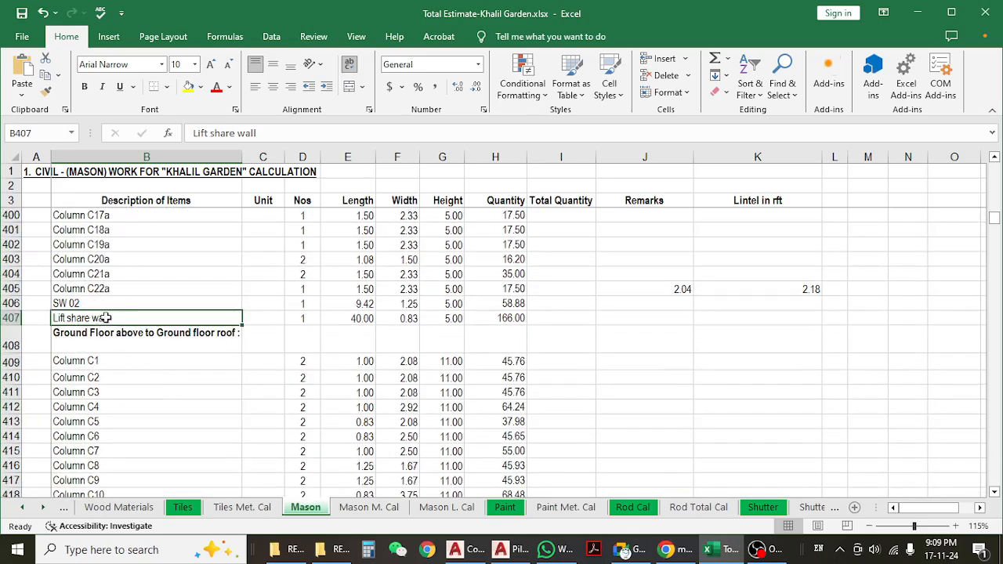
left_click(107, 300)
left_click(108, 319)
scroll(264, 342, "up", 1)
left_click(155, 347)
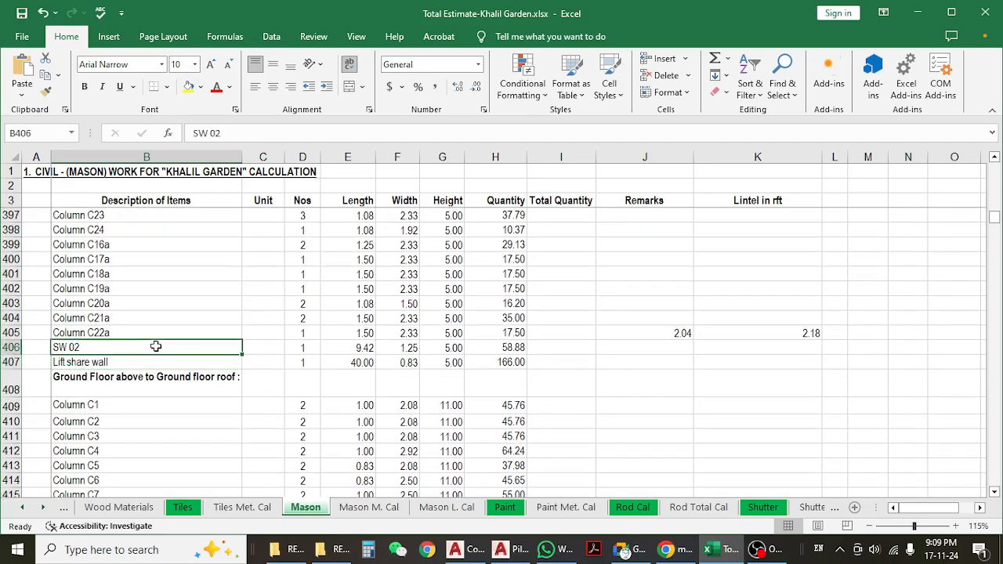
left_click(357, 348)
- Review the pedestal rows from Column C1, and select the descriptions from Column C1 to Lift share wall
scroll(203, 364, "up", 2)
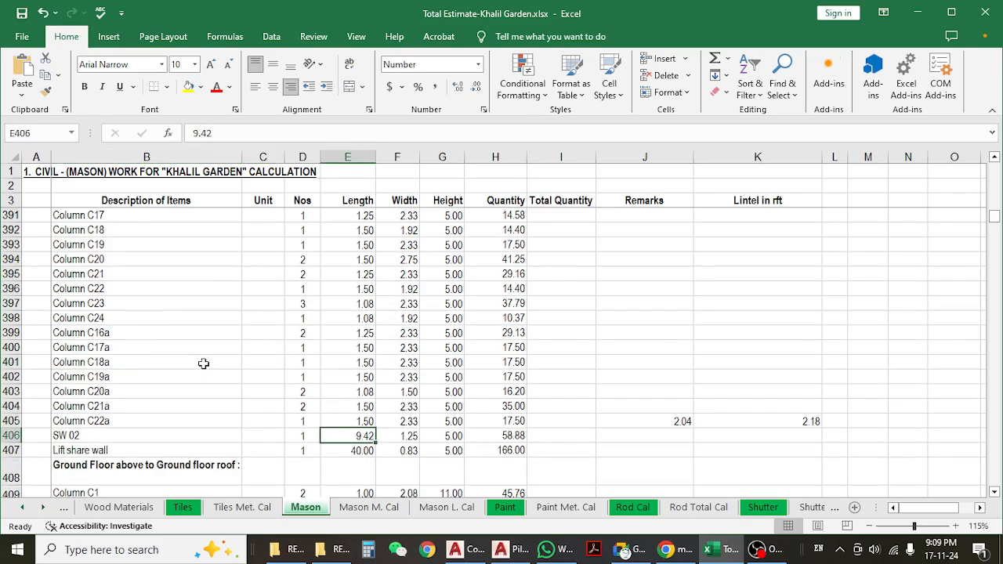
scroll(203, 363, "up", 5)
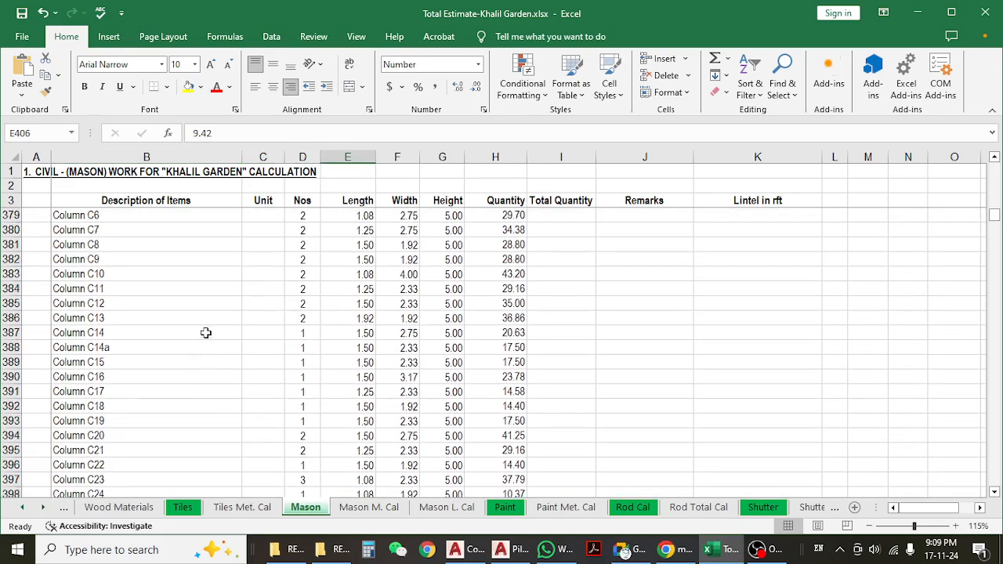
scroll(206, 333, "up", 2)
left_click(200, 321)
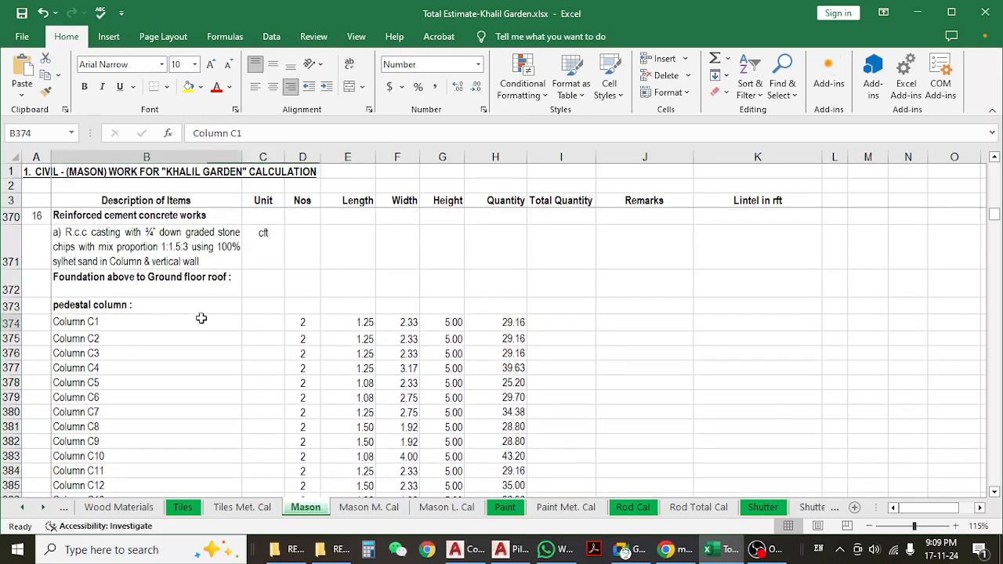
left_click(186, 379)
scroll(195, 336, "down", 2)
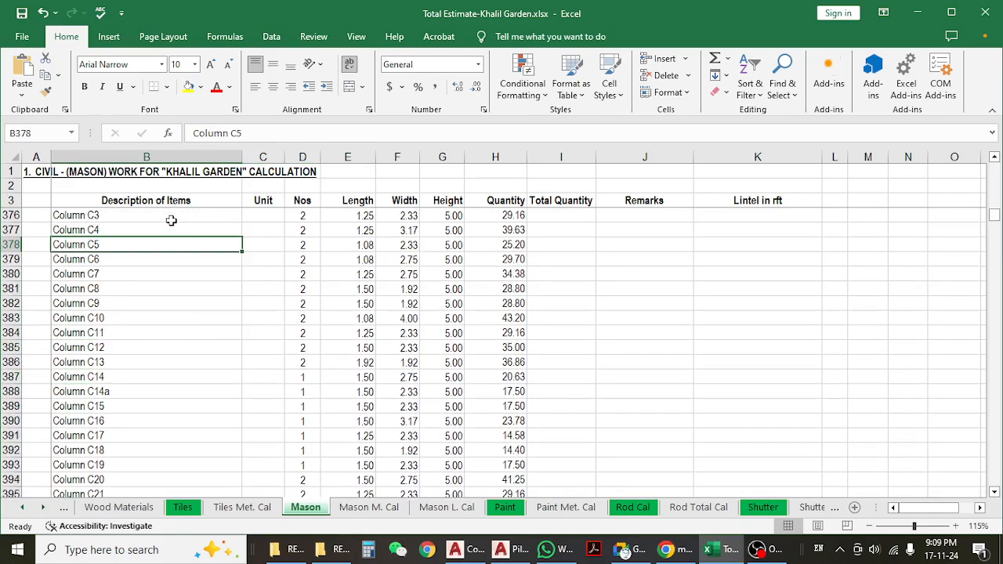
scroll(184, 262, "up", 2)
left_click_drag(163, 318, 152, 449)
- Select the pedestal column heading, and reselect all descriptions beneath it from Column C1 to Lift share wall
scroll(208, 418, "up", 4)
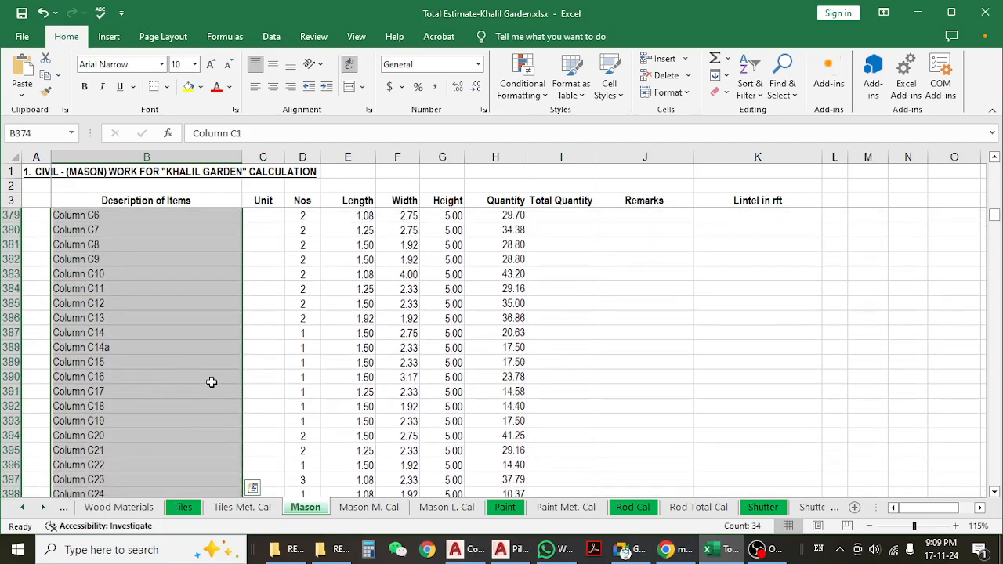
scroll(211, 381, "up", 3)
left_click(144, 306)
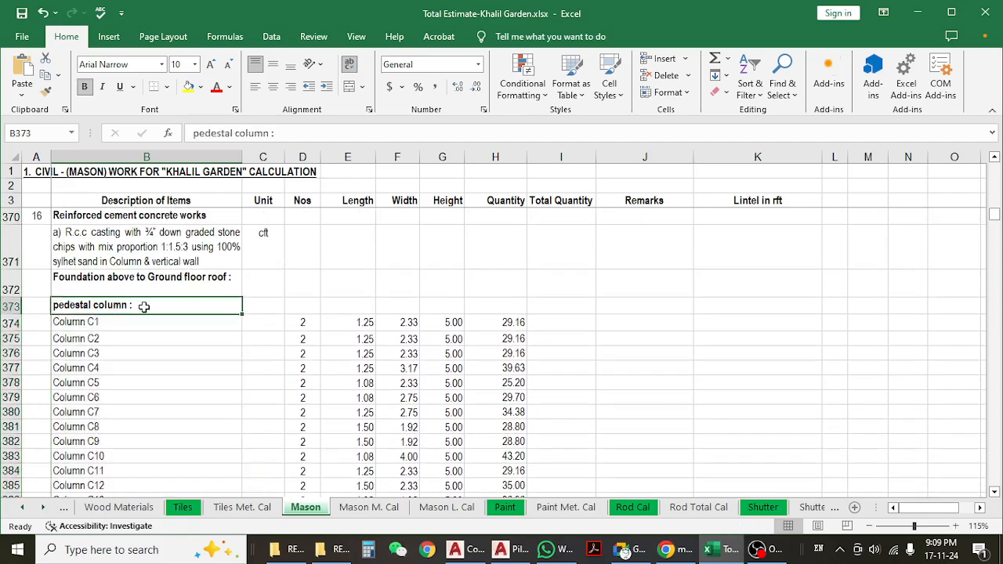
left_click_drag(145, 318, 162, 372)
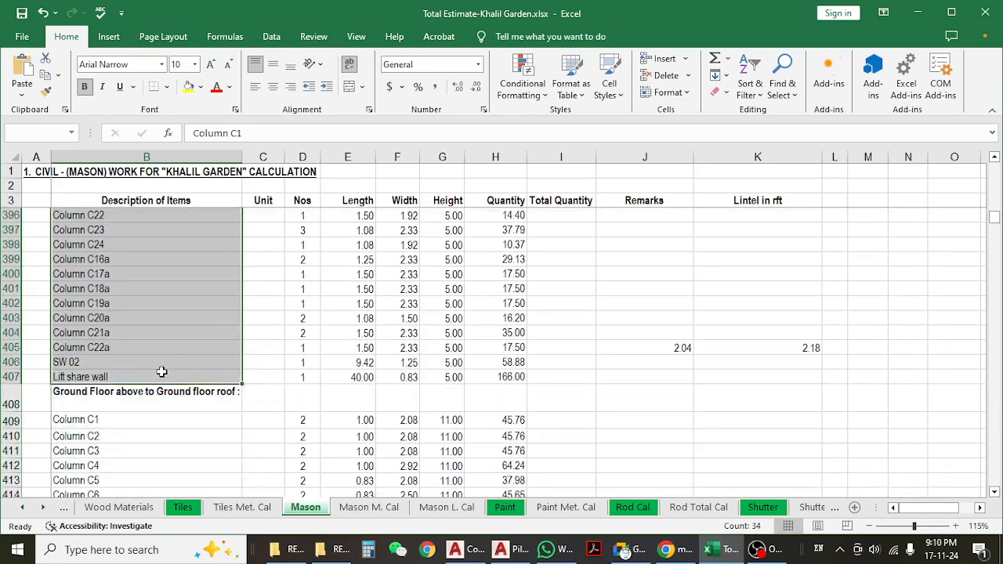
scroll(246, 378, "up", 7)
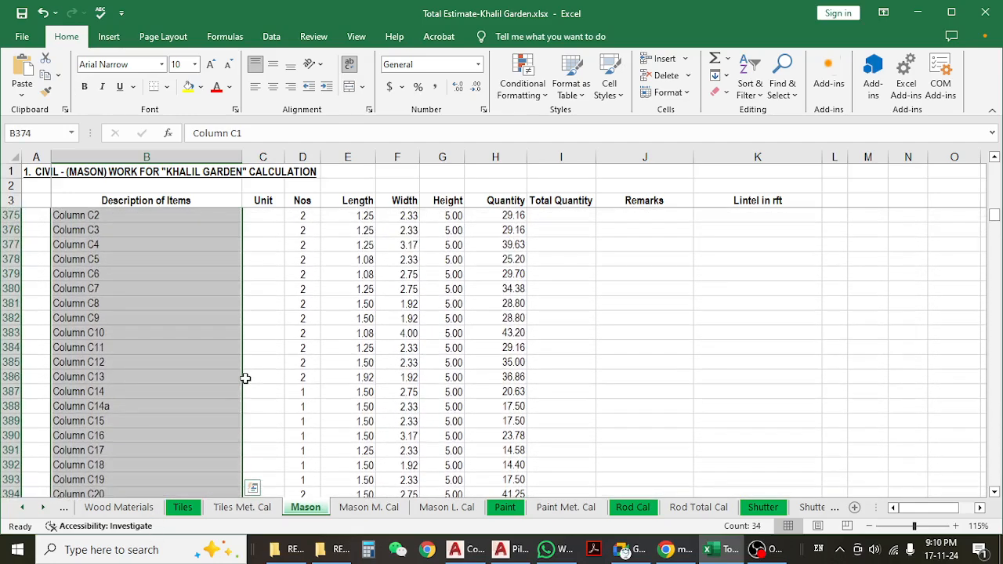
scroll(245, 379, "up", 3)
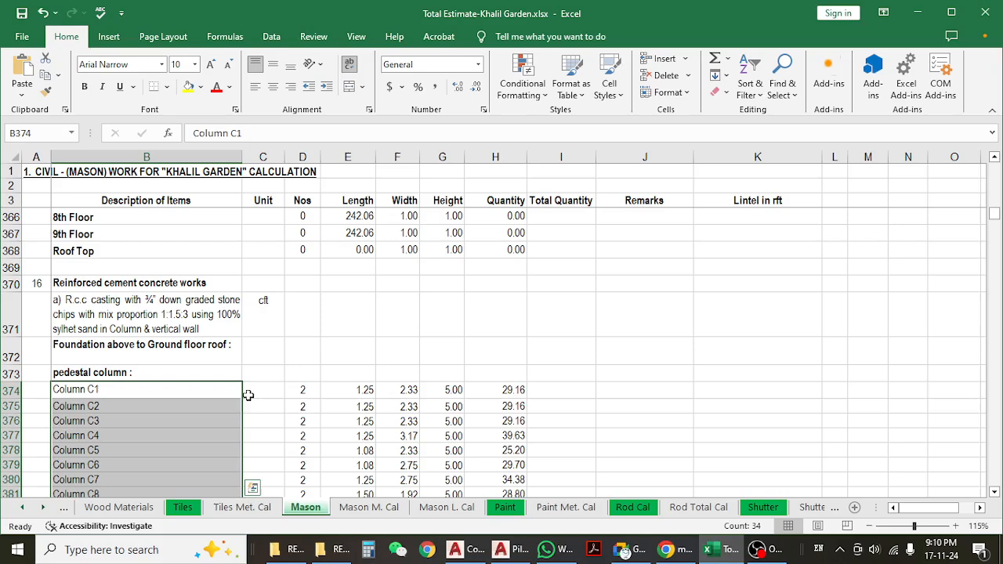
scroll(248, 395, "down", 4)
scroll(254, 397, "up", 3)
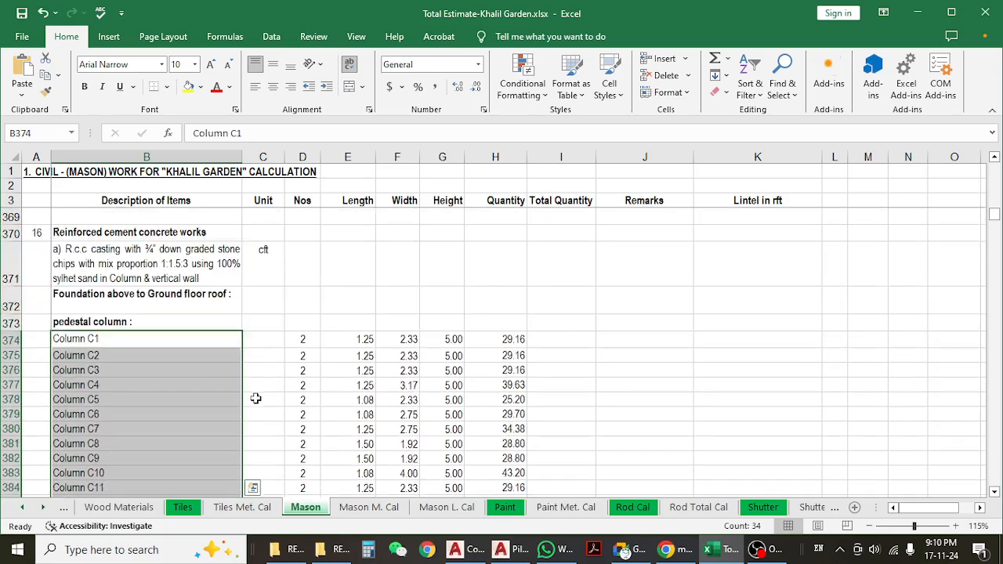
- Select Column C1's Nos value, and highlight the entire pedestal rows from 374 to 407 to review their dimensions and quantities
left_click(316, 333)
scroll(326, 329, "down", 1)
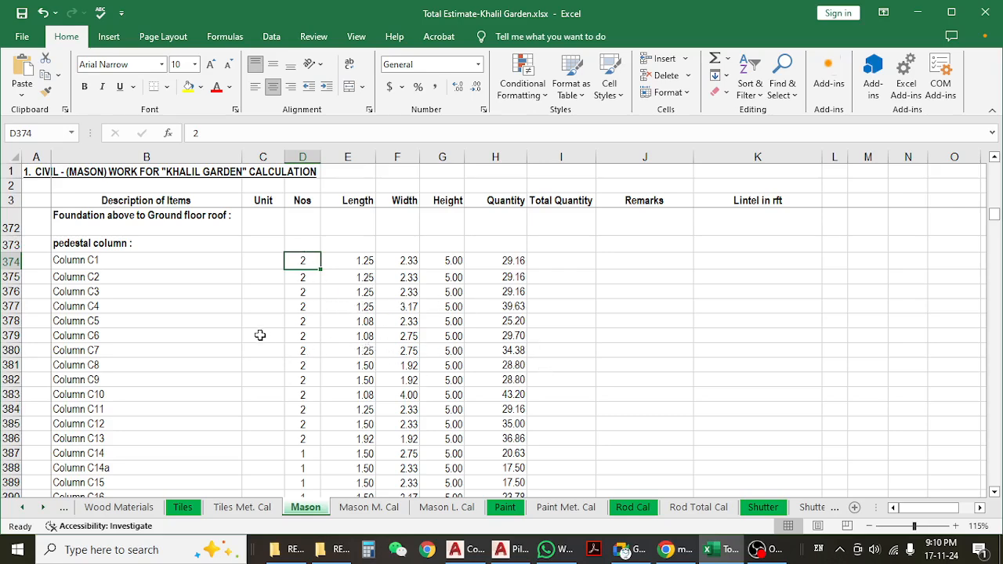
left_click_drag(9, 260, 368, 362)
scroll(368, 362, "up", 4)
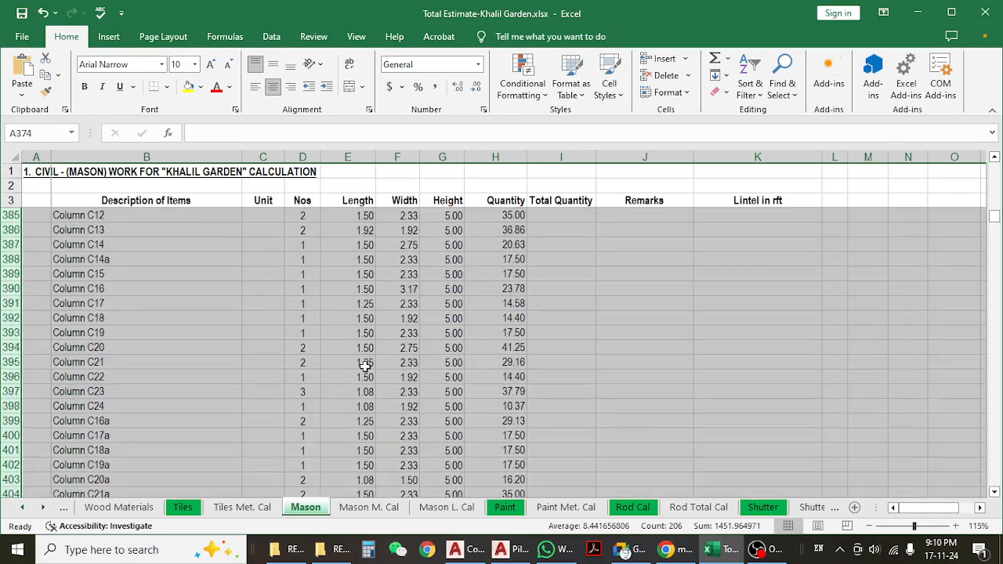
scroll(368, 363, "up", 5)
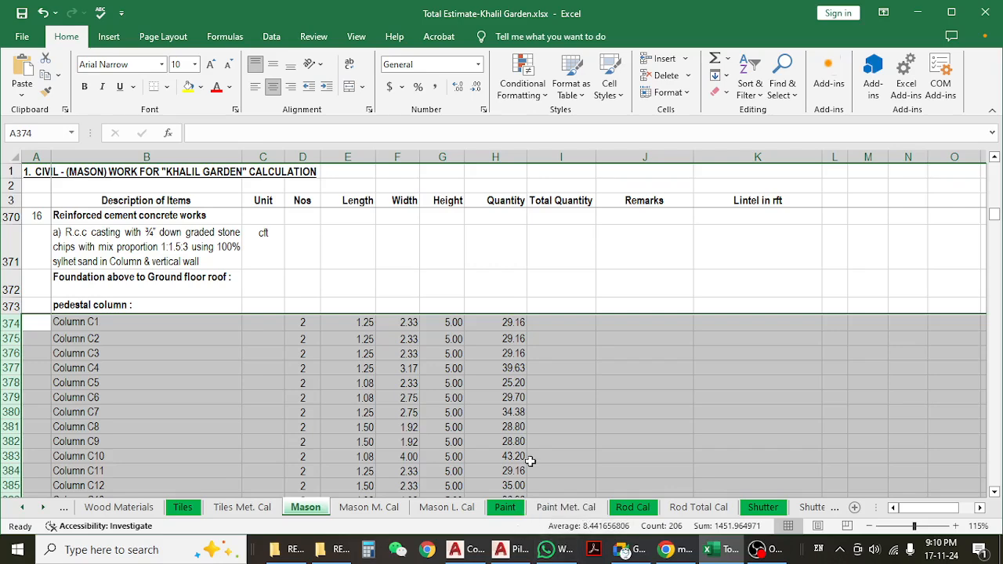
scroll(433, 388, "down", 8)
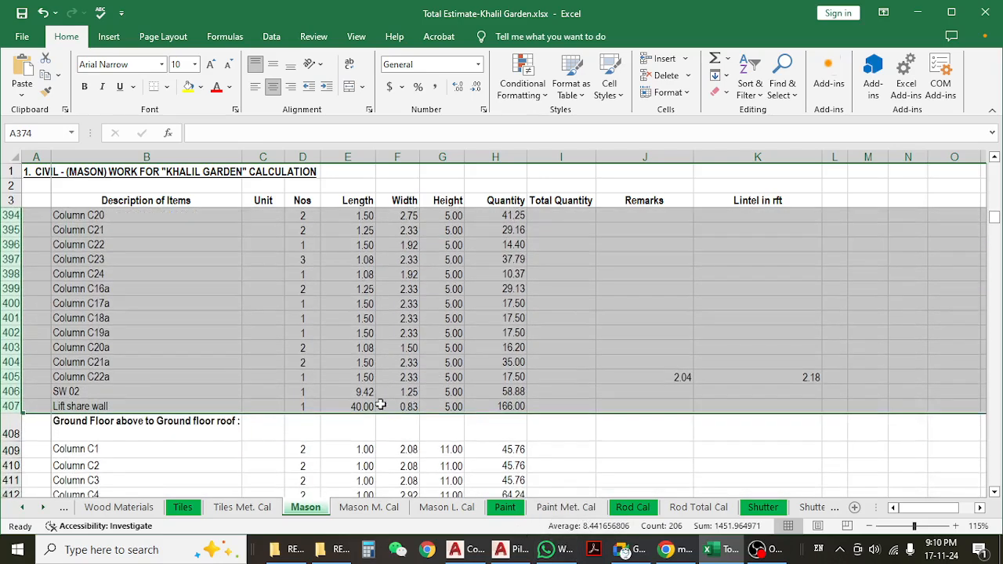
- Examine the length values of SW 02 and the Lift share wall in the pedestal section against the column rows
left_click(360, 391)
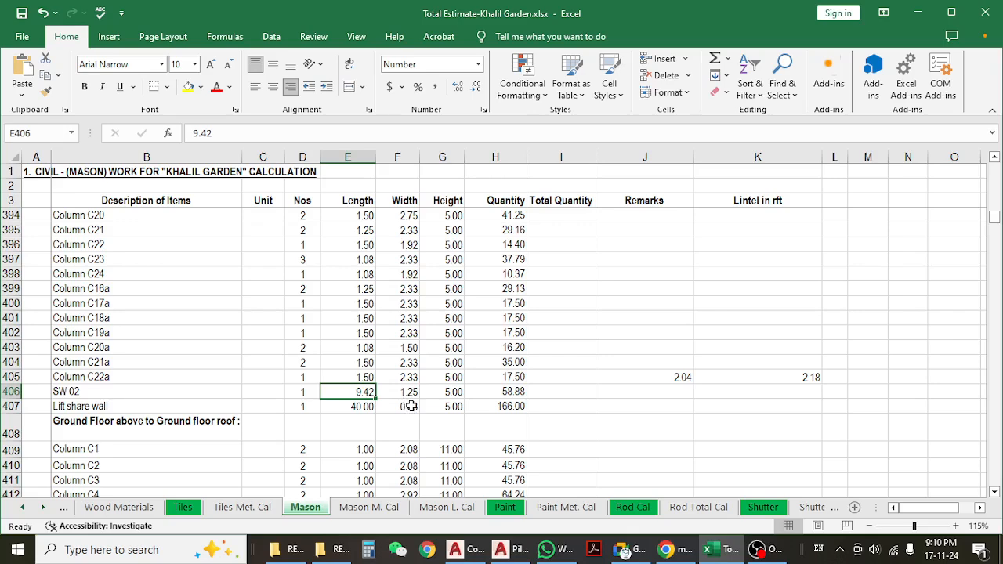
scroll(165, 340, "up", 5)
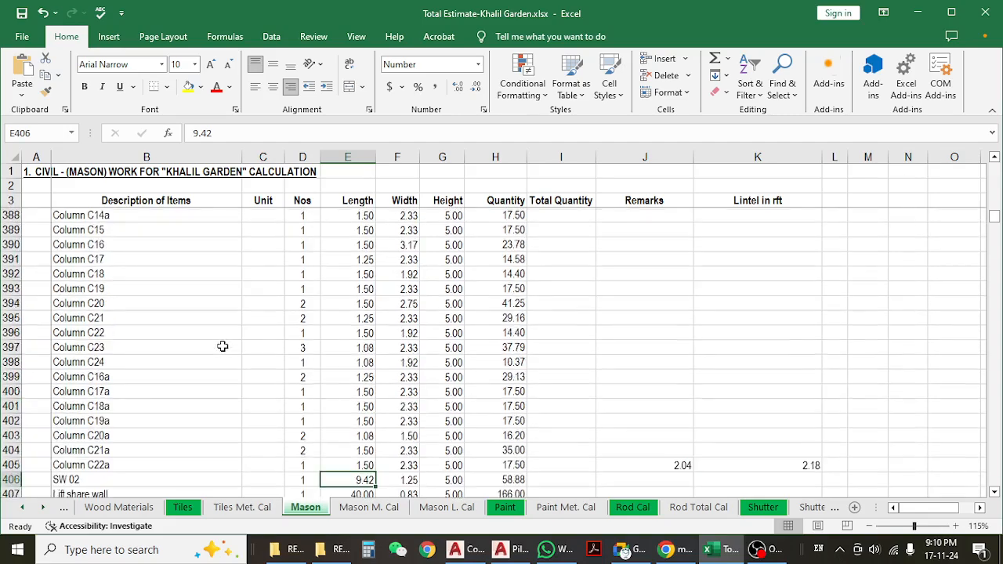
scroll(211, 257, "up", 1)
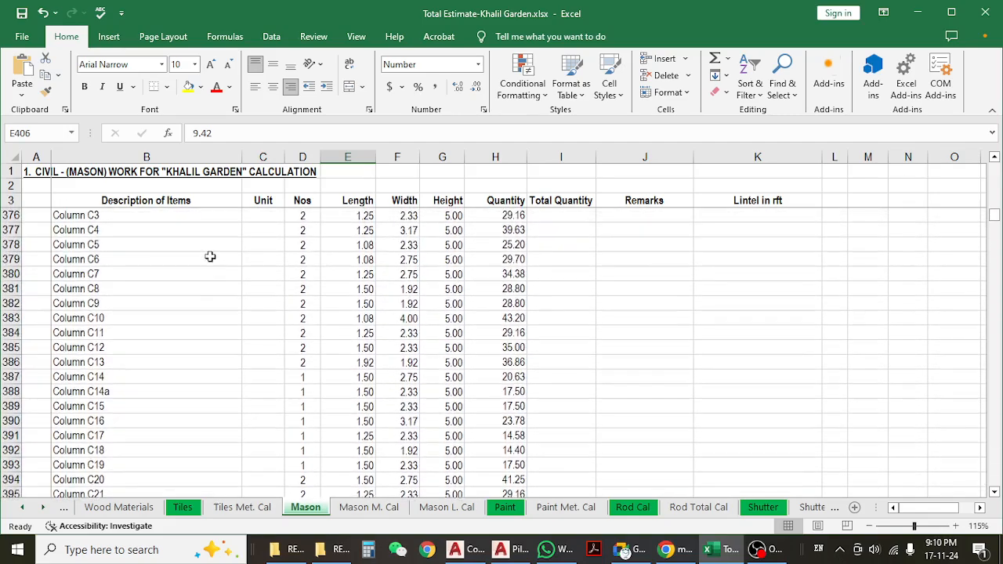
scroll(219, 309, "down", 9)
key("Down")
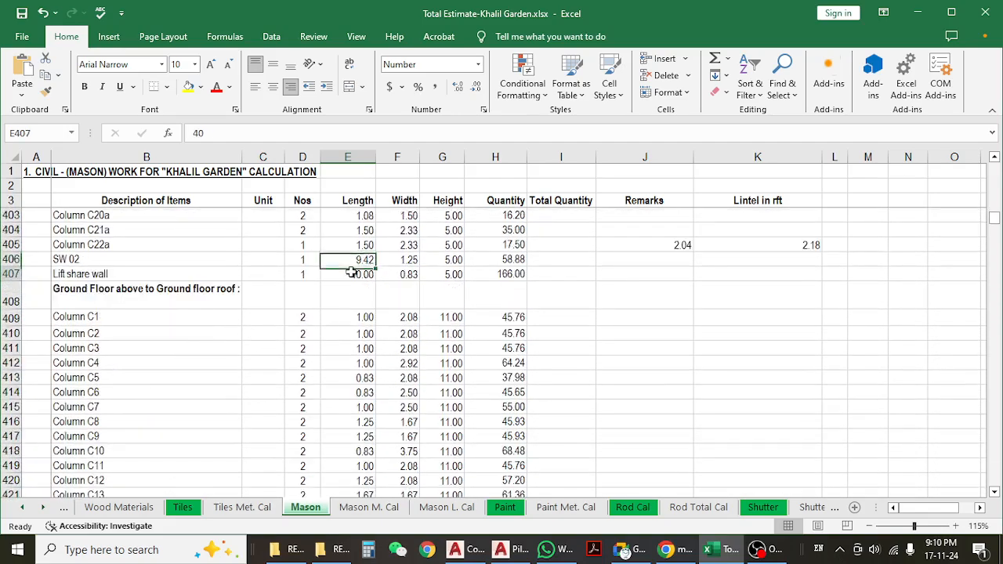
- Review the ground floor column rows, and select that section's SW 02 row and Lift share wall row
scroll(231, 343, "down", 5)
scroll(231, 344, "down", 4)
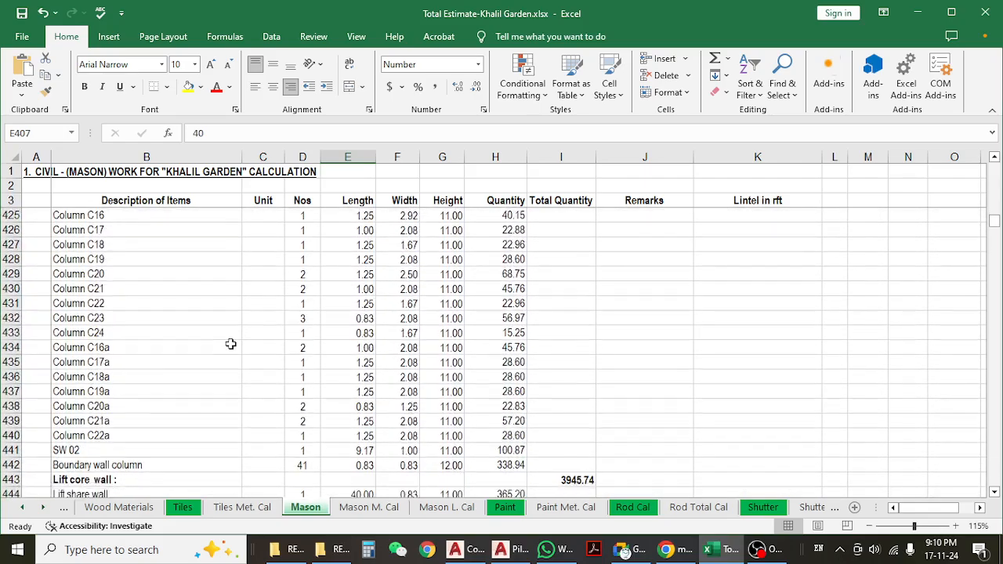
scroll(141, 367, "down", 3)
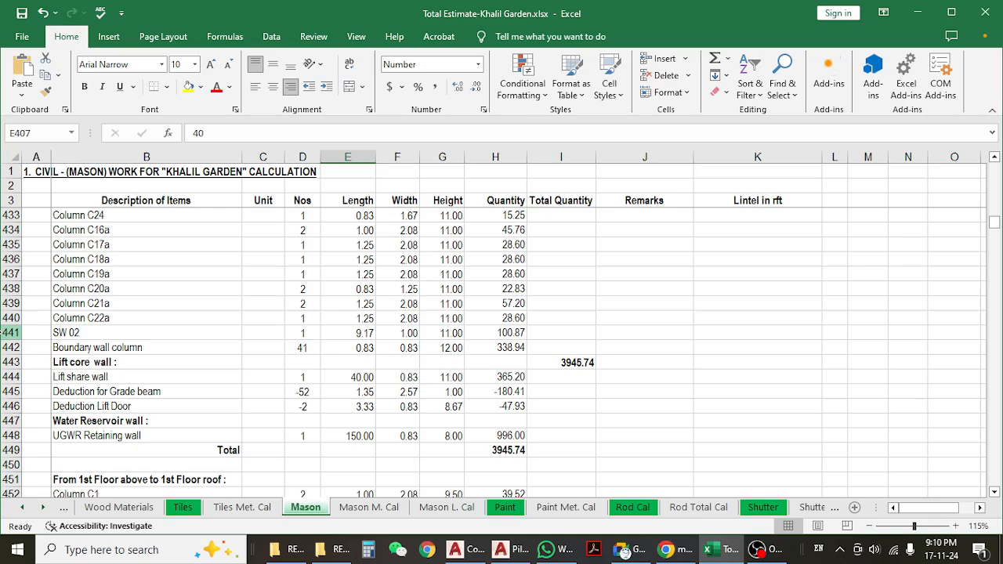
left_click(13, 333)
scroll(86, 350, "down", 3)
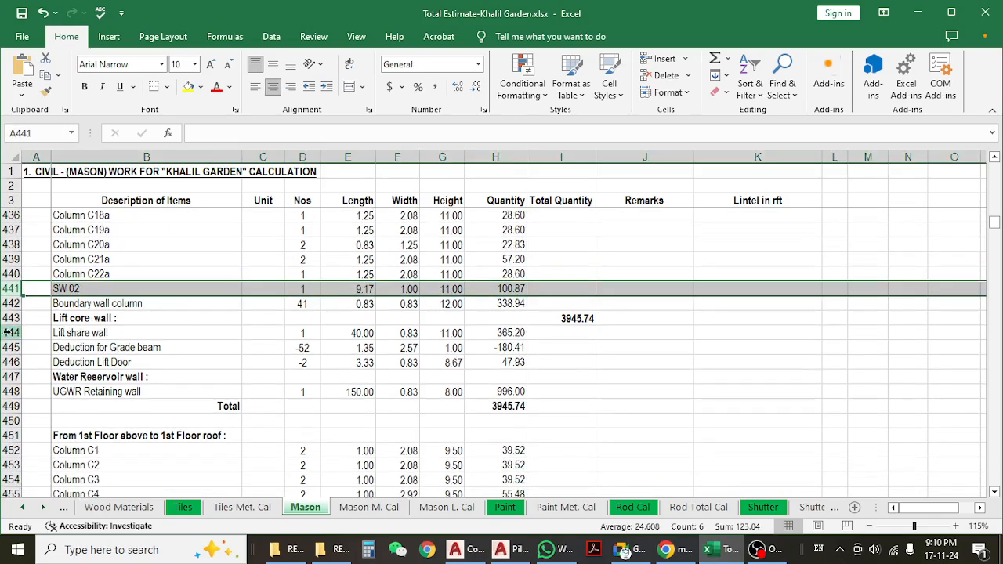
left_click(11, 332)
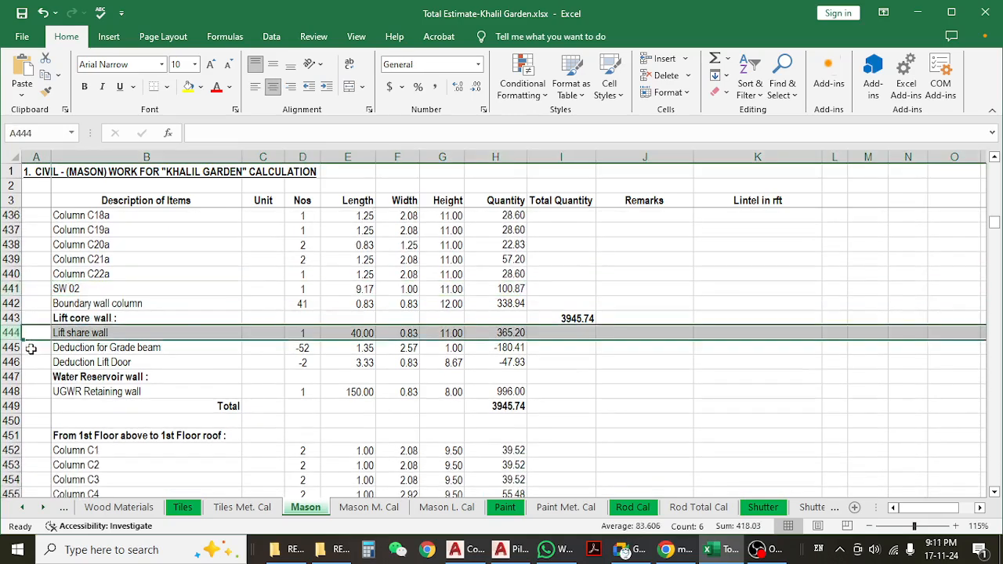
- Select the grade beam and lift door deduction rows of the lift core wall, and check the lift door's length and width
left_click(6, 348)
left_click(8, 362)
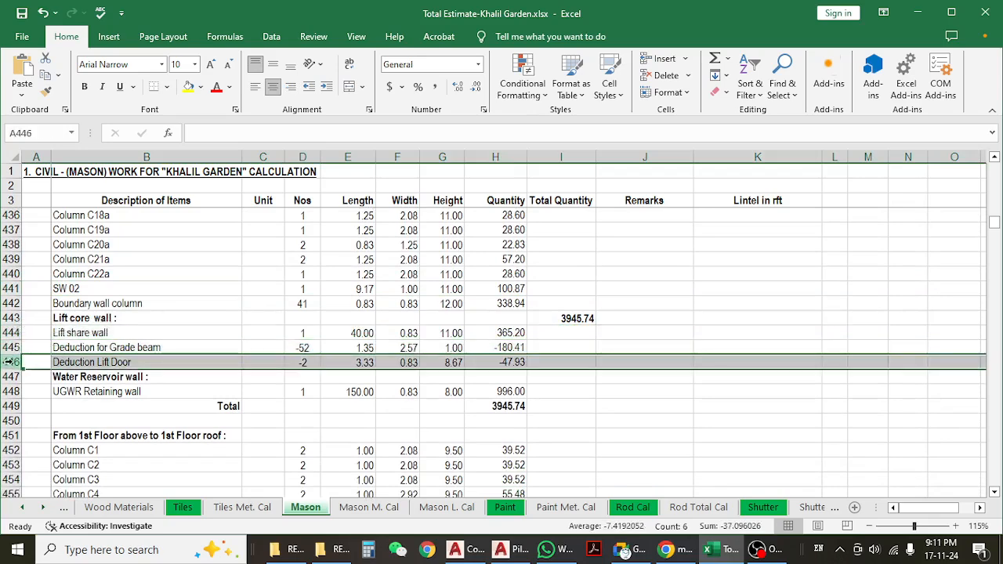
left_click(145, 403)
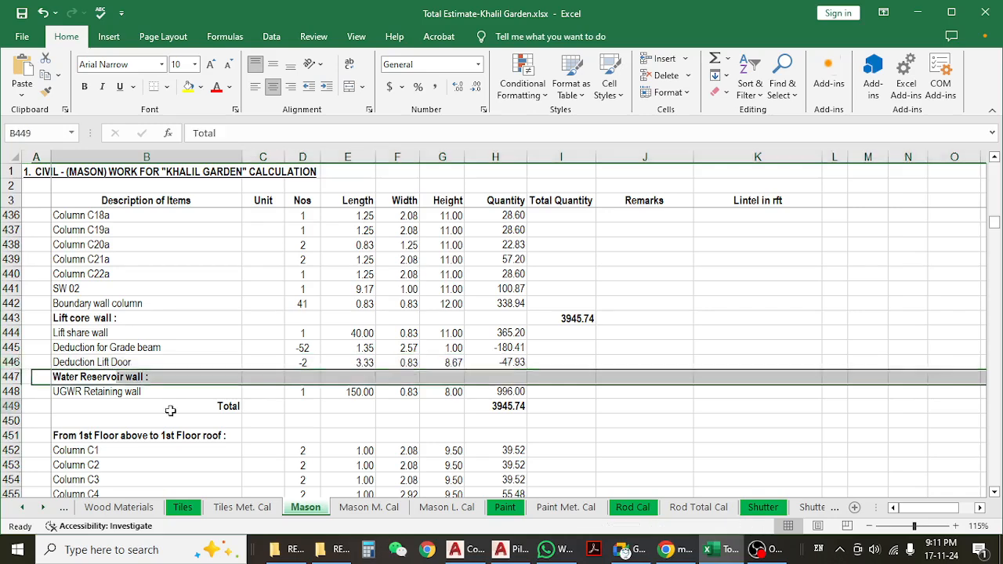
left_click(15, 362)
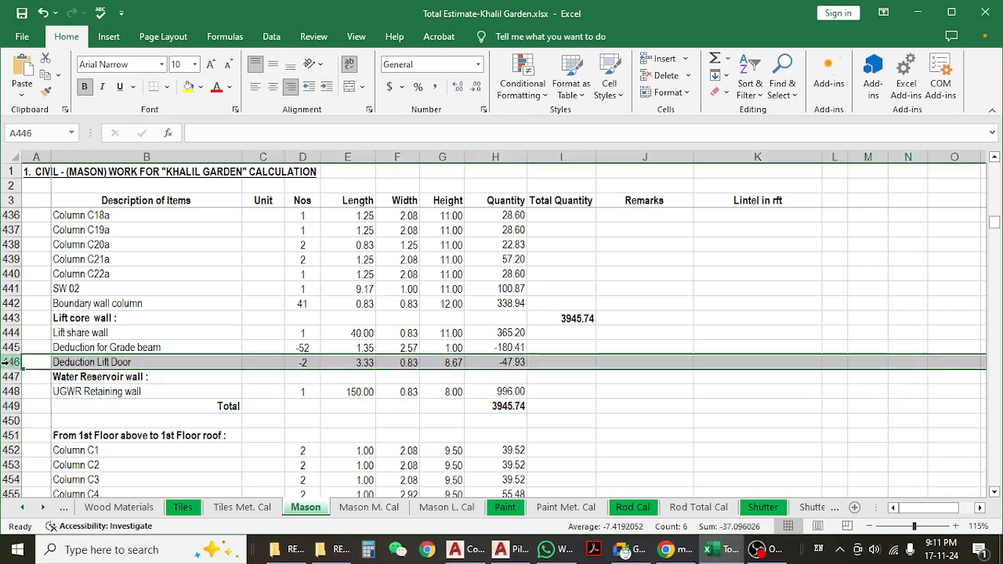
left_click(347, 361)
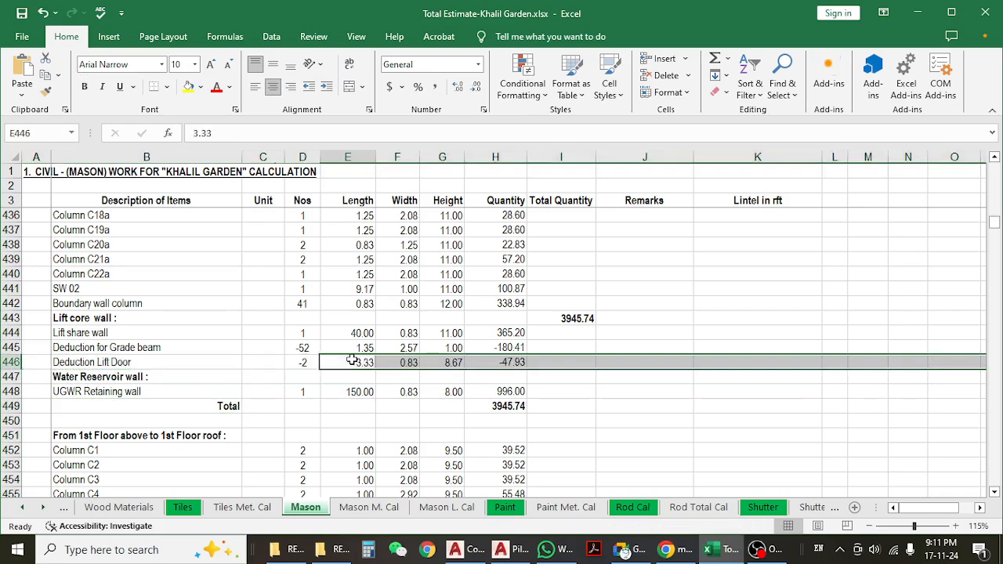
left_click(398, 362)
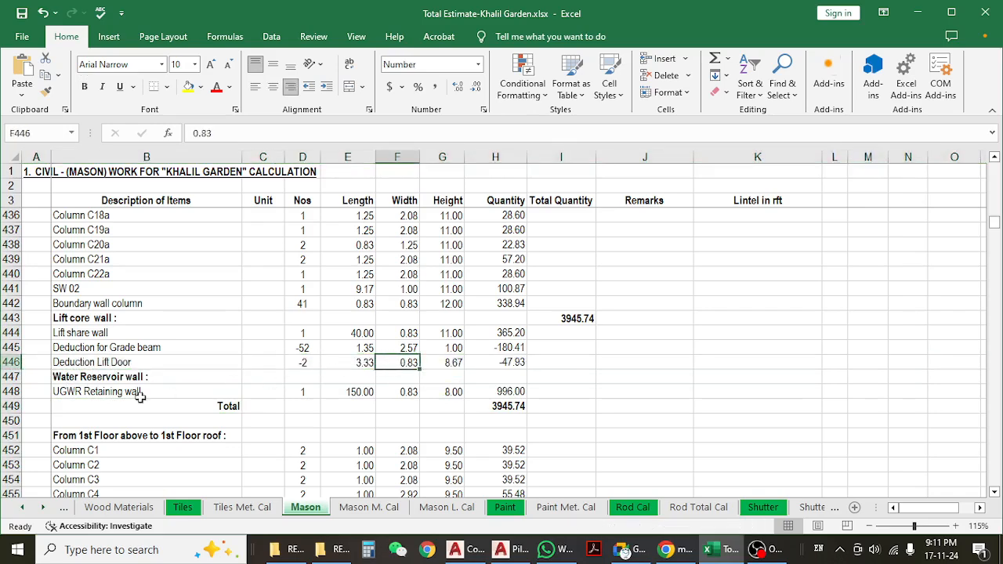
- Select the UGWR Retaining wall row, and return to the last pedestal column rows
left_click(9, 391)
scroll(212, 388, "up", 8)
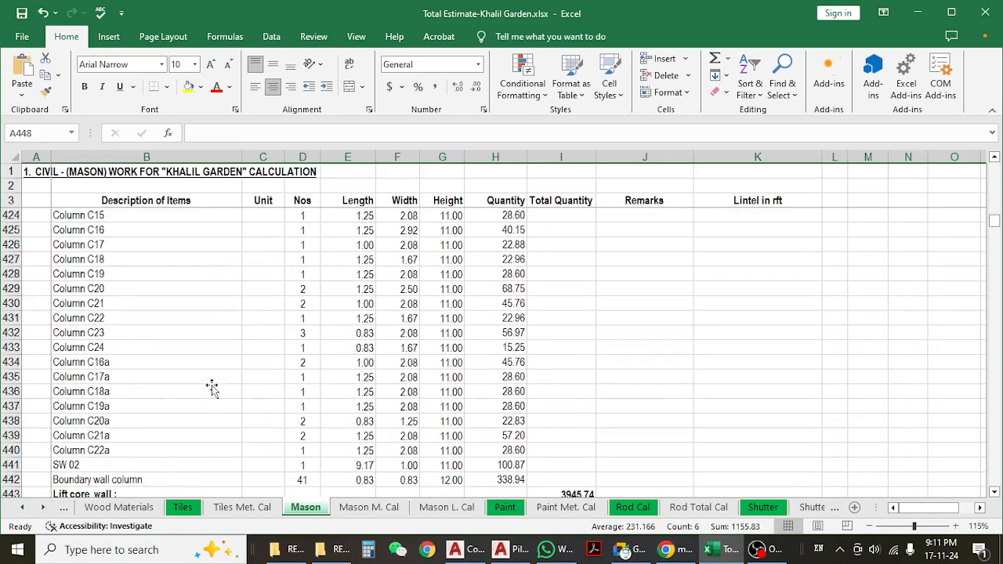
scroll(212, 387, "up", 4)
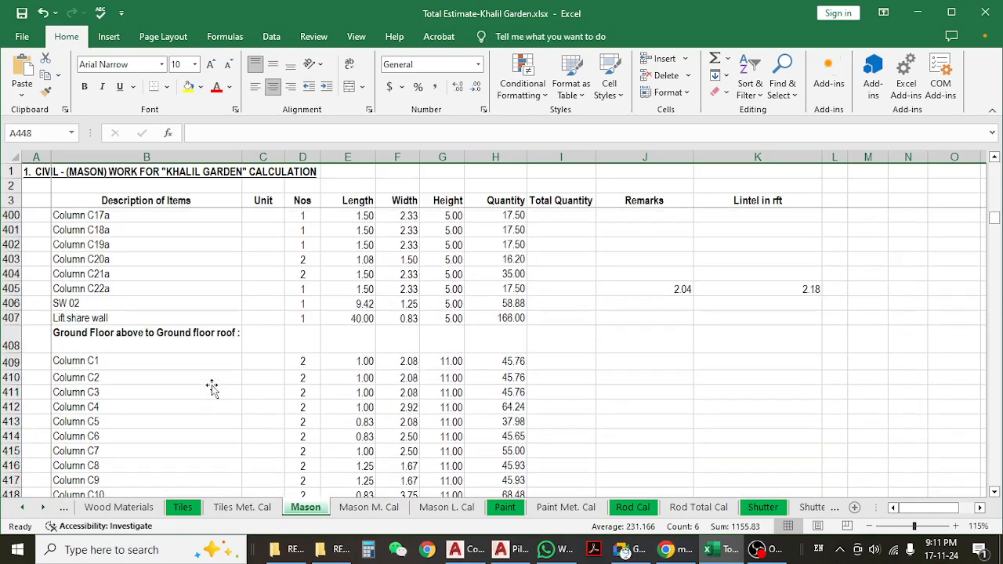
scroll(212, 387, "up", 2)
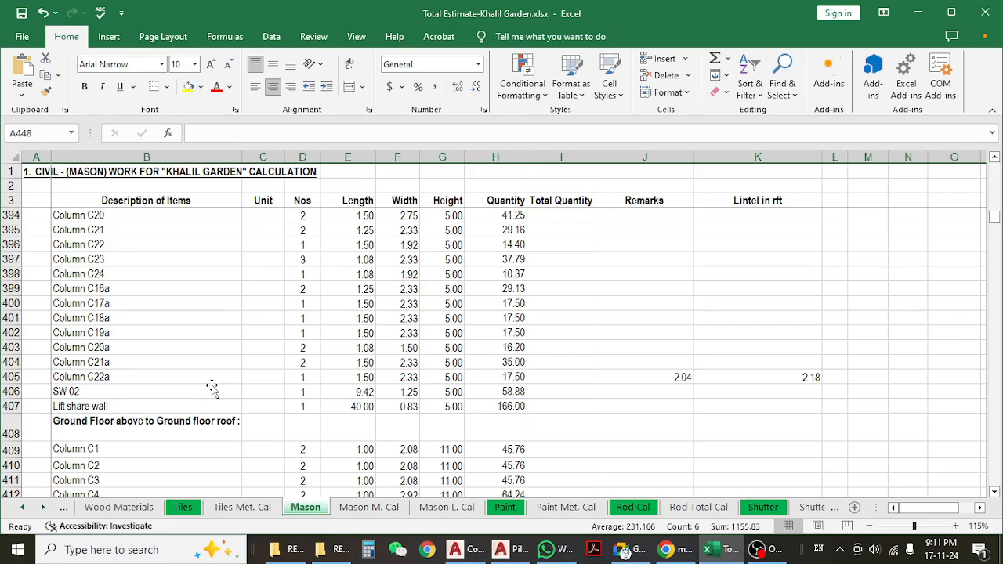
- Return to the start of the pedestal column section and check the length and width cells of Column C1
scroll(212, 387, "up", 10)
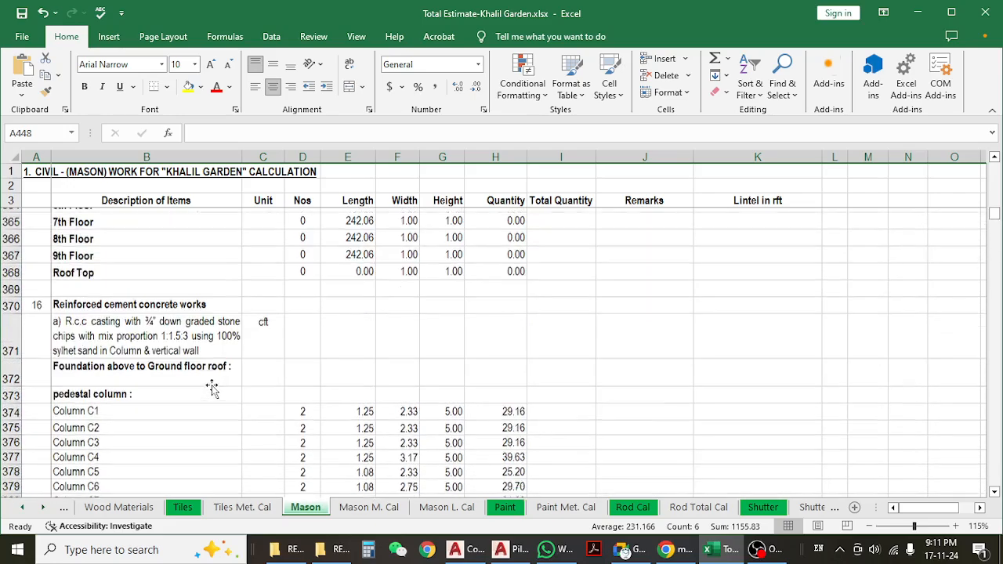
scroll(212, 387, "down", 3)
scroll(211, 387, "up", 2)
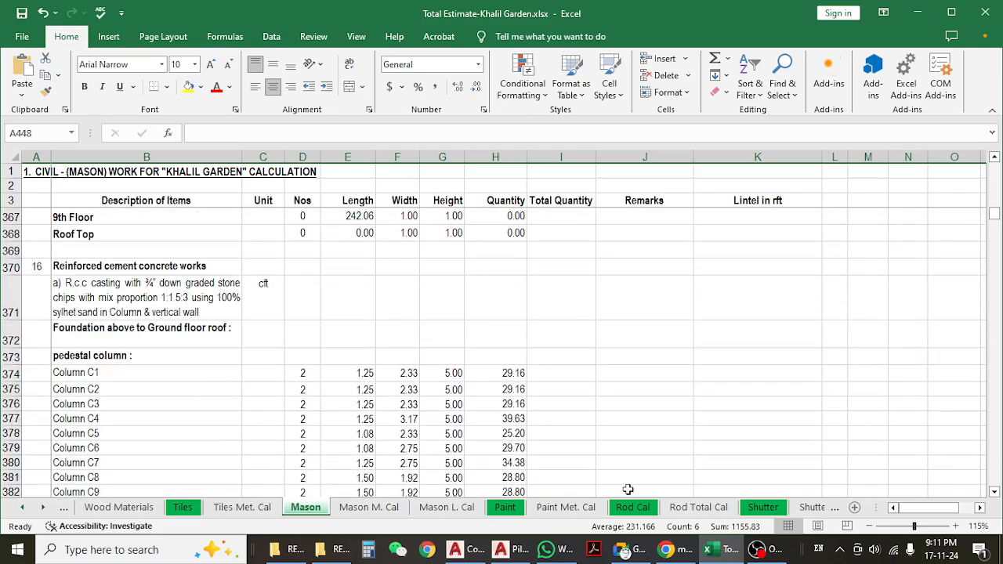
scroll(264, 390, "down", 2)
scroll(226, 360, "up", 2)
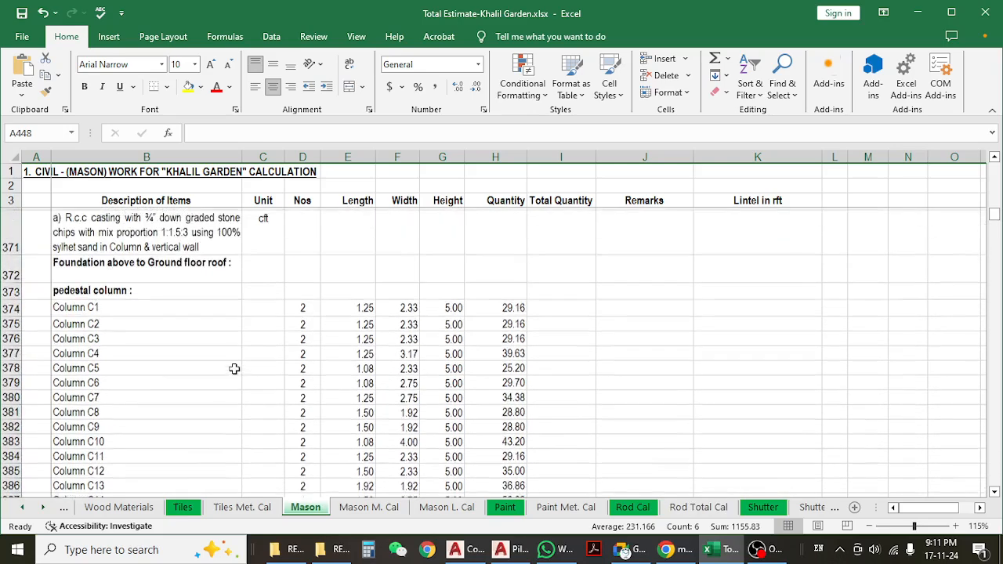
left_click(141, 370)
left_click(365, 373)
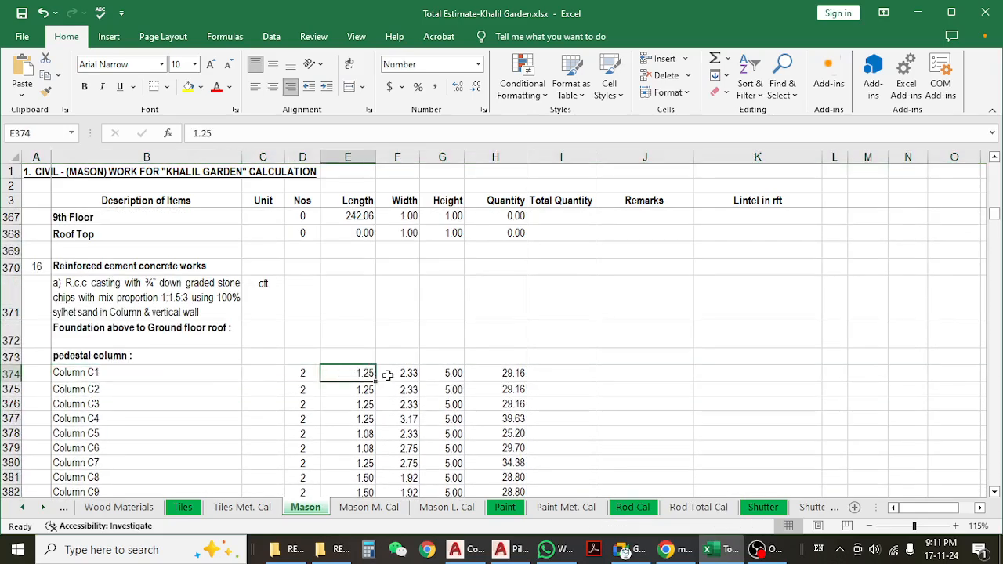
left_click(413, 373)
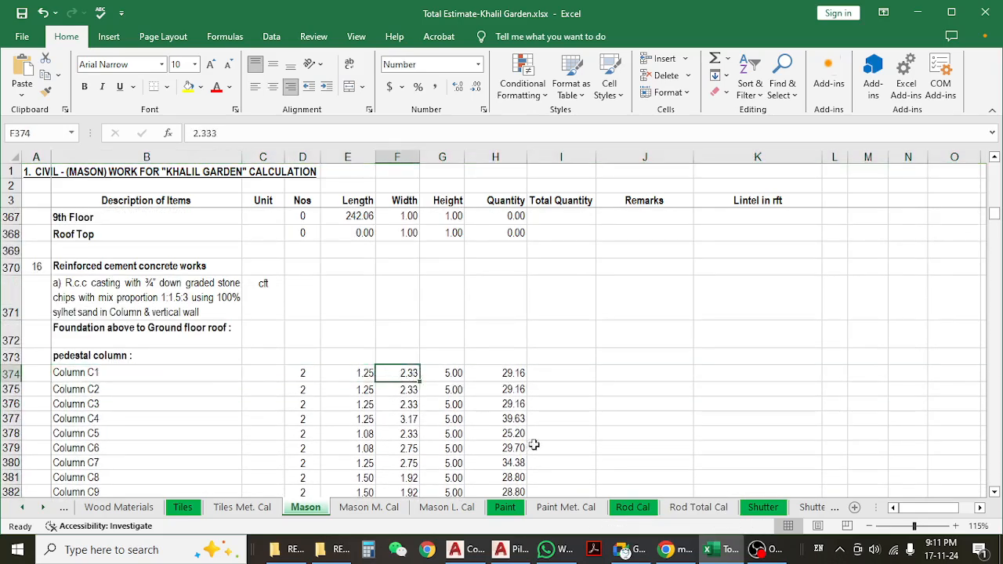
- Switch to the Column Lay out & Detail drawing in AutoCAD and locate the COLUMN SCHEDULE-1 table
left_click(464, 550)
scroll(405, 323, "down", 5)
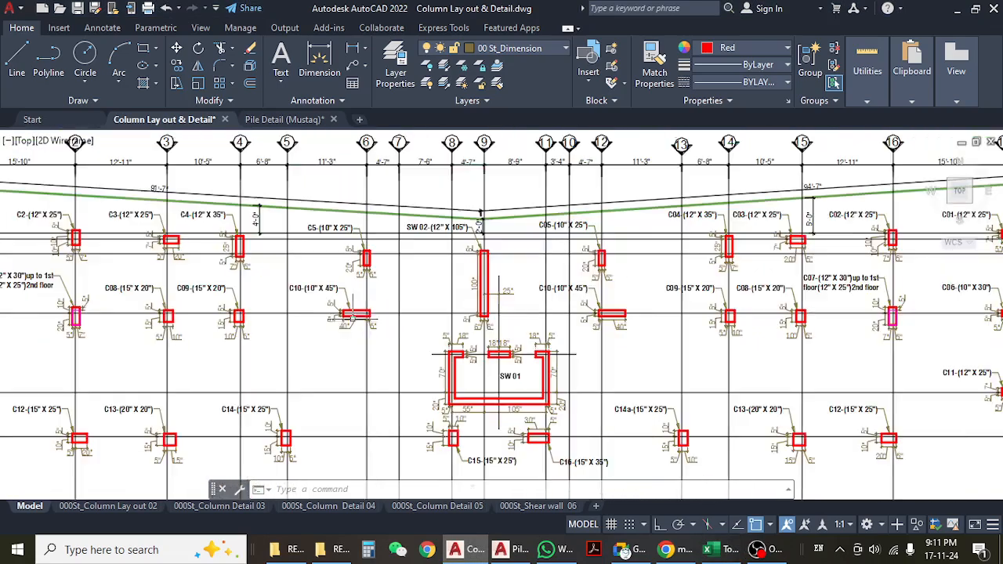
scroll(329, 358, "down", 4)
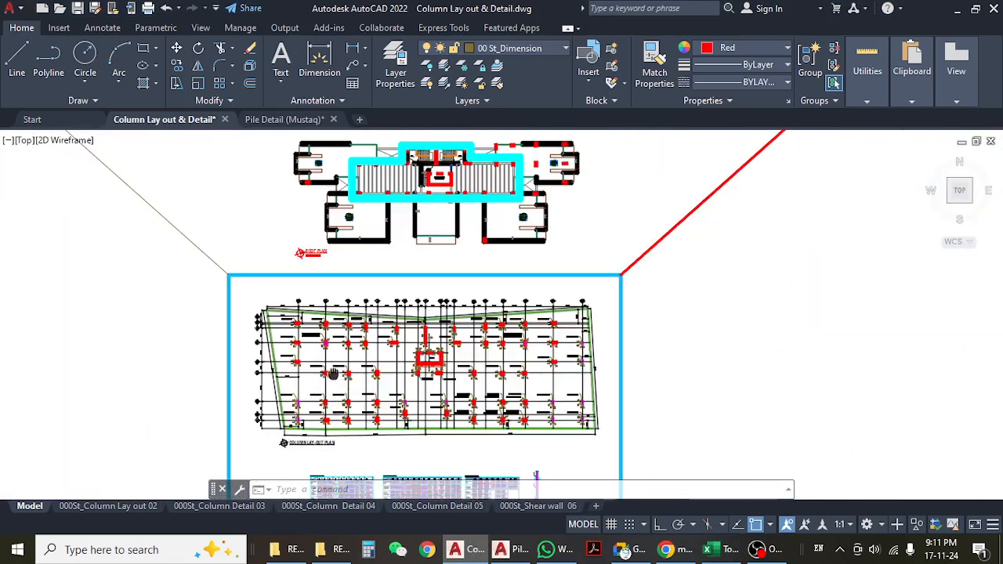
middle_click_drag(332, 372, 324, 254)
scroll(330, 369, "up", 13)
scroll(223, 324, "up", 2)
middle_click_drag(223, 323, 538, 399)
scroll(471, 353, "down", 4)
middle_click_drag(264, 331, 396, 368)
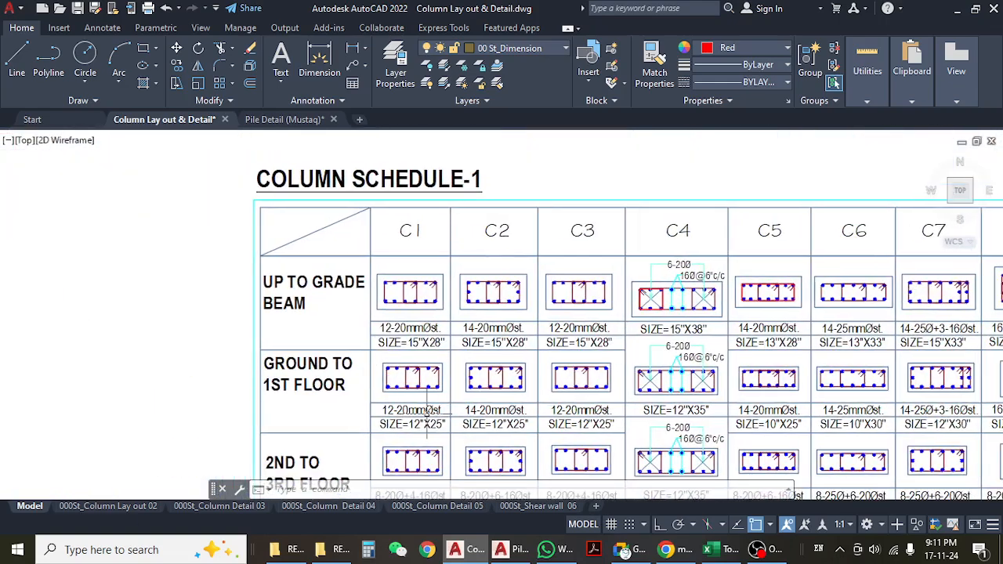
- Examine the size given for column C1 in the schedule's UP TO GRADE BEAM row
middle_click_drag(401, 304, 269, 276)
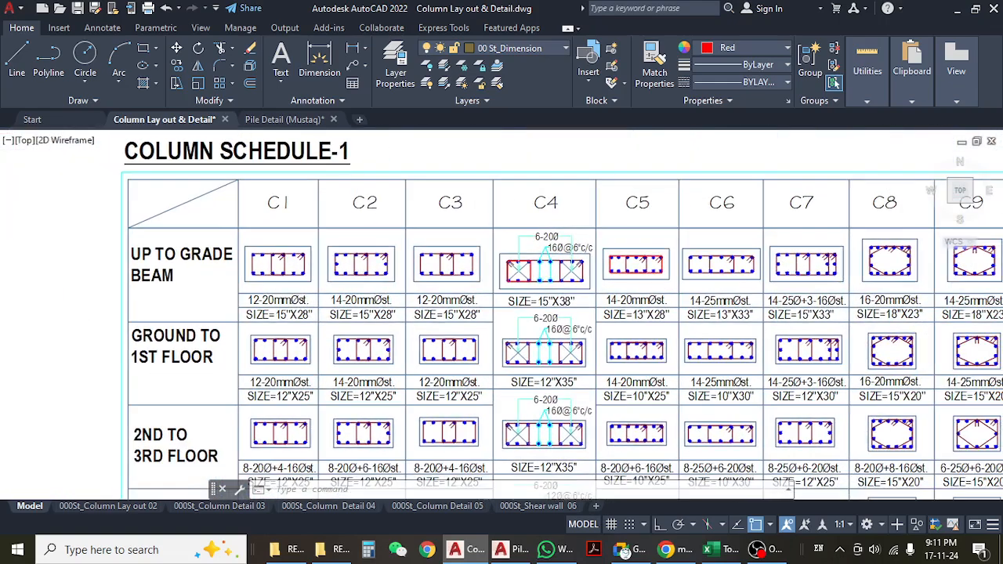
scroll(290, 323, "up", 4)
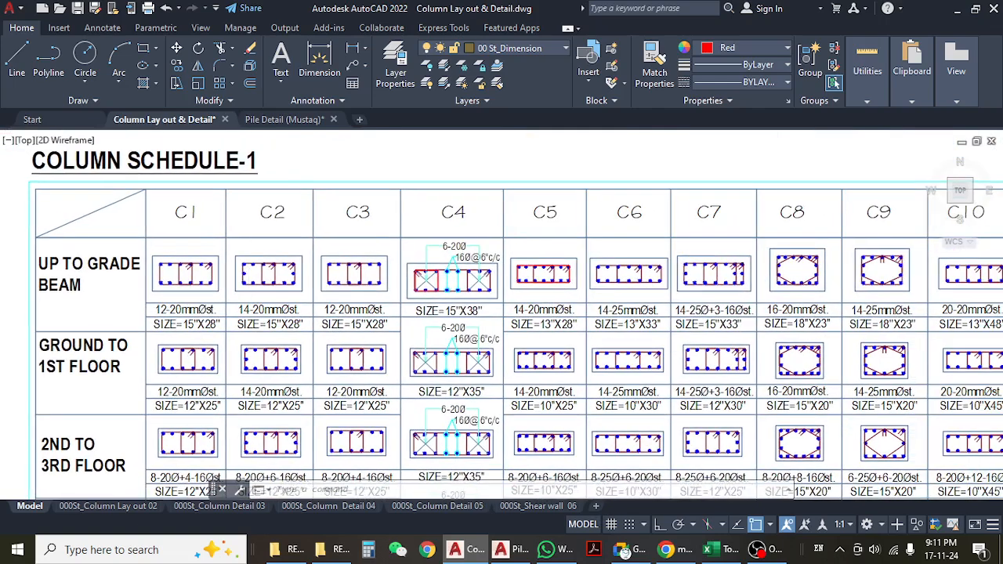
scroll(202, 283, "up", 2)
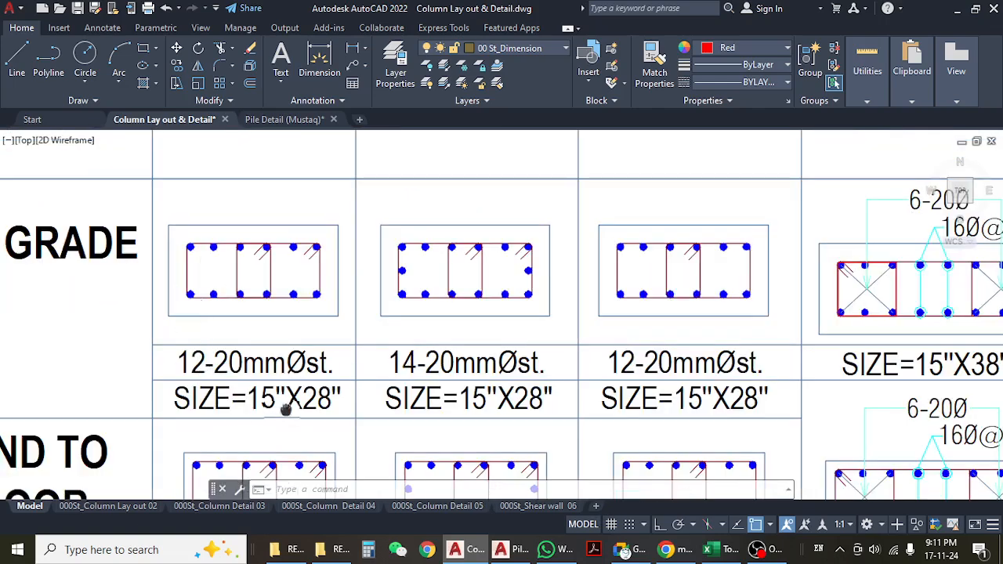
middle_click_drag(286, 409, 287, 371)
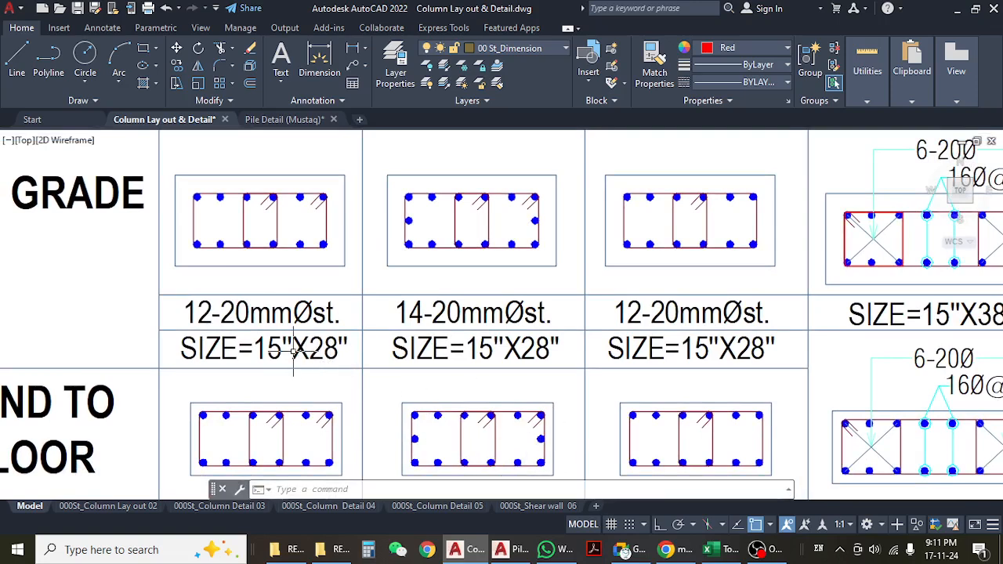
- Switch back to the Excel estimate and check the length, width, number and height cells of pedestal Column C1
left_click(707, 549)
left_click(369, 389)
left_click(365, 363)
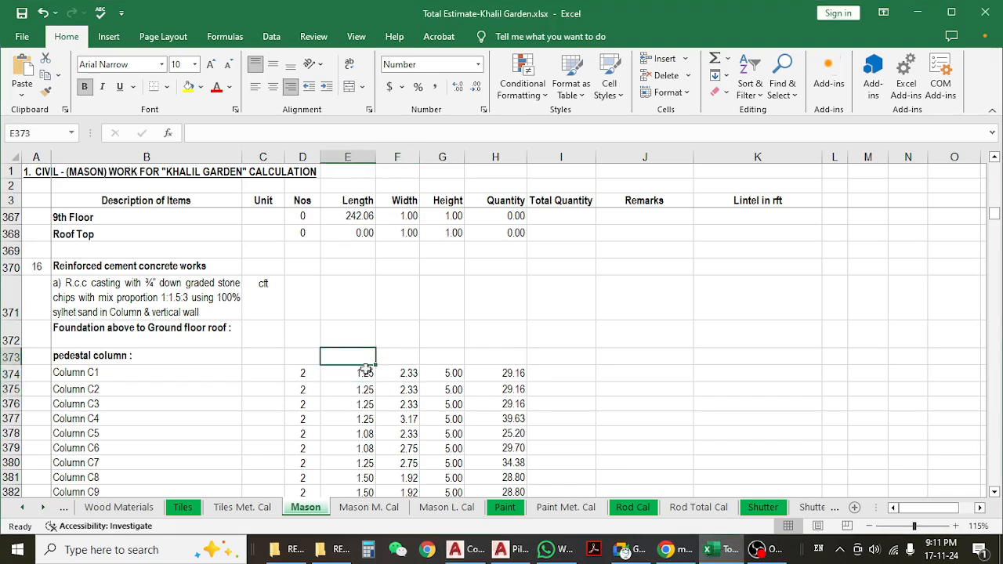
left_click(365, 373)
left_click(382, 373)
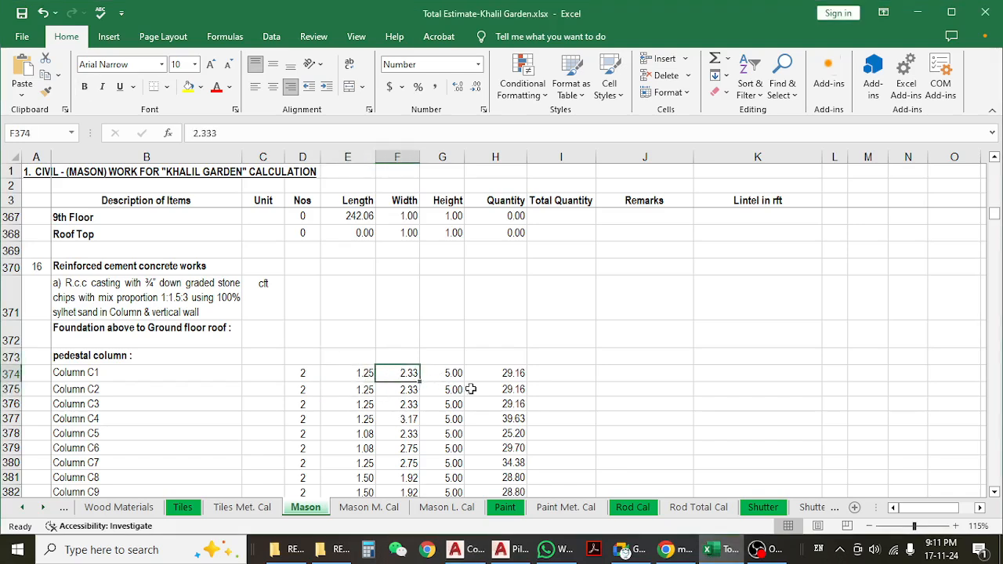
left_click(311, 376)
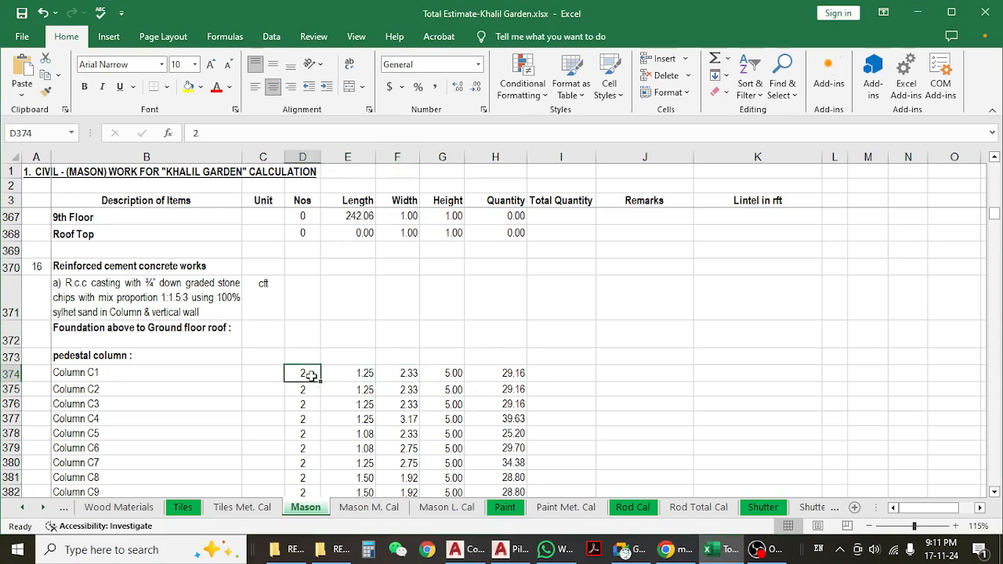
left_click(440, 374)
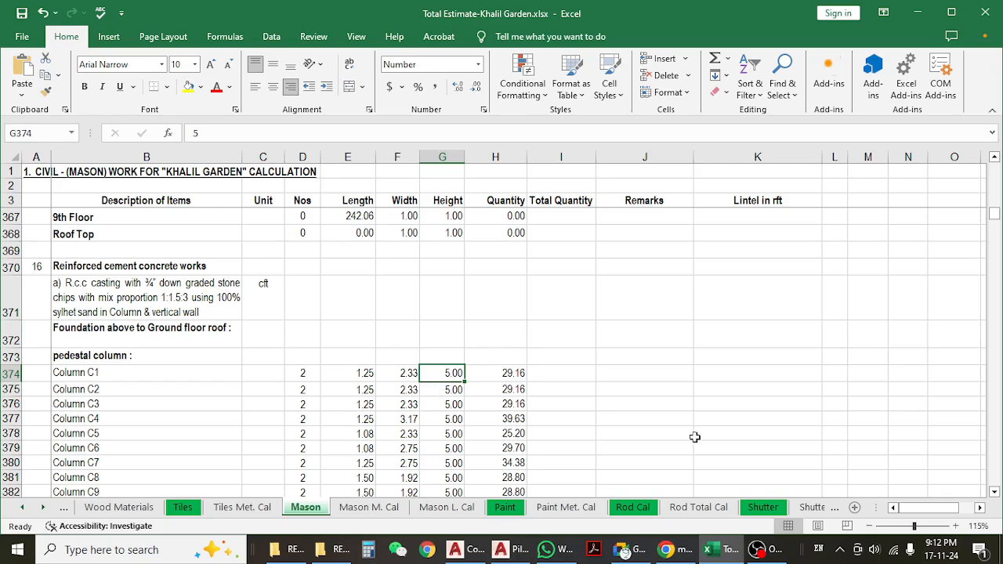
- Switch to the Pile Detail drawing in AutoCAD and examine a pile cap section from the cap up to parking level
left_click(502, 554)
scroll(350, 266, "down", 3)
scroll(351, 266, "down", 2)
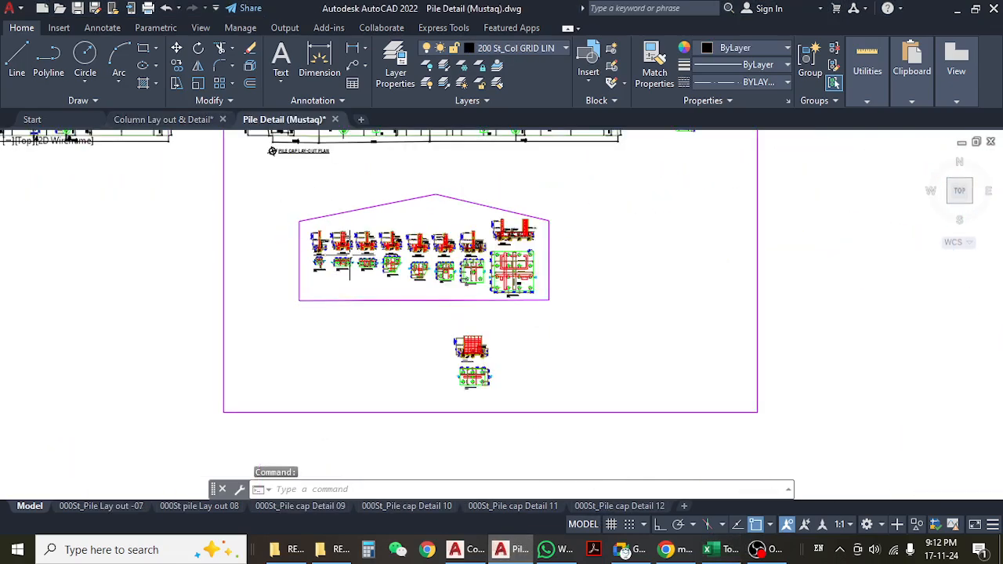
scroll(350, 267, "up", 10)
middle_click_drag(379, 309, 393, 305)
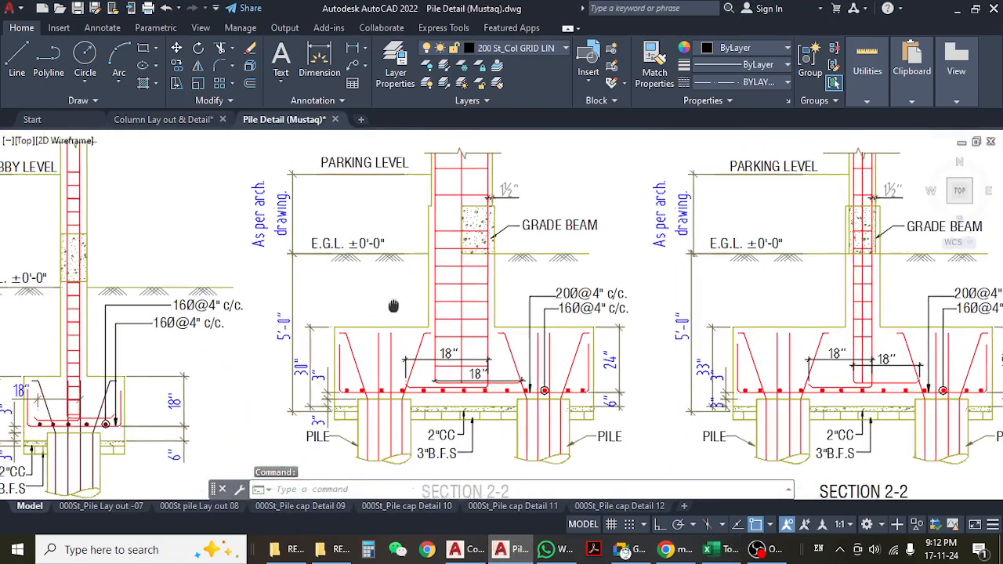
scroll(394, 305, "up", 2)
scroll(371, 314, "up", 2)
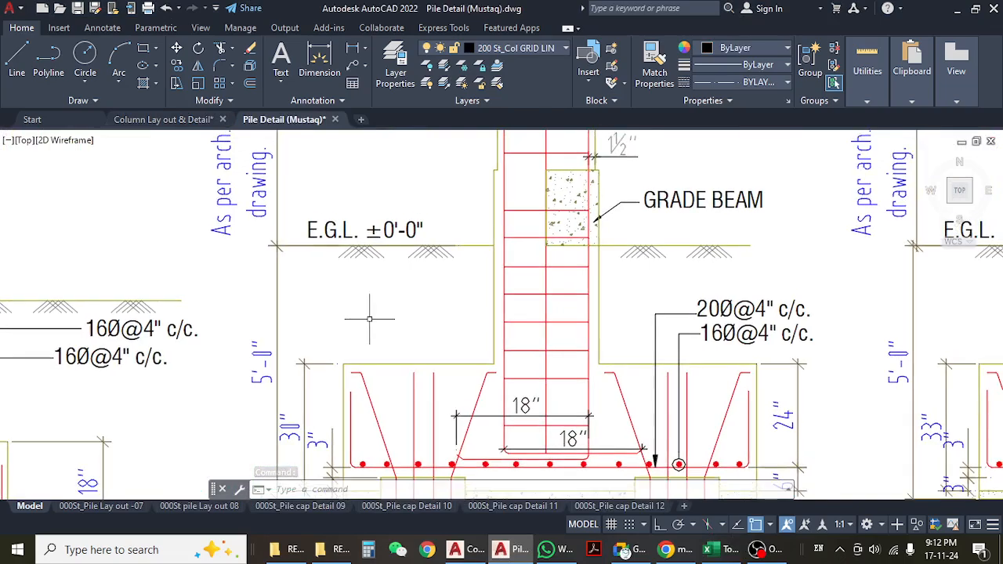
- Compare the depth below E.G.L. and the grade beam position across the neighbouring parking-level pile cap sections
scroll(370, 319, "down", 2)
middle_click_drag(417, 313, 259, 352)
mouse_move(562, 353)
middle_mouse_down()
mouse_move(470, 348)
mouse_move(473, 338)
mouse_move(468, 357)
mouse_move(497, 346)
middle_mouse_up()
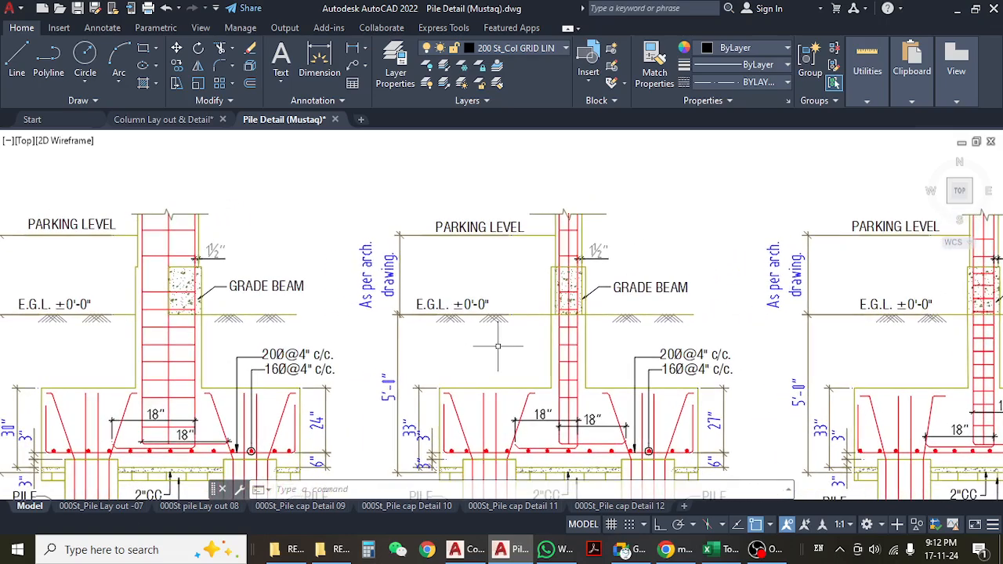
scroll(502, 347, "down", 3)
scroll(510, 350, "up", 5)
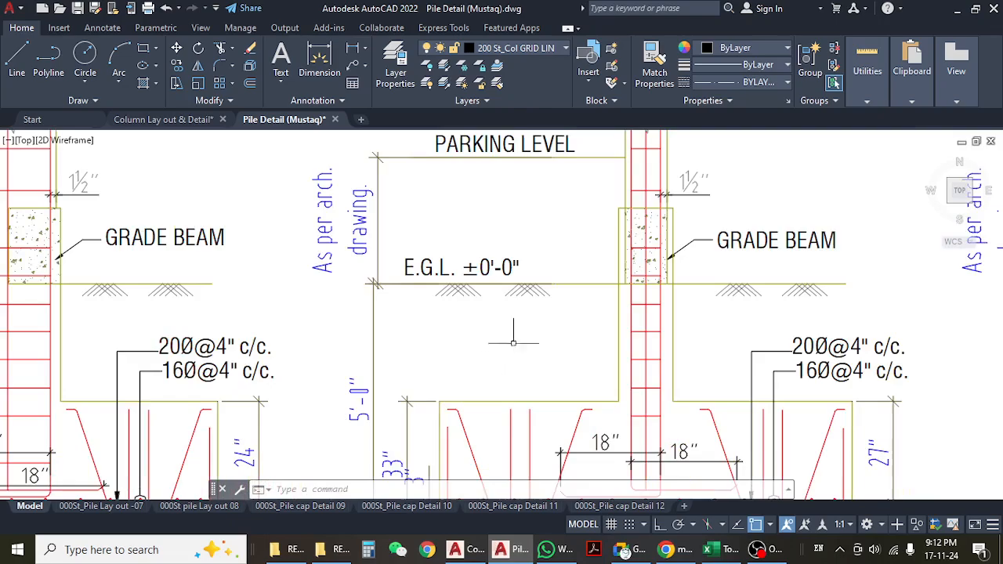
middle_click_drag(518, 354, 416, 359)
scroll(426, 339, "down", 4)
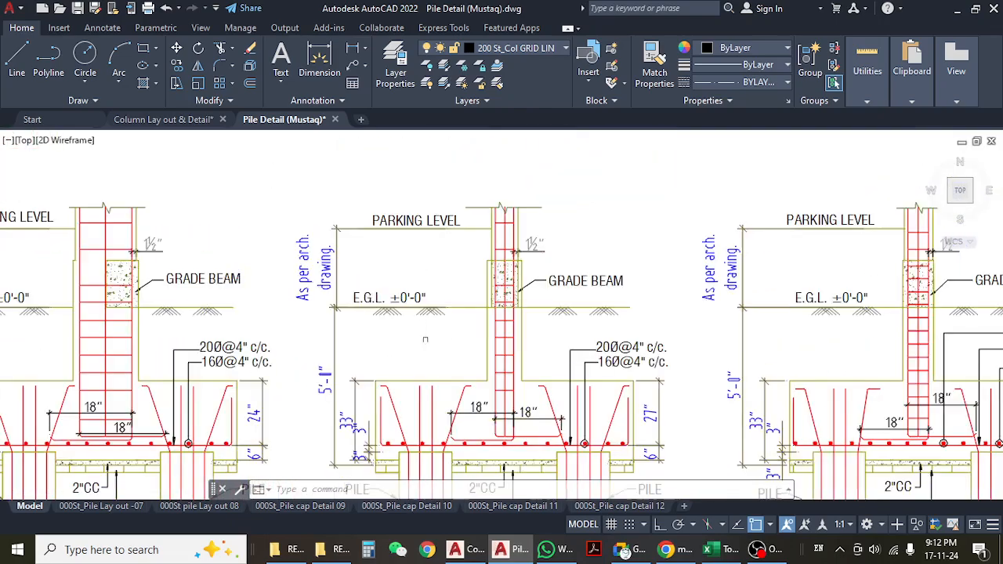
scroll(419, 360, "up", 1)
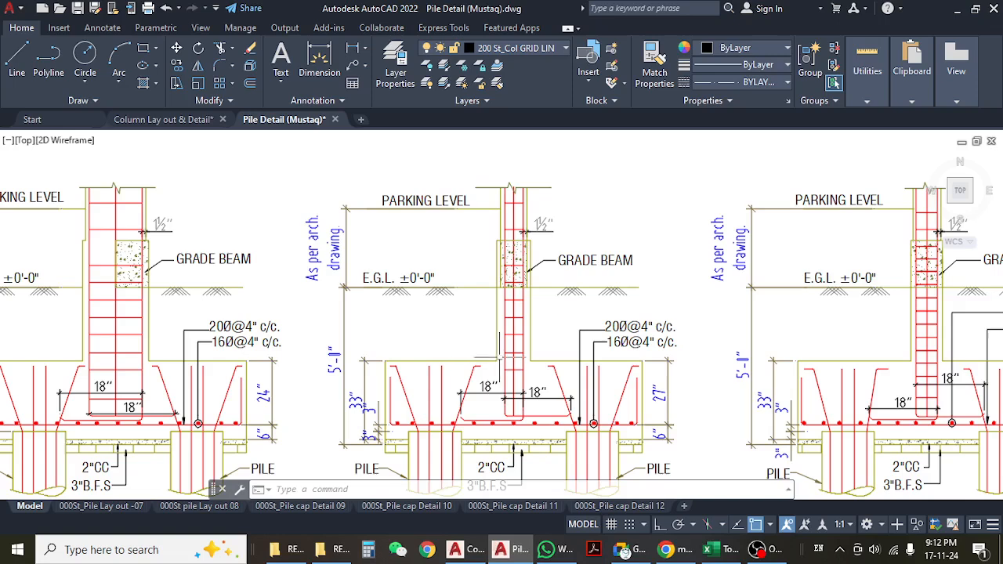
- Select the pile cap's top edge beside the pedestal, examine the pedestal up to the grade beam top, and clear the selection
left_click(492, 360)
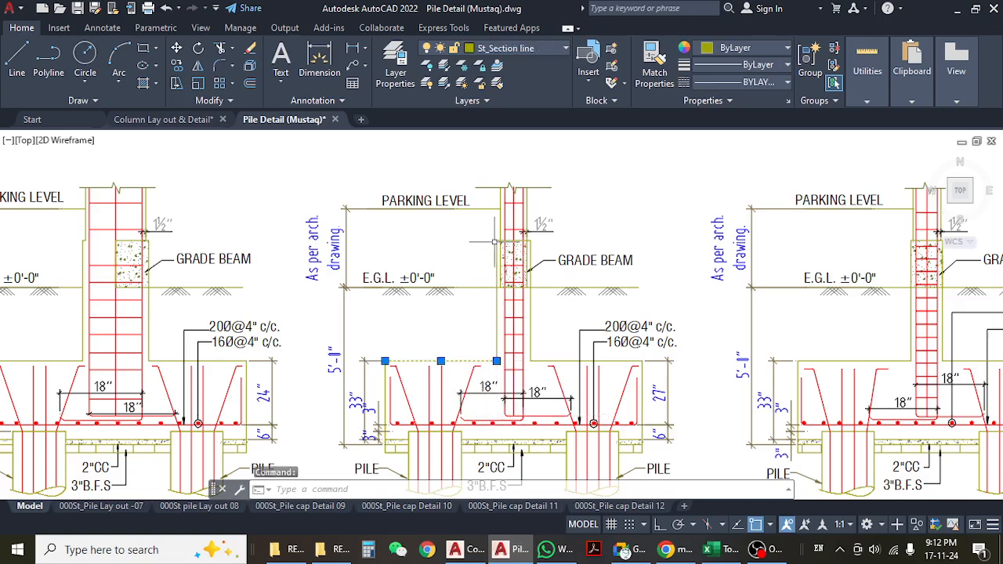
scroll(490, 257, "up", 2)
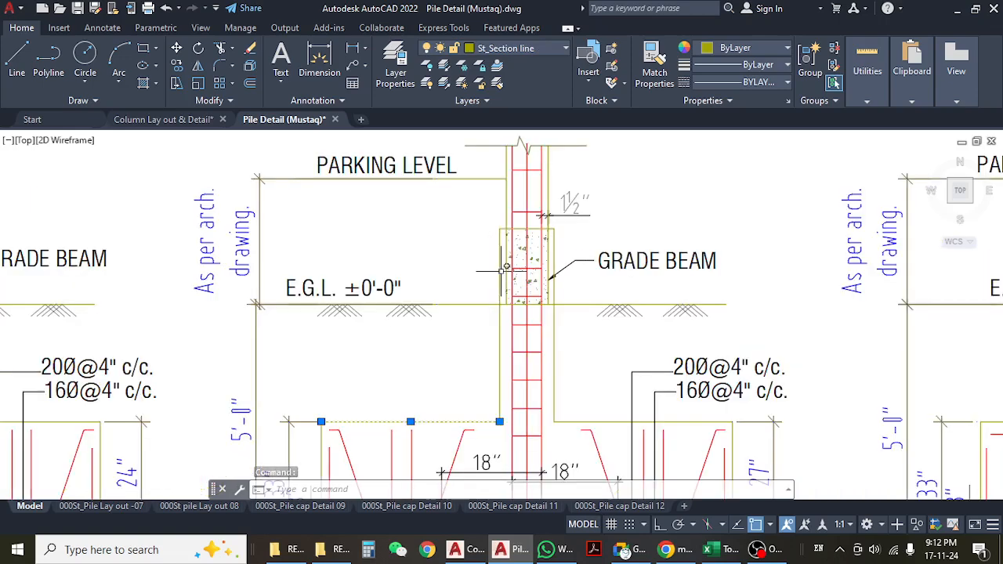
scroll(505, 269, "up", 2)
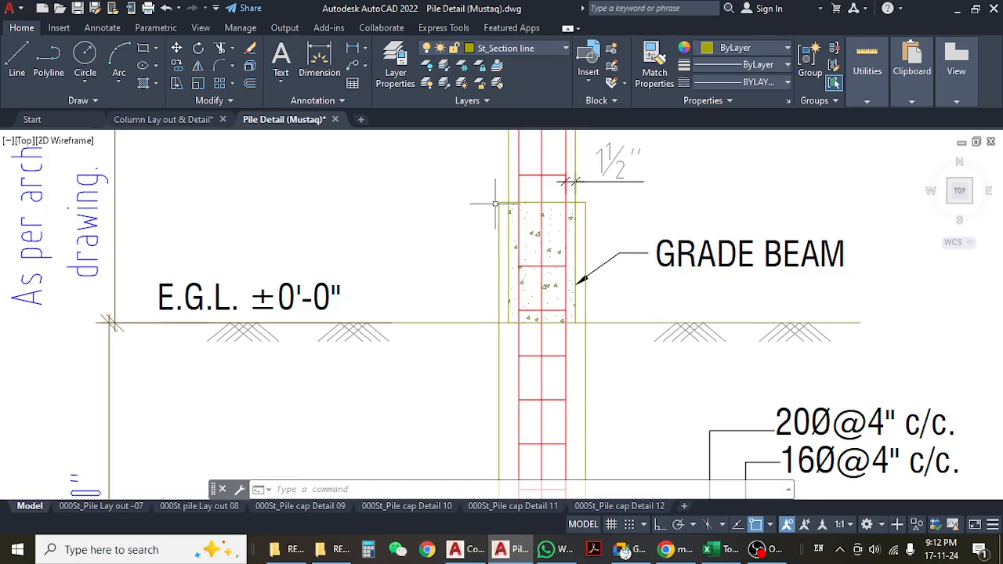
scroll(511, 286, "down", 2)
scroll(514, 293, "down", 2)
key("Escape")
key("Escape")
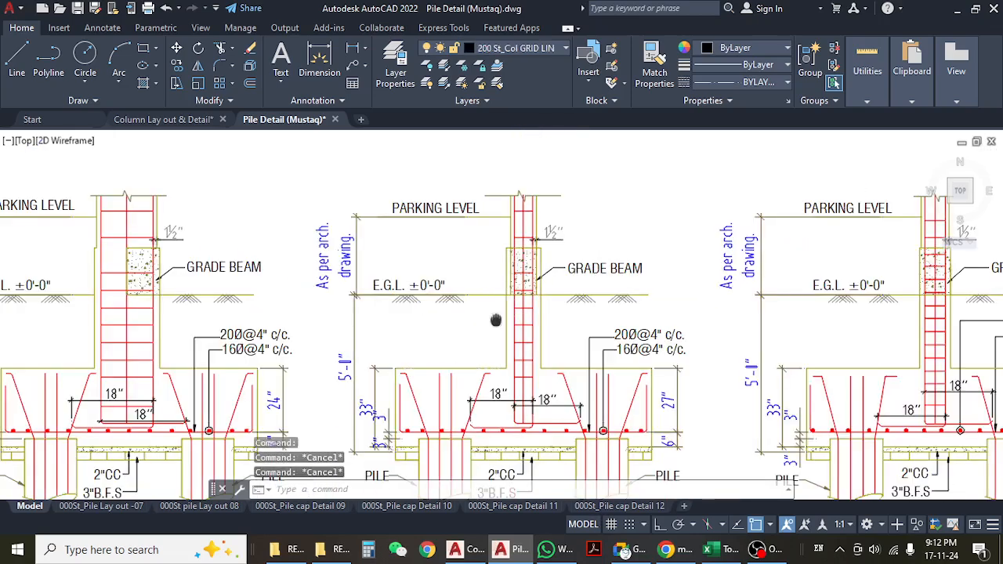
- Examine where the pedestal narrows at the grade beam top in this section and in the adjacent wider-column section
mouse_move(496, 321)
middle_mouse_down()
mouse_move(438, 315)
mouse_move(507, 315)
mouse_move(452, 383)
middle_mouse_up()
scroll(439, 334, "up", 2)
scroll(493, 256, "up", 2)
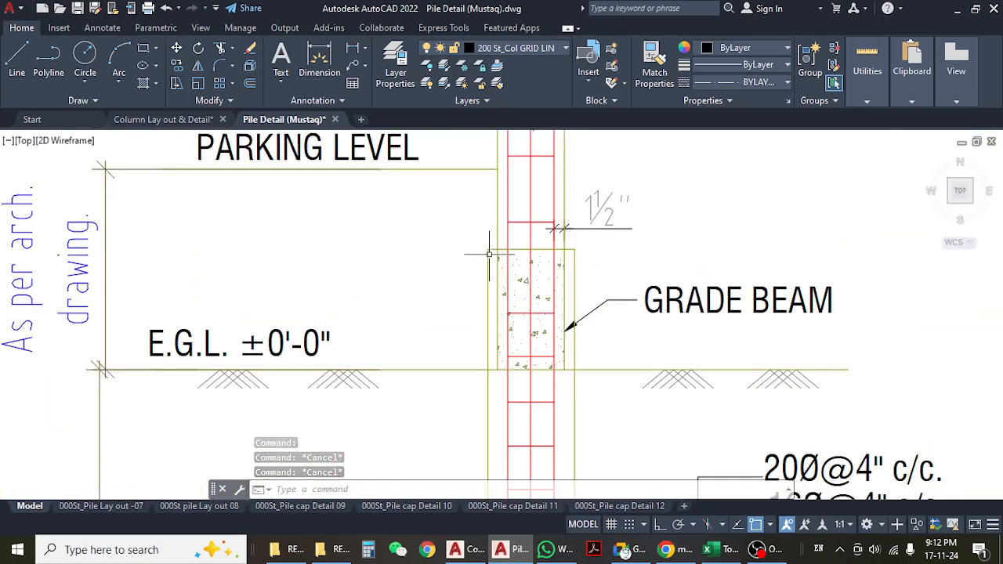
scroll(519, 273, "down", 6)
middle_click_drag(399, 304, 571, 329)
scroll(450, 303, "up", 6)
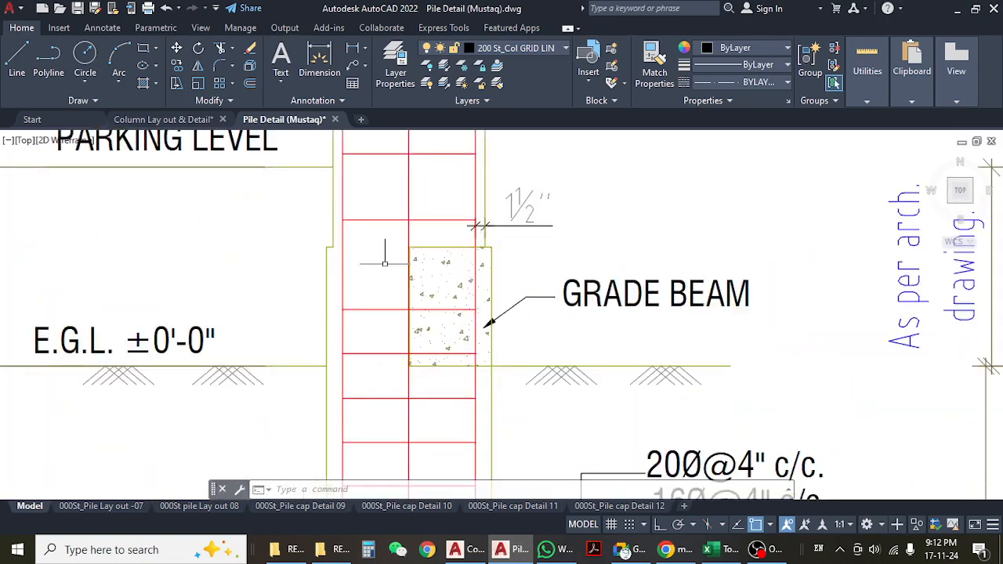
middle_click_drag(385, 264, 512, 296)
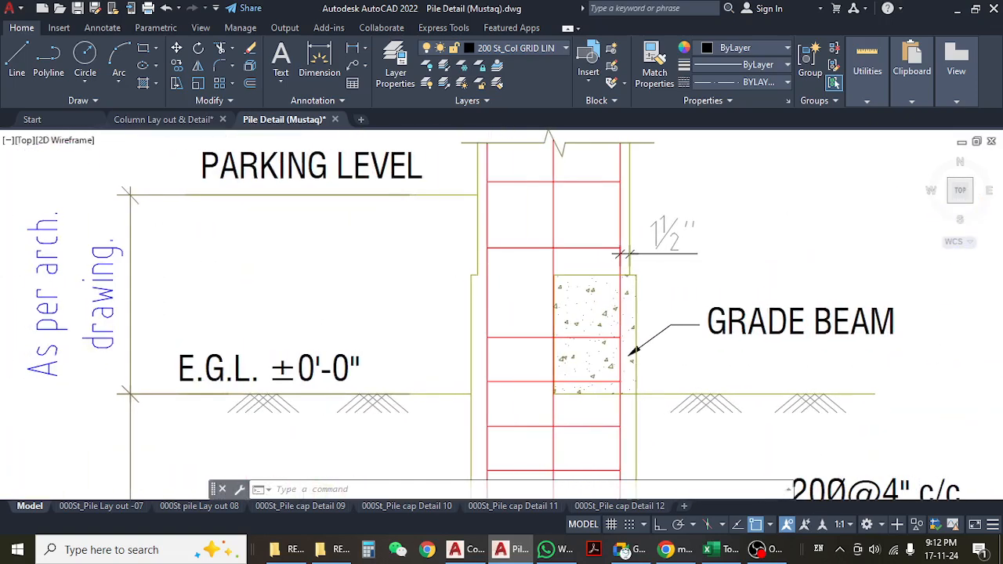
- Pick the grade beam's top edge in the wider-column section as the pedestal's upper limit, and clear the selection
left_click(618, 276)
scroll(601, 285, "down", 4)
middle_click_drag(421, 349, 487, 330)
key("Escape")
key("Escape")
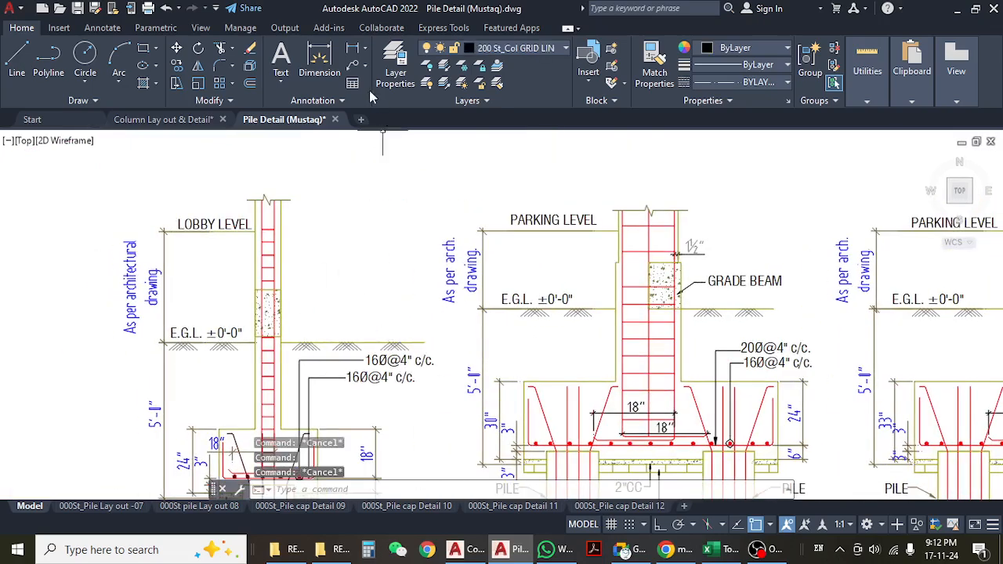
- Measure the pedestal height from the pile cap top to the grade beam top with a linear dimension, without placing it
left_click(353, 51)
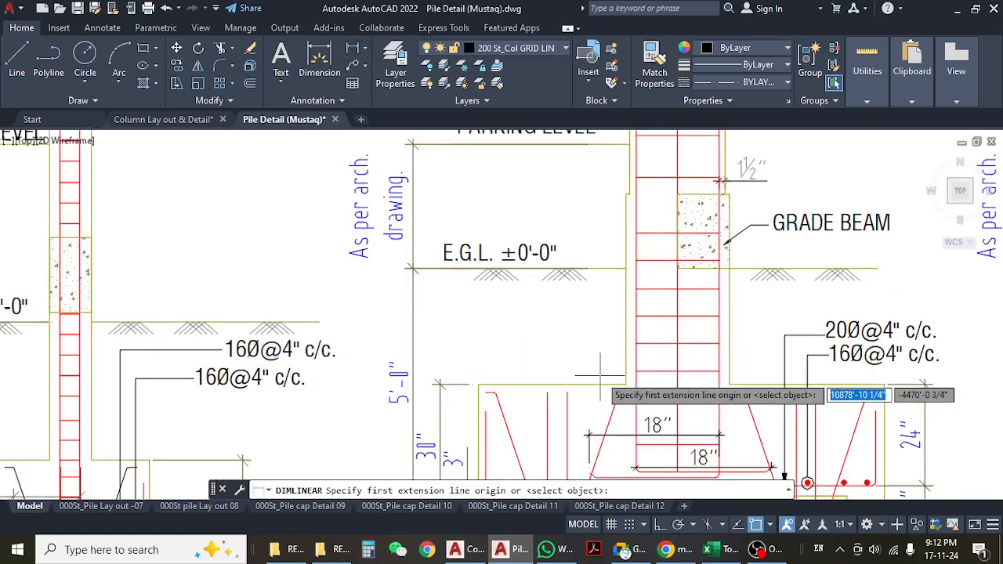
scroll(599, 381, "up", 2)
left_click(599, 385)
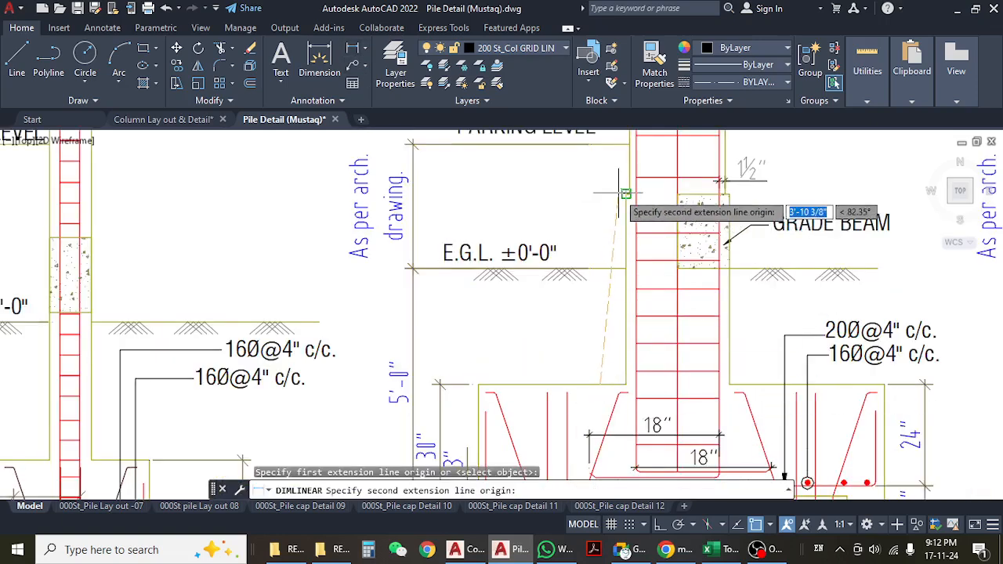
key("F8")
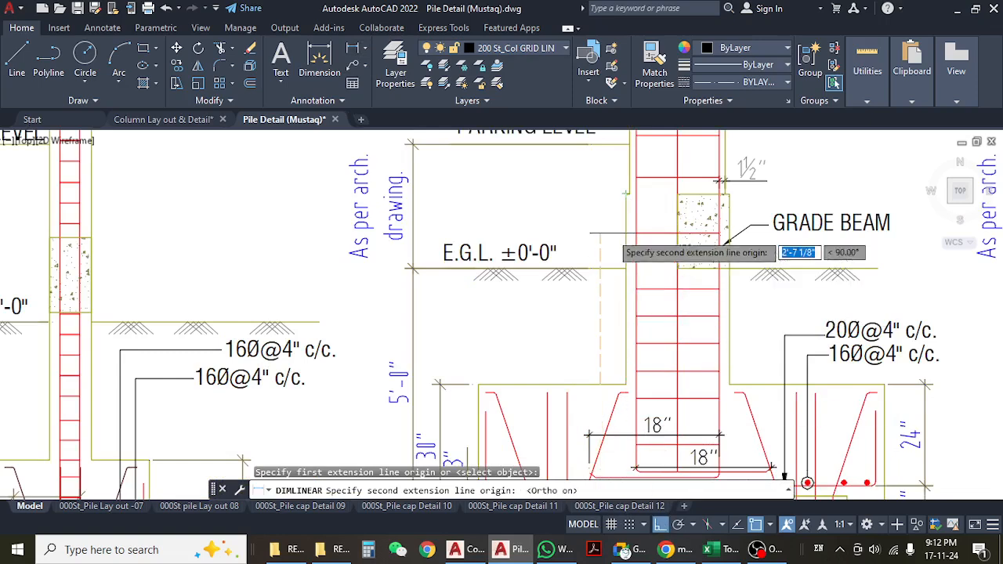
left_click(624, 196)
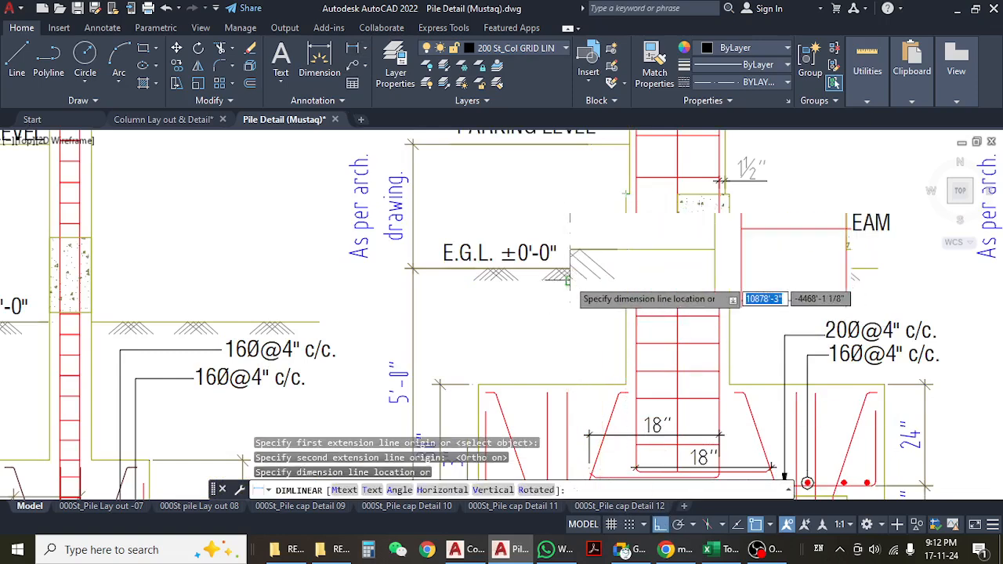
scroll(569, 282, "up", 4)
scroll(570, 278, "down", 5)
key("Escape")
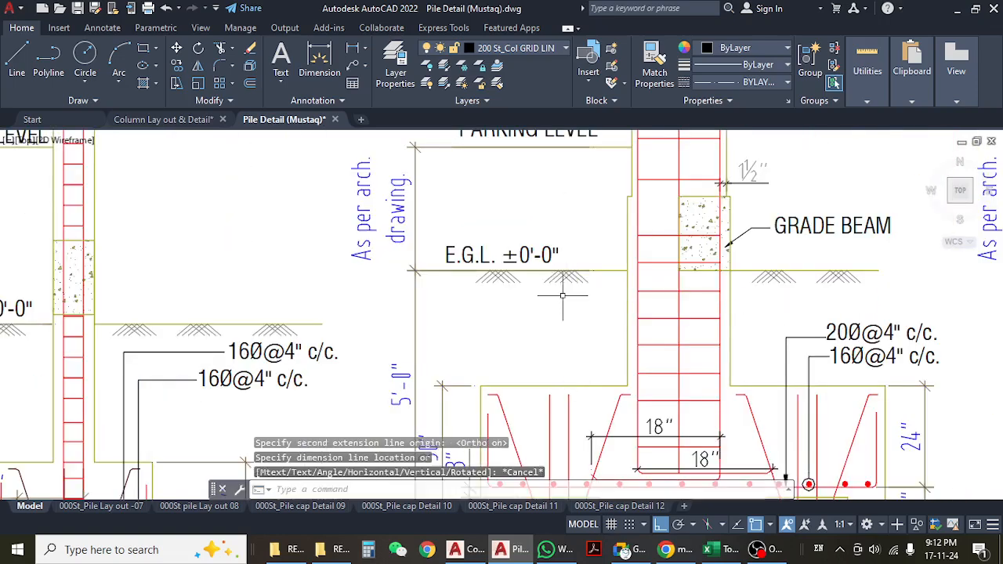
- Measure the depth from E.G.L. to the underside of the parking-level pile cap with a linear dimension, without placing it
key("space")
left_click(431, 270)
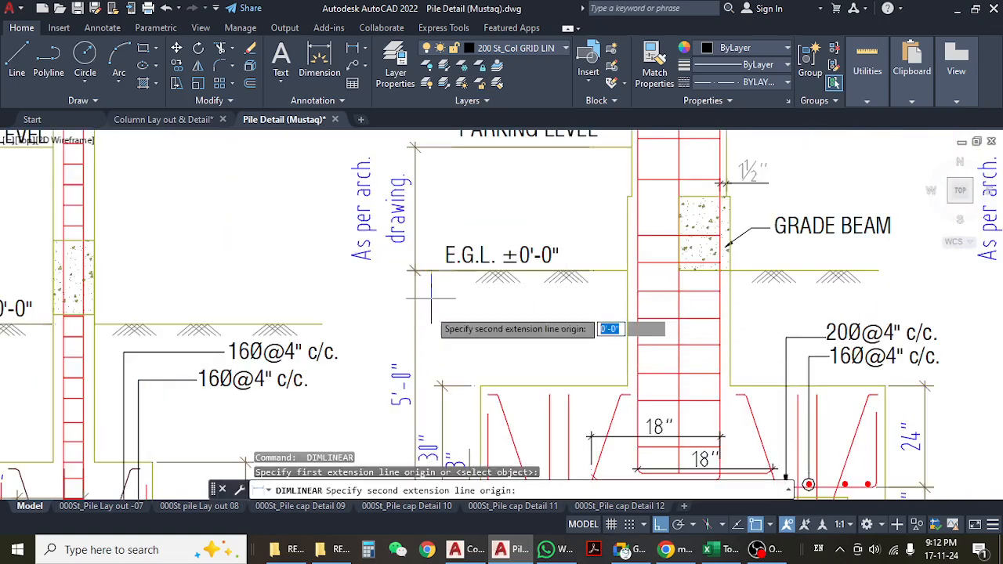
middle_click_drag(435, 381, 428, 295)
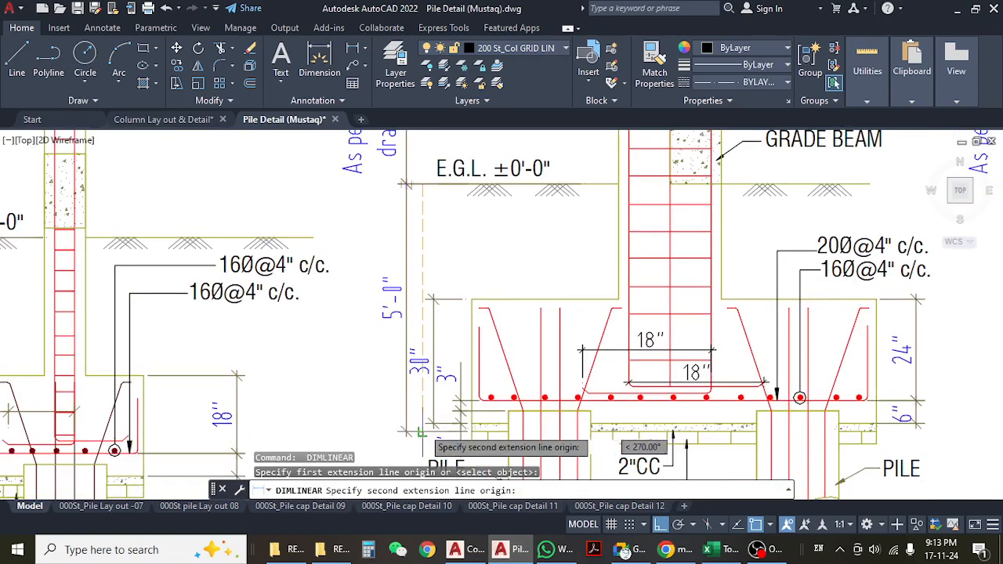
left_click(422, 433)
scroll(385, 333, "down", 1)
scroll(385, 333, "up", 2)
scroll(386, 333, "down", 3)
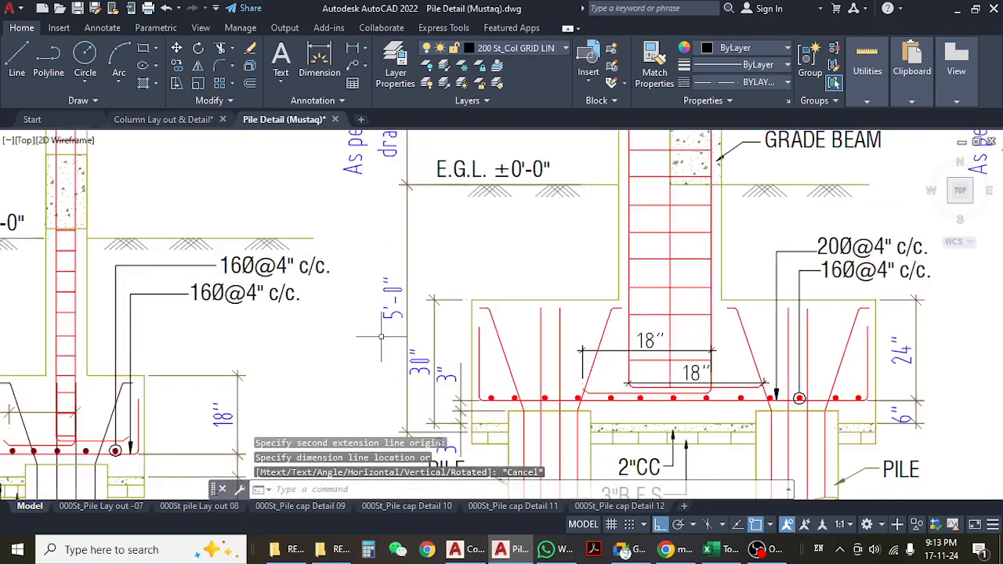
key("Escape")
scroll(643, 374, "up", 3)
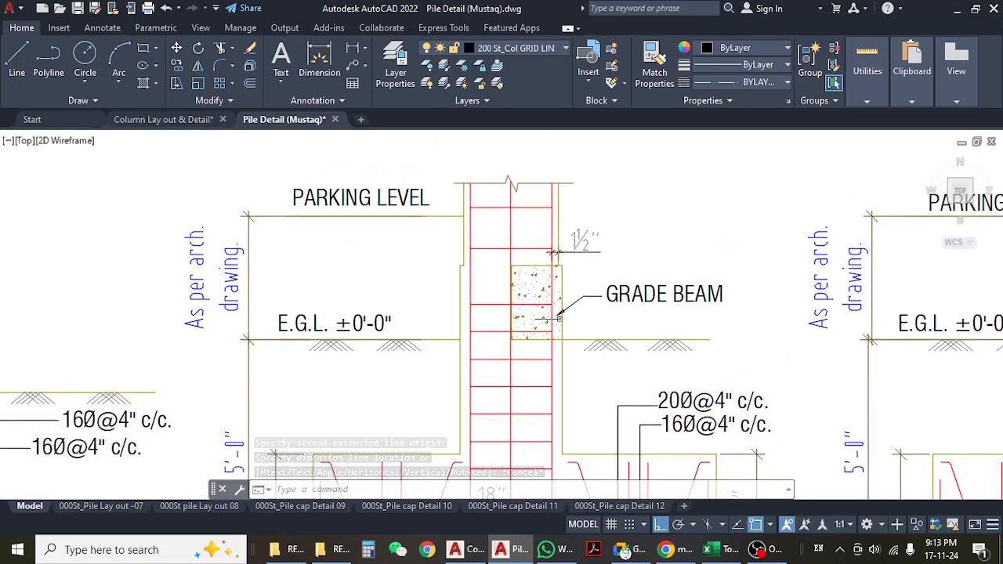
- Switch to the structural drawings folder in File Explorer and open Lift Core & Detail.dwg
left_click(956, 10)
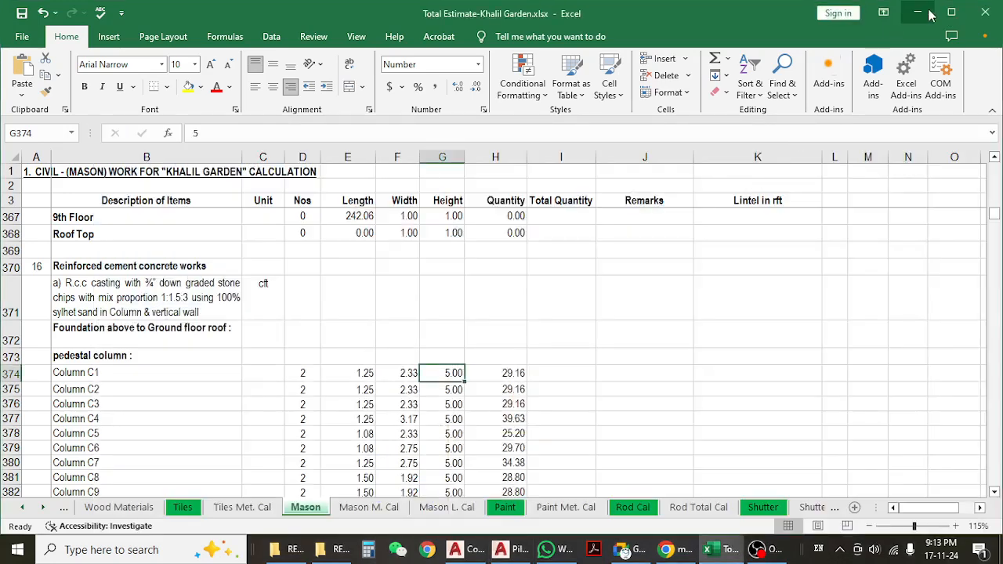
left_click(918, 13)
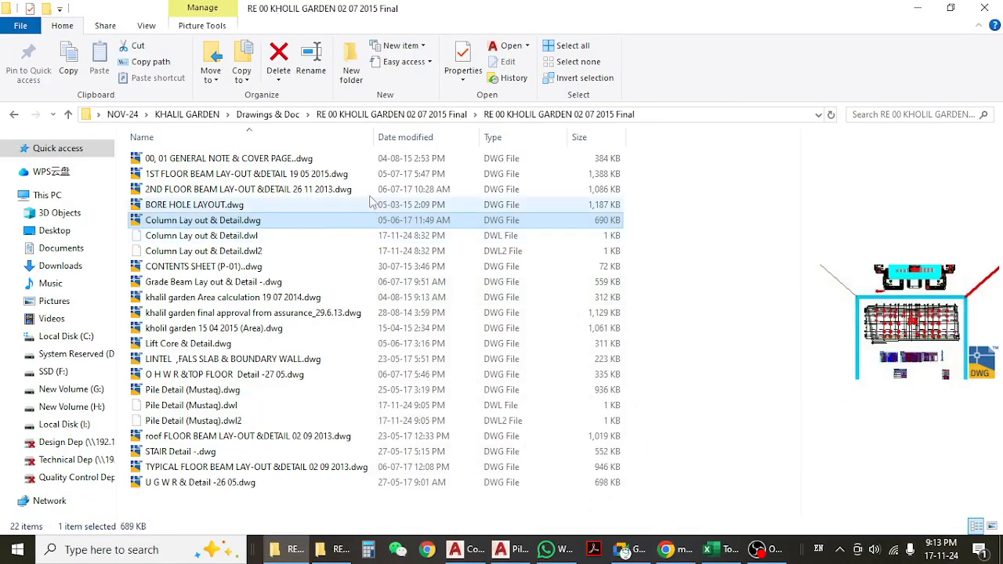
left_click(207, 344)
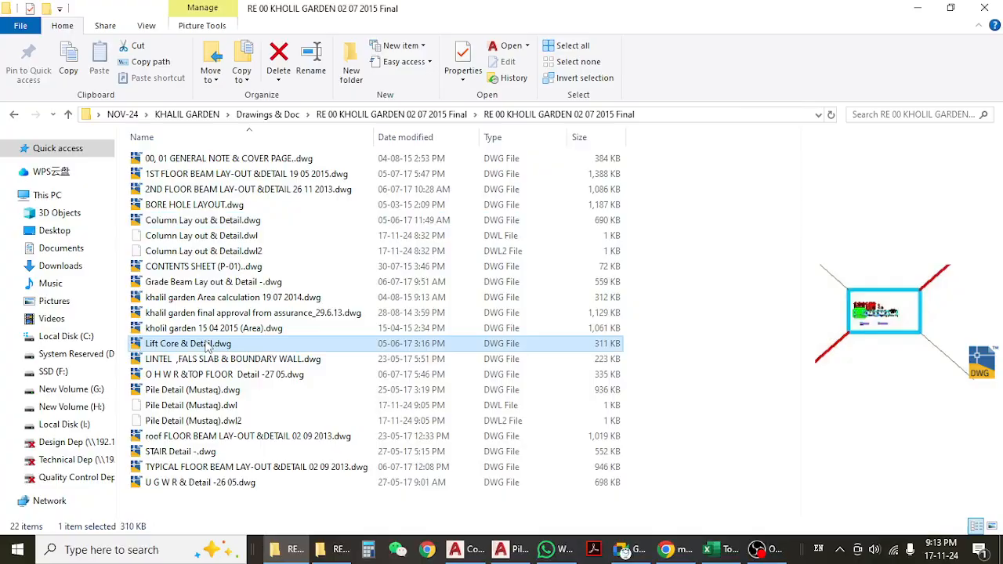
double_click(207, 345)
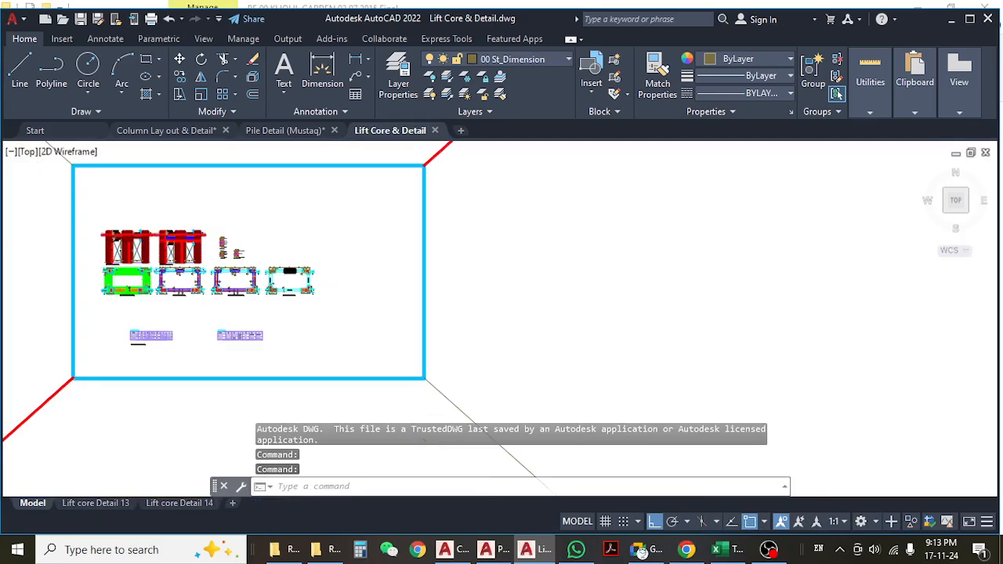
- Examine the lift core floor plans and the Detail of Lift Core reinforcement table
scroll(173, 297, "up", 5)
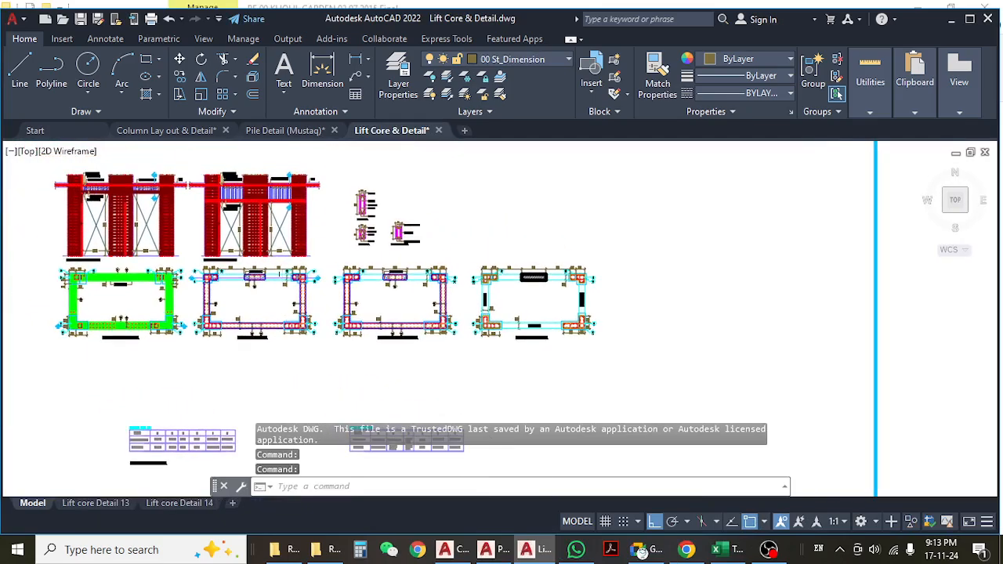
scroll(264, 218, "up", 1)
middle_click_drag(505, 351, 283, 243)
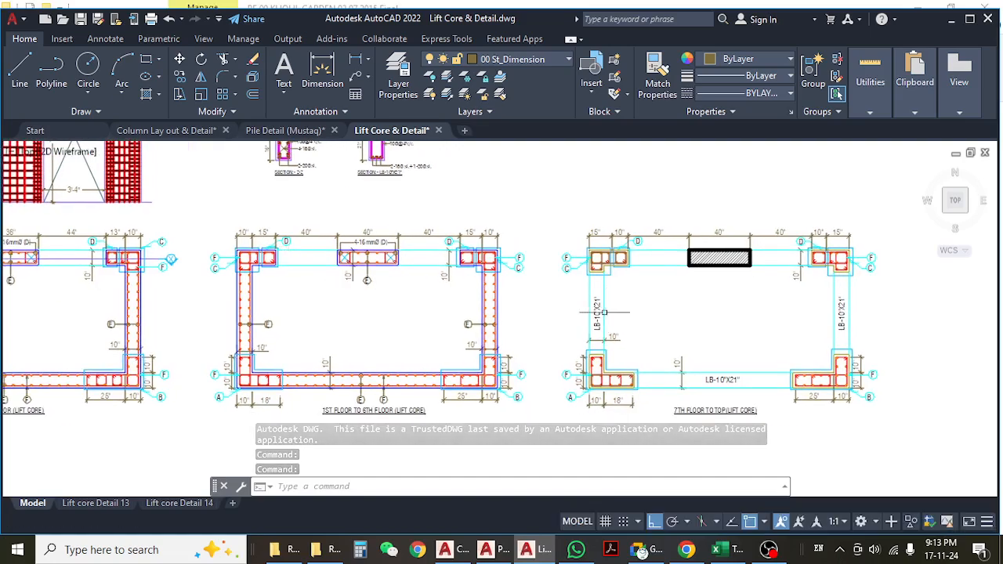
scroll(604, 313, "down", 2)
middle_click_drag(442, 369, 450, 253)
scroll(286, 352, "up", 5)
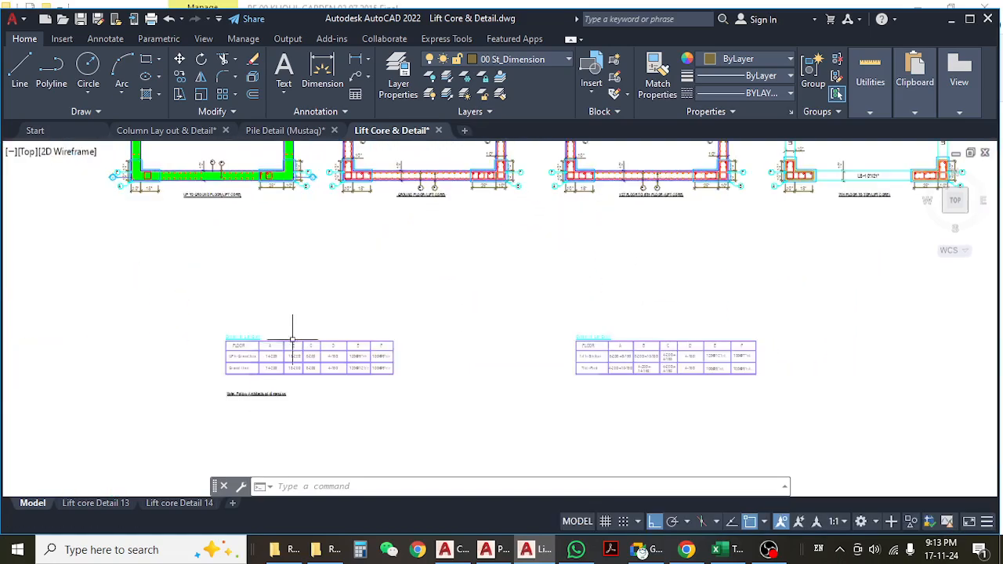
scroll(233, 401, "up", 2)
scroll(232, 401, "down", 7)
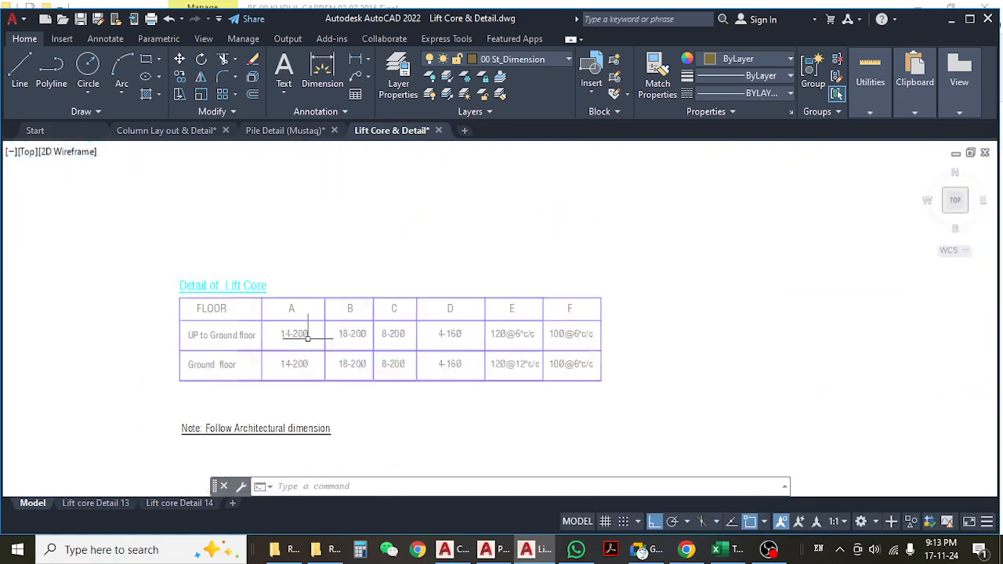
middle_click_drag(438, 268, 353, 433)
scroll(359, 243, "up", 6)
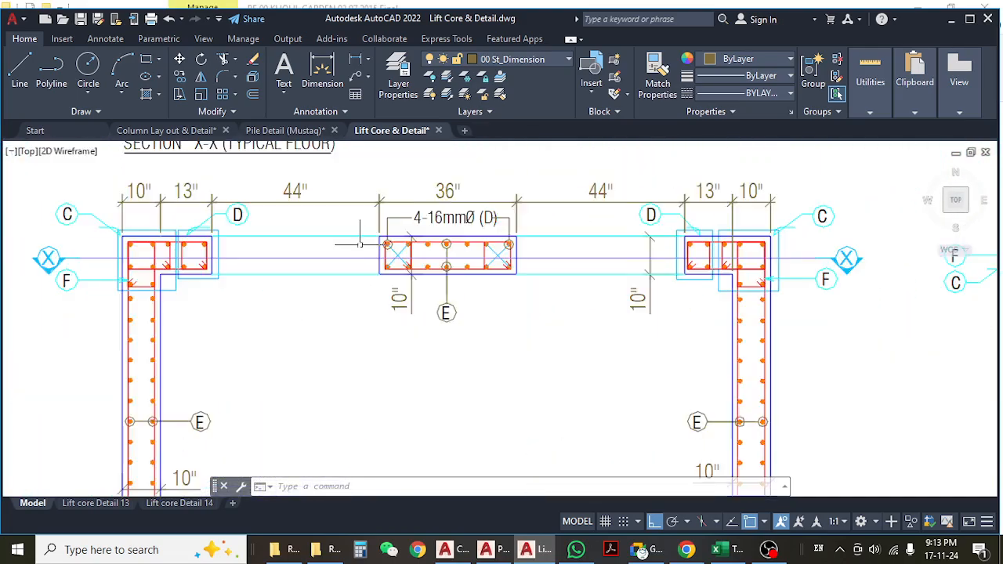
- Examine Section X-X of the lift core for the typical floor and the ground floor, including door opening widths and heights
middle_click_drag(368, 251, 388, 385)
middle_click_drag(392, 276, 396, 383)
scroll(395, 323, "down", 5)
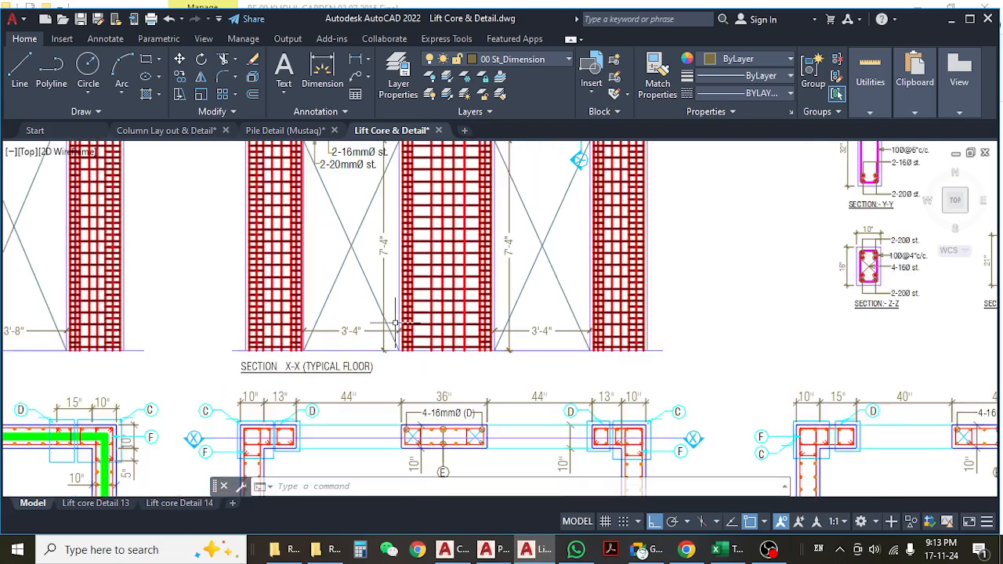
scroll(396, 323, "down", 3)
scroll(246, 352, "up", 7)
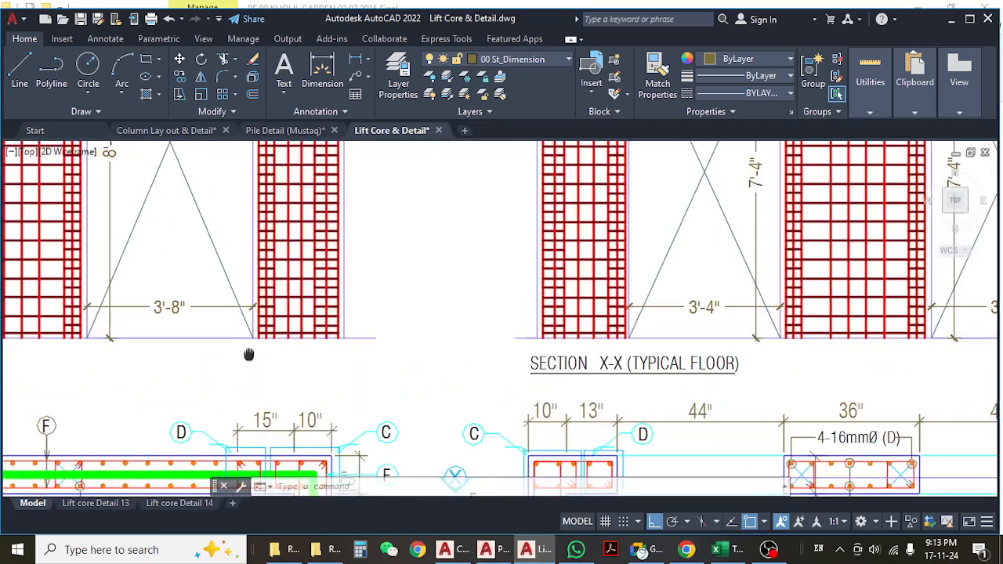
scroll(220, 354, "down", 5)
scroll(332, 368, "up", 5)
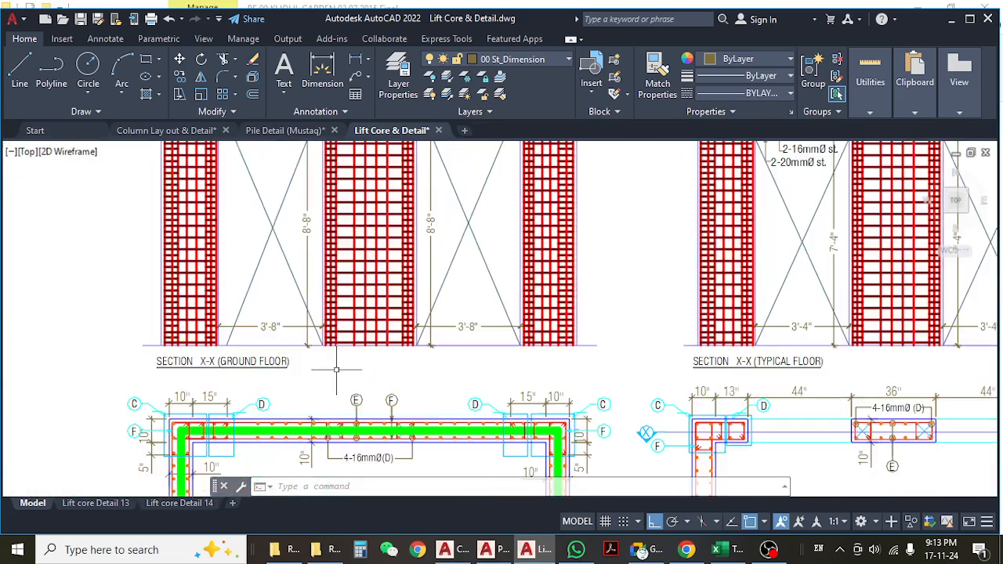
middle_click_drag(331, 345, 369, 339)
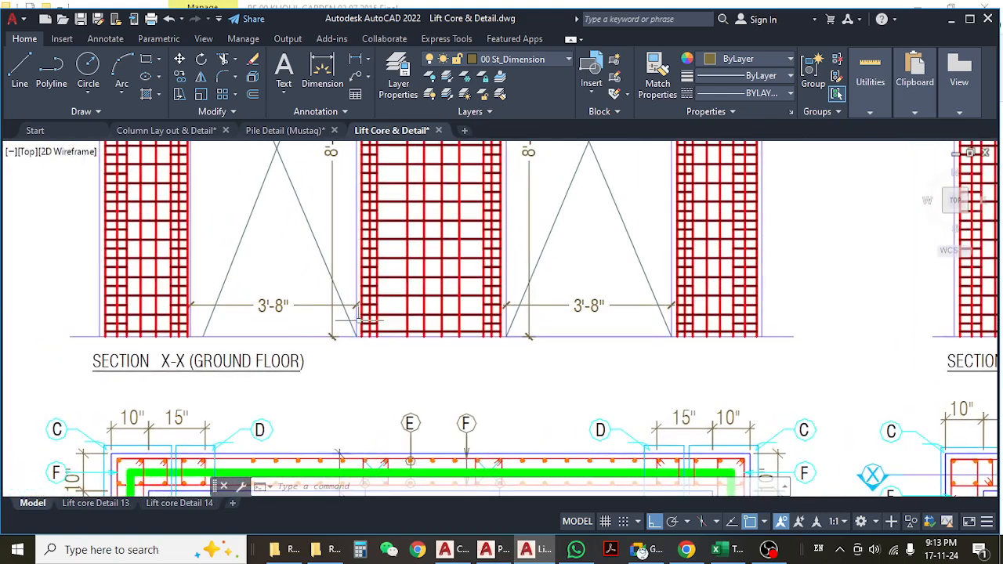
- Close the Lift Core & Detail drawing and return to the structural drawings folder in File Explorer
left_click(438, 132)
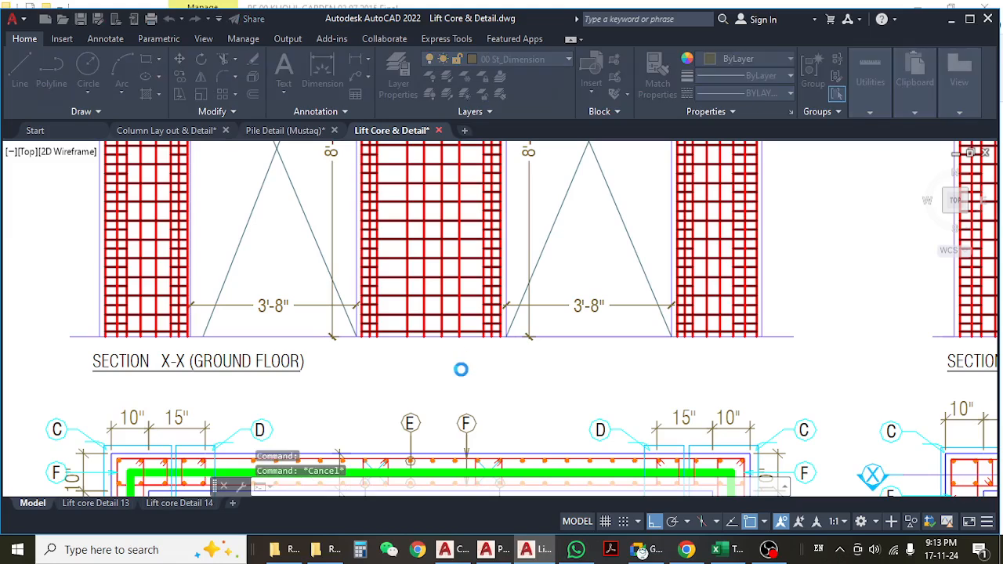
left_click(548, 318)
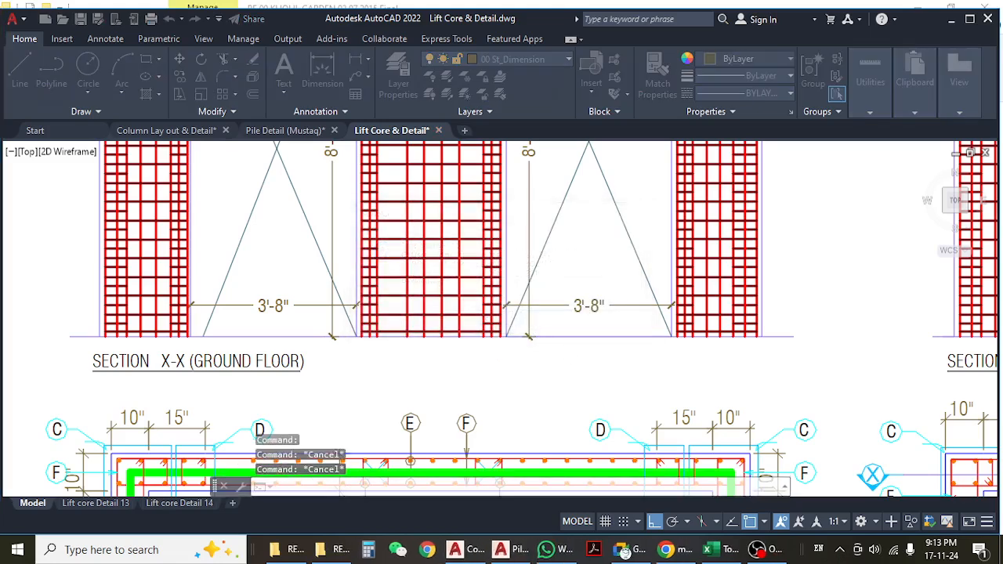
left_click(950, 21)
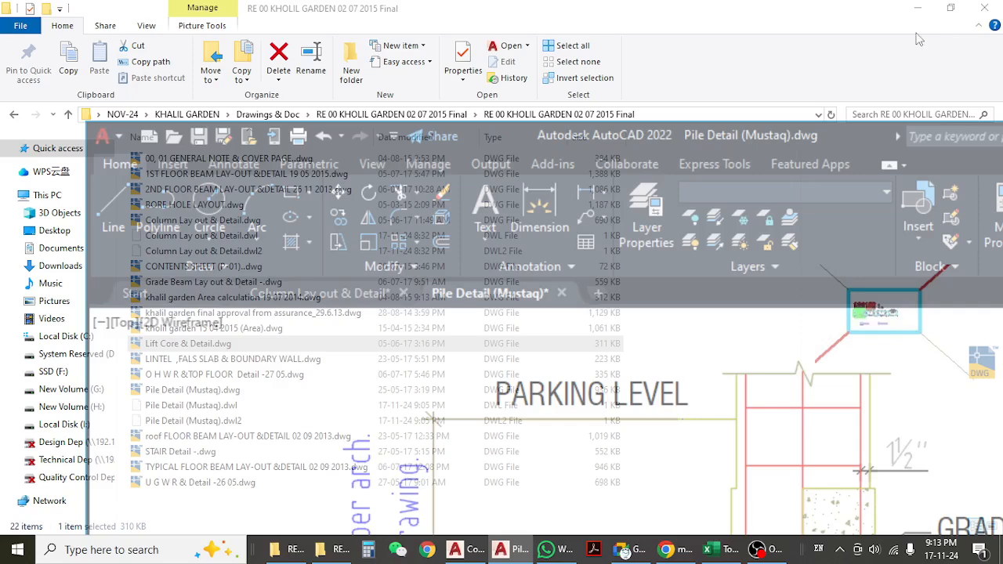
- Preview the O H W R & top floor, 2nd floor beam layout and U G W R drawings in the structural folder
left_click(244, 379)
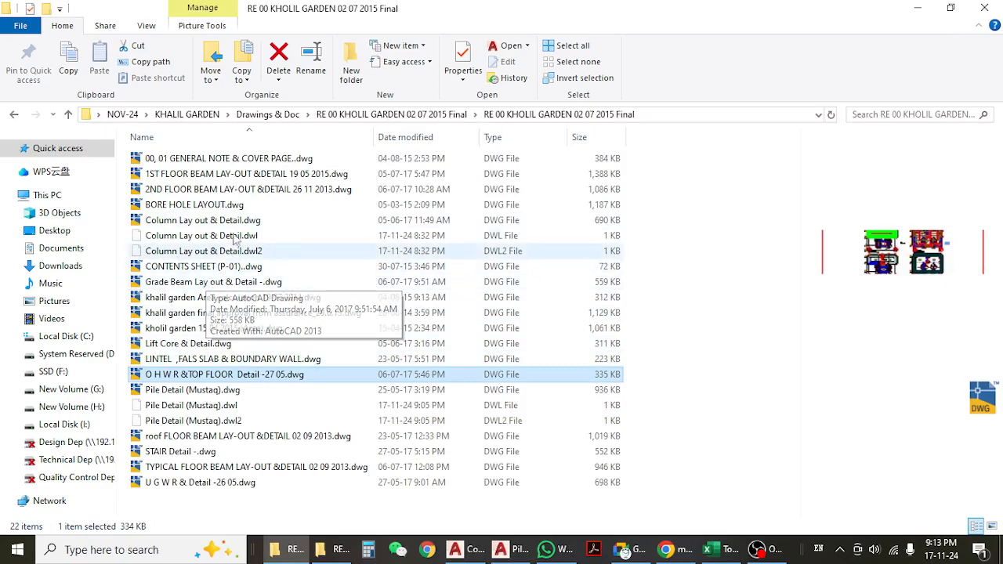
left_click(242, 190)
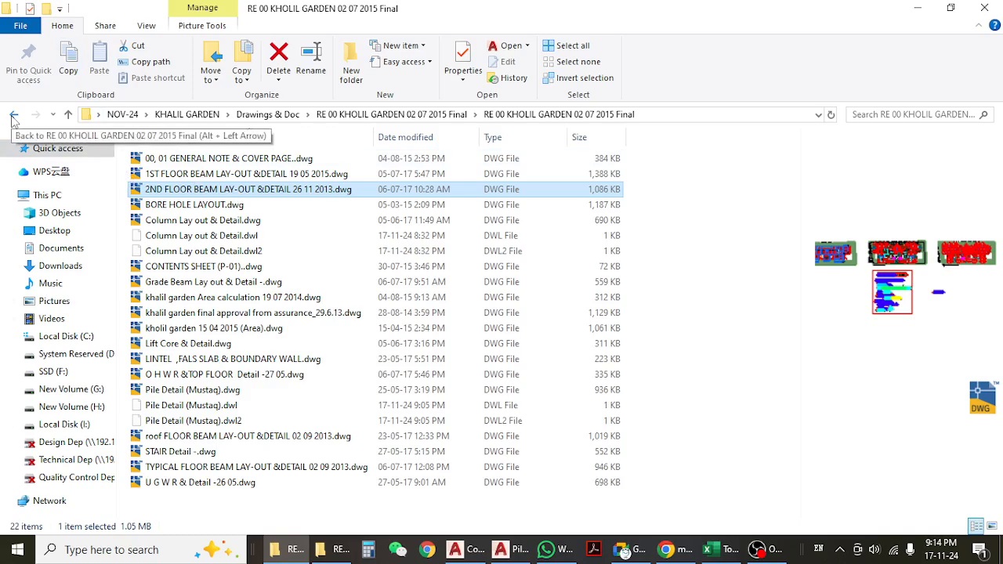
left_click(208, 484)
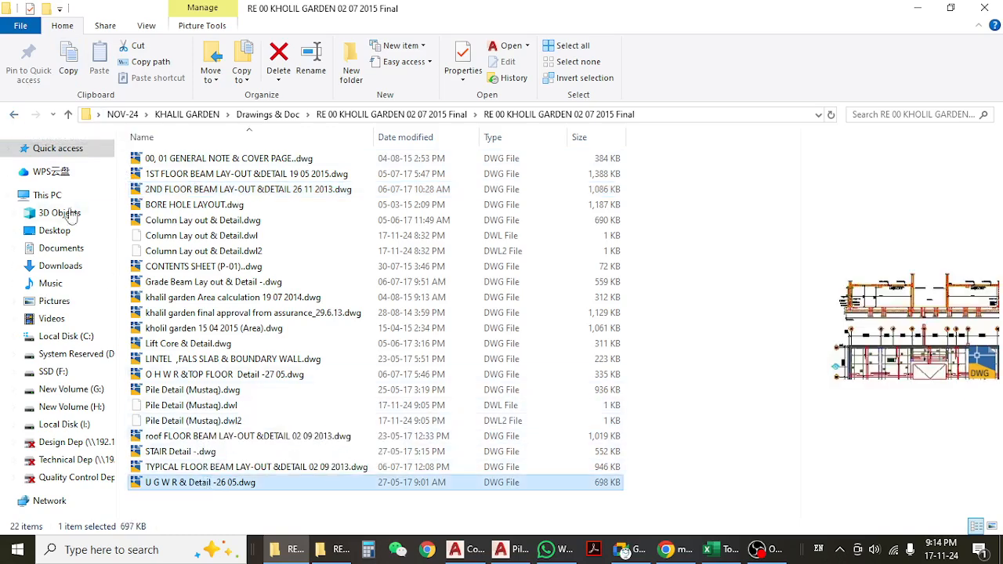
- Open 04.Working drawing(09-23).dwg from the RE-03 Plan & section folder inside ARCHETECTURE
left_click(13, 115)
left_click(14, 115)
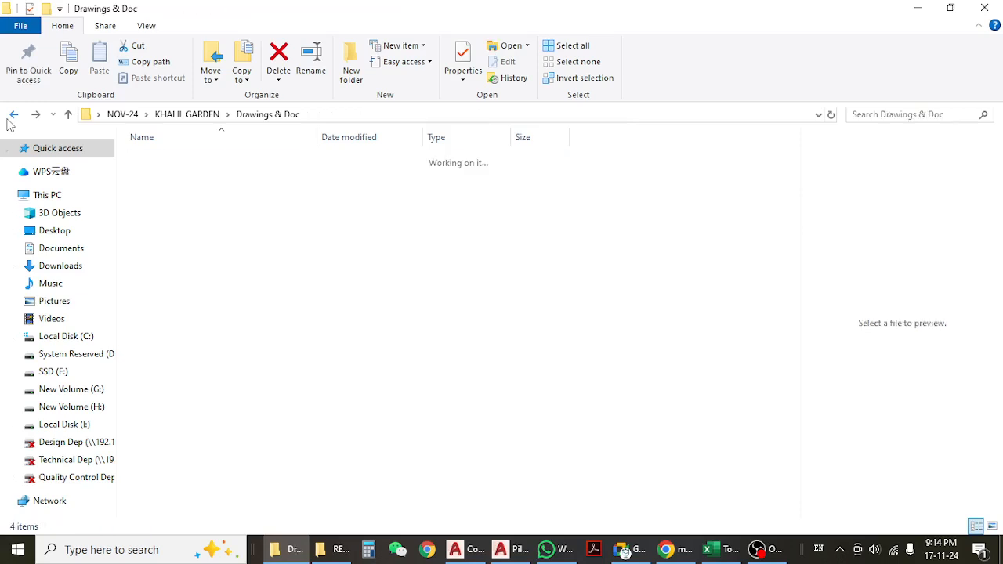
double_click(198, 173)
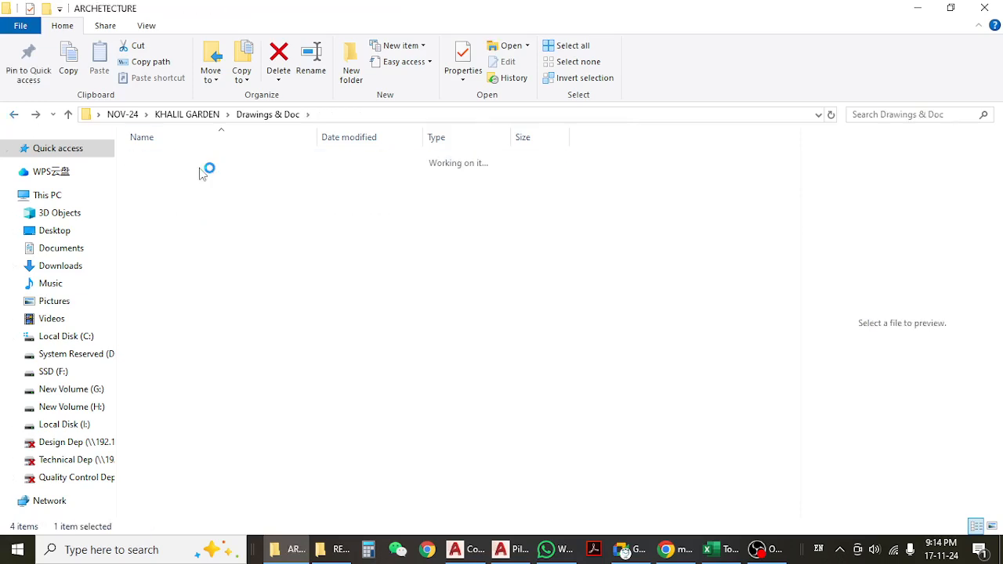
left_click(196, 206)
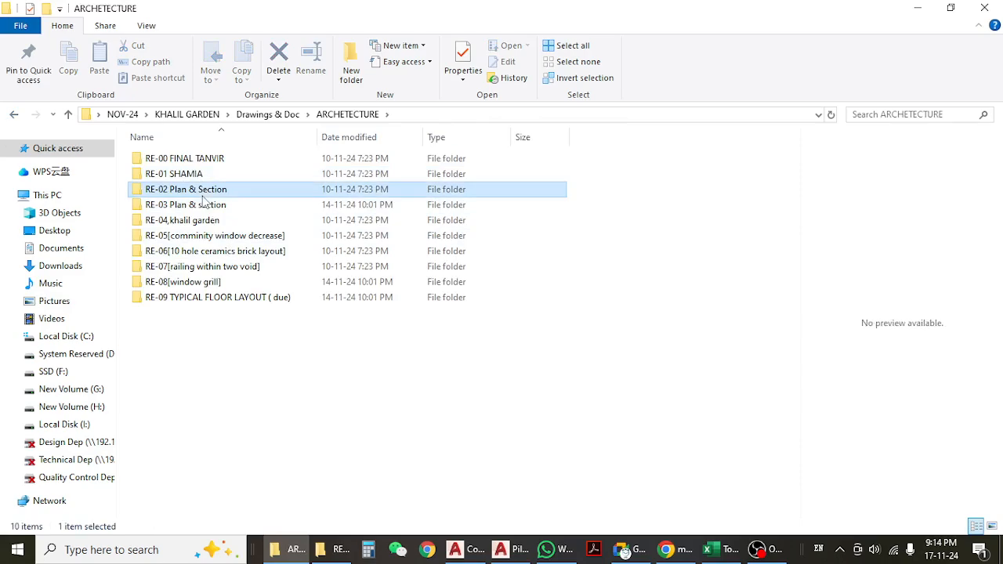
double_click(196, 206)
double_click(189, 159)
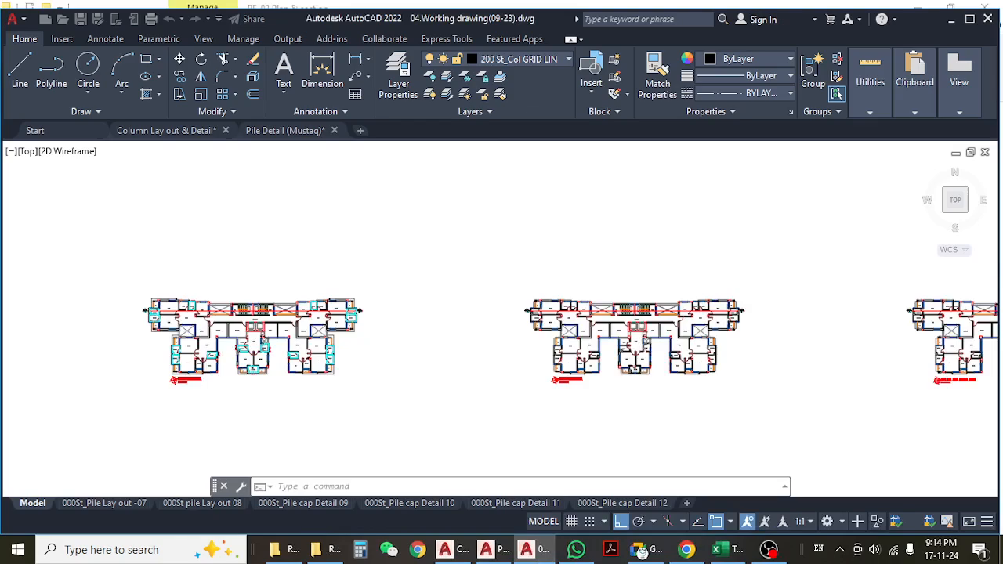
- Examine the underground water reservoir beneath the stair in Section AA, including its walls, slabs and position relative to the ground line
scroll(276, 243, "up", 10)
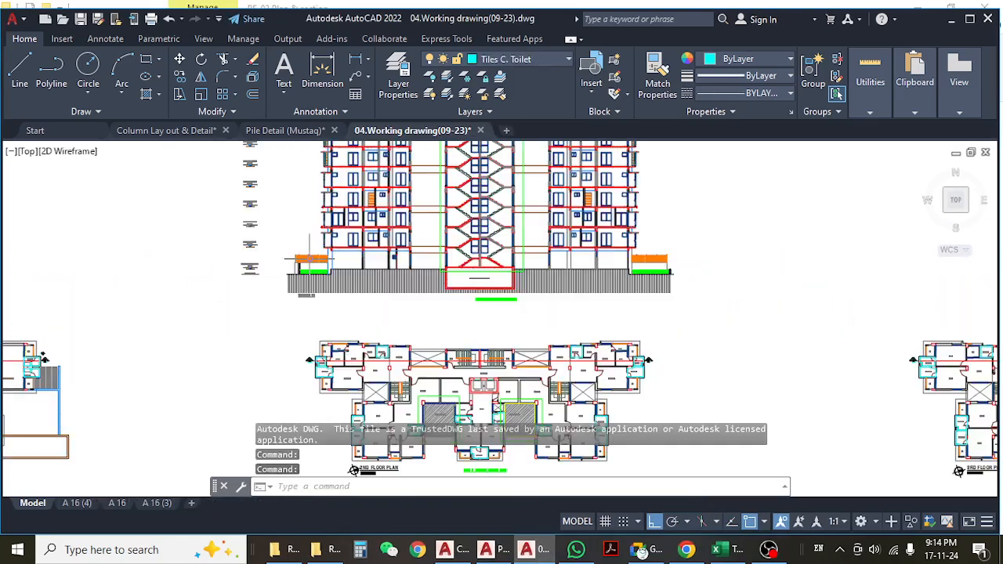
middle_click_drag(400, 300, 458, 288)
scroll(437, 291, "up", 4)
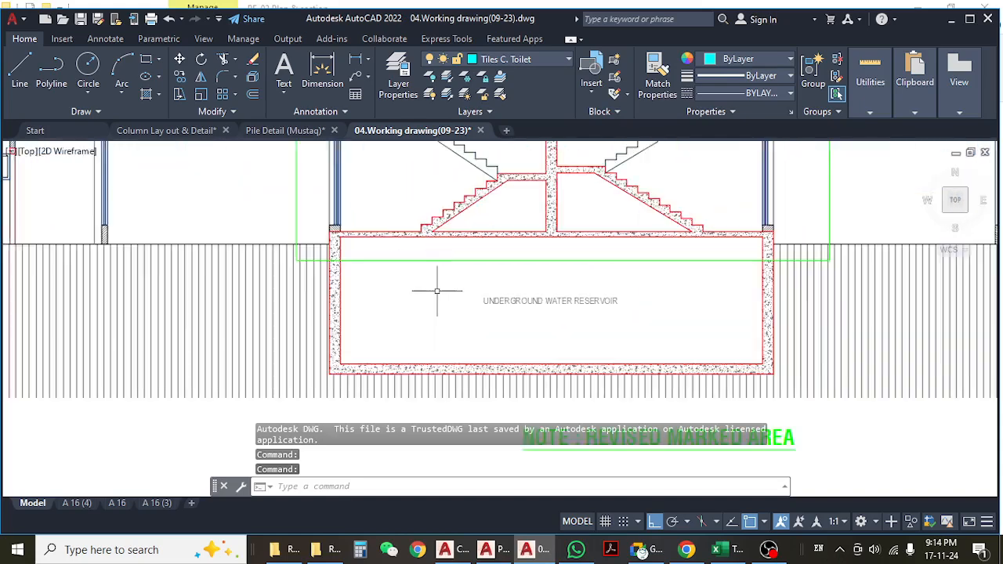
scroll(437, 291, "down", 4)
scroll(437, 292, "down", 5)
scroll(345, 292, "up", 1)
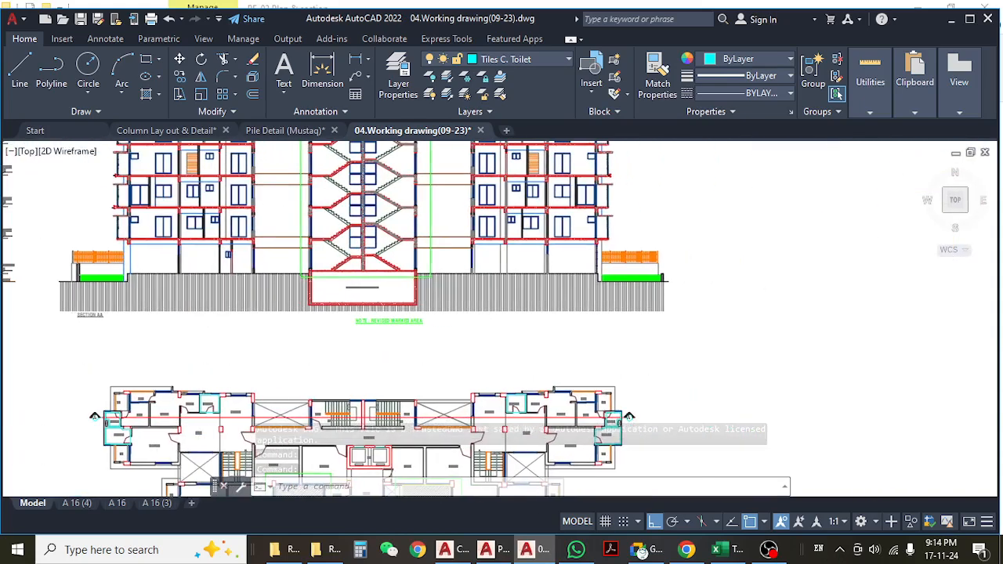
scroll(345, 292, "up", 7)
middle_click_drag(268, 303, 715, 265)
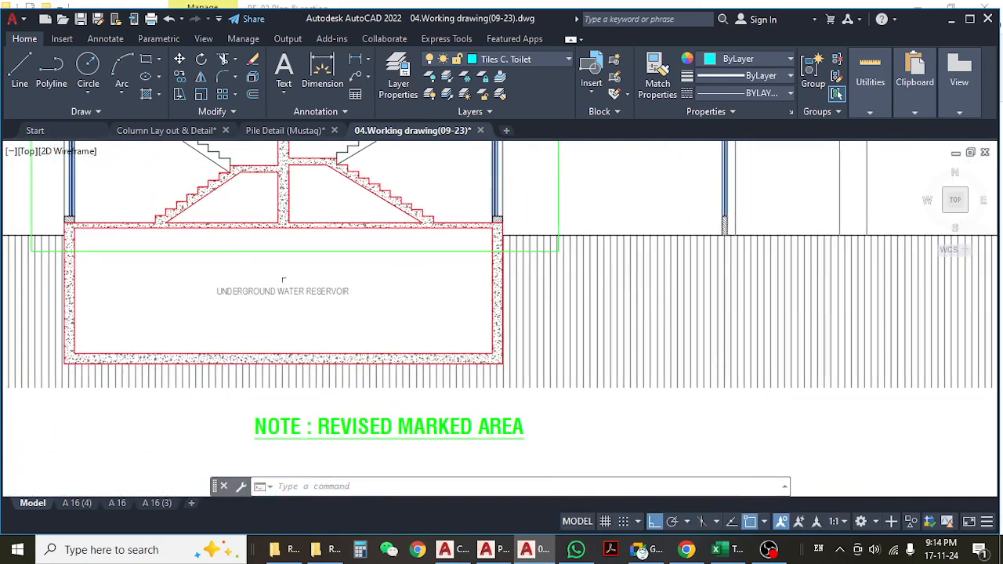
middle_click_drag(244, 276, 439, 278)
scroll(419, 268, "down", 3)
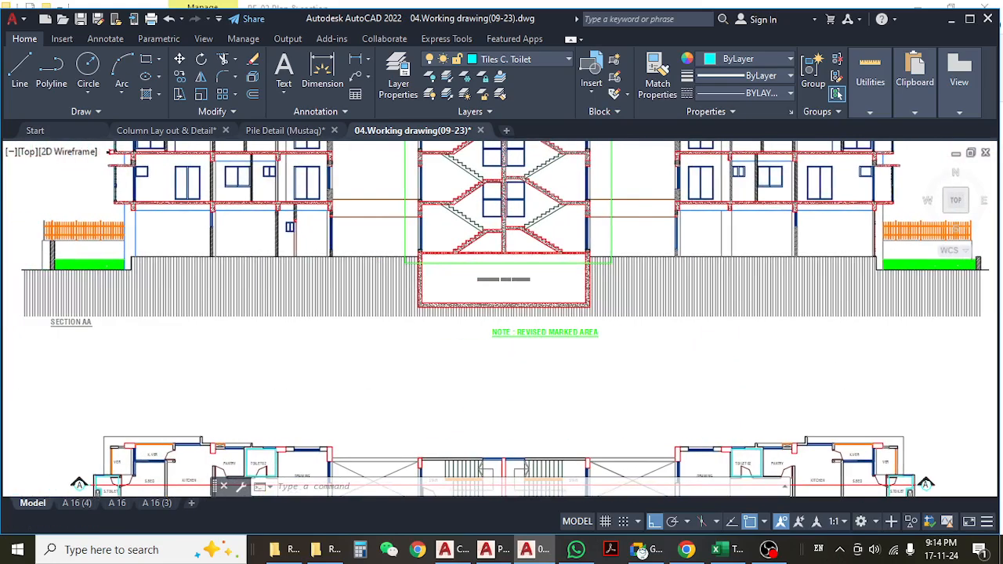
scroll(439, 277, "up", 3)
scroll(410, 220, "up", 2)
middle_click_drag(410, 220, 410, 267)
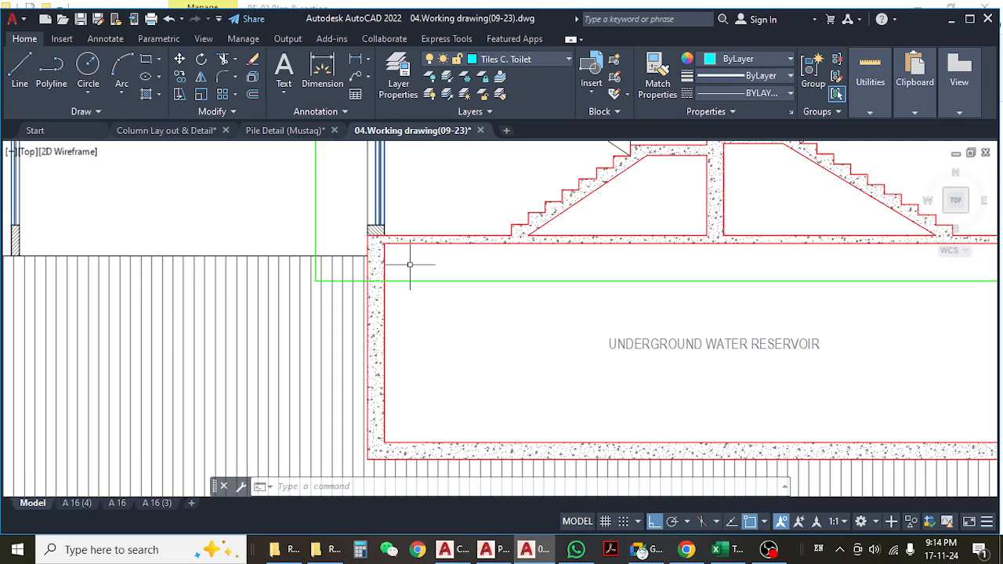
scroll(409, 265, "down", 2)
middle_click_drag(450, 308, 389, 289)
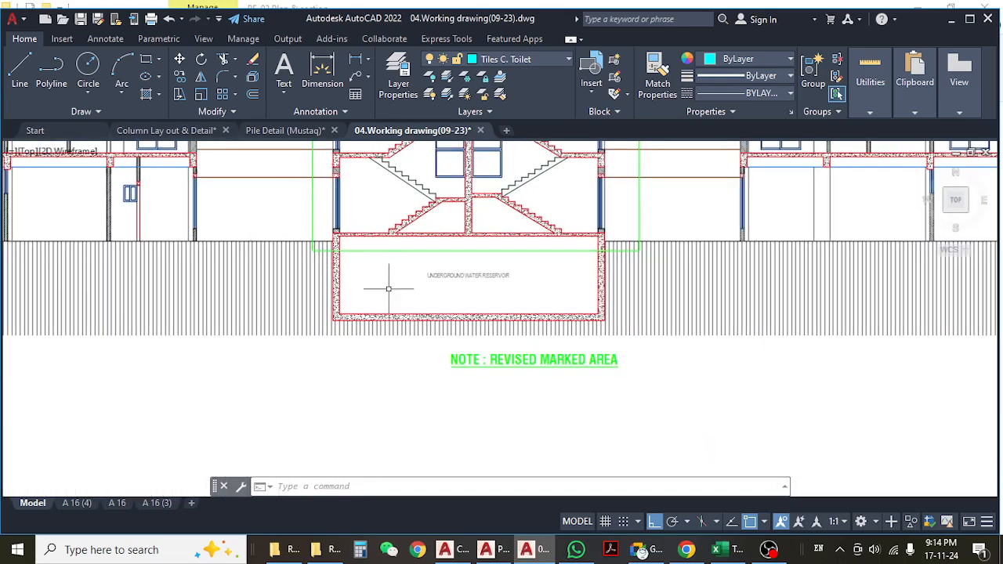
- Measure the underground water reservoir's clear inside height with a linear dimension, without placing the dimension
left_click(329, 70)
scroll(337, 259, "up", 5)
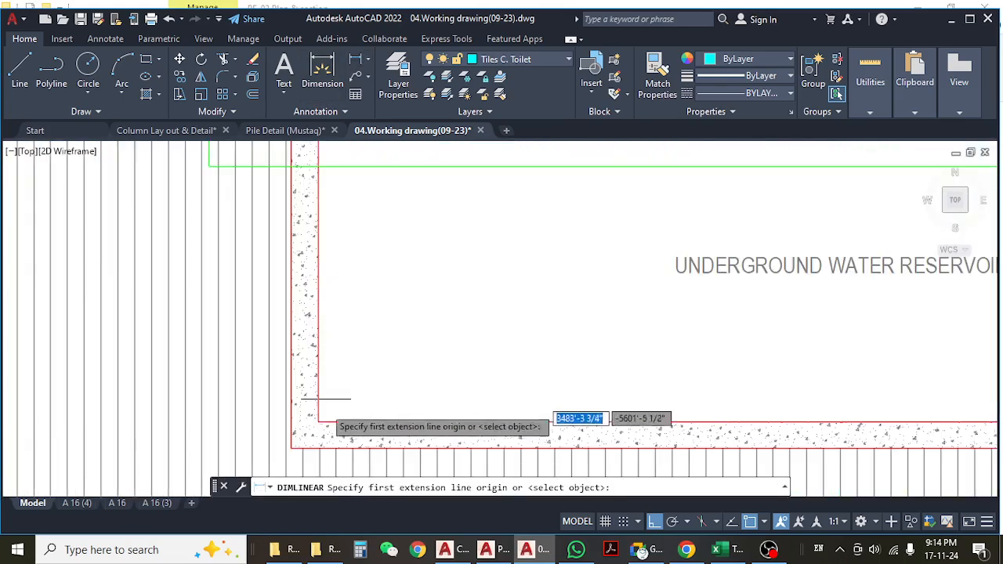
left_click(318, 424)
scroll(313, 321, "down", 2)
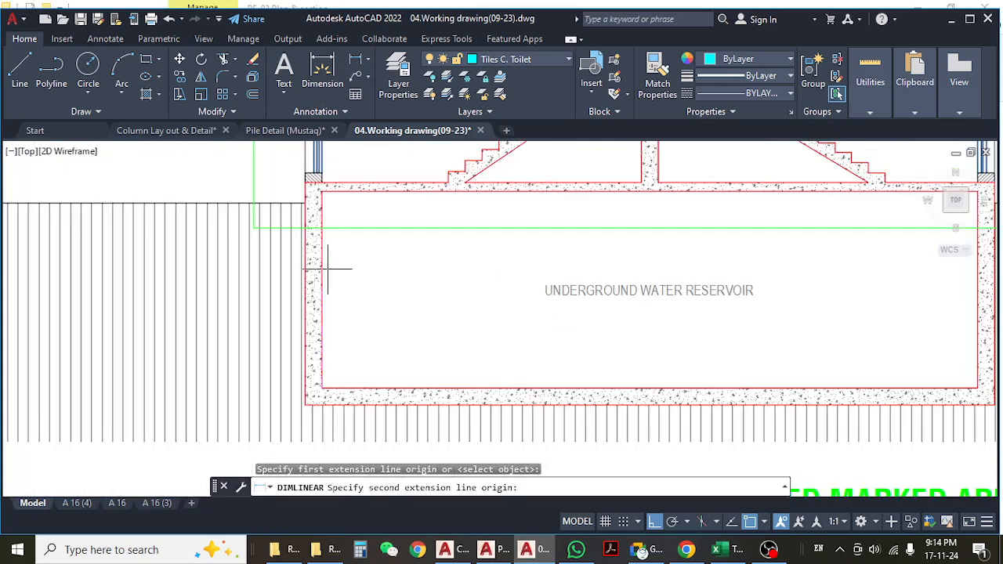
scroll(319, 184, "up", 2)
left_click(320, 201)
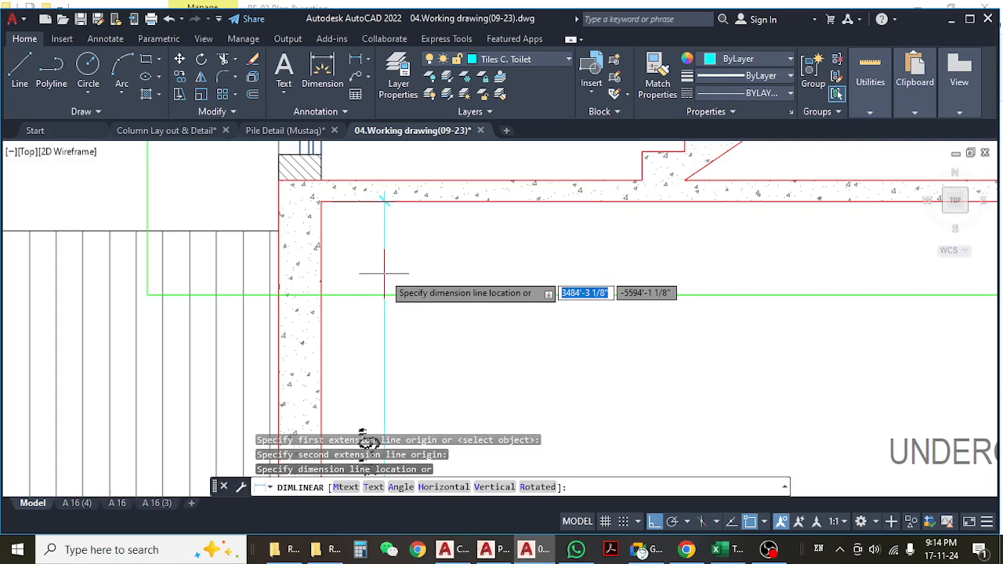
scroll(384, 274, "down", 3)
scroll(381, 279, "up", 1)
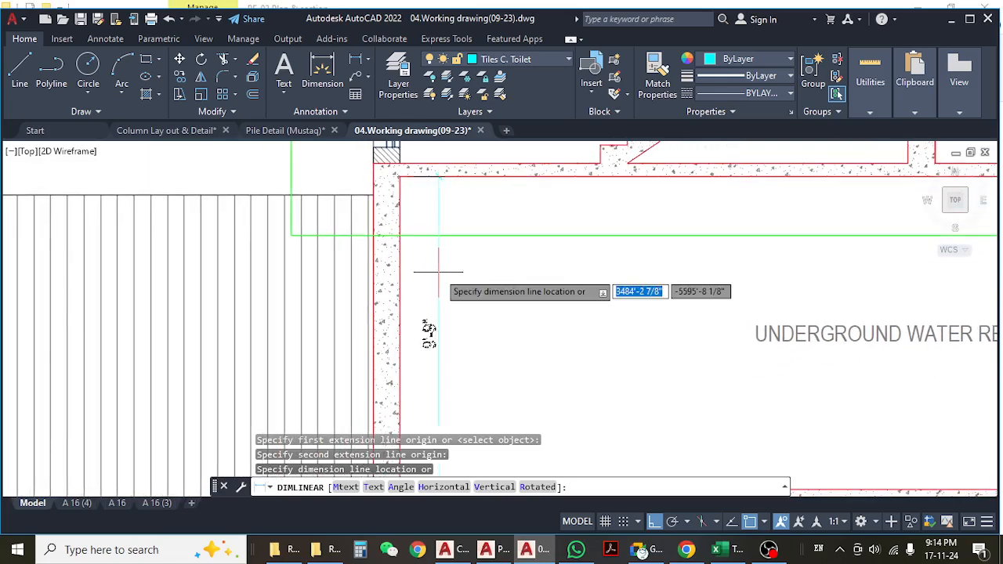
scroll(438, 272, "down", 2)
key("Escape")
middle_click_drag(442, 285, 486, 285)
scroll(486, 285, "down", 2)
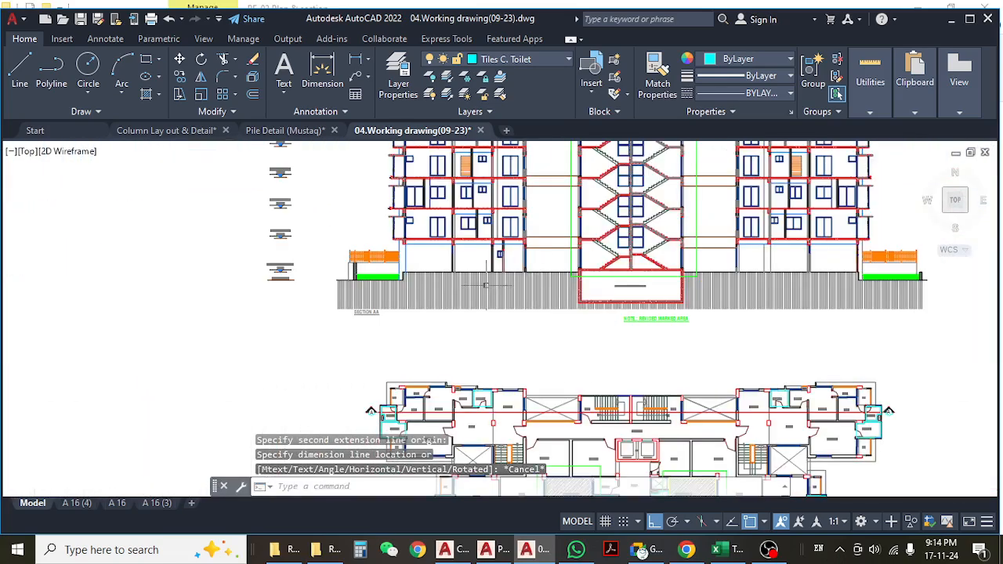
- Examine the ground floor level and E.G.L. markers beside Section AA and survey the surrounding floor plans
scroll(337, 276, "up", 4)
scroll(301, 258, "down", 2)
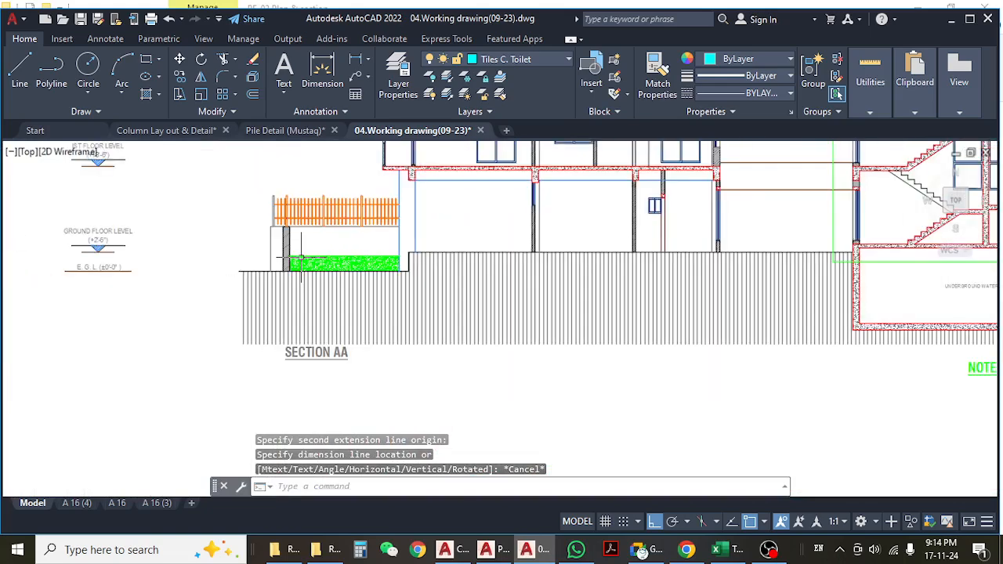
scroll(300, 258, "down", 5)
middle_click_drag(347, 307, 504, 308)
scroll(503, 308, "down", 1)
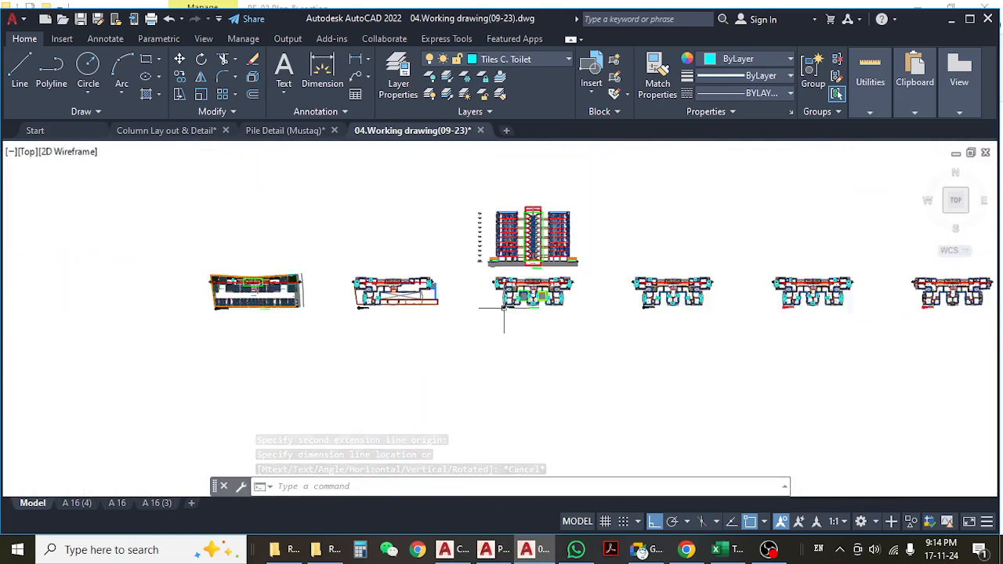
scroll(529, 327, "down", 4)
scroll(541, 318, "up", 8)
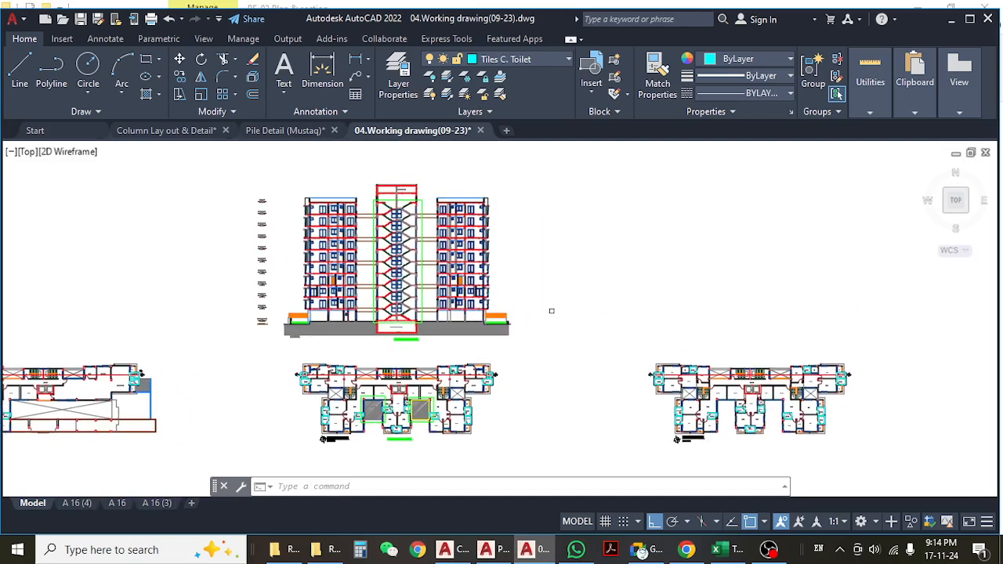
- Switch to the Pile Detail (Mustaq) drawing and examine the parking, lobby and E.G.L. levels in pile cap sections 3-3 to 5-5
left_click(284, 130)
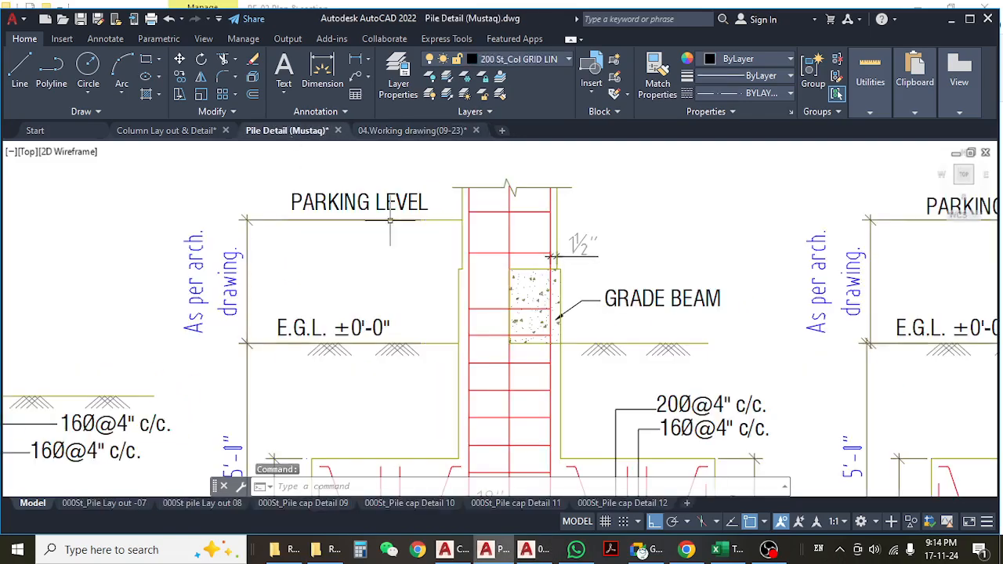
scroll(446, 243, "down", 5)
middle_click_drag(446, 243, 212, 228)
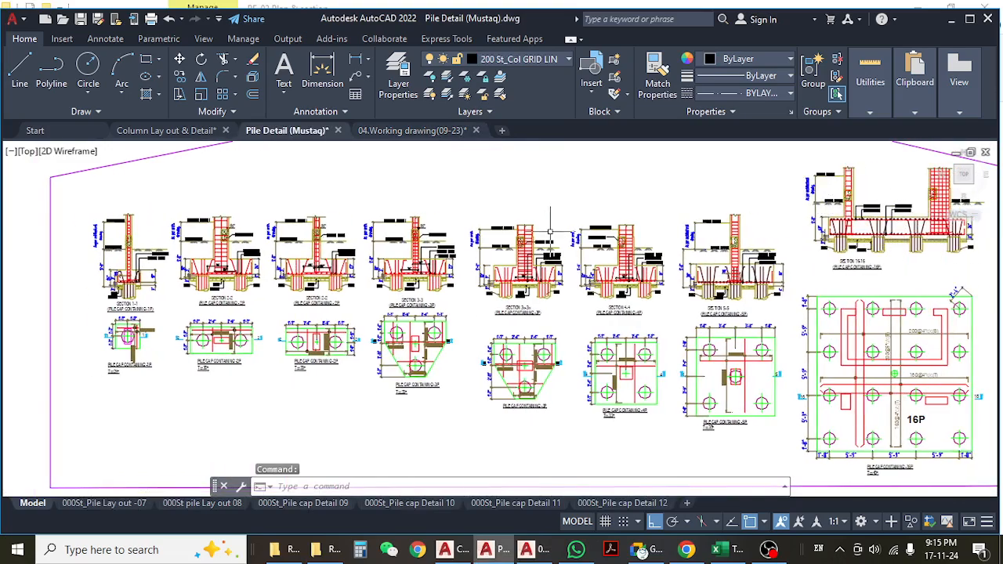
scroll(550, 232, "up", 5)
scroll(400, 306, "down", 5)
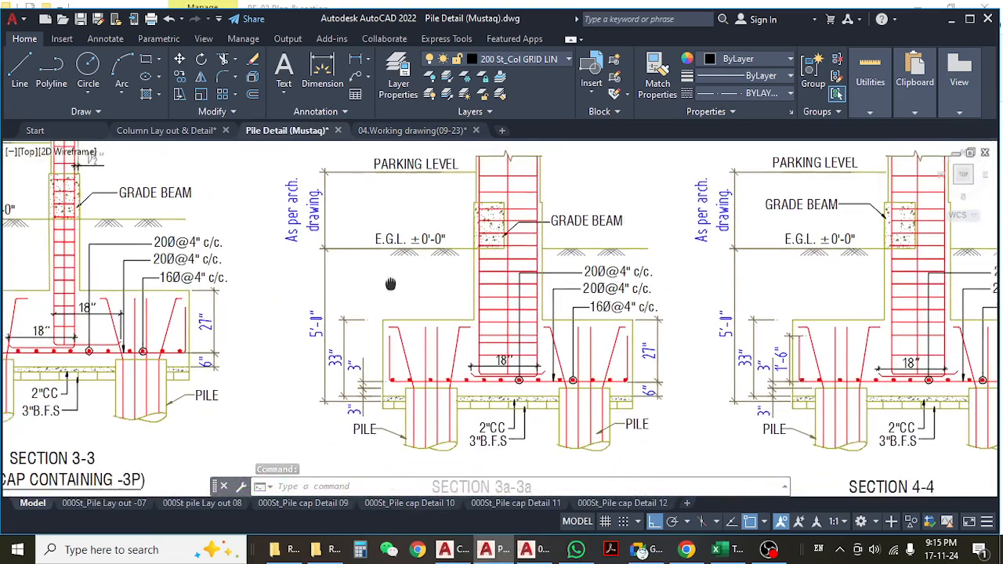
scroll(553, 295, "down", 2)
middle_click_drag(696, 307, 497, 308)
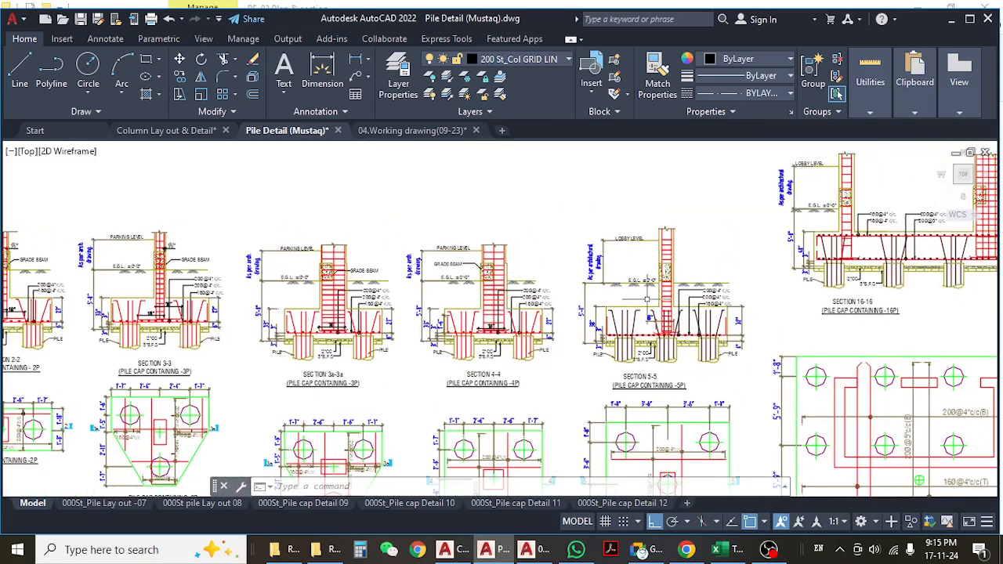
scroll(674, 287, "up", 6)
scroll(511, 287, "down", 2)
- Examine Section 16-16 of the 16-pile cap, including its lobby level, E.G.L. and cap thickness
scroll(511, 287, "down", 6)
middle_click_drag(769, 297, 697, 295)
scroll(636, 244, "up", 4)
mouse_move(610, 236)
middle_mouse_down()
mouse_move(597, 229)
mouse_move(580, 292)
middle_mouse_up()
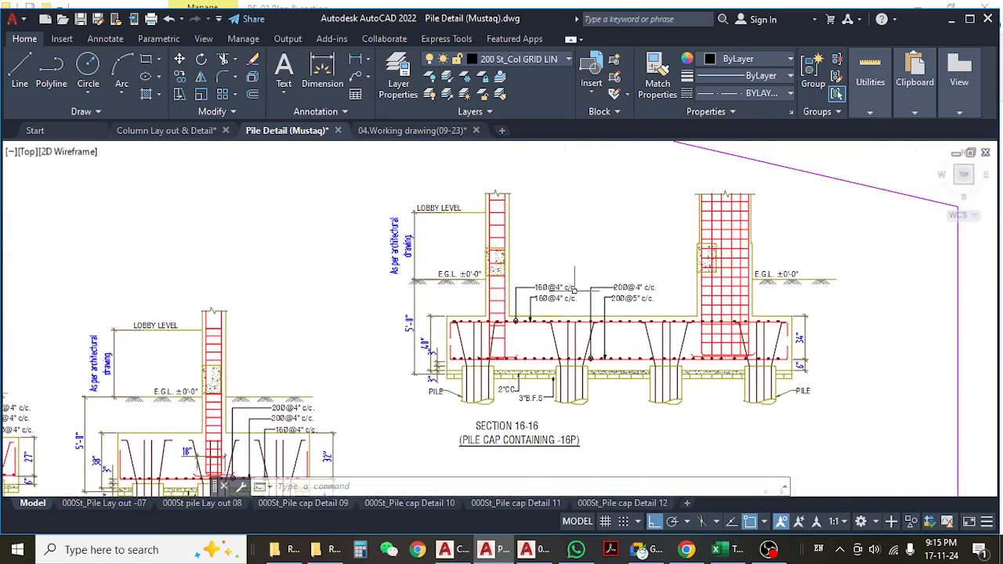
scroll(612, 239, "up", 4)
scroll(559, 270, "down", 5)
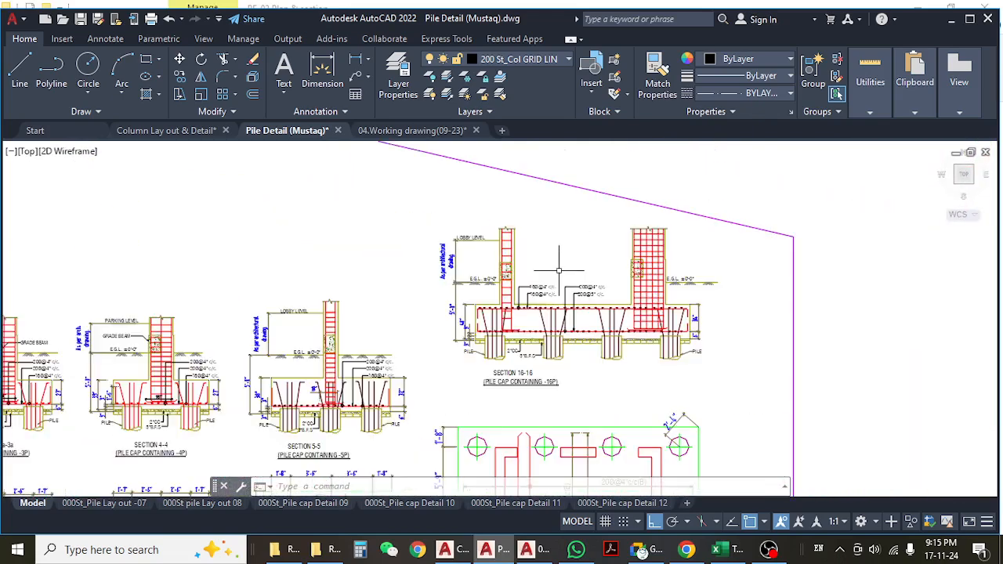
- Measure the vertical distance from E.G.L. to the top of the pile cap in Section 16-16, without placing the dimension
scroll(493, 290, "up", 6)
key("Escape")
key("Escape")
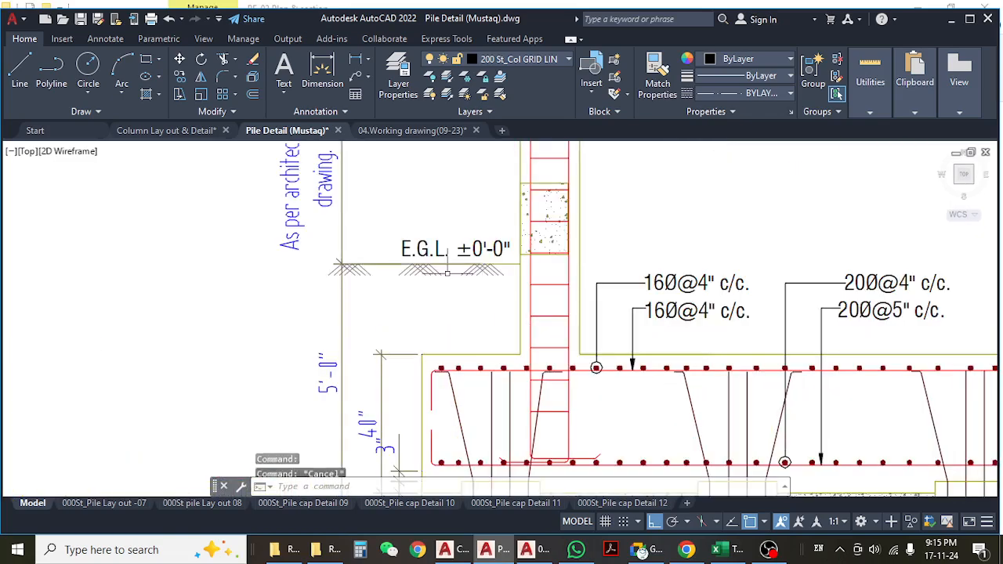
type("dli")
key("Return")
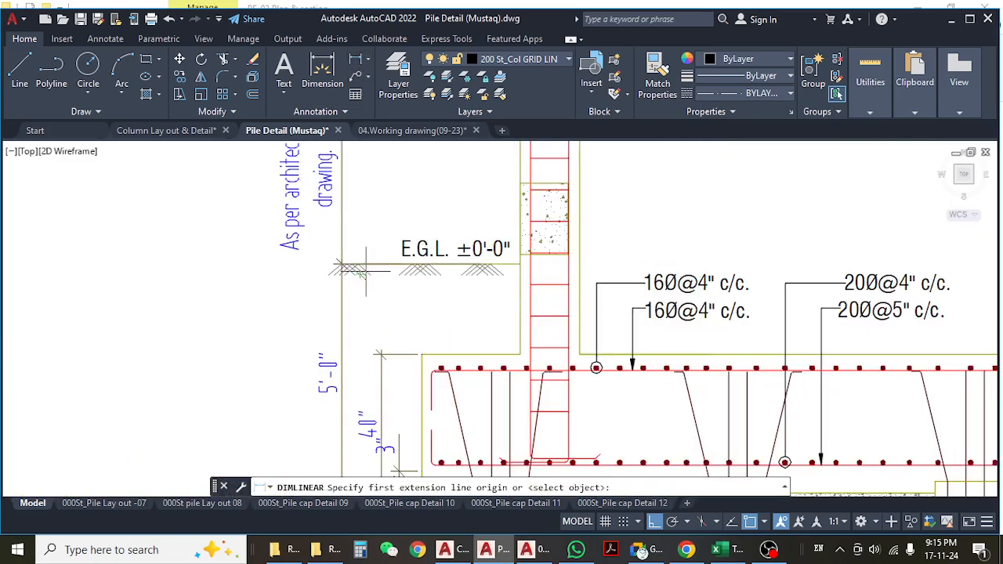
left_click(368, 267)
mouse_move(389, 355)
middle_mouse_down()
mouse_move(428, 285)
mouse_move(406, 273)
middle_mouse_up()
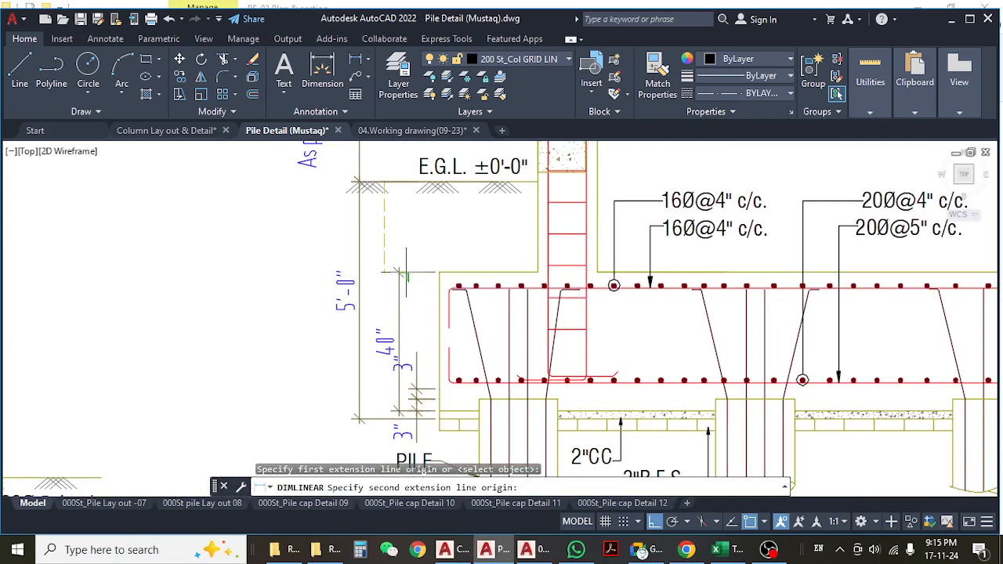
left_click(440, 272)
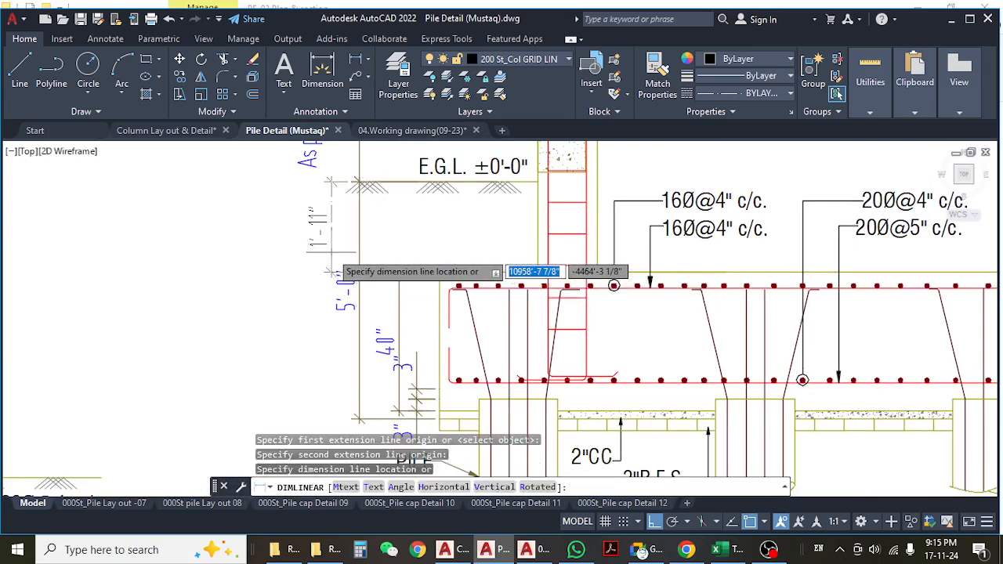
key("Escape")
- Examine the wide wall and E.G.L. line above the pile cap at the far end of Section 16-16
scroll(345, 264, "down", 5)
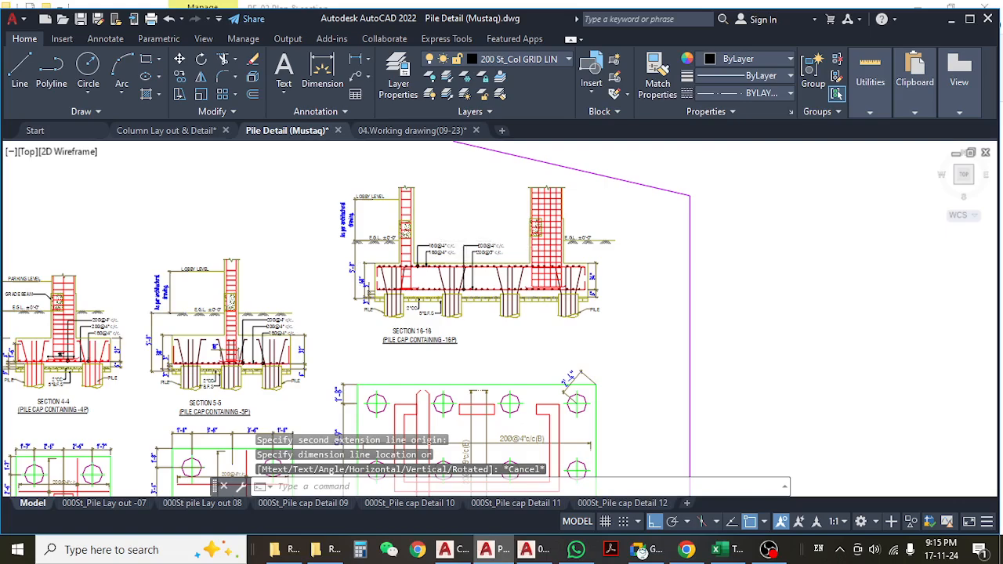
scroll(617, 237, "up", 5)
middle_click_drag(684, 243, 713, 297)
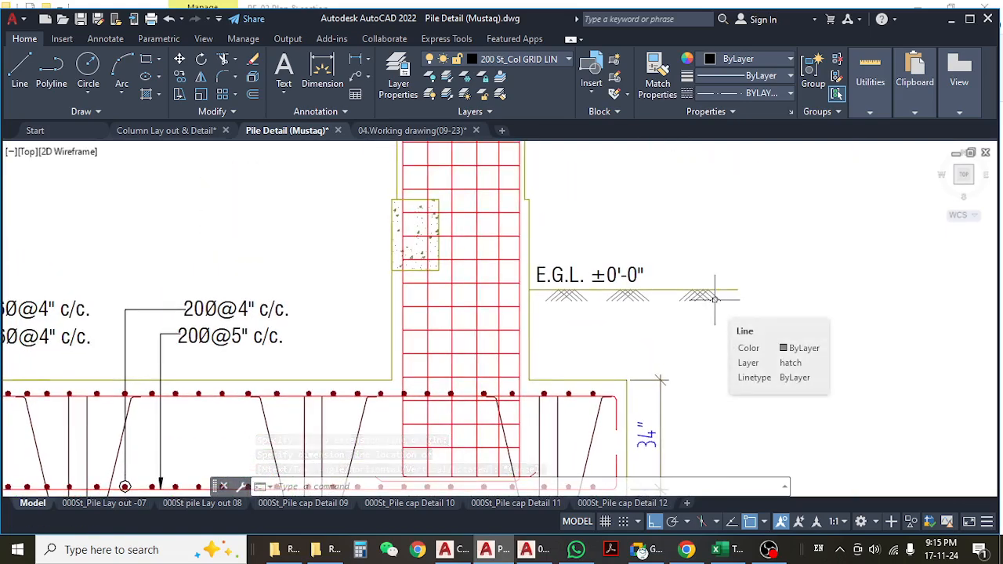
scroll(715, 298, "down", 5)
scroll(460, 242, "down", 10)
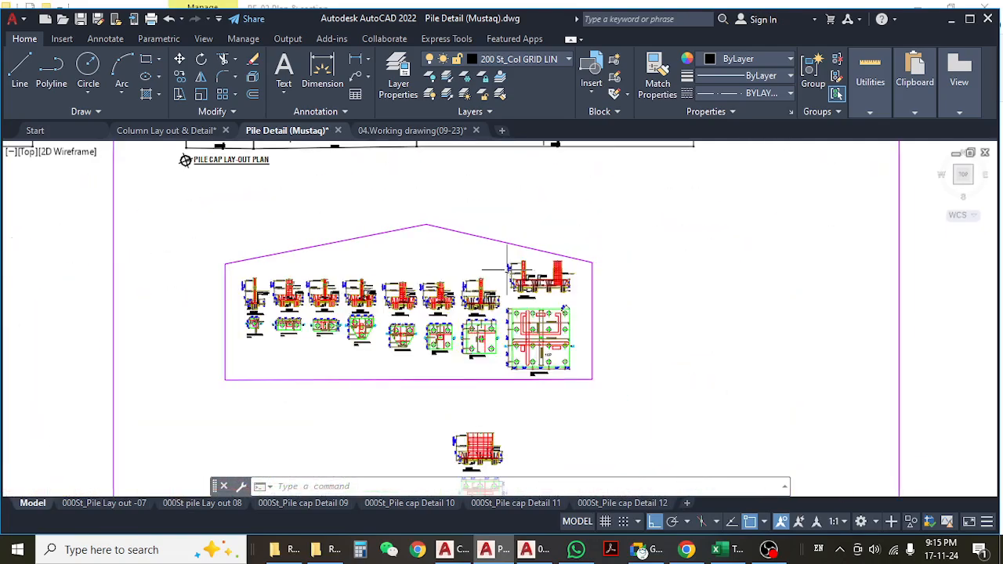
- Examine the pile cap lay-out plan around the UGWR and the dimensioned pile cap outlines beside it
scroll(426, 315, "up", 10)
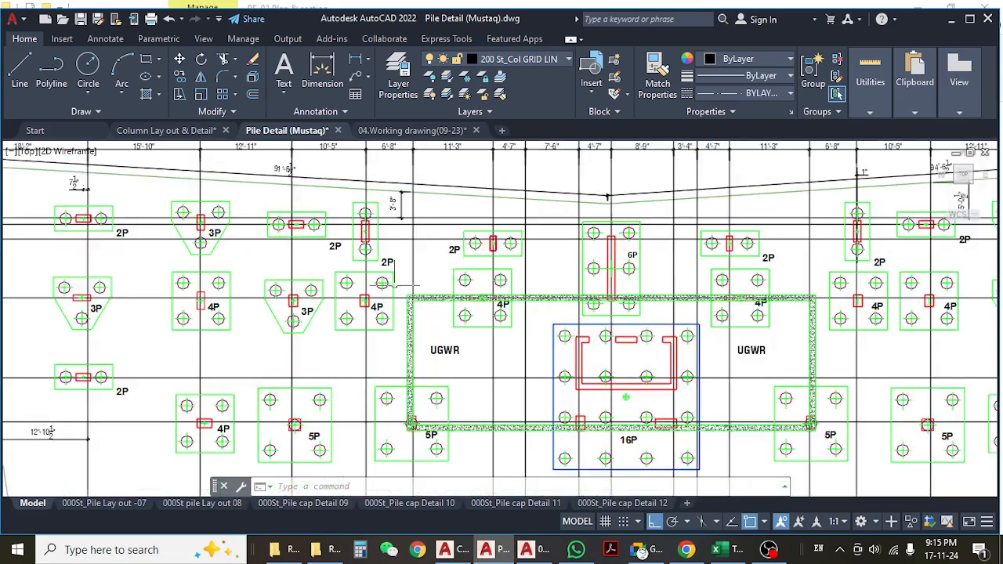
scroll(467, 296, "down", 5)
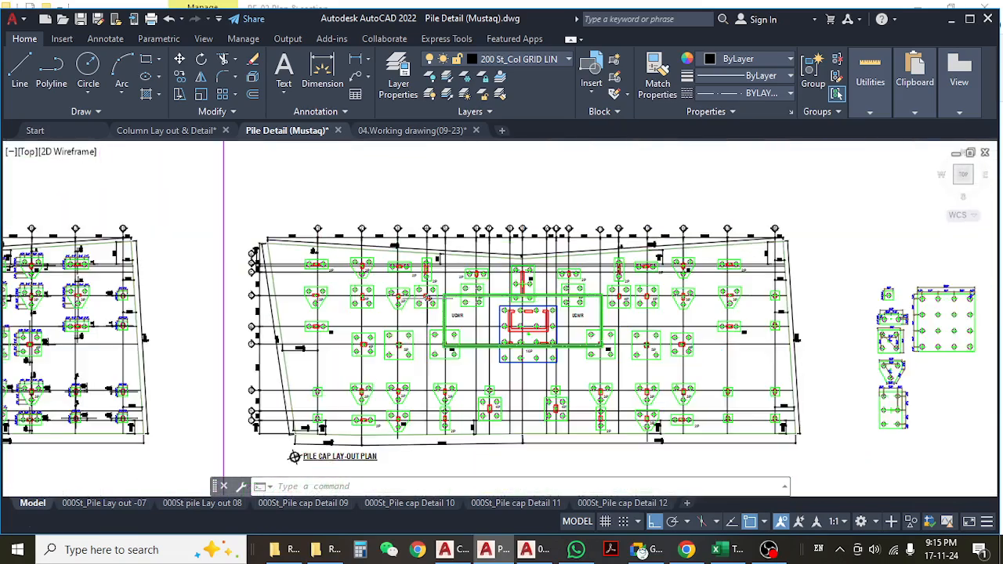
middle_click_drag(340, 386, 326, 333)
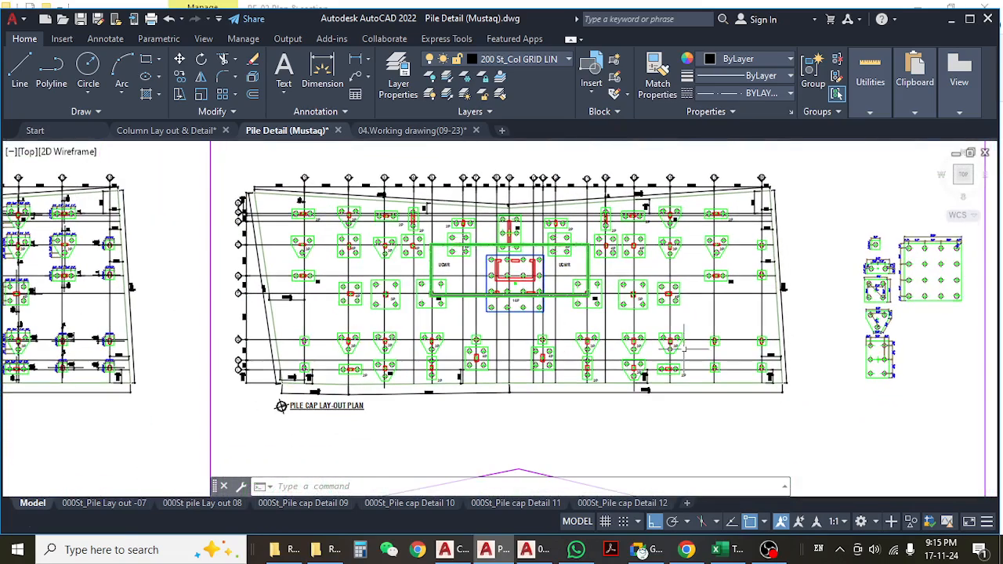
scroll(869, 273, "up", 6)
middle_click_drag(872, 276, 491, 333)
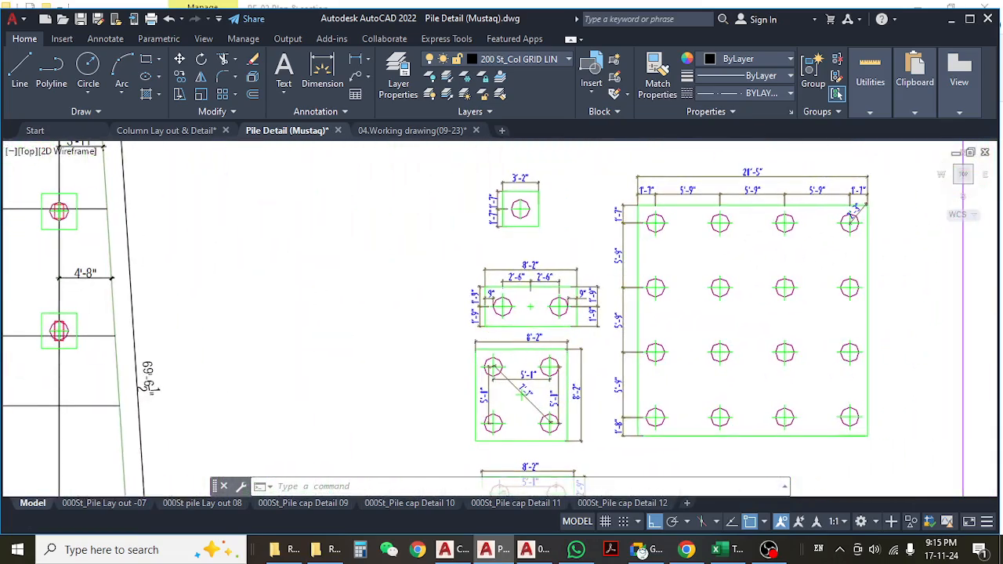
- Examine the long sections of the piles, including the EGL, concrete to be broken and cut-off level
scroll(544, 308, "down", 8)
mouse_move(290, 340)
middle_mouse_down()
mouse_move(358, 340)
mouse_move(433, 437)
middle_mouse_up()
scroll(482, 255, "up", 9)
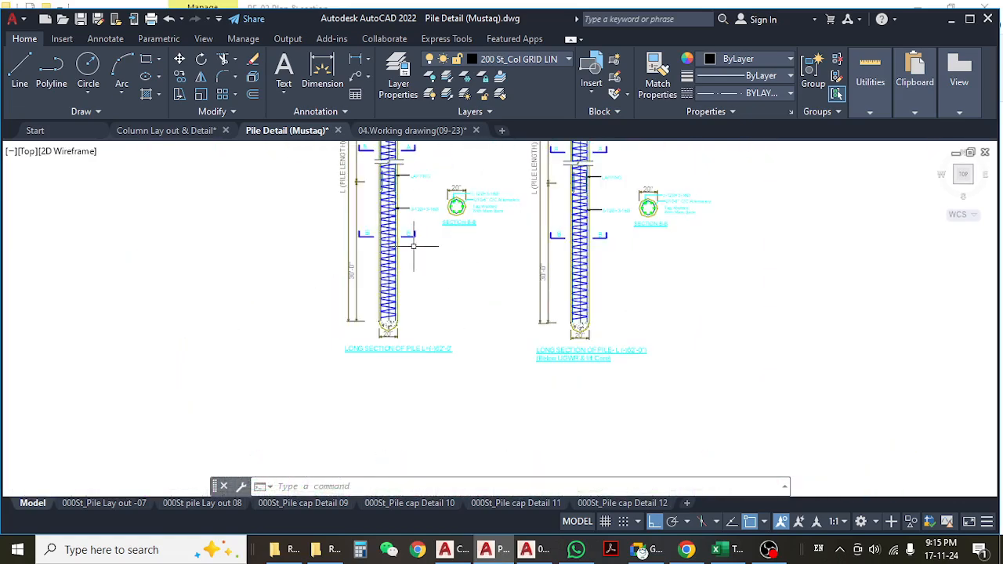
mouse_move(467, 252)
middle_mouse_down()
mouse_move(454, 278)
mouse_move(468, 289)
middle_mouse_up()
scroll(470, 251, "down", 3)
scroll(460, 294, "up", 4)
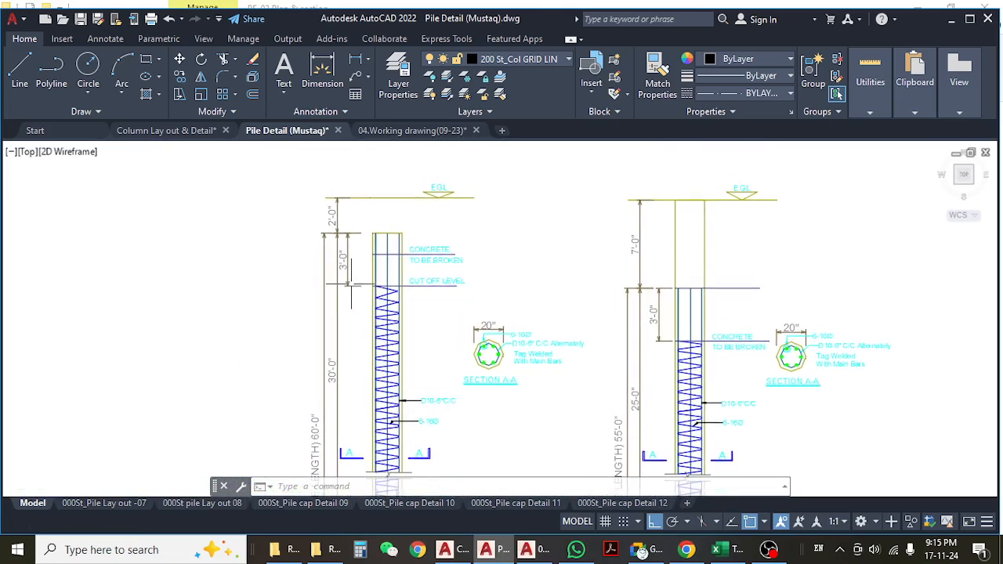
scroll(351, 282, "up", 2)
middle_click_drag(362, 252, 374, 324)
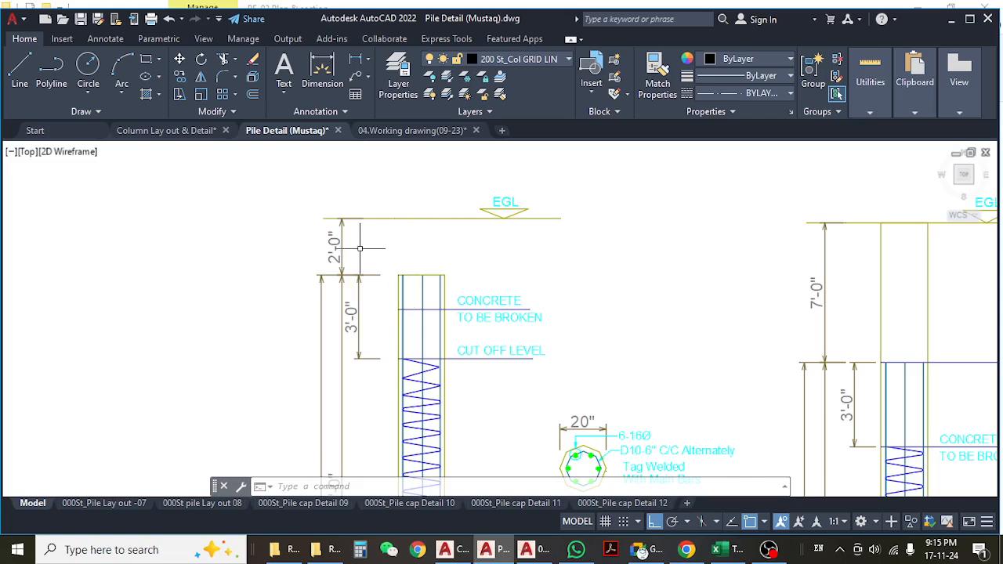
- Compare the depths below EGL and the concrete to be broken at the tops of the two pile long sections
middle_click_drag(369, 358, 381, 297)
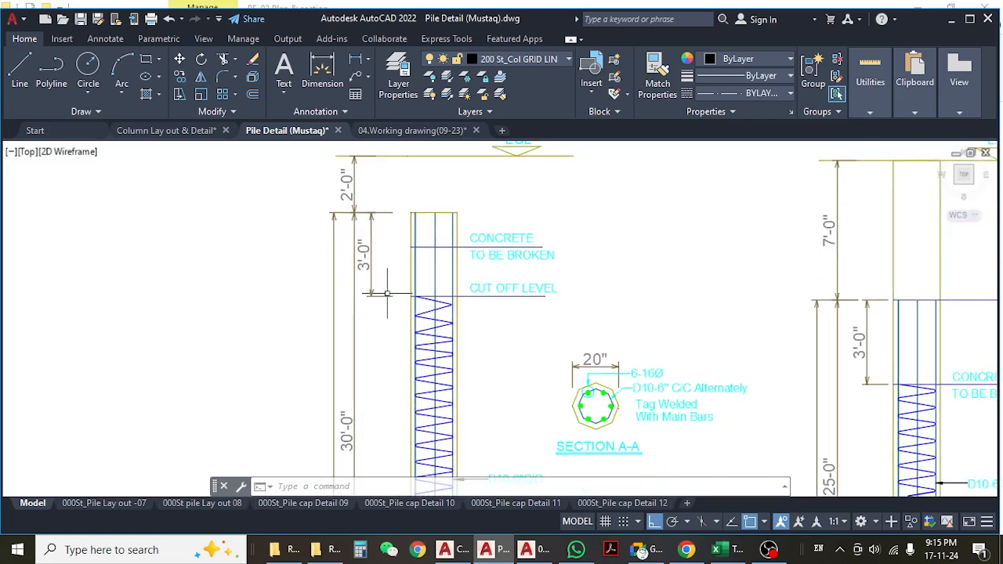
scroll(386, 293, "down", 5)
scroll(508, 277, "up", 5)
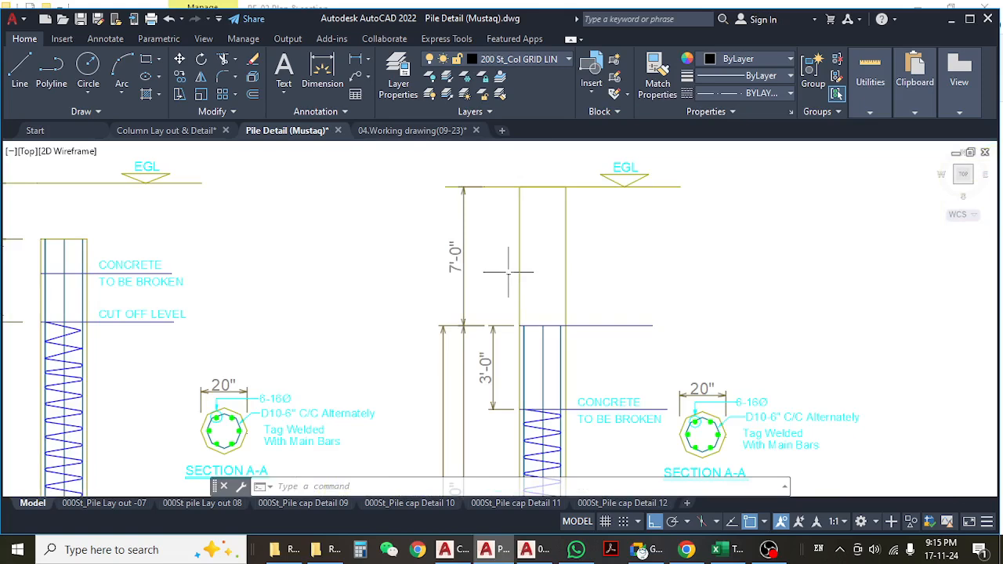
middle_click_drag(510, 383, 509, 310)
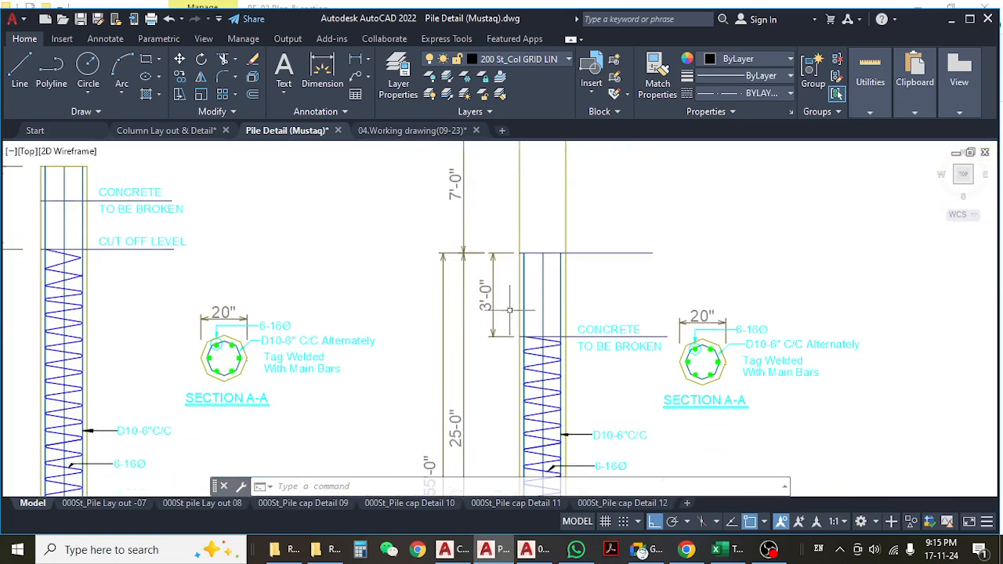
middle_click_drag(504, 272, 503, 307)
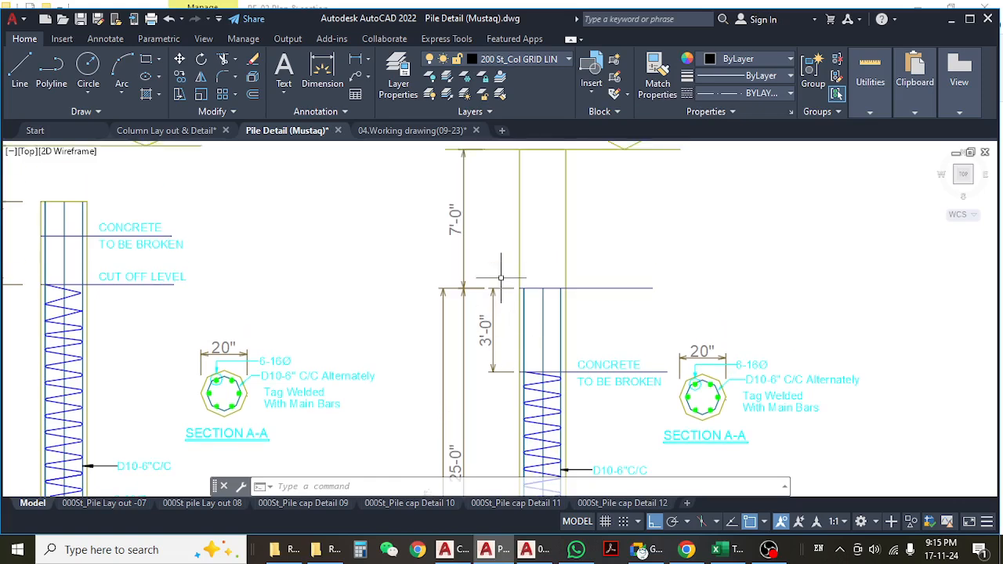
scroll(501, 277, "down", 2)
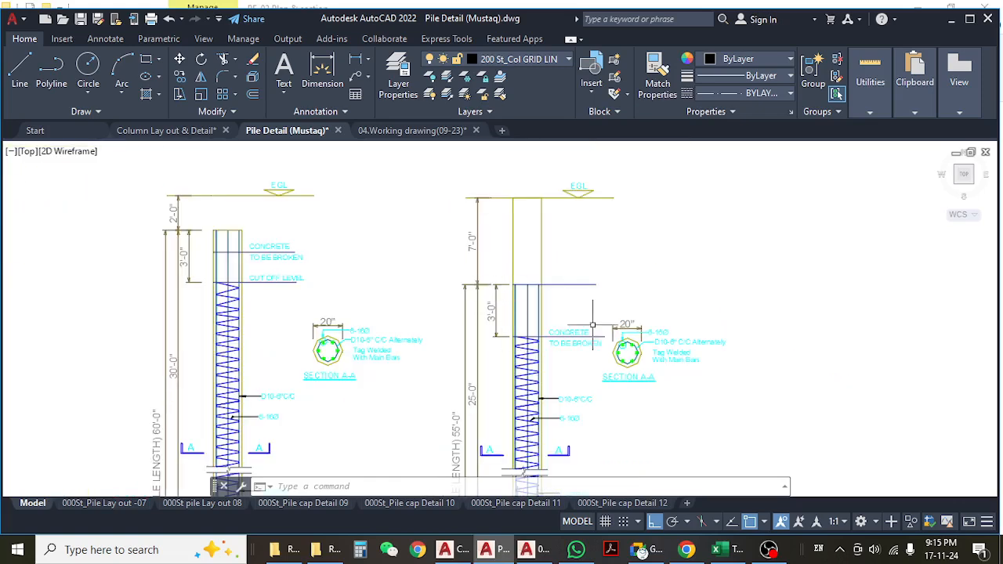
middle_click_drag(592, 325, 602, 303)
scroll(602, 302, "down", 2)
scroll(602, 306, "down", 4)
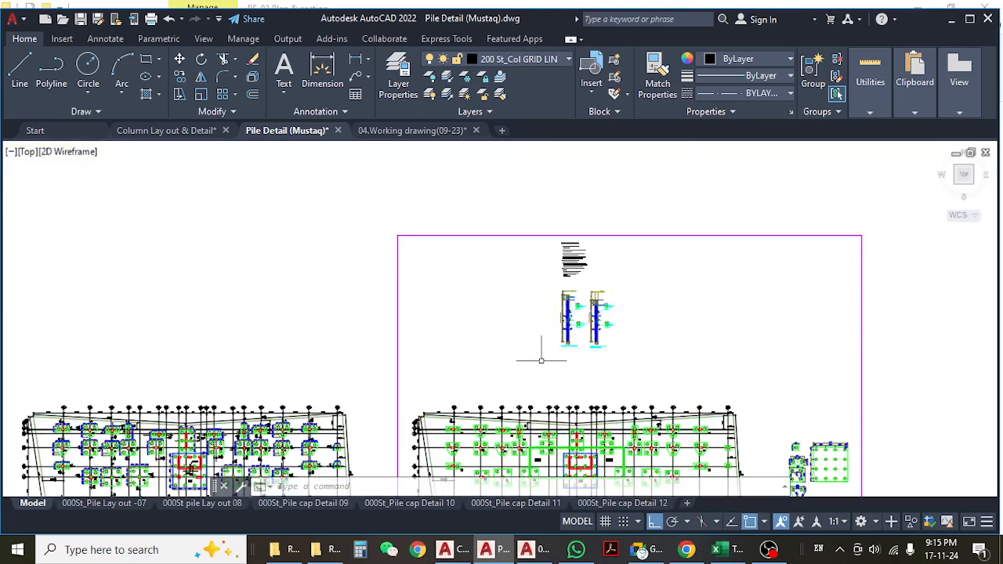
- Examine the row of pile cap sections and plans for the 2P to 5P caps below the pile cap lay-out plan
middle_click_drag(524, 329, 524, 212)
middle_click_drag(506, 389, 507, 260)
middle_click_drag(505, 419, 505, 345)
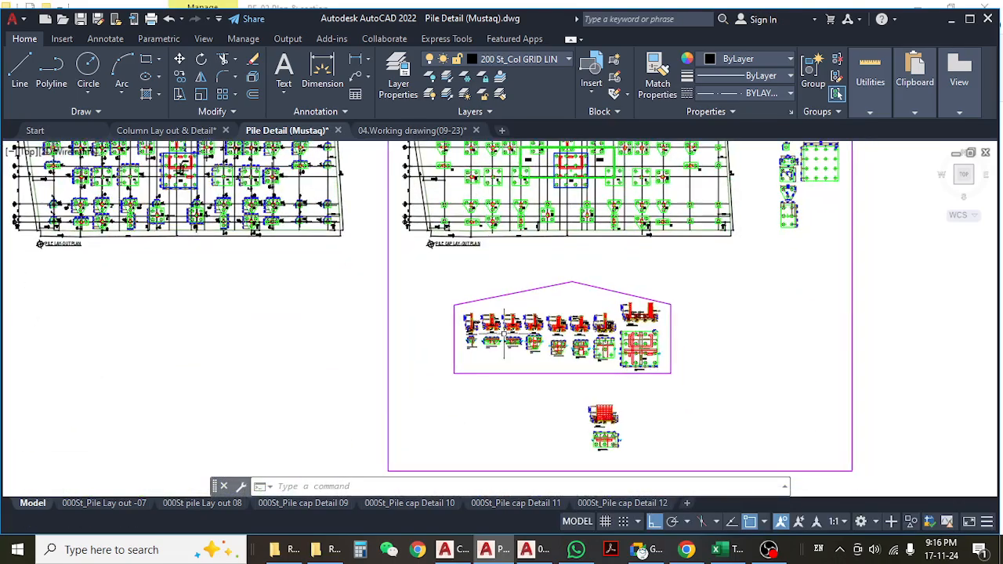
scroll(533, 344, "up", 7)
scroll(656, 318, "up", 4)
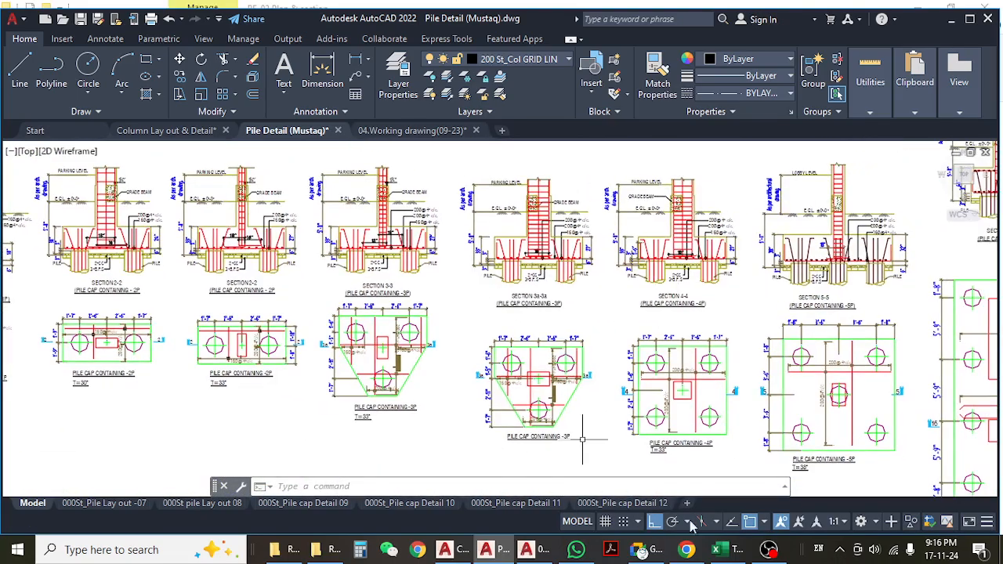
- Switch to the Excel estimate and review the pedestal heights down to SW 02 and Lift share wall in the Mason sheet
left_click(717, 550)
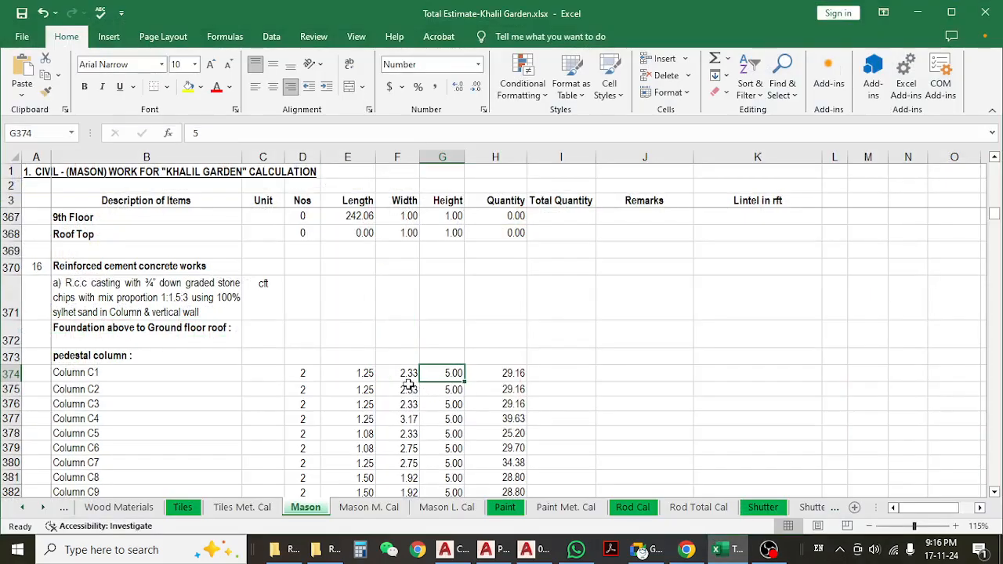
scroll(447, 405, "down", 11)
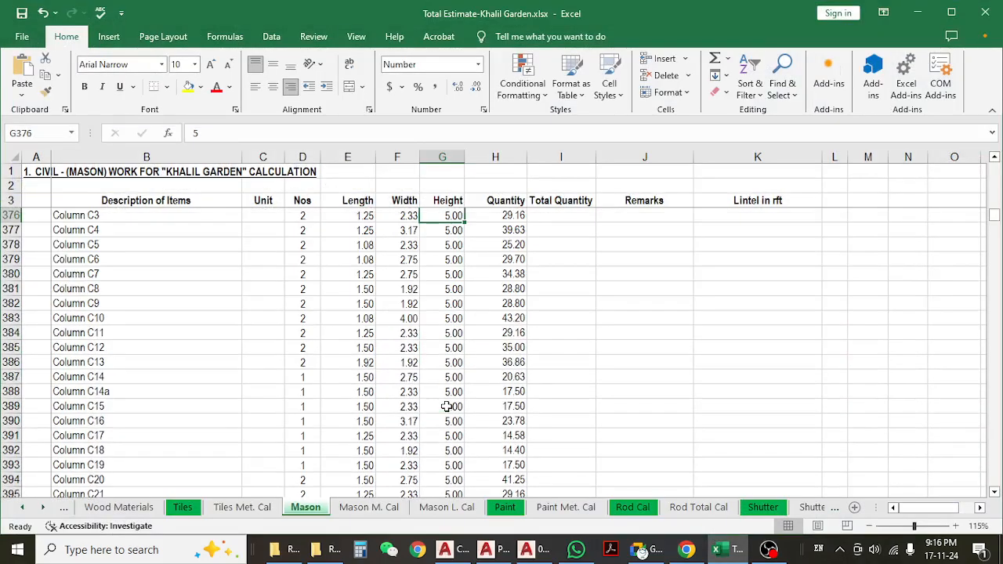
scroll(447, 405, "up", 1)
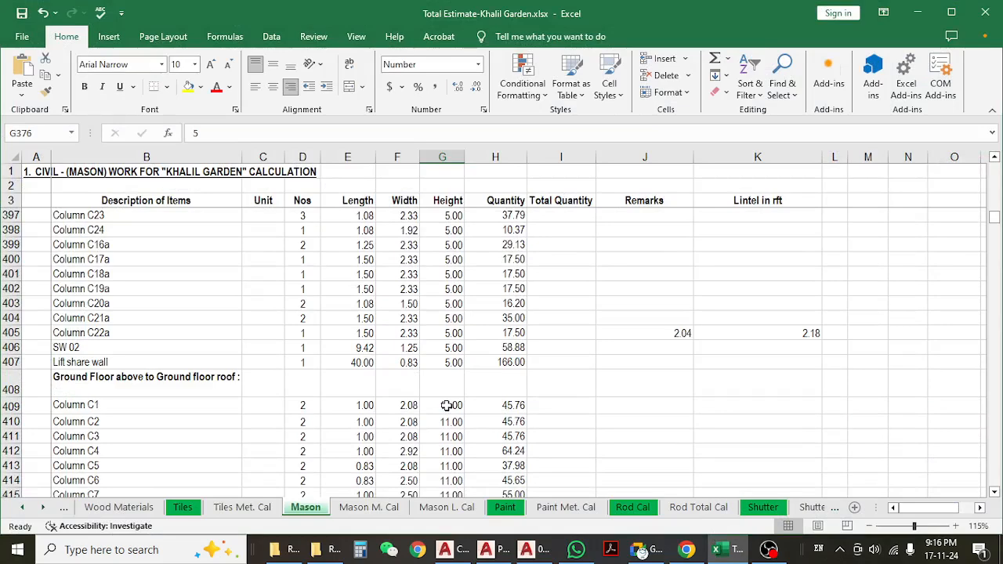
scroll(447, 405, "up", 1)
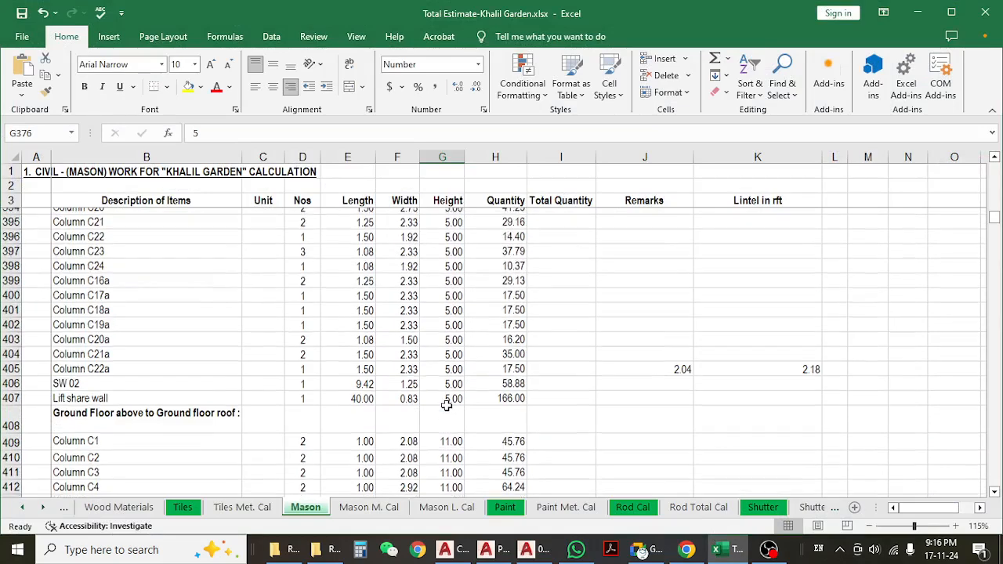
scroll(447, 405, "up", 3)
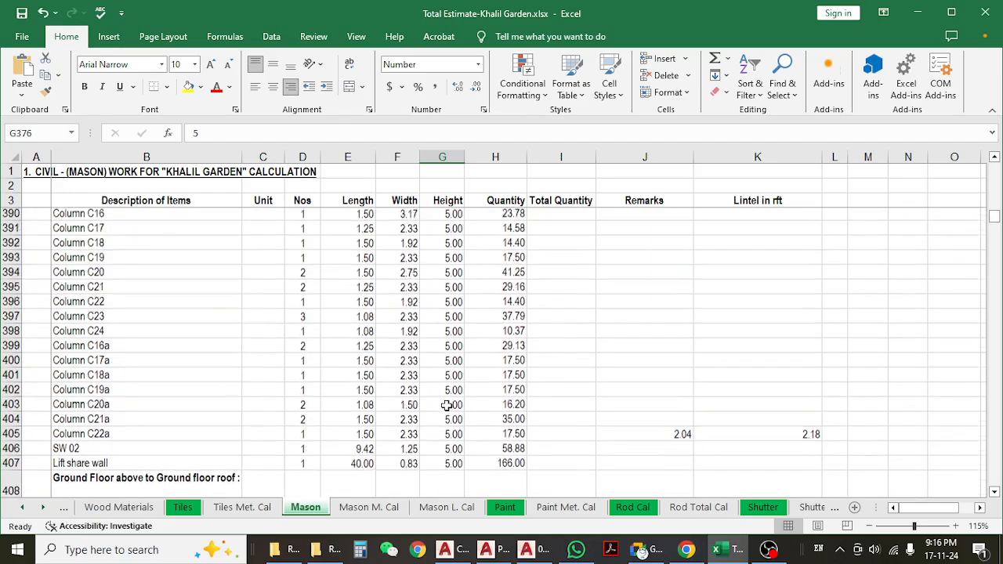
scroll(447, 405, "down", 4)
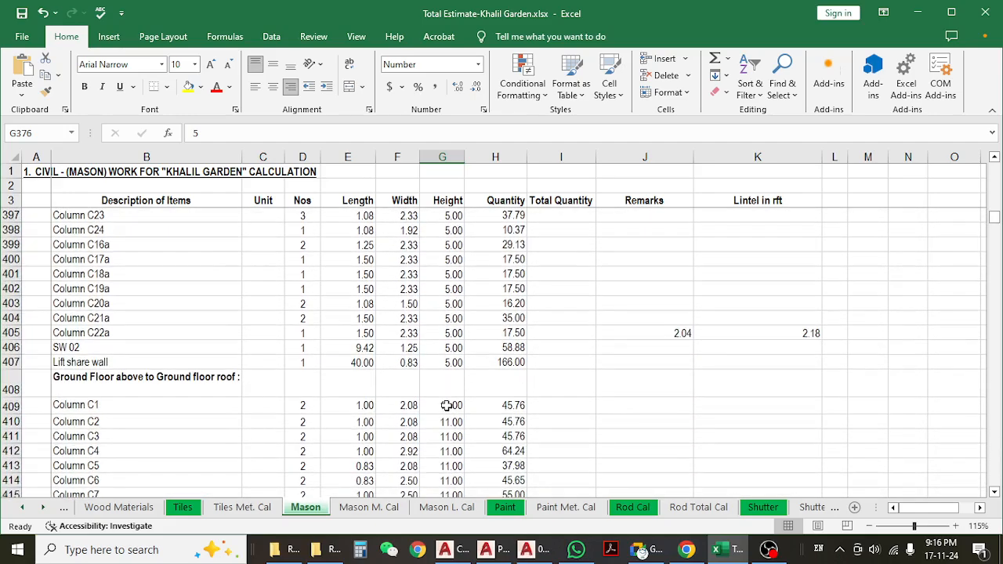
scroll(447, 405, "up", 1)
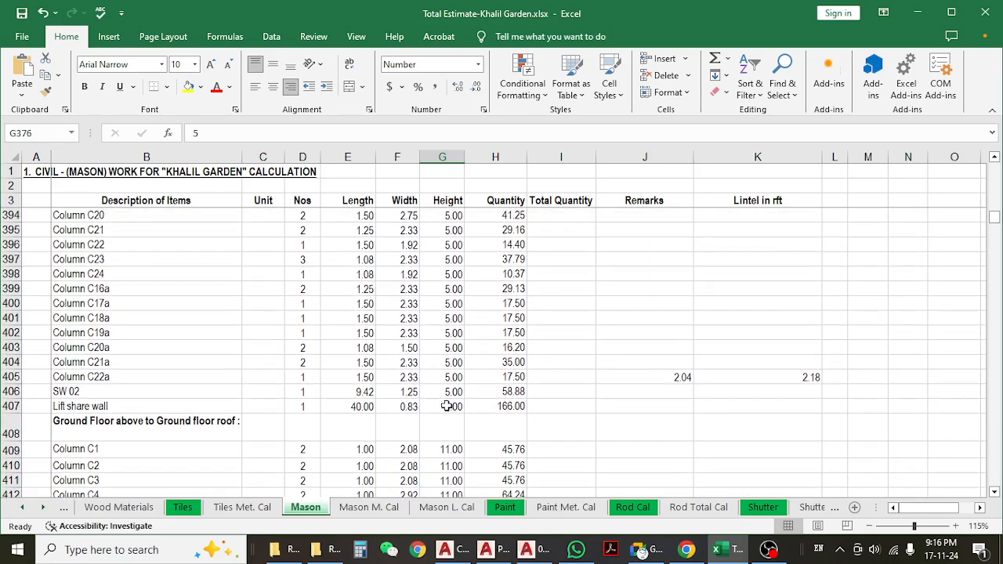
- Return to the AutoCAD pile details and examine the E.G.L., grade beam and pile cap levels in the two 2-2 sections
left_click(917, 13)
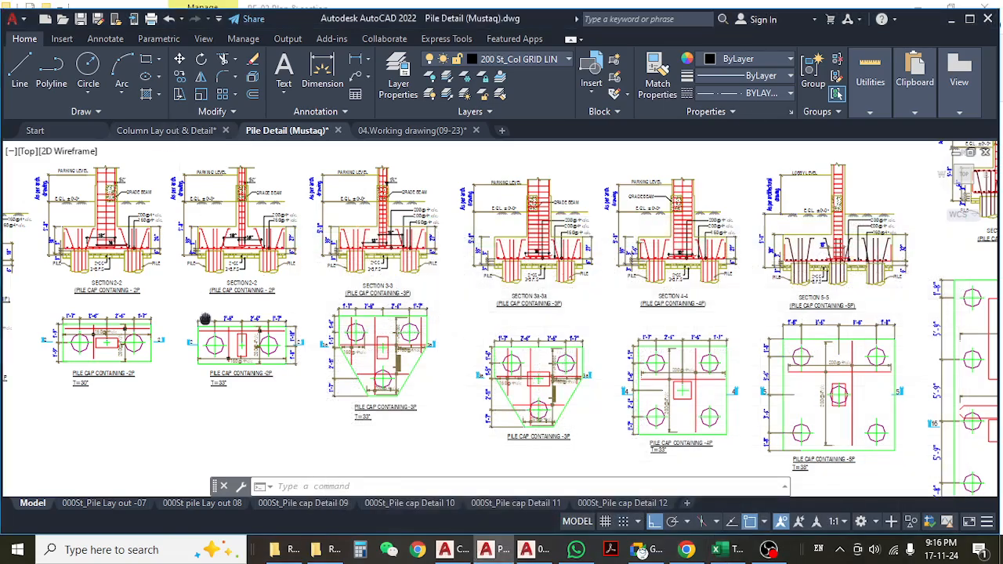
middle_click_drag(205, 319, 357, 336)
scroll(317, 264, "up", 4)
middle_click_drag(353, 231, 450, 298)
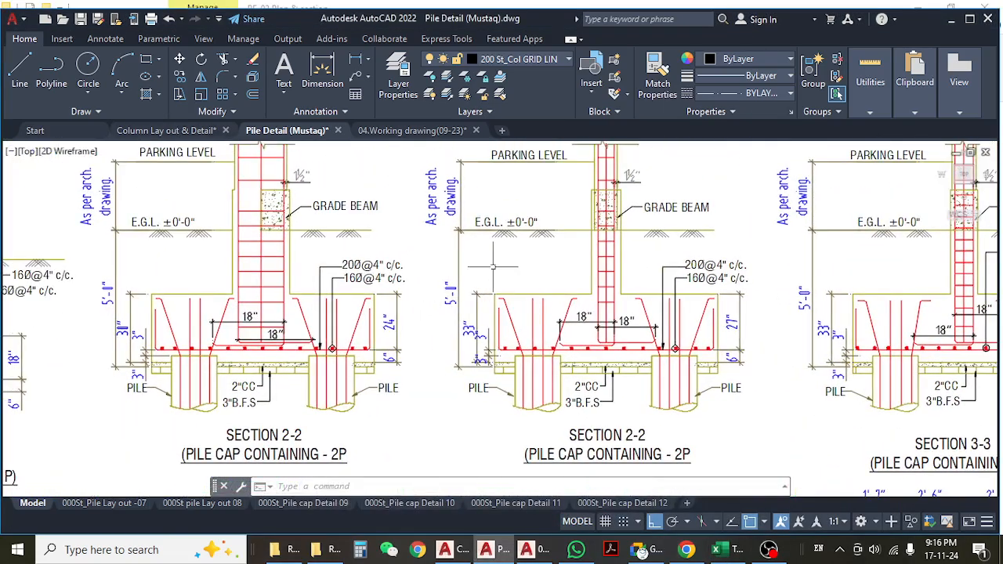
middle_click_drag(493, 267, 347, 298)
scroll(420, 258, "up", 2)
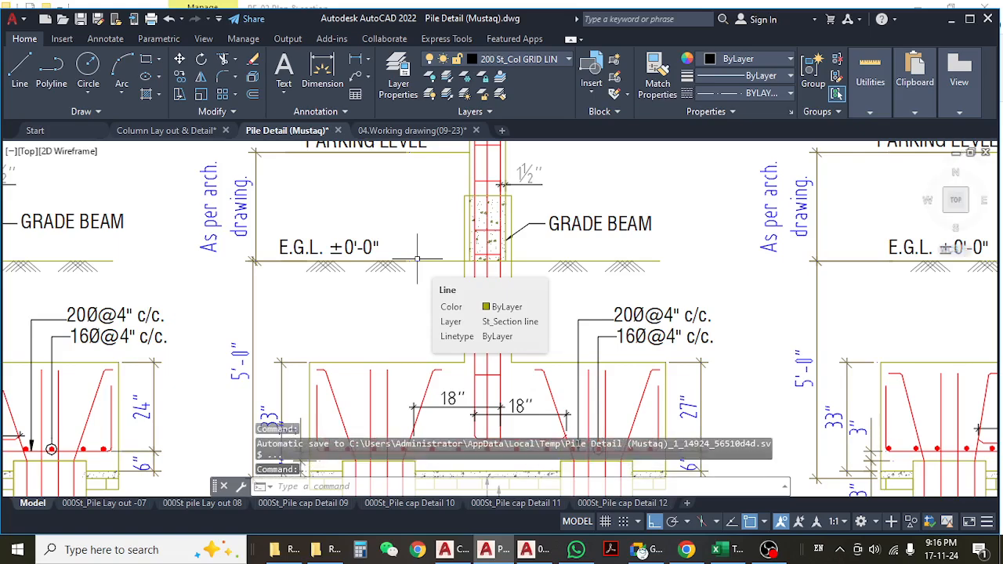
- Measure the pedestal height from the enlarged part's top beside the grade beam to the pile cap top in the second Section 2-2, without placing the dimension
mouse_move(504, 307)
middle_mouse_down()
mouse_move(423, 343)
mouse_move(452, 315)
middle_mouse_up()
left_click(355, 59)
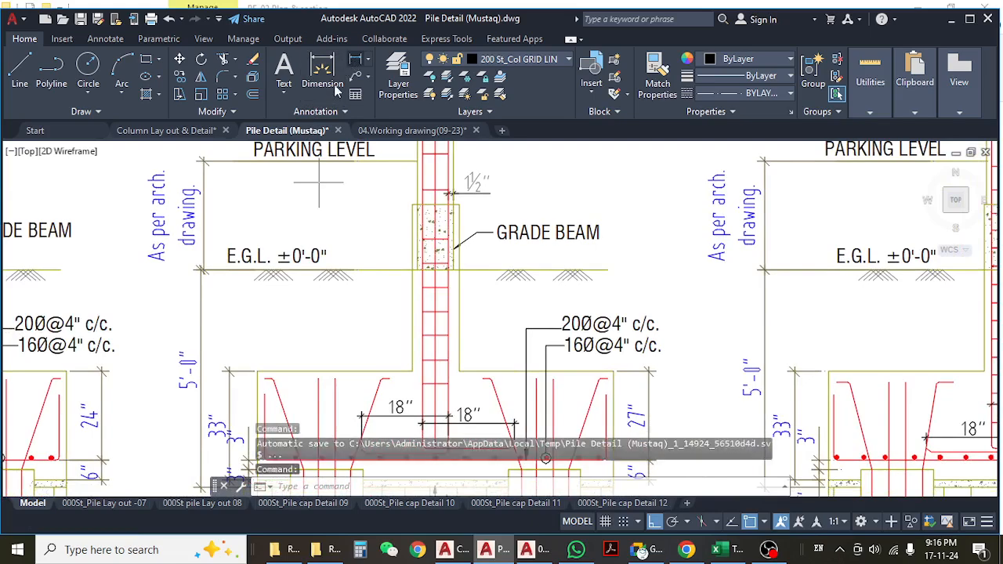
scroll(406, 220, "up", 4)
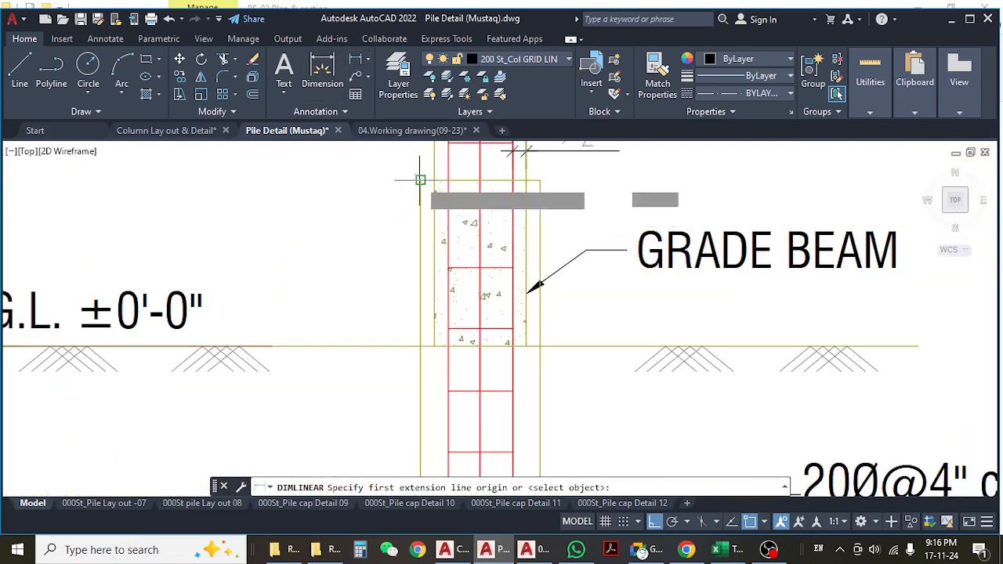
left_click(420, 182)
scroll(421, 182, "down", 4)
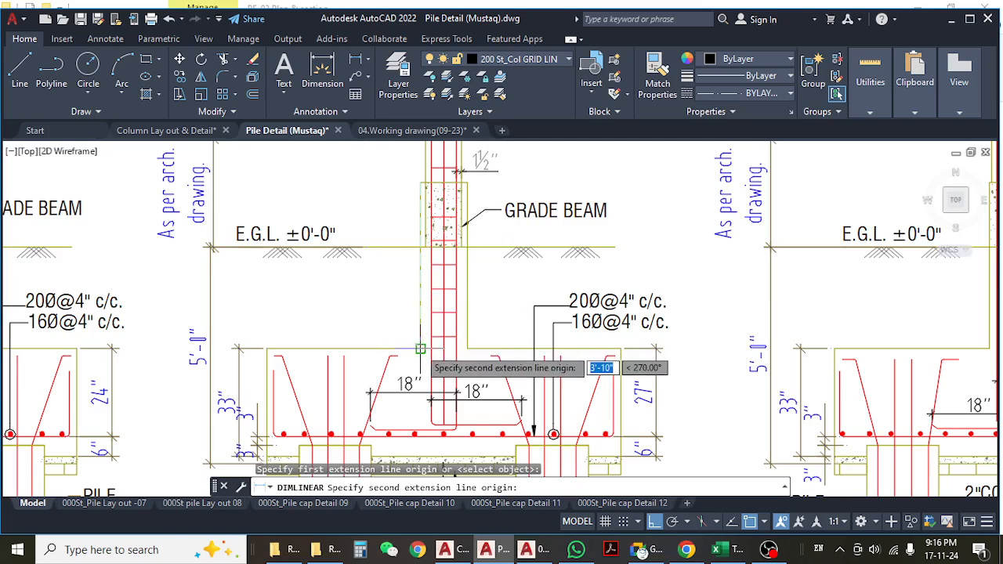
left_click(421, 347)
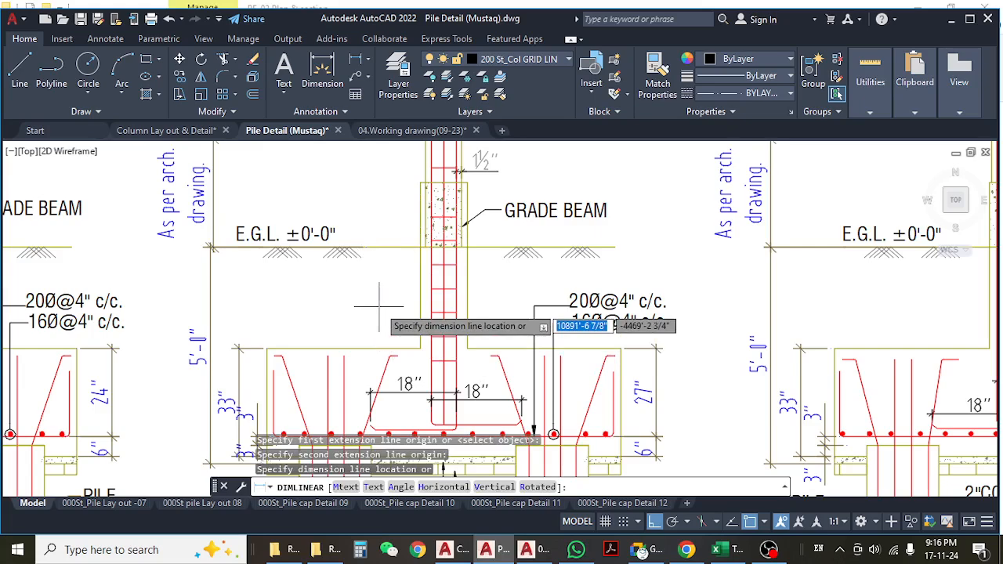
scroll(379, 307, "down", 2)
scroll(379, 306, "up", 3)
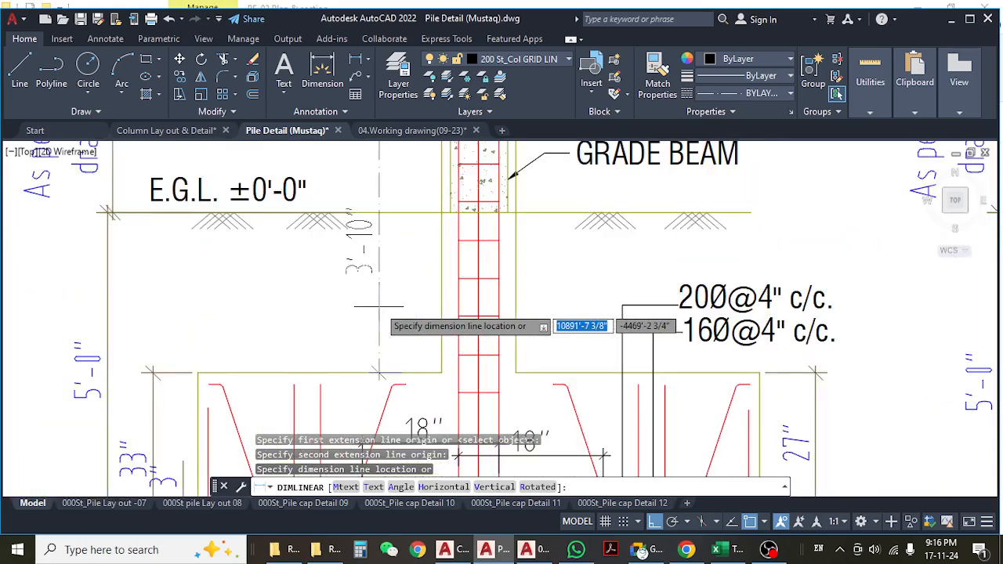
scroll(380, 307, "down", 3)
key("Escape")
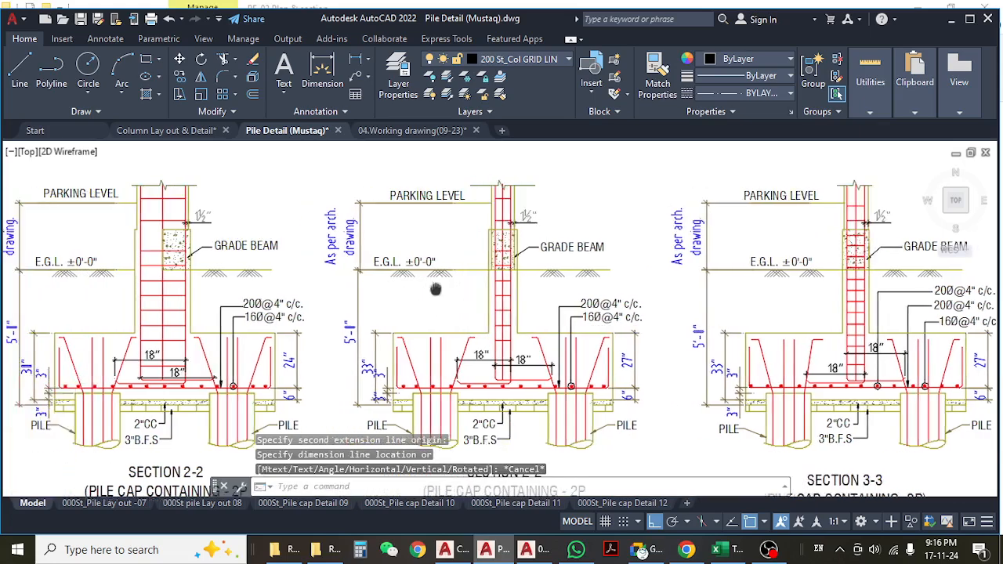
- Switch to the Excel estimate and check the pedestal column heights from Column C1 onward in the Mason sheet
mouse_move(459, 280)
middle_mouse_down()
mouse_move(535, 288)
mouse_move(406, 281)
middle_mouse_up()
middle_click_drag(598, 444, 537, 424)
left_click(718, 551)
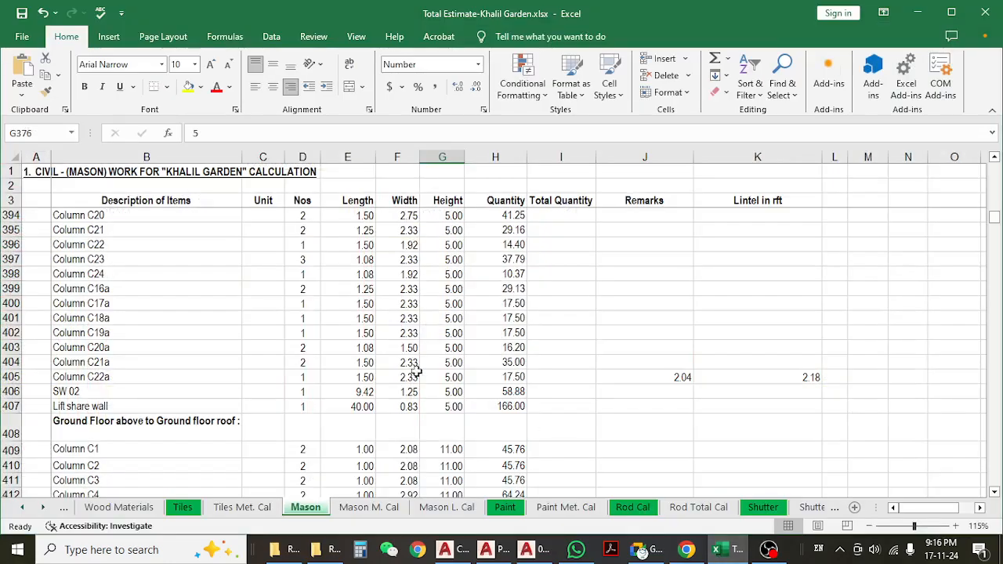
scroll(415, 373, "up", 7)
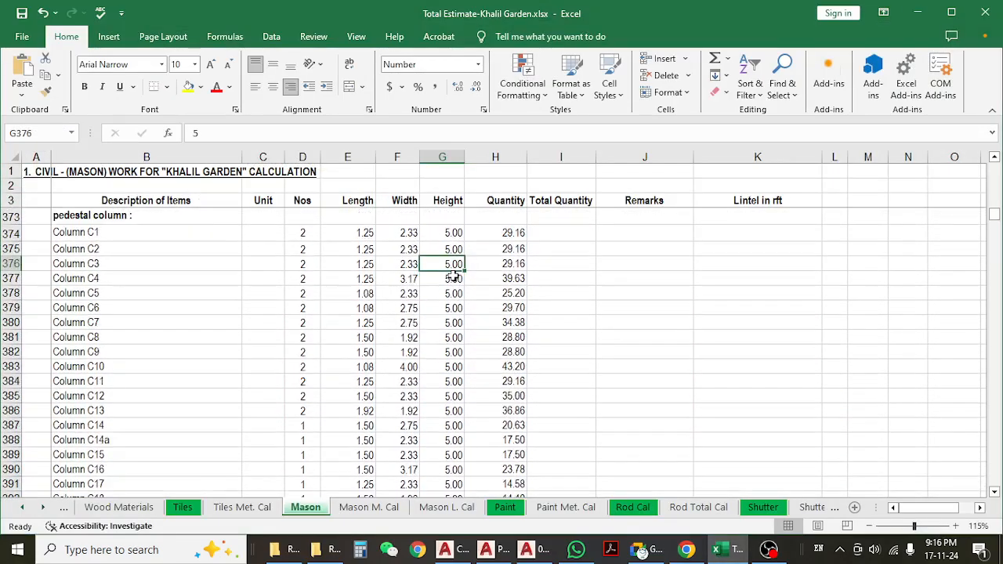
scroll(454, 276, "up", 1)
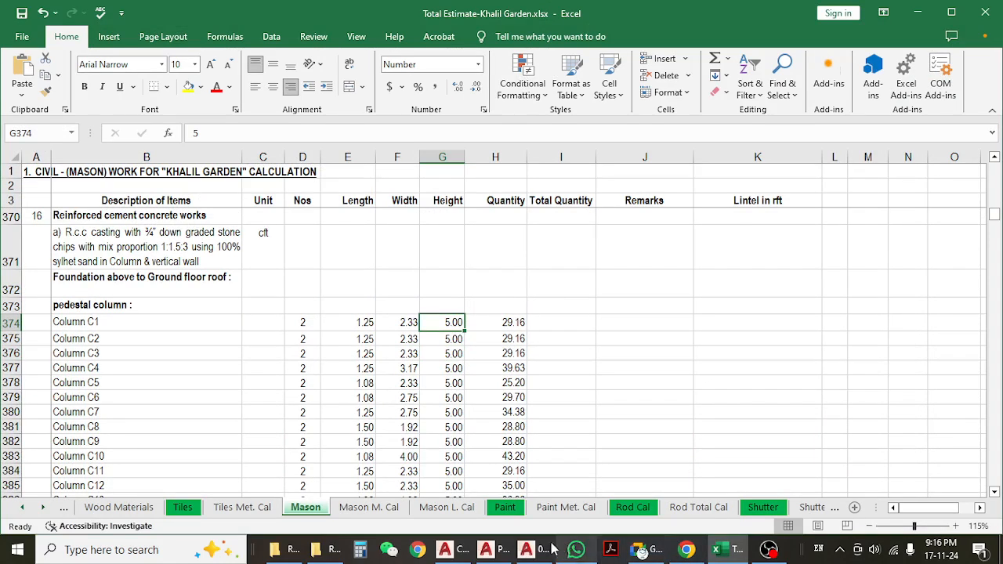
- Return to the AutoCAD pile details and remeasure the pedestal height above the pile cap in the second Section 2-2, without placing the dimension
left_click(503, 551)
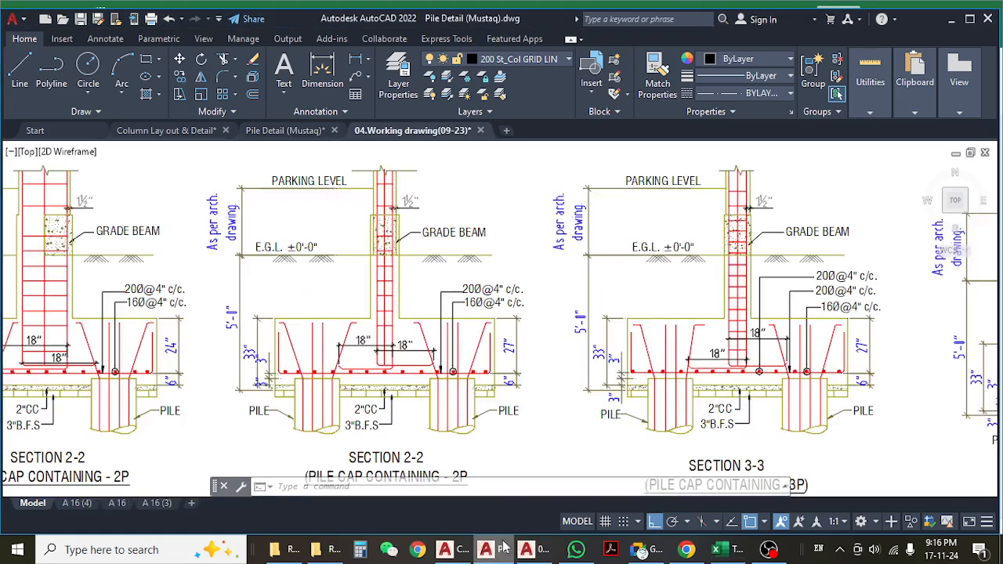
left_click(355, 60)
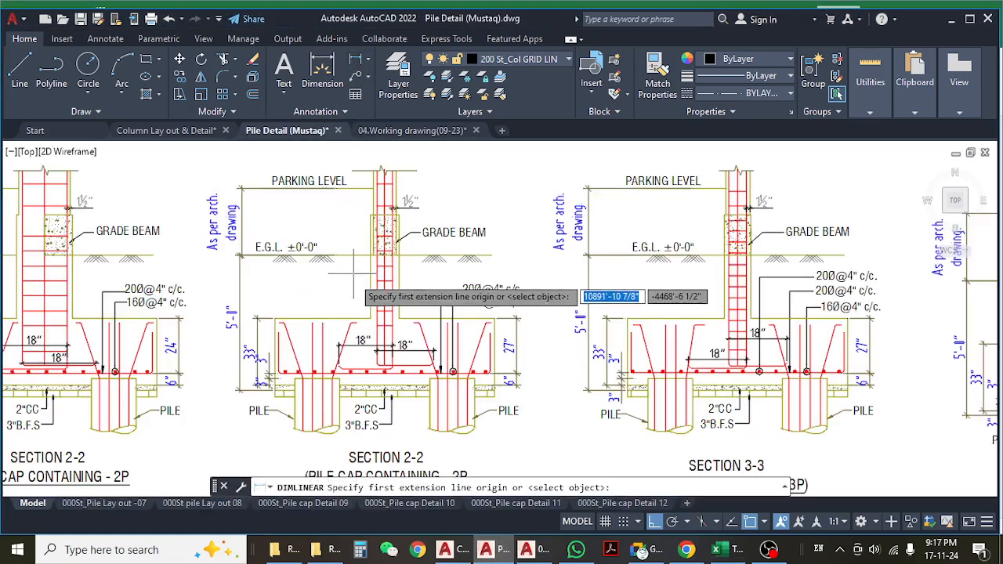
scroll(362, 263, "up", 5)
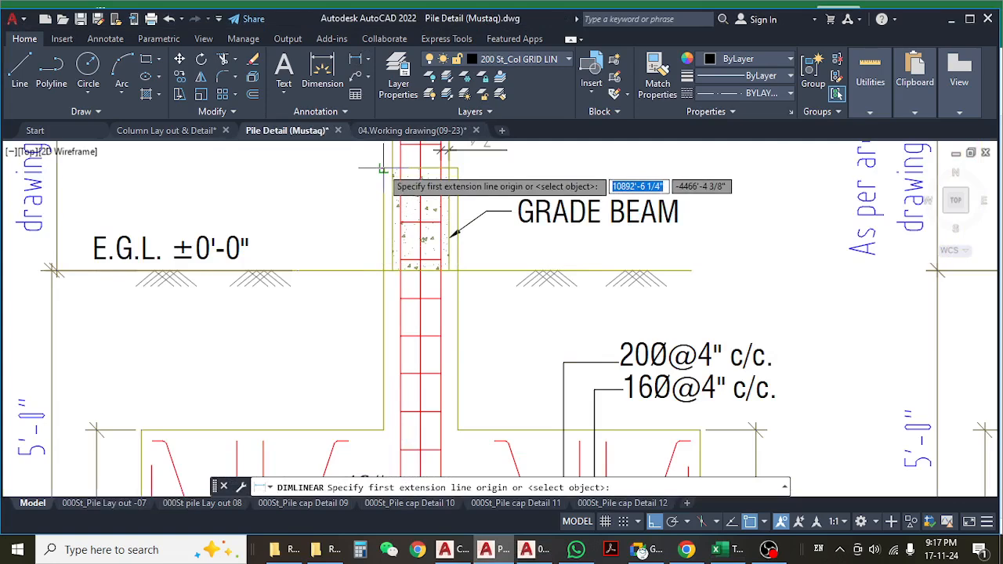
left_click(384, 168)
left_click(383, 430)
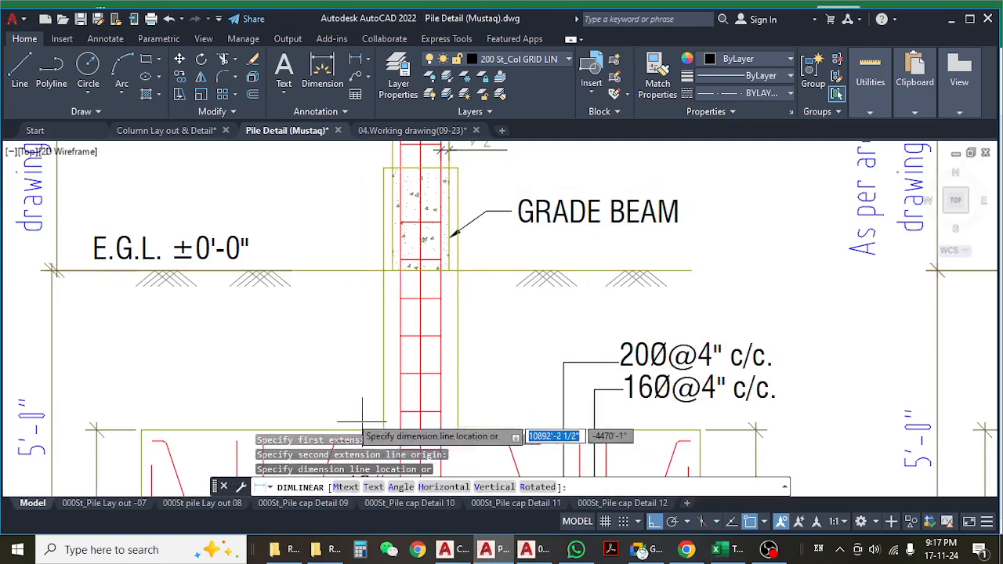
key("Escape")
- Examine the whole pile cap lay-out plan, including the 1P to 16P caps, grid lines and UGWR
scroll(436, 227, "down", 8)
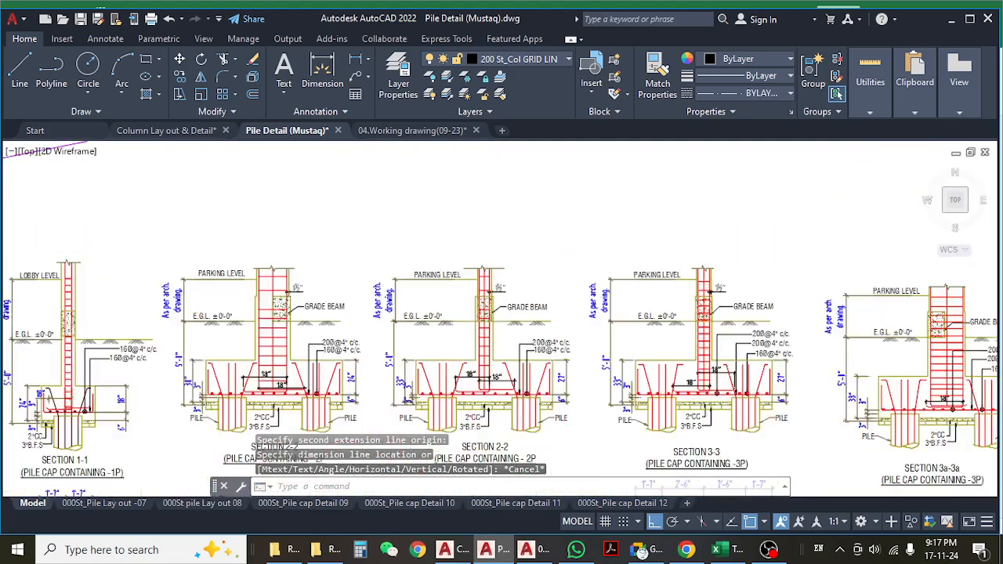
middle_click_drag(436, 228, 408, 403)
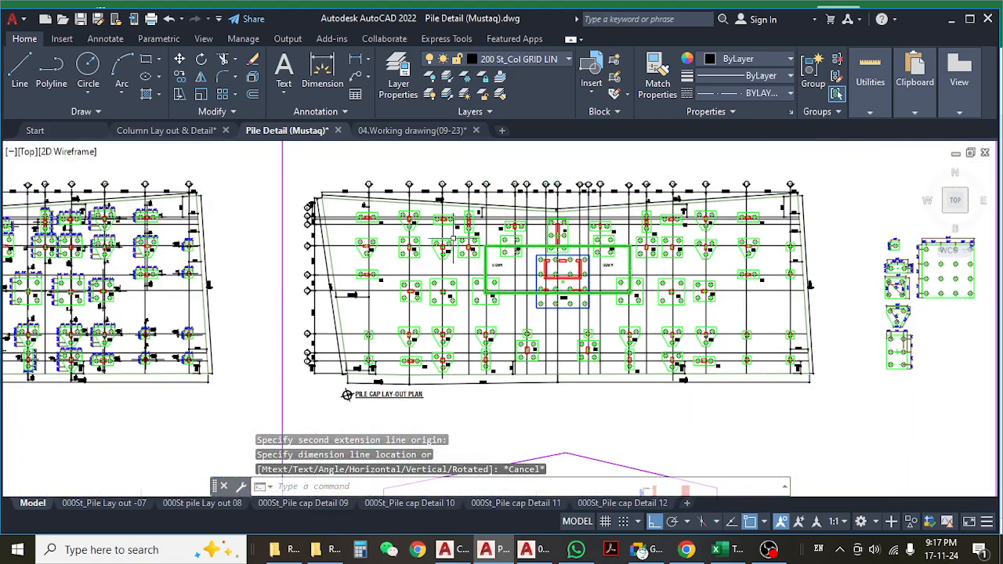
scroll(453, 238, "up", 4)
scroll(329, 302, "down", 5)
scroll(428, 296, "up", 3)
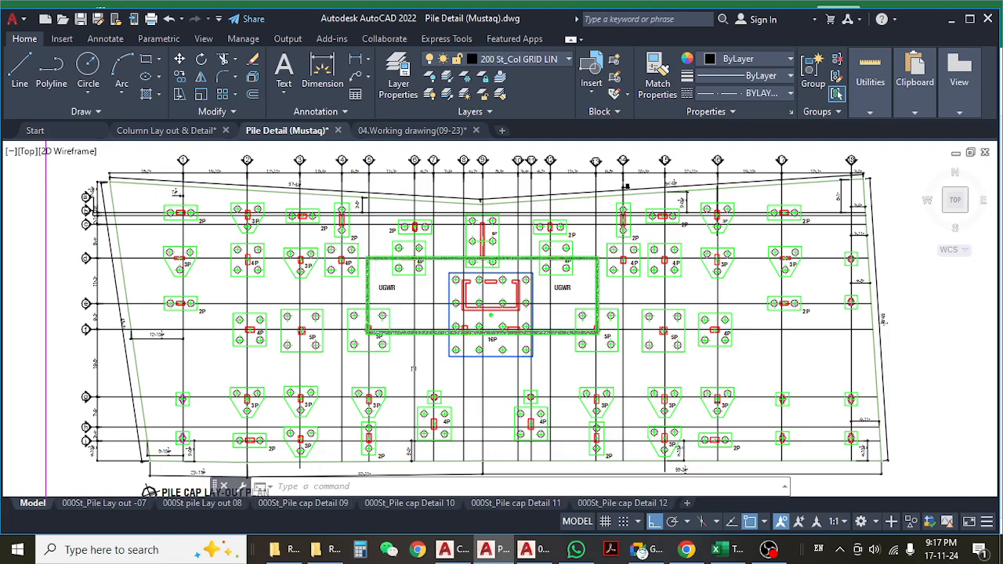
middle_click_drag(342, 331, 457, 319)
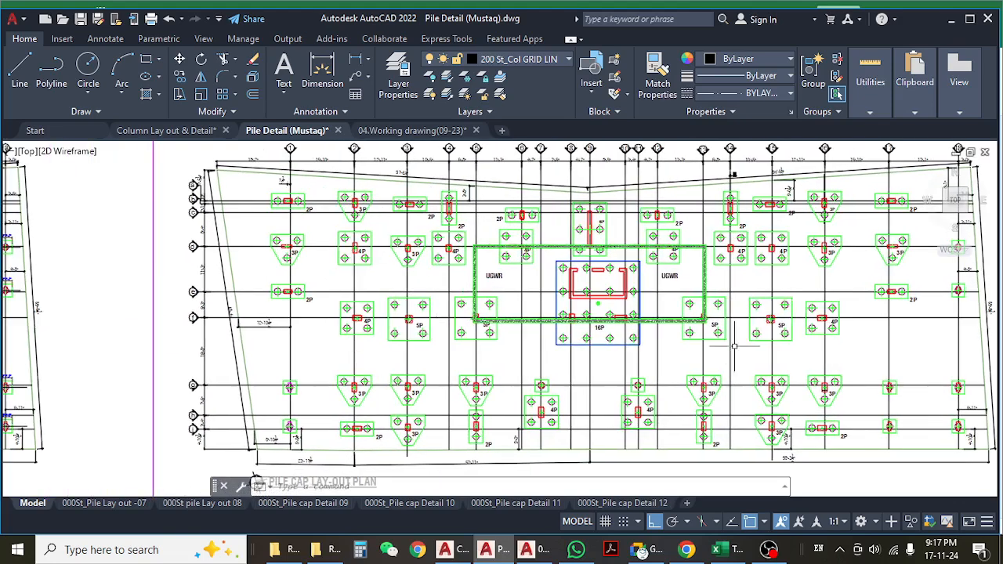
- Inspect the 16P pile cap and the caps around the UGWR outline in the pile cap lay-out plan
middle_click_drag(706, 322, 645, 313)
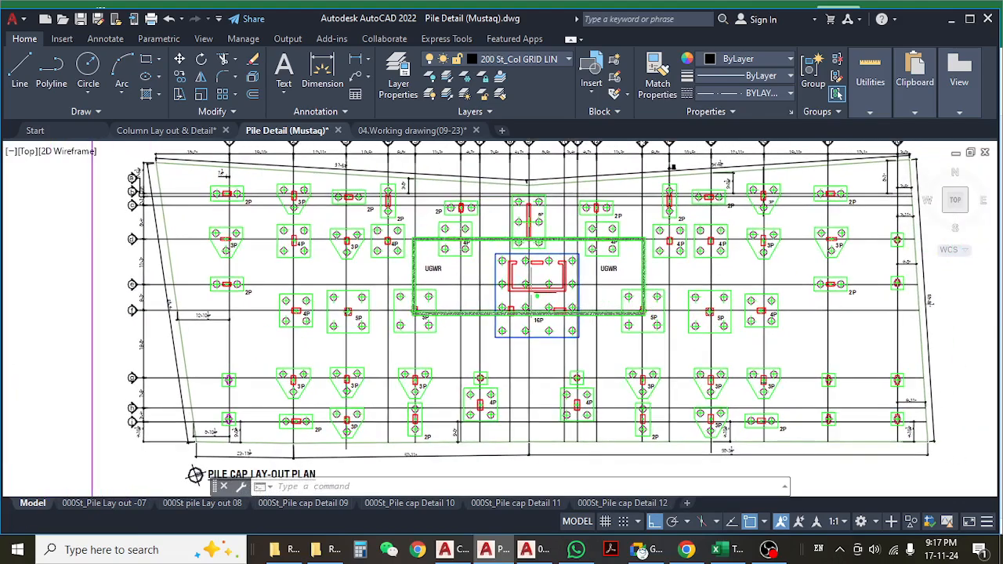
scroll(531, 290, "up", 2)
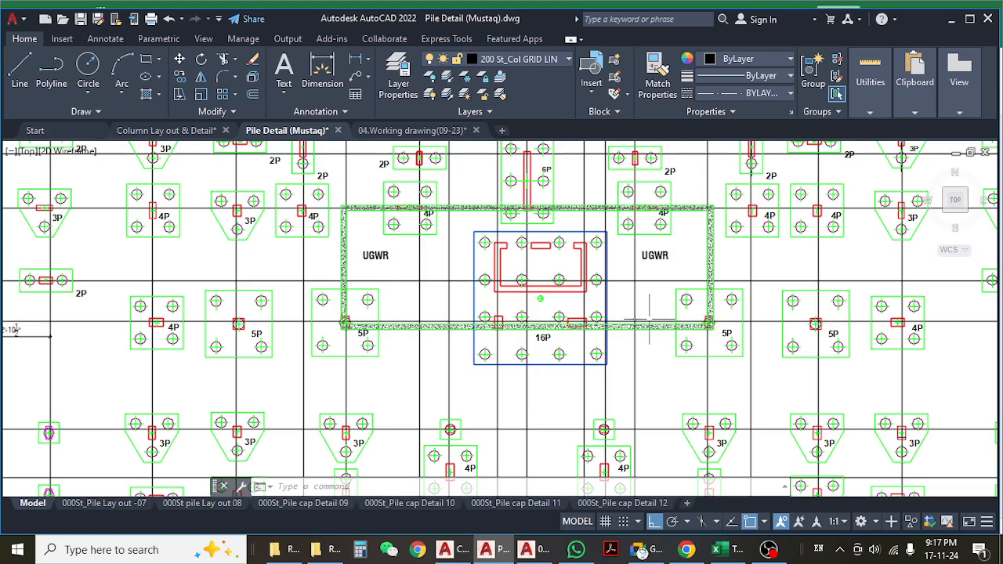
scroll(378, 328, "down", 2)
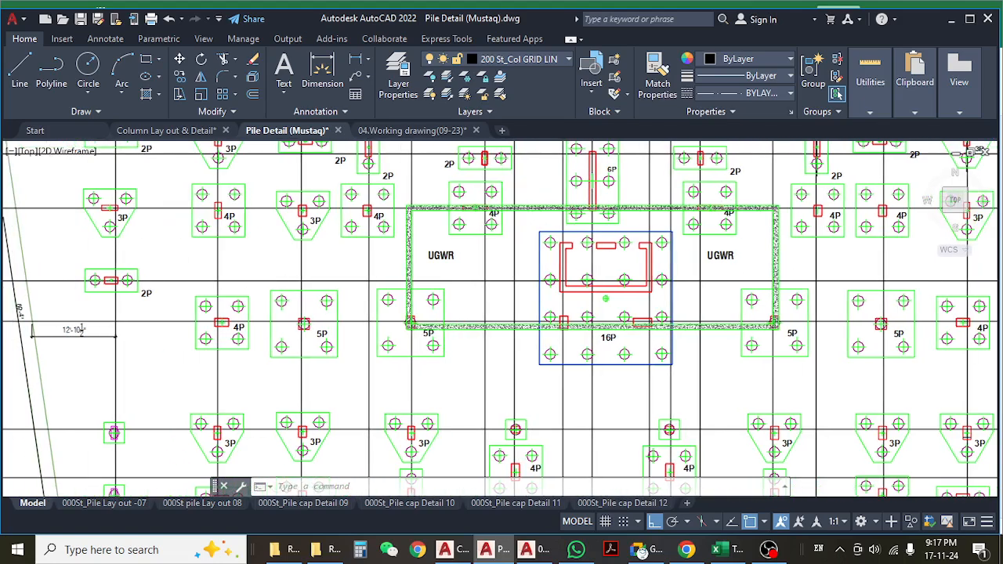
scroll(337, 213, "down", 2)
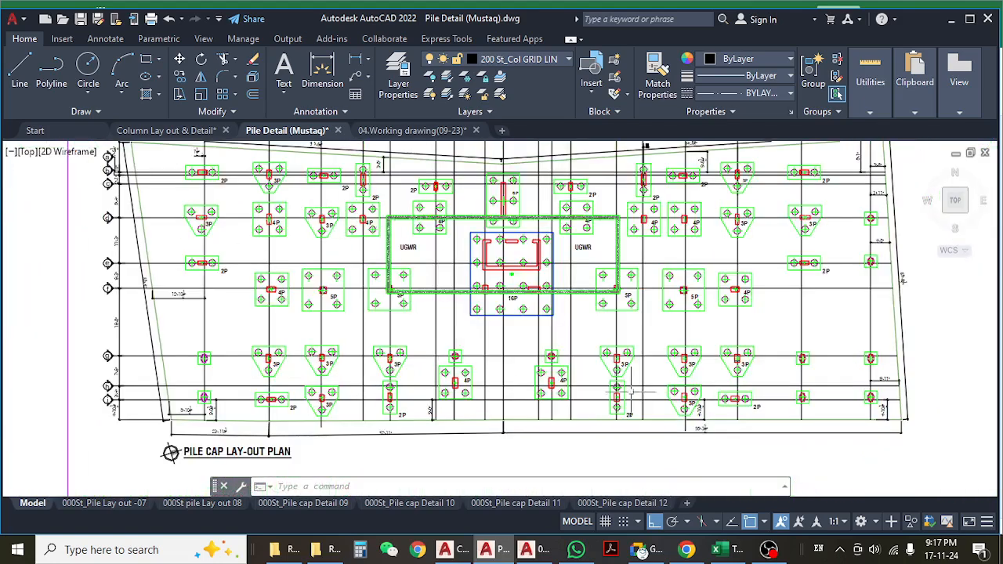
mouse_move(473, 249)
middle_mouse_down()
mouse_move(473, 325)
mouse_move(431, 326)
middle_mouse_up()
scroll(430, 327, "up", 2)
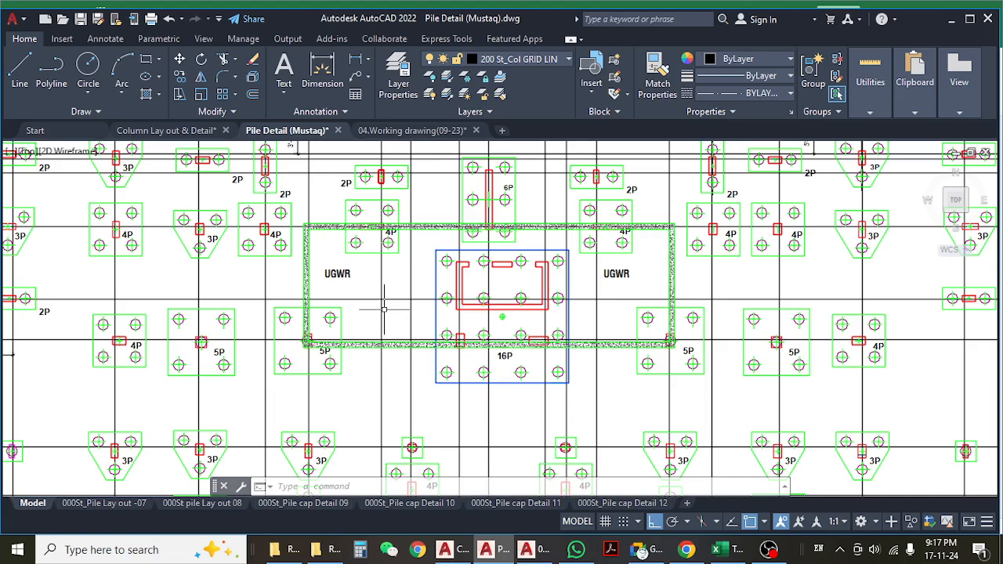
scroll(535, 328, "down", 5)
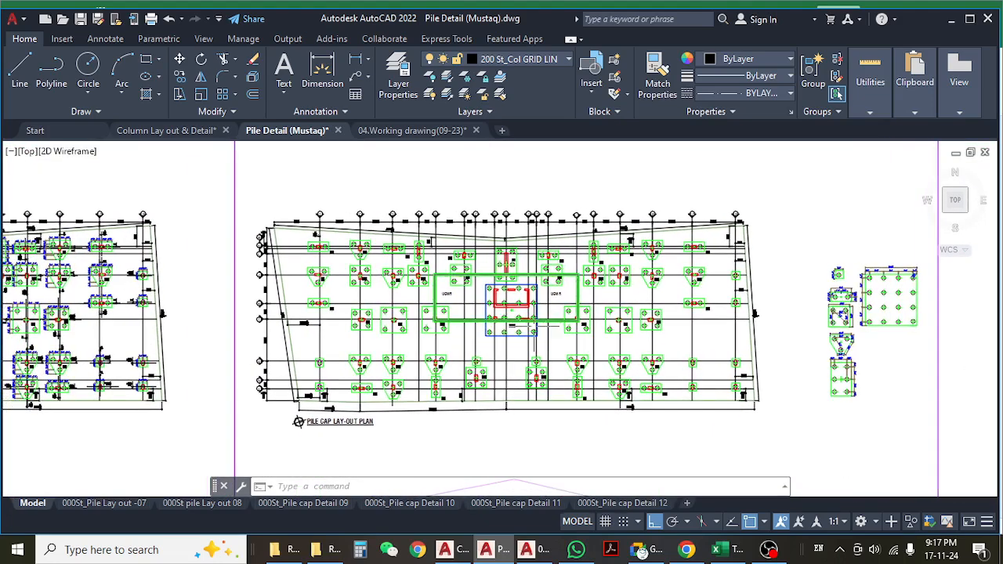
- Switch to File Explorer and open Grade Beam Lay out & Detail -.dwg from the RE 00 KHOLIL GARDEN 02 07 2015 Final folder
left_click(950, 19)
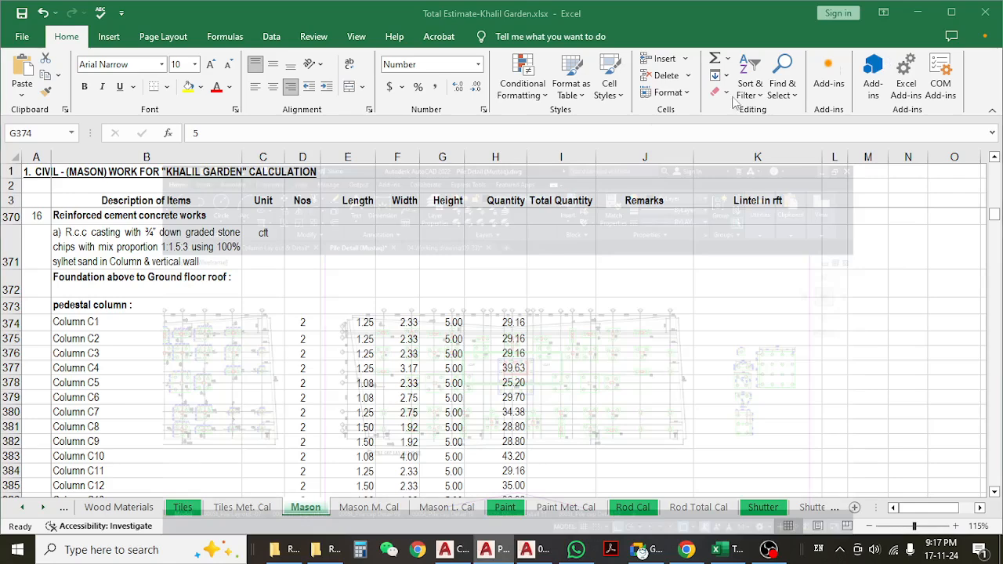
left_click(918, 13)
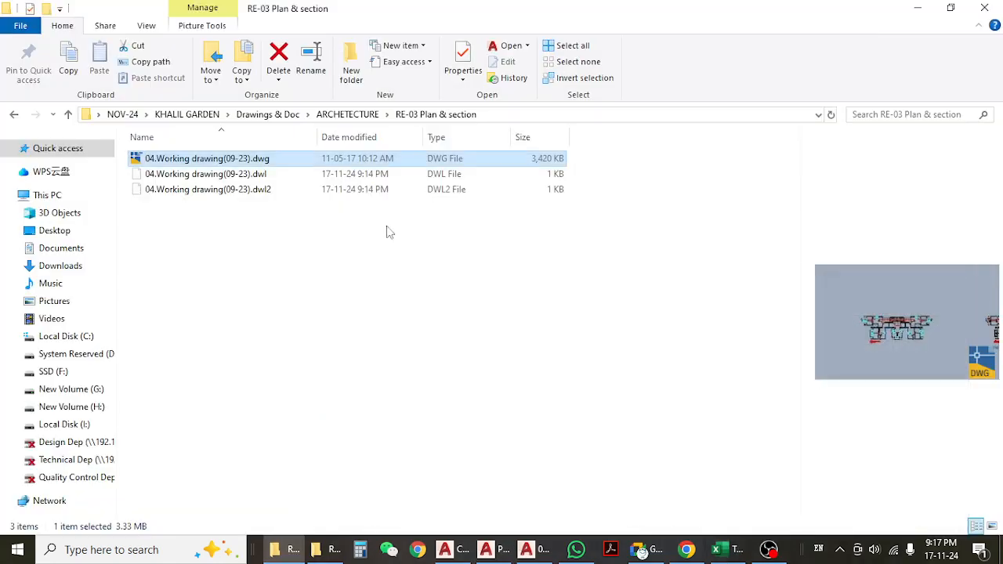
left_click(14, 115)
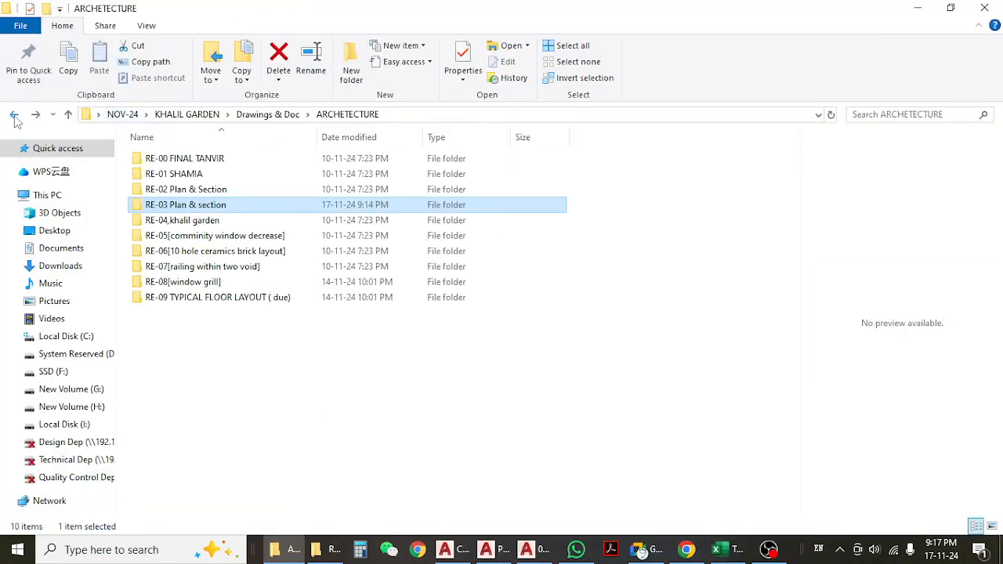
left_click(15, 115)
double_click(174, 189)
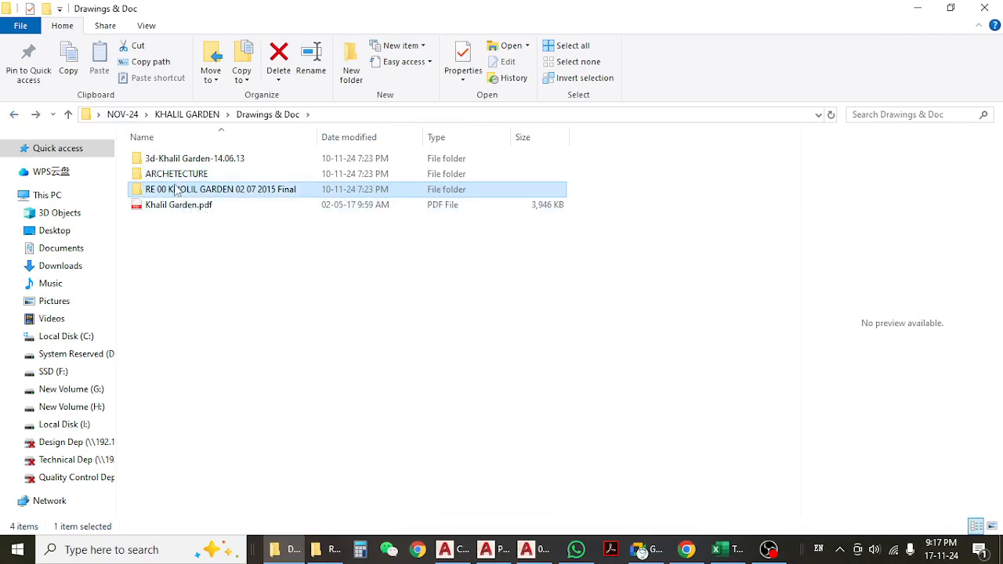
double_click(204, 160)
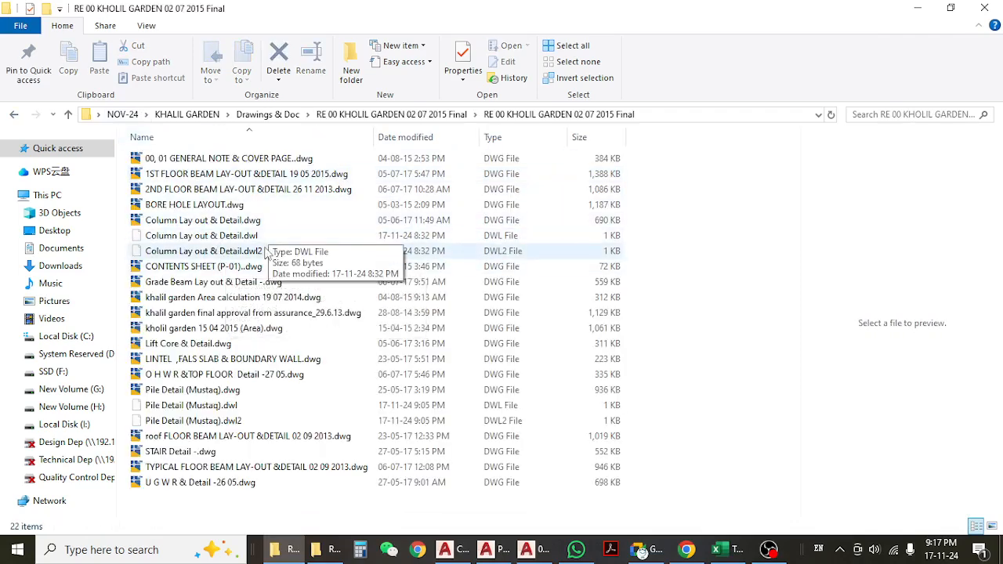
double_click(261, 282)
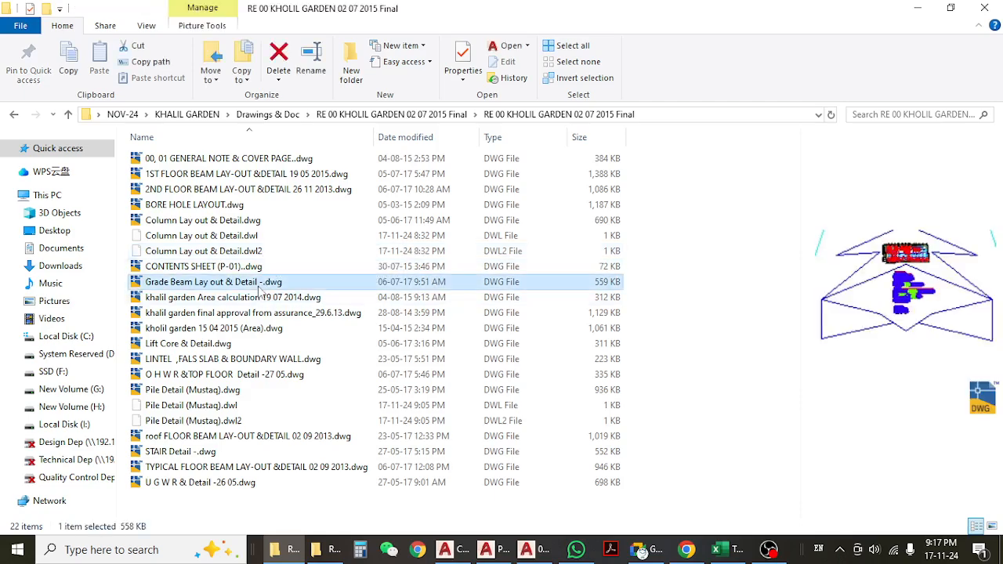
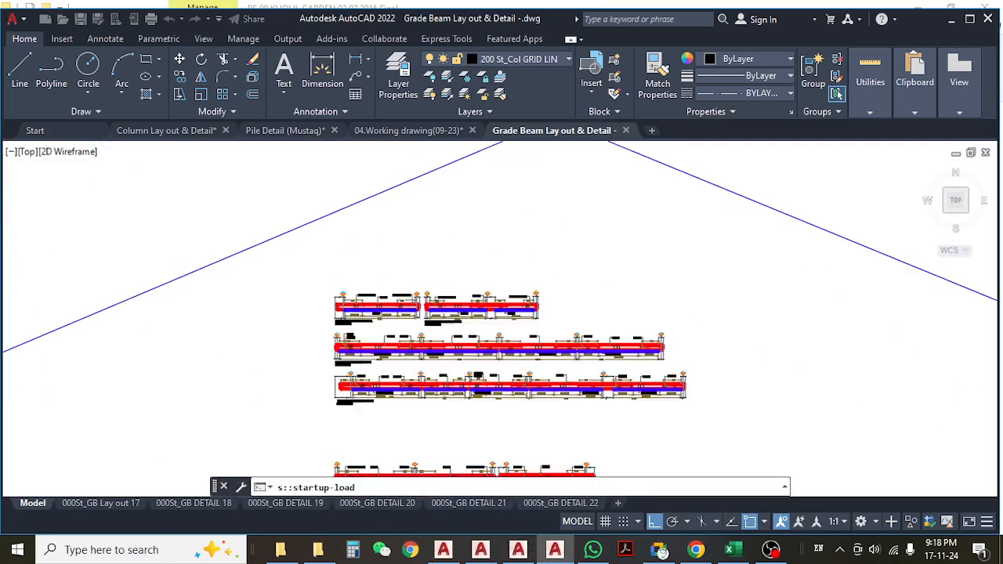
- Examine the grade beam lay-out plan, including the GB beam labels and sizes, span dimensions, columns and lift core
middle_click_drag(326, 202, 337, 406)
middle_click_drag(322, 239, 327, 382)
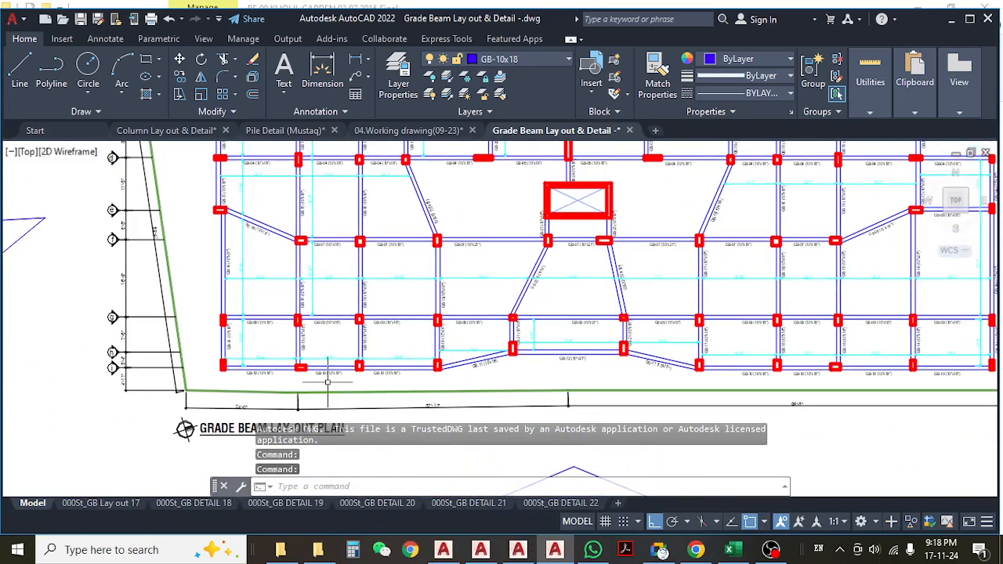
scroll(325, 353, "up", 6)
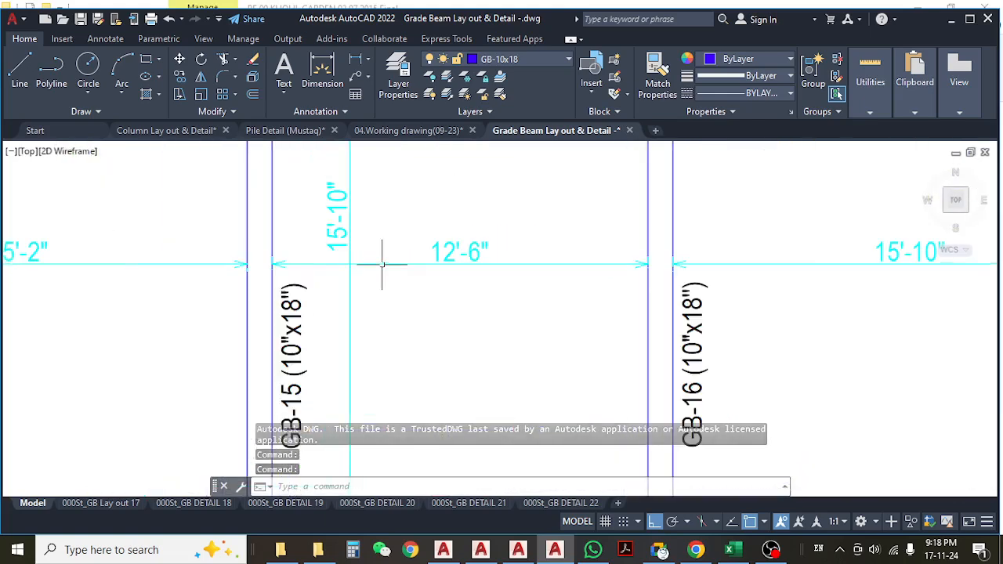
scroll(383, 267, "down", 6)
mouse_move(310, 227)
middle_mouse_down()
mouse_move(336, 280)
mouse_move(335, 155)
middle_mouse_up()
scroll(348, 381, "up", 6)
scroll(348, 391, "down", 2)
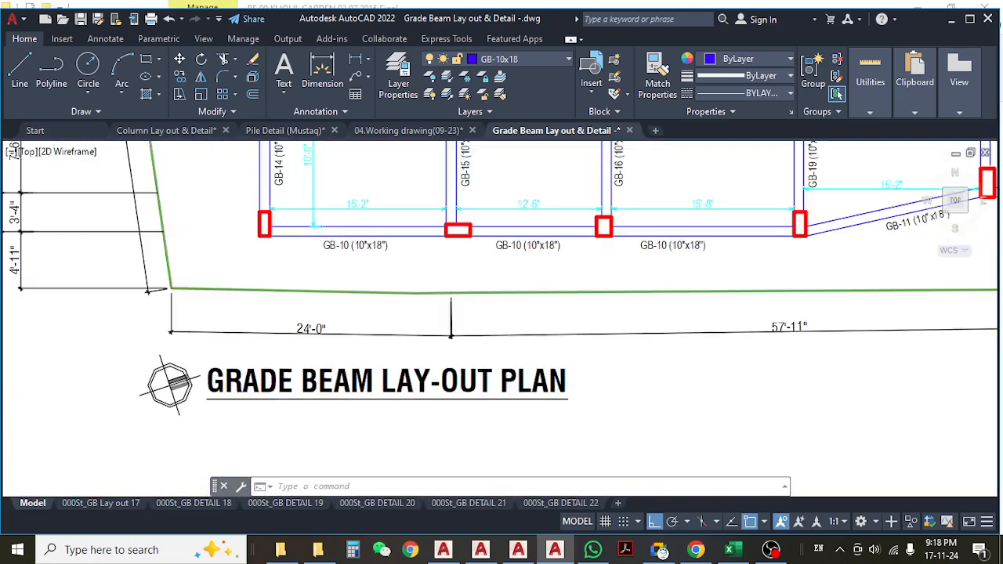
scroll(450, 313, "down", 5)
scroll(438, 236, "up", 7)
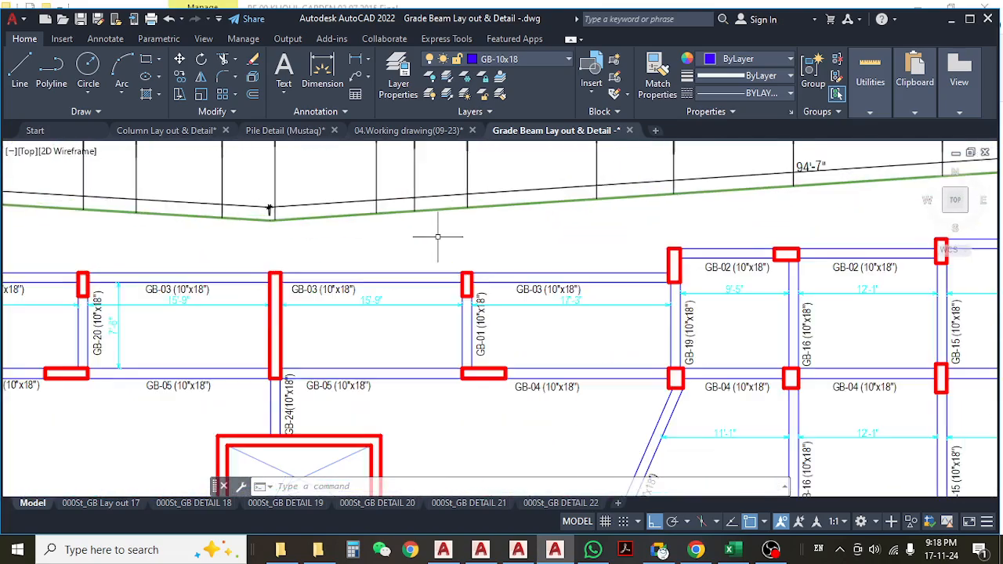
middle_click_drag(438, 236, 404, 232)
scroll(566, 291, "down", 5)
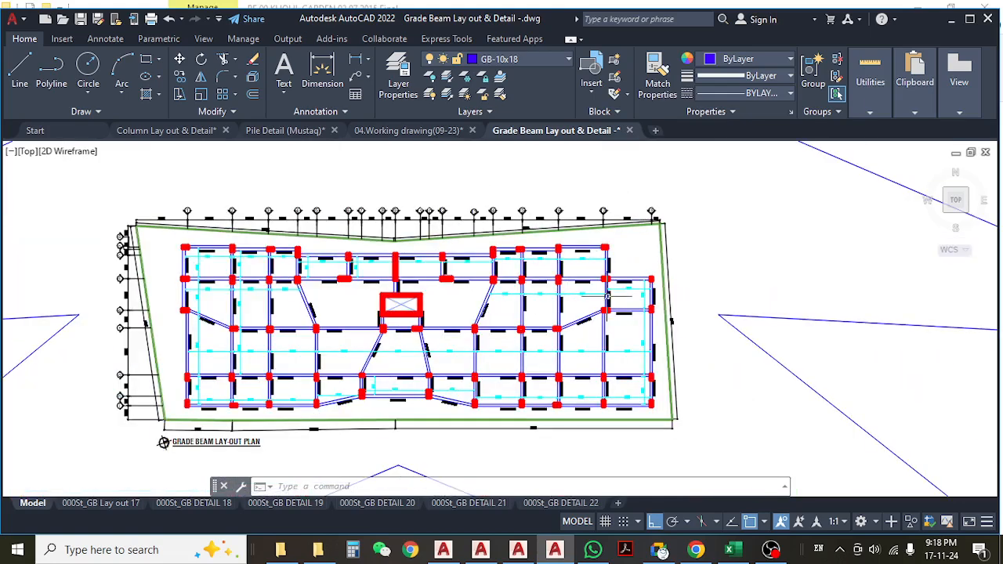
scroll(607, 296, "up", 7)
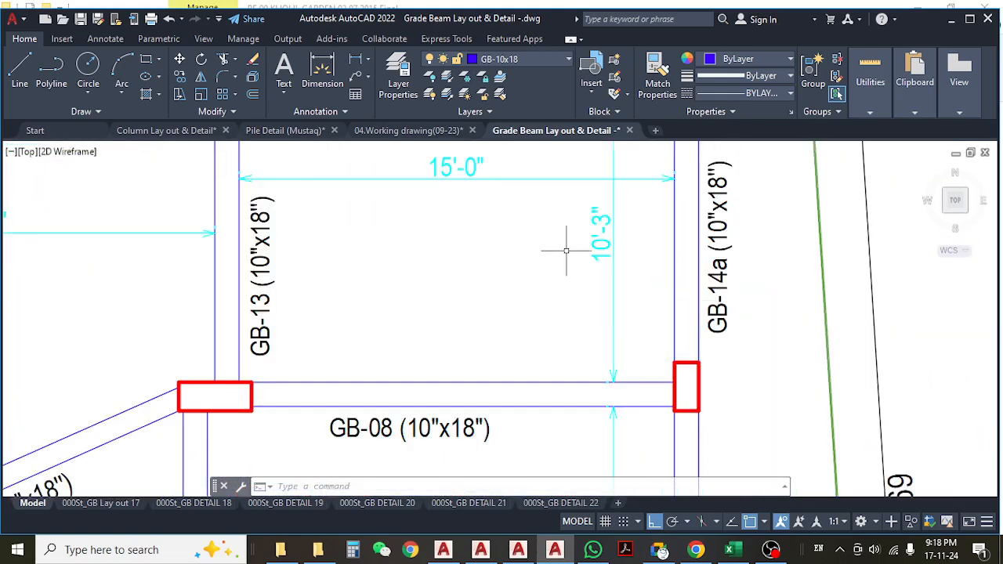
scroll(533, 235, "down", 6)
middle_click_drag(397, 348, 453, 248)
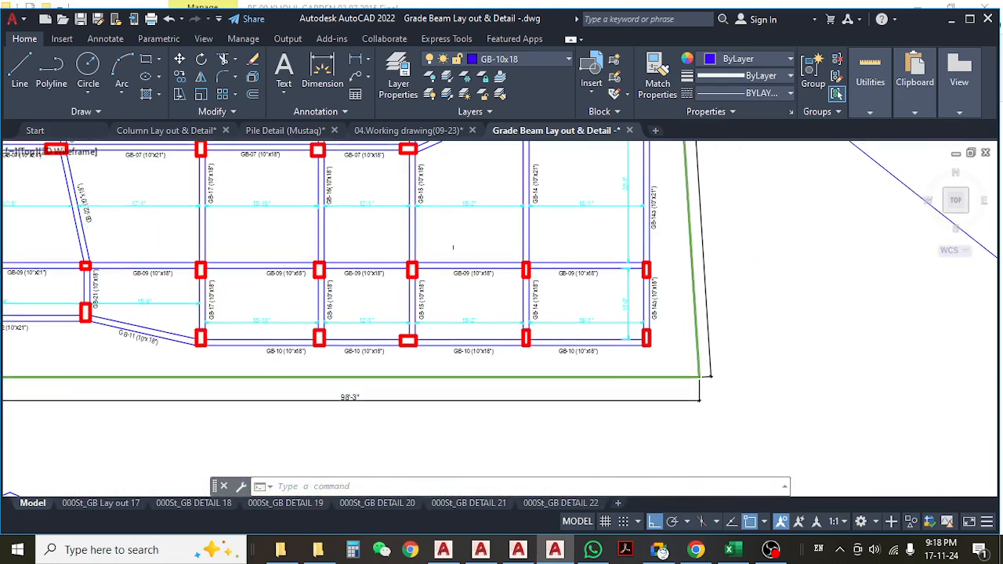
- Return to the Pile Detail (Mustaq) drawing and compare the column positions on the pile caps around the UGWR
left_click(167, 132)
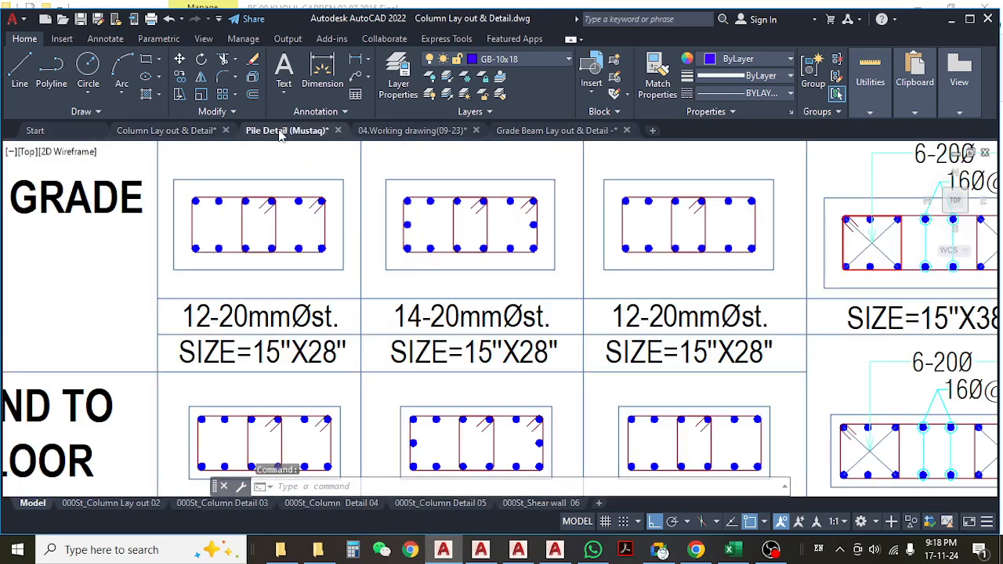
left_click(280, 131)
scroll(407, 328, "up", 6)
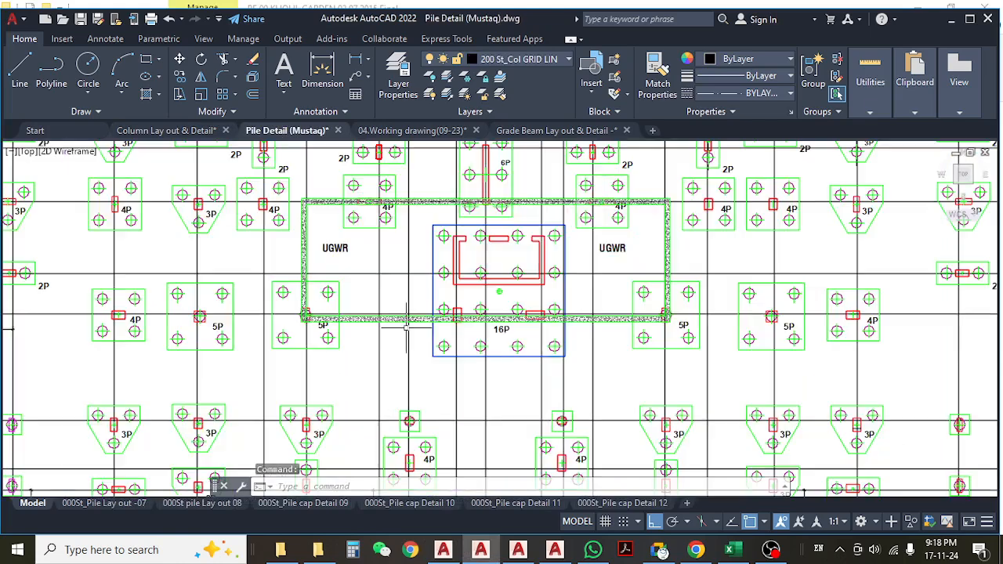
middle_click_drag(407, 328, 497, 296)
scroll(464, 286, "down", 2)
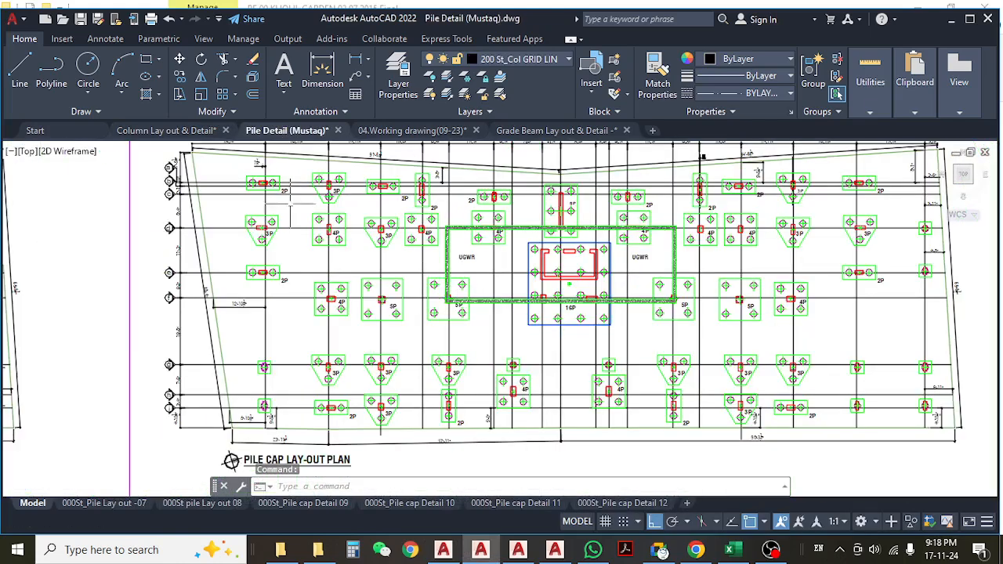
scroll(635, 279, "up", 2)
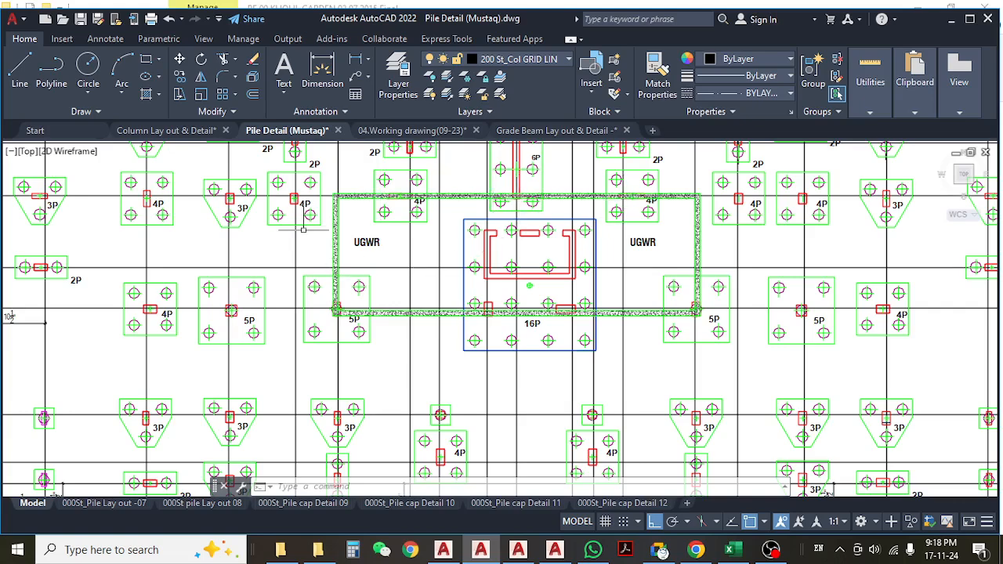
middle_click_drag(675, 309, 626, 289)
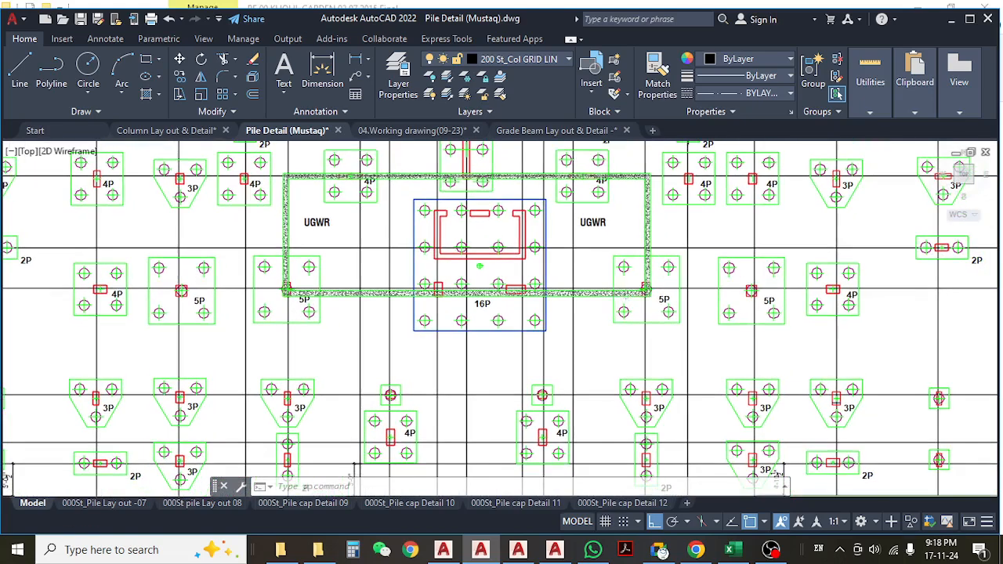
- Recheck the grade beam and working drawings, and bring up the pile cap sections and plans in the Pile Detail (Mustaq) drawing
left_click(554, 553)
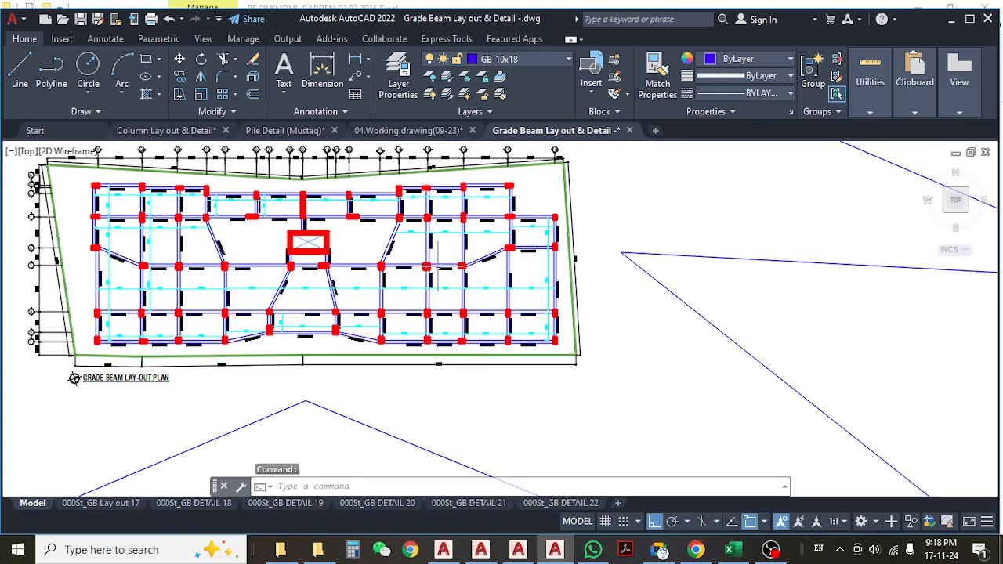
left_click(381, 130)
left_click(171, 131)
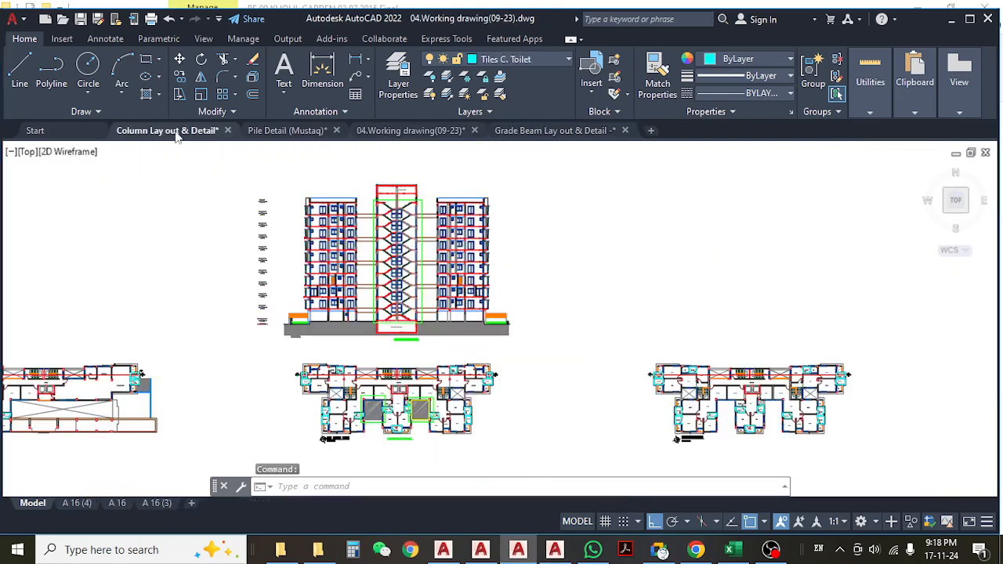
left_click(284, 131)
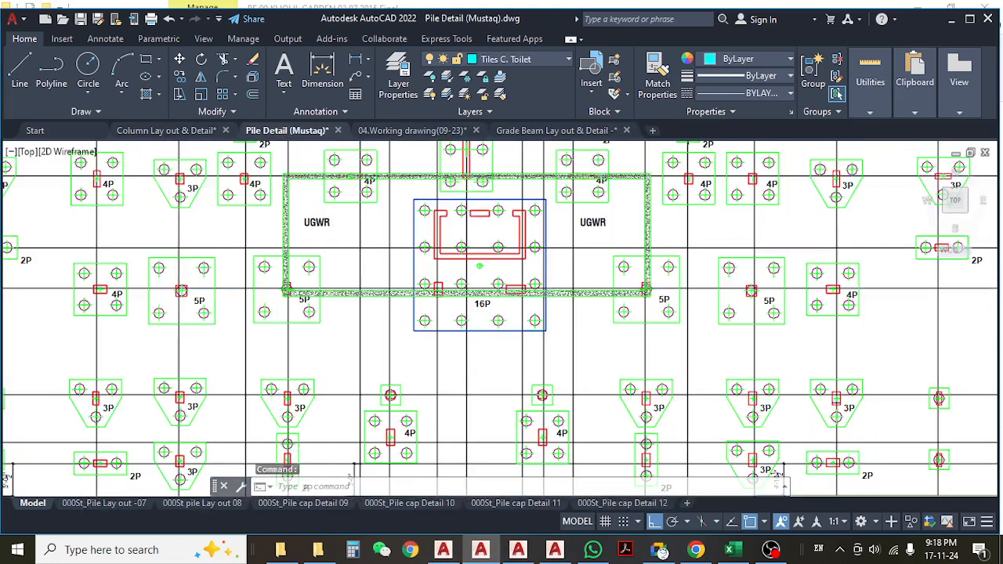
scroll(402, 294, "down", 8)
scroll(402, 296, "up", 10)
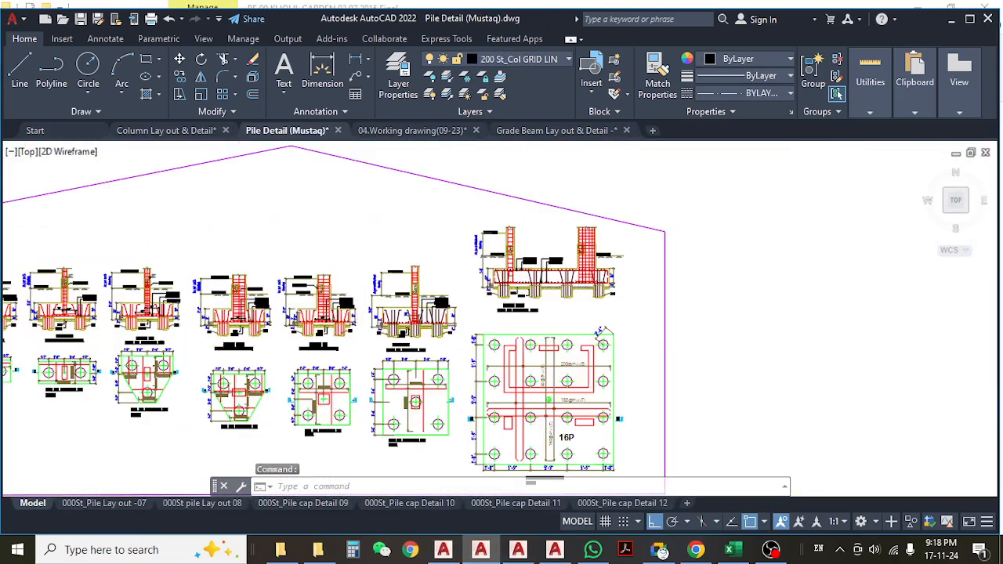
- Examine pile cap sections 16-16 and 5-5, checking their reinforcement callouts, cap depths and levels
scroll(571, 288, "up", 4)
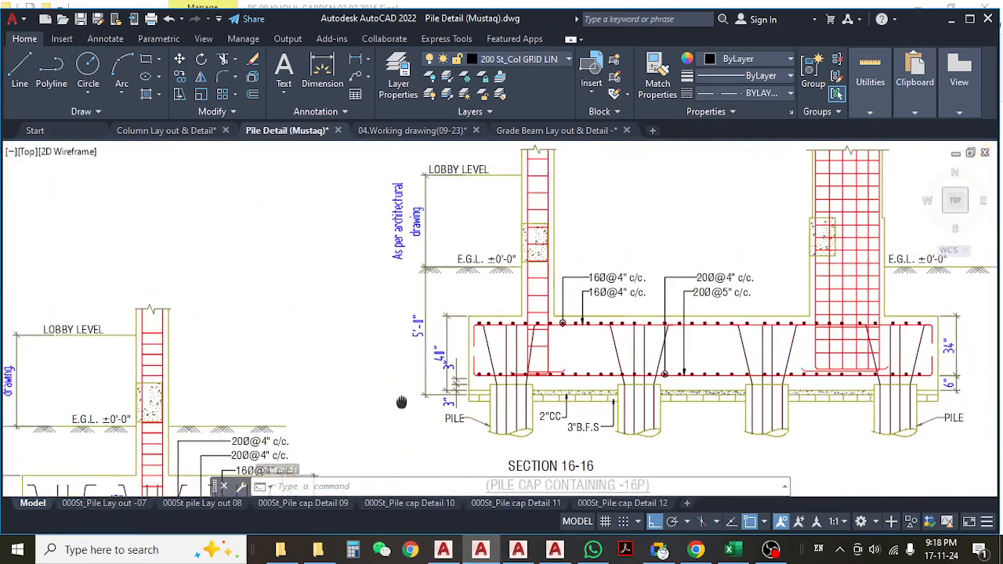
mouse_move(392, 323)
middle_mouse_down()
mouse_move(412, 328)
mouse_move(407, 340)
mouse_move(428, 269)
mouse_move(453, 305)
middle_mouse_up()
scroll(412, 326, "down", 5)
scroll(303, 335, "up", 4)
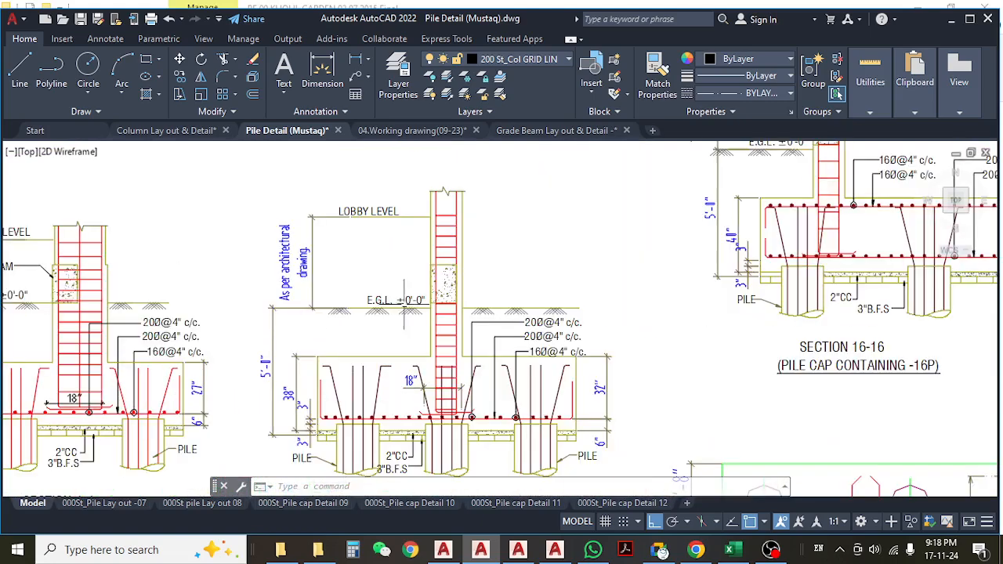
scroll(406, 305, "up", 3)
scroll(451, 318, "down", 3)
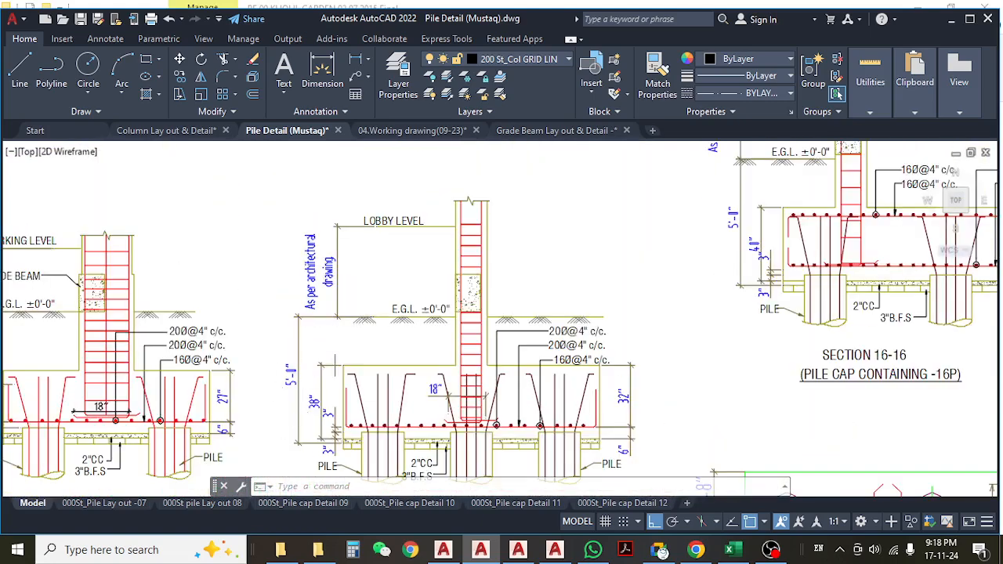
middle_click_drag(335, 366, 330, 318)
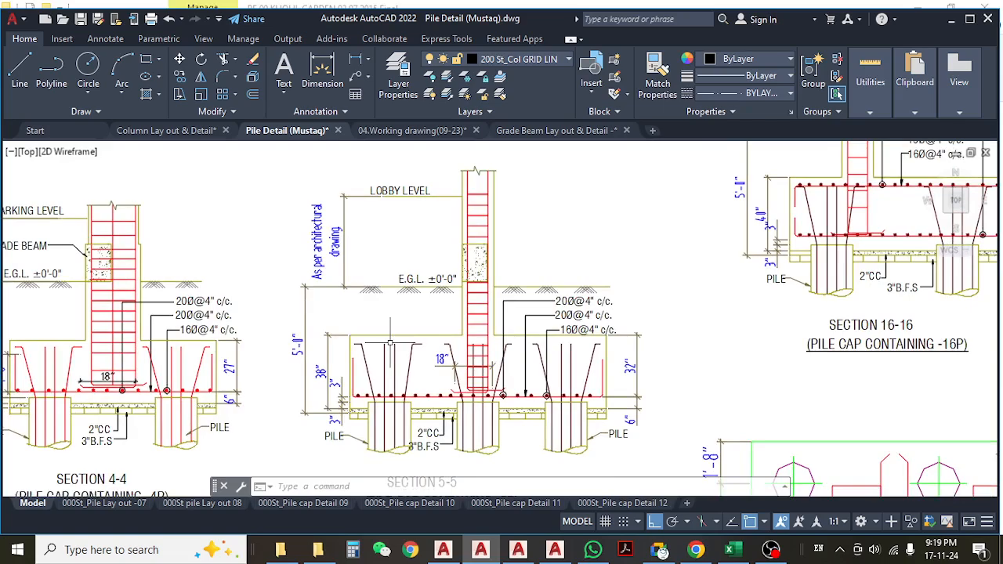
scroll(390, 342, "down", 5)
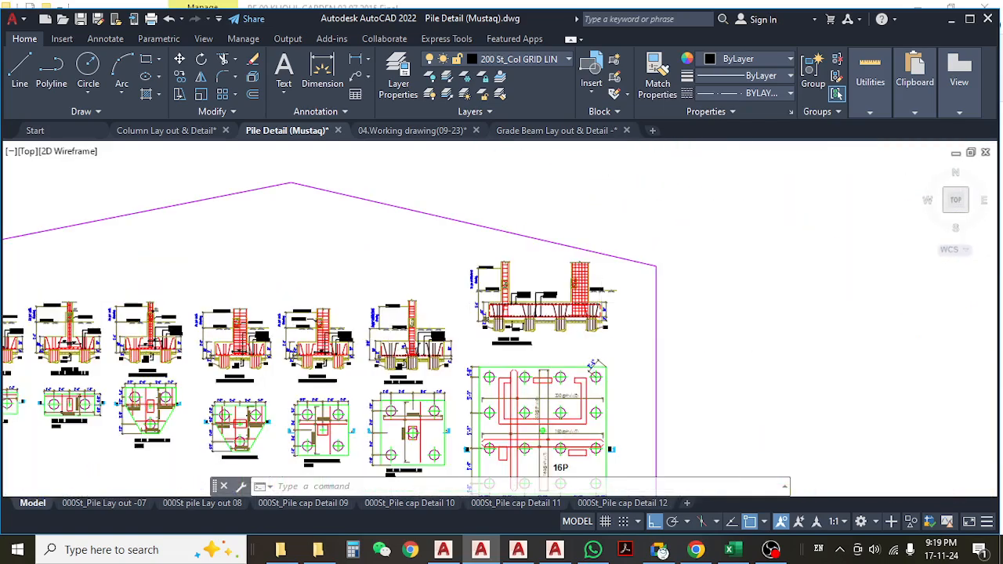
scroll(600, 306, "up", 4)
middle_click_drag(436, 265, 439, 320)
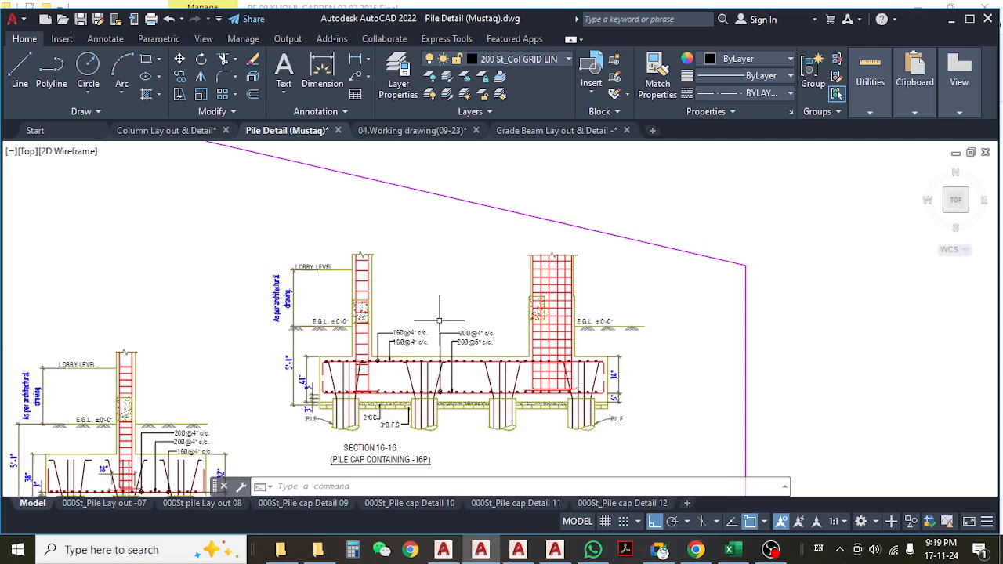
middle_click_drag(434, 275, 446, 324)
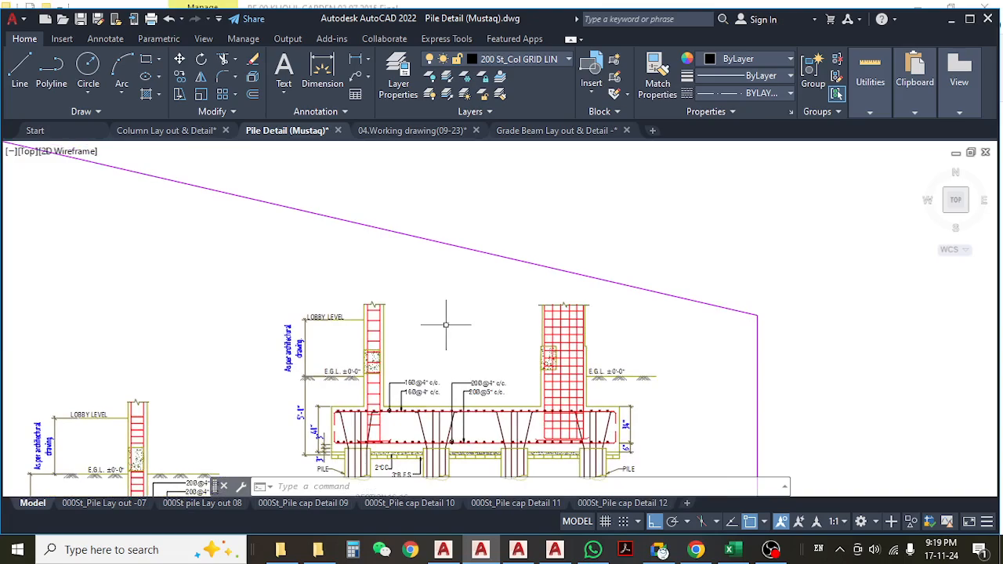
- Inspect the upper part of the 60'-0" pile detail, including the cut-off level, concrete to be broken and section A-A
scroll(436, 331, "down", 8)
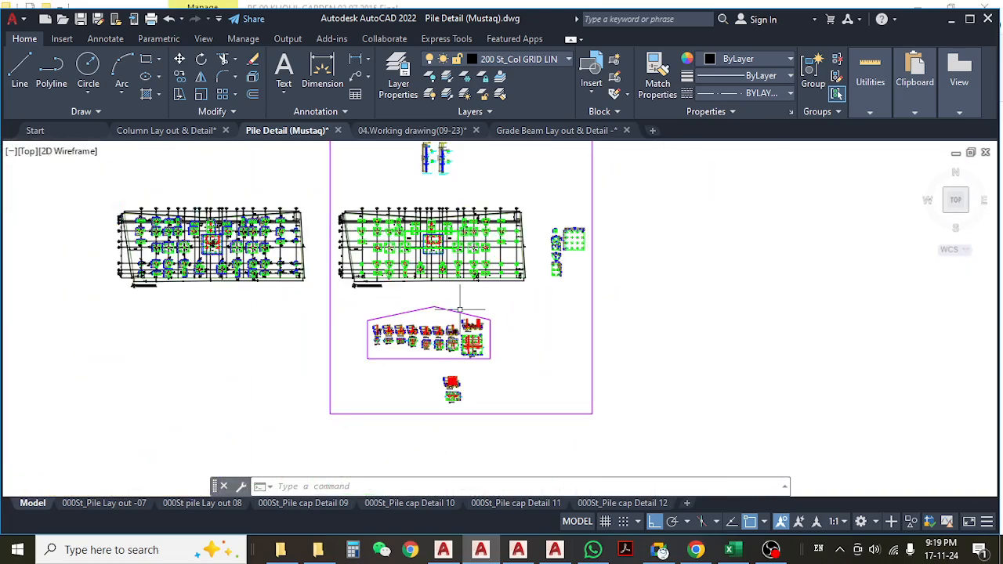
mouse_move(459, 313)
middle_mouse_down()
mouse_move(417, 360)
mouse_move(419, 379)
middle_mouse_up()
scroll(427, 258, "up", 12)
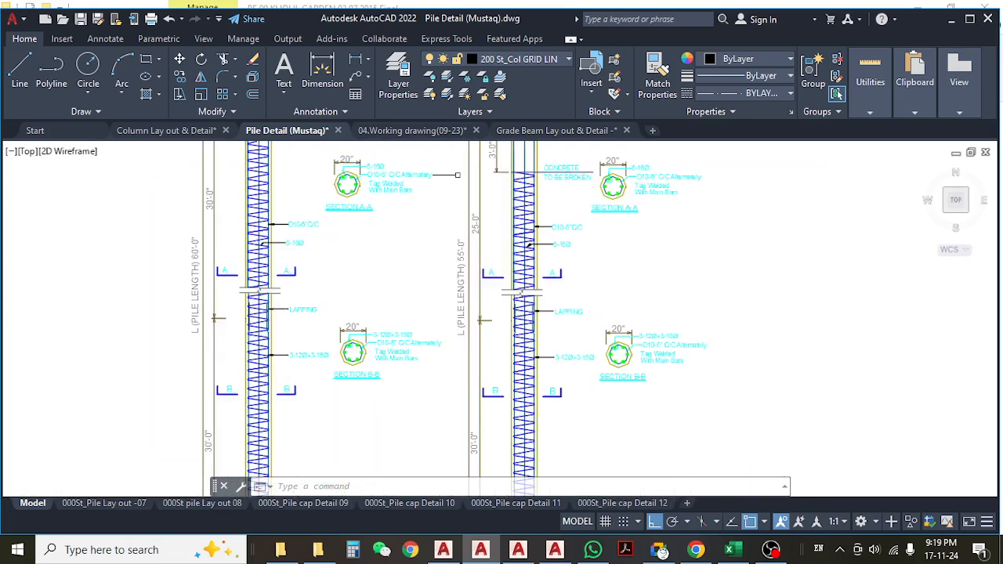
middle_click_drag(455, 298, 457, 303)
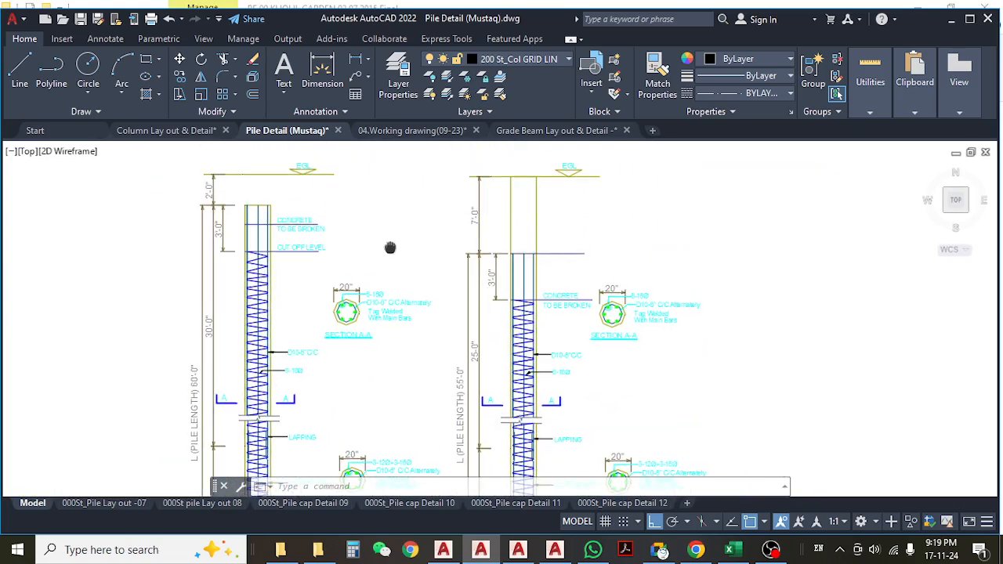
middle_click_drag(391, 247, 396, 260)
scroll(256, 267, "up", 4)
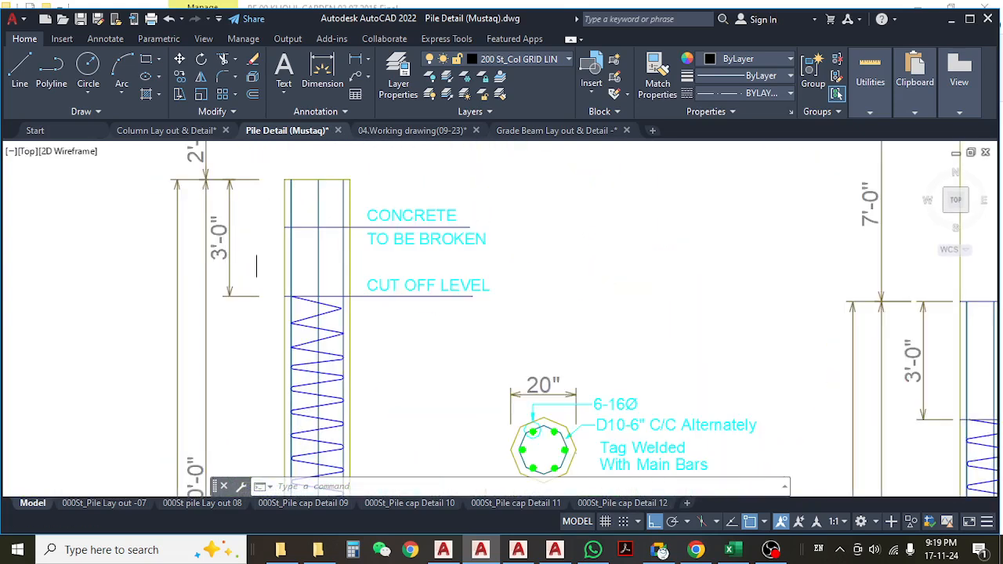
scroll(331, 240, "down", 4)
middle_click_drag(369, 354, 374, 343)
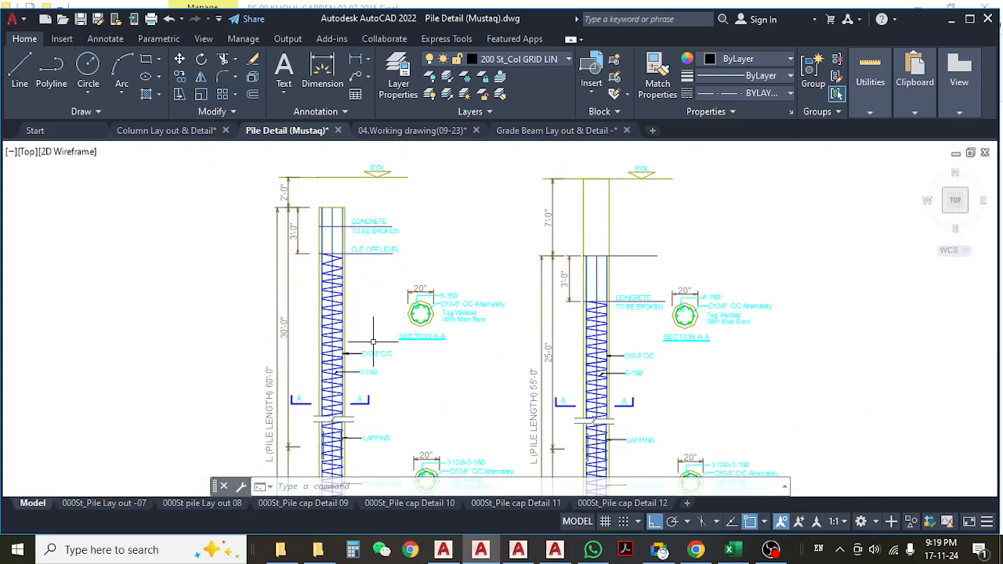
- Examine the pile length dimensions, lapping zone and sections A-A and B-B along both pile details
scroll(298, 234, "up", 2)
scroll(292, 183, "down", 4)
scroll(266, 348, "up", 4)
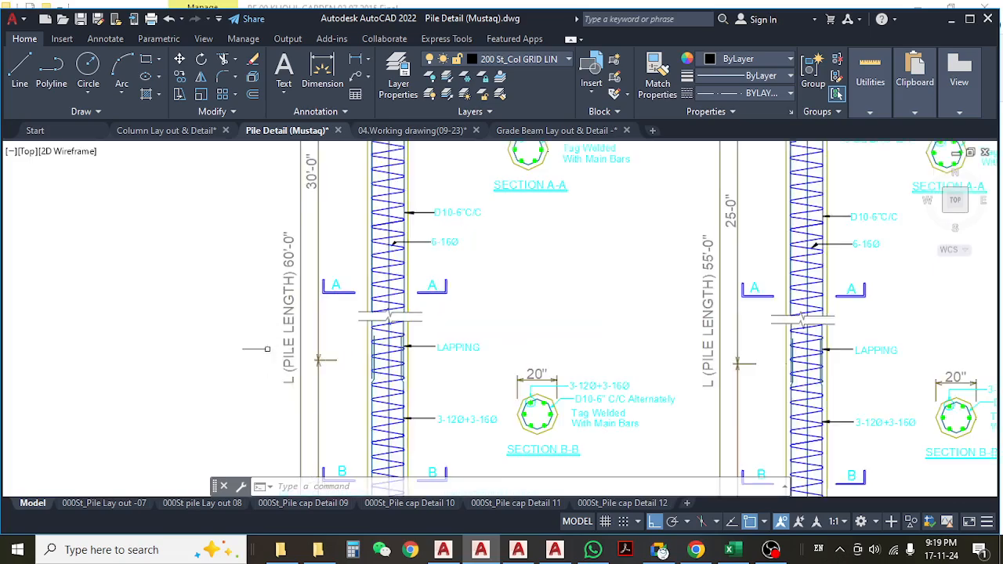
middle_click_drag(268, 355, 281, 299)
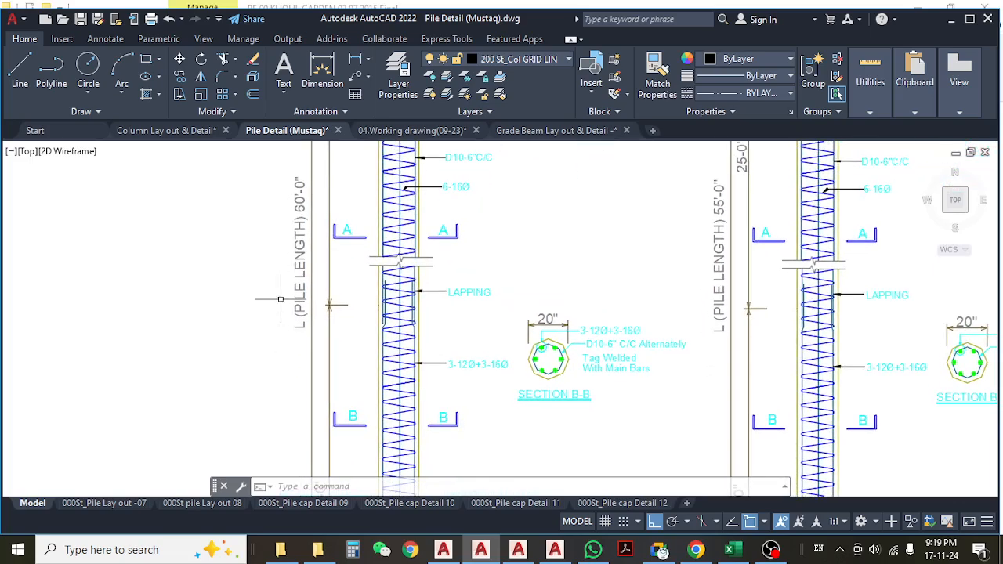
scroll(281, 299, "down", 2)
middle_click_drag(299, 186, 245, 265)
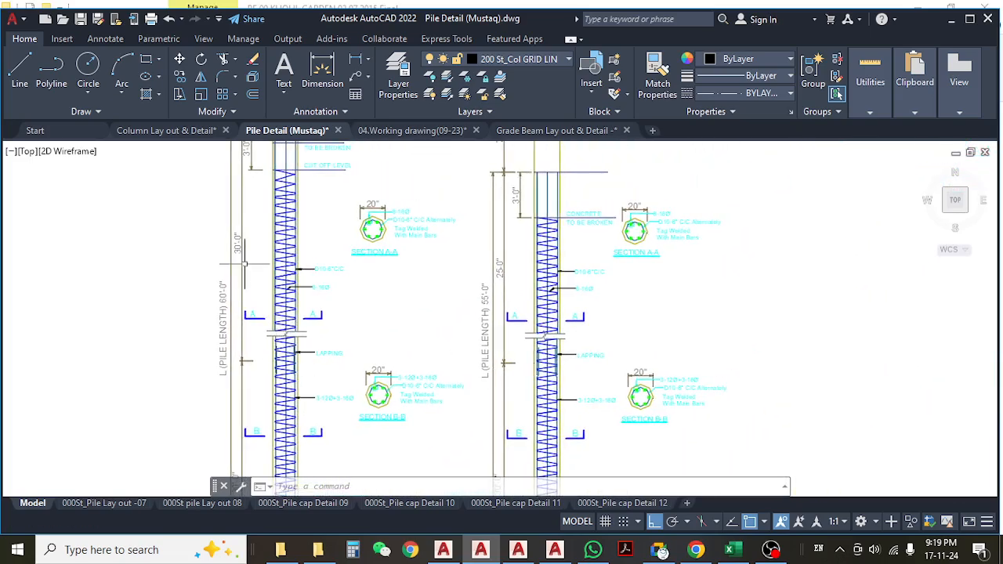
scroll(220, 298, "down", 2)
scroll(409, 273, "up", 4)
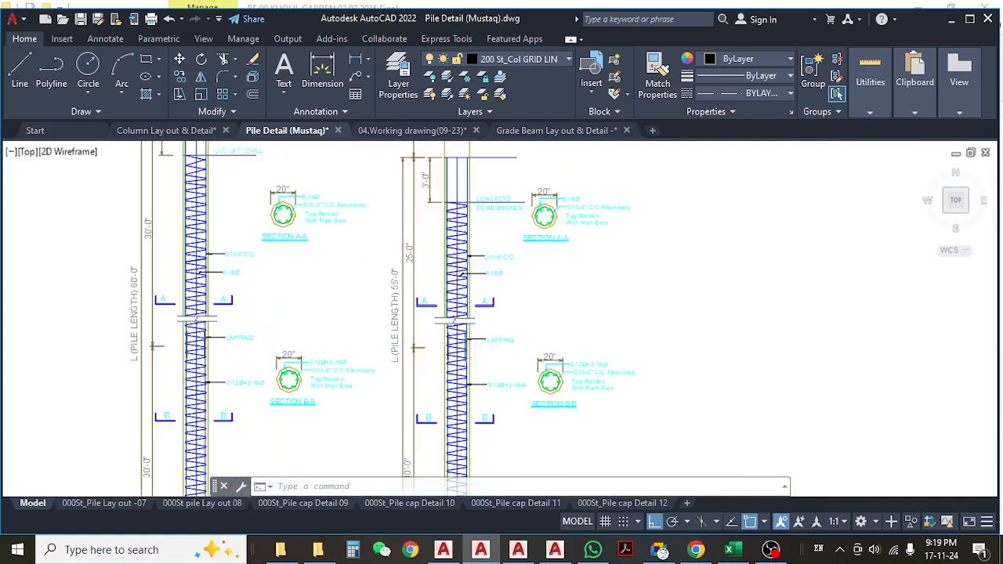
scroll(387, 330, "down", 6)
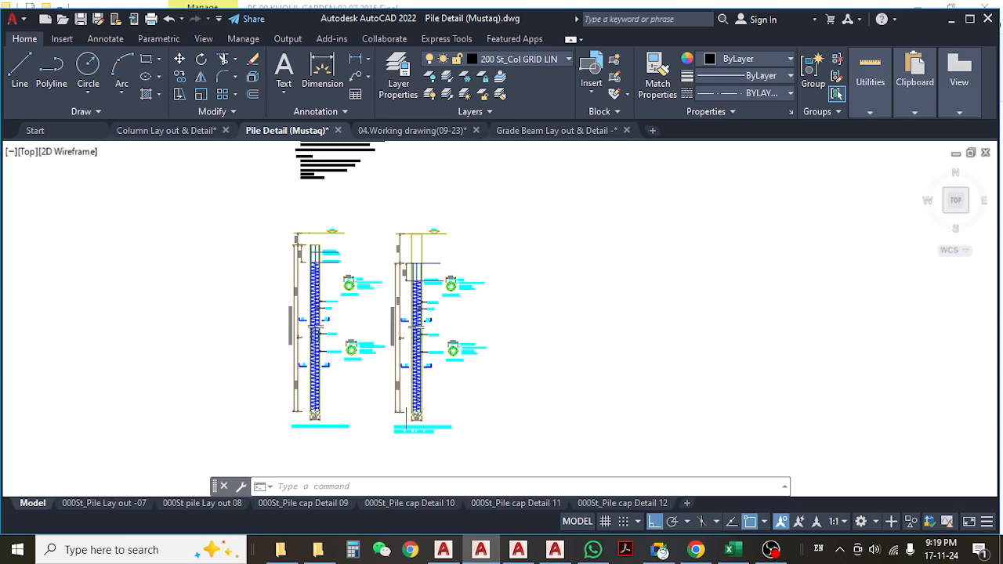
- Compare the tops of the two pile details, from EGL down to the cut-off level and the concrete to be broken
scroll(415, 243, "up", 6)
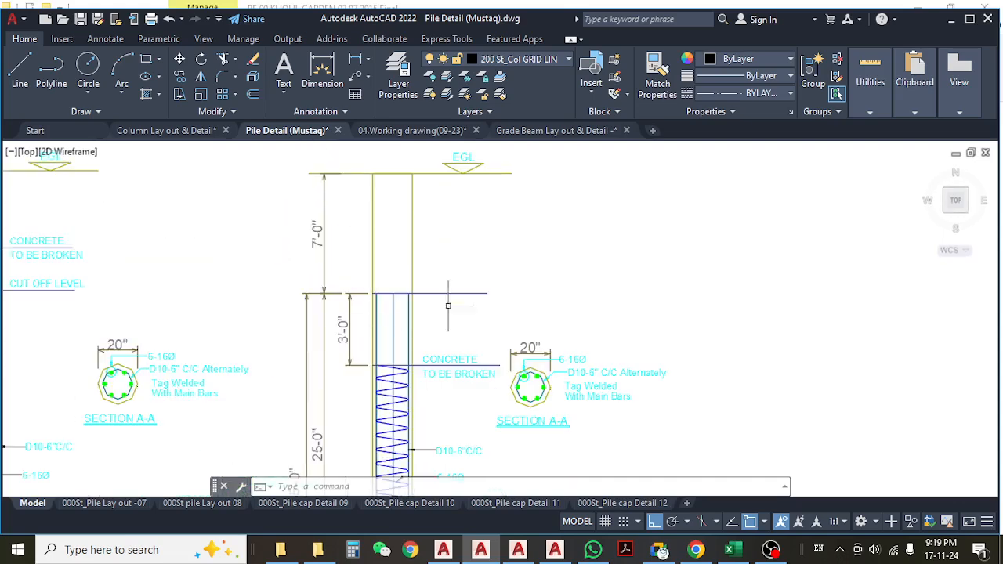
mouse_move(381, 275)
middle_mouse_down()
mouse_move(425, 251)
mouse_move(484, 261)
middle_mouse_up()
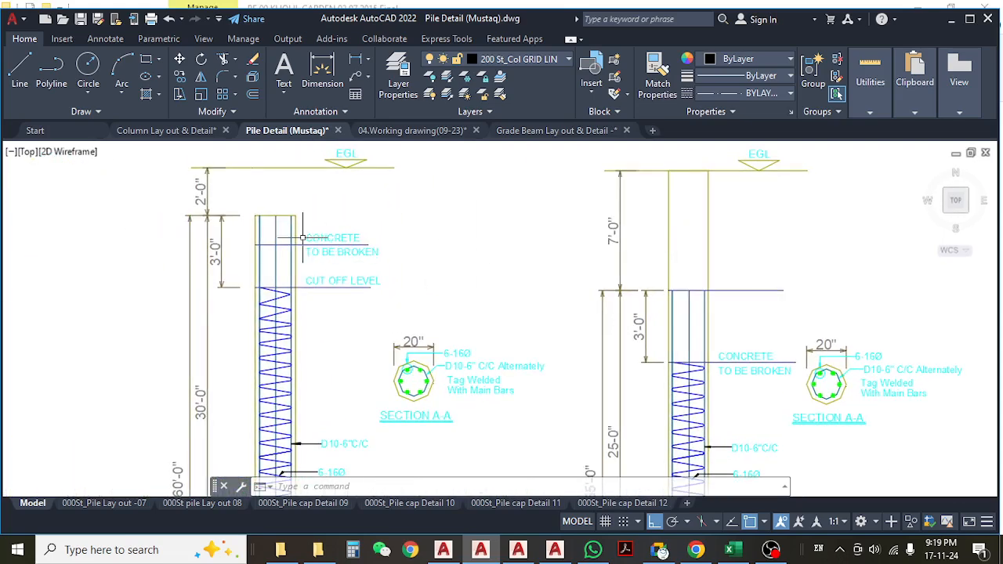
scroll(303, 237, "up", 3)
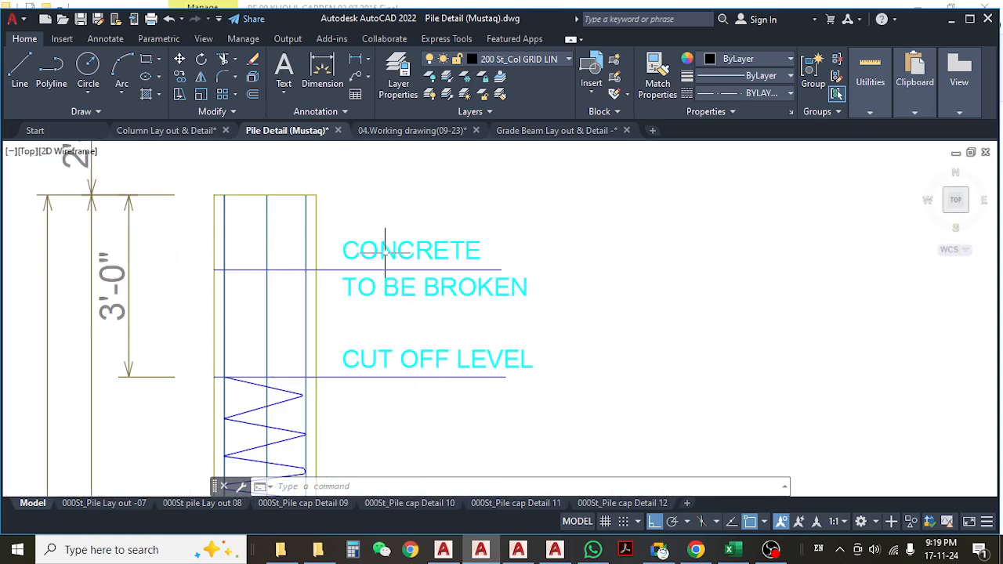
scroll(216, 377, "down", 5)
scroll(475, 409, "up", 5)
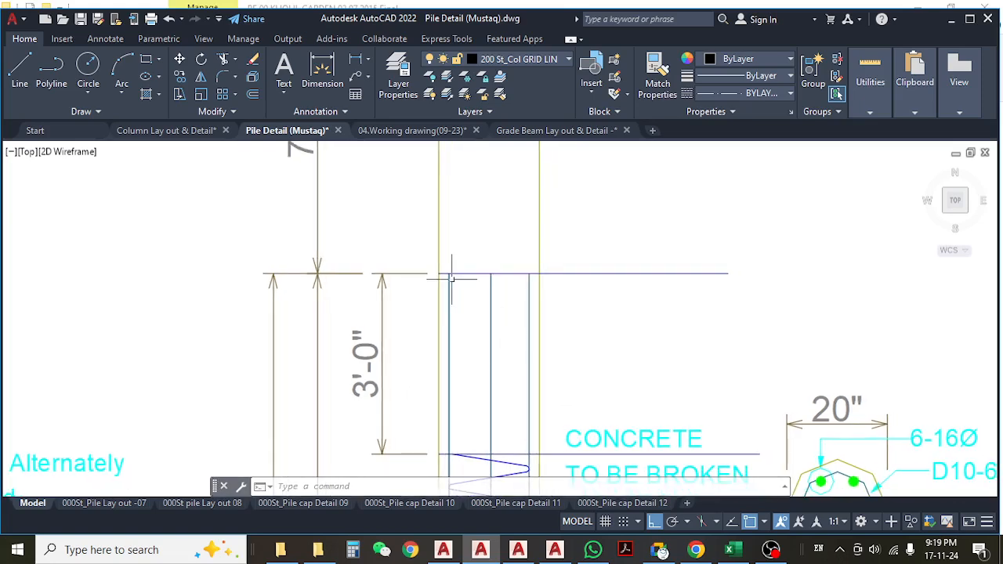
middle_click_drag(452, 282, 478, 427)
scroll(464, 264, "down", 5)
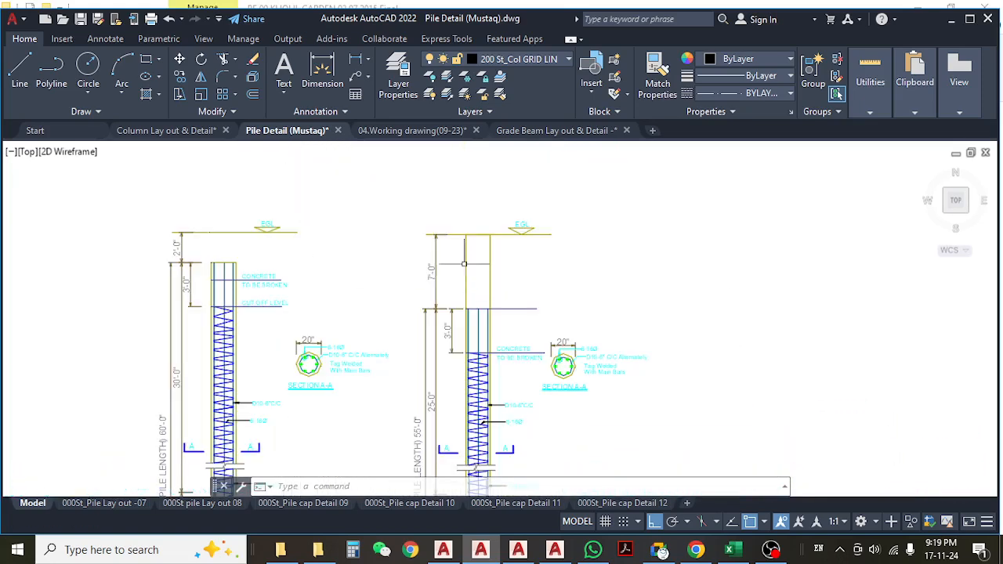
scroll(534, 222, "up", 5)
scroll(509, 235, "down", 10)
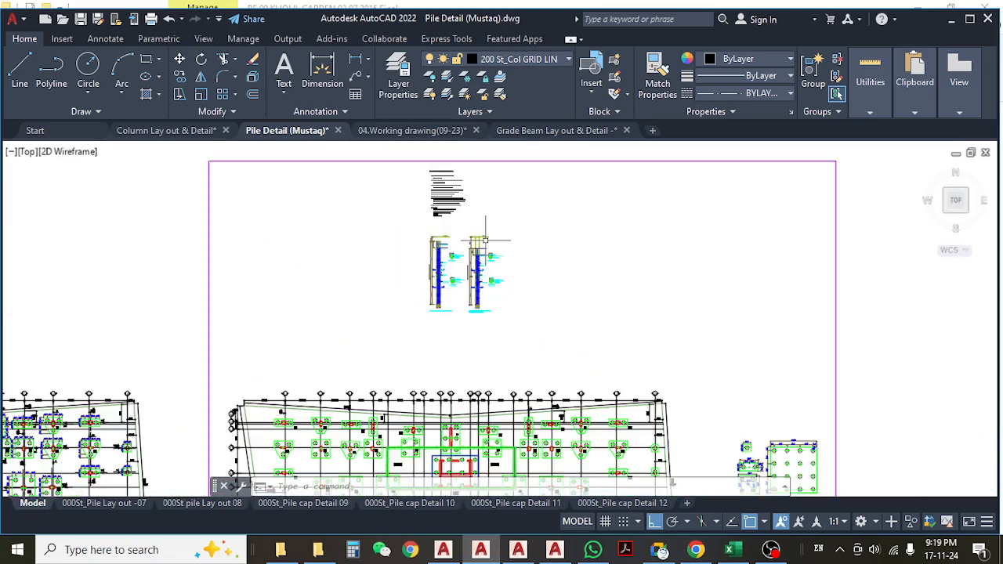
- Return to the pile cap sections and examine the grade beam and parking level in section 3a-3a
scroll(490, 255, "up", 5)
middle_click_drag(511, 322, 488, 144)
scroll(473, 275, "down", 4)
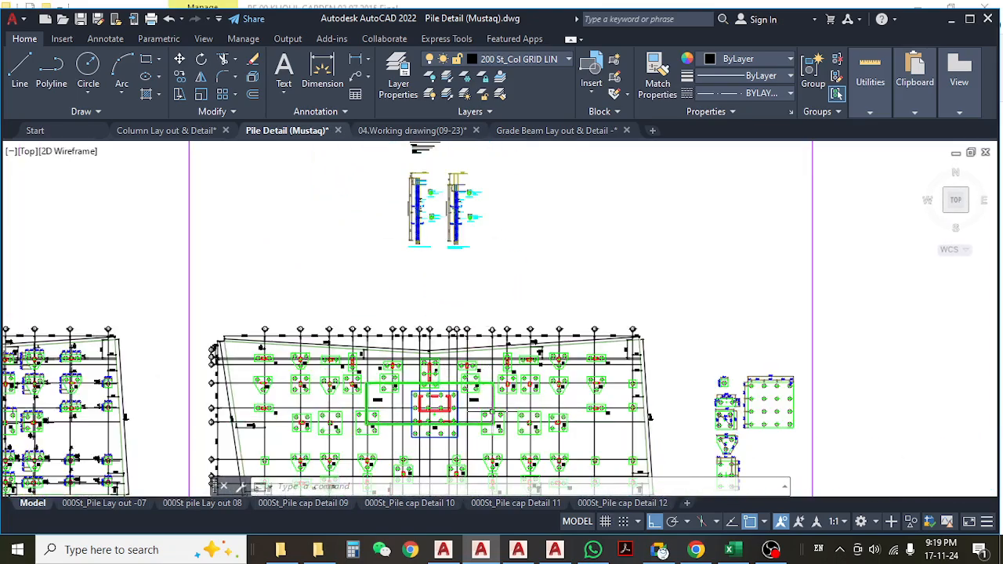
middle_click_drag(487, 406, 472, 232)
middle_click_drag(439, 384, 439, 279)
scroll(329, 288, "up", 6)
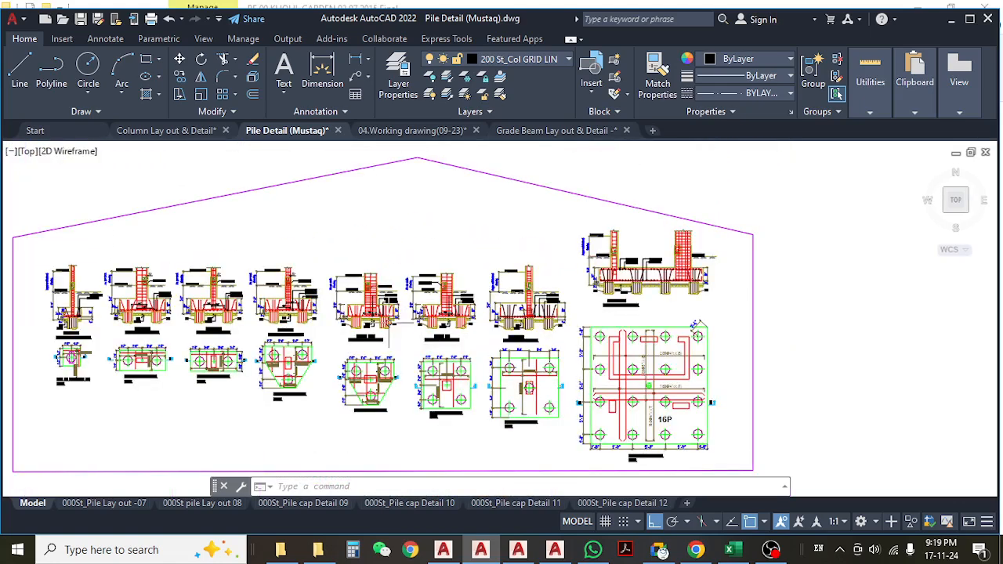
scroll(411, 280, "up", 2)
mouse_move(582, 246)
middle_mouse_down()
mouse_move(559, 264)
mouse_move(566, 282)
middle_mouse_up()
scroll(566, 261, "up", 2)
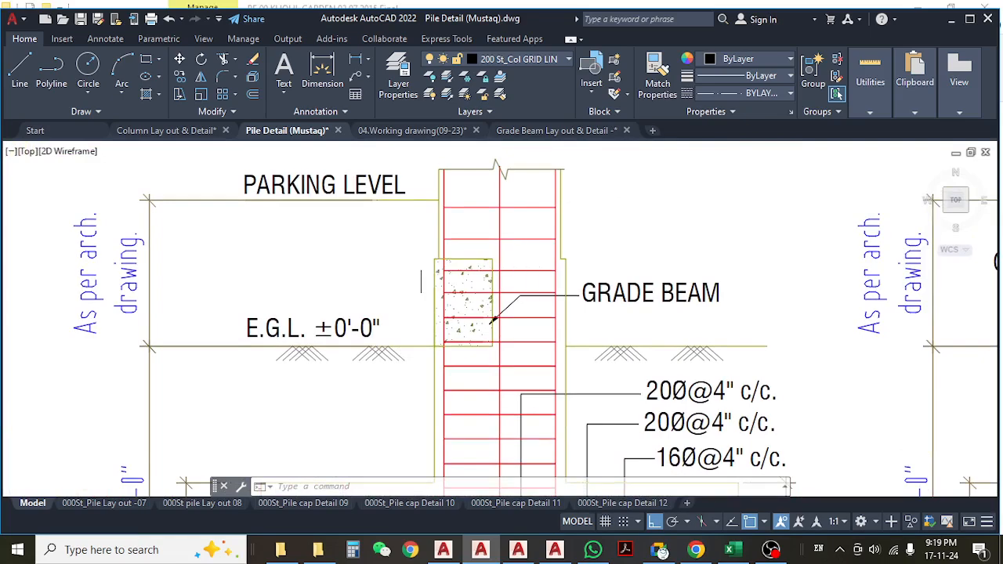
scroll(410, 294, "down", 4)
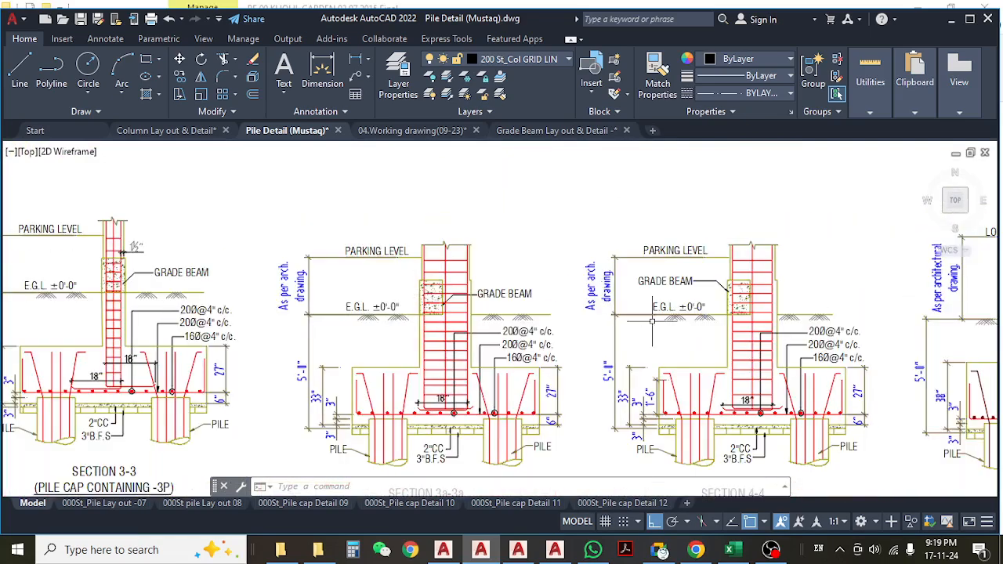
- Compare the grade beam position against the column and E.G.L. in sections 4-4 and 3-3
middle_click_drag(747, 319, 532, 322)
scroll(532, 322, "up", 6)
scroll(475, 280, "down", 6)
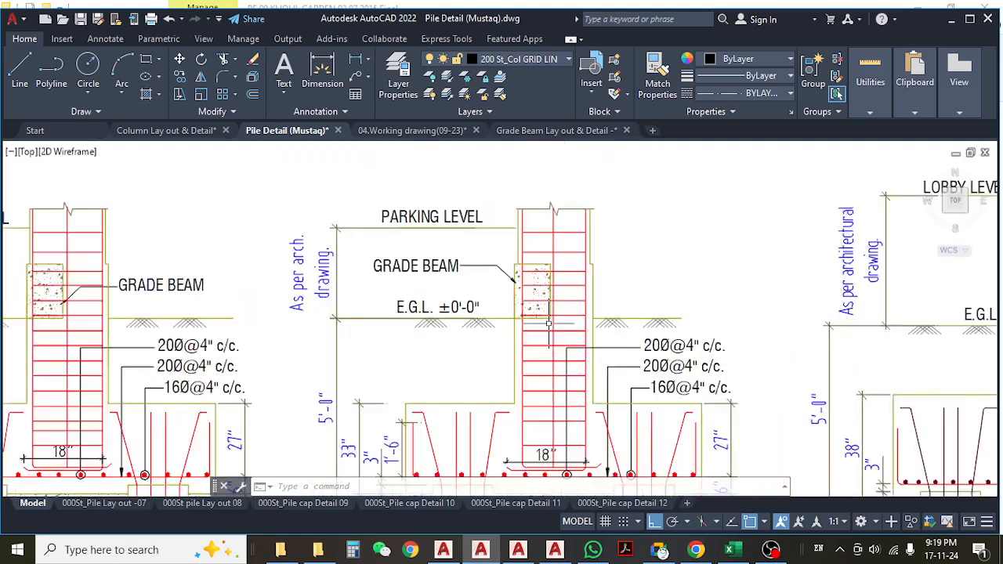
scroll(135, 284, "up", 2)
scroll(135, 287, "up", 2)
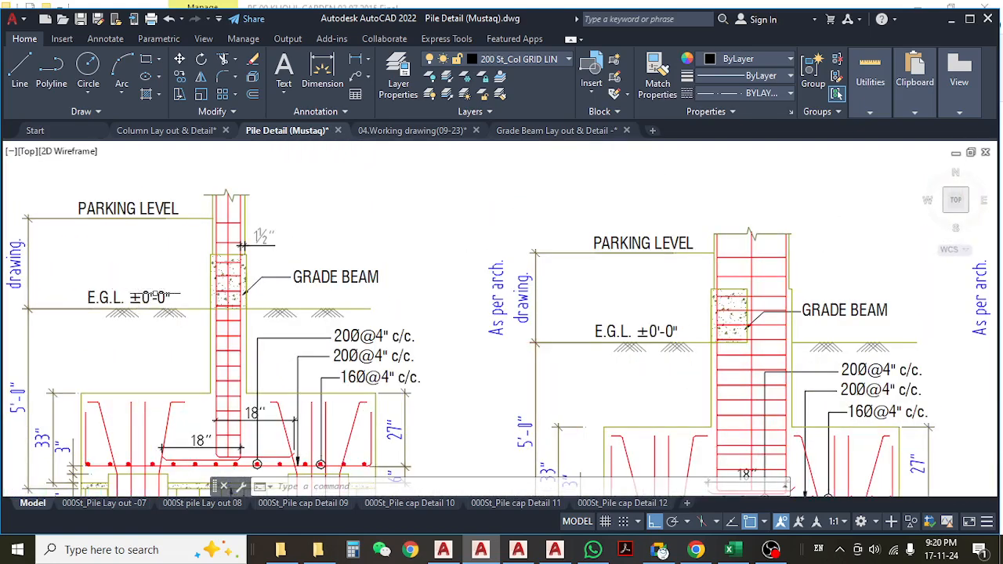
middle_click_drag(192, 298, 304, 318)
scroll(339, 315, "up", 2)
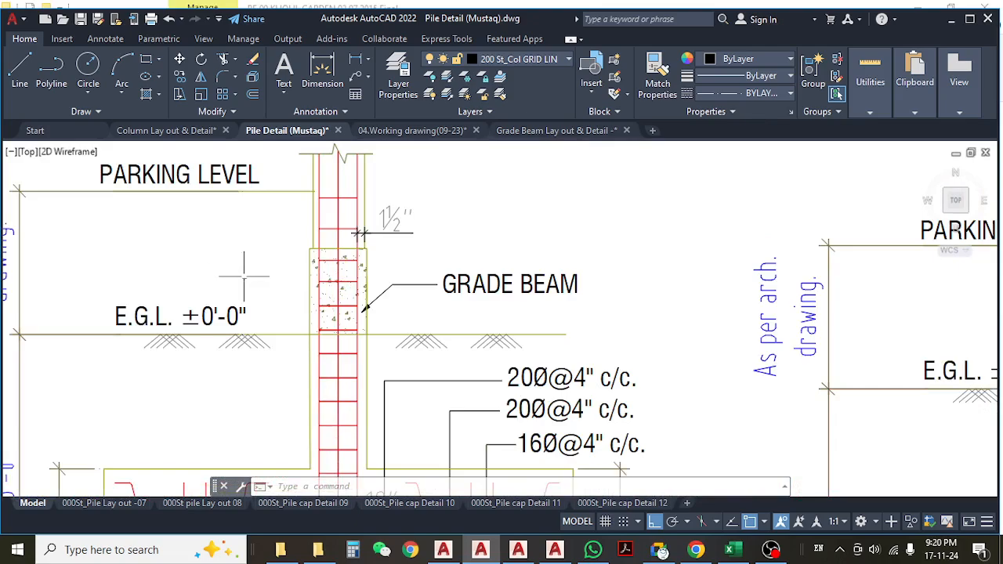
- Review the row of pile cap sections together with the pile cap layout plan above it
scroll(244, 276, "down", 5)
middle_click_drag(401, 282, 408, 322)
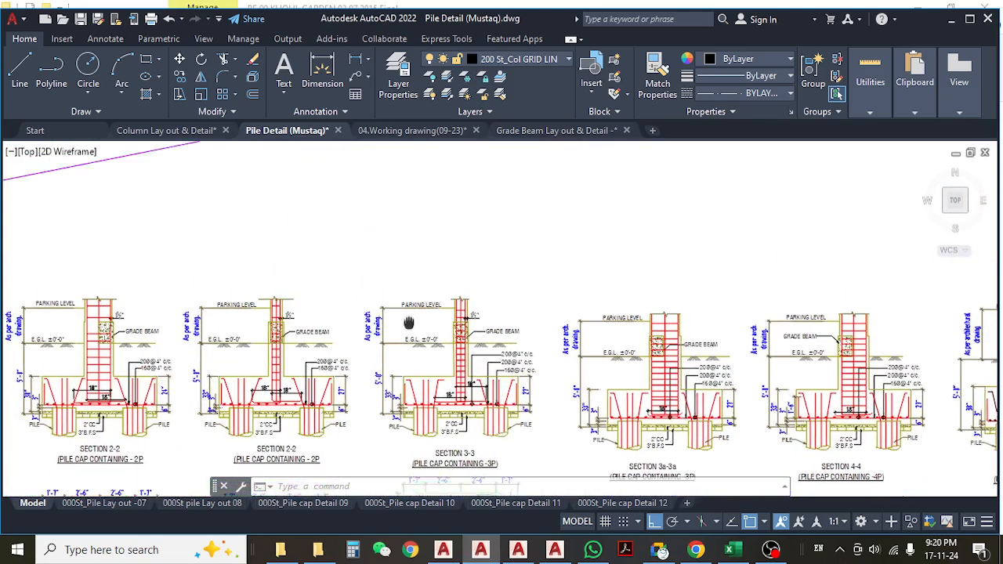
scroll(408, 332, "down", 5)
scroll(447, 336, "up", 3)
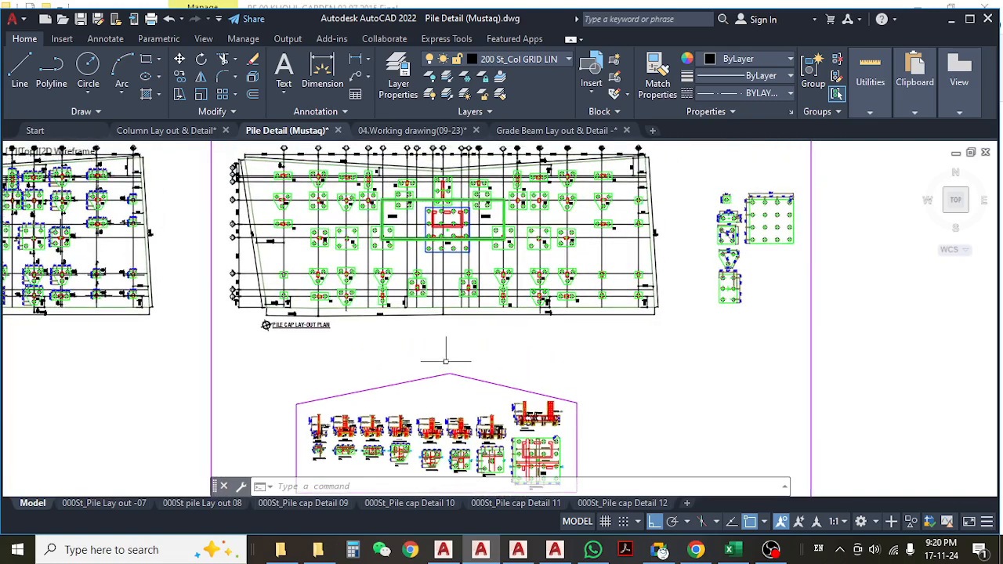
scroll(451, 389, "up", 10)
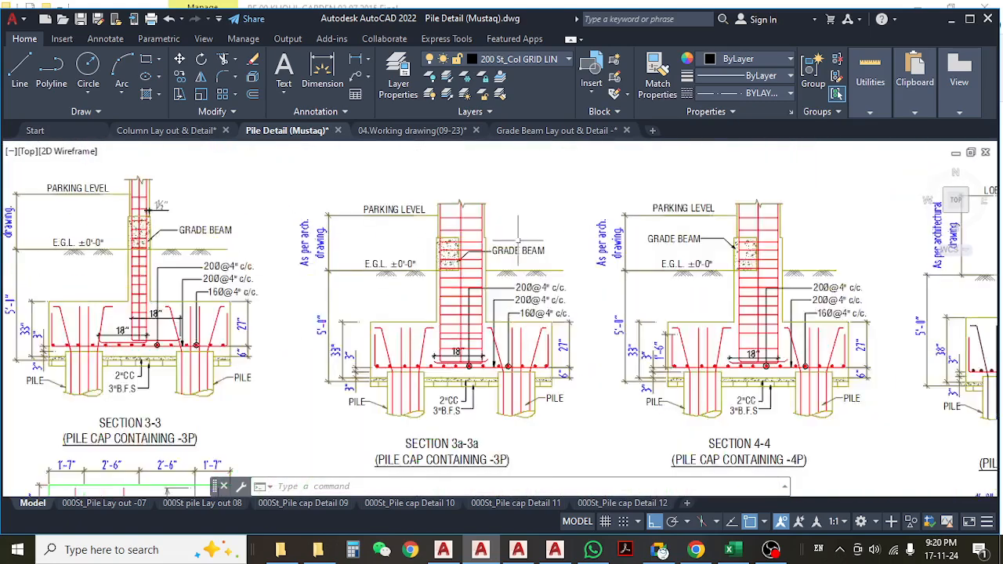
scroll(408, 311, "down", 2)
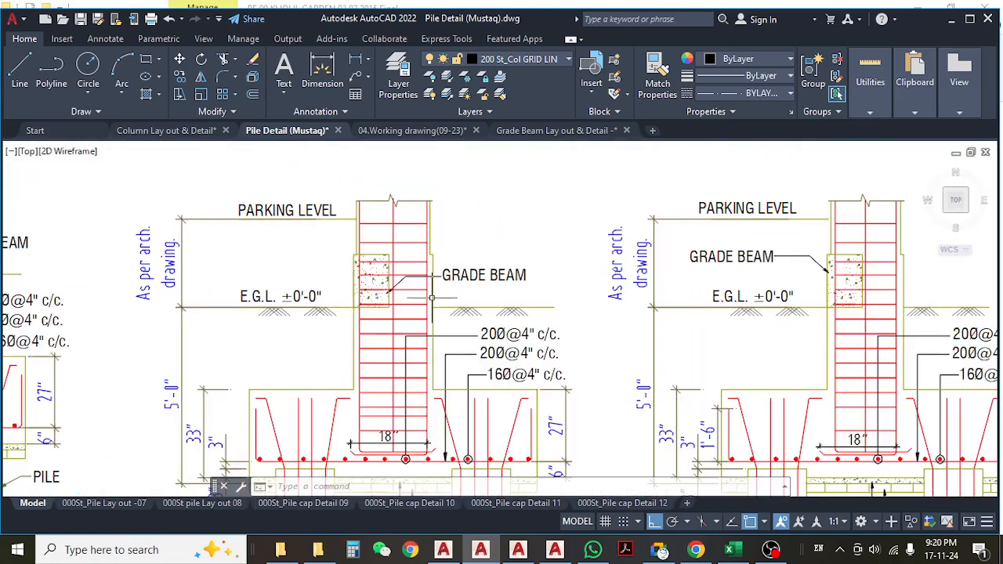
scroll(432, 298, "down", 8)
middle_click_drag(416, 257, 419, 442)
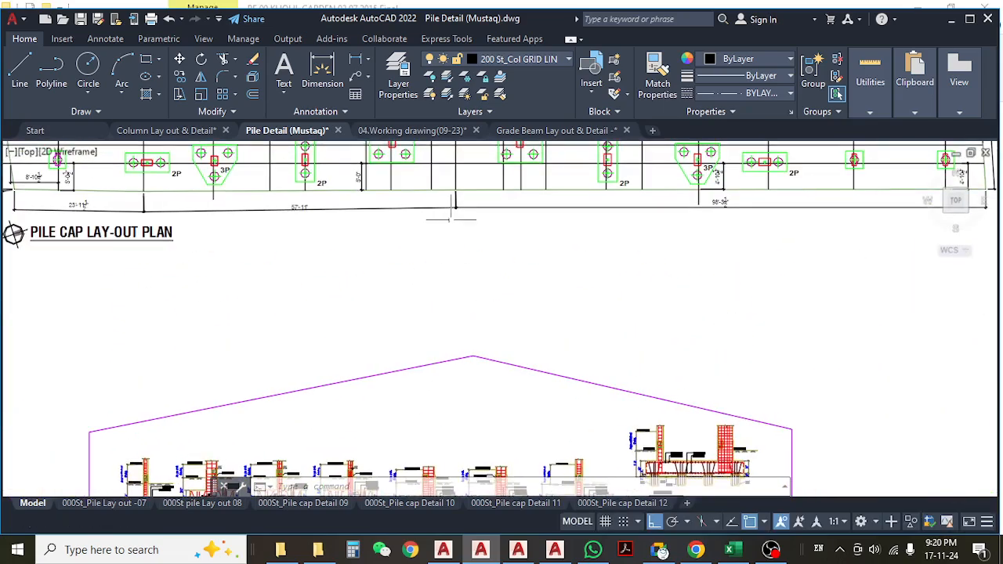
- Examine the pile cap layout plan around the UGWR walls and the central 16P cap
middle_click_drag(451, 220, 408, 448)
middle_click_drag(412, 250, 432, 349)
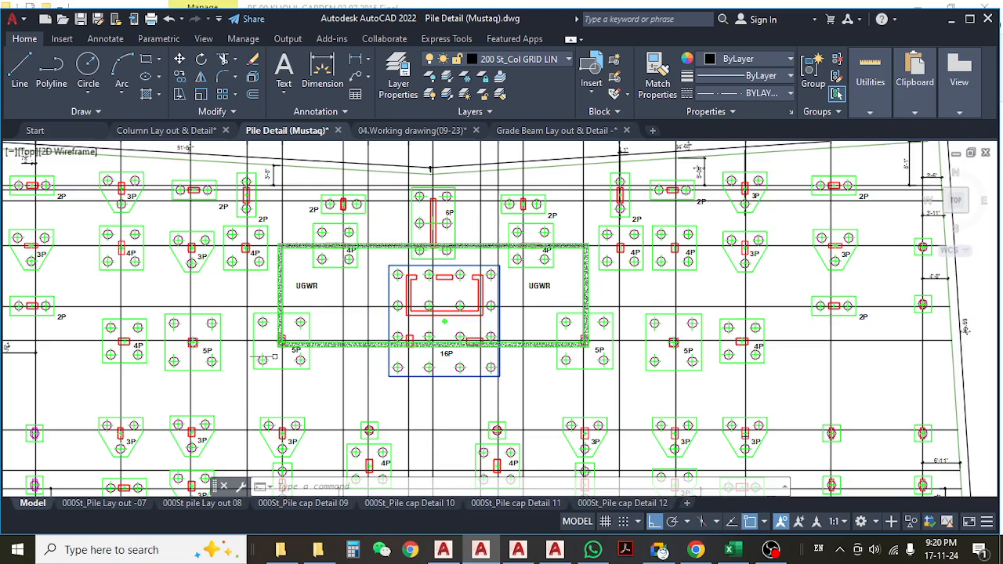
middle_click_drag(311, 366, 323, 339)
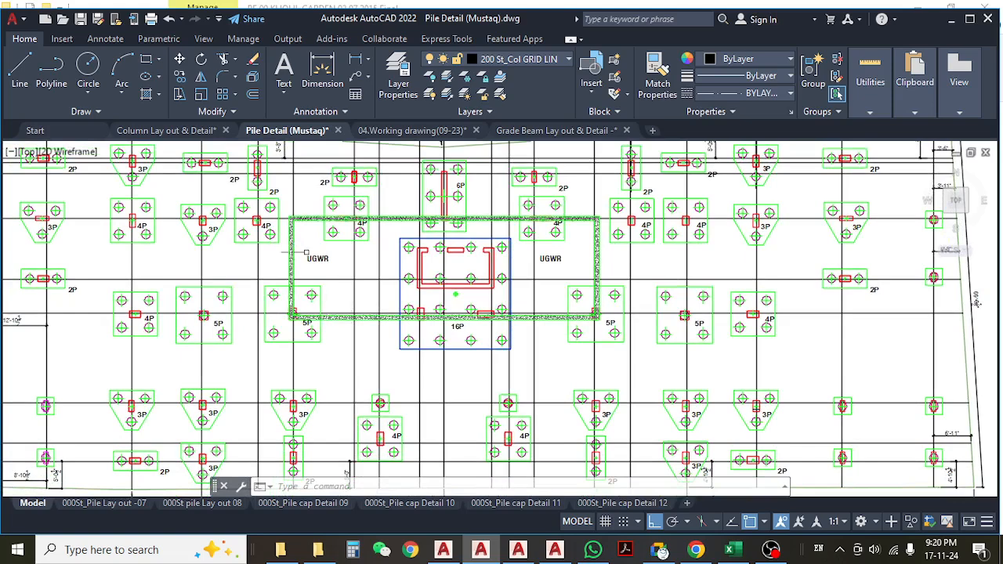
scroll(306, 252, "down", 8)
middle_click_drag(459, 353, 460, 287)
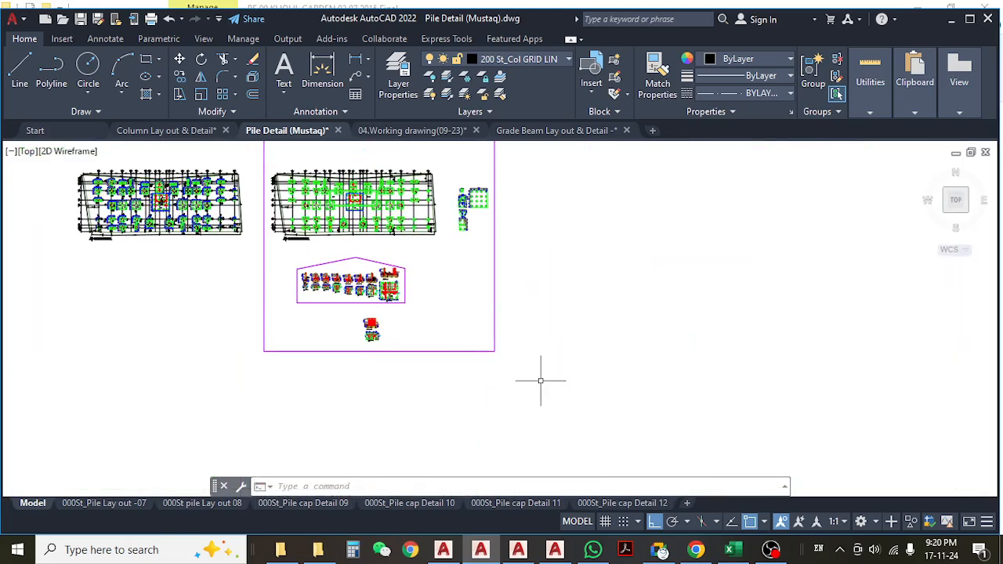
scroll(353, 214, "up", 2)
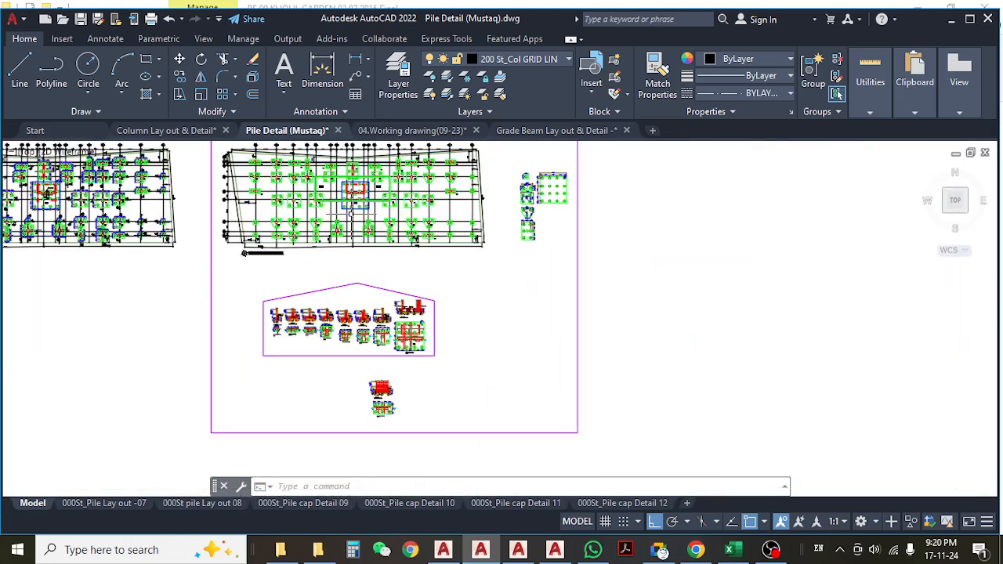
scroll(336, 187, "up", 4)
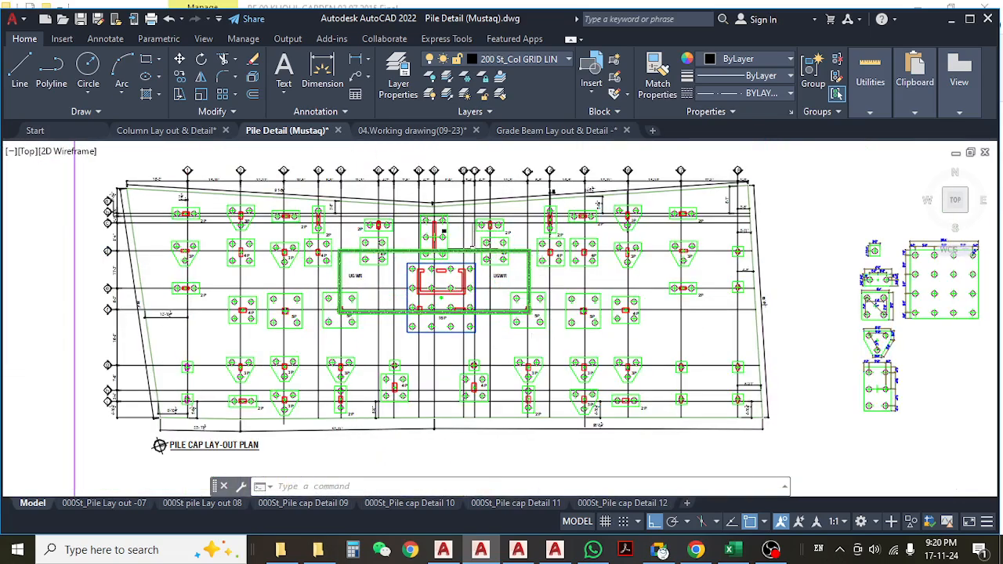
- Switch to the estimate workbook in Excel, check the pedestal column rows on the Mason sheet, and return to AutoCAD
left_click(728, 549)
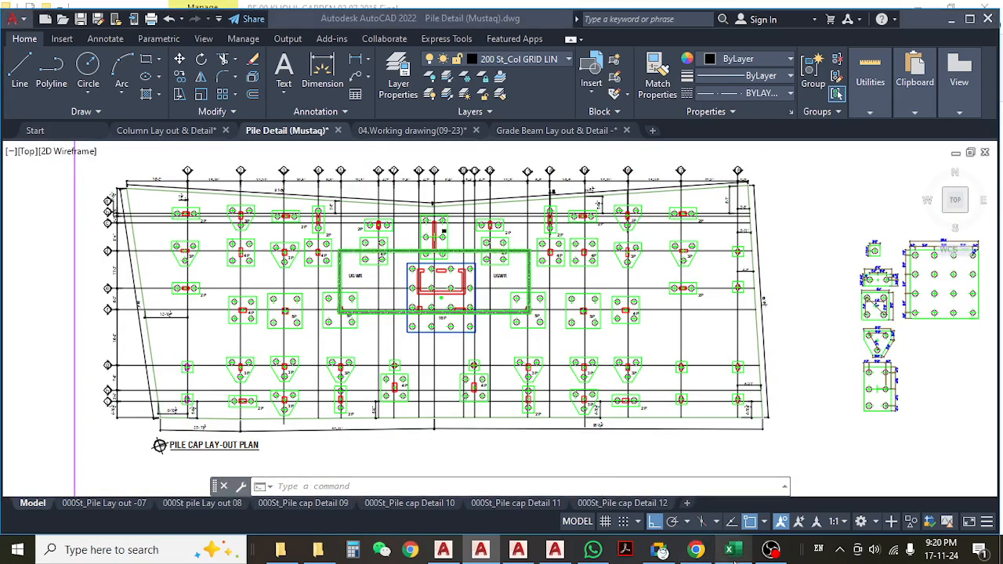
left_click(425, 350)
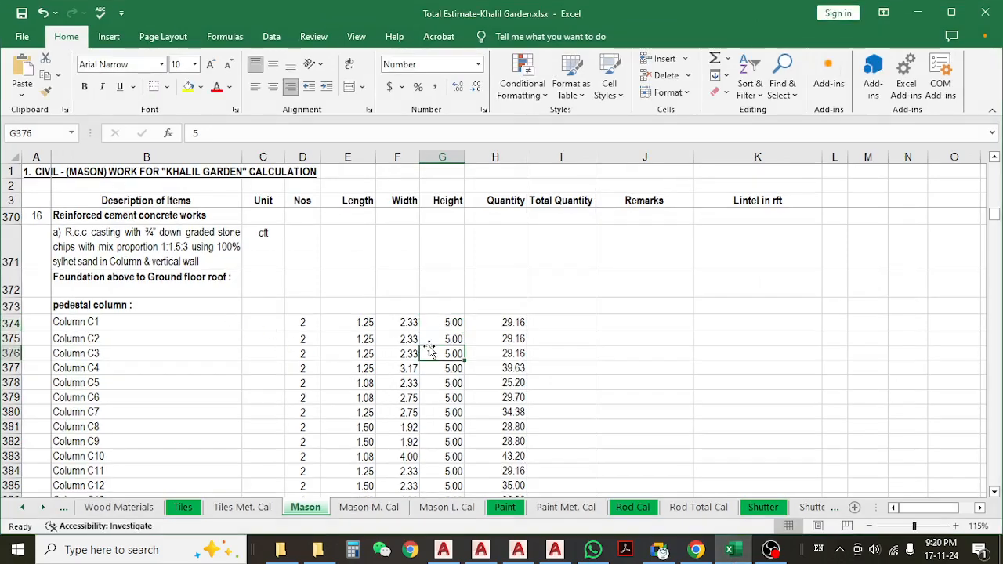
scroll(427, 349, "down", 3)
scroll(428, 349, "up", 3)
scroll(430, 349, "up", 1)
left_click(916, 13)
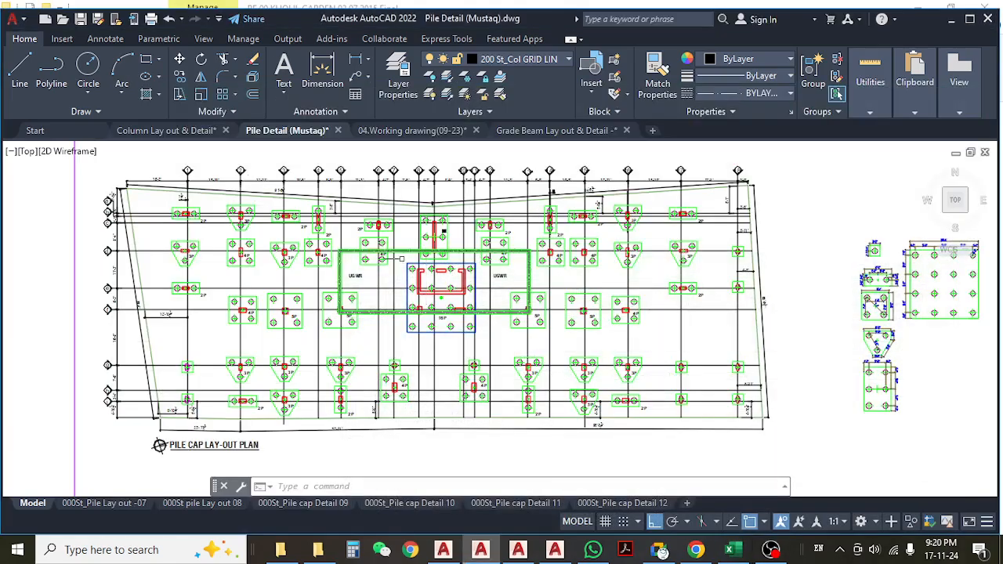
- Switch to the Column Lay out & Detail drawing and examine the columns around shear wall SW 01
scroll(363, 314, "down", 8)
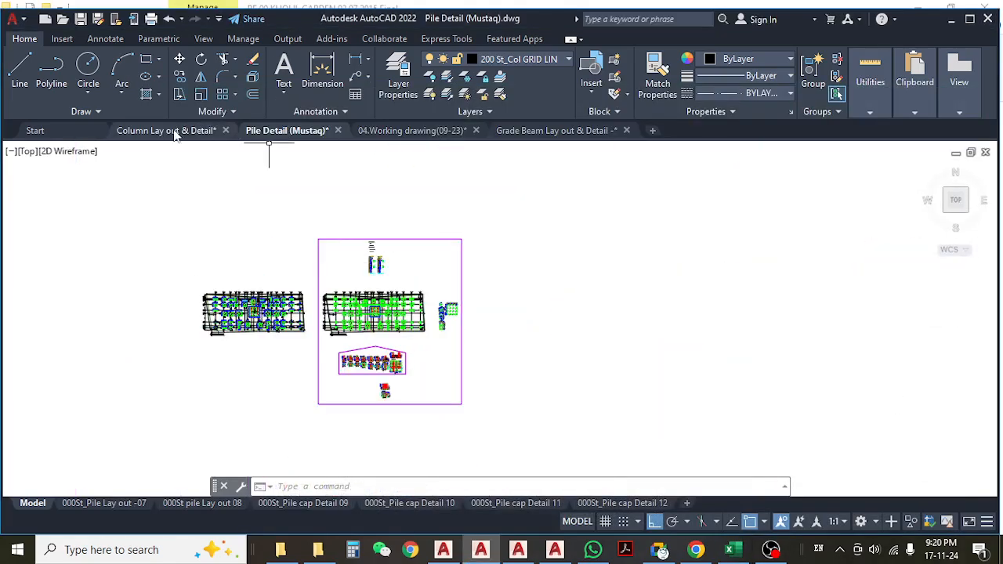
left_click(166, 130)
scroll(459, 268, "down", 6)
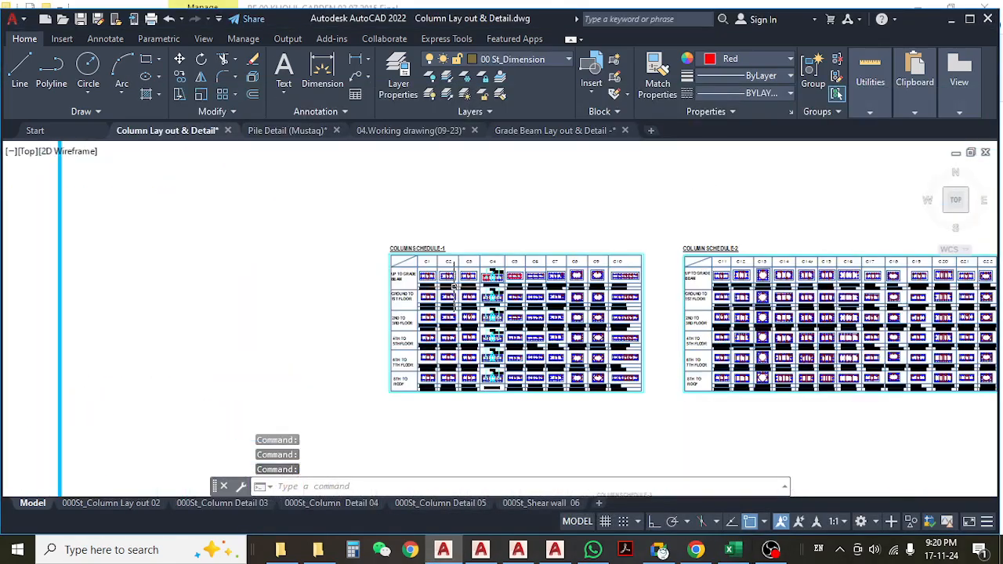
scroll(459, 268, "up", 3)
scroll(459, 268, "up", 6)
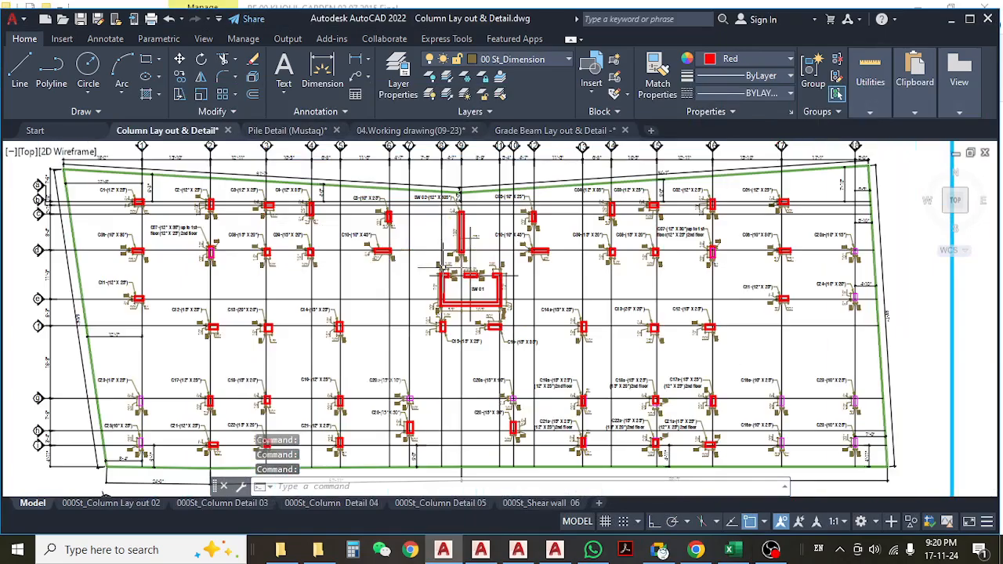
middle_click_drag(321, 281, 209, 263)
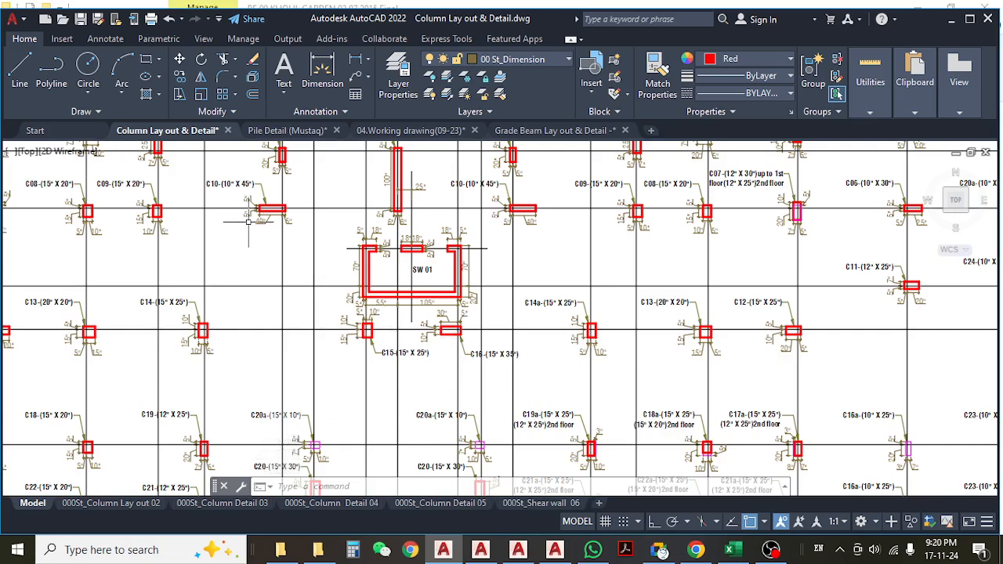
middle_click_drag(279, 221, 307, 227)
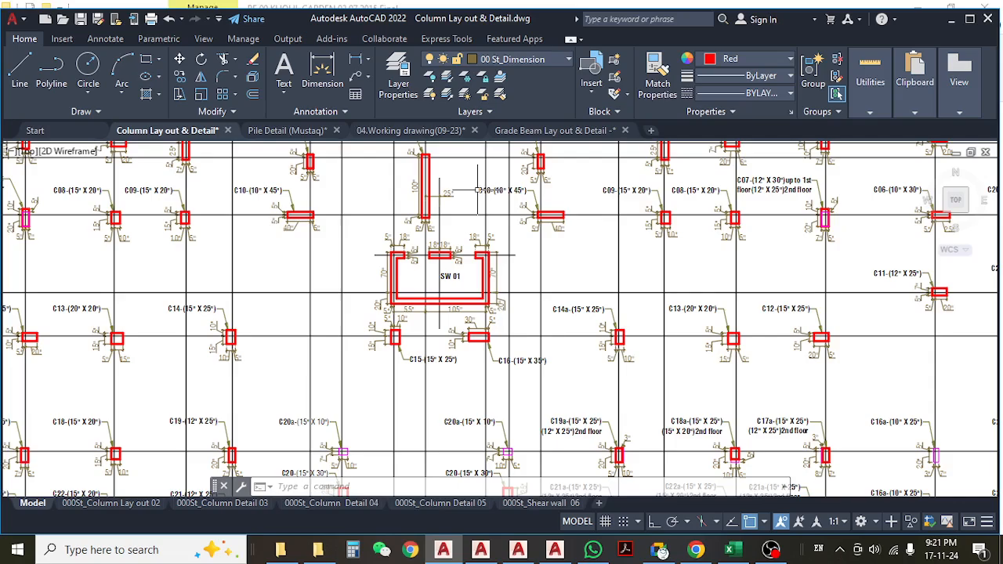
- Return to the Pile Detail drawing and examine which pile caps and columns the UGWR walls cross
left_click(302, 130)
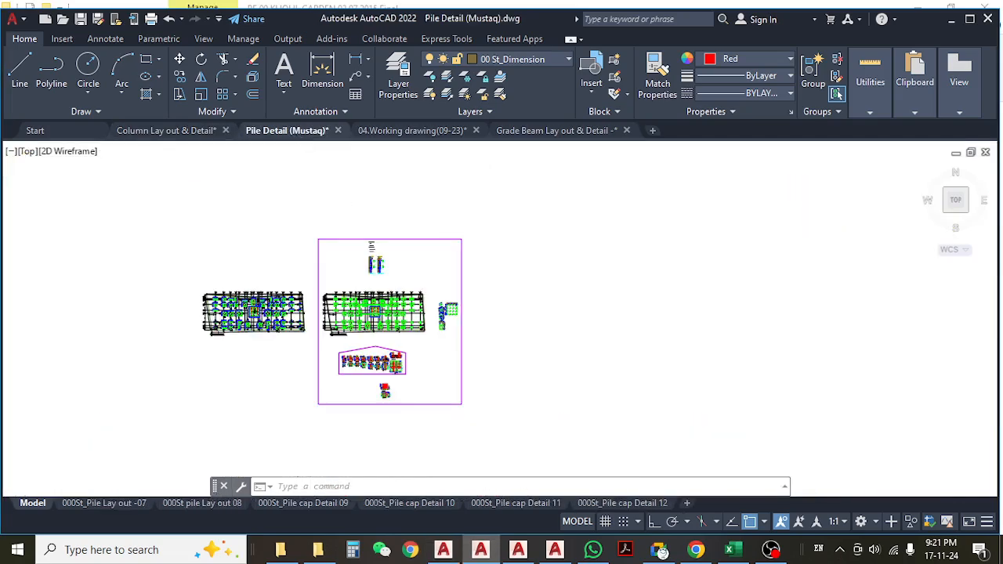
scroll(370, 307, "up", 10)
scroll(396, 339, "up", 5)
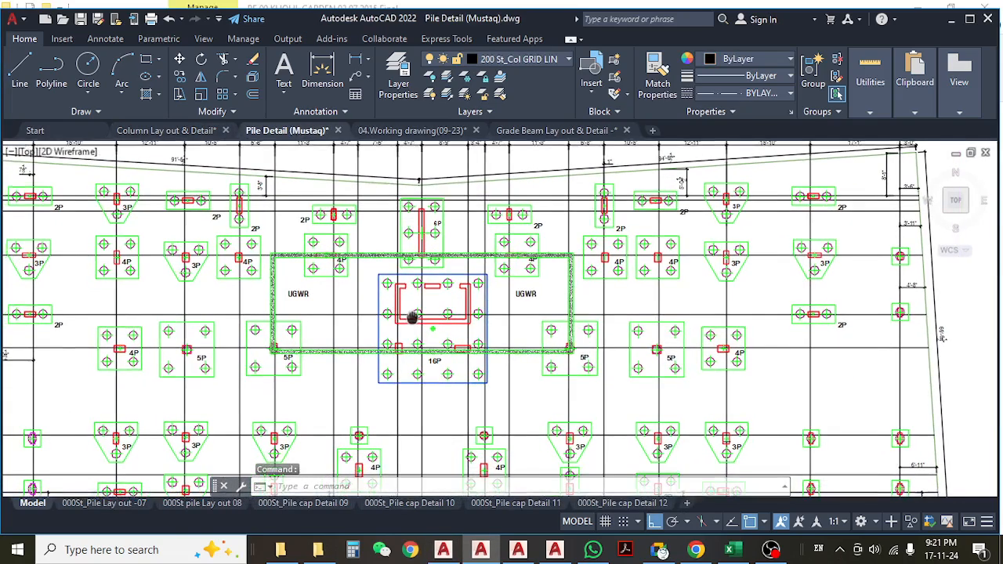
scroll(295, 236, "down", 3)
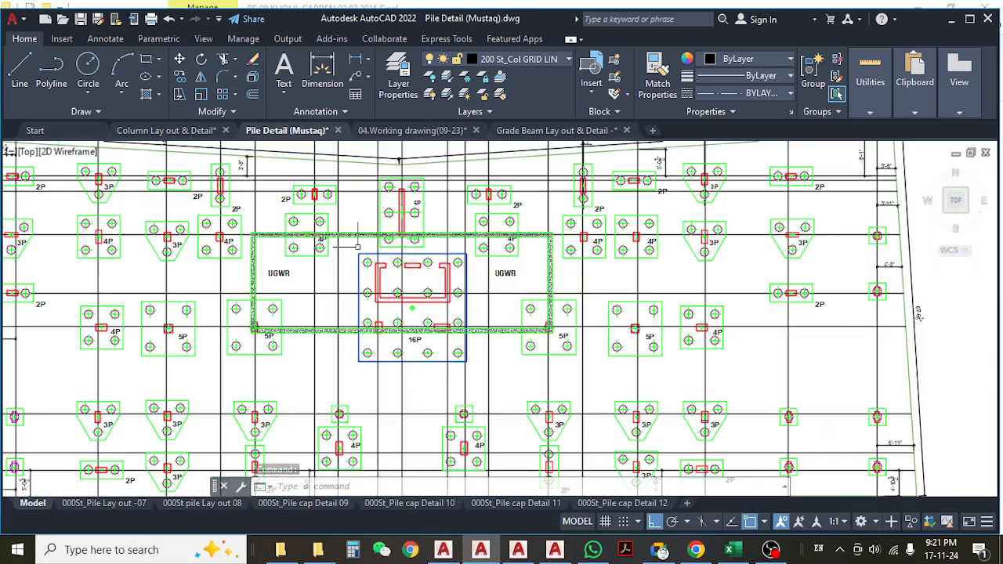
scroll(494, 239, "up", 3)
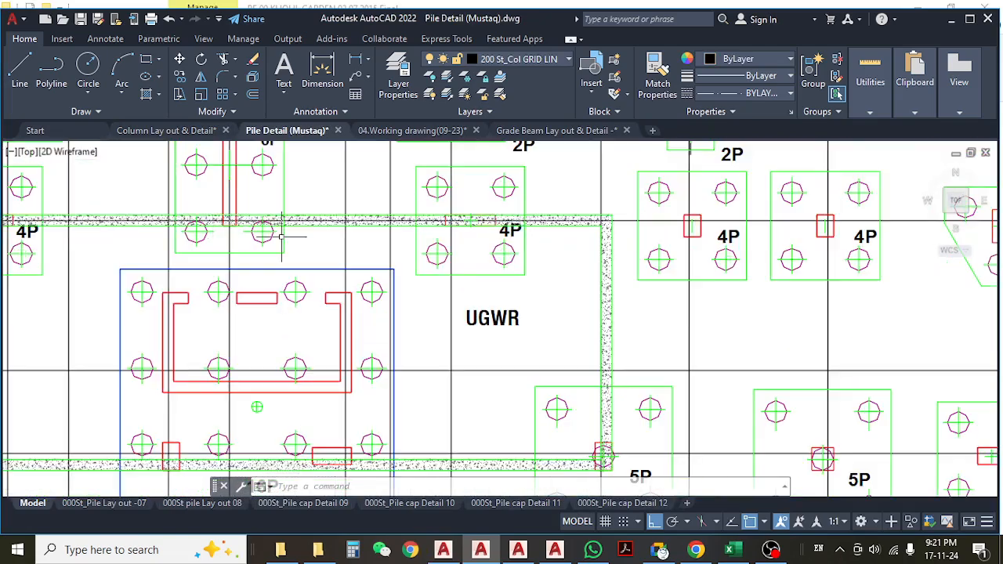
middle_click_drag(281, 256, 397, 274)
scroll(397, 274, "down", 2)
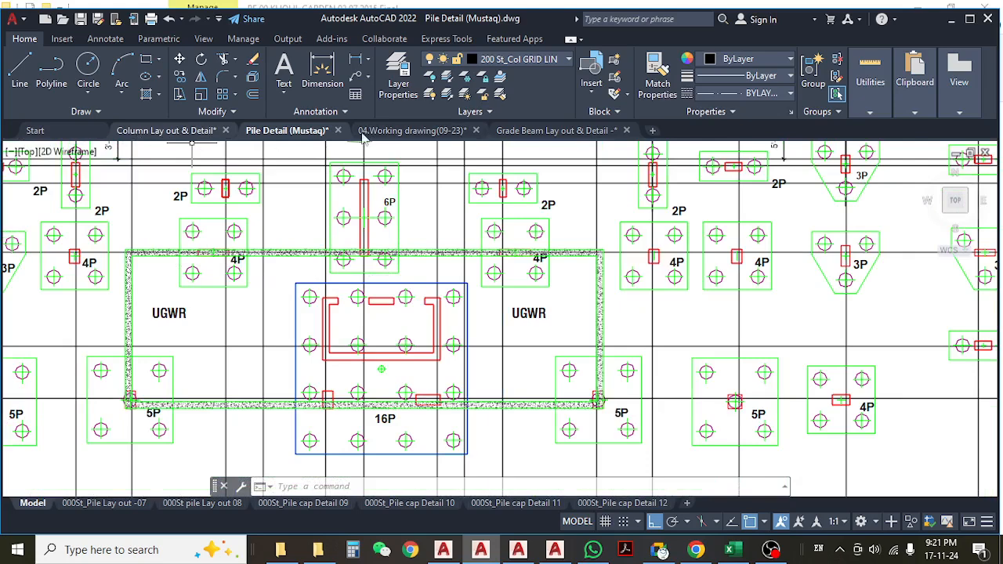
- Identify columns C10, C14, C14a, C15 and C16 around SW 01 in the Column Lay out & Detail drawing
left_click(167, 130)
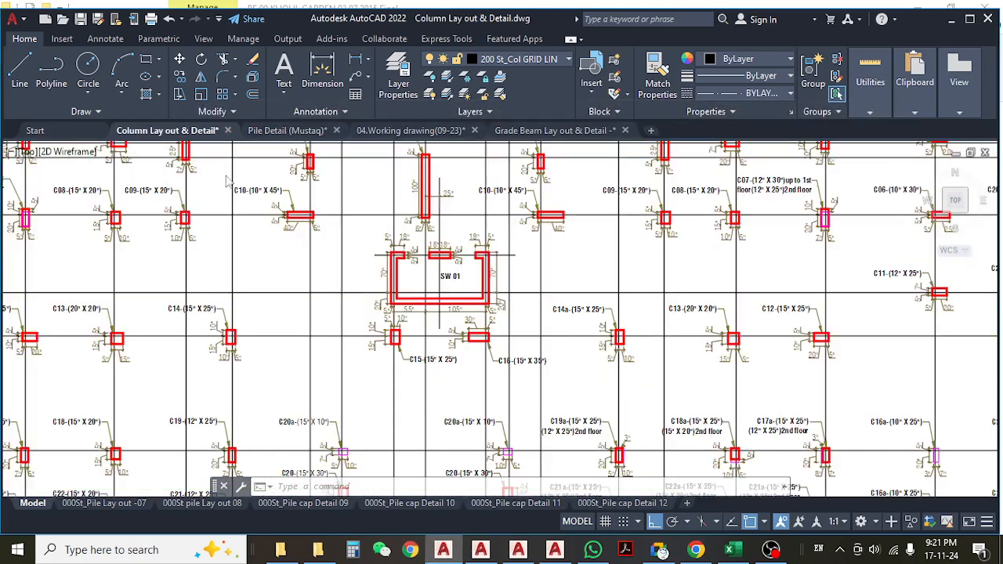
scroll(306, 215, "up", 2)
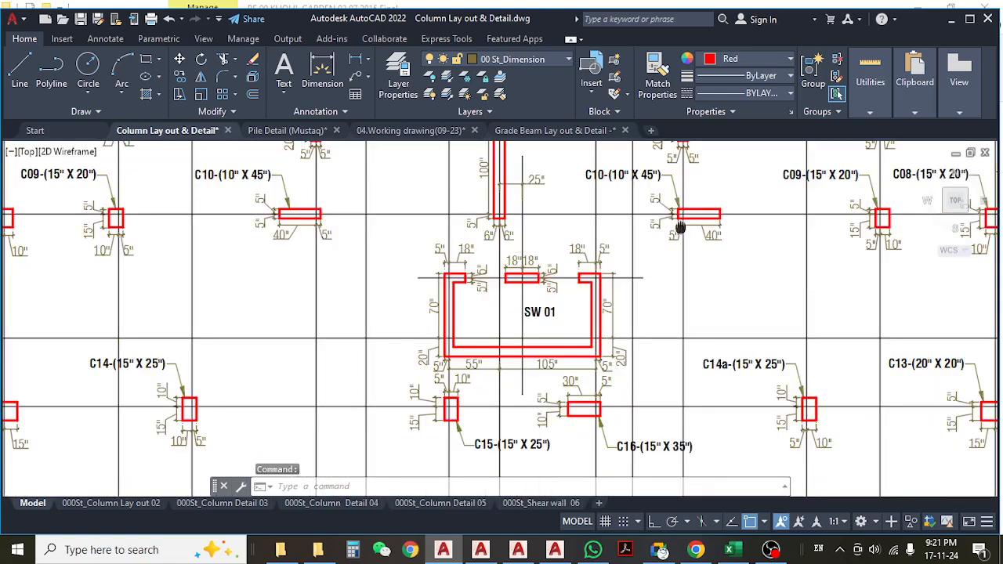
middle_click_drag(680, 227, 666, 198)
scroll(523, 250, "down", 2)
scroll(393, 332, "up", 2)
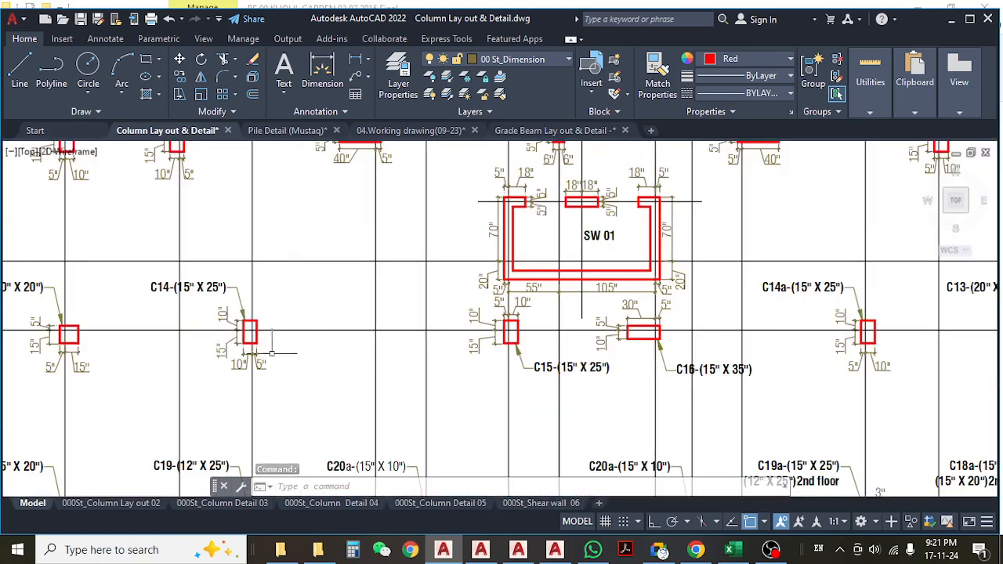
middle_click_drag(736, 369, 578, 374)
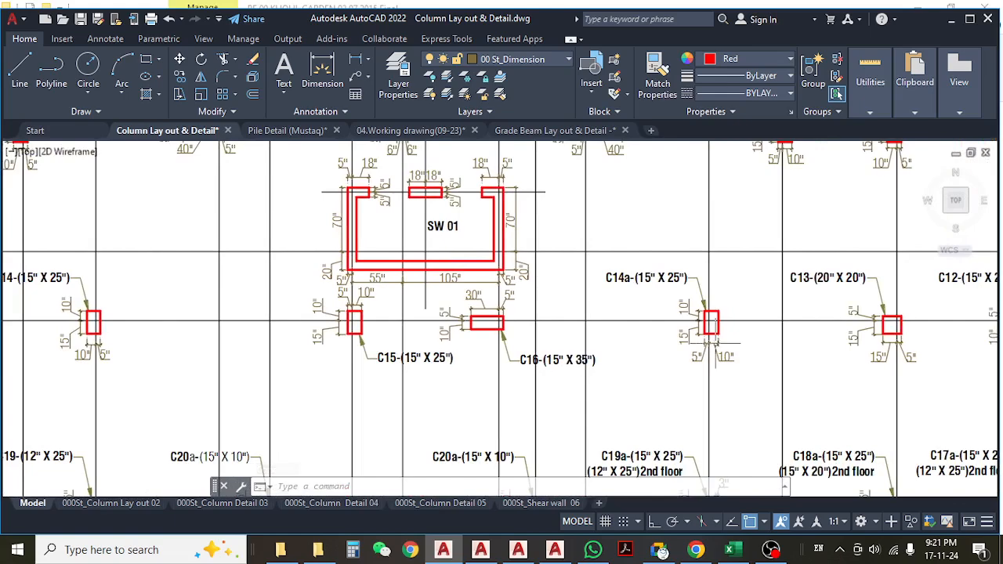
middle_click_drag(715, 343, 714, 343)
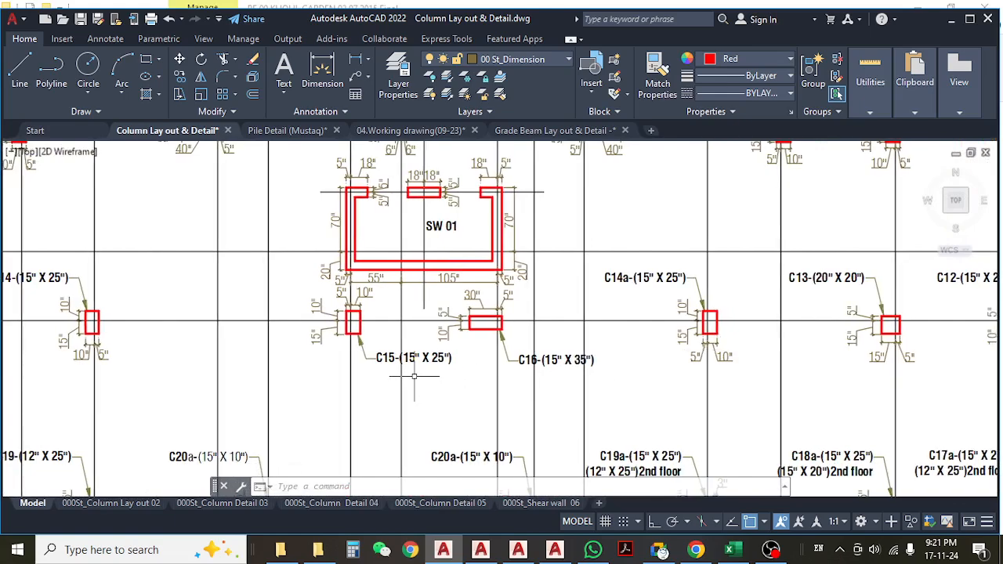
scroll(564, 379, "down", 3)
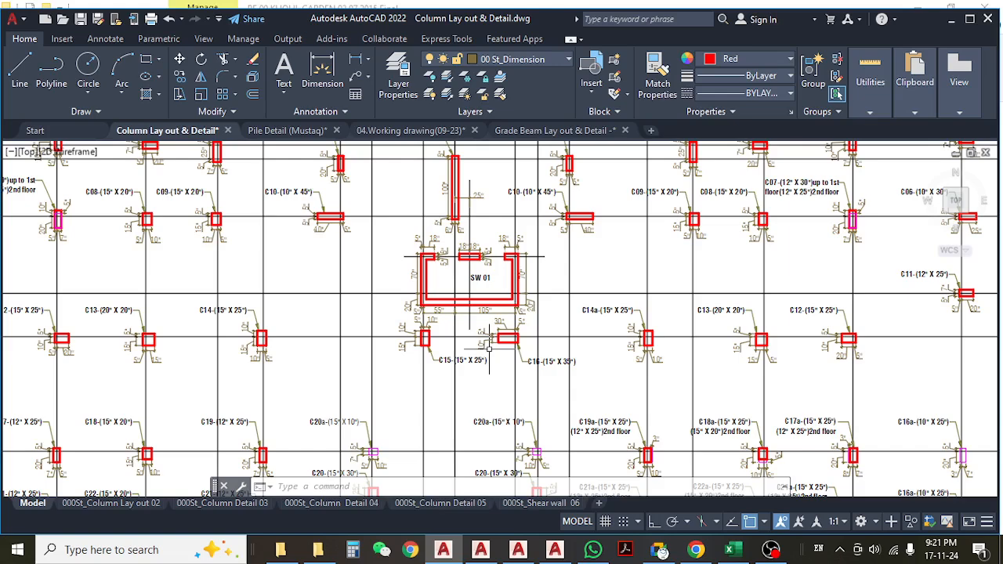
- Match the columns on the 5P and 16P caps along the lower UGWR wall in the Pile Detail drawing
left_click(287, 130)
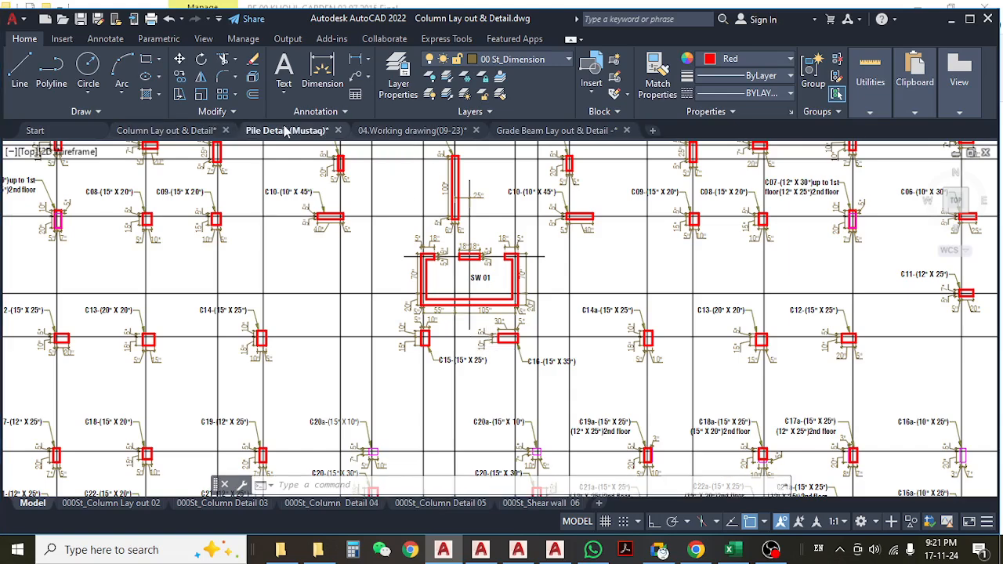
middle_click_drag(236, 263, 376, 262)
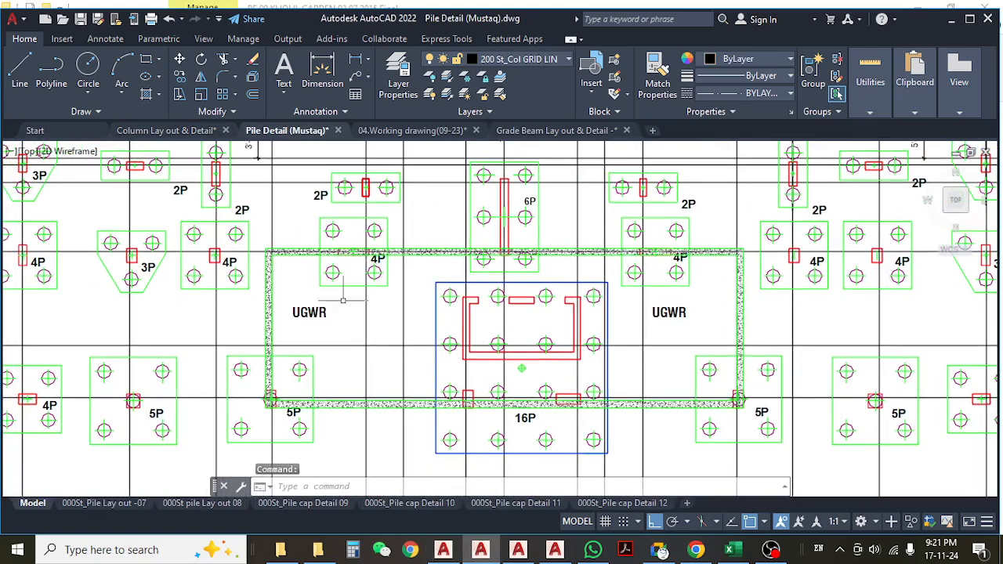
middle_click_drag(270, 424, 277, 396)
scroll(265, 398, "up", 4)
scroll(252, 312, "down", 4)
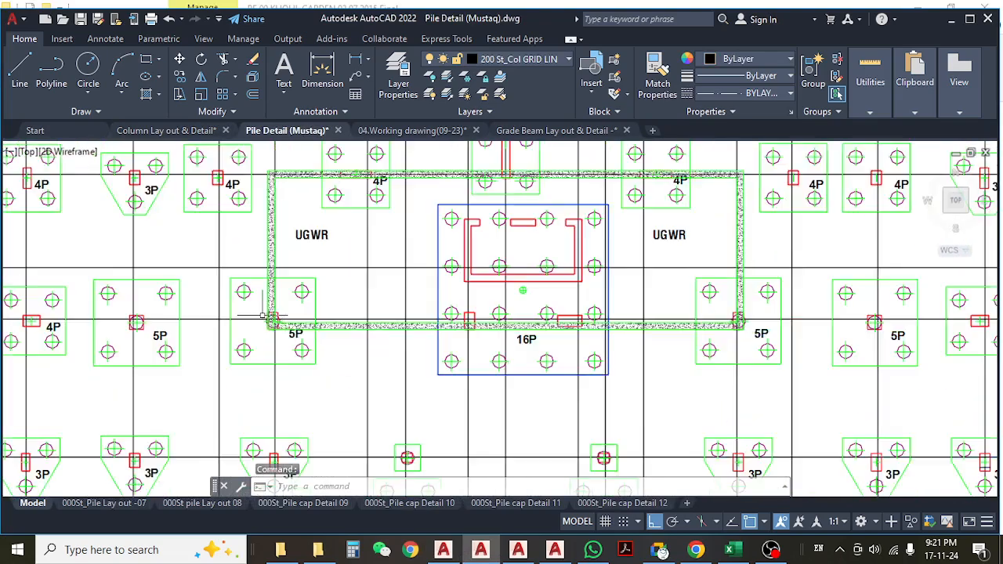
scroll(314, 296, "down", 3)
scroll(437, 331, "up", 5)
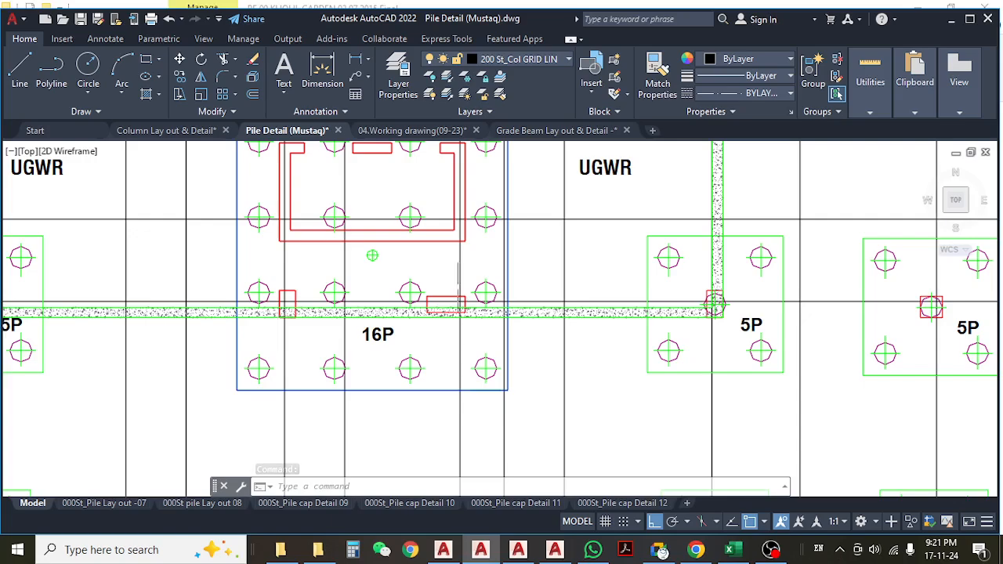
mouse_move(462, 309)
middle_mouse_down()
mouse_move(406, 333)
mouse_move(379, 366)
middle_mouse_up()
scroll(619, 351, "down", 5)
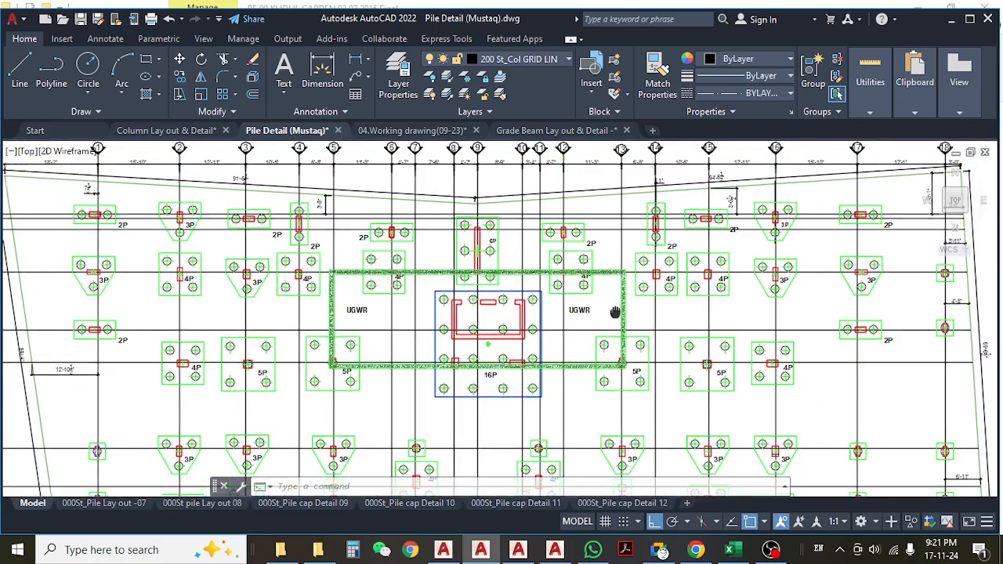
- Trace the UGWR perimeter from the upper 4P and 6P caps down to the 5P and 16P caps, checking the columns on it
scroll(619, 298, "up", 5)
middle_click_drag(512, 292, 619, 292)
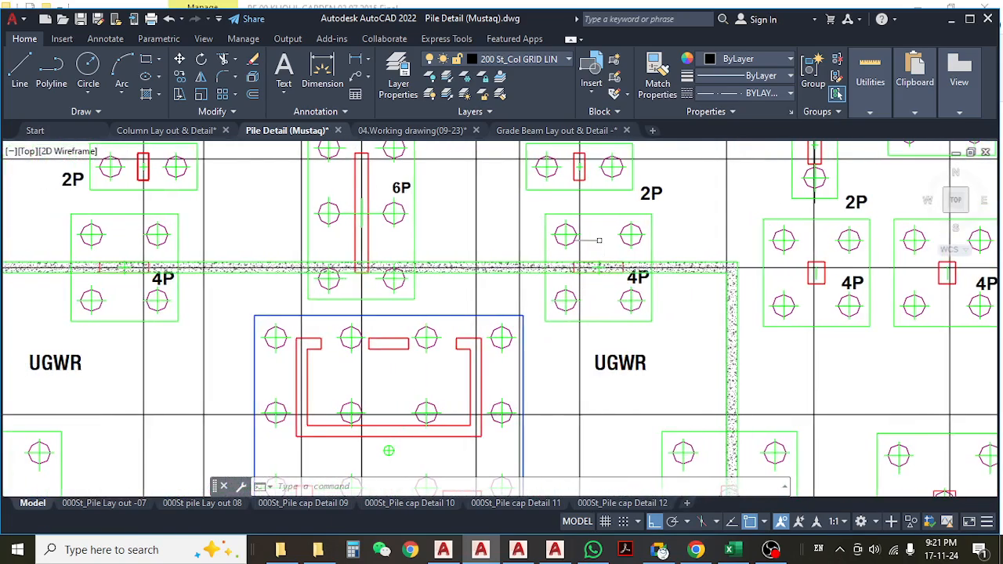
middle_click_drag(286, 315, 419, 301)
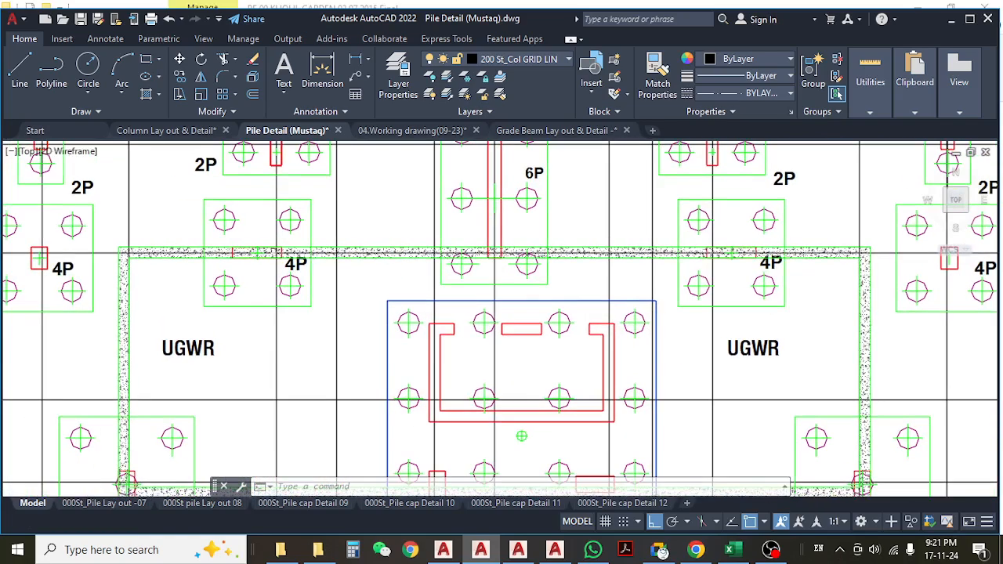
middle_click_drag(713, 271, 701, 161)
scroll(454, 271, "down", 2)
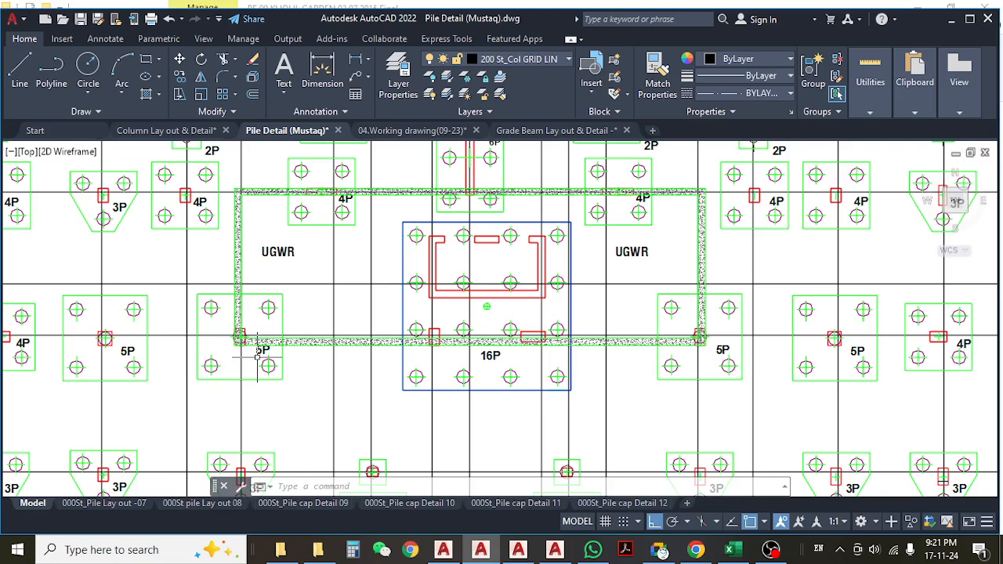
middle_click_drag(680, 362, 543, 362)
scroll(543, 360, "up", 2)
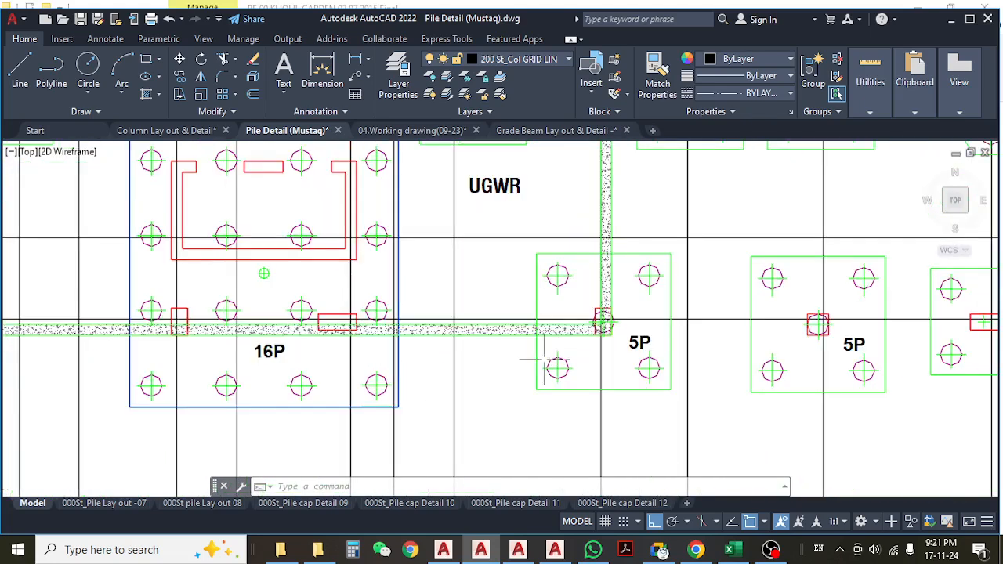
middle_click_drag(338, 344, 460, 355)
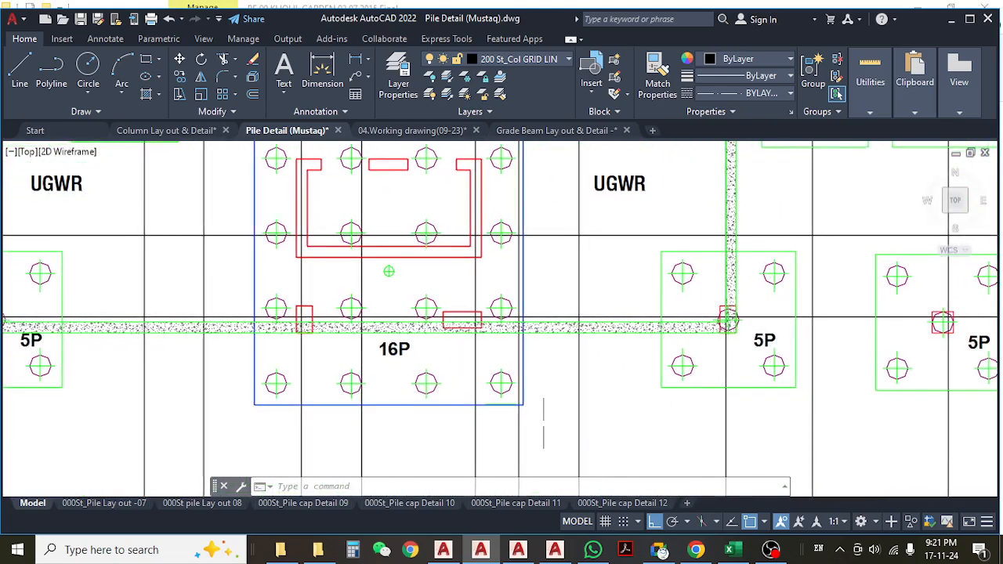
- Check the sizes and positions of columns C14, C15, C16 and C14a around SW 01 in the Column Lay out & Detail drawing
left_click(188, 133)
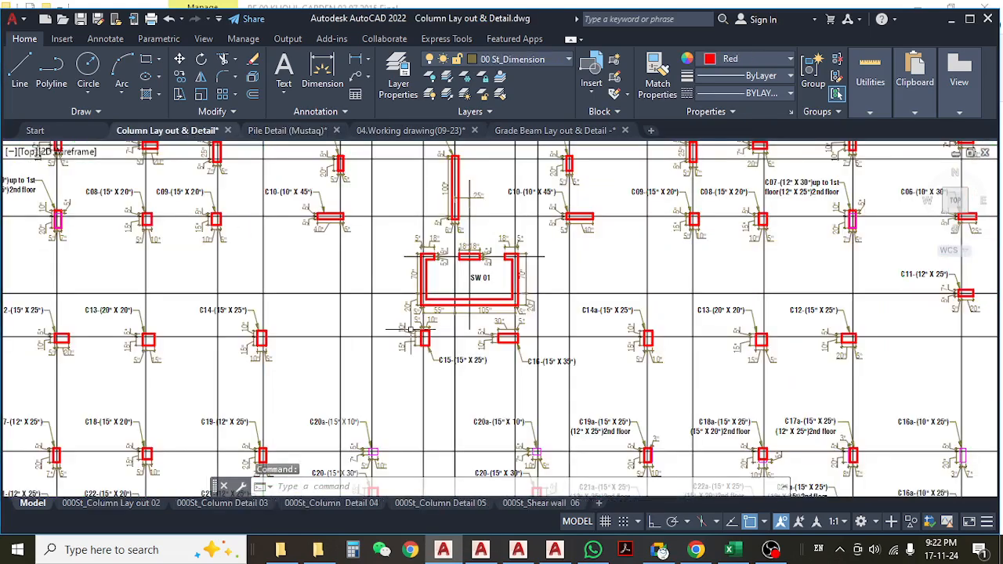
middle_click_drag(473, 363, 433, 348)
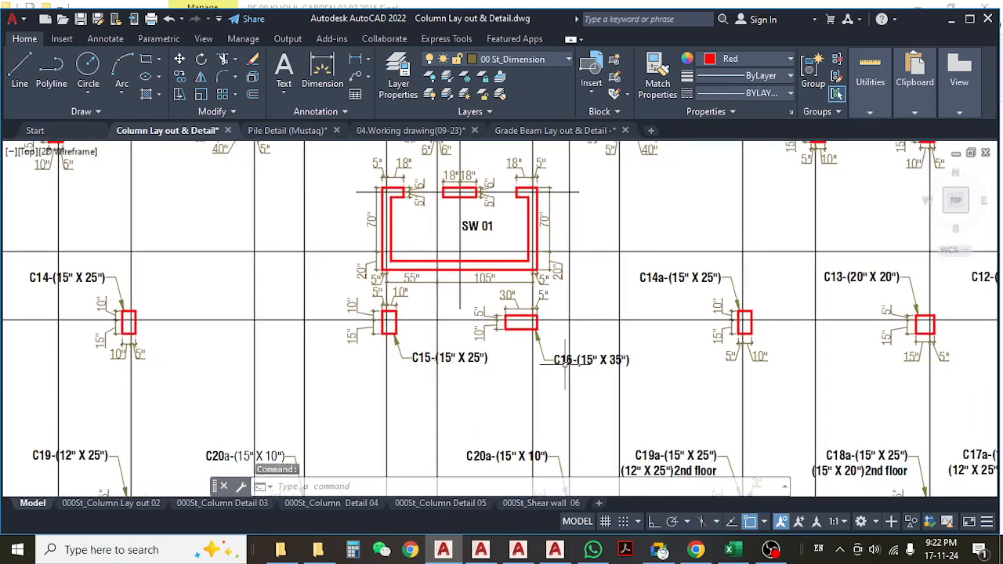
middle_click_drag(566, 362, 540, 363)
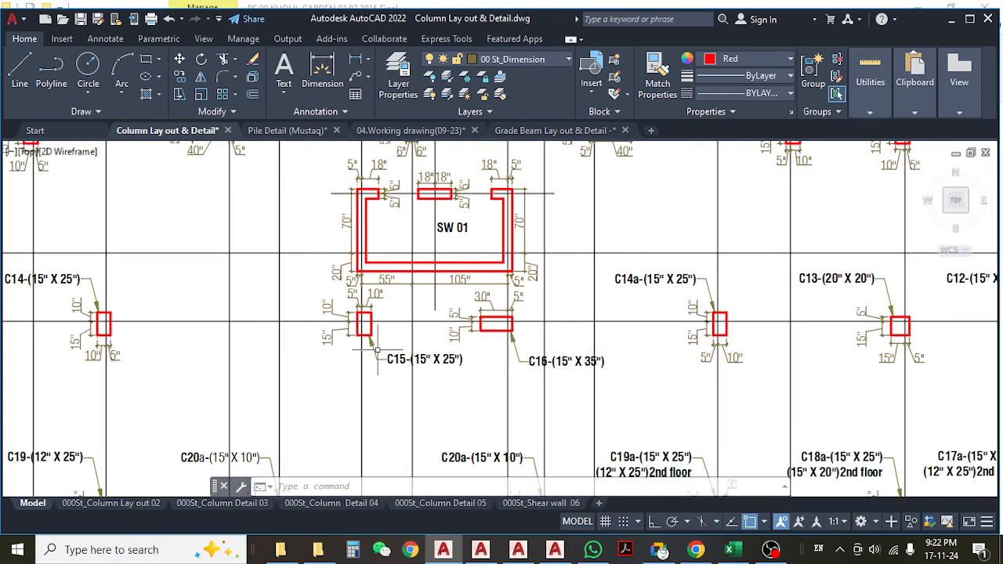
- Return to the Pile Detail drawing and examine the whole UGWR wall outline across the 4P, 6P, 5P and 16P caps
left_click(287, 130)
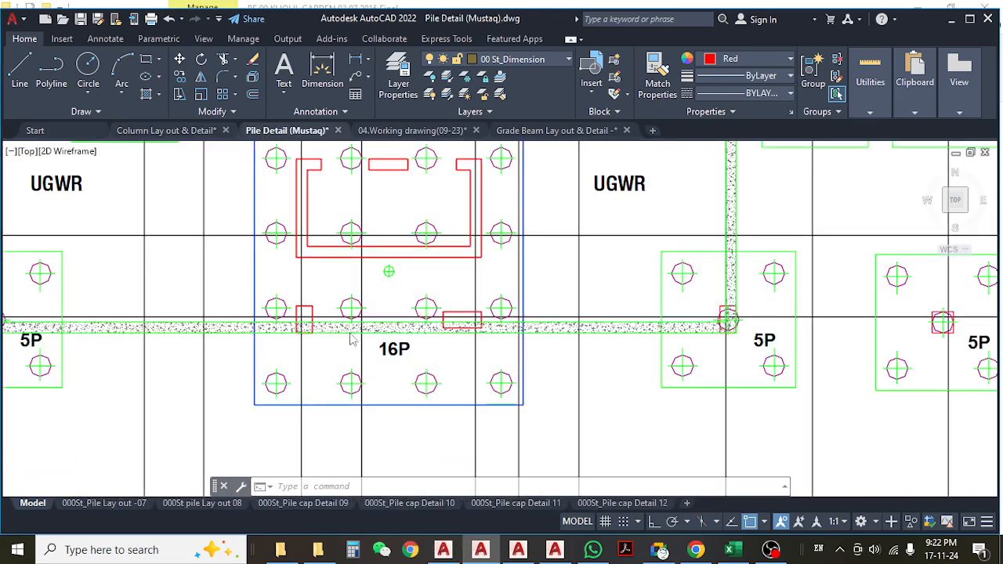
scroll(387, 327, "down", 2)
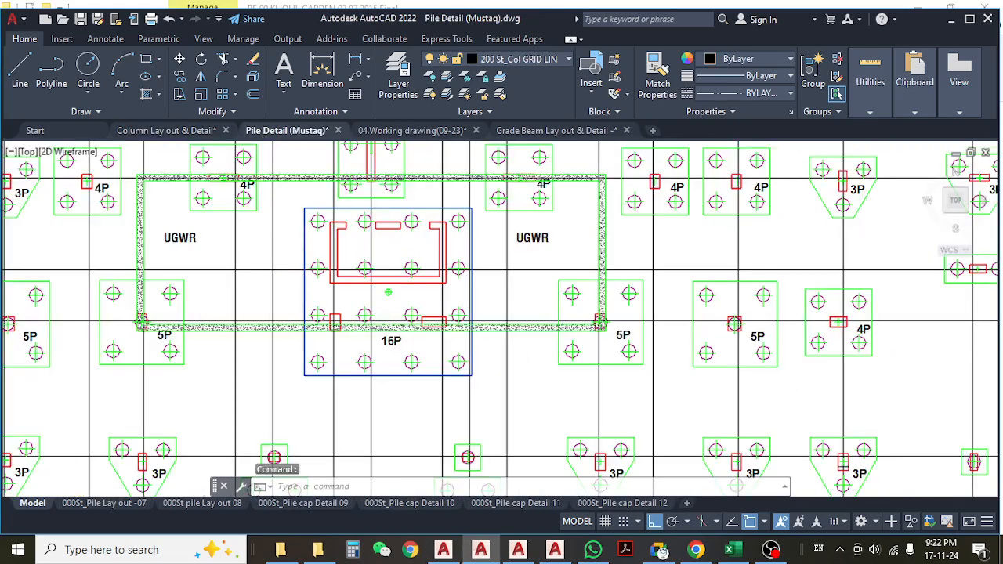
mouse_move(580, 341)
middle_mouse_down()
mouse_move(601, 409)
mouse_move(620, 406)
middle_mouse_up()
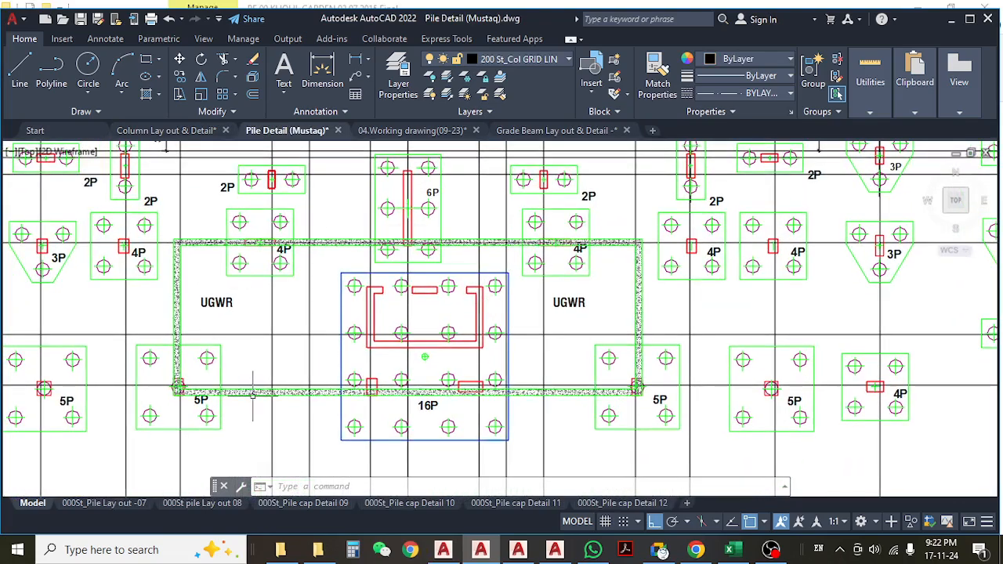
mouse_move(388, 291)
middle_mouse_down()
mouse_move(401, 356)
mouse_move(391, 303)
middle_mouse_up()
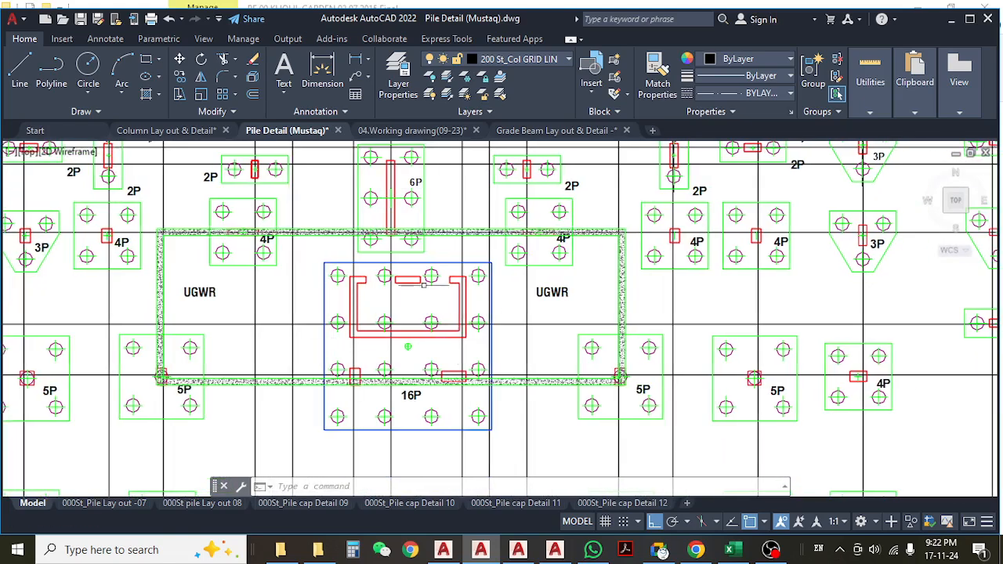
middle_click_drag(384, 369, 381, 329)
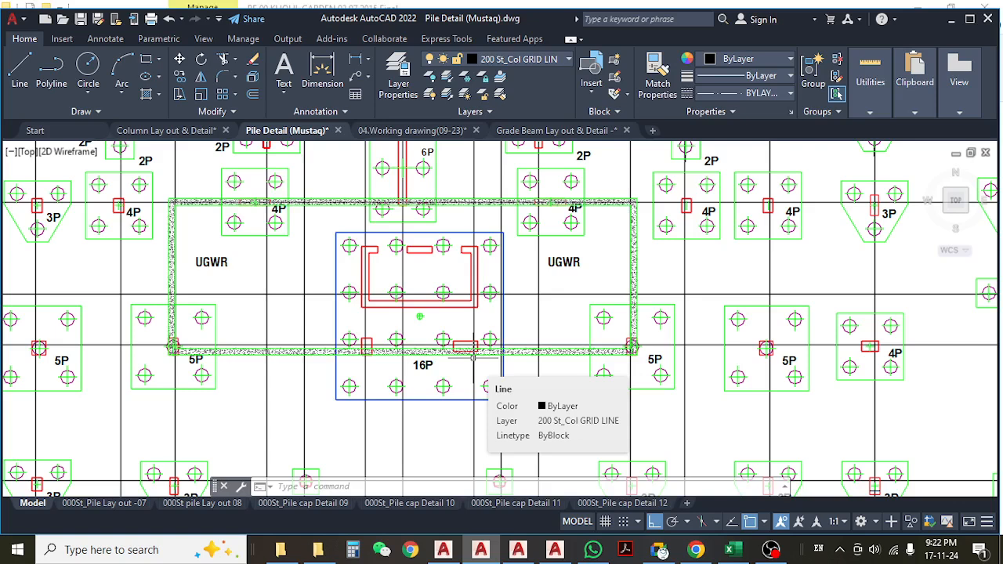
- Switch to the Total Estimate workbook in Excel and set Column C1's pedestal height to 3.83 on the Mason sheet
left_click(729, 549)
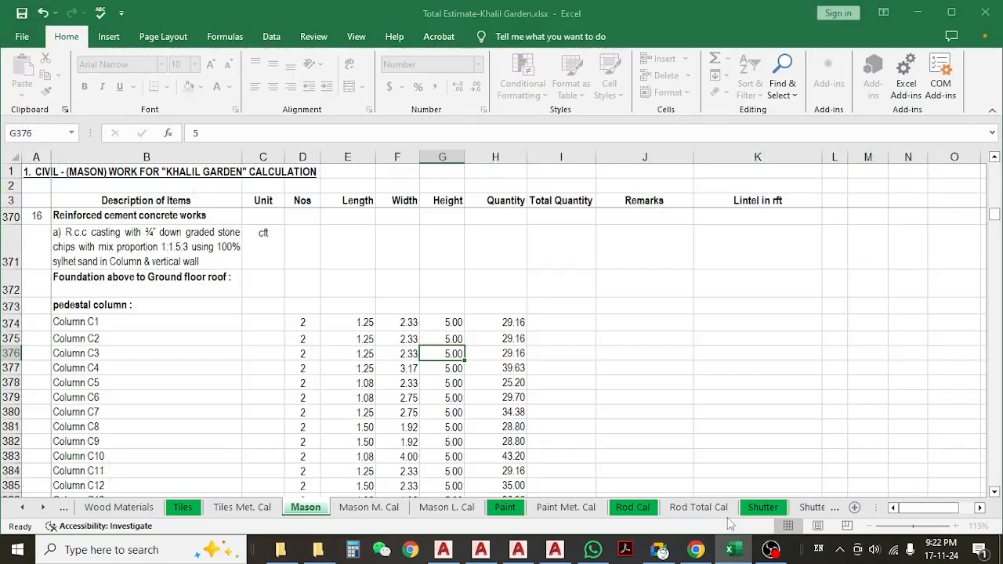
left_click(441, 321)
scroll(452, 344, "down", 1)
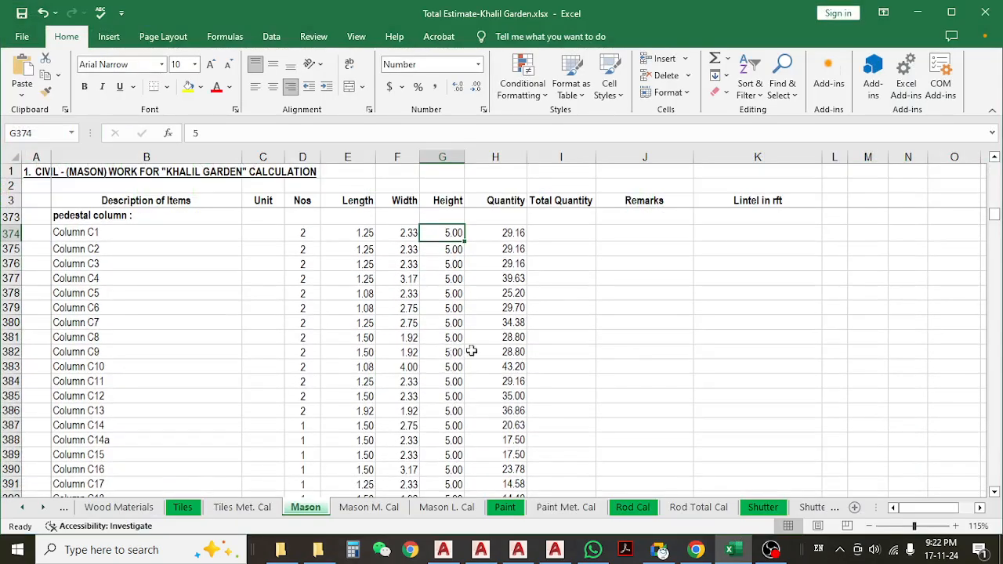
type("3.")
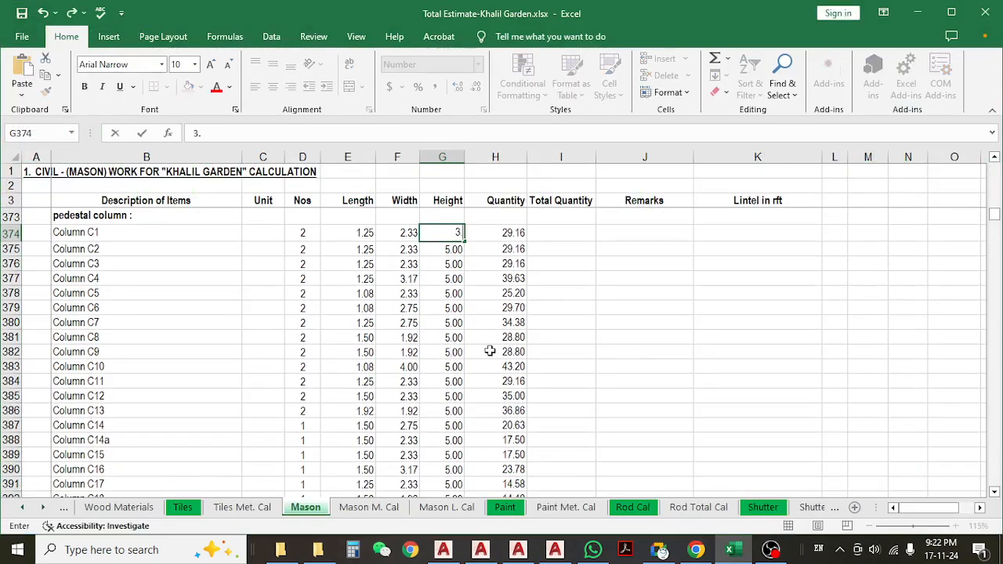
type("83")
key("Return")
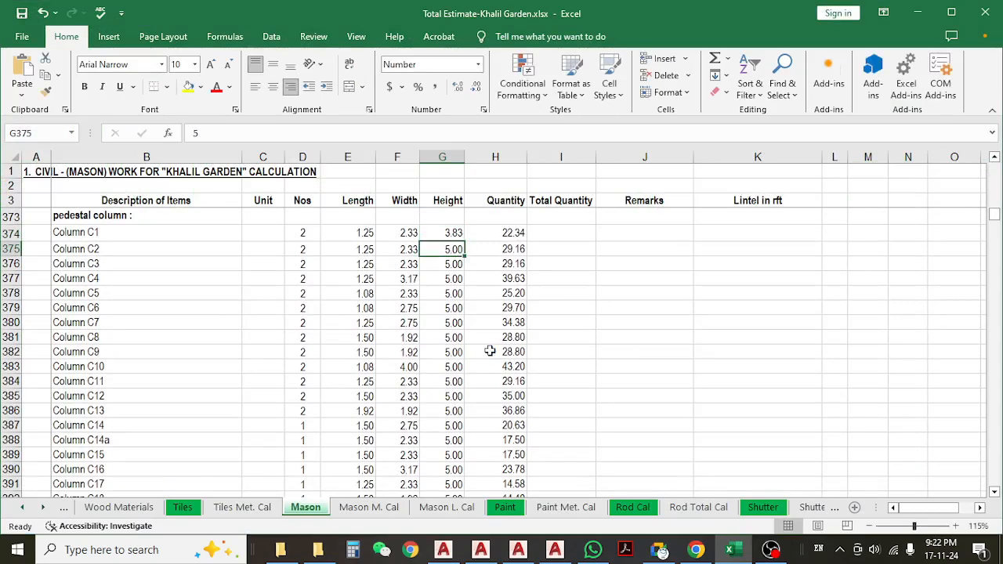
- Copy the 3.83 height of Column C1 to the height cells of Columns C2 through C12
left_click(456, 232)
key("ctrl+c")
left_click_drag(453, 250, 456, 396)
key("ctrl+v")
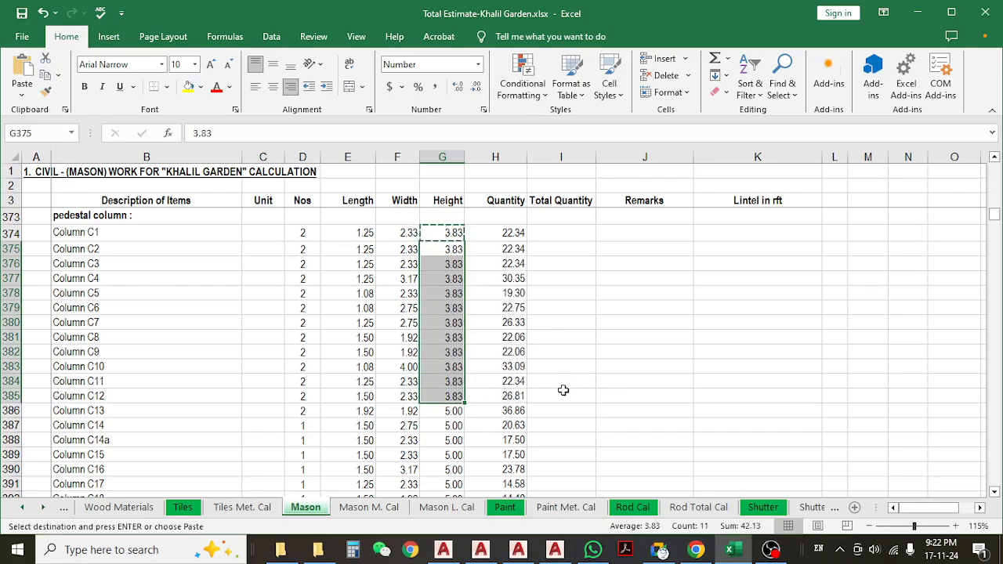
- Copy the 3.83 height to Column C13 in G386 as well and clear the copy selection
scroll(502, 392, "down", 1)
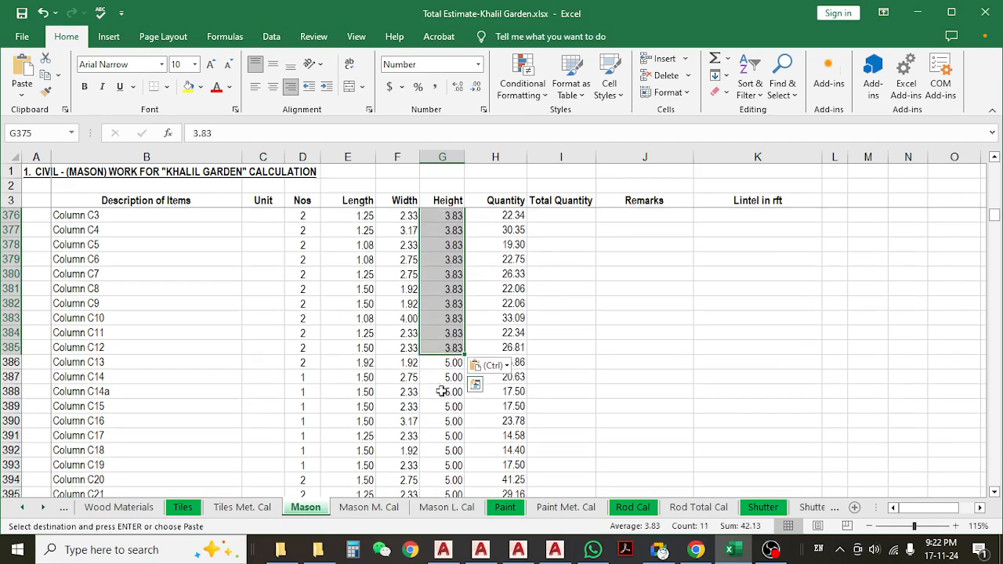
left_click(9, 347)
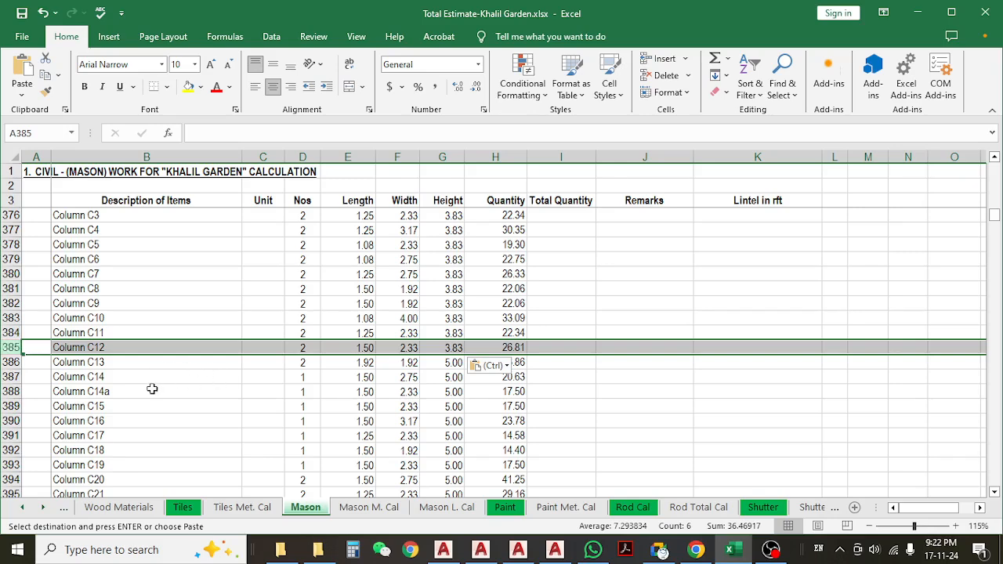
left_click(10, 362)
left_click(445, 362)
key("ctrl+v")
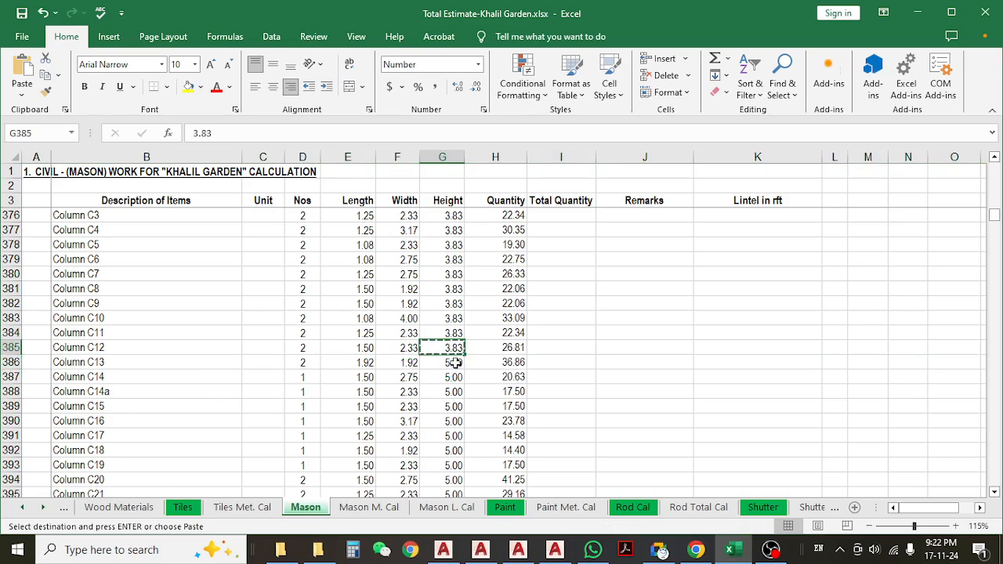
key("Escape")
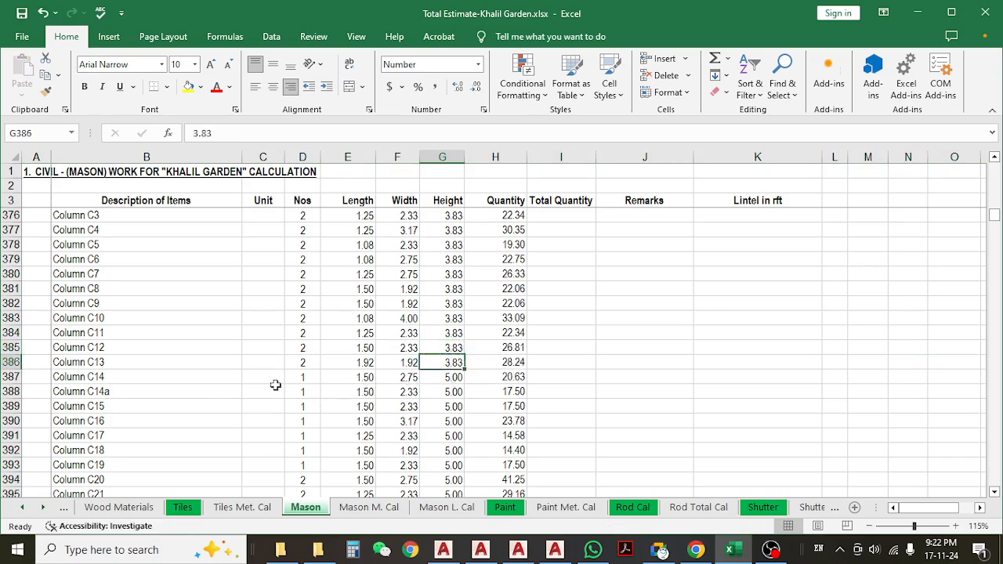
- Review the length, width and height entries of the pedestal columns from C1 to C13
scroll(474, 327, "up", 1)
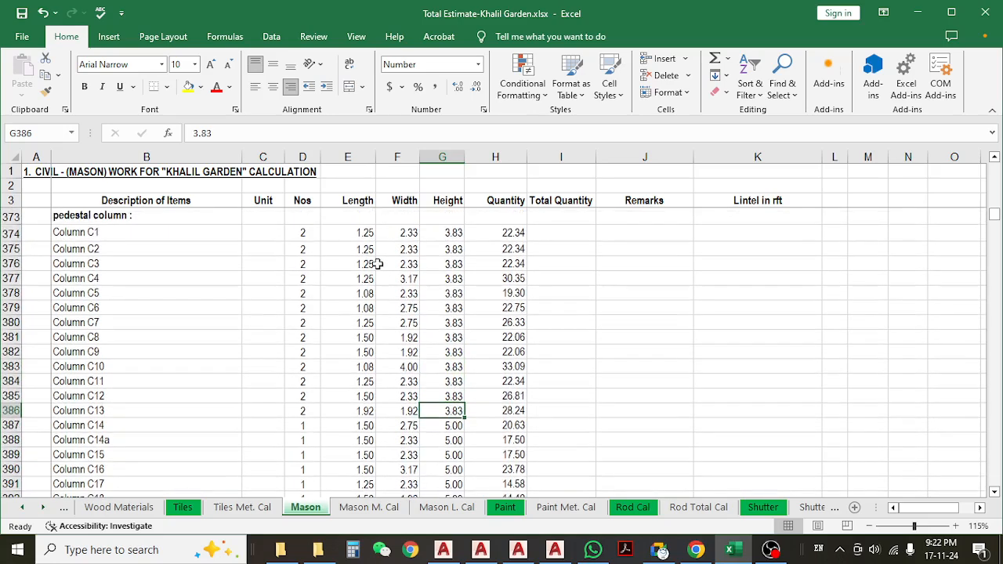
left_click(365, 232)
left_click(405, 233)
left_click(366, 279)
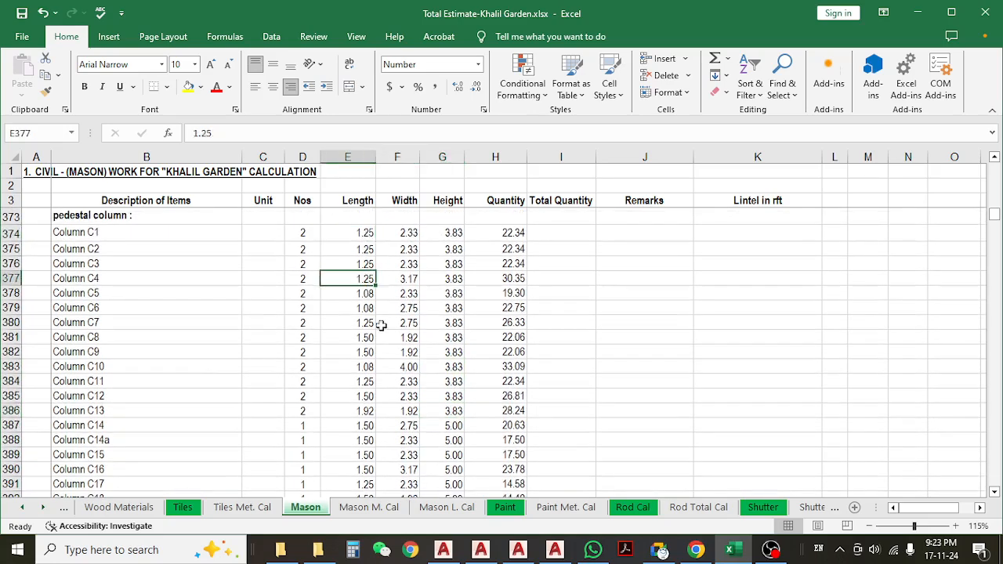
left_click(404, 323)
scroll(388, 383, "down", 2)
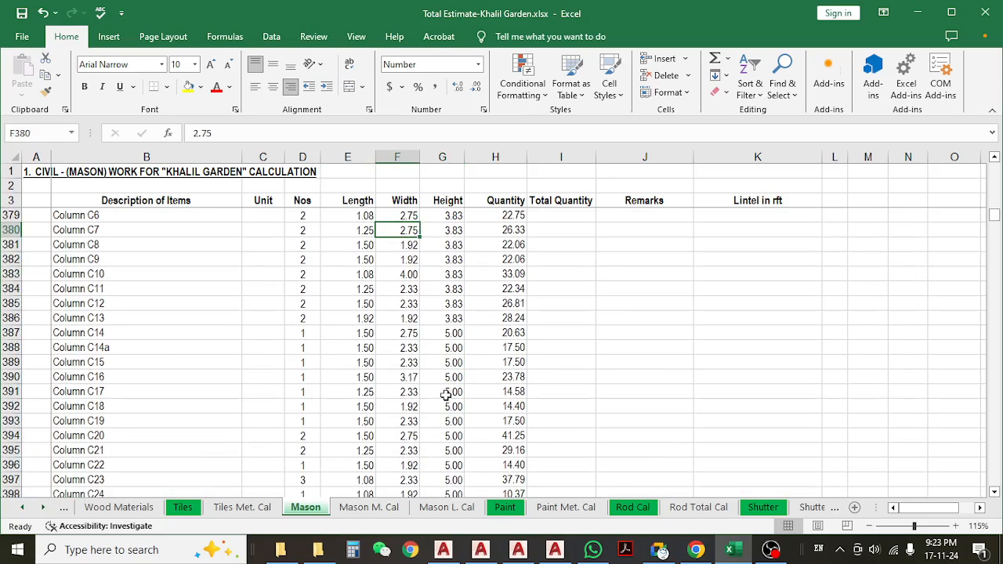
left_click(449, 319)
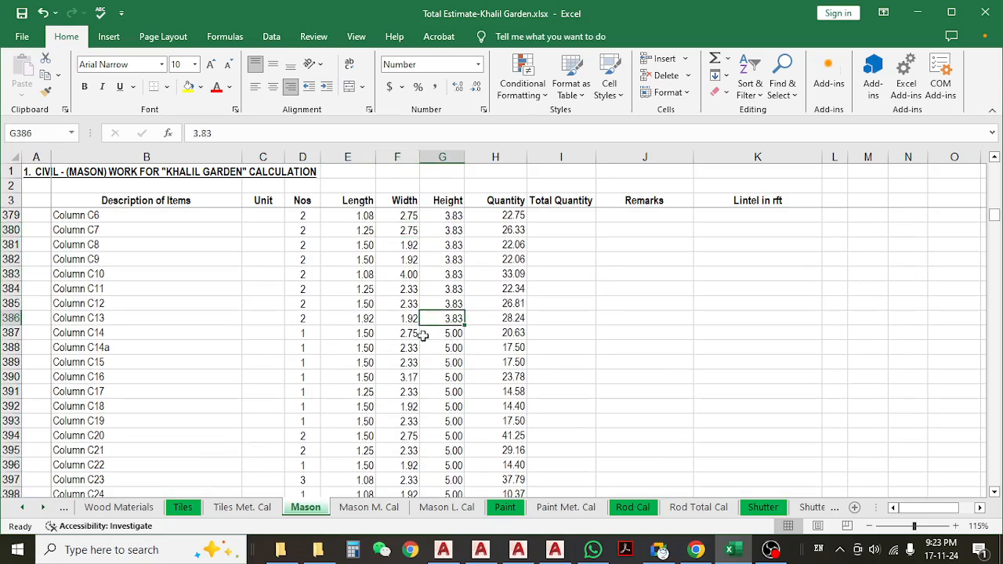
left_click(368, 318)
left_click(403, 319)
left_click(364, 319)
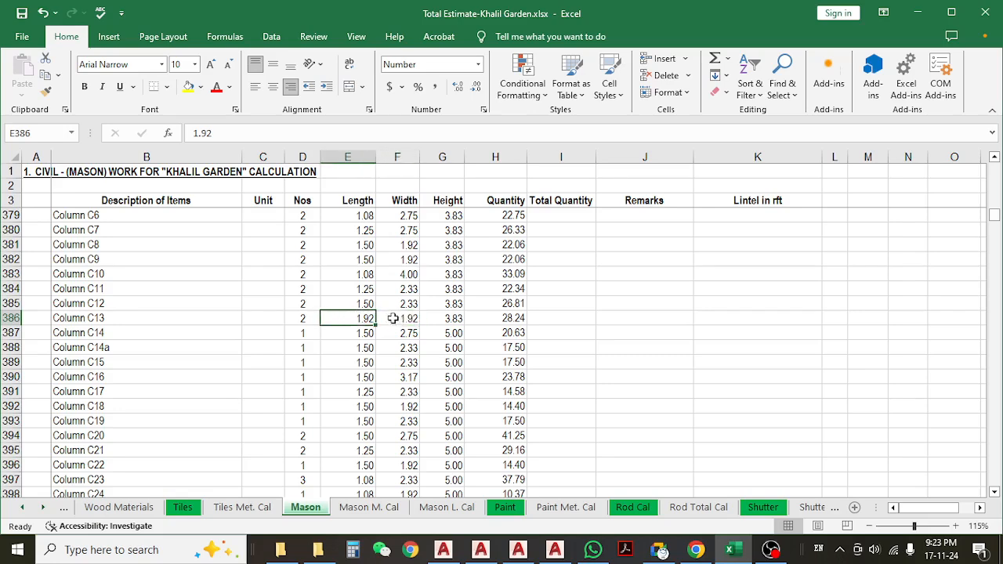
left_click(423, 322)
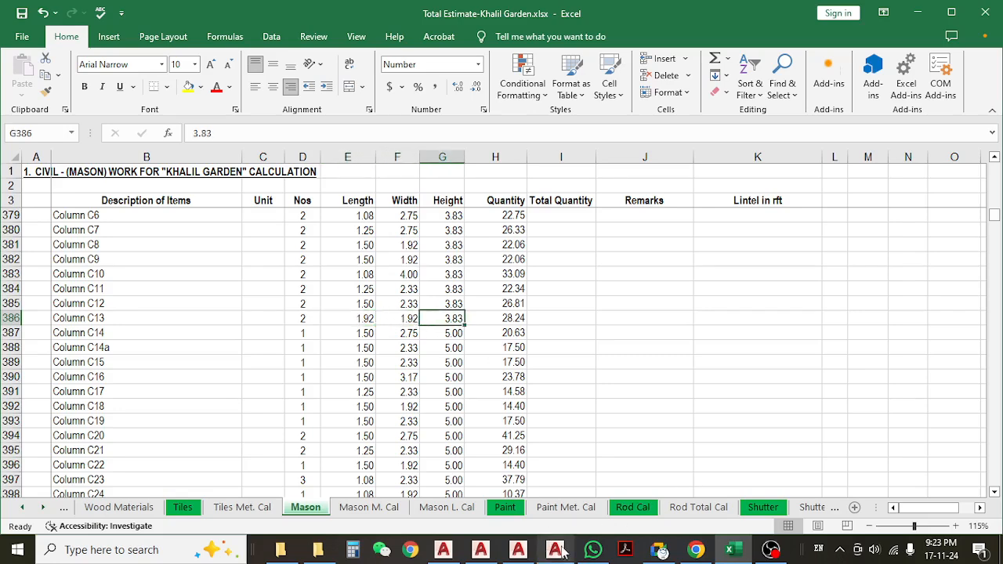
- Switch to AutoCAD and examine the "Up to Grade Beam" column sizes in the Column Lay out & Detail drawing's column schedule
left_click(480, 550)
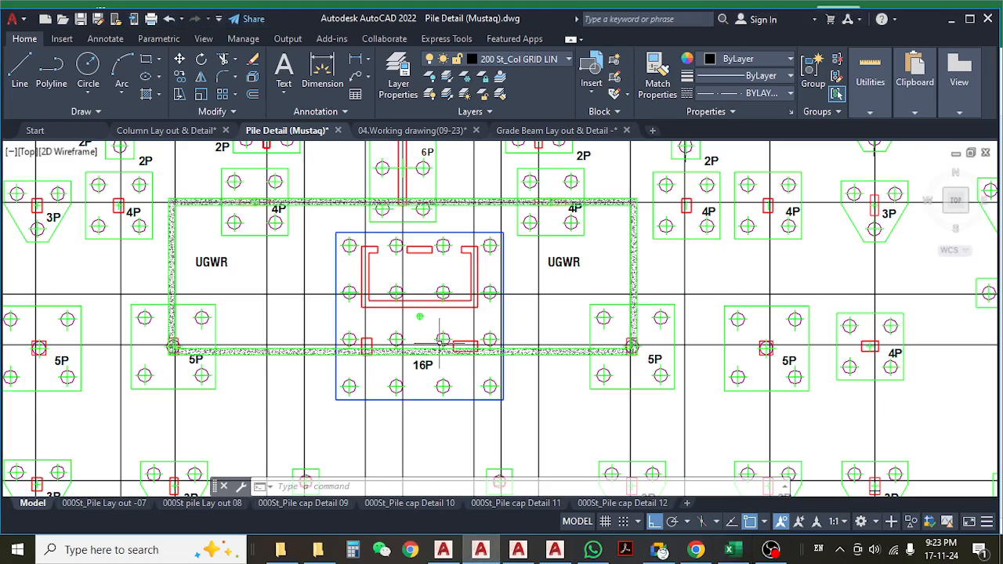
scroll(226, 157, "down", 5)
left_click(188, 131)
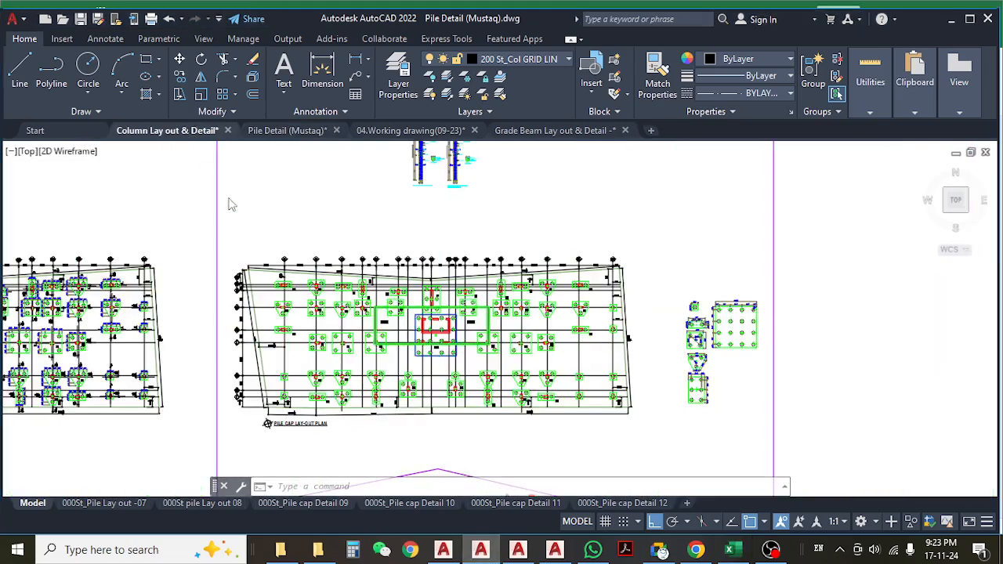
scroll(333, 270, "down", 5)
scroll(282, 374, "up", 6)
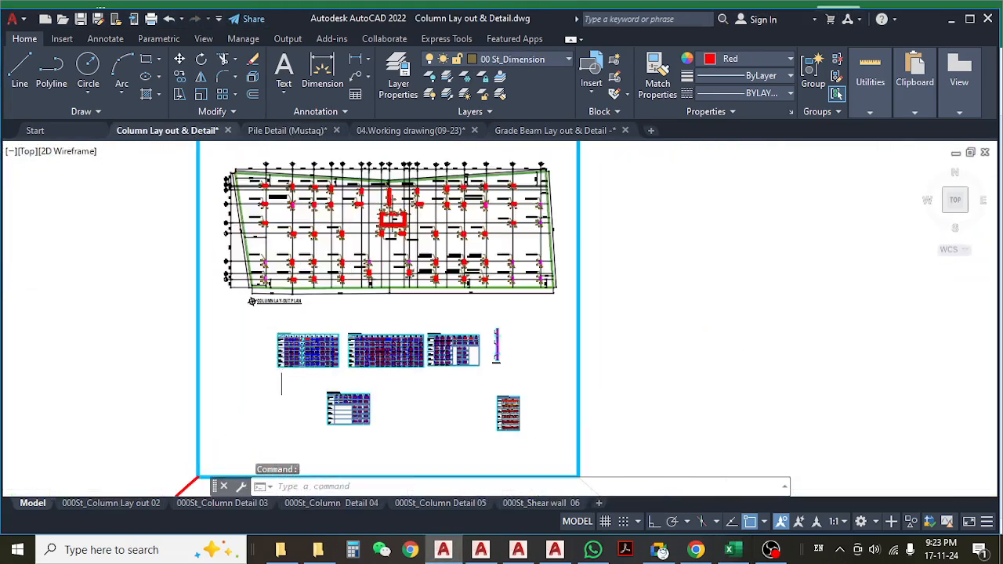
scroll(310, 208, "up", 6)
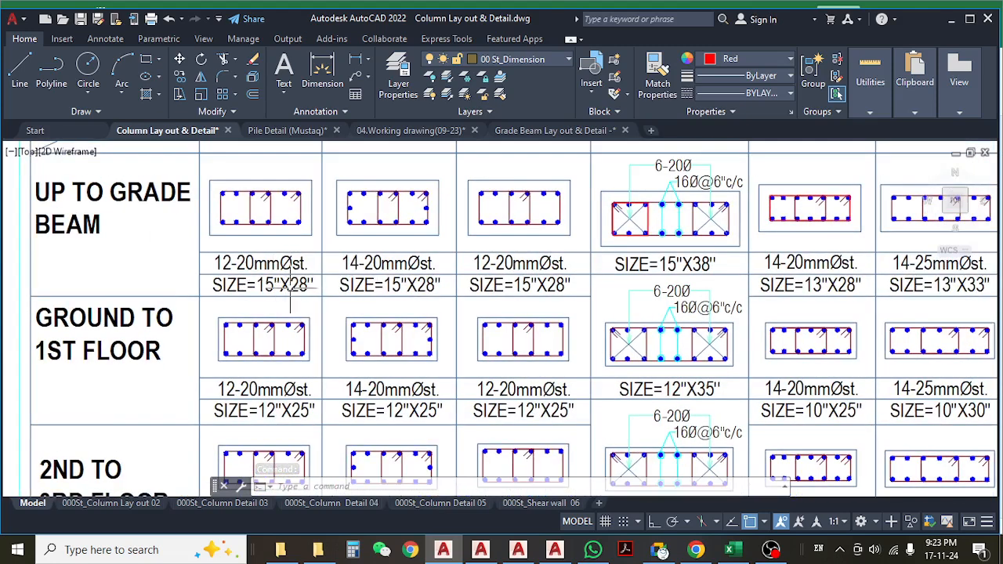
scroll(258, 294, "up", 2)
mouse_move(329, 276)
middle_mouse_down()
mouse_move(325, 292)
mouse_move(247, 321)
middle_mouse_up()
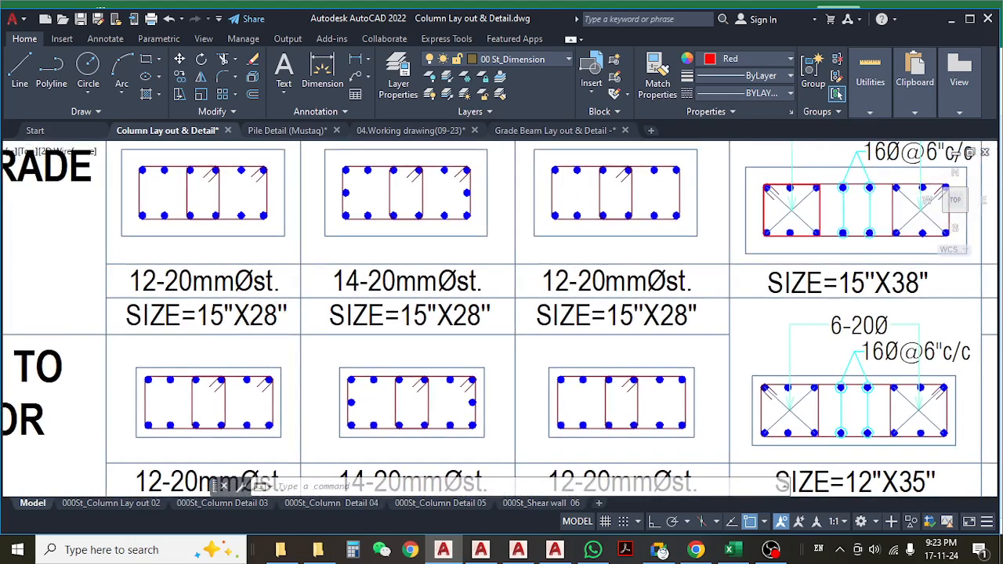
middle_click_drag(278, 323, 315, 338)
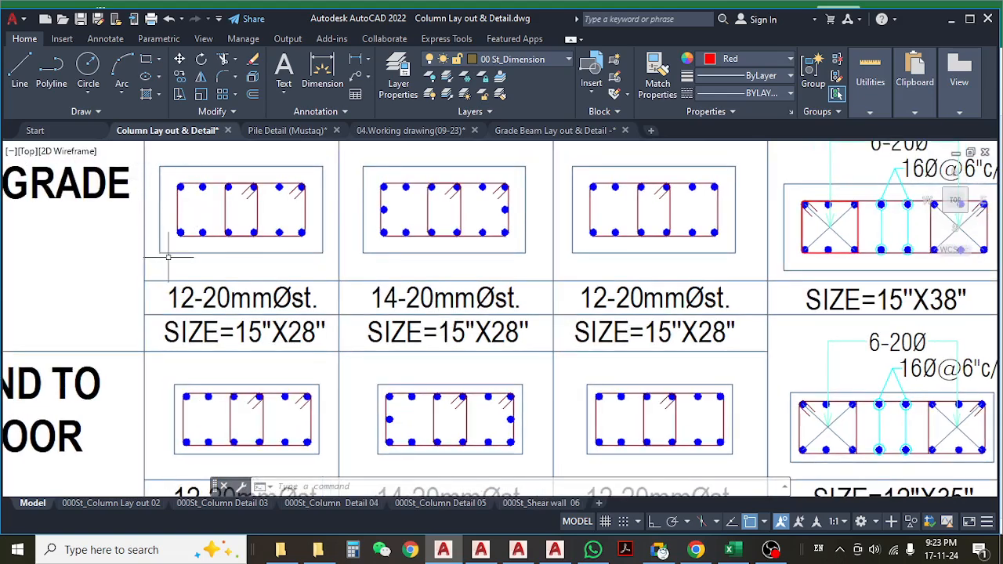
middle_click_drag(479, 302, 380, 294)
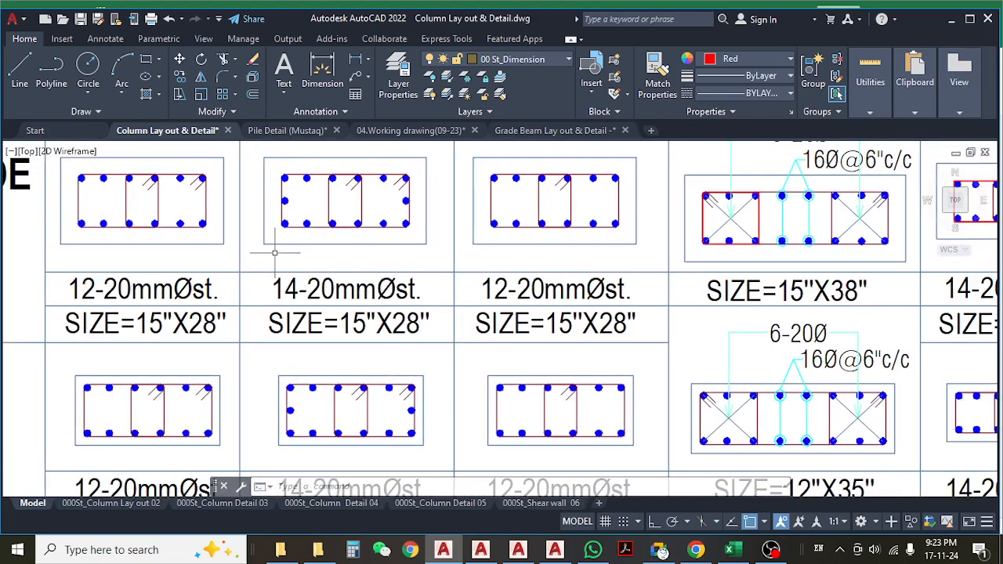
scroll(427, 313, "down", 5)
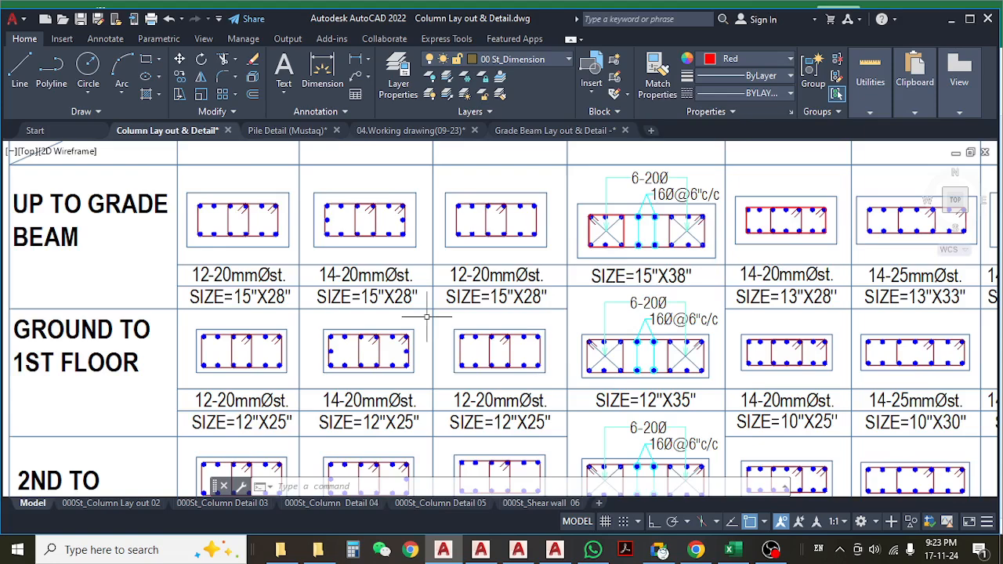
middle_click_drag(423, 359, 433, 334)
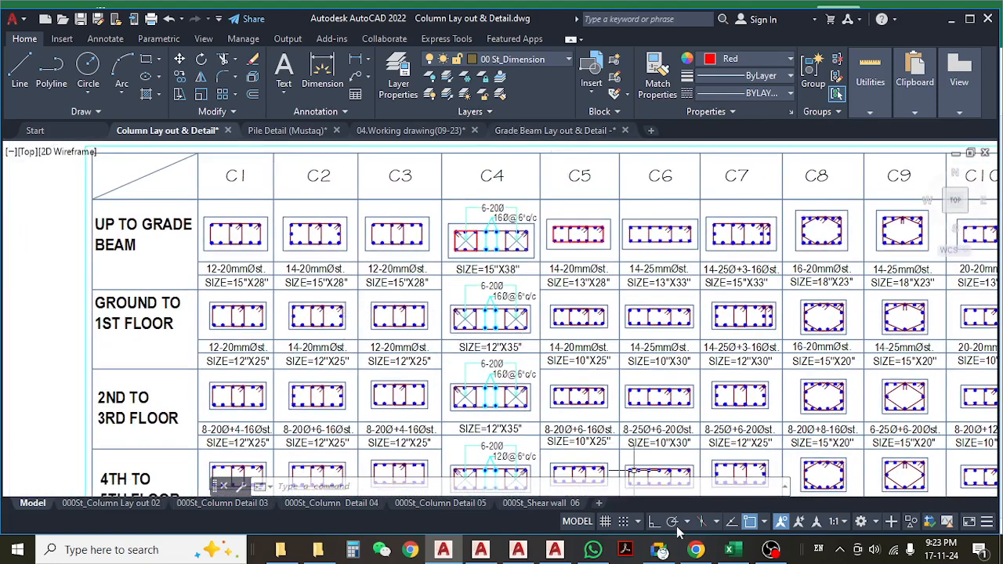
- Switch to the Excel estimate and select the height cell of Column C14 (G387)
left_click(728, 549)
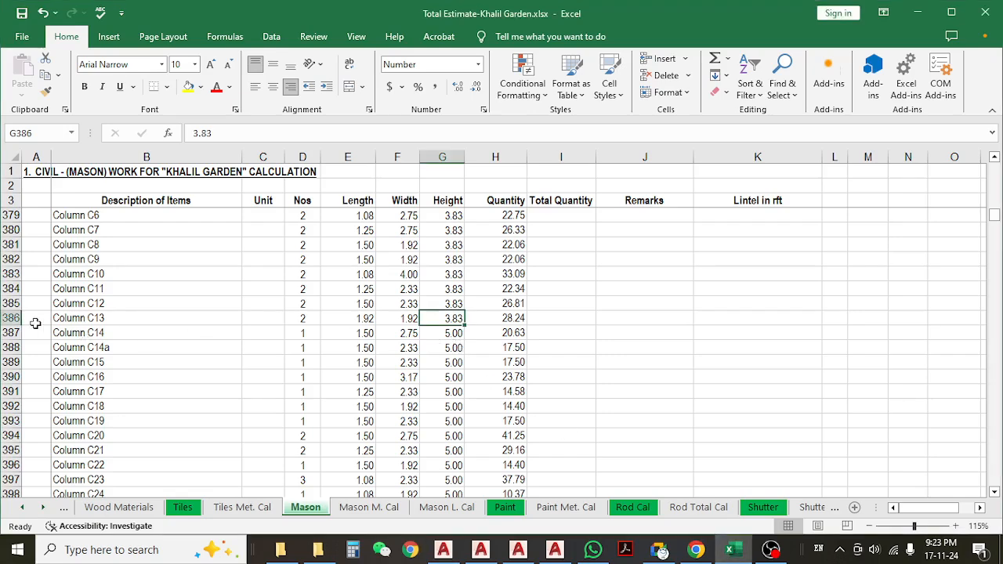
left_click(435, 334)
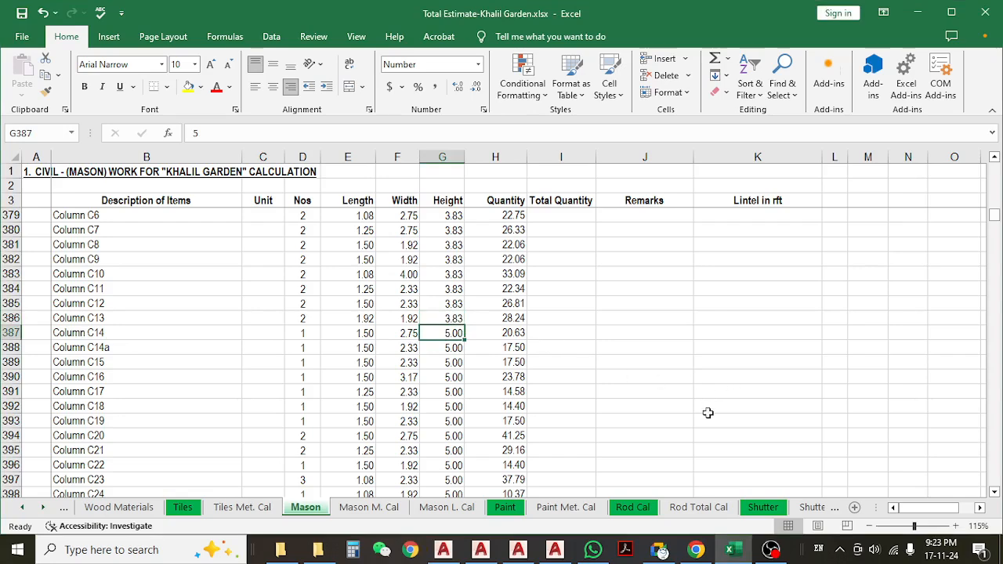
- Switch to AutoCAD and compare the grade beam layout plan with the column layout plan
left_click(555, 549)
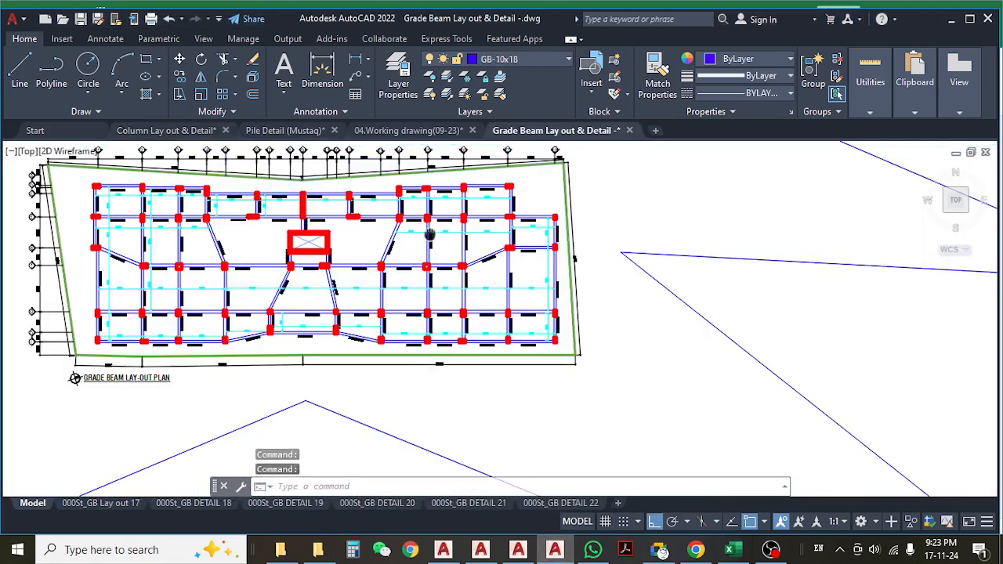
middle_click_drag(430, 234, 514, 402)
scroll(446, 263, "down", 8)
middle_click_drag(440, 367, 454, 295)
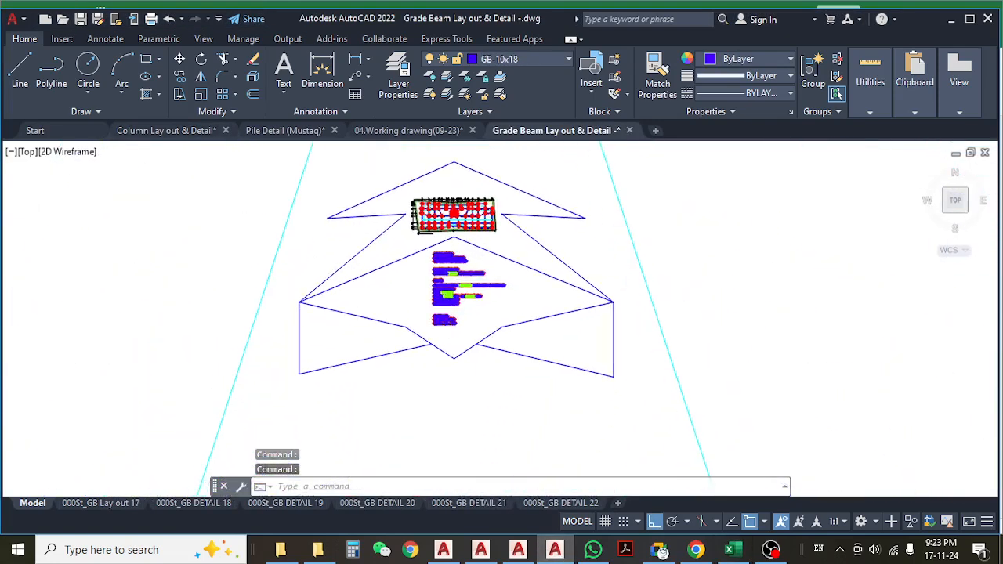
left_click(167, 132)
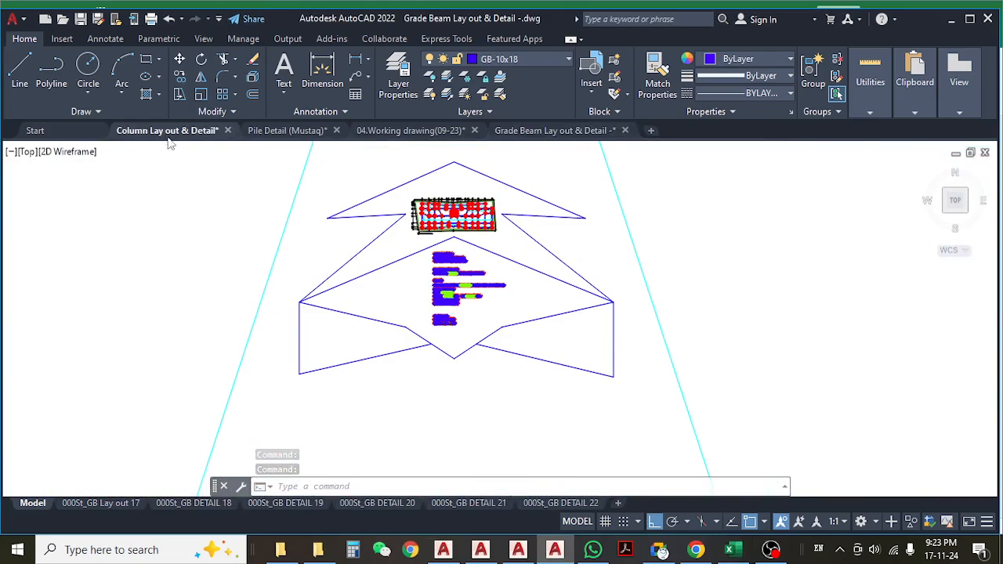
scroll(455, 258, "down", 10)
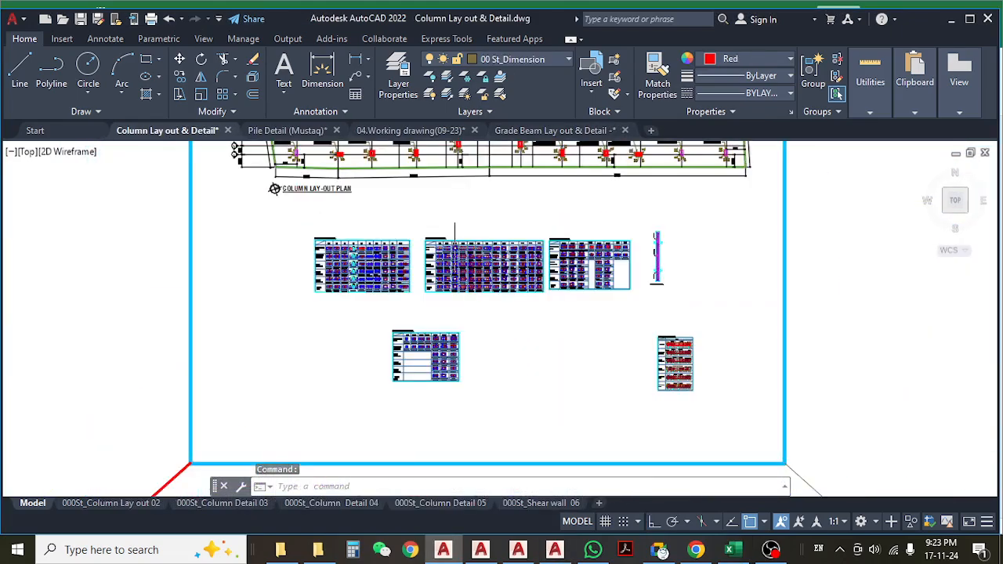
mouse_move(454, 232)
middle_mouse_down()
mouse_move(448, 380)
mouse_move(426, 405)
middle_mouse_up()
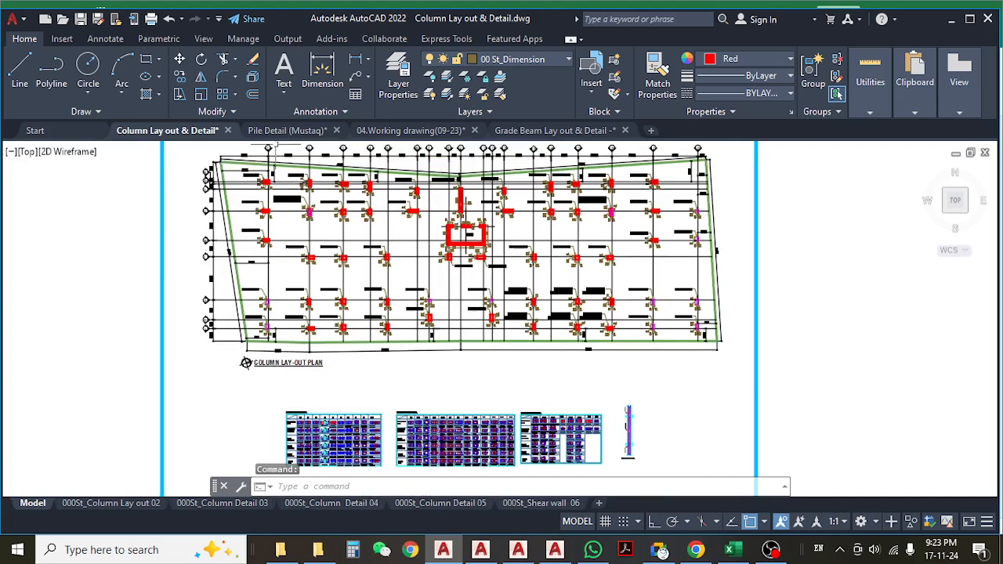
left_click(514, 132)
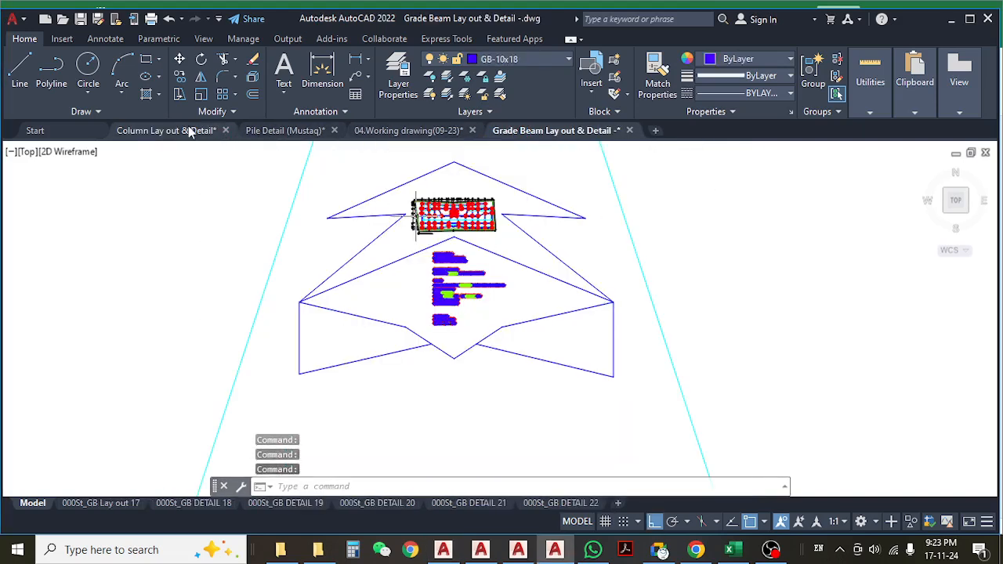
left_click(190, 131)
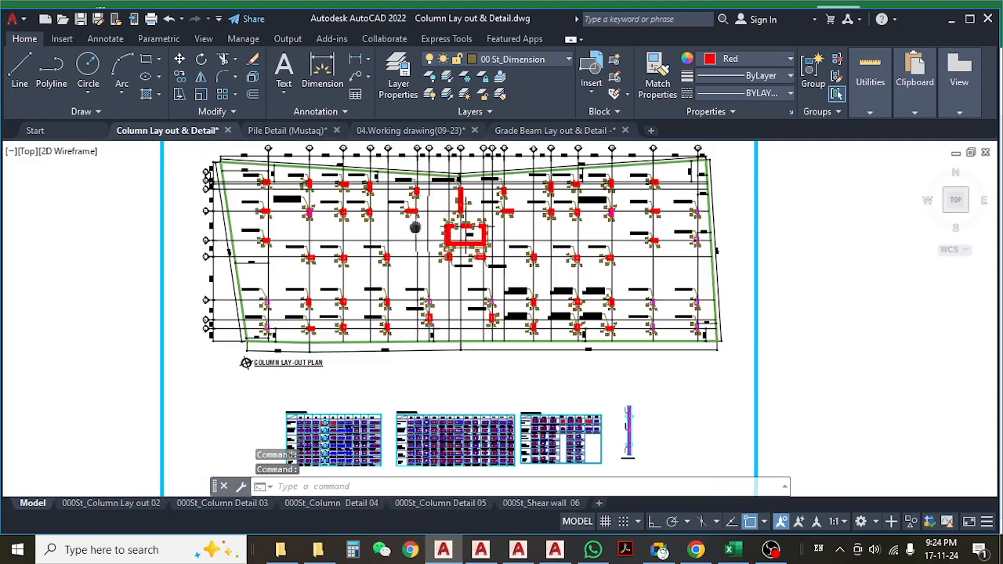
middle_click_drag(415, 227, 416, 306)
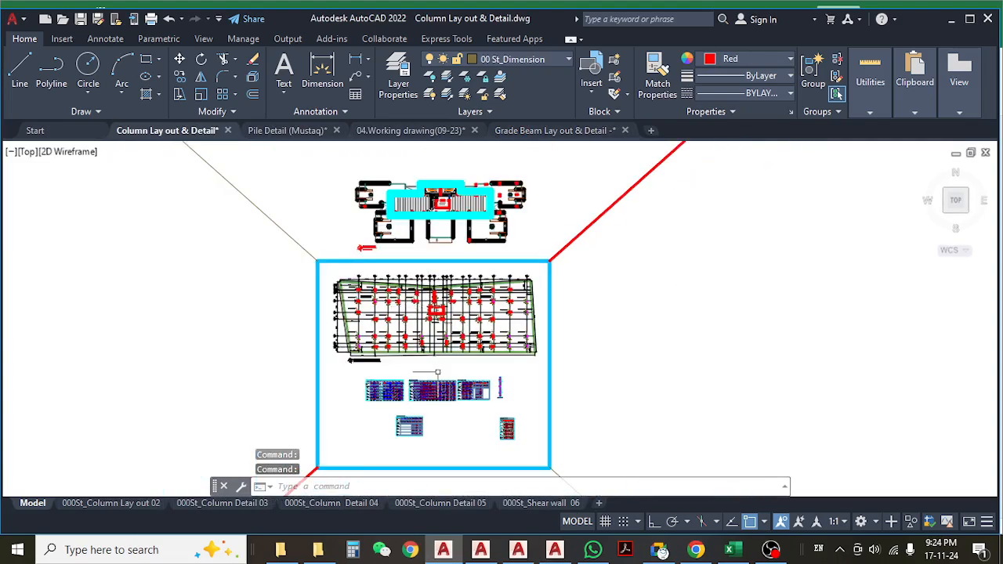
scroll(438, 372, "up", 4)
middle_click_drag(433, 275, 450, 378)
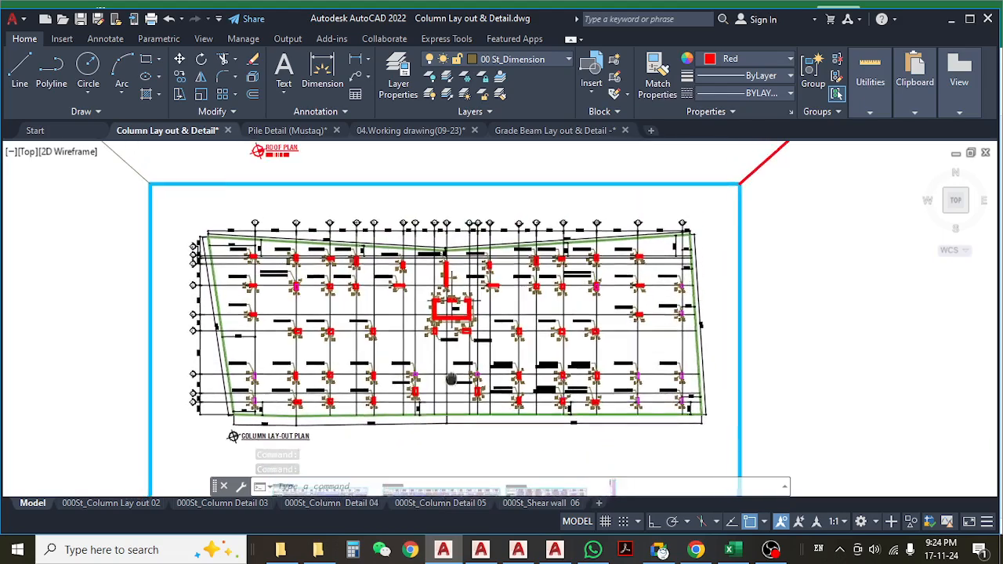
- Examine the ground level and pile cap depths of Sections 1-1 and 2-2 in the Pile Detail drawing
left_click(292, 131)
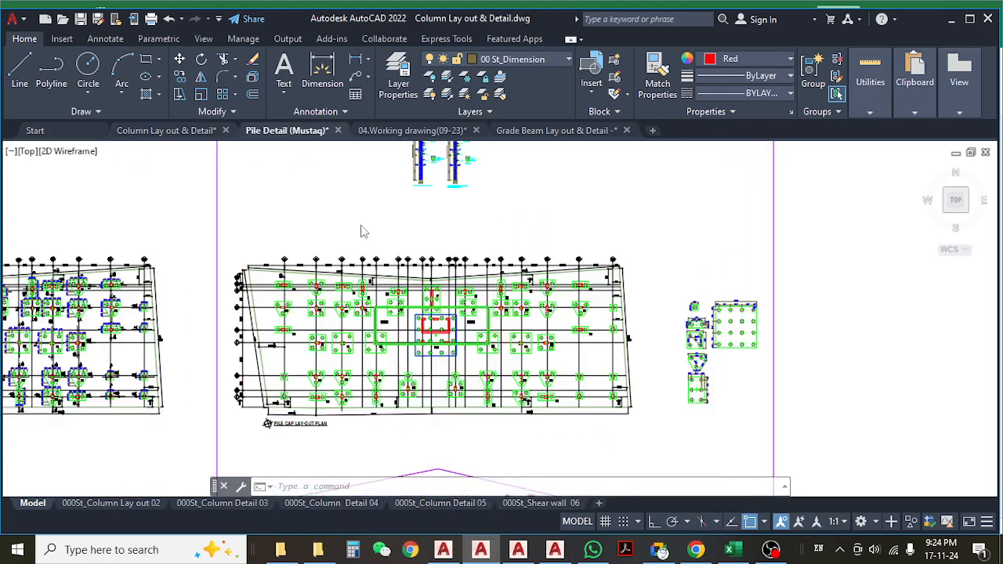
scroll(410, 224, "down", 3)
scroll(399, 381, "up", 5)
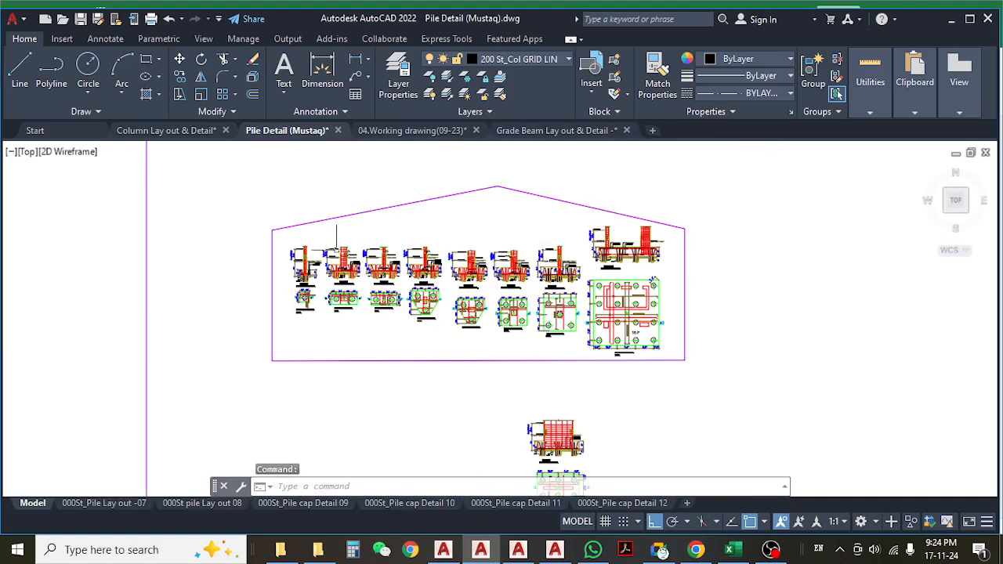
scroll(336, 247, "up", 4)
middle_click_drag(349, 212, 367, 255)
key("Escape")
key("Escape")
scroll(298, 306, "up", 4)
middle_click_drag(294, 308, 282, 307)
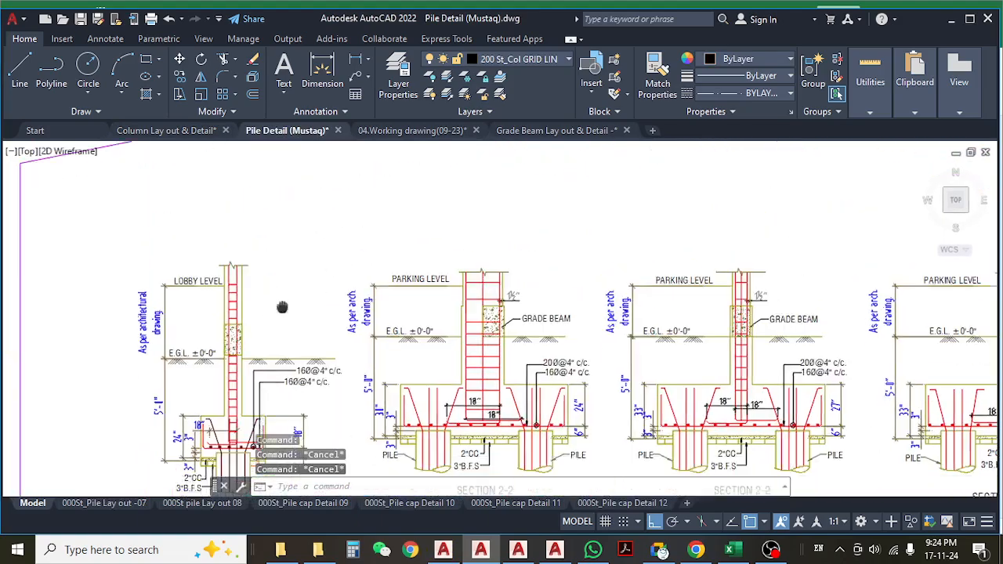
scroll(284, 302, "down", 1)
scroll(290, 298, "up", 5)
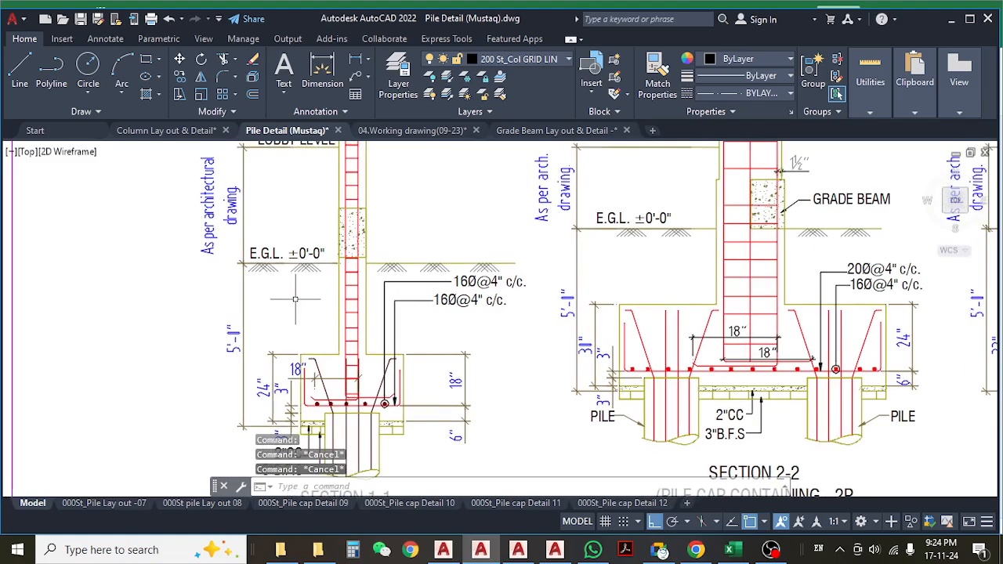
scroll(295, 299, "down", 4)
- Examine the column and cap depths in Section 16-16 of the pile cap containing 16 piles
scroll(813, 227, "up", 1)
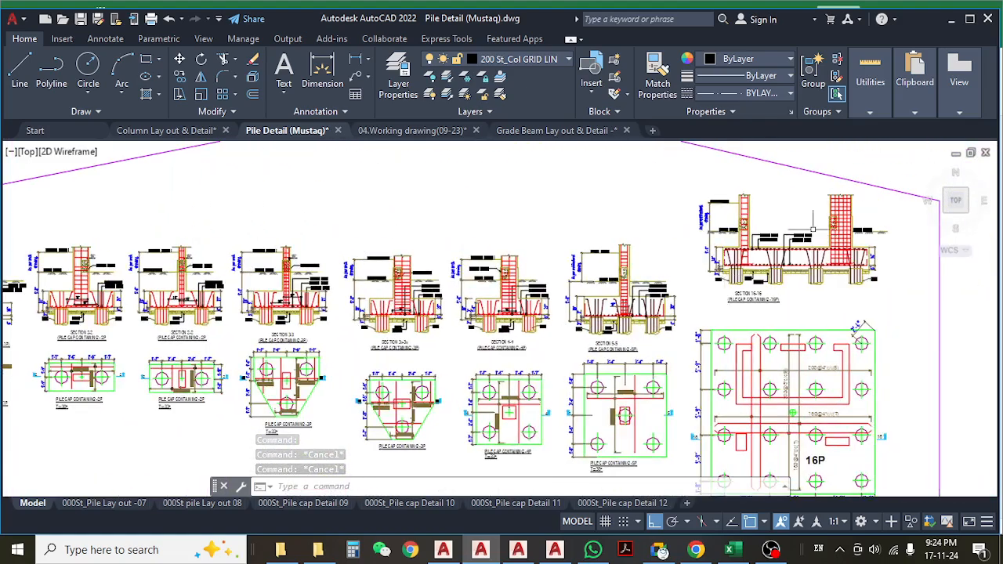
scroll(812, 227, "up", 5)
scroll(678, 307, "down", 1)
scroll(470, 275, "up", 1)
scroll(456, 263, "down", 5)
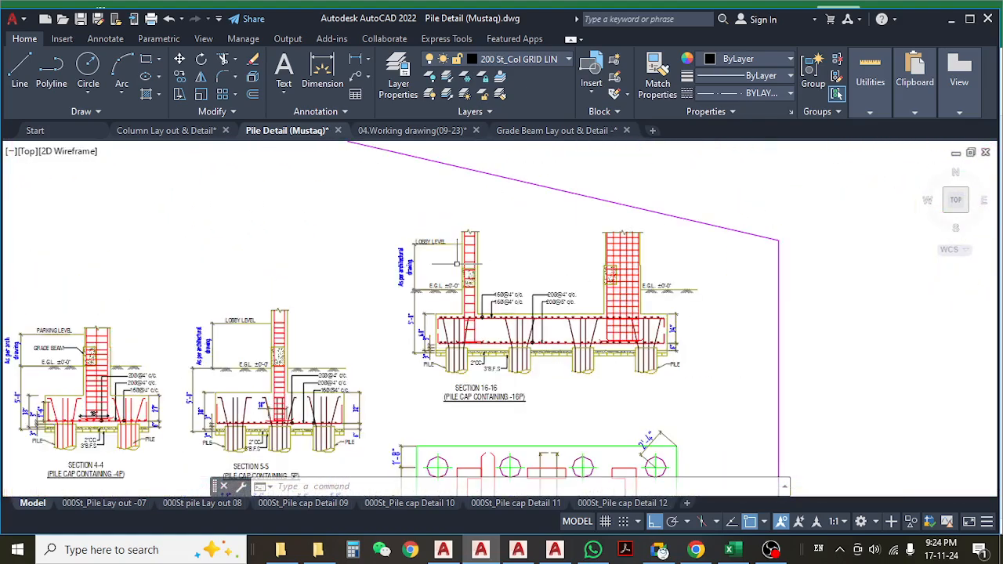
scroll(520, 400, "up", 5)
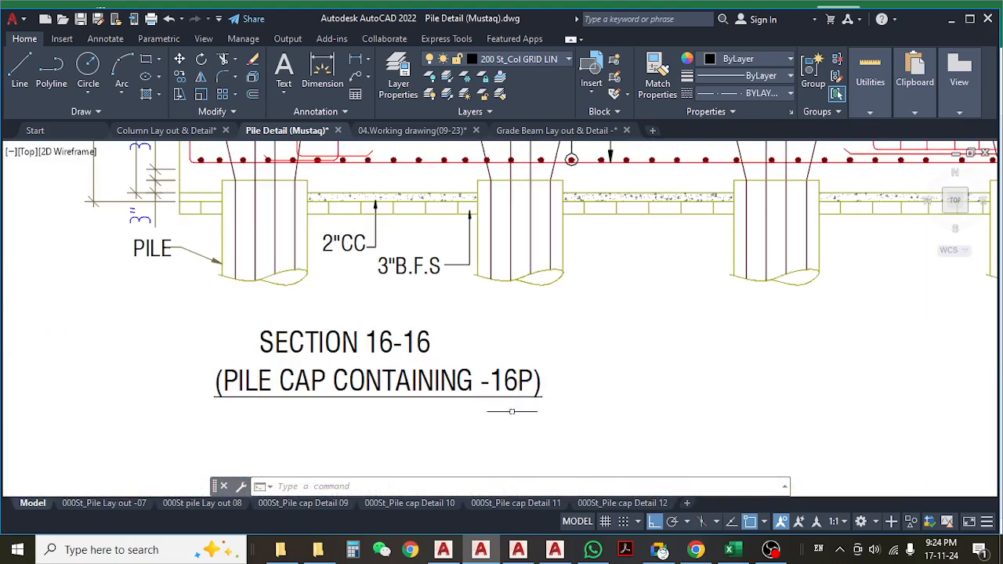
scroll(501, 358, "down", 5)
scroll(522, 409, "up", 4)
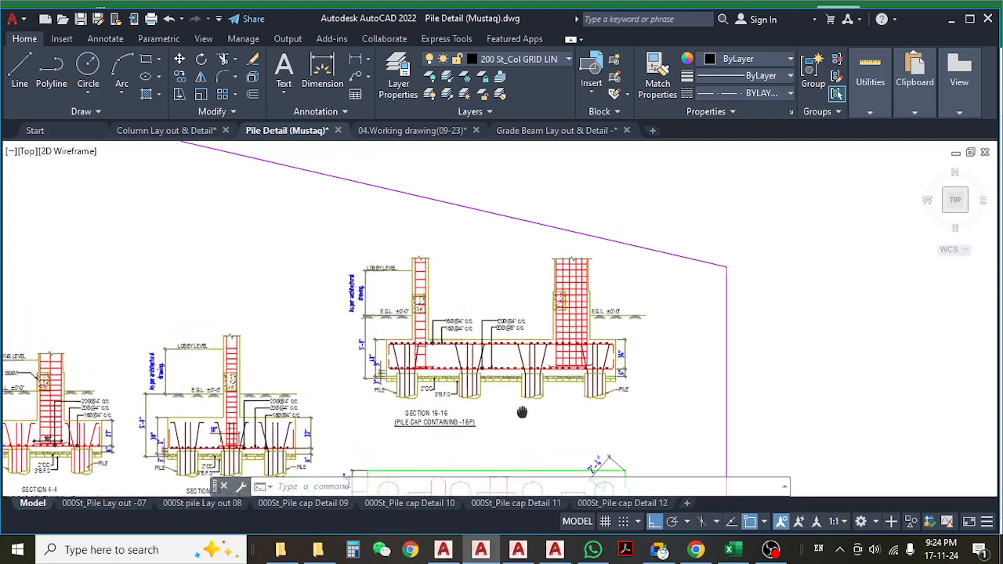
scroll(591, 282, "down", 6)
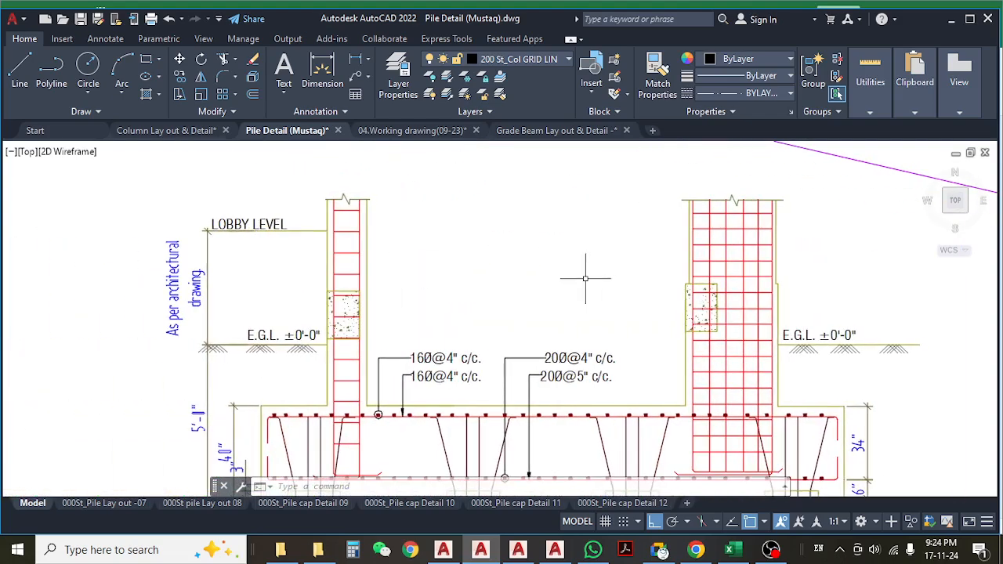
middle_click_drag(589, 363, 560, 256)
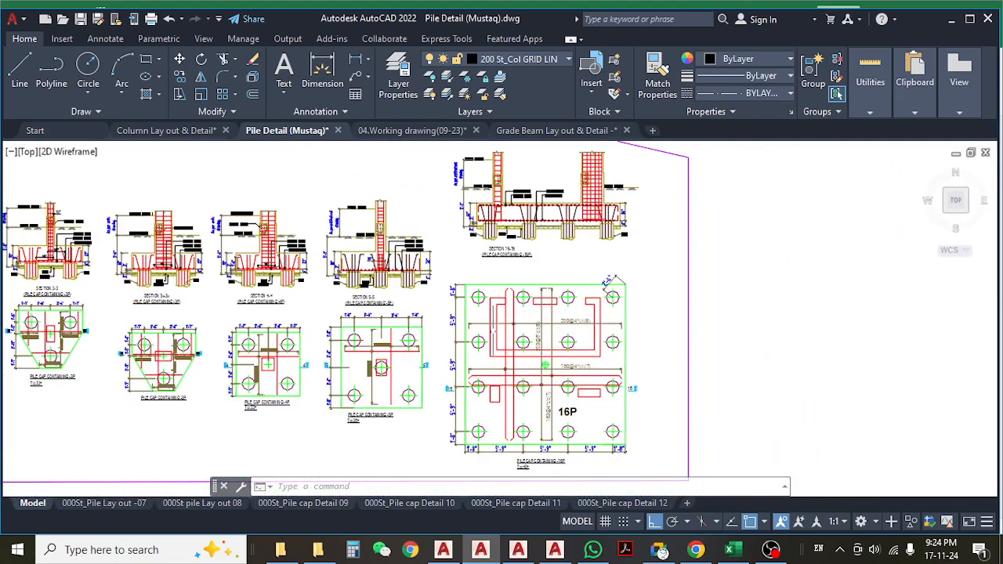
- Inspect the plan of the 16P pile cap and locate it among the other pile cap details
mouse_move(602, 296)
middle_mouse_down()
mouse_move(598, 342)
mouse_move(554, 290)
middle_mouse_up()
scroll(567, 380, "up", 2)
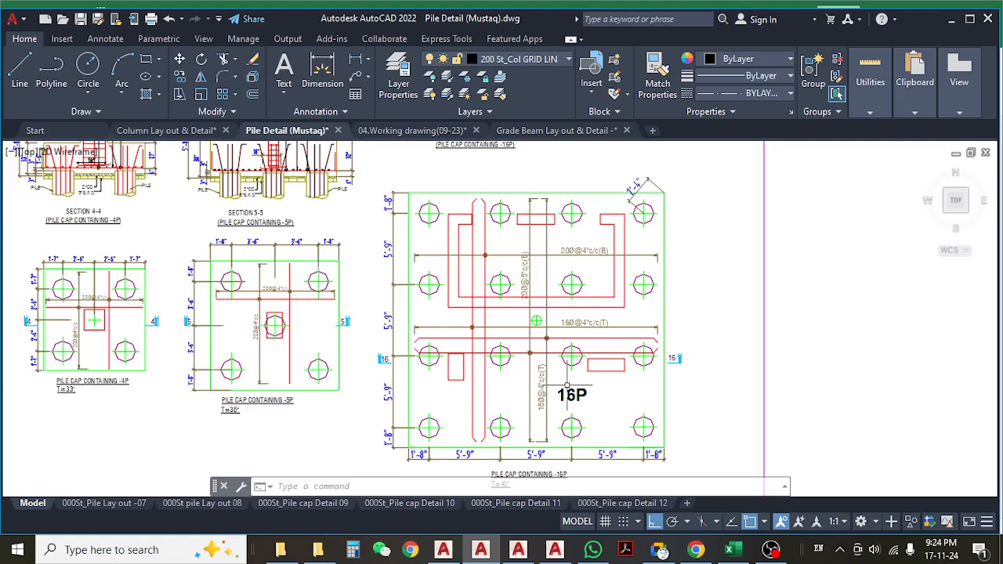
scroll(581, 276, "up", 2)
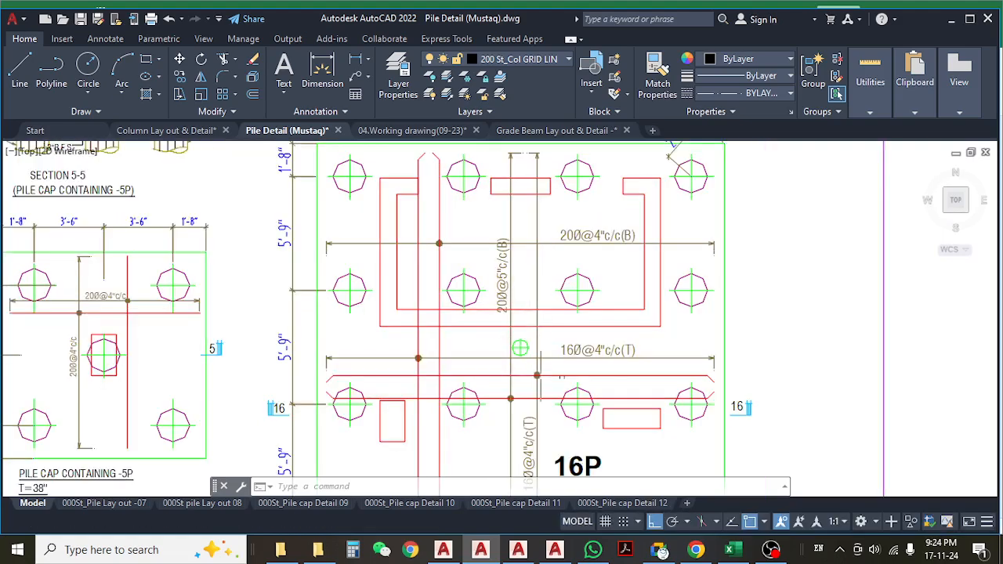
scroll(590, 338, "down", 7)
middle_click_drag(456, 236, 500, 474)
middle_click_drag(499, 301, 482, 215)
scroll(480, 238, "down", 4)
scroll(547, 324, "up", 8)
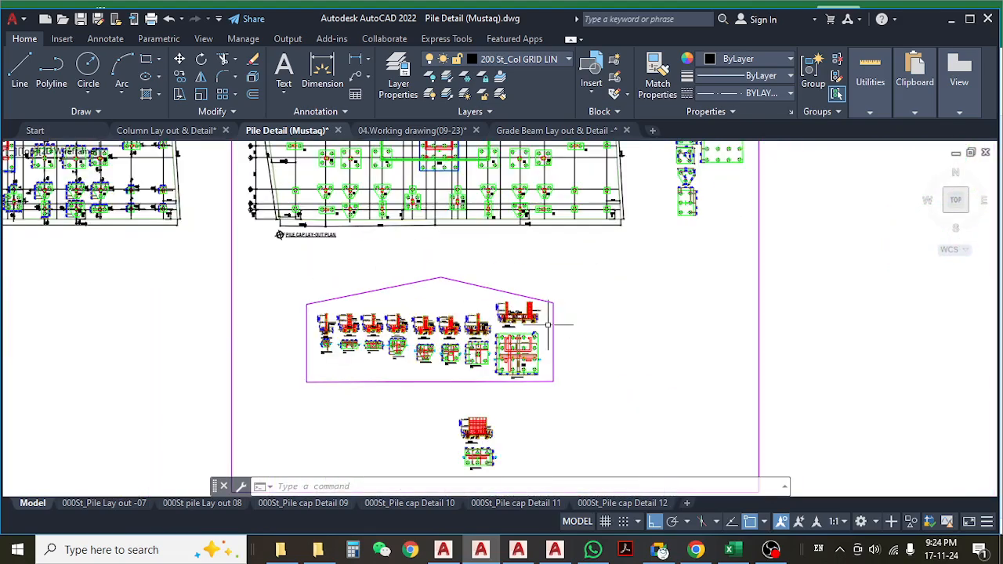
- Recheck the cap thickness and pile embedment dimensions along the lower part of Section 16-16
scroll(481, 313, "up", 4)
scroll(483, 282, "up", 4)
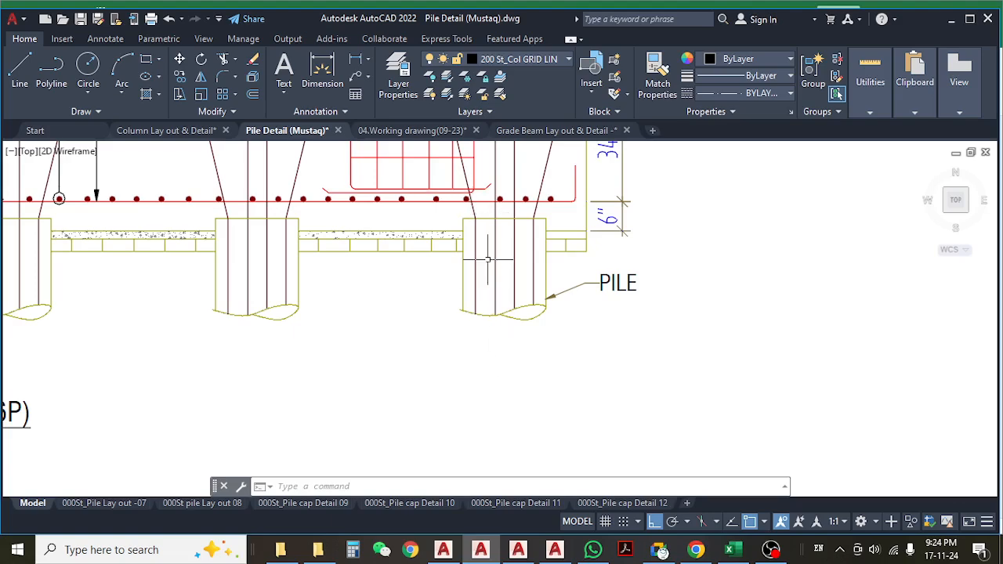
scroll(525, 360, "down", 6)
scroll(556, 345, "up", 5)
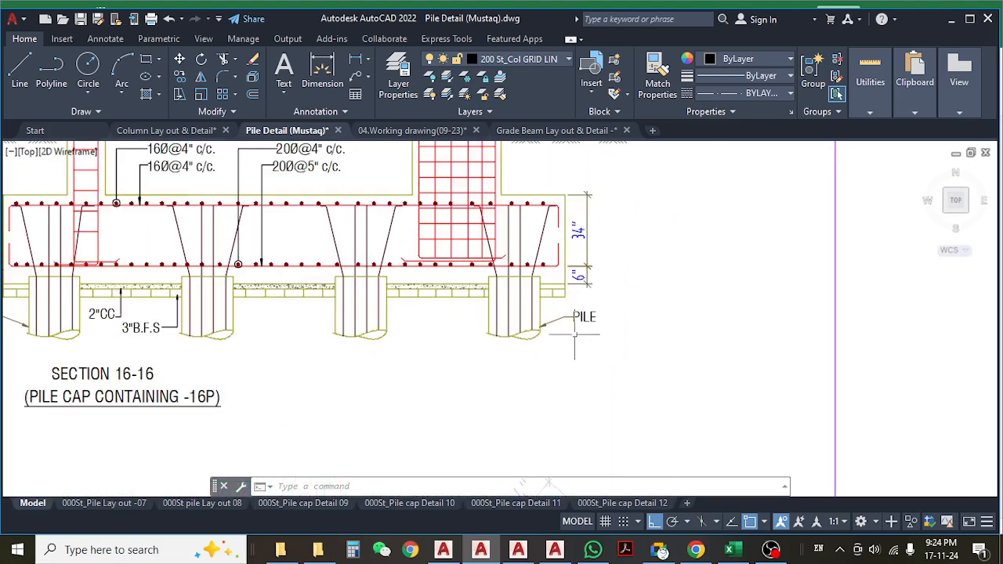
scroll(603, 326, "down", 7)
middle_click_drag(614, 338, 499, 298)
scroll(502, 297, "up", 5)
key("Escape")
key("Escape")
key("Escape")
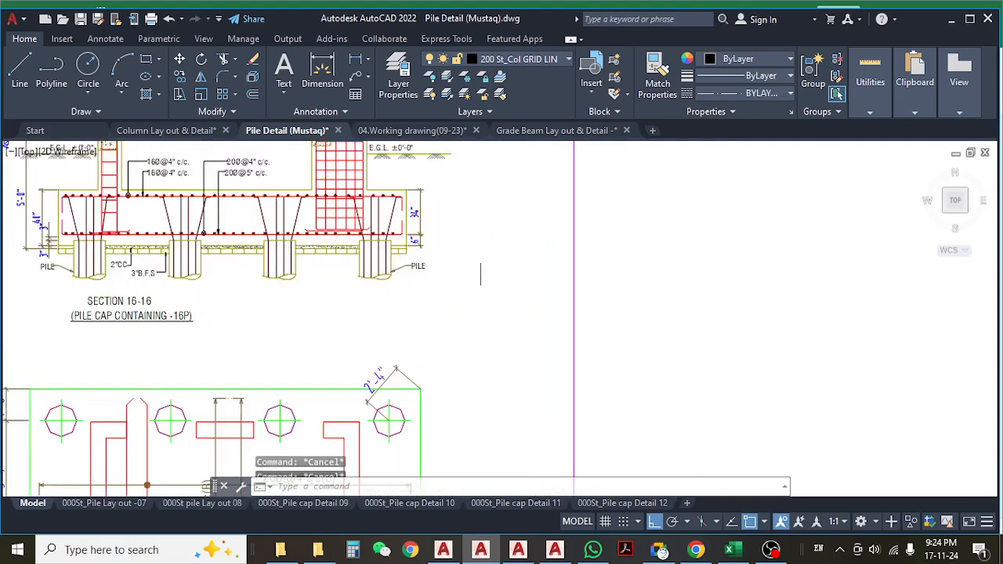
middle_click_drag(440, 273, 509, 283)
type("l")
key("Return")
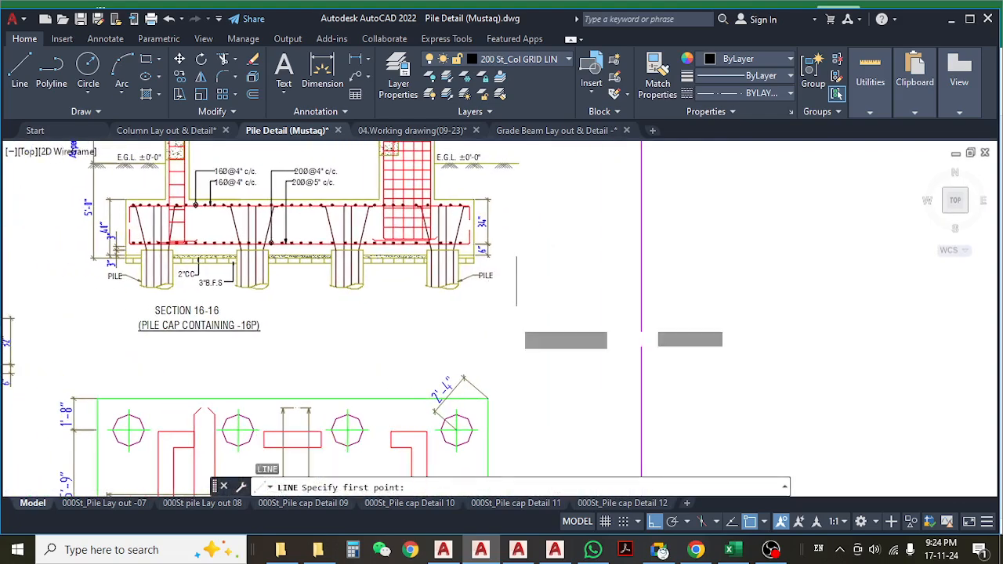
scroll(525, 329, "down", 6)
key("Escape")
- Examine the EGL, cut-off level and concrete-to-be-broken dimensions on the two pile elevation details
scroll(459, 174, "up", 4)
scroll(533, 231, "up", 5)
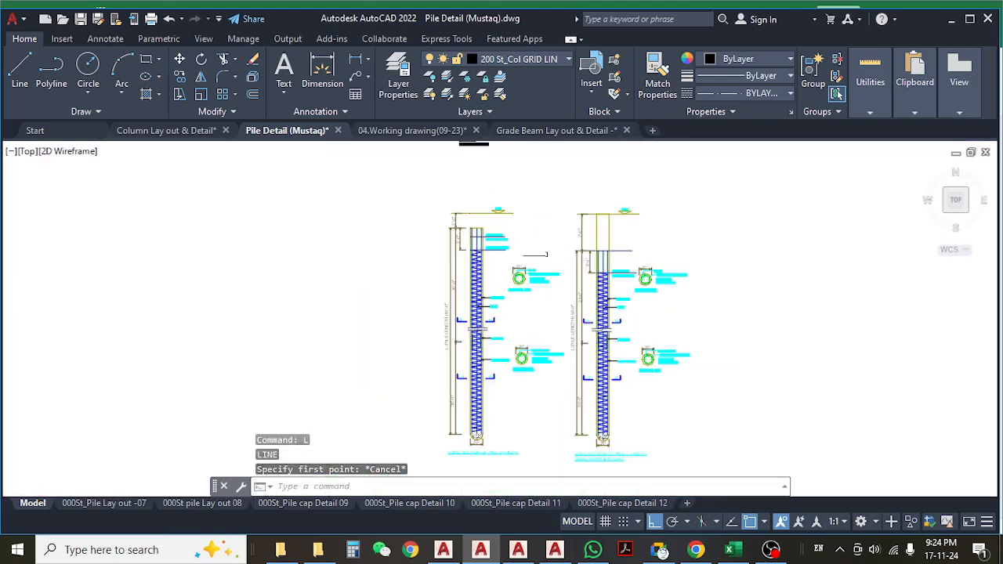
scroll(440, 229, "up", 2)
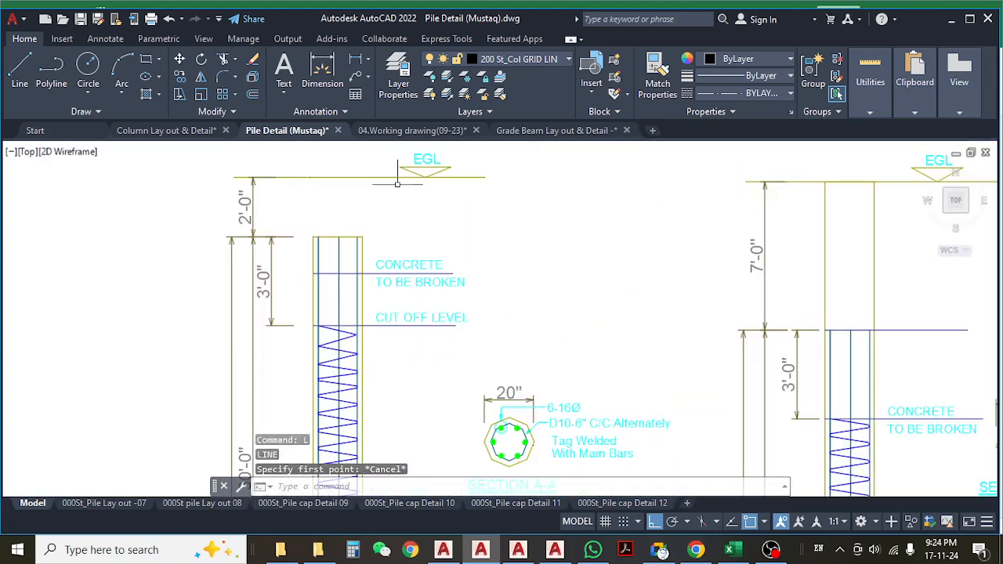
scroll(443, 229, "down", 3)
scroll(608, 232, "up", 1)
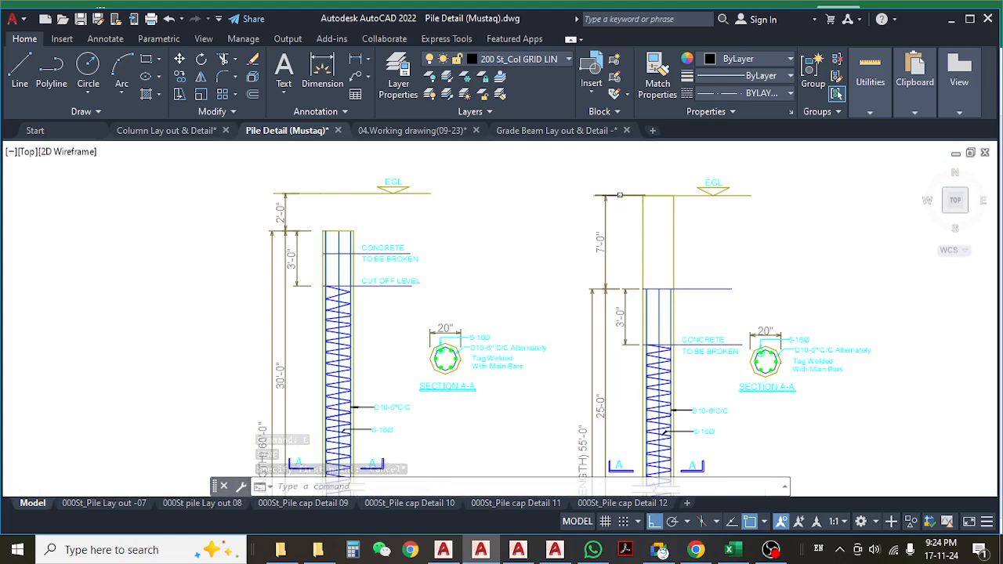
scroll(607, 232, "up", 2)
scroll(638, 220, "down", 1)
- Compare the EGL lines of the two pile elevations using a temporary horizontal line, discarding it without placing it
type("l")
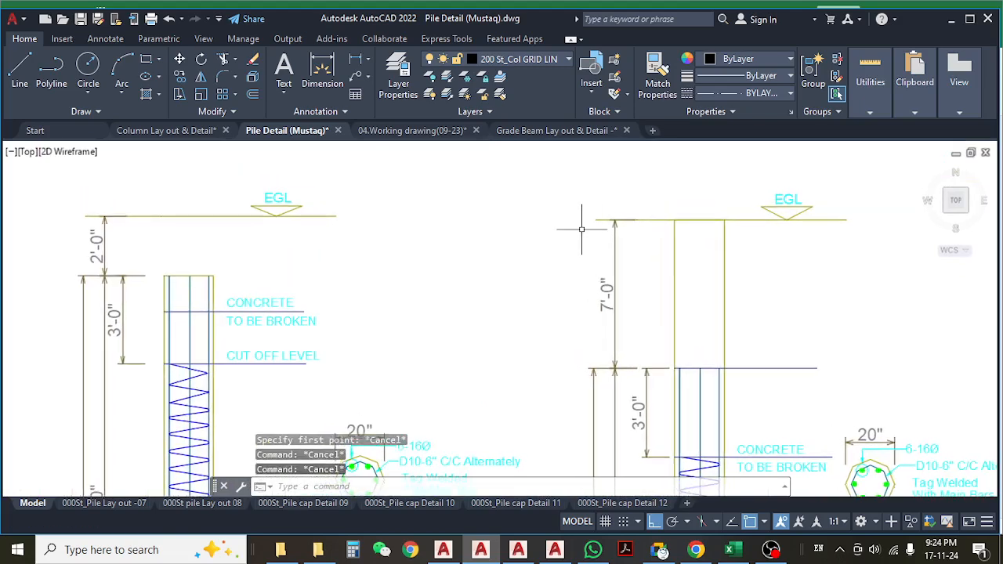
key("Return")
left_click(661, 220)
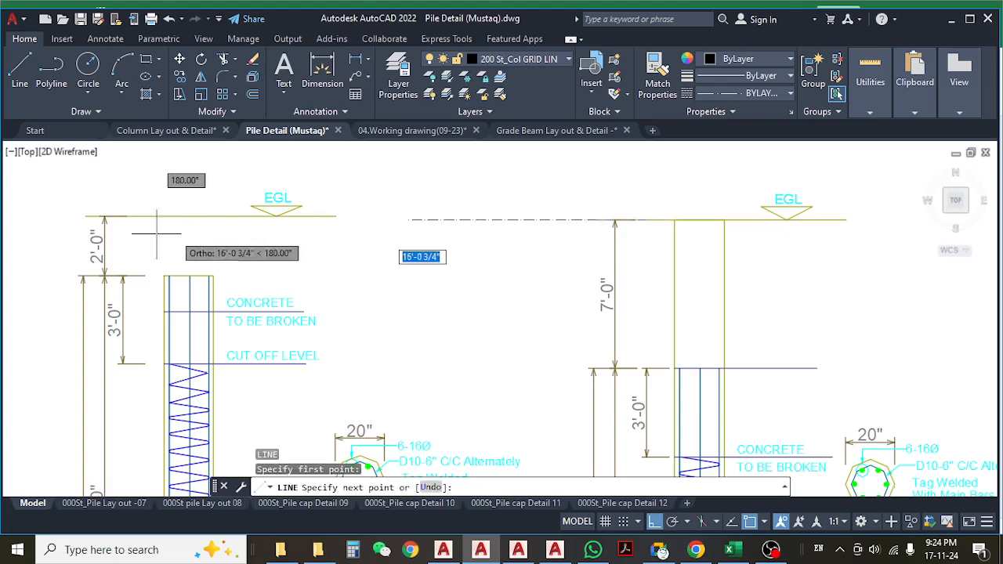
middle_click_drag(60, 233, 228, 236)
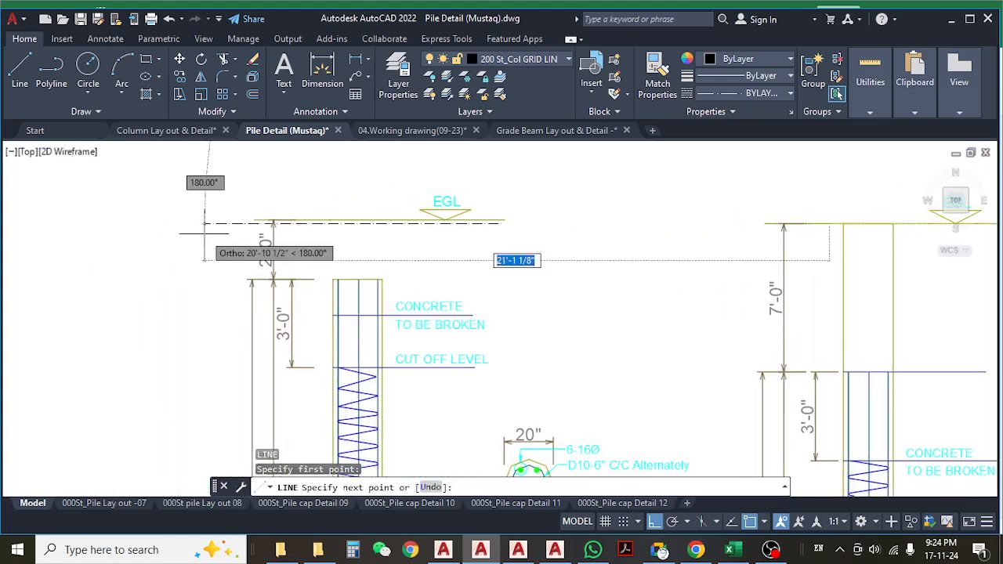
key("Escape")
middle_click_drag(448, 338, 442, 278)
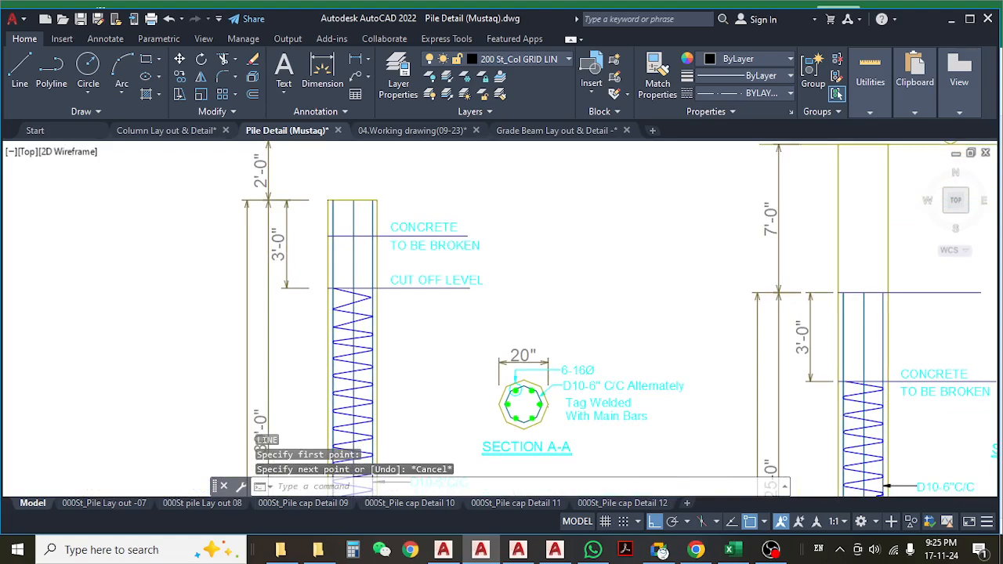
- Examine the pile lengths, reinforcement and lapping along the two pile elevations, returning to their upper ends
scroll(560, 276, "down", 4)
scroll(575, 244, "up", 4)
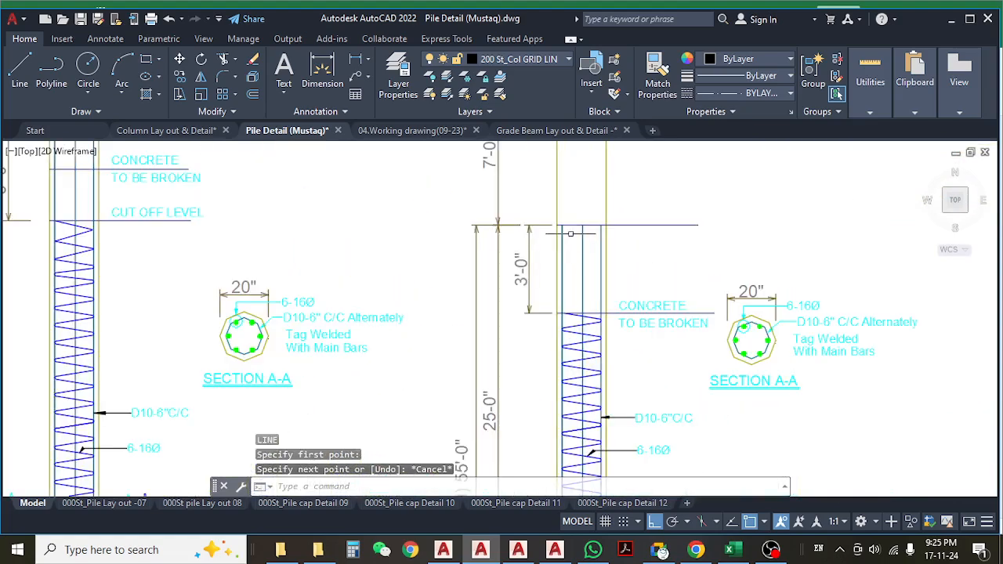
scroll(580, 315, "down", 4)
middle_click_drag(569, 372, 567, 286)
scroll(564, 194, "up", 4)
middle_click_drag(516, 413, 523, 226)
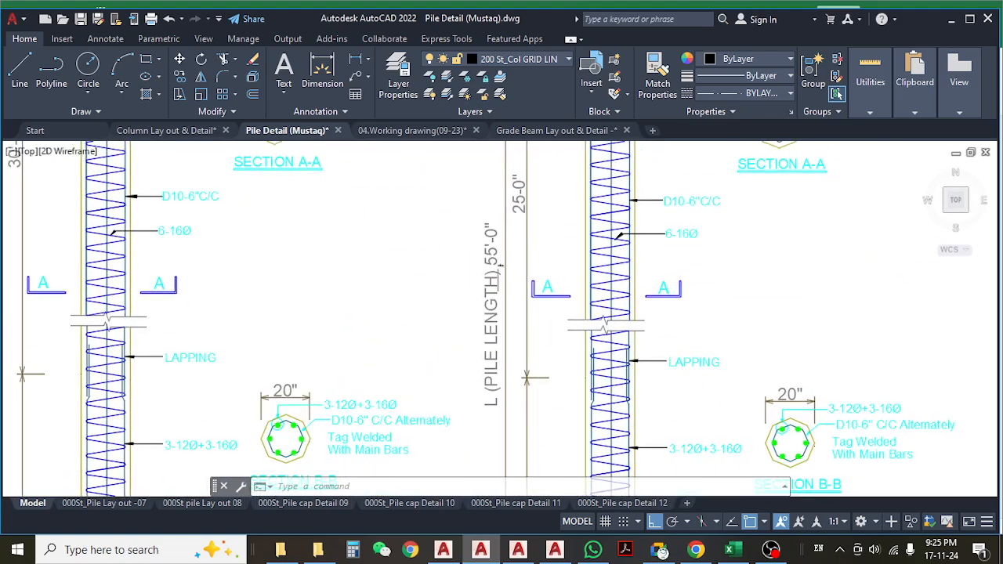
middle_click_drag(500, 262, 525, 529)
middle_click_drag(615, 249, 615, 306)
middle_click_drag(342, 314, 731, 250)
middle_click_drag(467, 380, 467, 412)
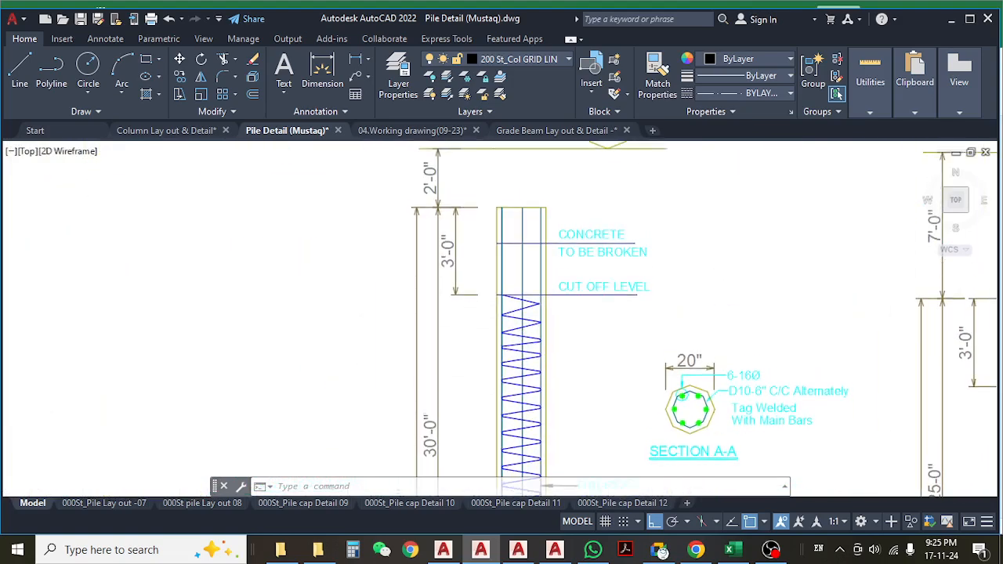
- Compare the EGL depth, cut-off level and concrete-to-be-broken zone at the heads of the 60'-0" and 55'-0" piles
scroll(466, 282, "down", 3)
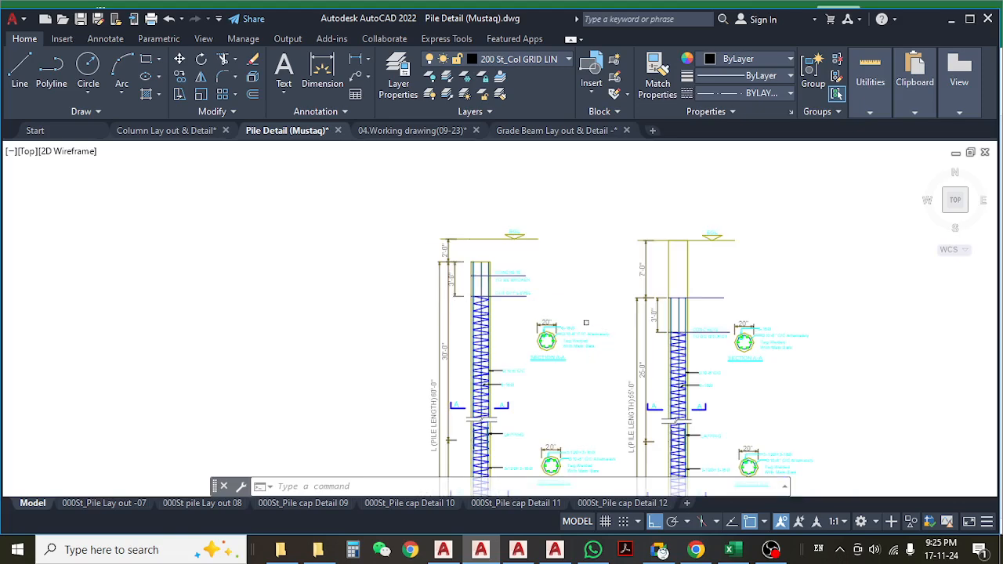
middle_click_drag(585, 325, 546, 311)
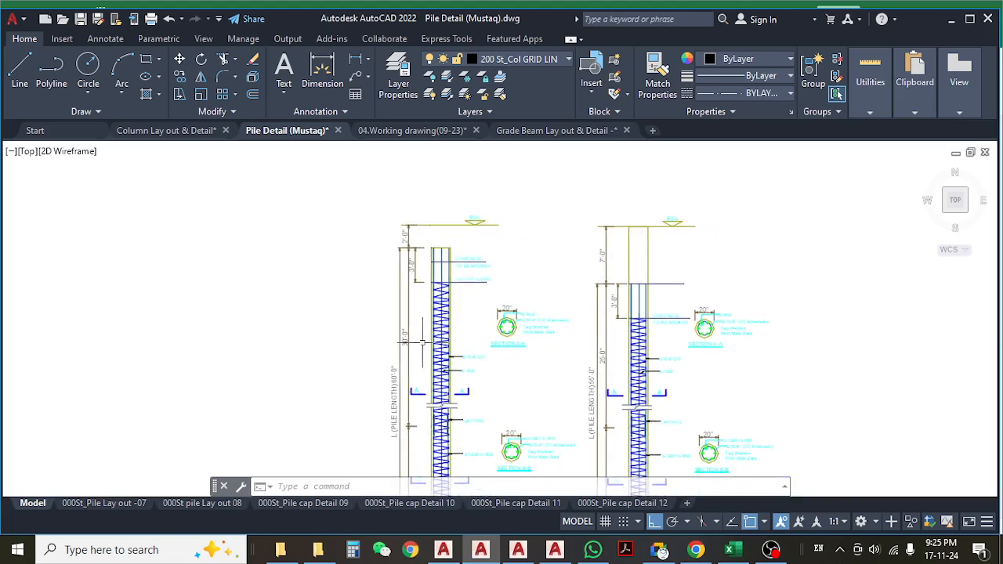
scroll(421, 343, "up", 2)
middle_click_drag(409, 347, 414, 263)
middle_click_drag(390, 338, 382, 416)
middle_click_drag(459, 232, 456, 268)
scroll(462, 229, "up", 4)
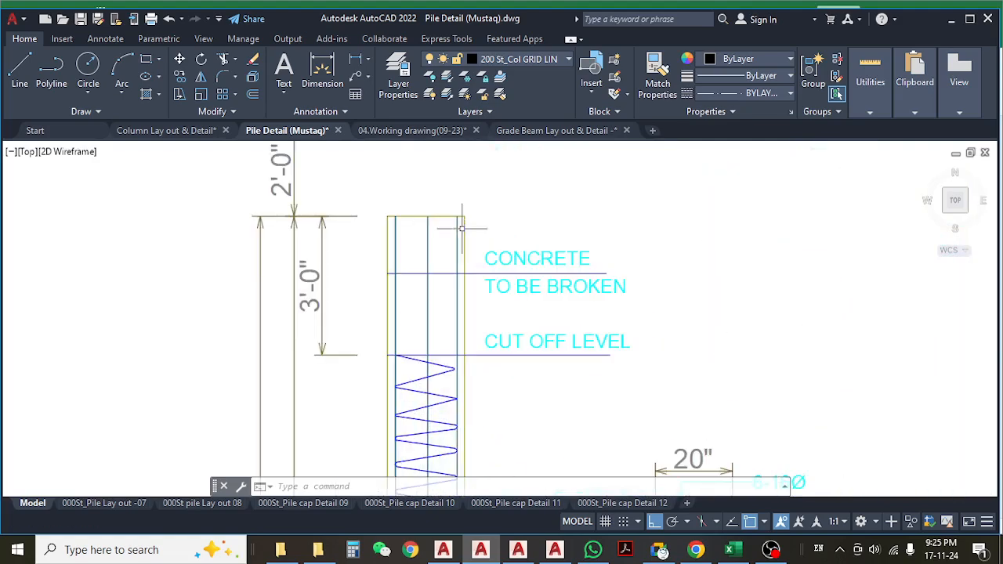
scroll(461, 229, "down", 5)
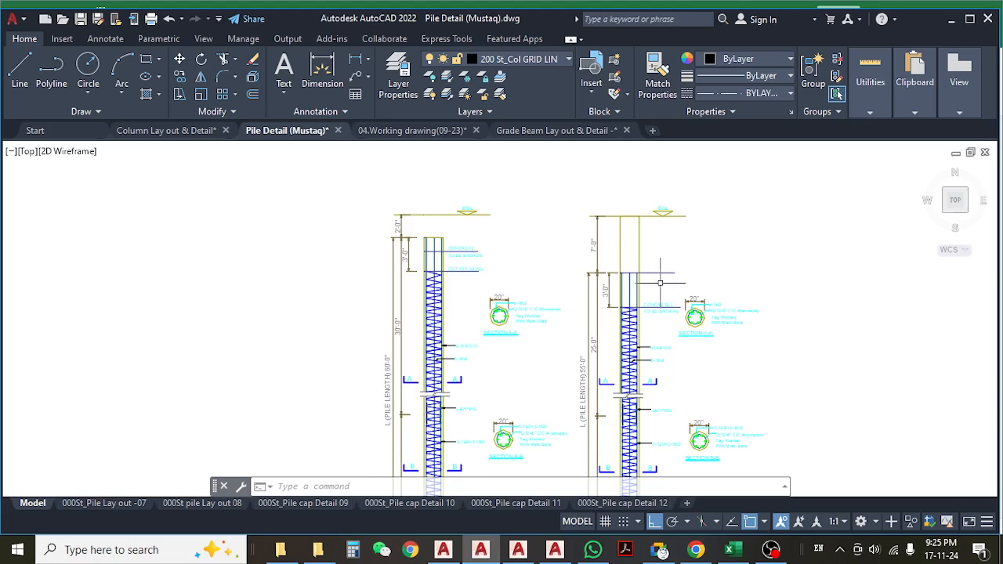
- Draw a rectangle across the head of the 55'-0" pile and stretch its lower edge up to the bottom of the 3'-0" zone
scroll(659, 283, "up", 4)
middle_click_drag(527, 268, 530, 297)
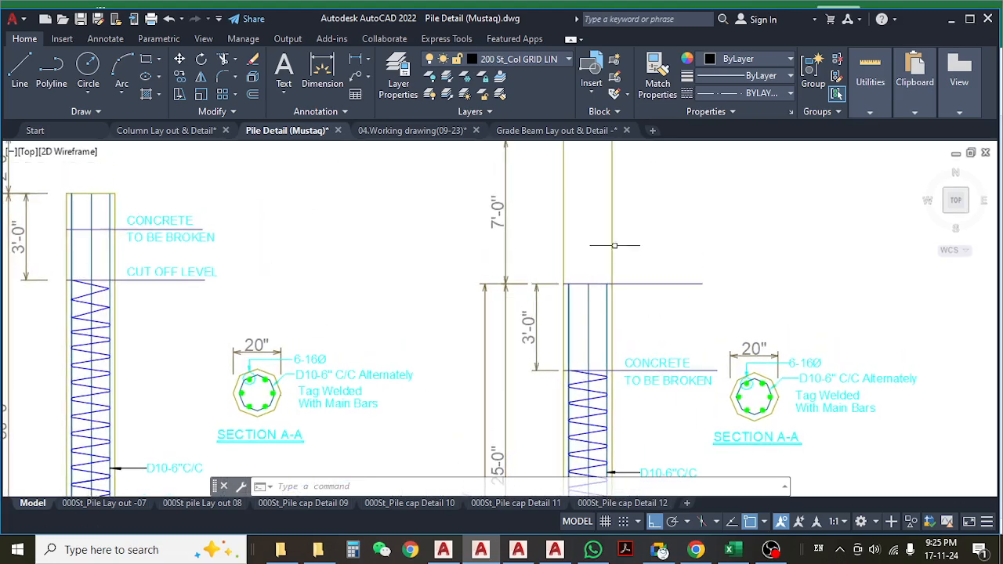
middle_click_drag(685, 329, 601, 325)
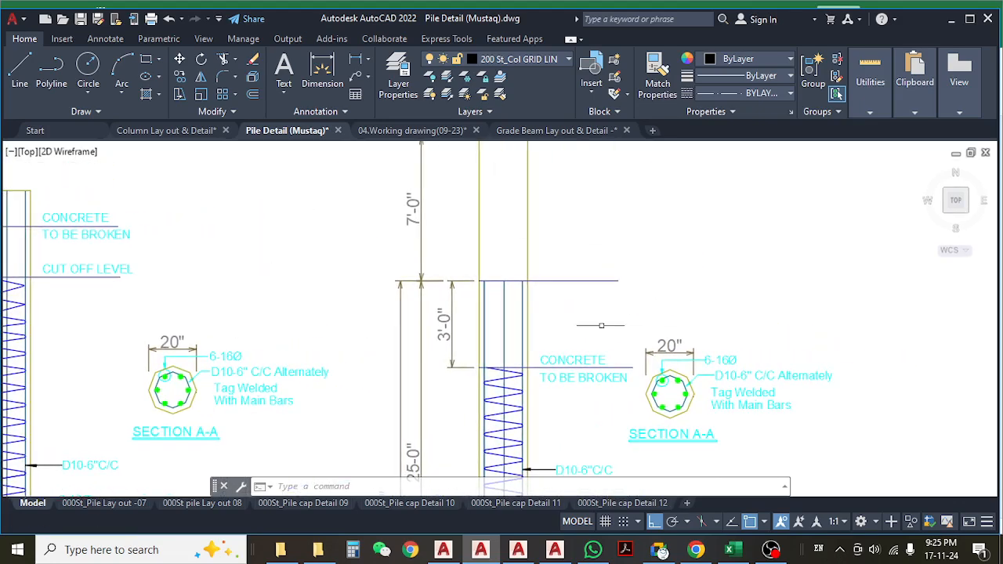
type("rec")
key("space")
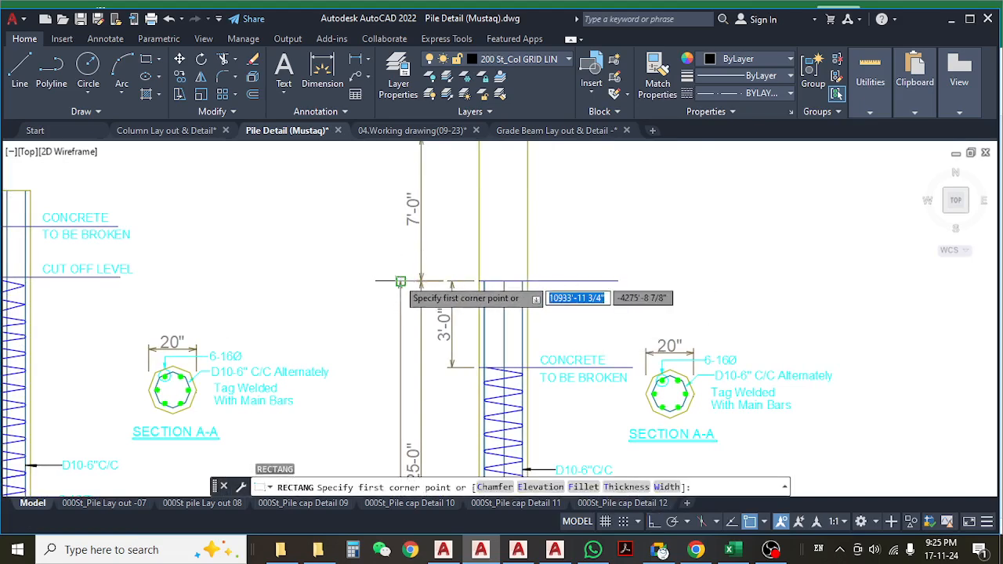
left_click(400, 281)
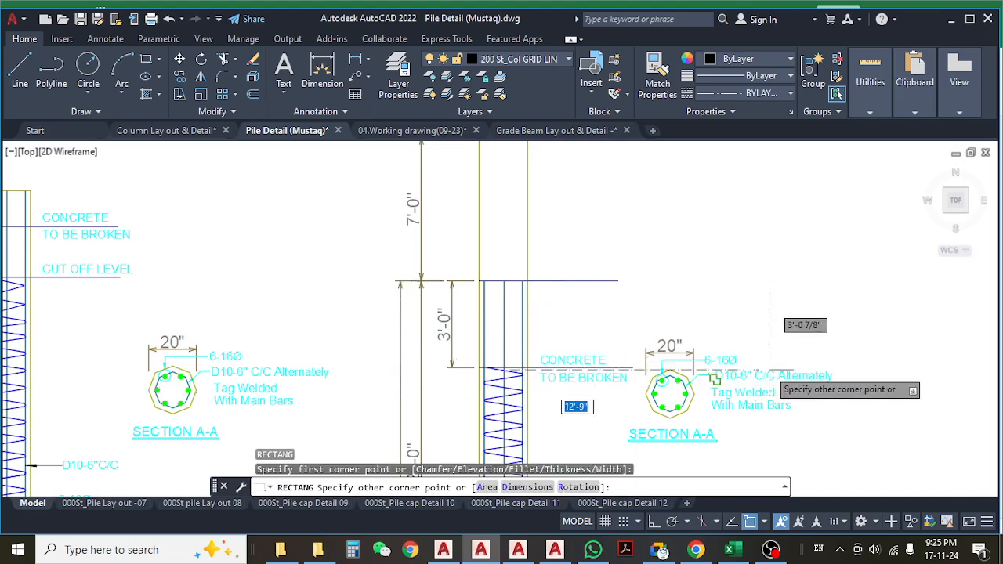
left_click(715, 379)
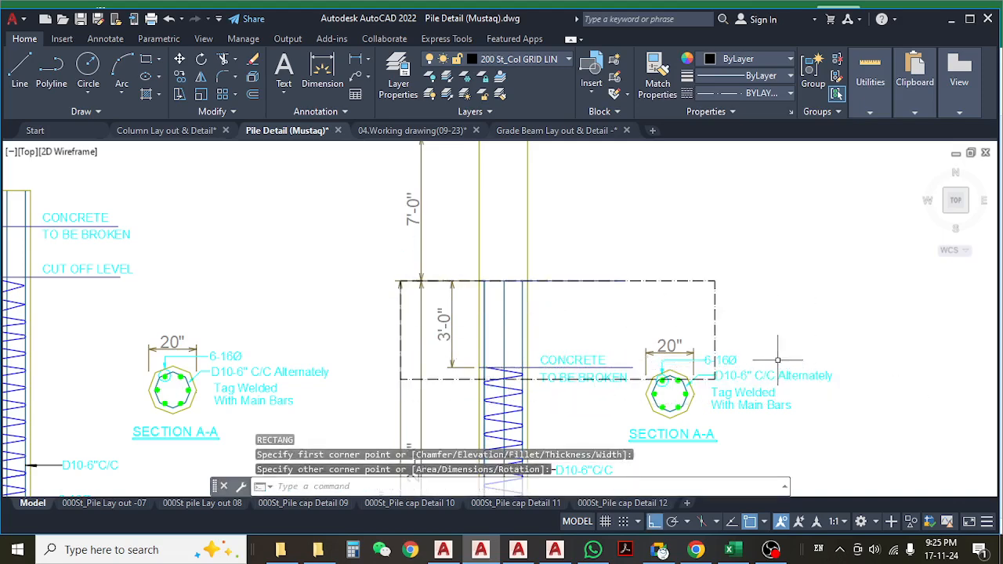
key("Escape")
left_click(635, 379)
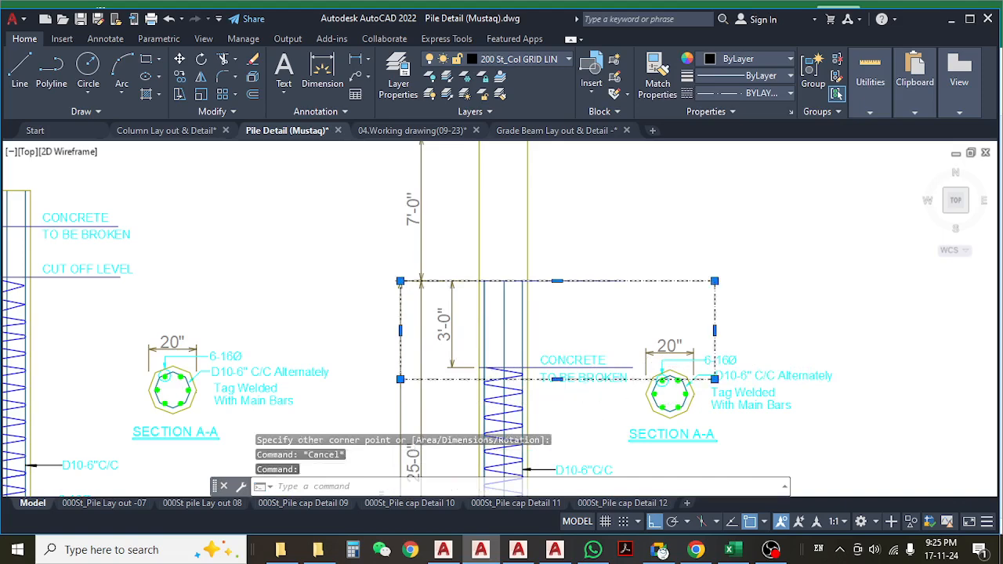
left_click(557, 379)
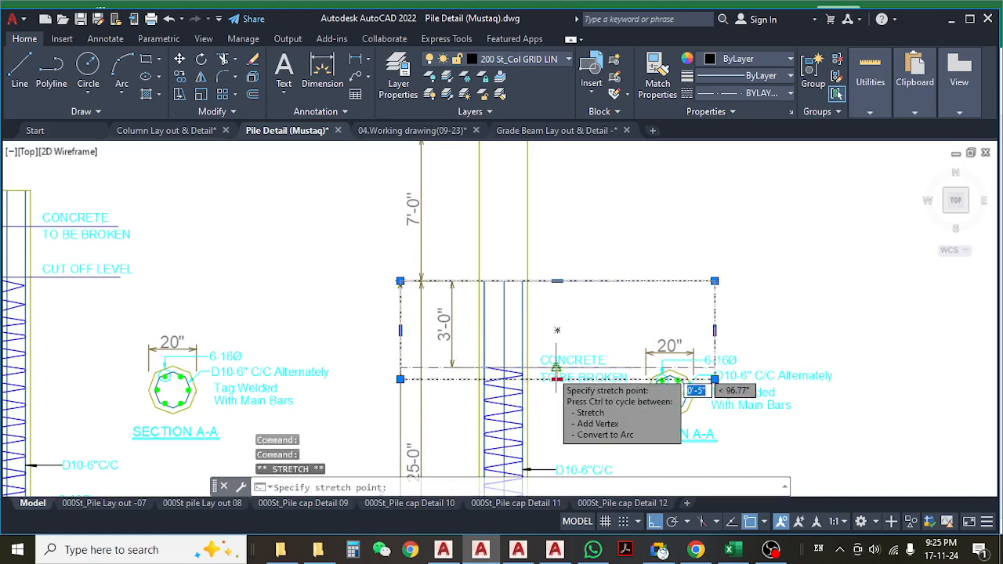
- Draw a rectangle about 10'-3" wide and 2'-11" high over the 60'-0" pile's head, starting at the cut-off level
middle_click_drag(328, 334, 572, 326)
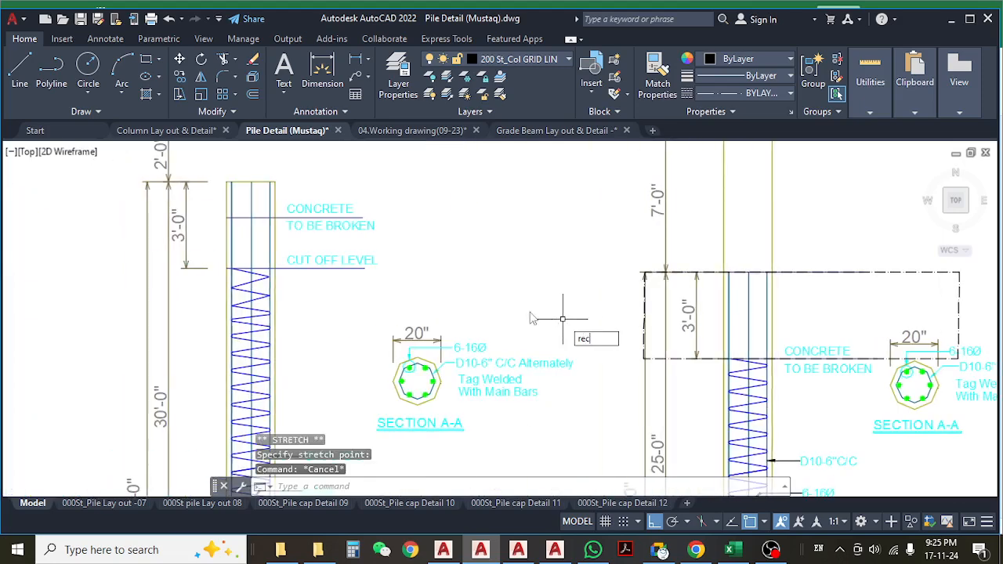
key("Escape")
key("space")
middle_click_drag(188, 243, 230, 291)
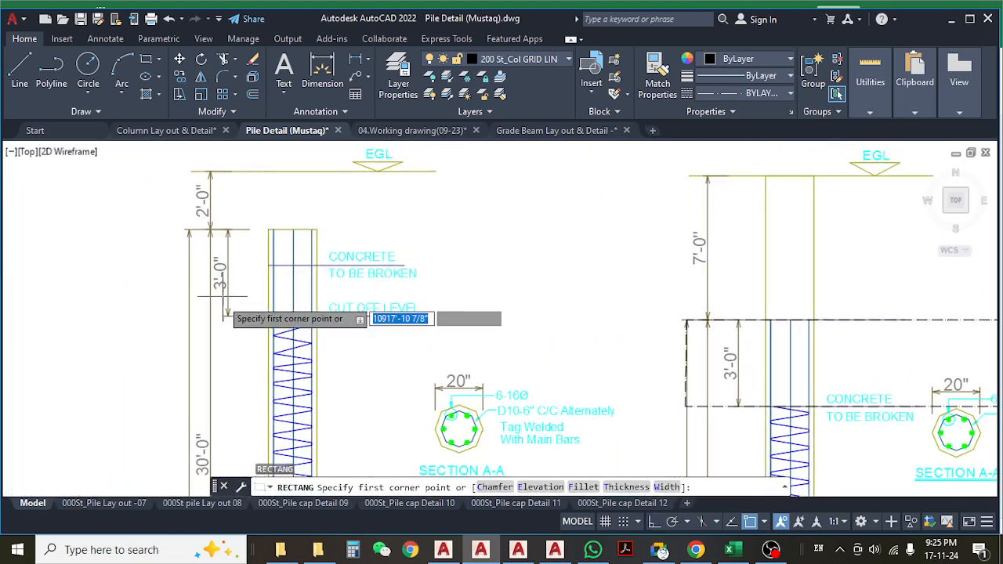
left_click(223, 315)
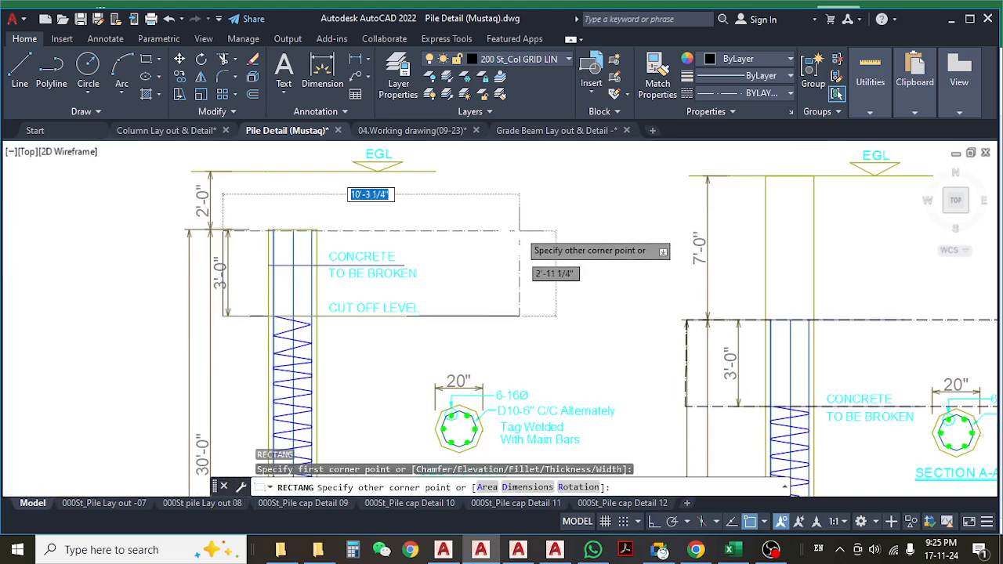
key("Escape")
- Draw a horizontal line from the 60'-0" pile's EGL across to beyond the 55'-0" pile's EGL marker
middle_click_drag(546, 232, 549, 277)
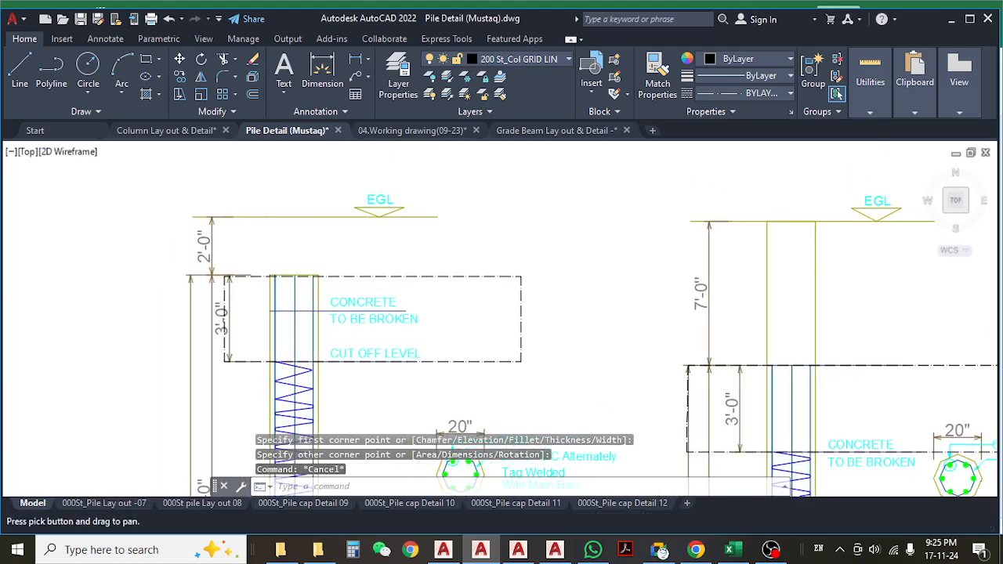
key("Return")
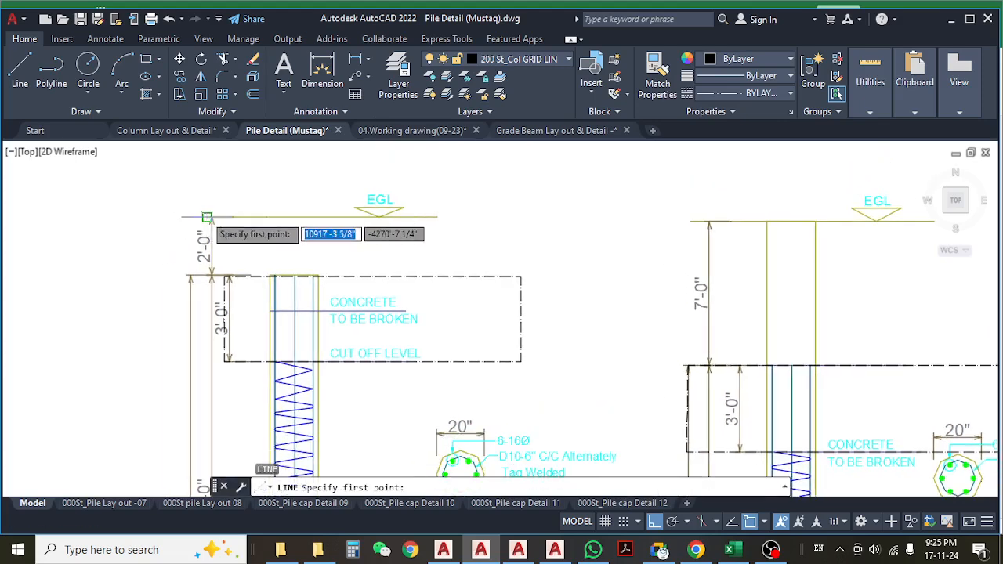
left_click(211, 217)
middle_click_drag(611, 231, 120, 256)
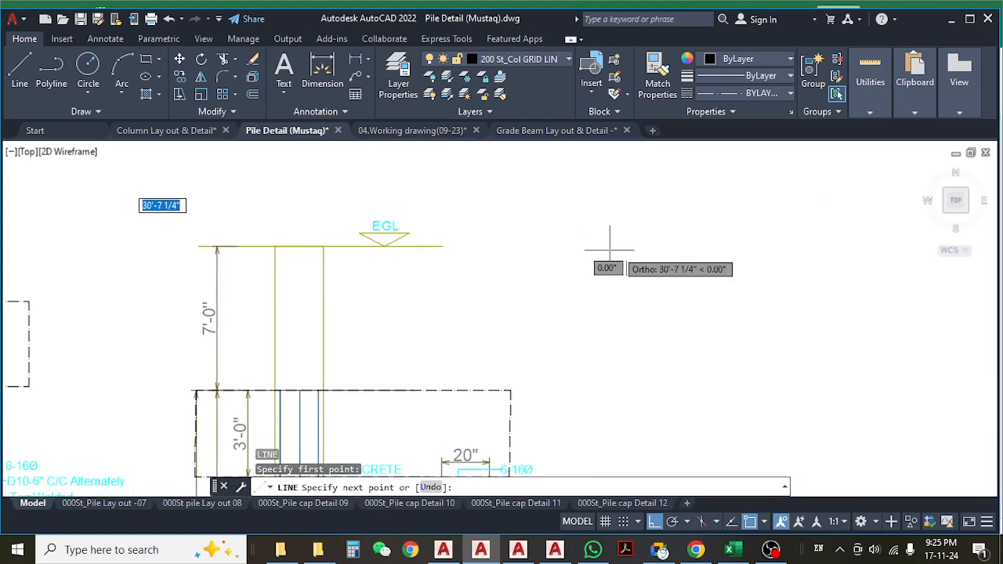
key("Escape")
scroll(637, 250, "down", 6)
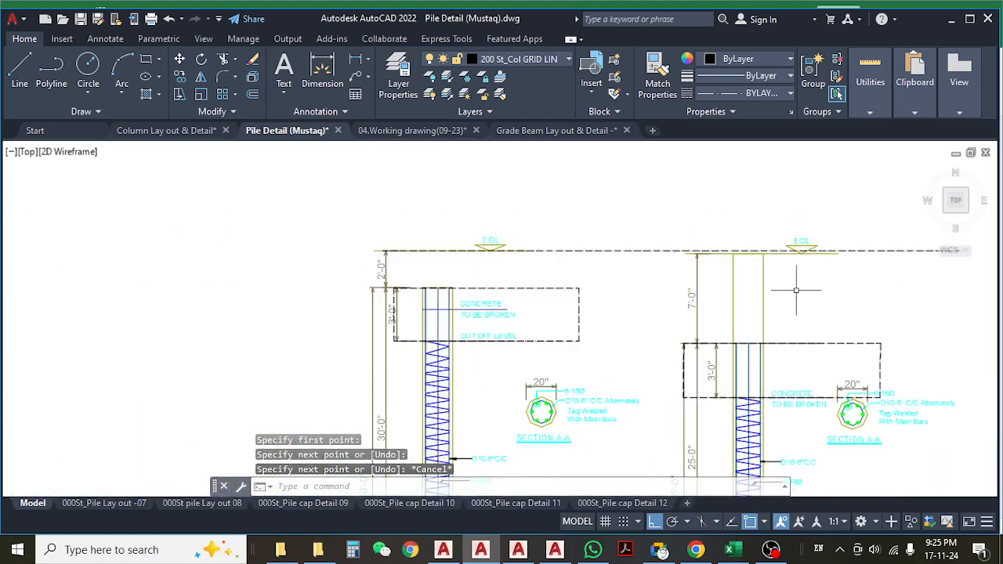
- Add a vertical linear dimension from the top of the 55'-0" pile's rectangle up to the EGL line
scroll(575, 278, "up", 2)
middle_click_drag(575, 278, 575, 295)
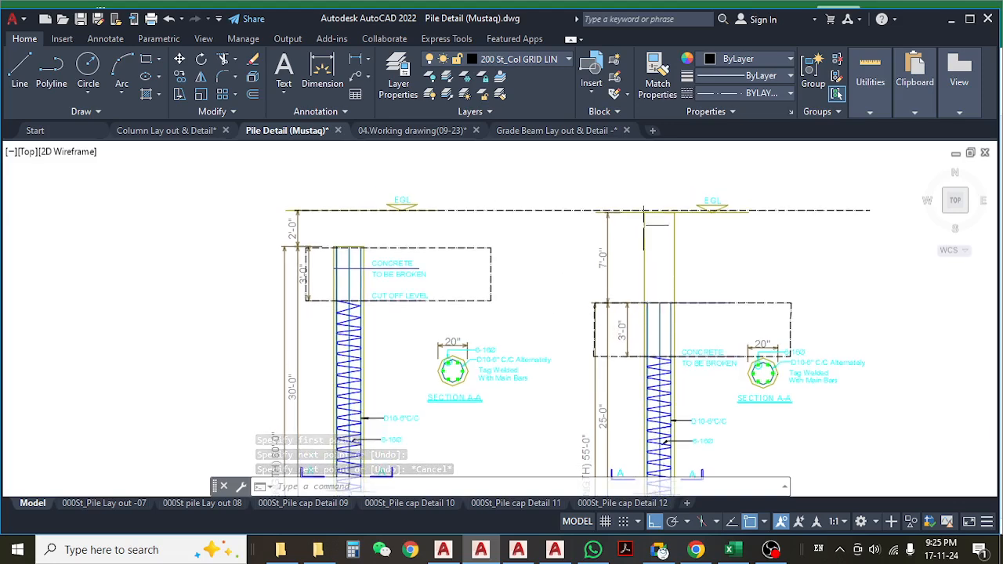
left_click(355, 59)
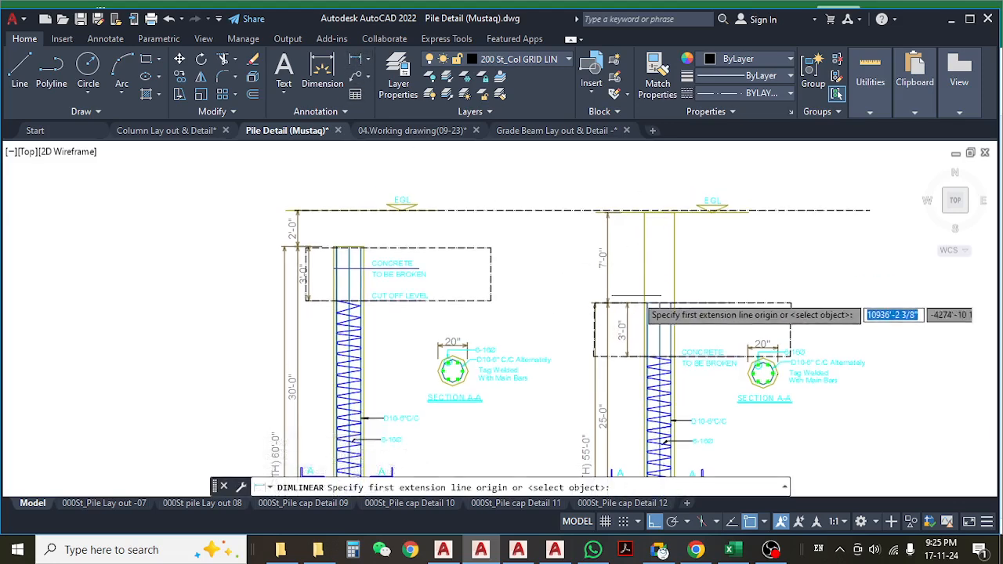
left_click(633, 301)
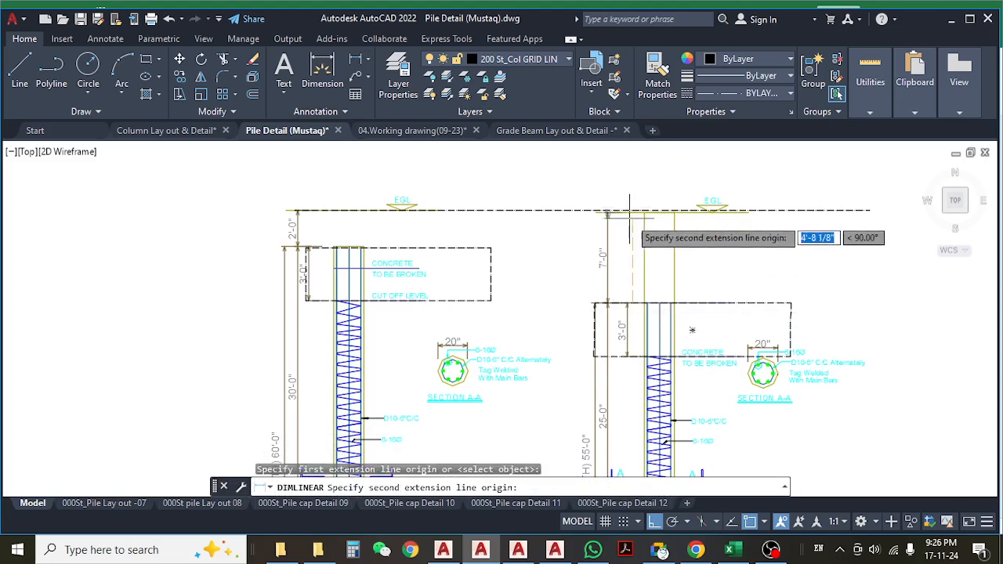
left_click(629, 210)
left_click(627, 237)
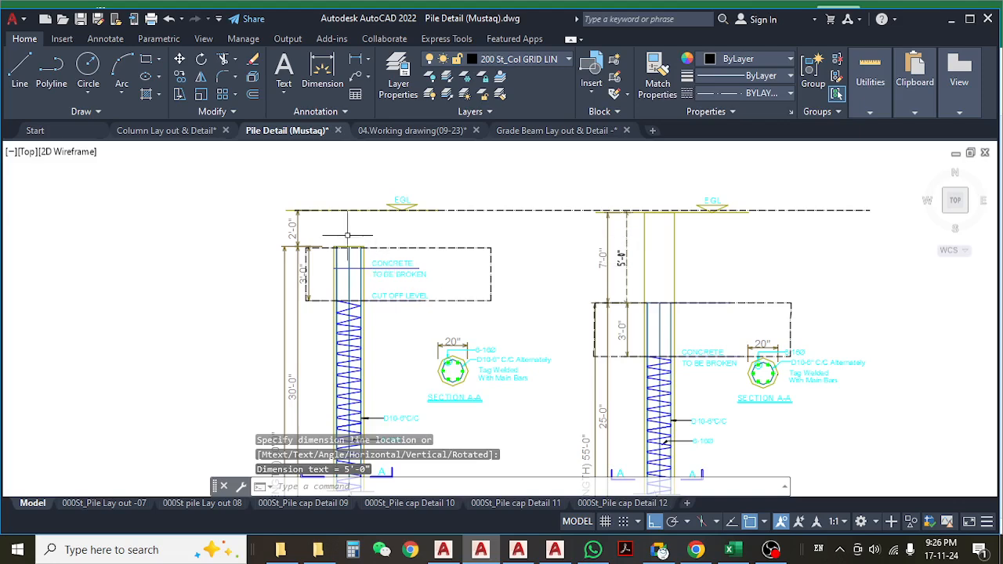
- Add a vertical linear dimension from the top of the 60'-0" pile's rectangle up to the EGL line
key("Return")
left_click(385, 246)
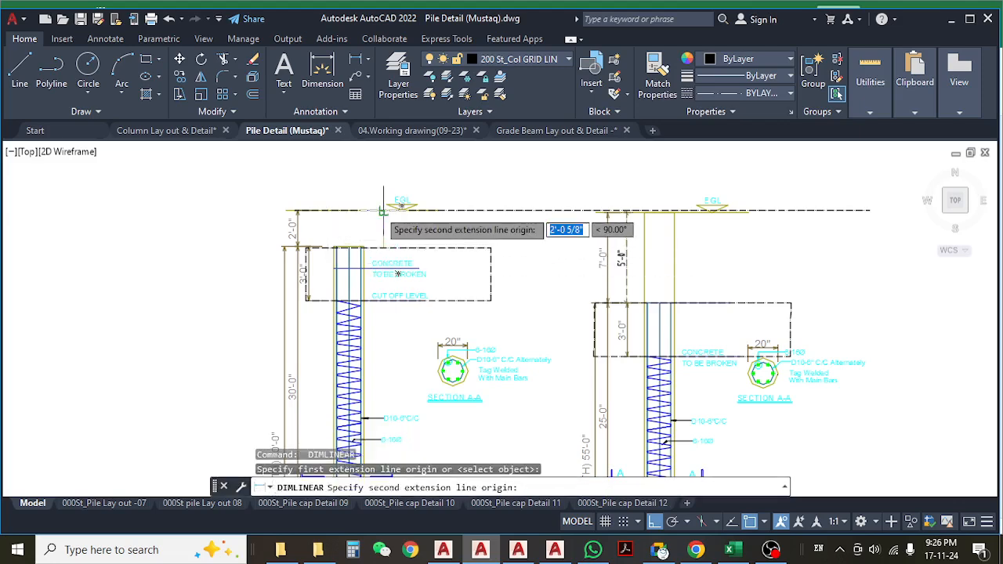
left_click(383, 210)
scroll(394, 227, "up", 4)
left_click(395, 229)
scroll(424, 243, "down", 4)
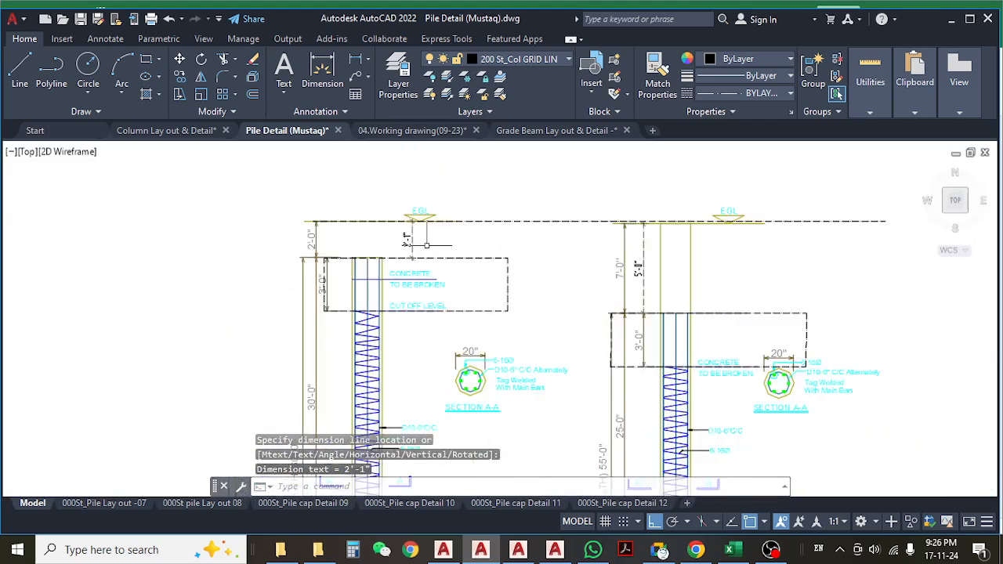
- Compare the new rectangle-to-EGL dimensions on the two pile elevations with the existing depth dimensions
middle_click_drag(523, 283, 458, 277)
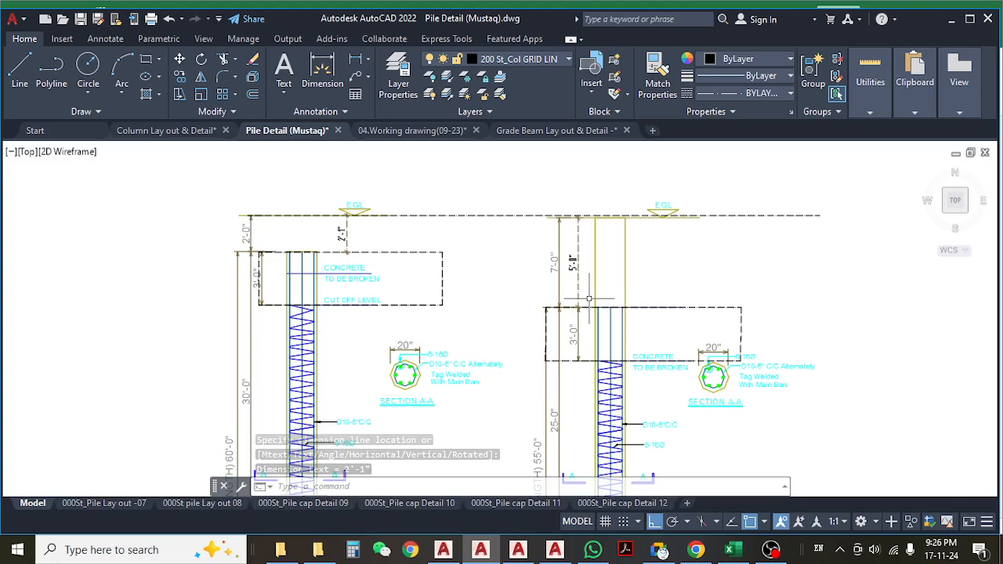
middle_click_drag(661, 292, 663, 292)
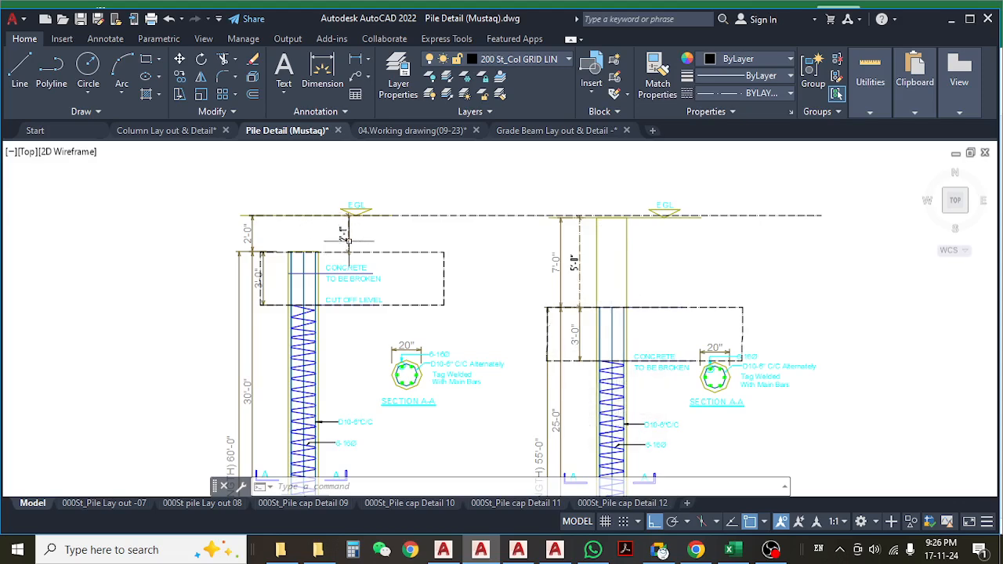
middle_click_drag(508, 266, 437, 266)
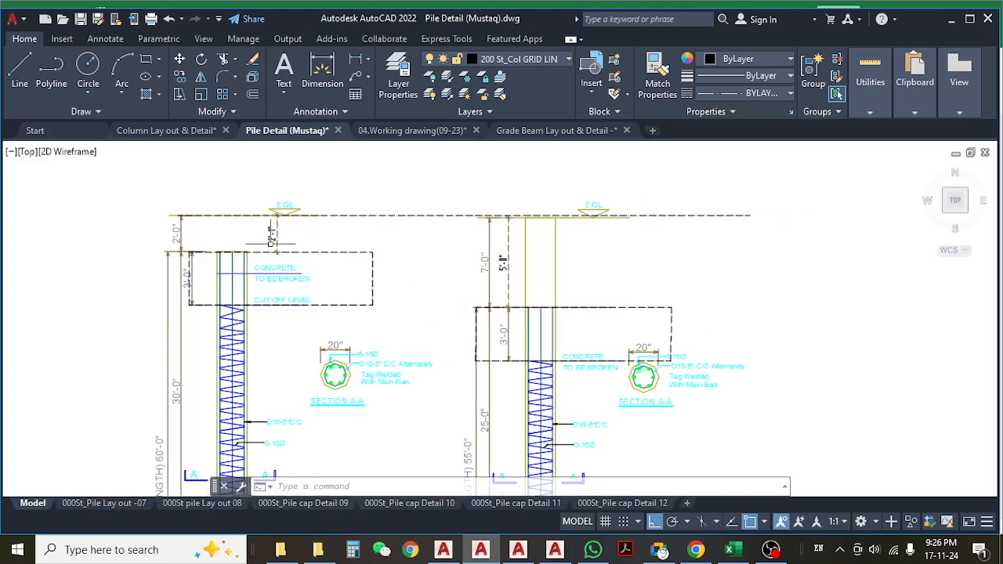
scroll(270, 239, "up", 3)
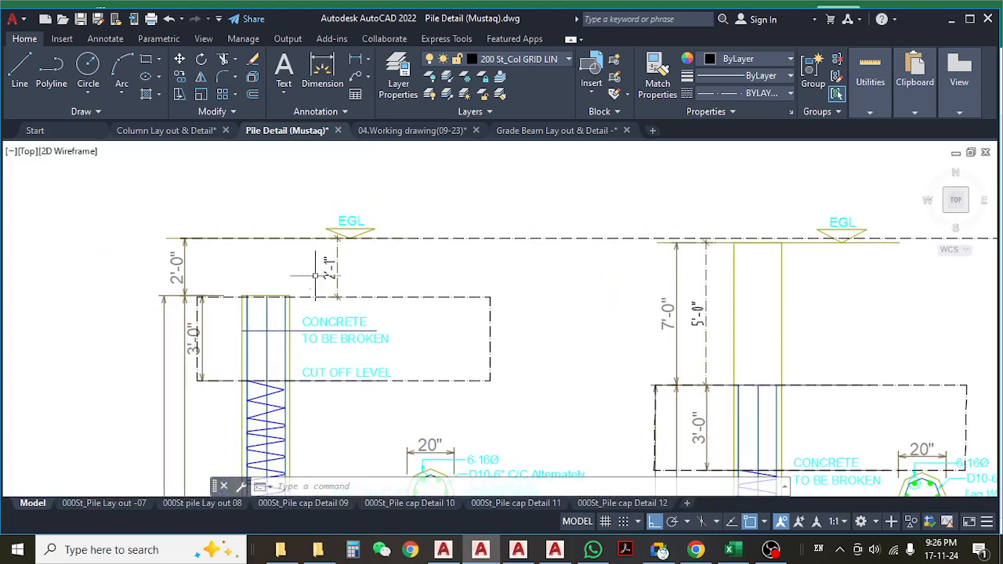
middle_click_drag(589, 266, 533, 253)
scroll(533, 254, "down", 5)
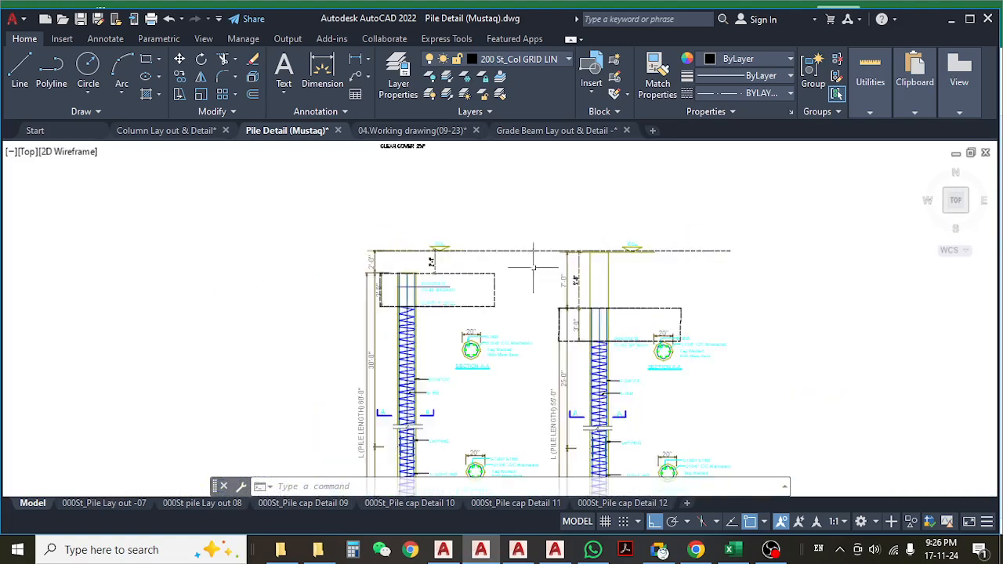
scroll(619, 287, "up", 5)
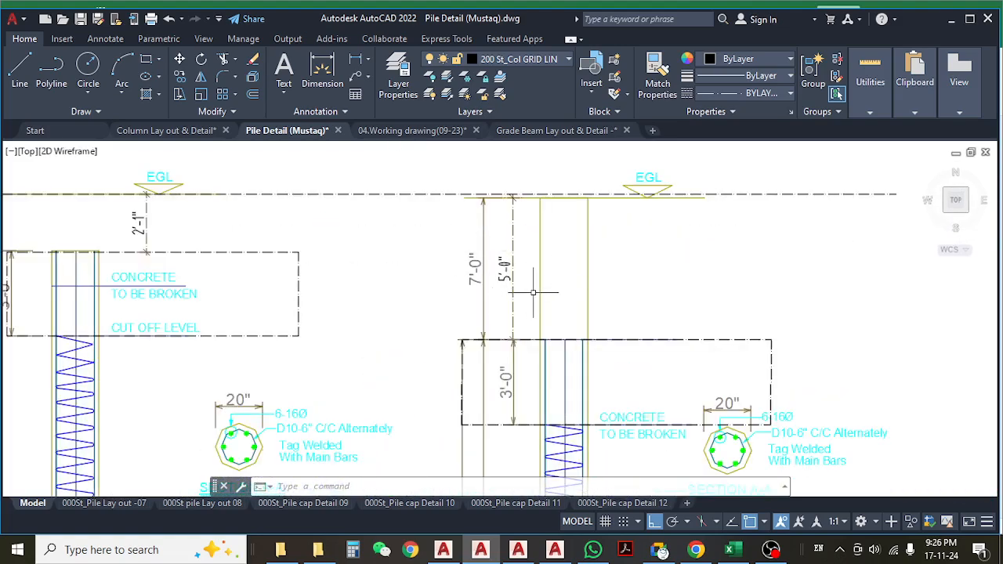
- Examine the depth below E.G.L. and the cap thickness dimensions in the Section 5-5 pile cap detail
scroll(533, 292, "down", 6)
middle_click_drag(551, 423, 510, 290)
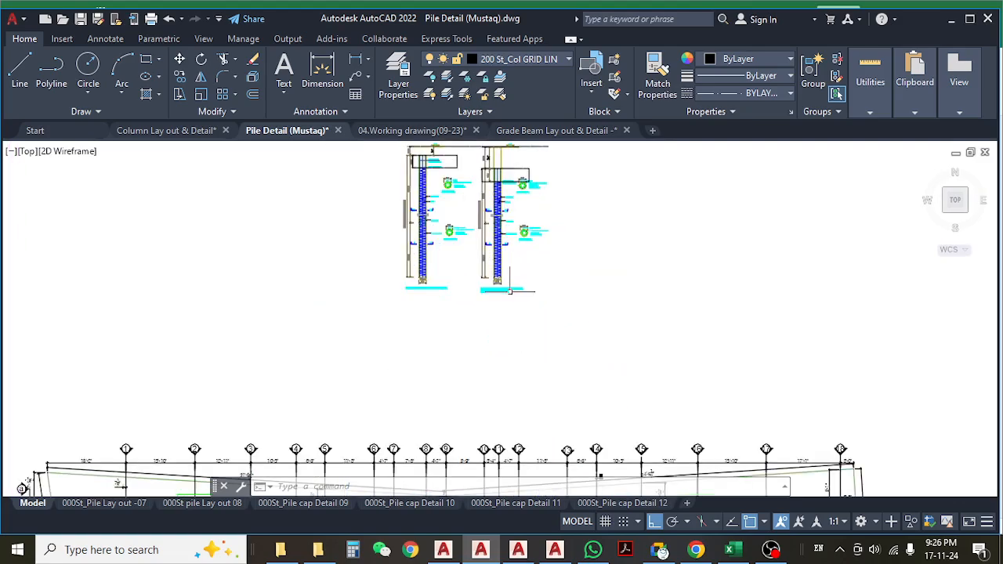
middle_click_drag(518, 408, 490, 242)
scroll(490, 285, "down", 5)
middle_click_drag(477, 418, 465, 249)
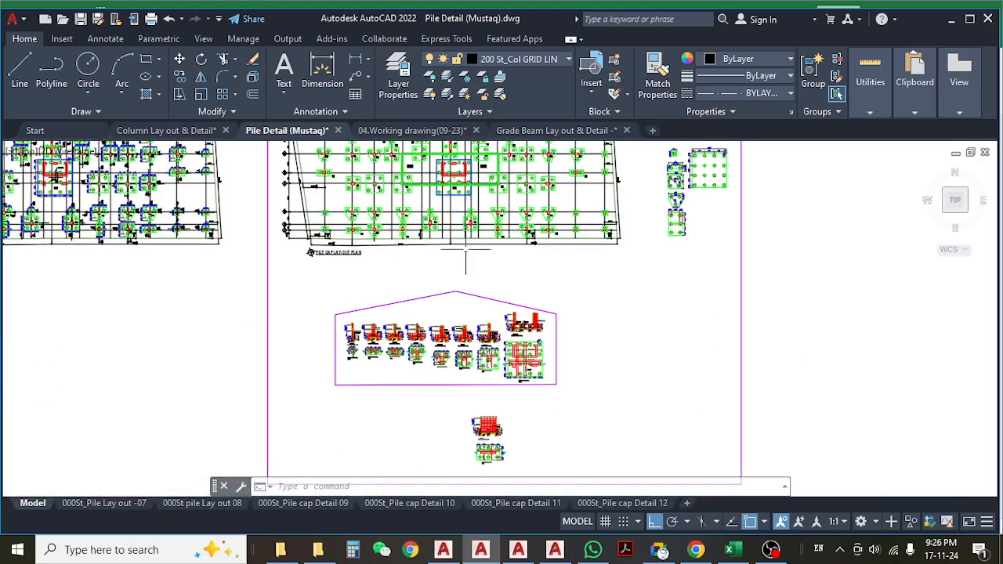
scroll(465, 249, "up", 8)
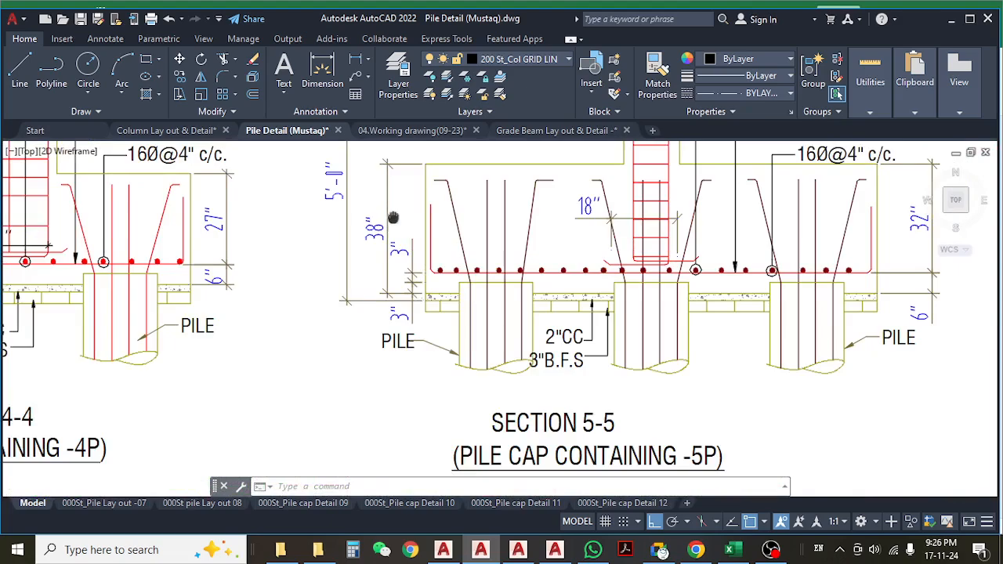
middle_click_drag(394, 218, 406, 286)
middle_click_drag(435, 326, 437, 383)
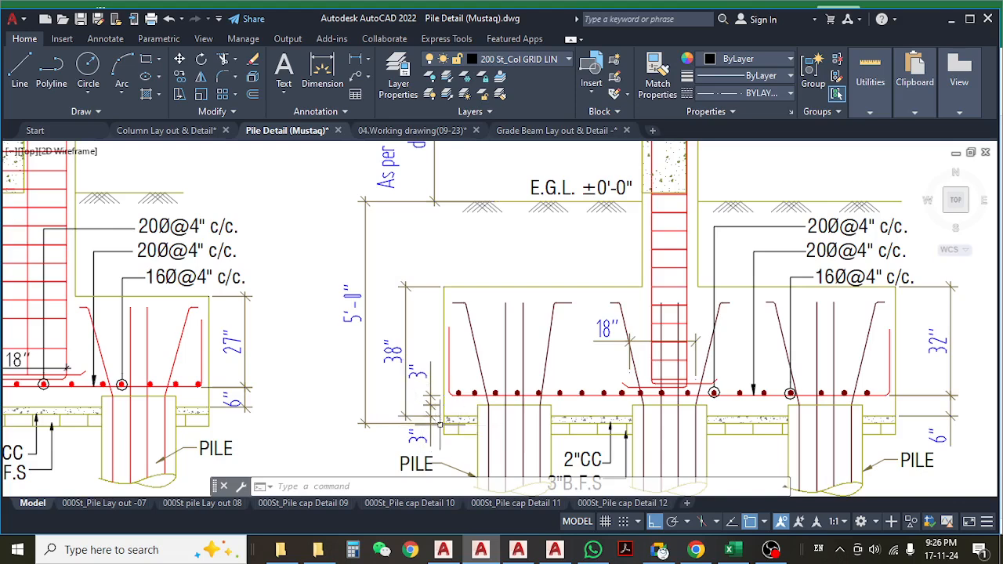
middle_click_drag(415, 279, 417, 327)
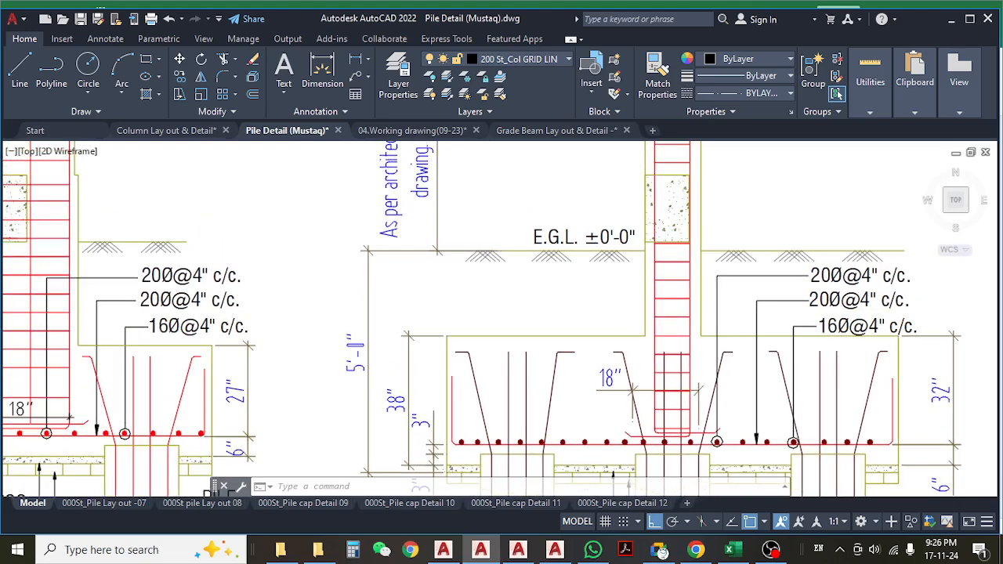
middle_click_drag(449, 253, 452, 348)
scroll(452, 346, "down", 5)
scroll(452, 346, "down", 6)
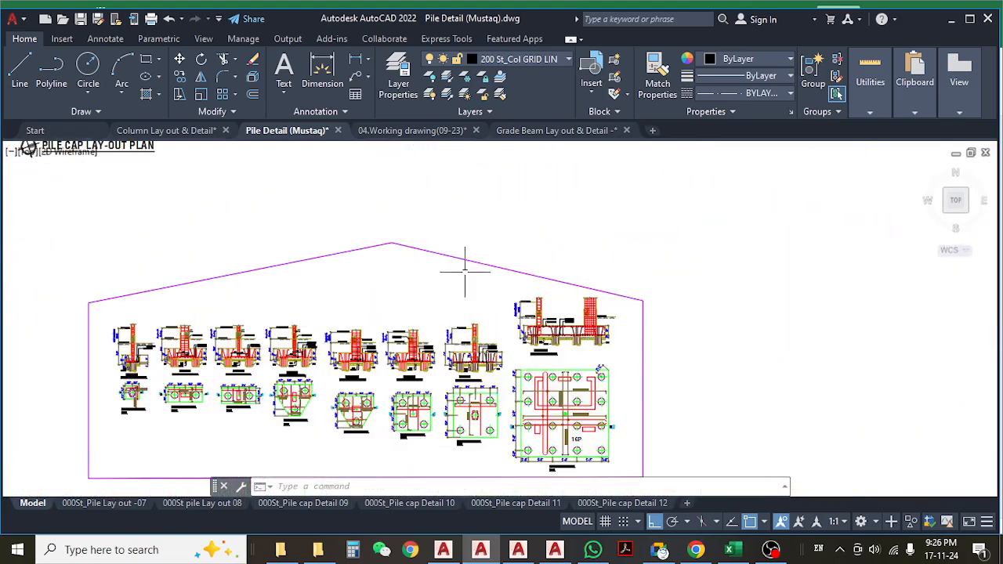
- Compare the cap rectangles' depths below the EGL line on the 60'-0" and 55'-0" pile elevations again
mouse_move(463, 271)
middle_mouse_down()
mouse_move(443, 434)
mouse_move(459, 544)
mouse_move(460, 474)
mouse_move(470, 513)
middle_mouse_up()
scroll(449, 334, "down", 6)
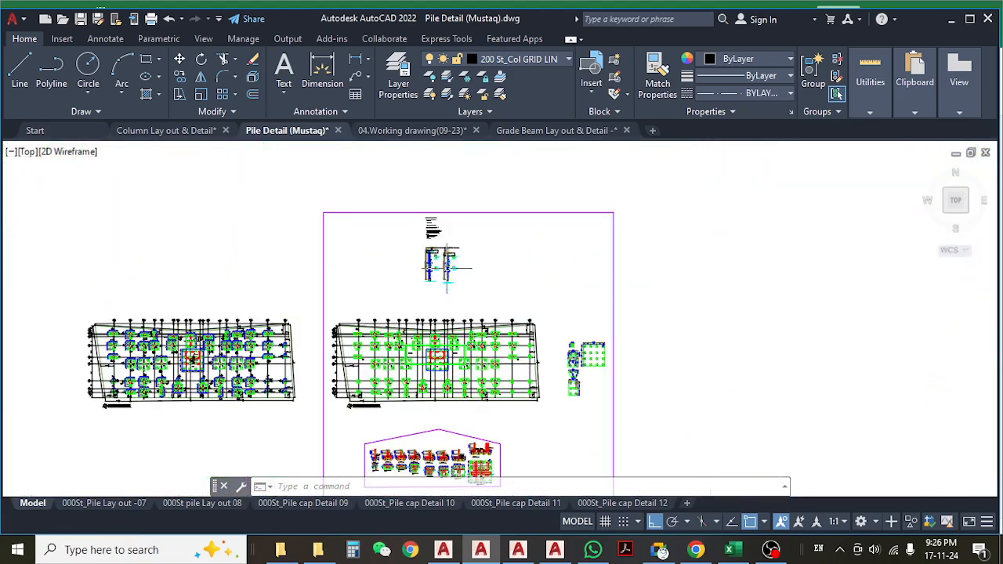
scroll(447, 268, "up", 9)
middle_click_drag(540, 344, 524, 310)
scroll(490, 307, "down", 5)
middle_click_drag(601, 329, 586, 289)
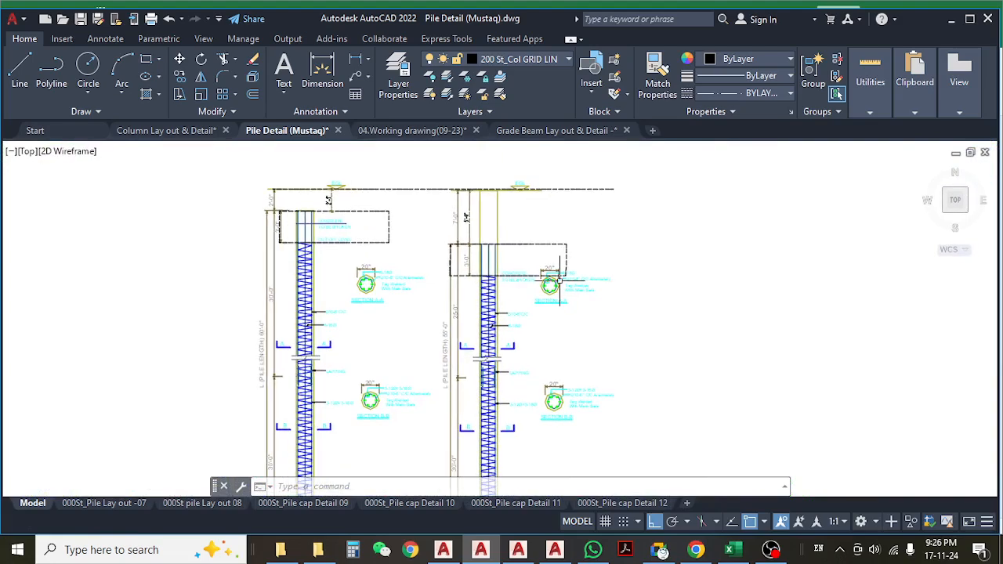
scroll(560, 278, "down", 8)
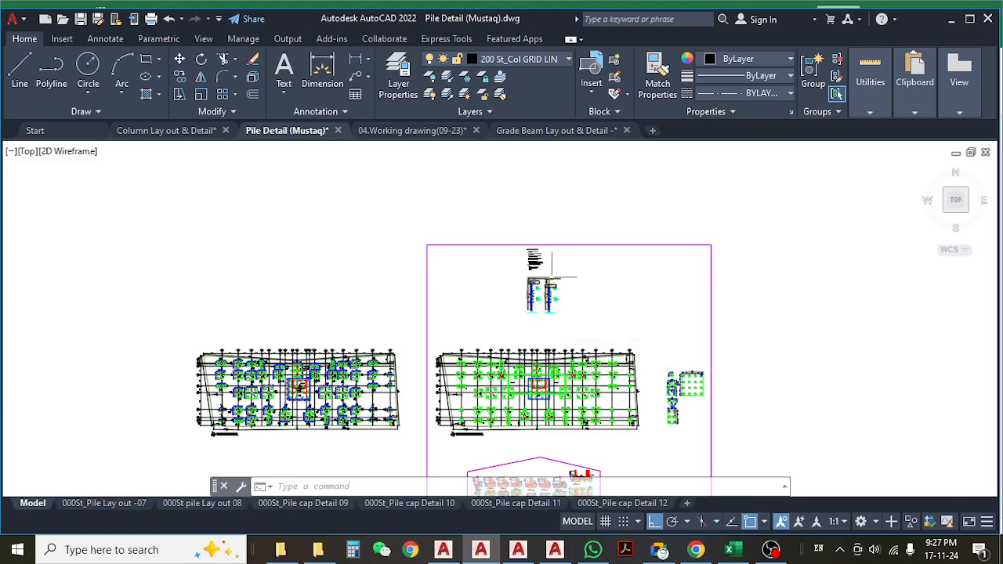
scroll(551, 277, "up", 8)
scroll(543, 287, "up", 4)
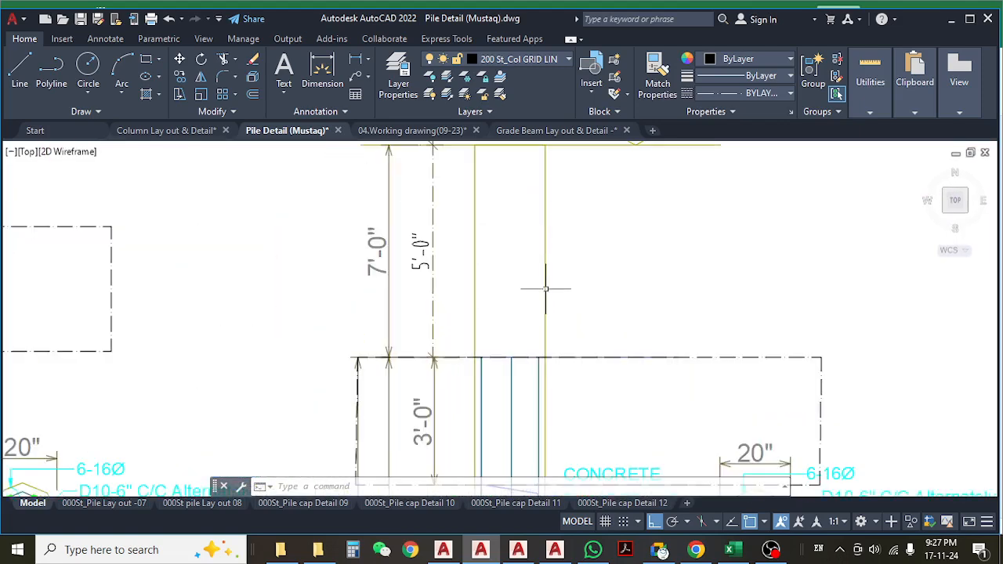
scroll(538, 296, "down", 2)
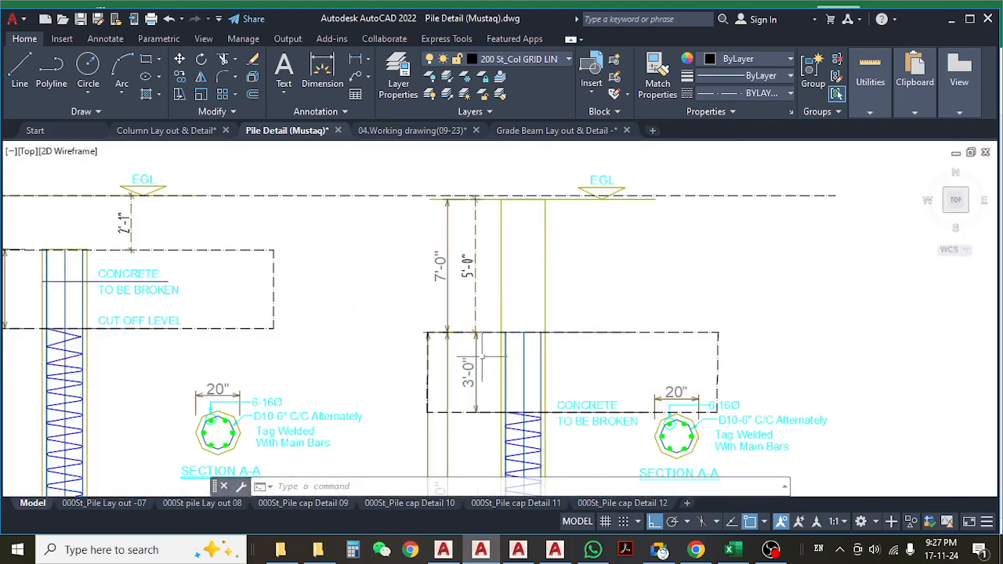
scroll(515, 347, "up", 3)
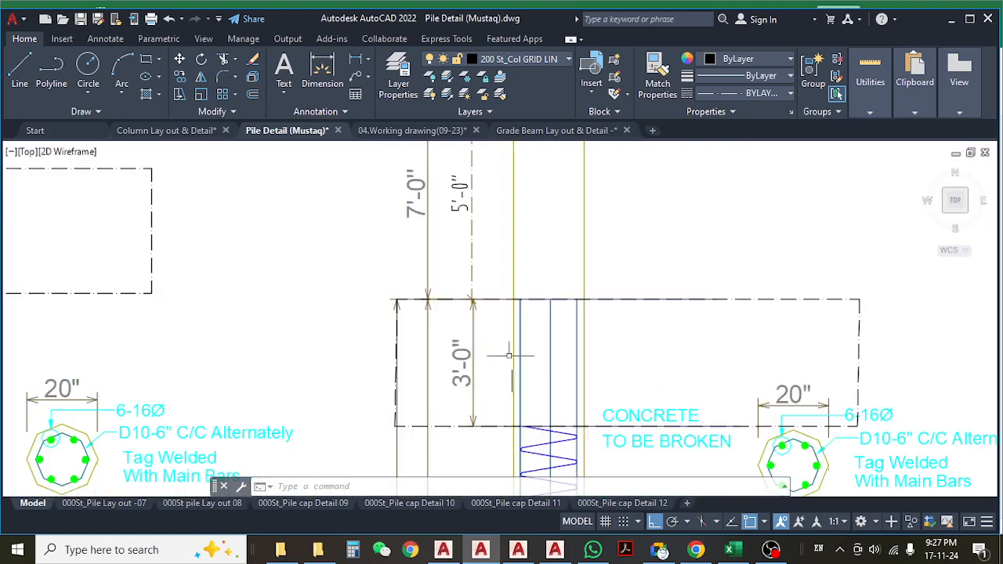
scroll(507, 267, "down", 5)
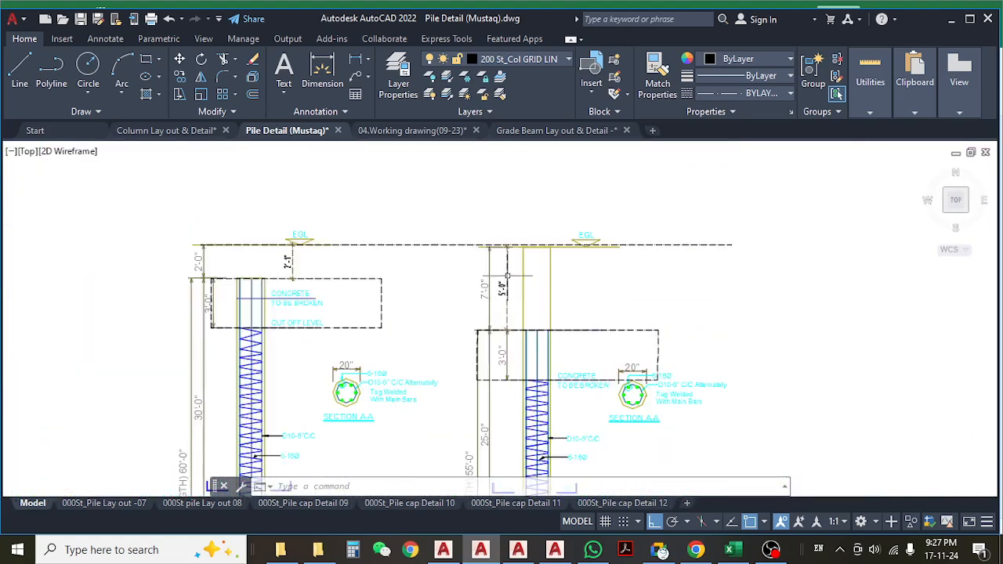
scroll(507, 283, "up", 6)
scroll(507, 293, "down", 1)
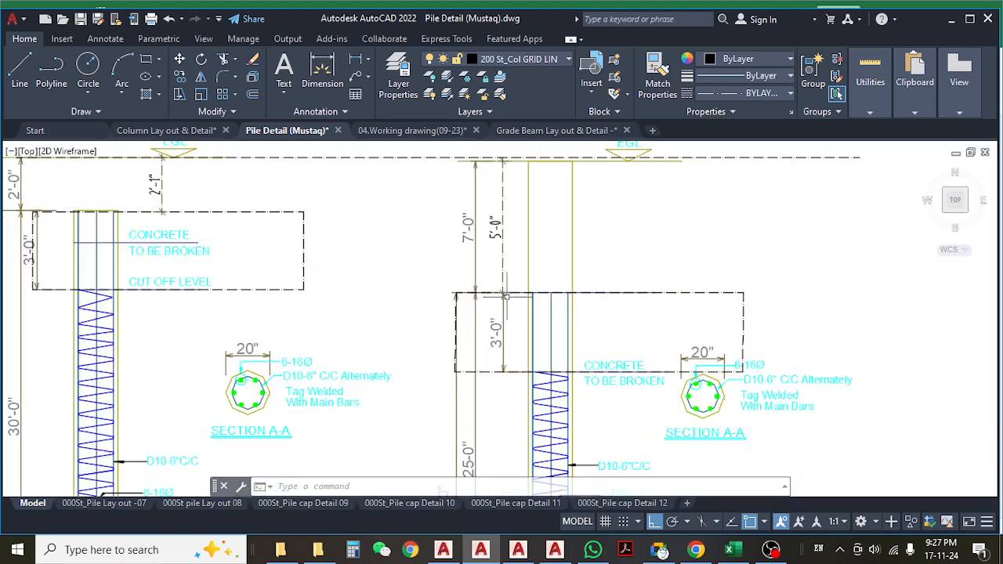
middle_click_drag(505, 296, 505, 343)
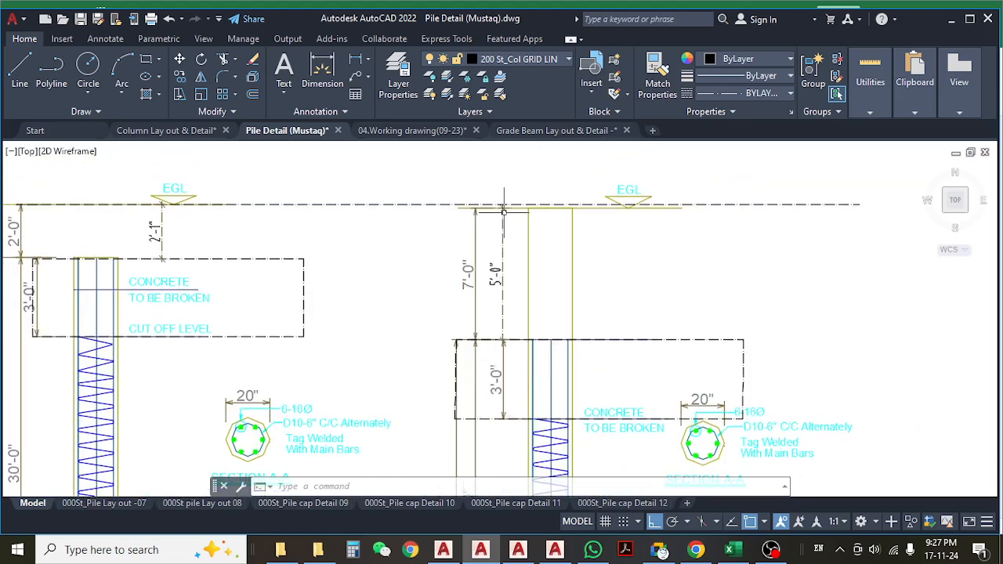
middle_click_drag(481, 296, 534, 279)
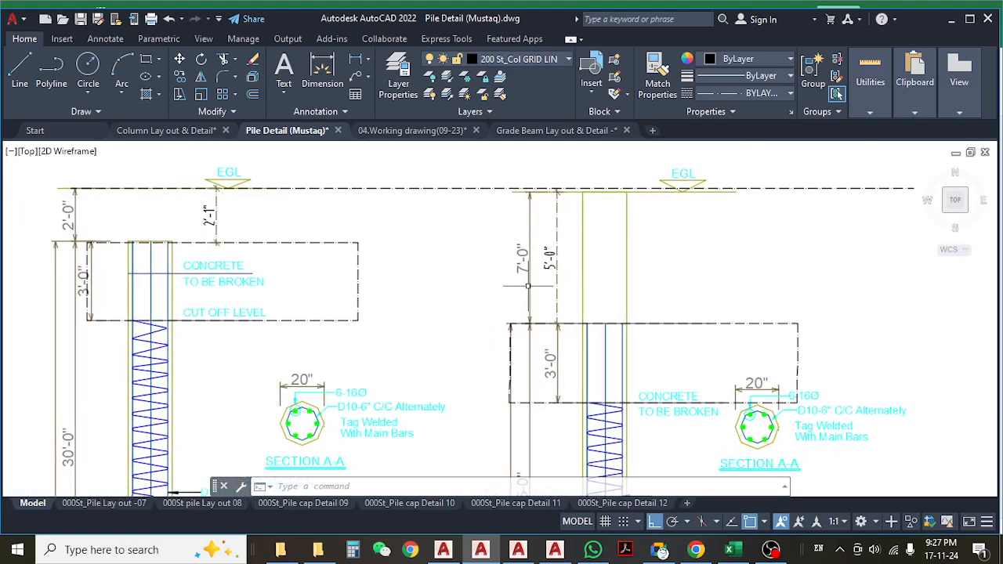
- Select the 7'-0" depth dimension on the 55'-0" pile elevation to check it against the adjacent dimension
key("Escape")
key("Escape")
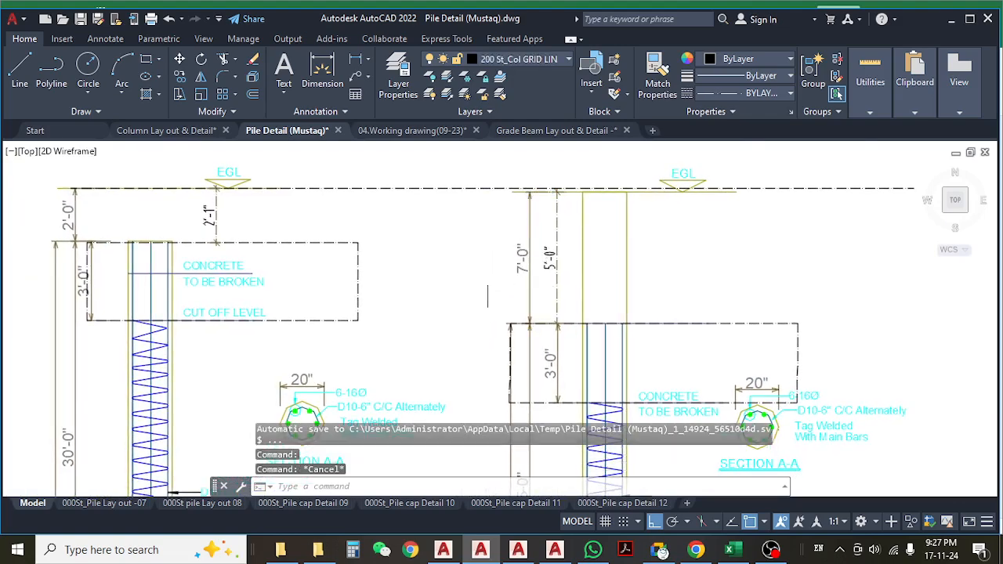
middle_click_drag(504, 270, 507, 282)
left_click(524, 272)
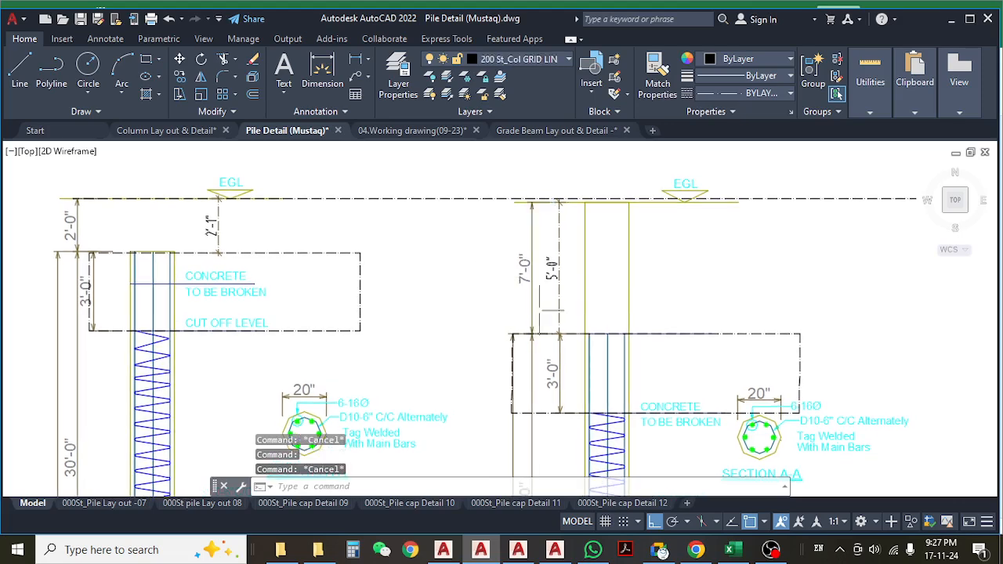
left_click(490, 313)
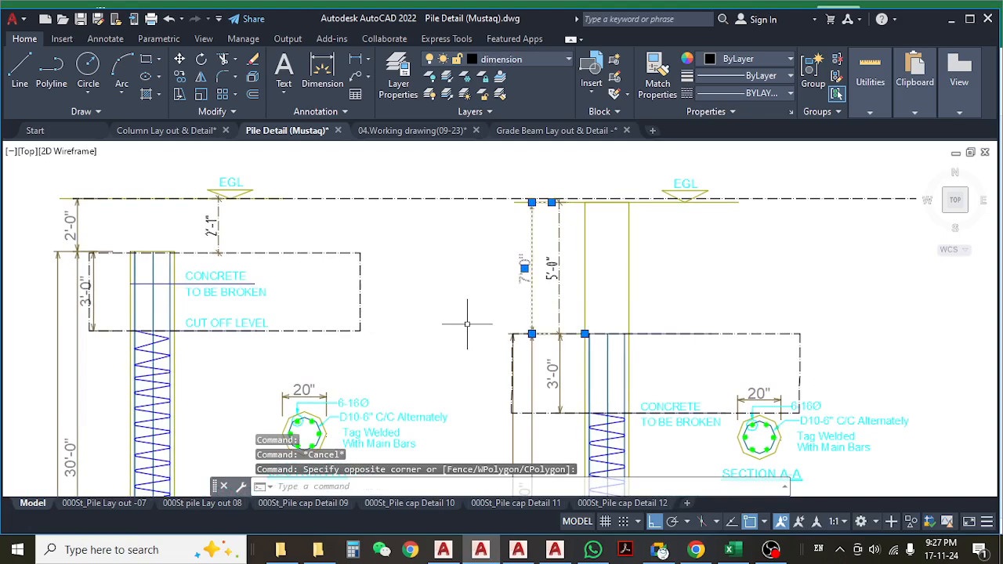
middle_click_drag(414, 301, 468, 316)
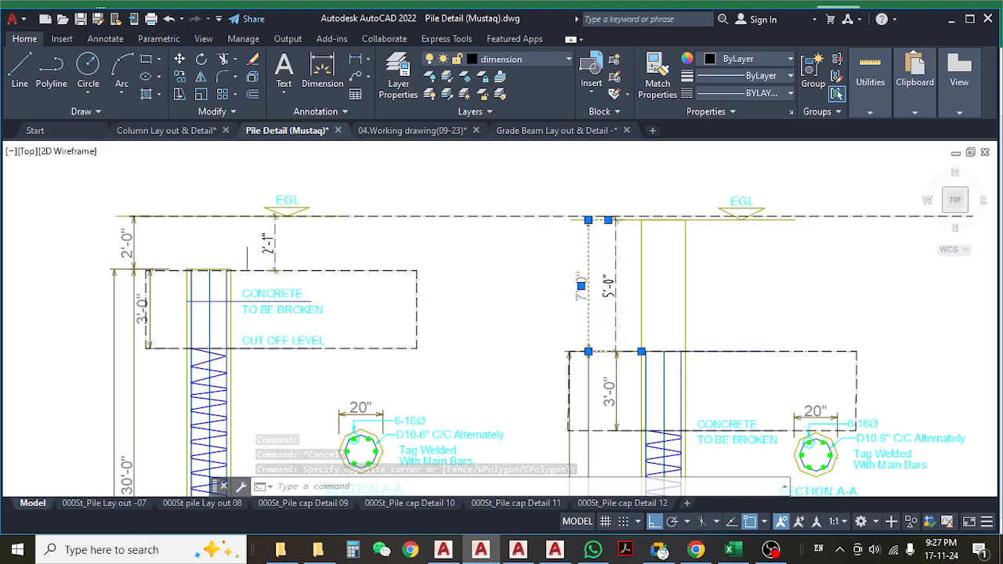
- Measure the vertical distance from the pile cap top to E.G.L. in the narrow-column Section 2-2 detail
scroll(335, 246, "down", 10)
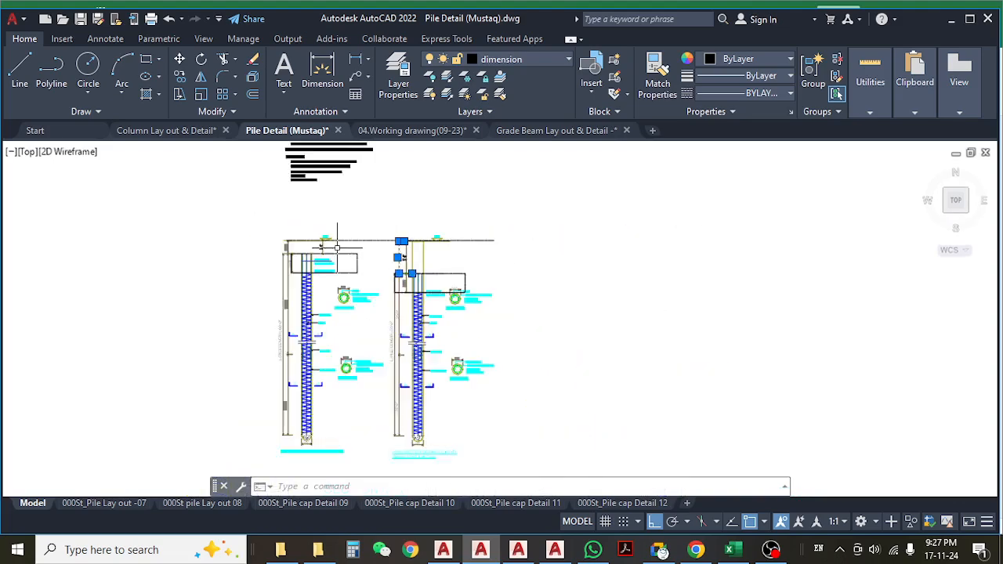
middle_click_drag(340, 369, 374, 296)
scroll(374, 298, "up", 10)
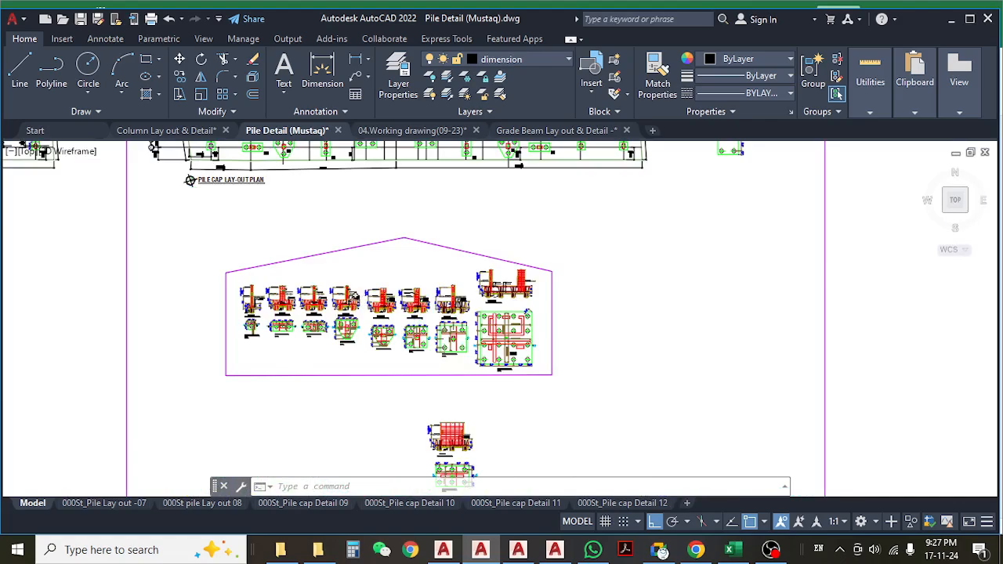
middle_click_drag(428, 377, 438, 317)
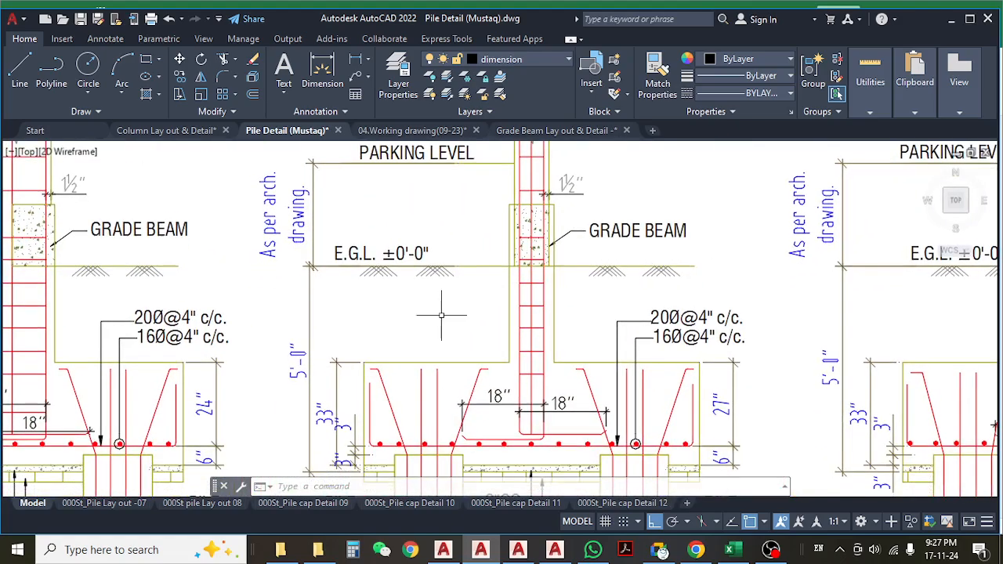
key("Escape")
key("Escape")
left_click(355, 61)
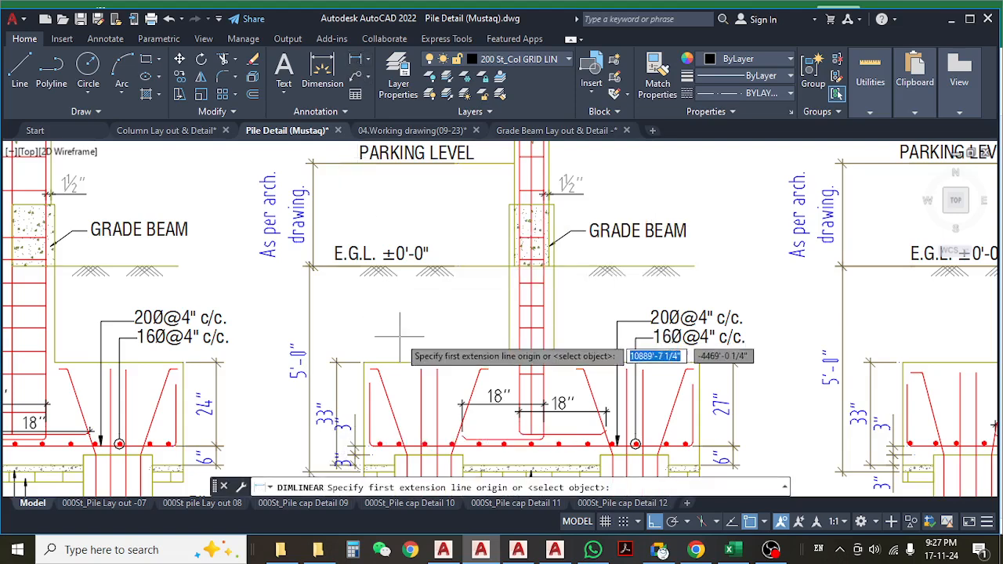
left_click(412, 362)
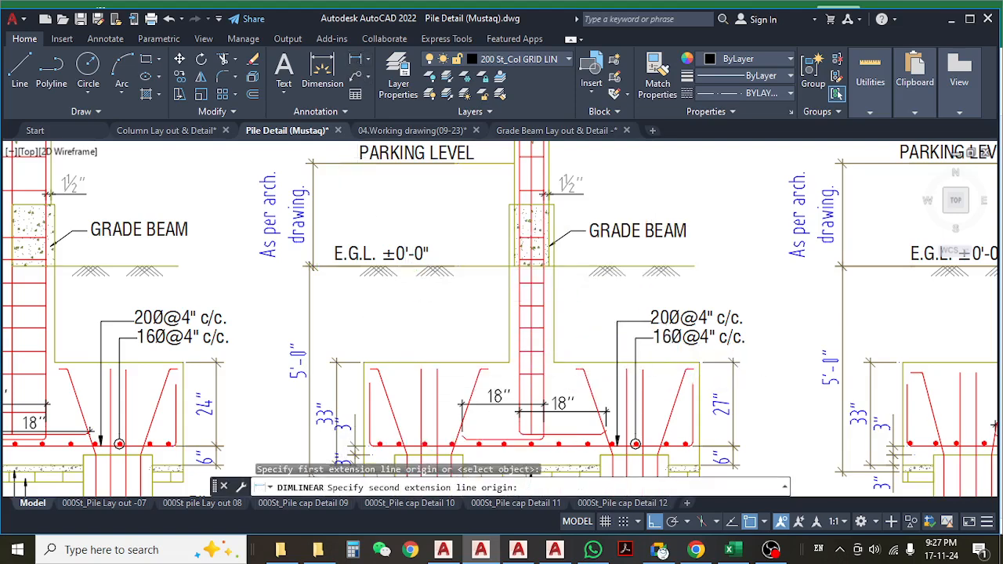
left_click(407, 268)
scroll(407, 322, "up", 2)
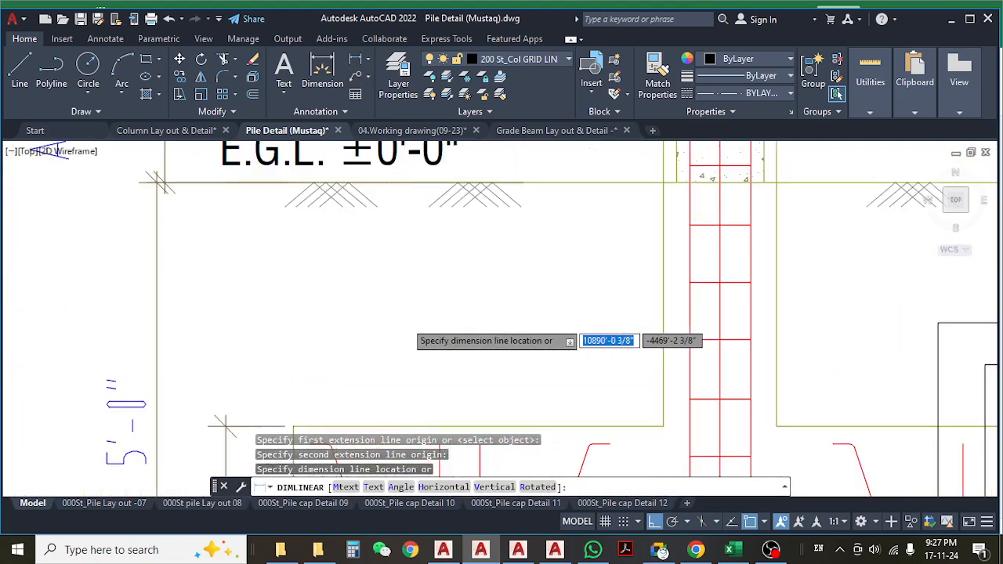
scroll(408, 321, "down", 6)
key("Escape")
- Measure the vertical distance from the pile cap top to E.G.L. in the Section 3-3 detail
middle_click_drag(601, 331, 527, 329)
scroll(528, 329, "up", 5)
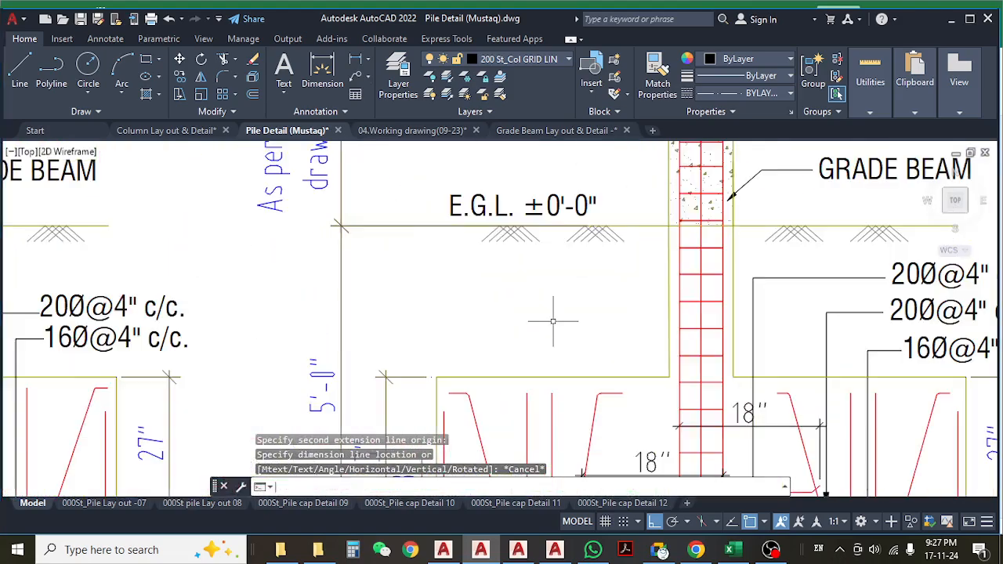
key("space")
left_click(508, 378)
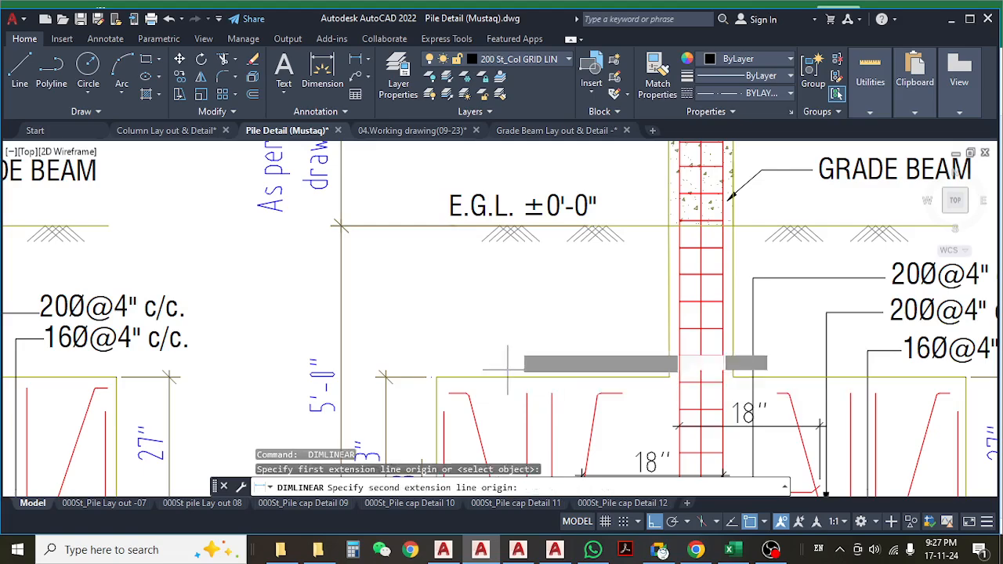
left_click(508, 228)
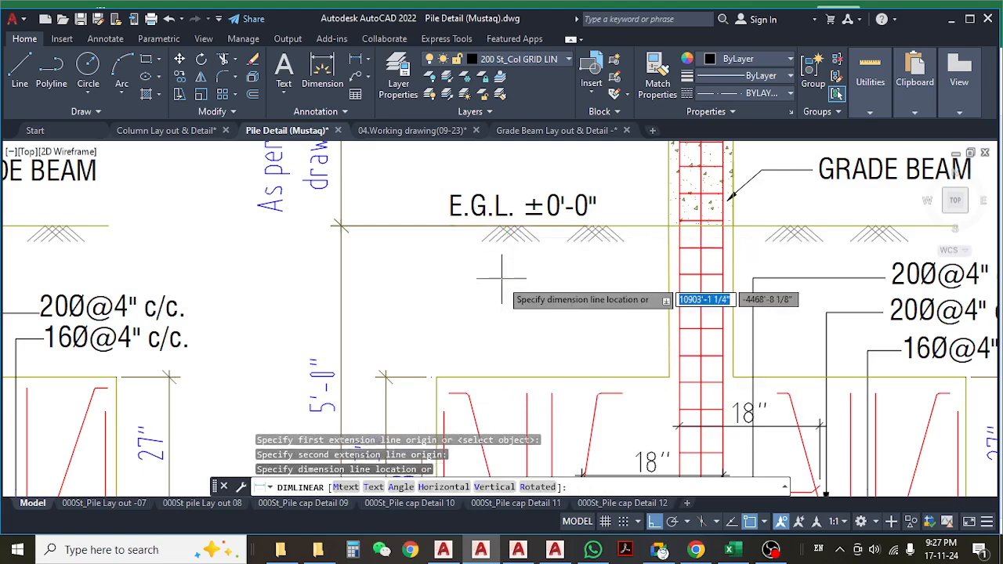
scroll(501, 275, "up", 3)
scroll(502, 282, "down", 7)
key("Escape")
- Measure the vertical distance from the pile cap top to E.G.L. in the Section 3a-3a detail
middle_click_drag(685, 312, 493, 297)
scroll(677, 301, "up", 4)
key("space")
left_click(639, 368)
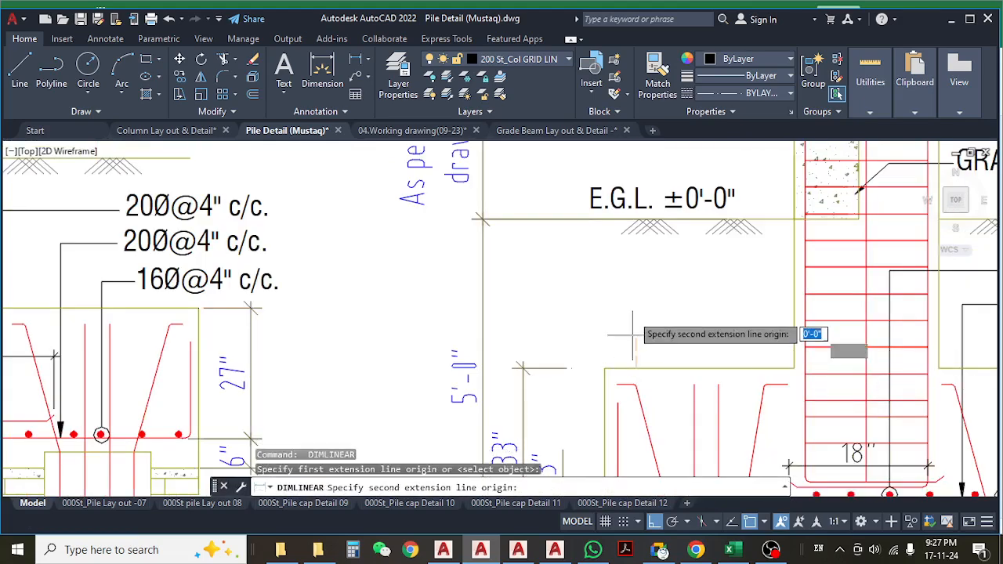
left_click(607, 219)
key("Escape")
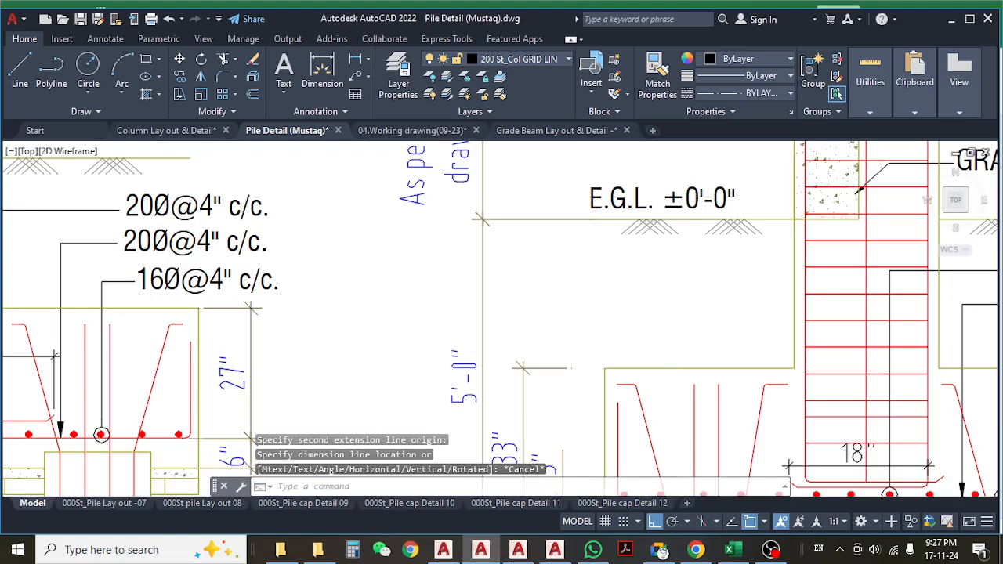
- Measure the vertical distance from the pile cap top to E.G.L. in the Section 1-1 single-pile cap detail
scroll(604, 279, "down", 5)
middle_click_drag(502, 313, 550, 313)
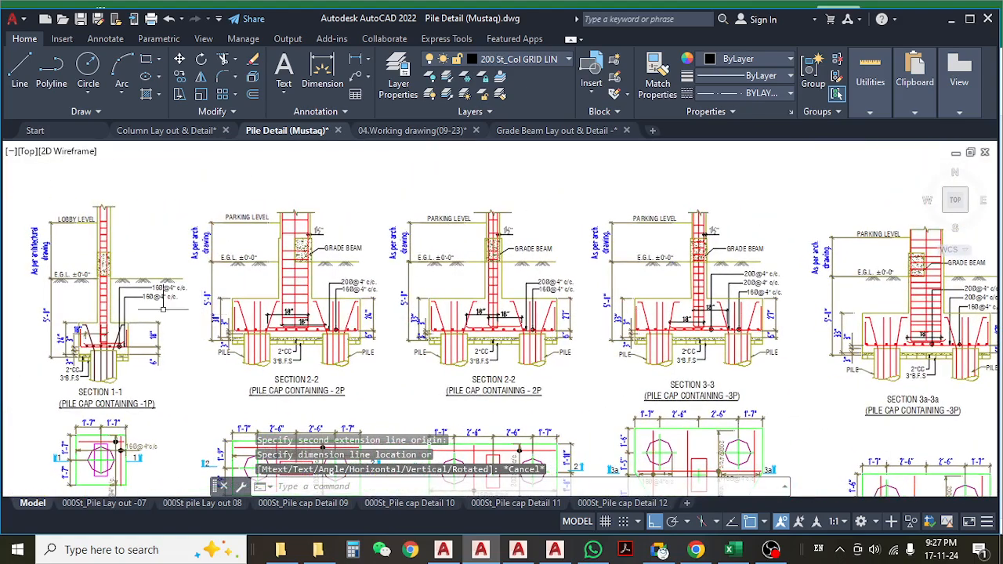
scroll(164, 301, "up", 4)
middle_click_drag(201, 303, 552, 304)
key("space")
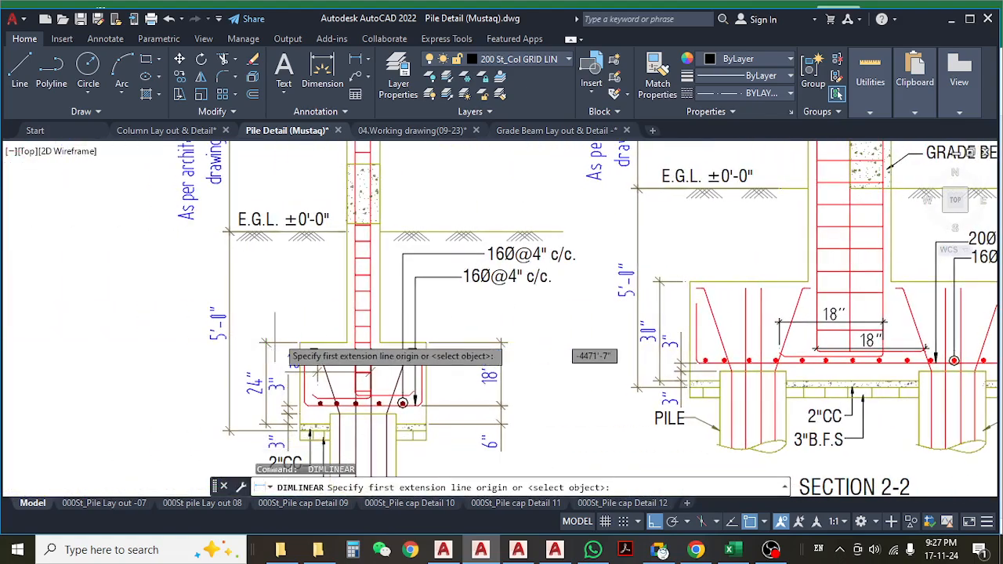
left_click(323, 343)
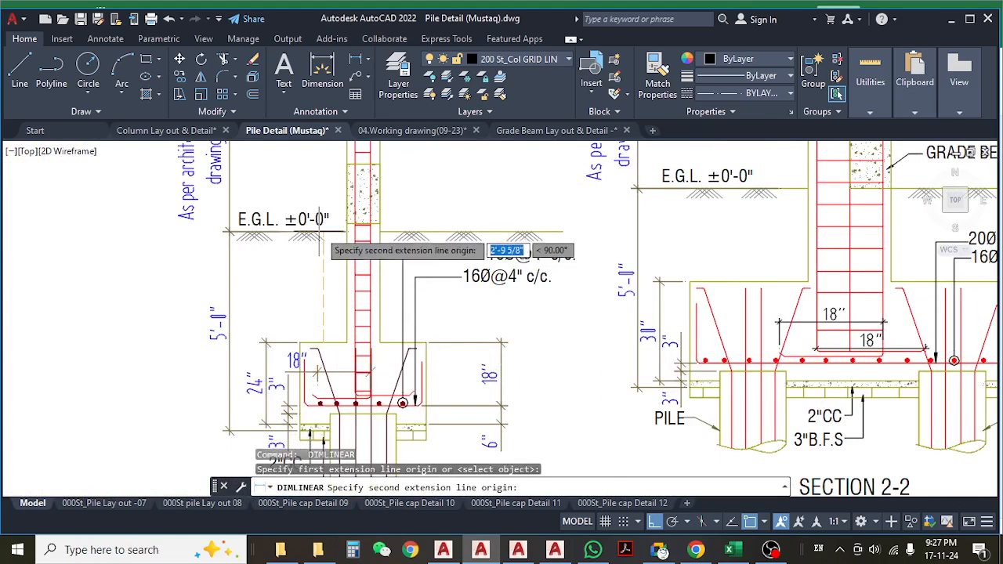
left_click(323, 232)
scroll(323, 276, "up", 2)
key("Escape")
scroll(323, 276, "down", 5)
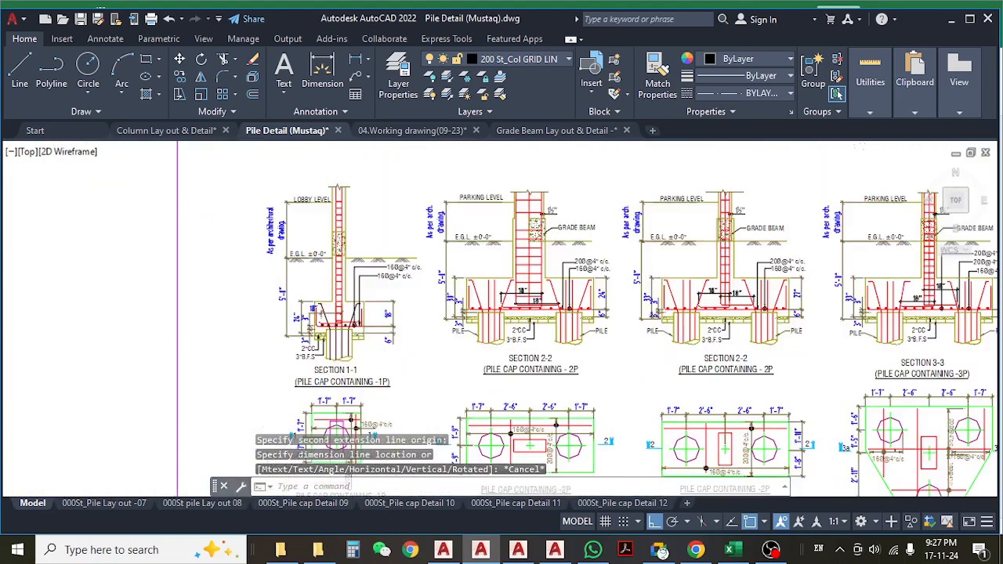
- Measure the vertical distance from the pile cap top to E.G.L. in the Section 16-16 detail
scroll(363, 297, "up", 3)
scroll(321, 305, "up", 3)
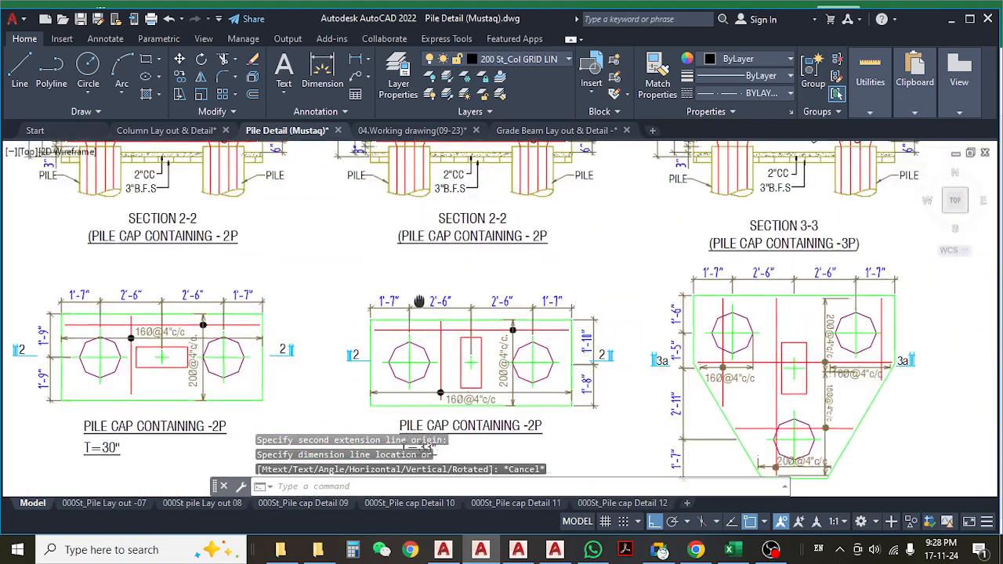
scroll(313, 290, "down", 5)
scroll(308, 272, "up", 2)
middle_click_drag(309, 271, 269, 287)
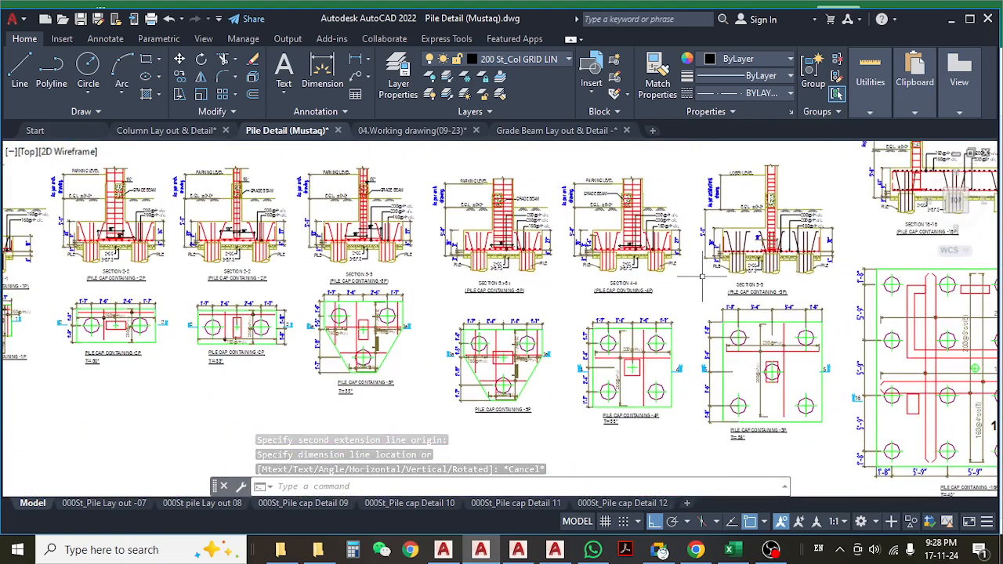
middle_click_drag(680, 277, 325, 346)
scroll(612, 189, "up", 4)
scroll(468, 269, "up", 6)
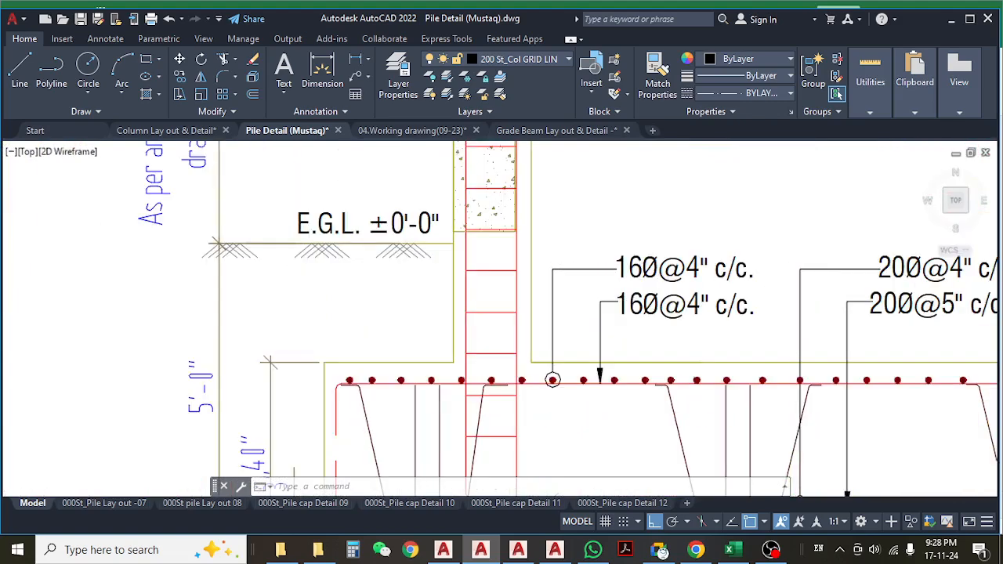
key("space")
left_click(341, 409)
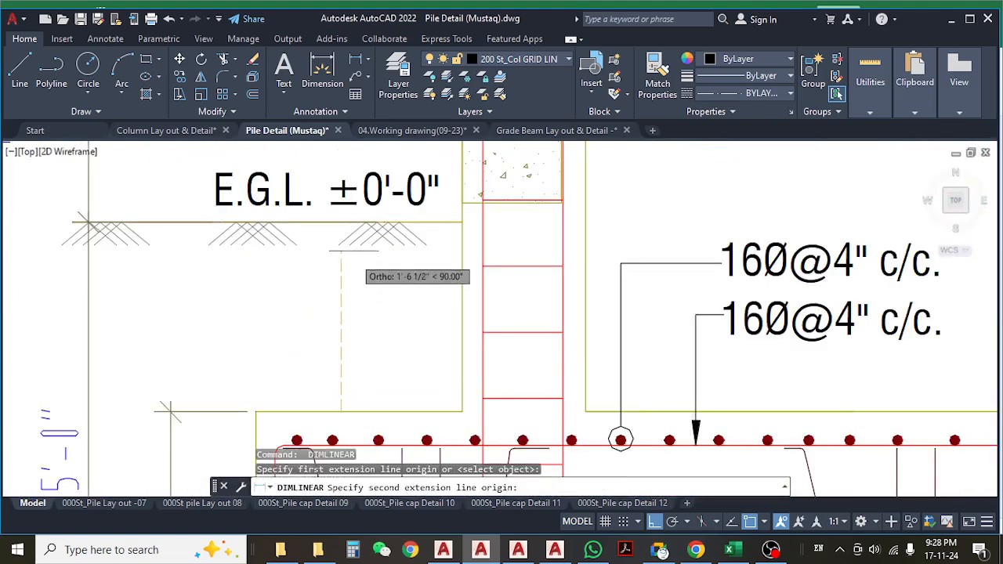
left_click(345, 227)
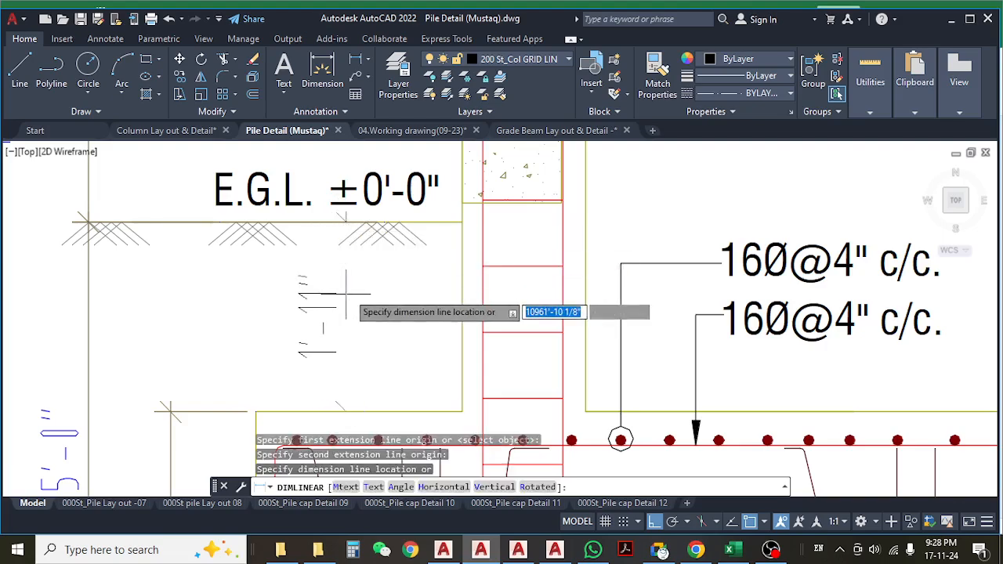
key("Escape")
- Measure the vertical distance from the pile cap top to E.G.L. in the Section 5-5 detail
scroll(345, 294, "down", 8)
scroll(469, 330, "up", 8)
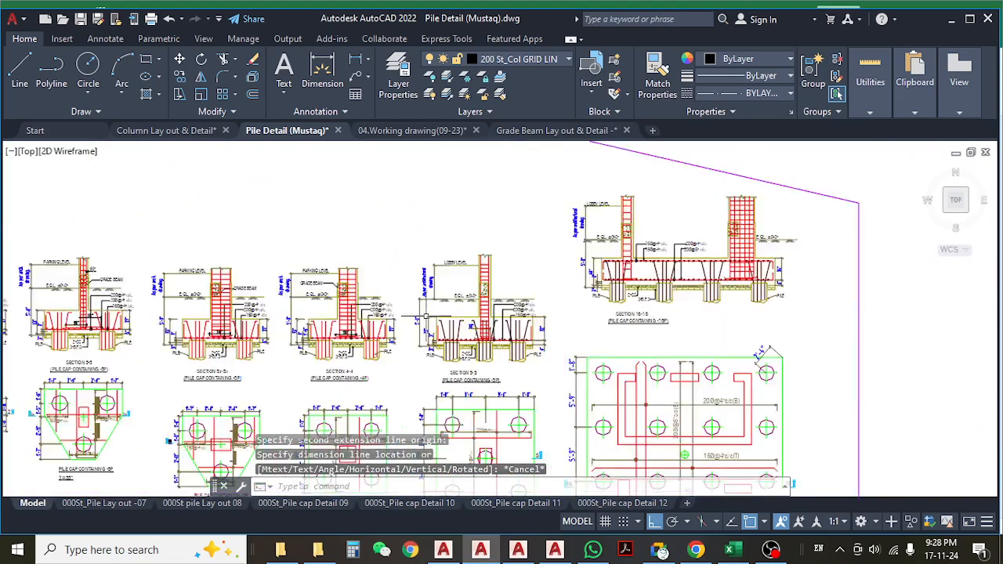
key("space")
left_click(453, 320)
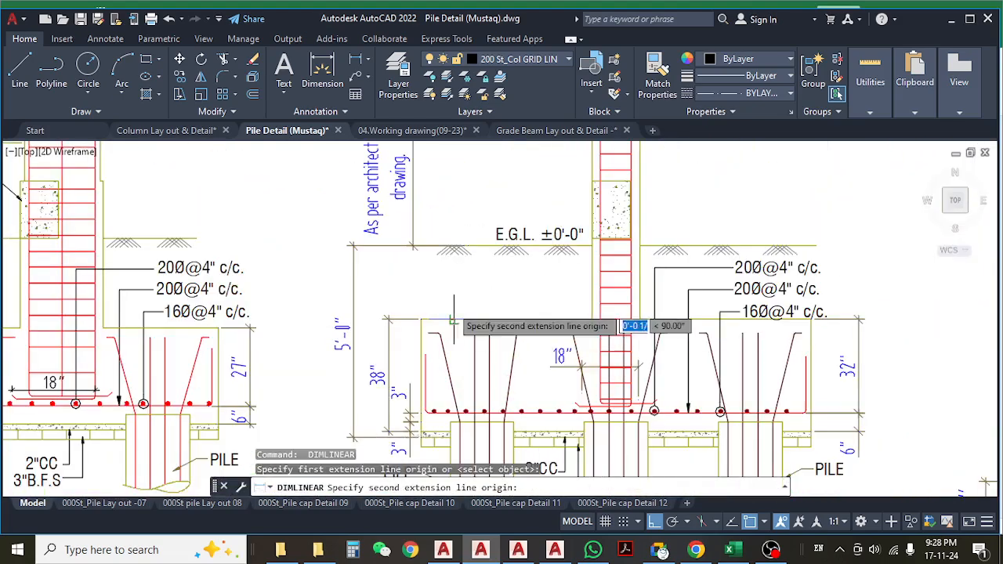
left_click(450, 249)
scroll(432, 277, "up", 5)
key("Escape")
scroll(432, 276, "down", 10)
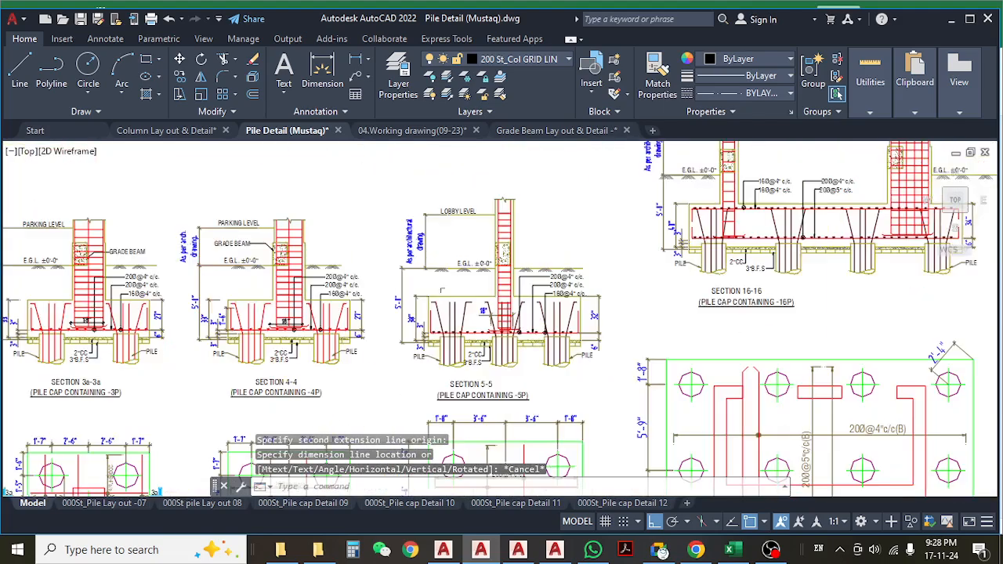
- Measure the vertical distance from the grade beam top to the pile cap top in the Section 3a-3a detail
middle_click_drag(394, 248, 407, 334)
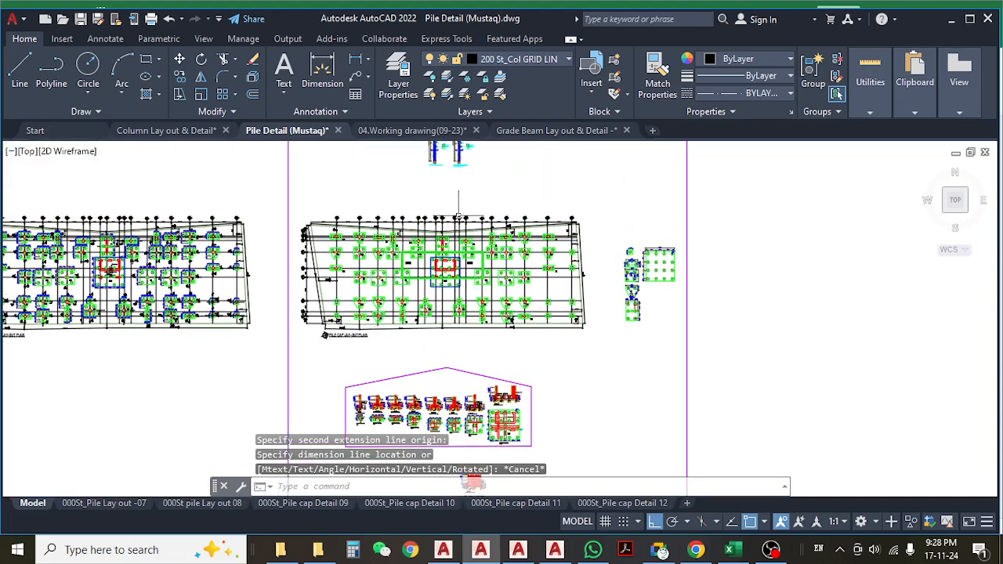
scroll(459, 207, "up", 3)
middle_click_drag(481, 336, 486, 146)
scroll(431, 319, "up", 3)
scroll(377, 236, "up", 10)
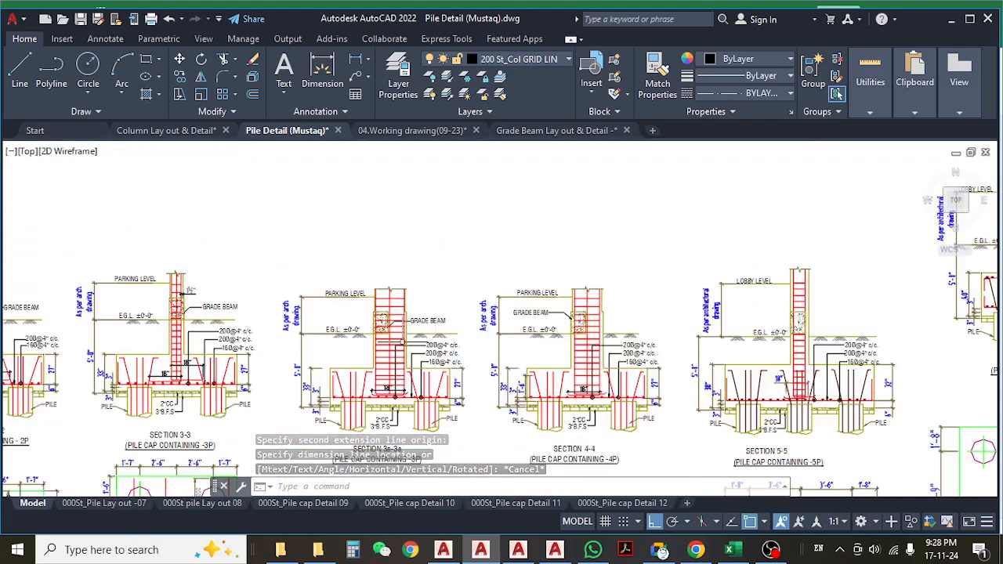
middle_click_drag(377, 236, 388, 203)
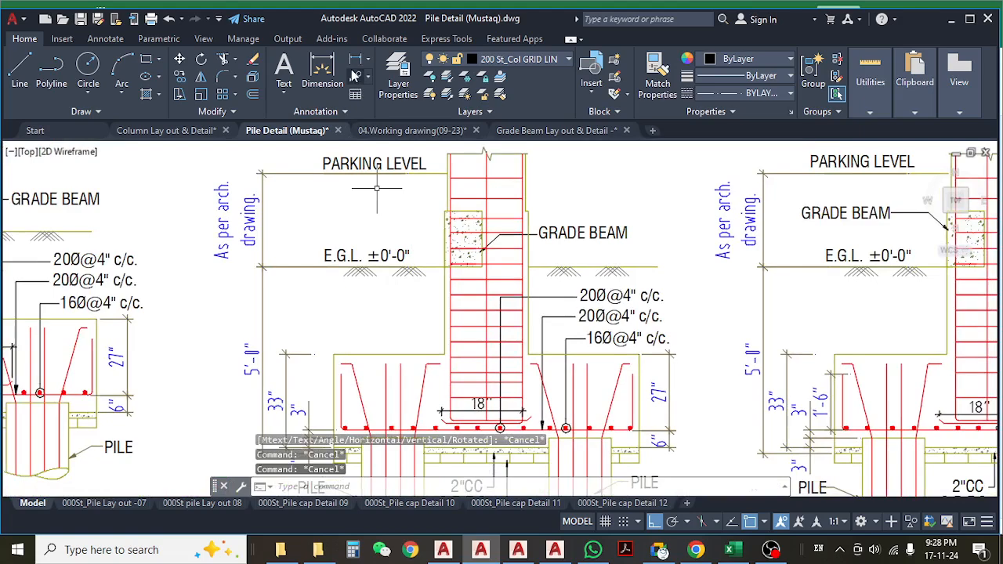
scroll(419, 277, "up", 4)
scroll(438, 270, "down", 2)
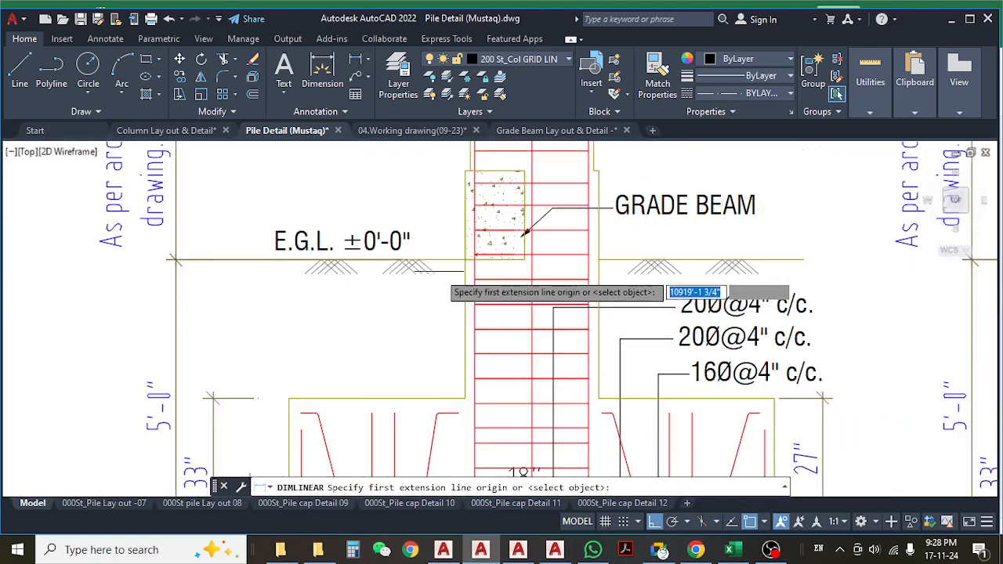
left_click(465, 171)
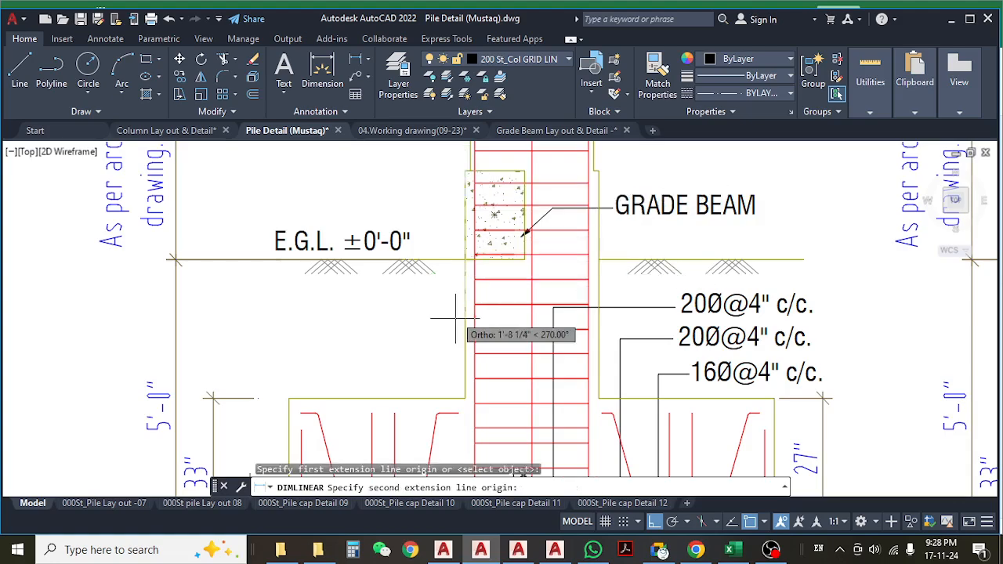
left_click(466, 380)
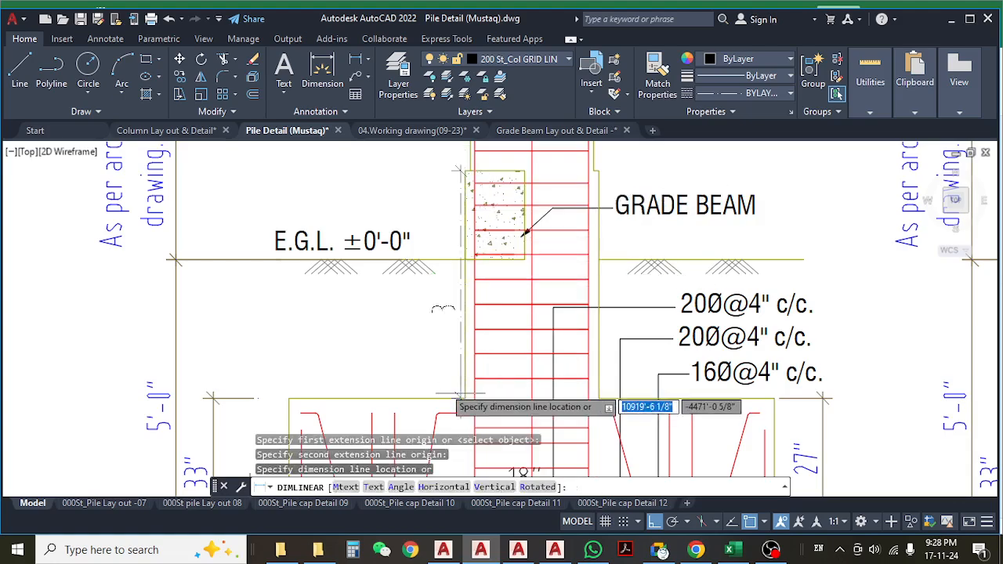
key("Escape")
- Measure the grade beam's depth at the narrow column in the Section 16-16 detail
scroll(424, 389, "down", 5)
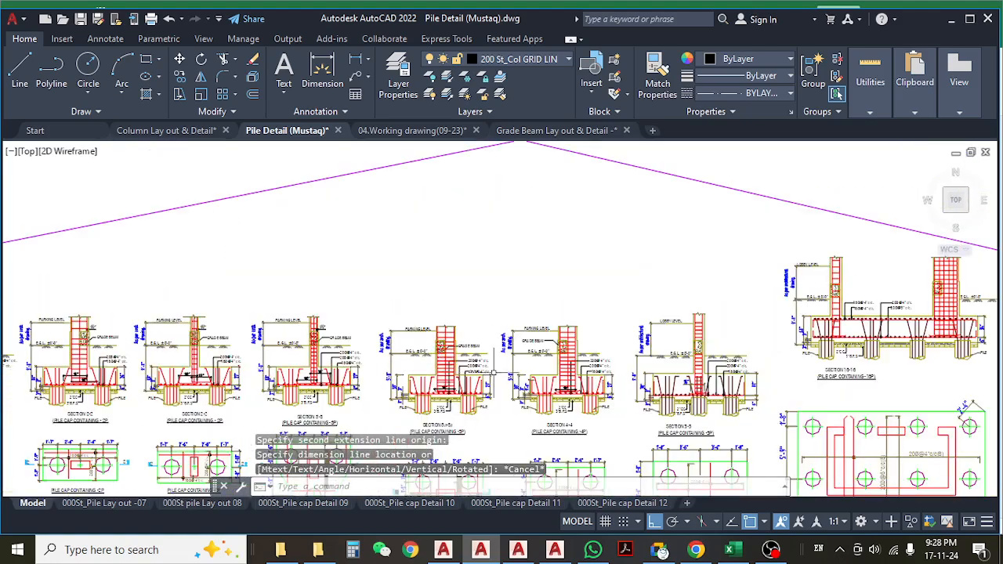
middle_click_drag(651, 342, 458, 342)
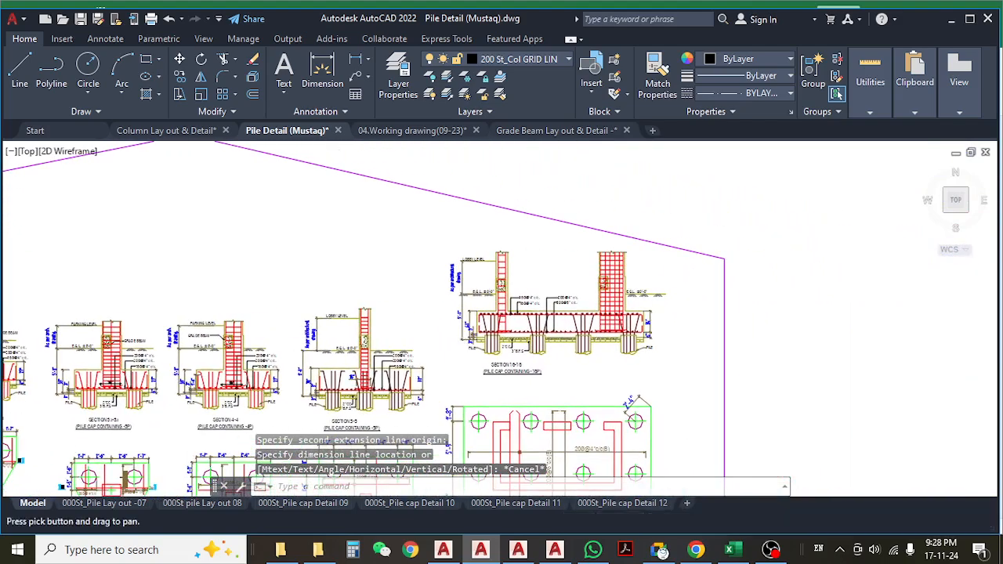
scroll(551, 285, "up", 4)
key("Escape")
scroll(414, 303, "up", 2)
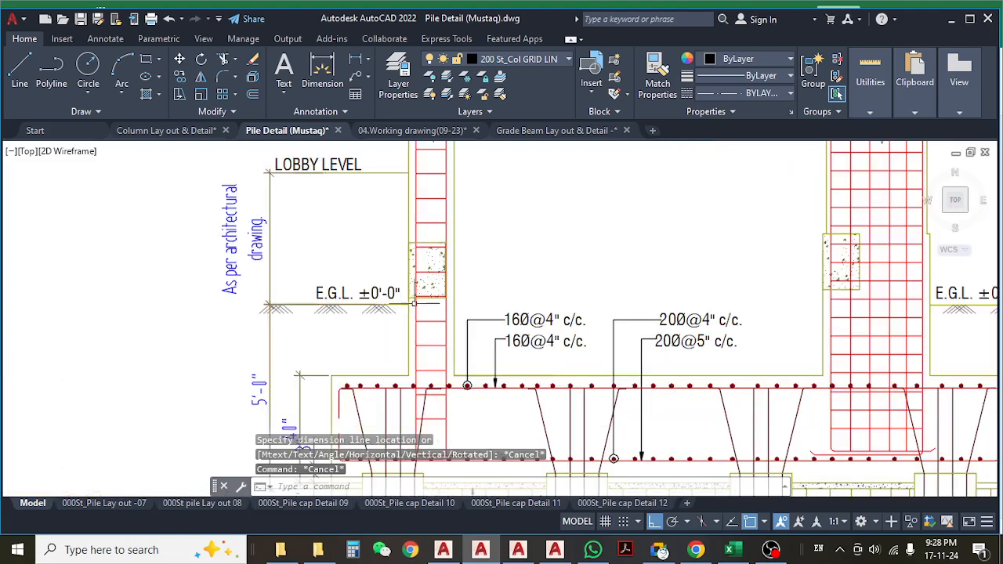
middle_click_drag(398, 333, 462, 329)
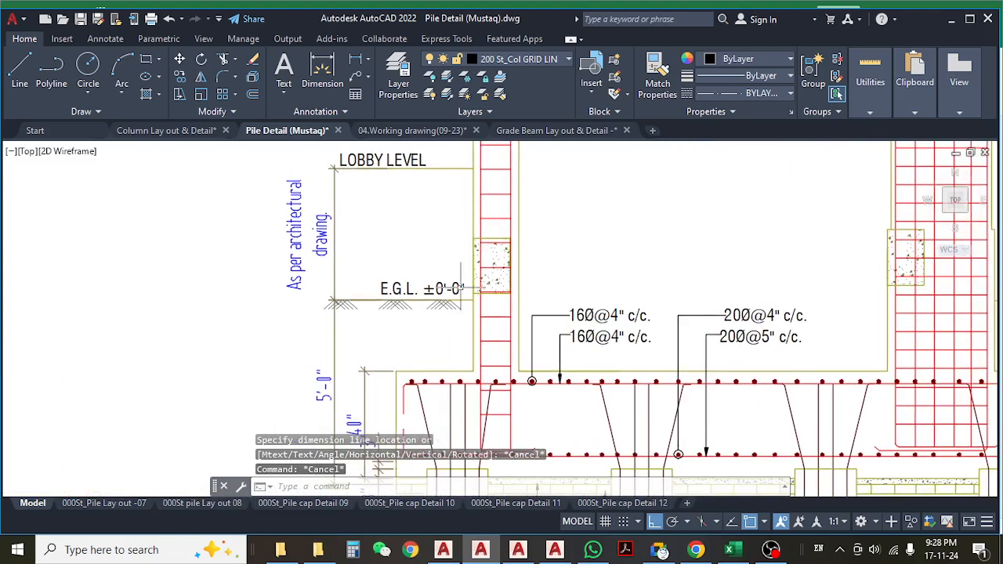
scroll(480, 267, "up", 4)
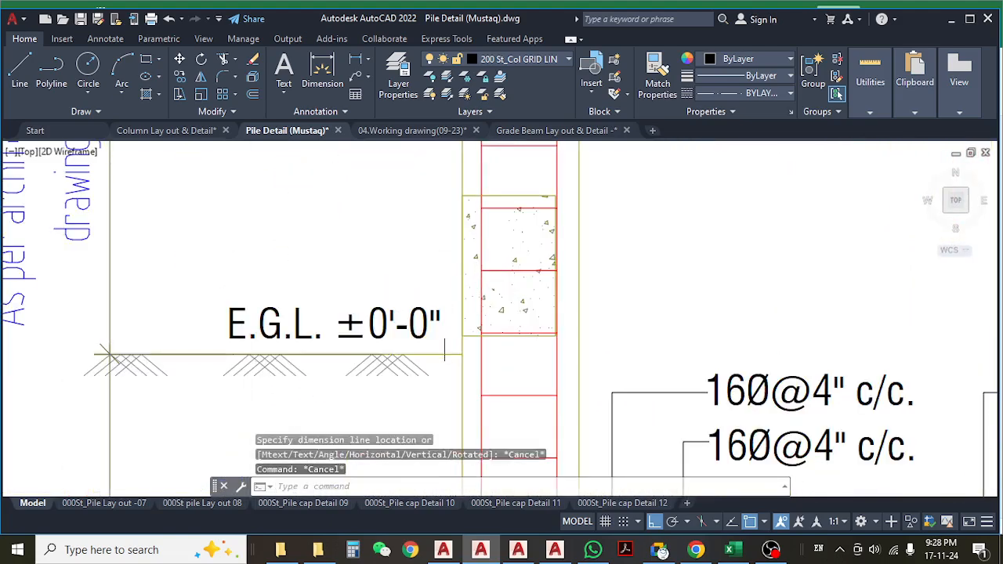
key("Return")
left_click(463, 337)
left_click(463, 196)
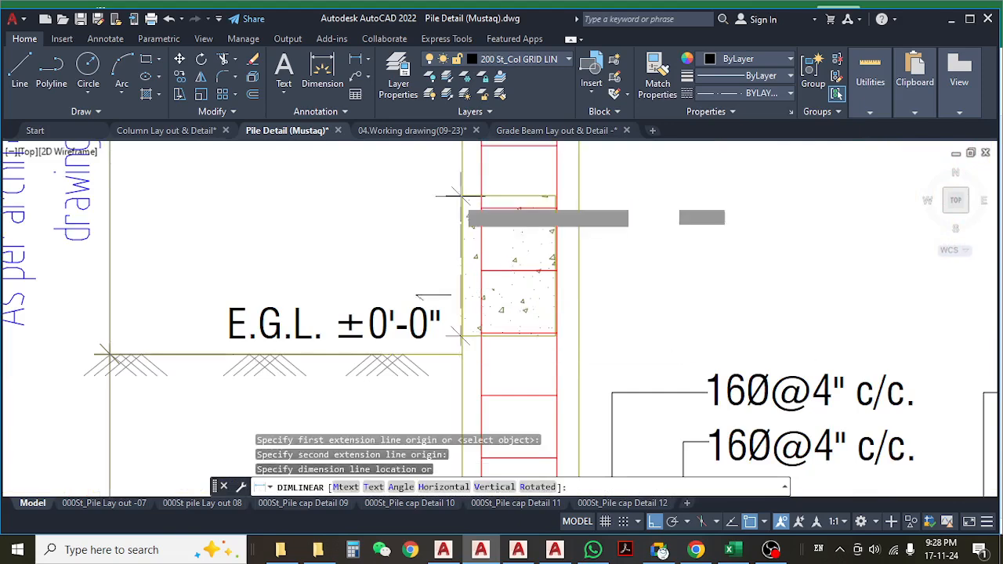
key("Escape")
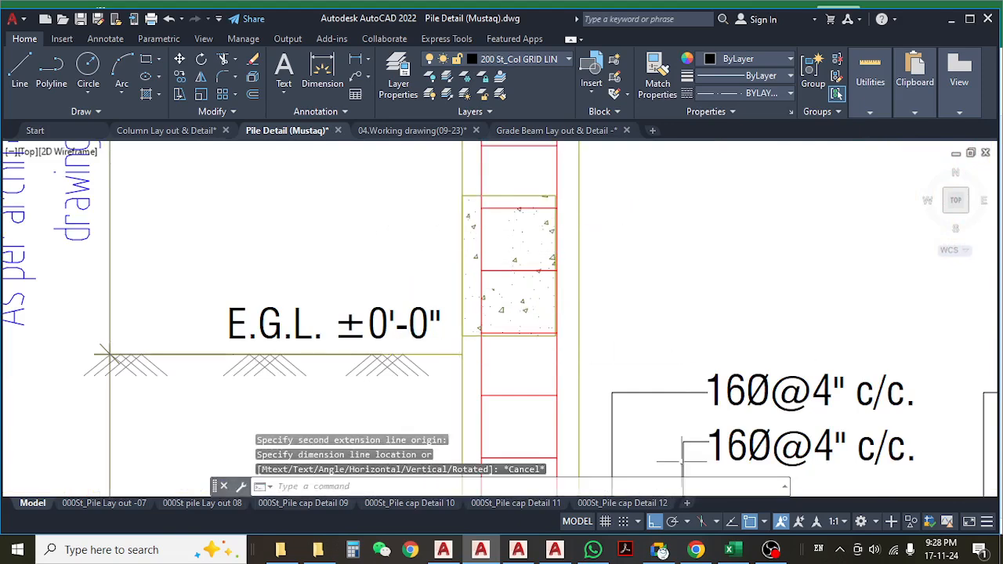
- Switch to the Khalil Garden estimate in Excel and set the heights of columns C14, C14a, C15 and C16 to 8.5
left_click(732, 551)
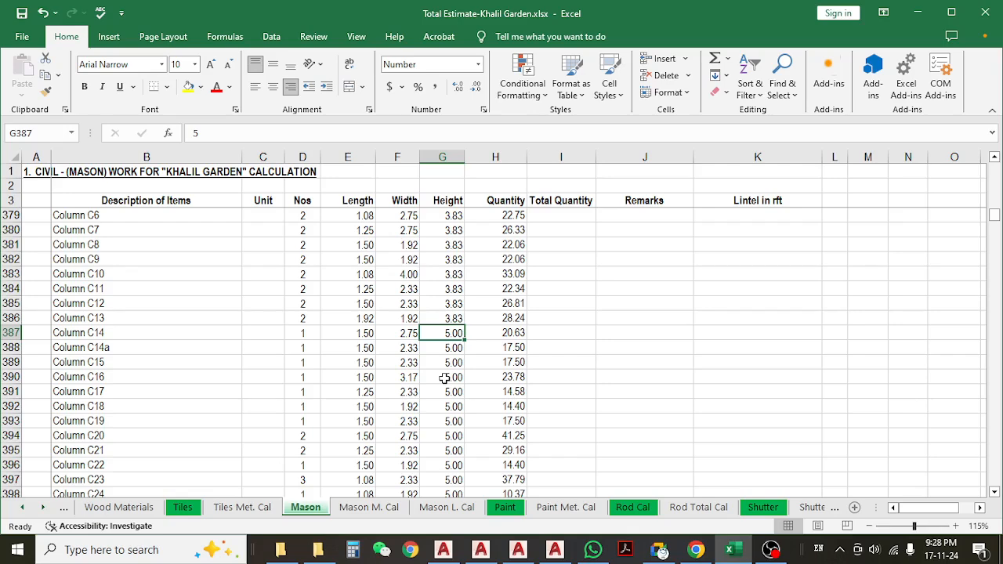
type("8.5")
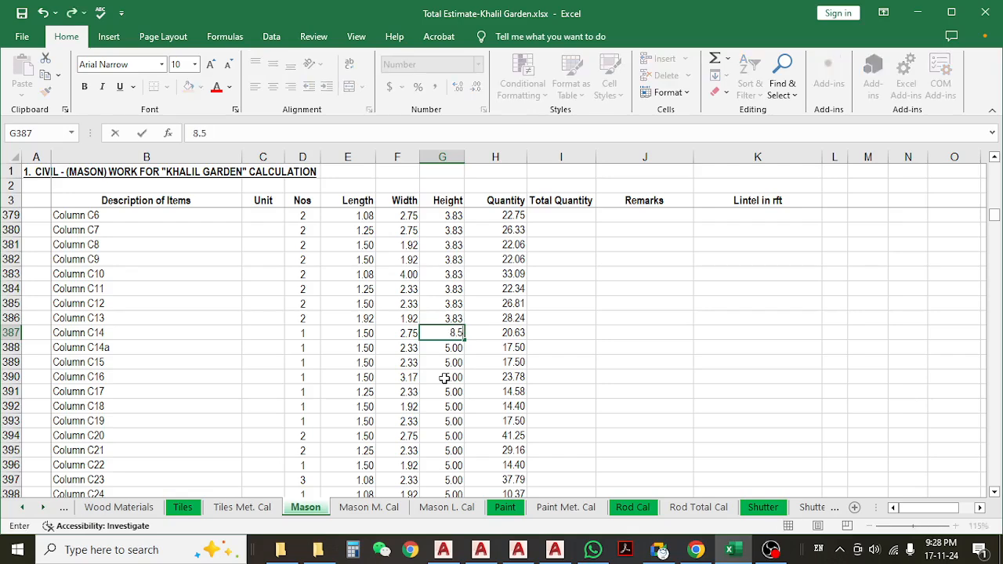
key("Return")
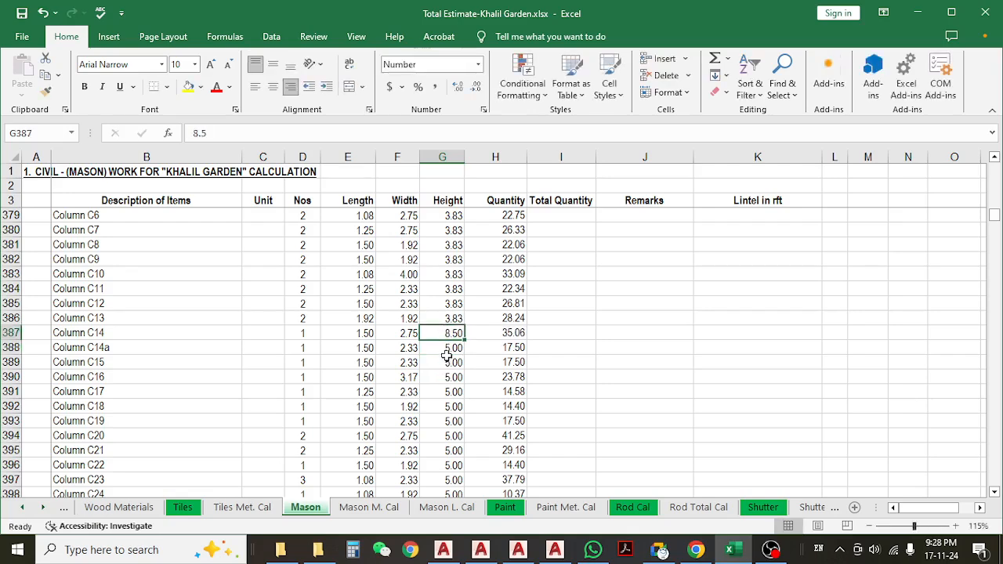
key("ctrl+c")
left_click(448, 347)
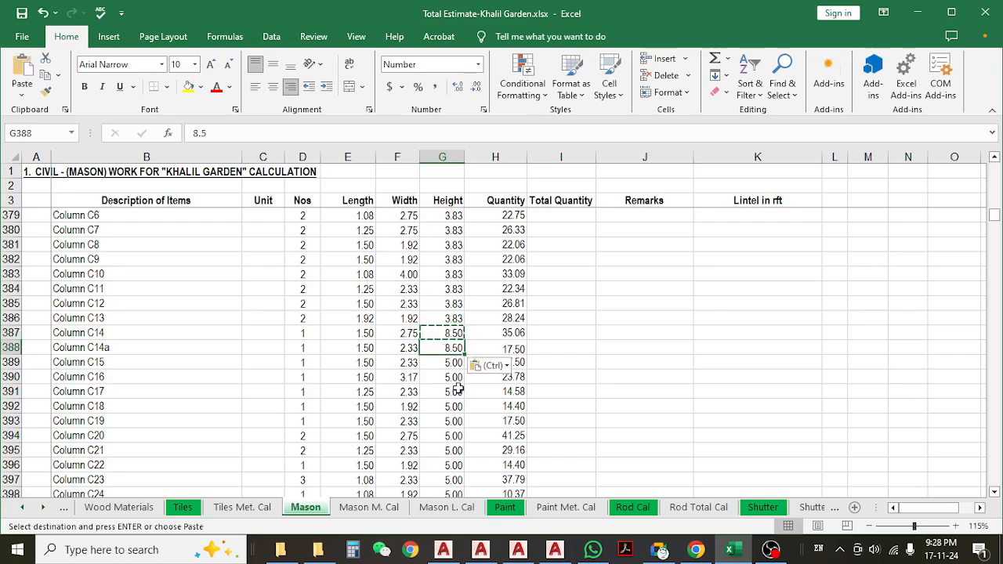
key("Escape")
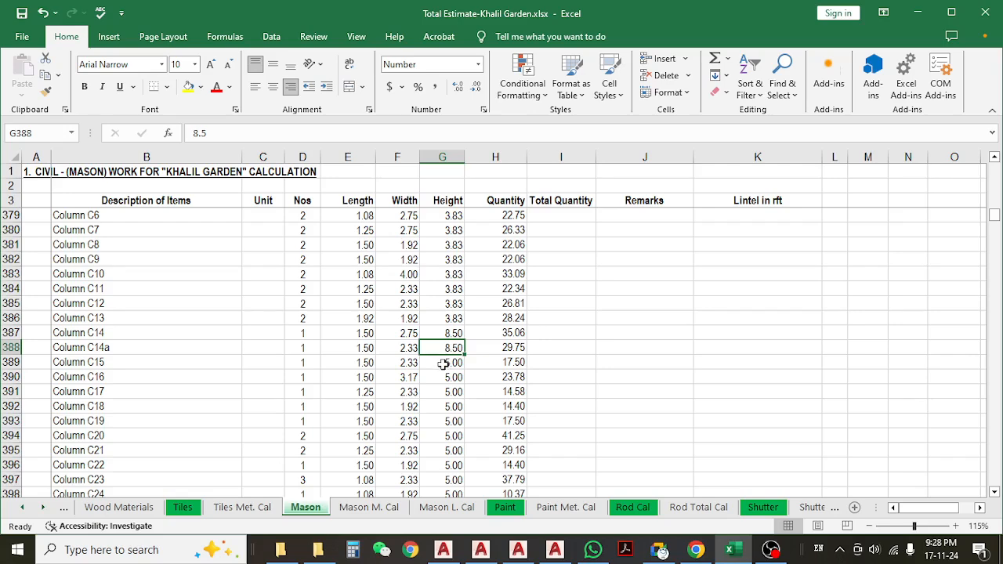
key("ctrl+c")
left_click(443, 362)
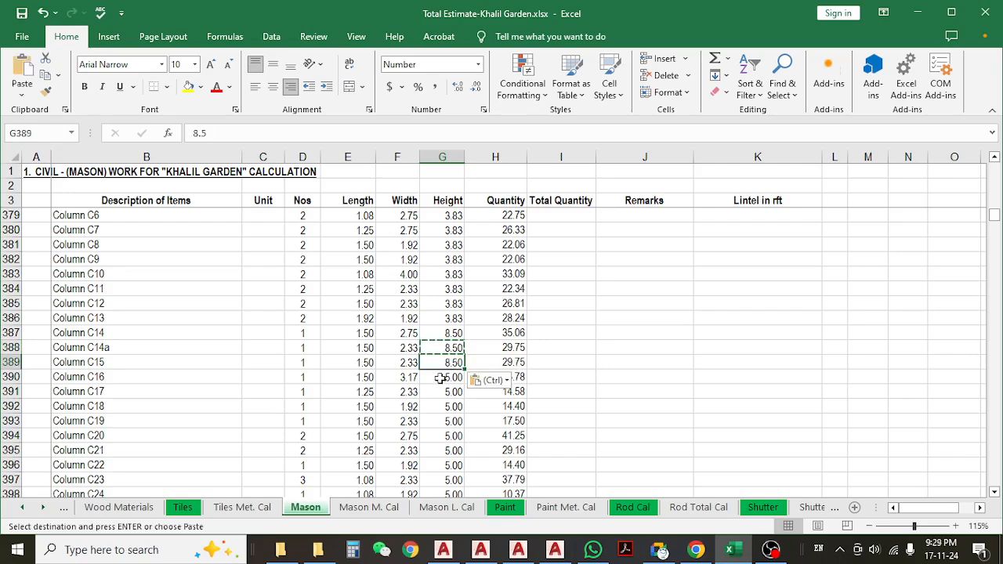
left_click(442, 378)
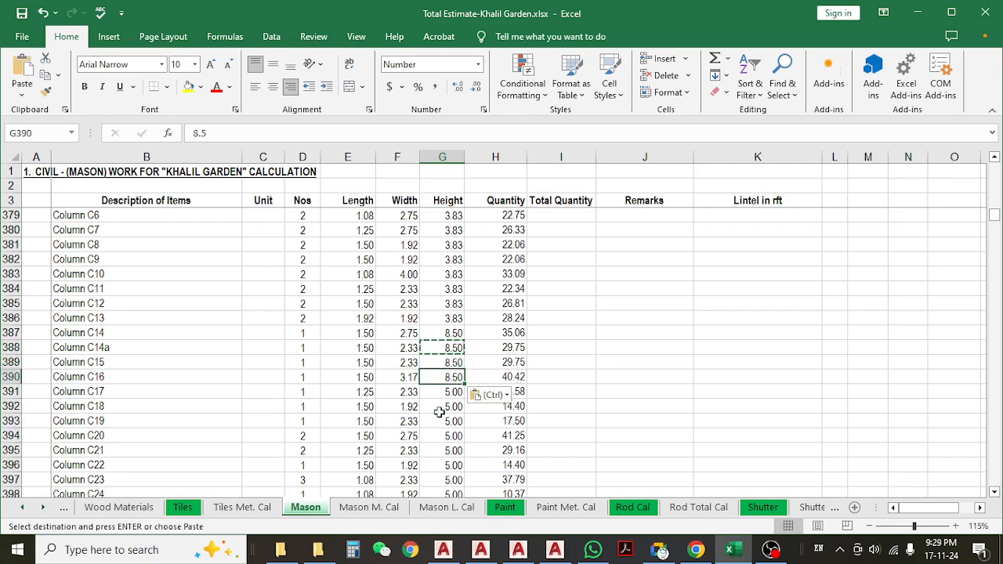
- Copy the 8.5 height to the SW 02 and Lift share wall rows above the Ground Floor section
scroll(444, 409, "down", 2)
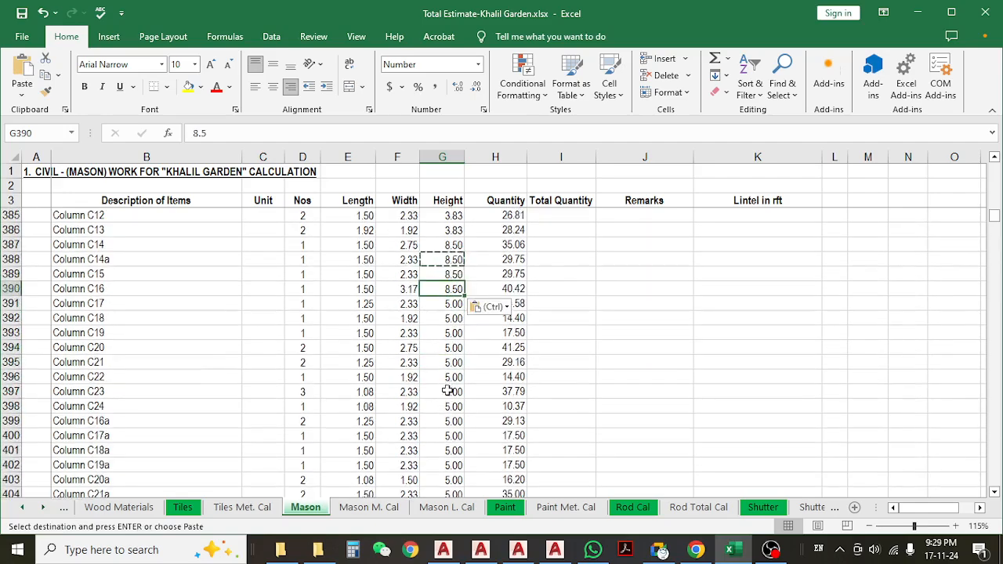
scroll(447, 391, "down", 3)
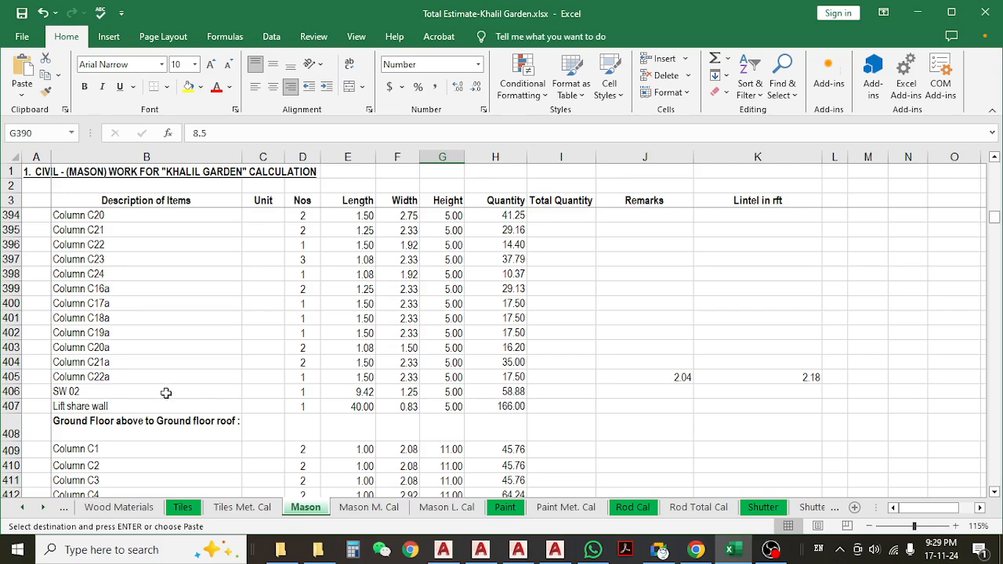
key("ctrl+v")
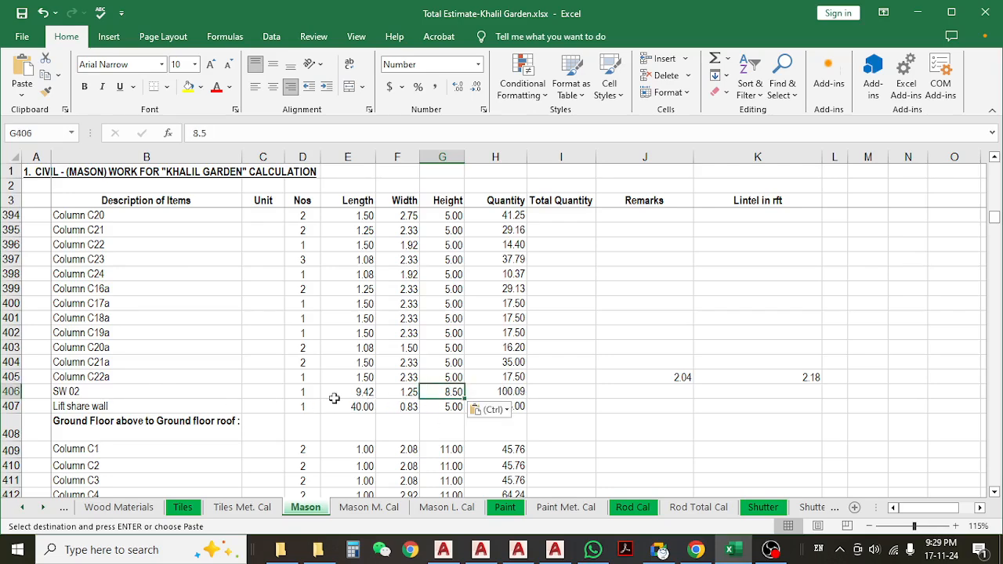
left_click(444, 409)
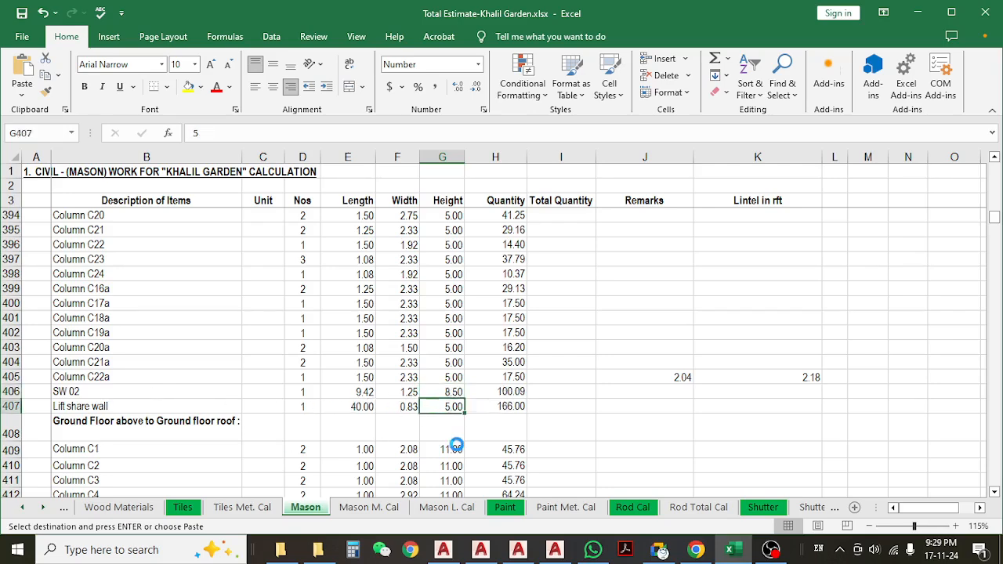
- Copy column C12's 3.83 height to the rows of columns C17 through C22a
scroll(458, 415, "up", 5)
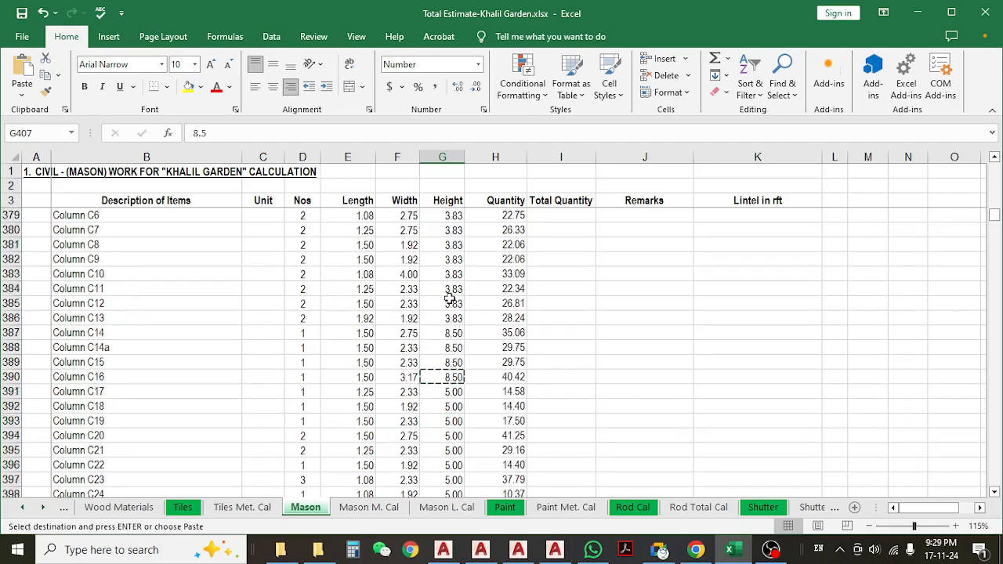
left_click(449, 302)
scroll(451, 321, "down", 3)
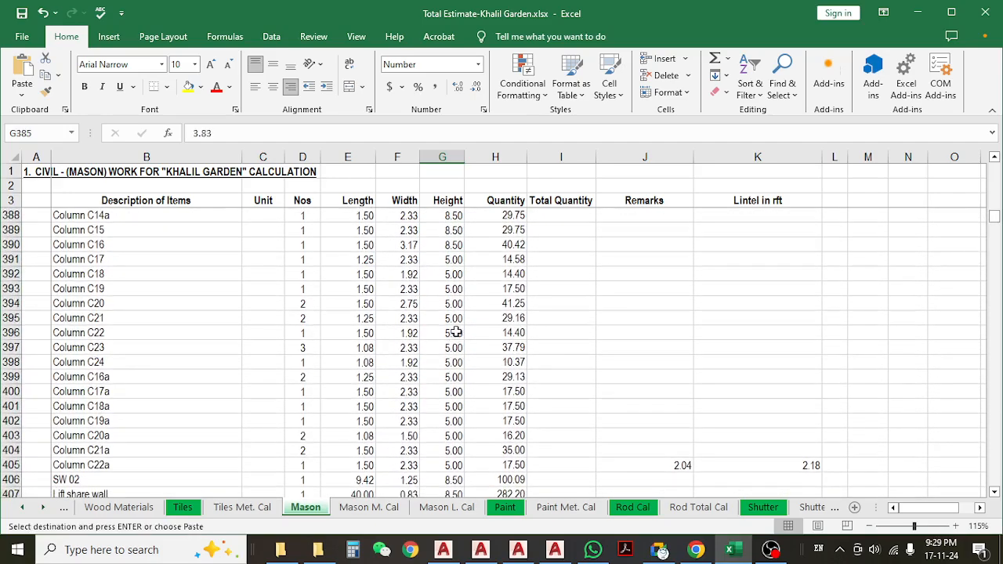
left_click_drag(444, 263, 448, 421)
key("Return")
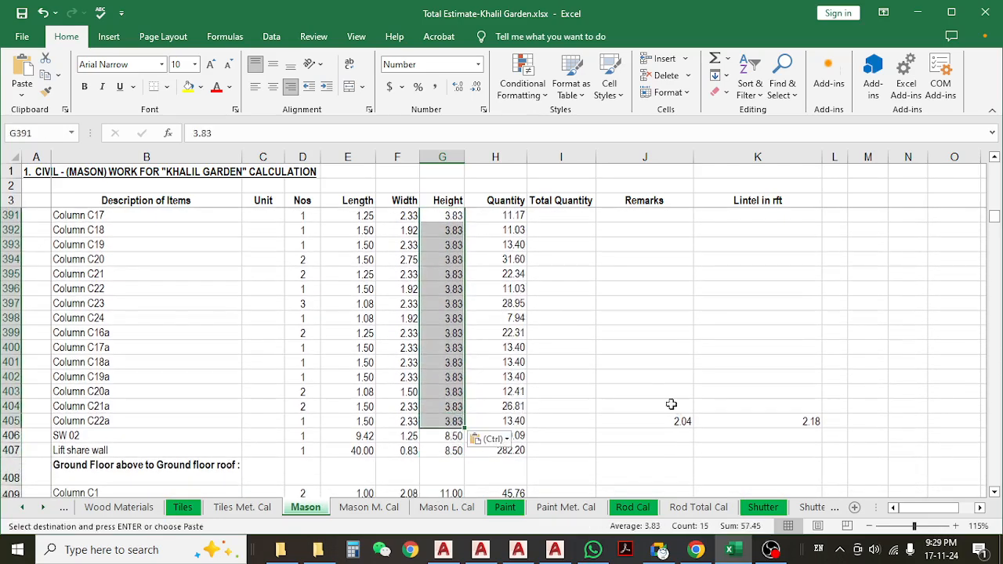
- Save the estimate workbook and review the heights of the pedestal columns, SW 02 and lift share wall
scroll(649, 394, "up", 4)
scroll(650, 394, "down", 4)
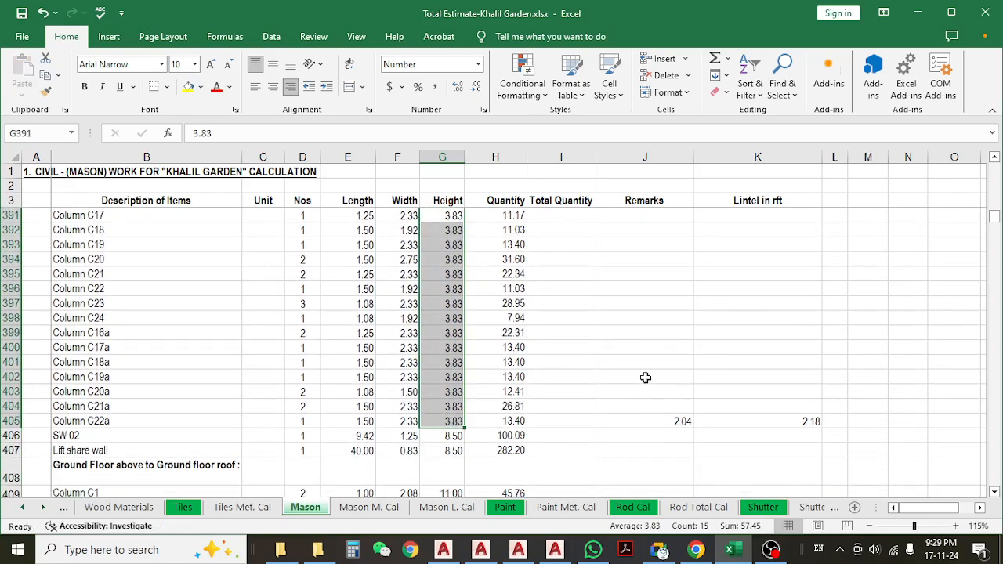
scroll(644, 377, "up", 4)
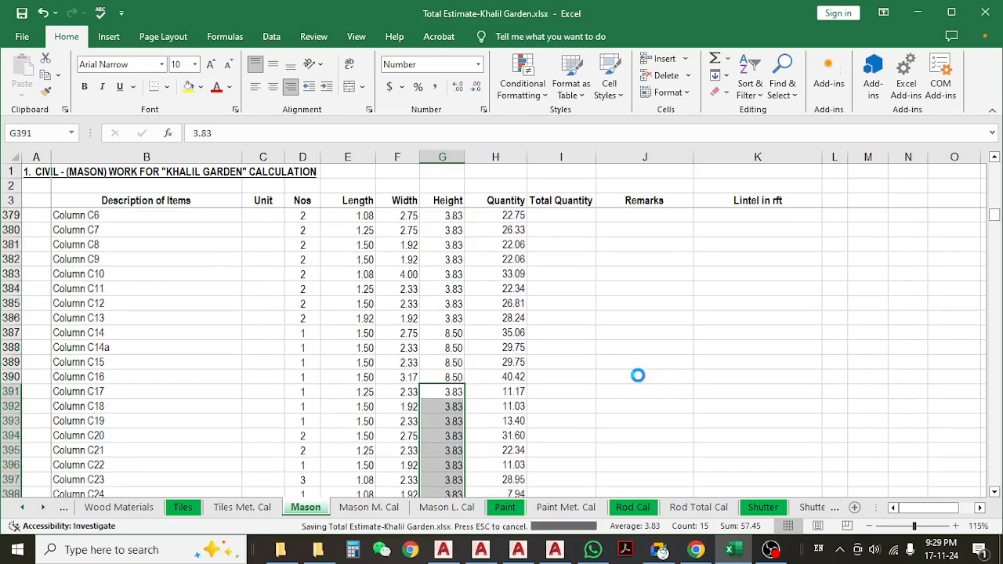
scroll(638, 375, "down", 4)
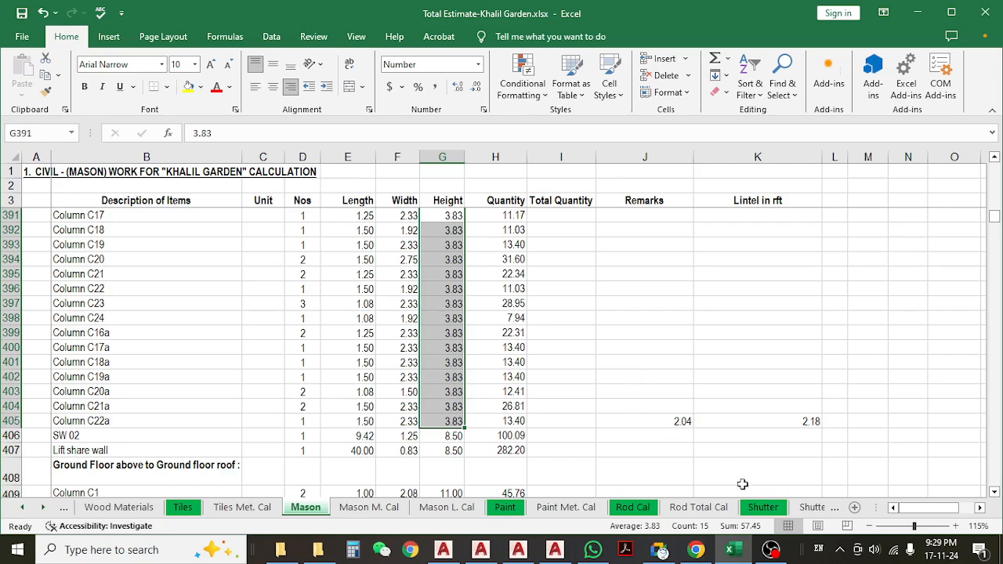
scroll(524, 368, "down", 3)
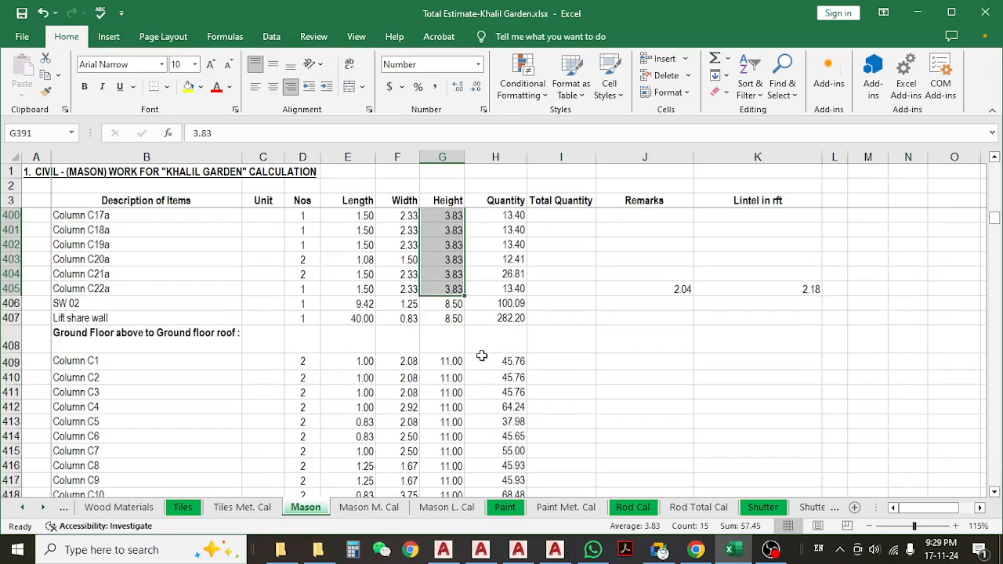
left_click(445, 303)
left_click(440, 336)
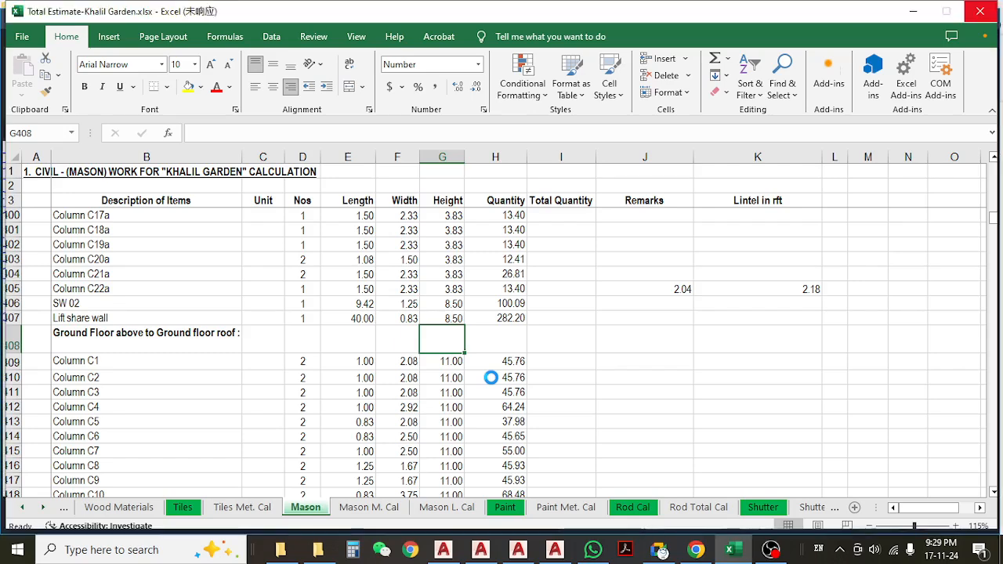
scroll(526, 339, "up", 3)
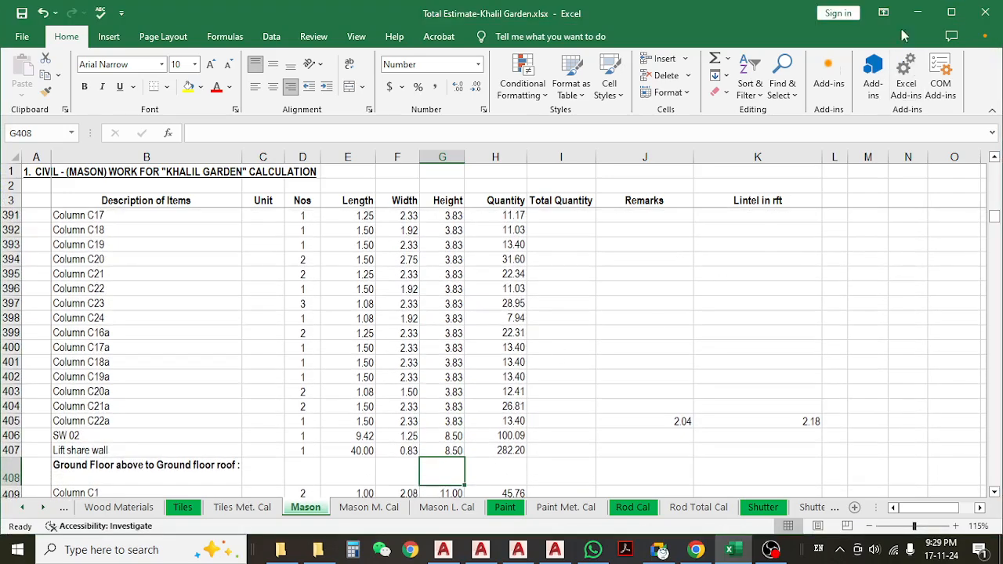
scroll(378, 366, "down", 5)
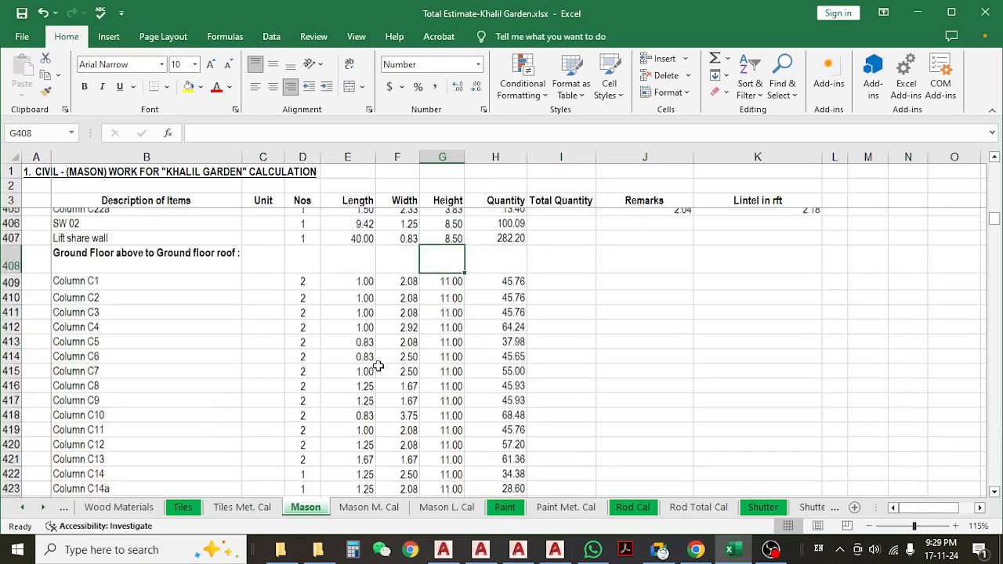
- Review column C1's entries in the Ground Floor section against the pedestal column rows in the foundation section
scroll(378, 366, "up", 1)
left_click(12, 317)
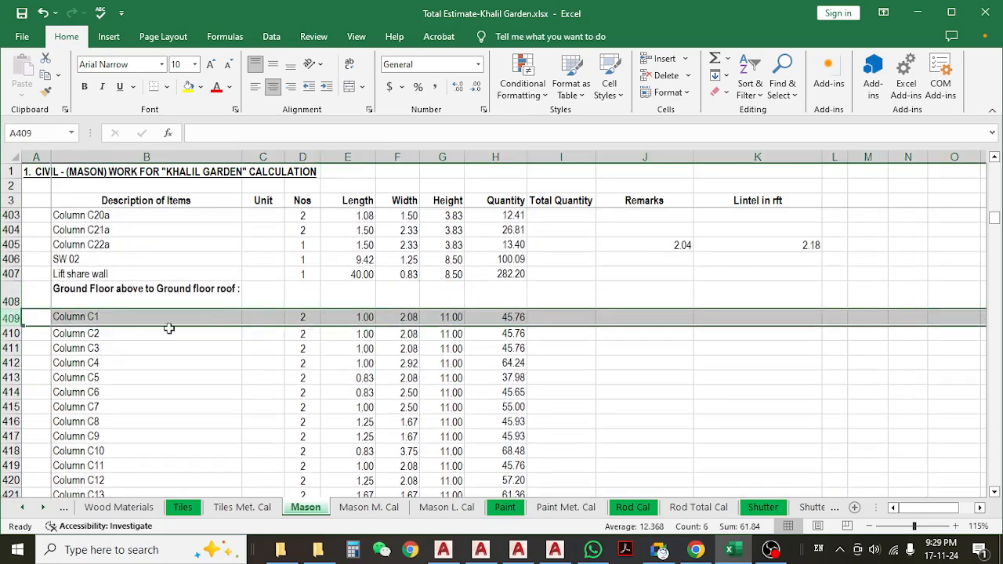
left_click(355, 338)
left_click(438, 318)
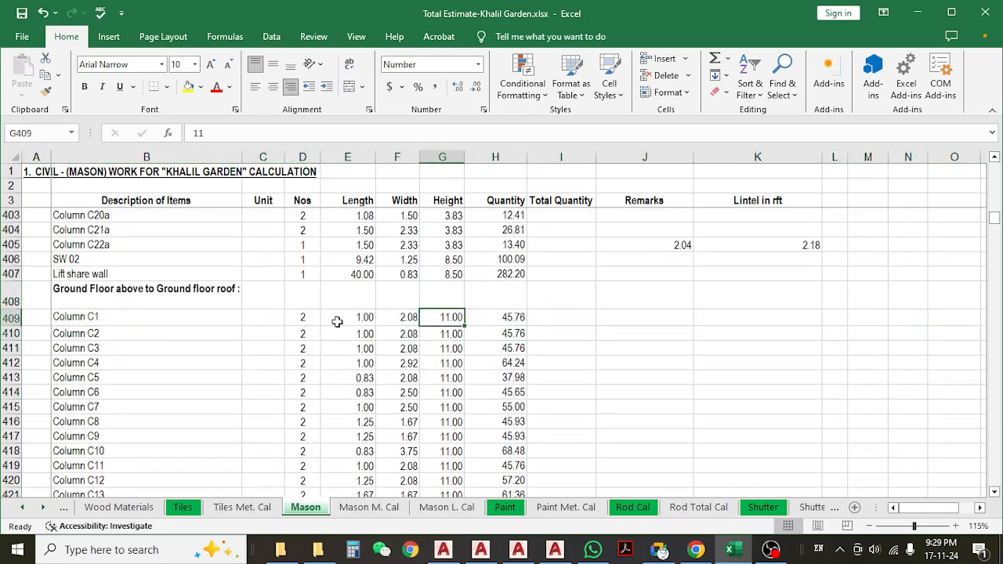
left_click(301, 315)
left_click(433, 318)
left_click(168, 318)
scroll(274, 313, "up", 12)
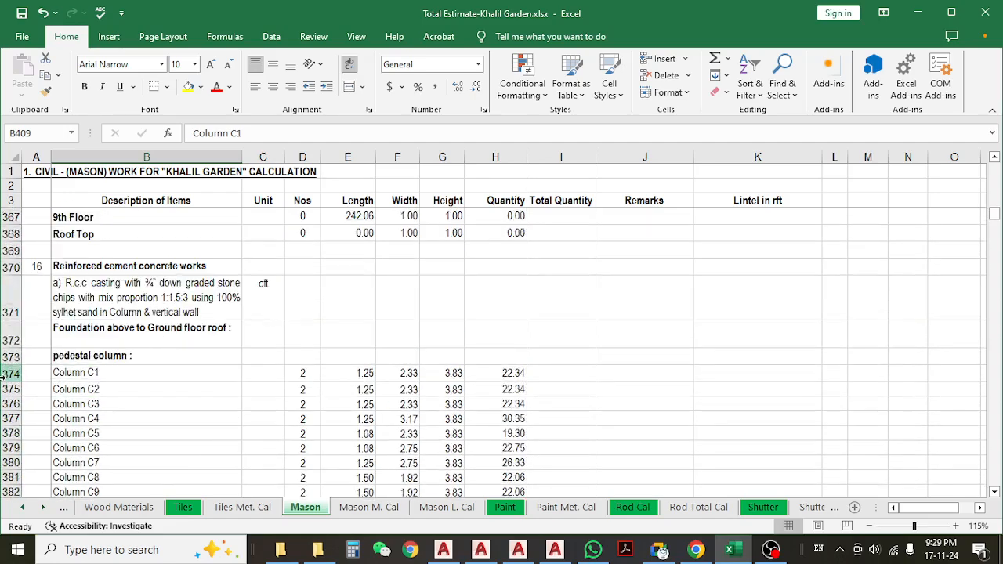
left_click_drag(4, 374, 71, 347)
key("ctrl+9")
scroll(76, 374, "down", 8)
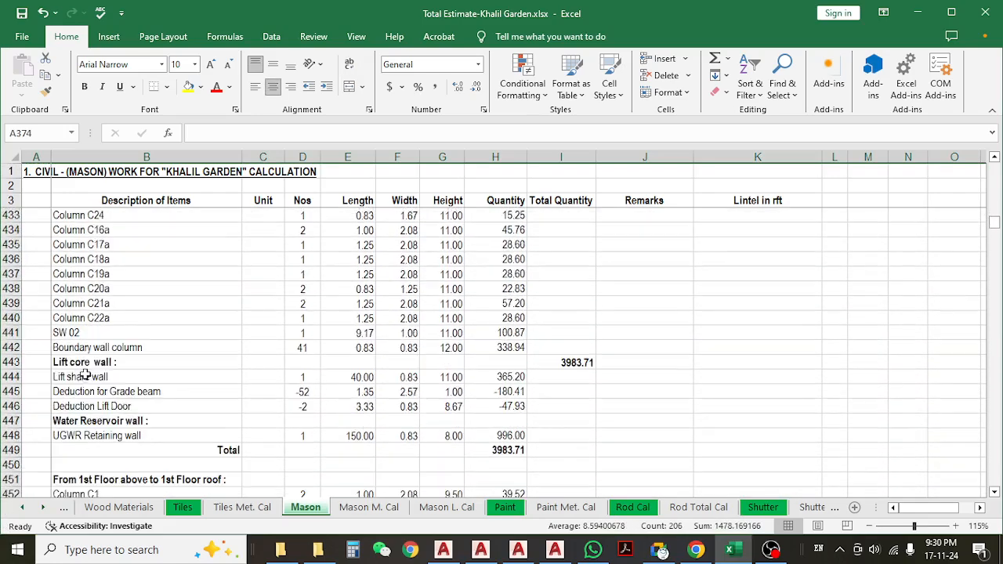
- Check the number, length, width and height entered for the boundary wall column above the lift core wall section
left_click(67, 351)
left_click(68, 365)
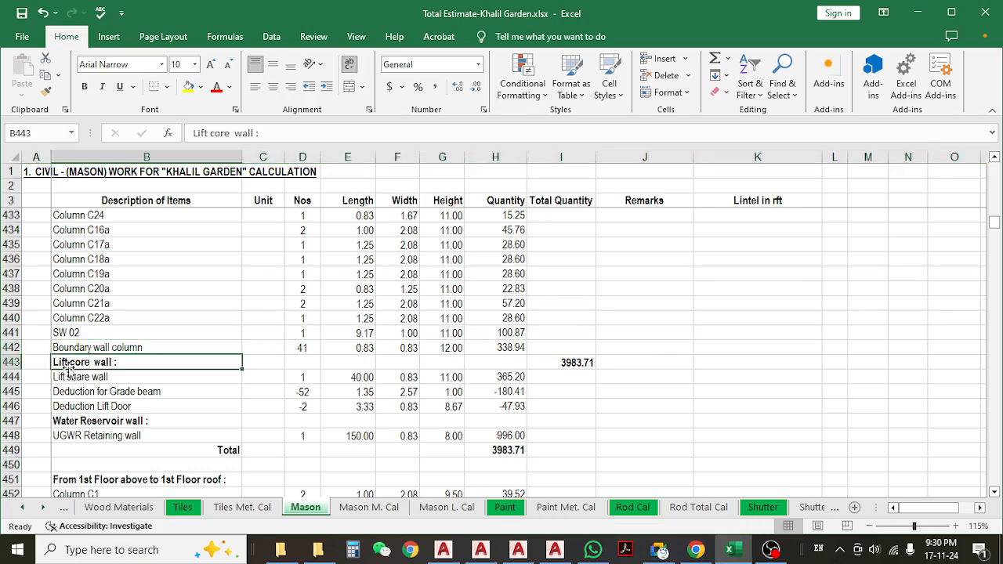
left_click(125, 348)
left_click(293, 351)
left_click(365, 350)
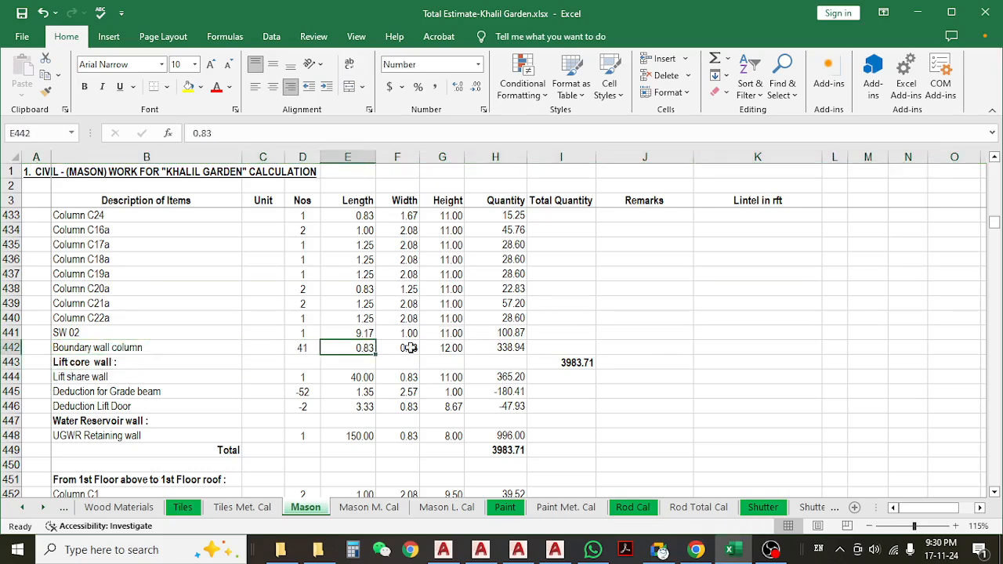
left_click(405, 349)
left_click(438, 351)
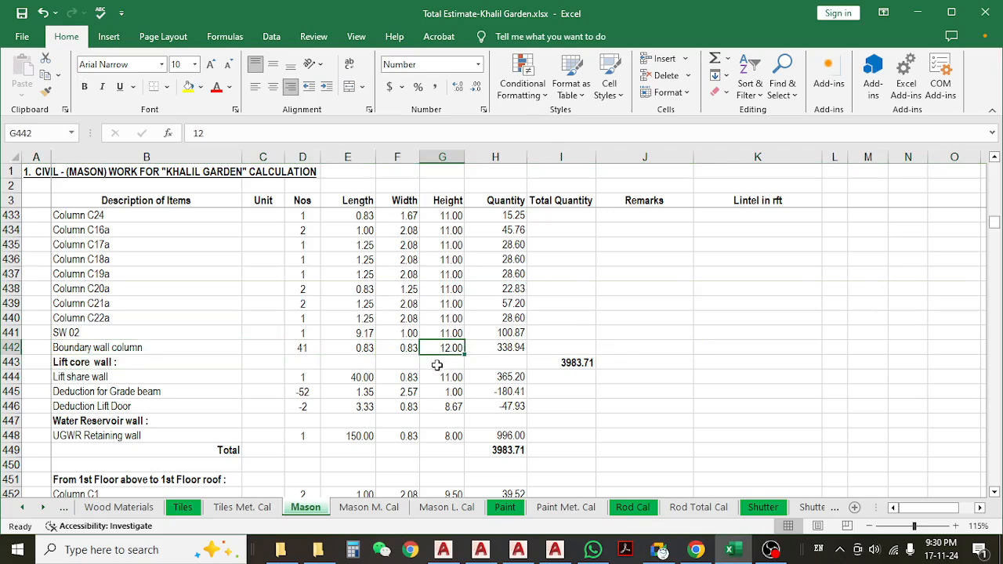
- Switch to the drawings folder and open the LINTEL ,FALS SLAB & BOUNDARY WALL.dwg drawing
left_click(317, 551)
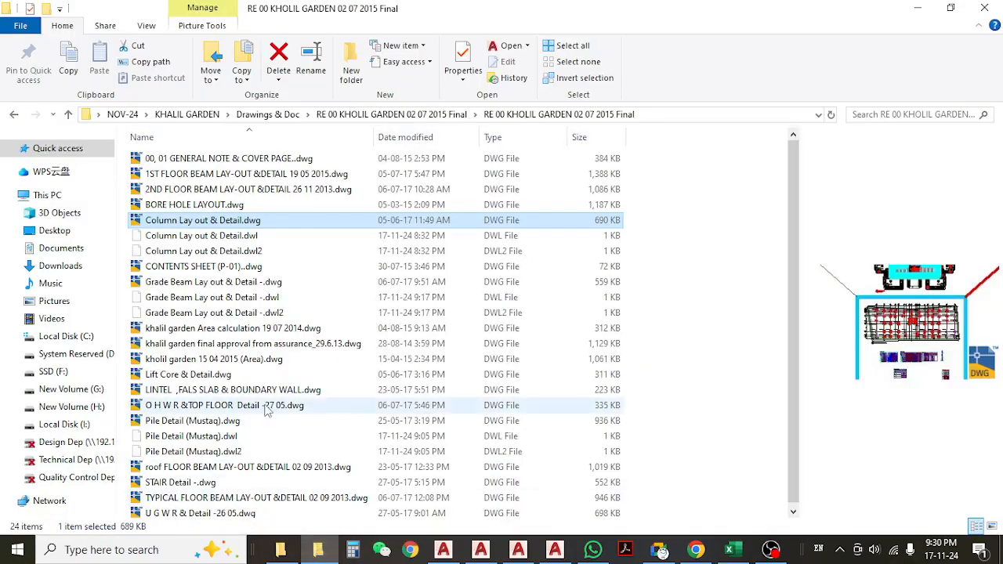
scroll(225, 401, "down", 1)
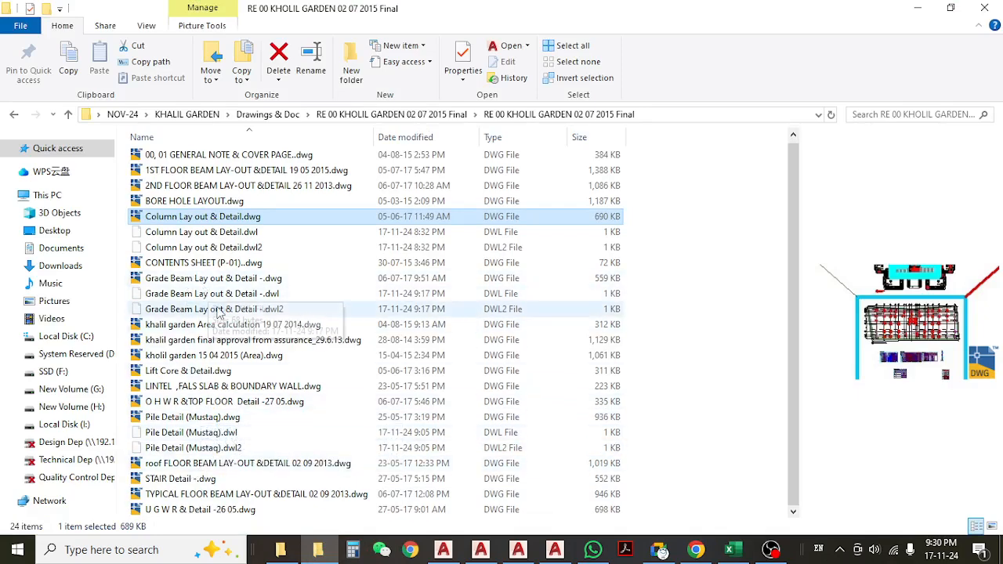
scroll(201, 312, "up", 1)
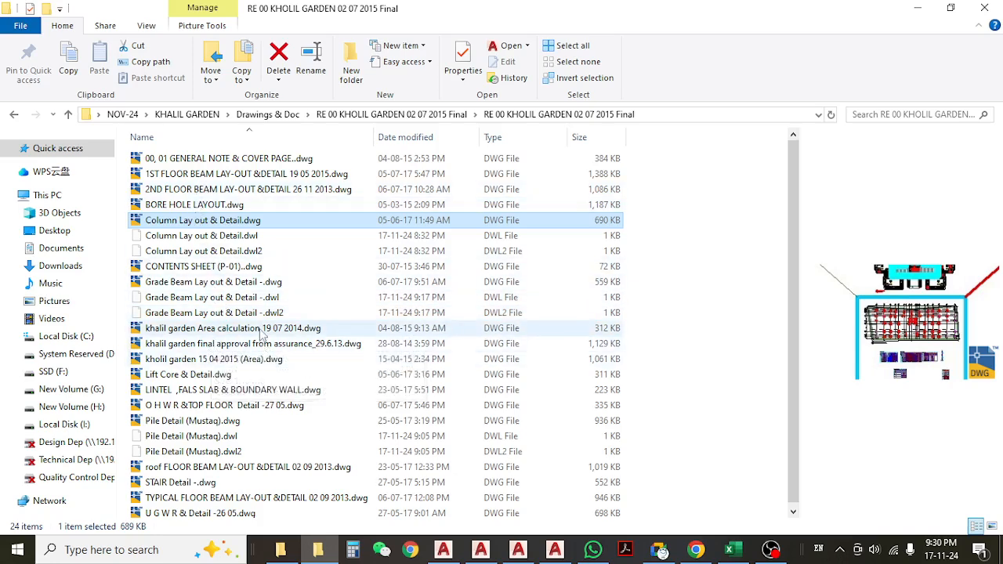
left_click(264, 388)
double_click(264, 384)
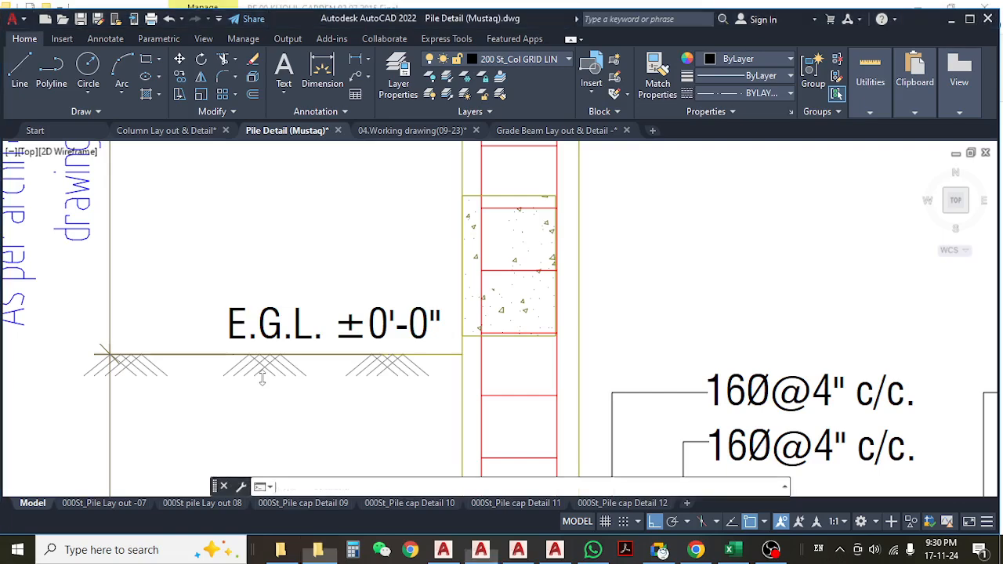
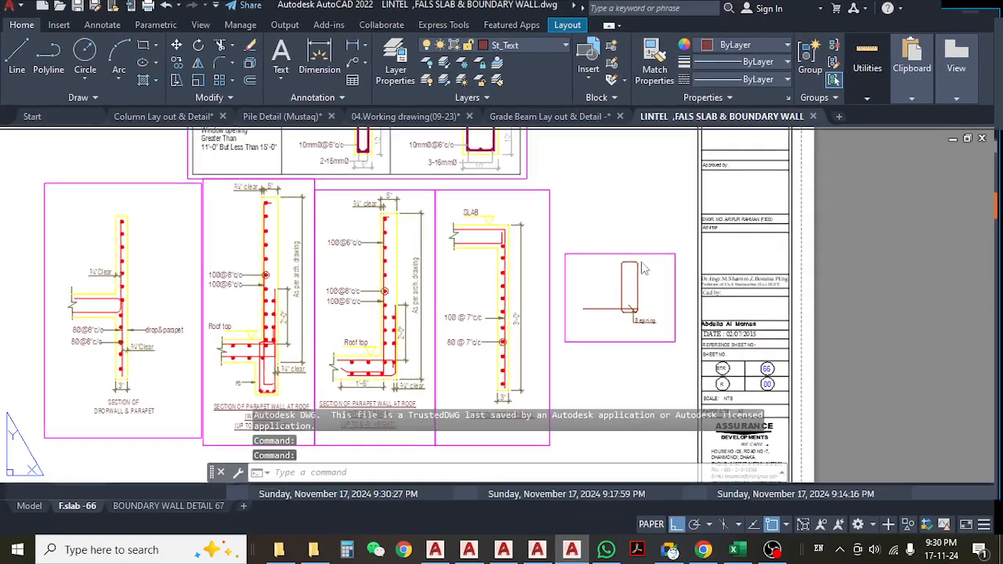
- Examine the R.C.C lintel reinforcement table and the parapet and drop wall sections on the F.slab -66 sheet
scroll(504, 245, "down", 5)
middle_click_drag(453, 253, 450, 370)
scroll(424, 284, "up", 6)
middle_click_drag(419, 265, 469, 438)
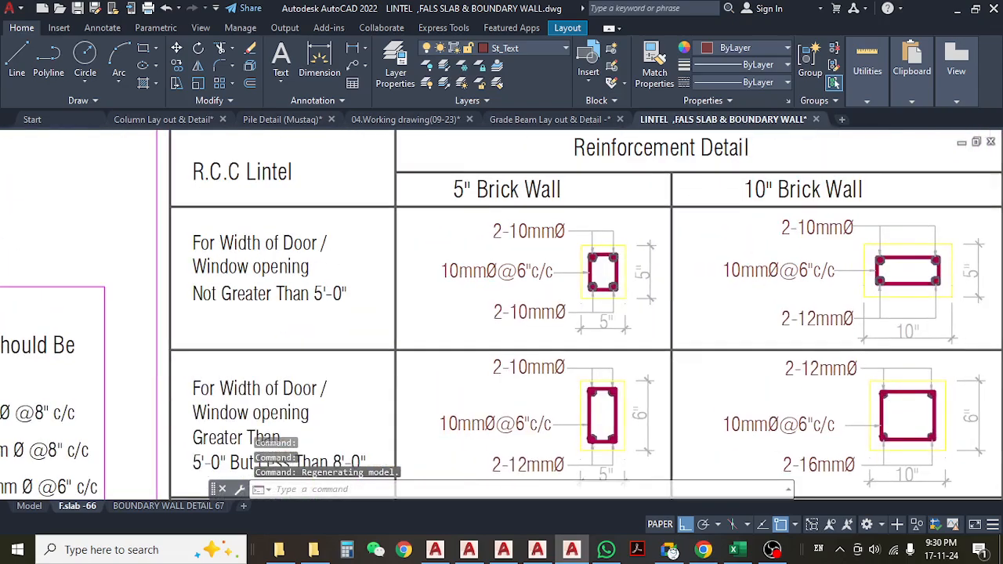
middle_click_drag(413, 252, 403, 195)
scroll(499, 310, "down", 6)
scroll(499, 309, "up", 4)
scroll(500, 310, "up", 2)
scroll(403, 196, "down", 5)
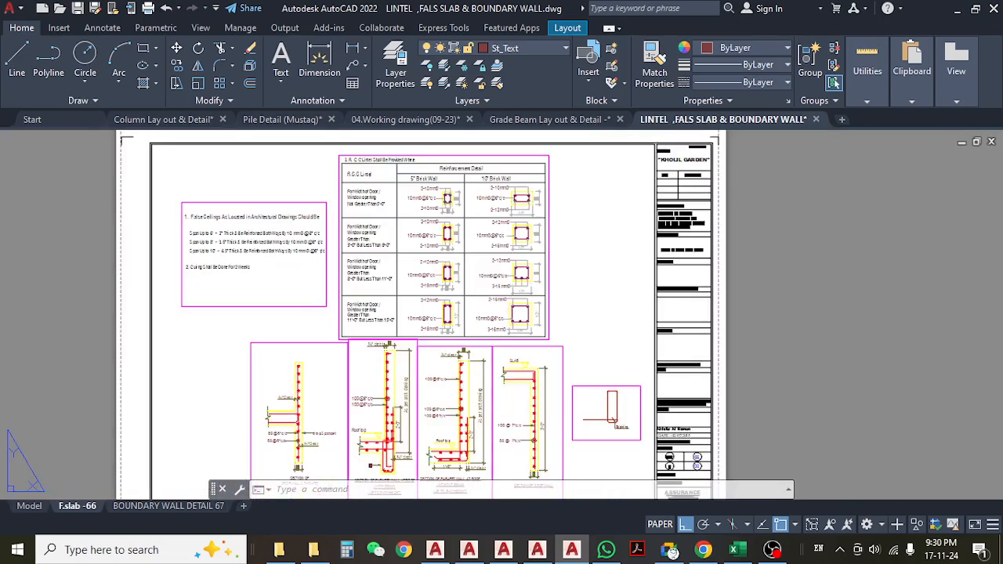
middle_click_drag(403, 353, 402, 189)
scroll(421, 306, "up", 4)
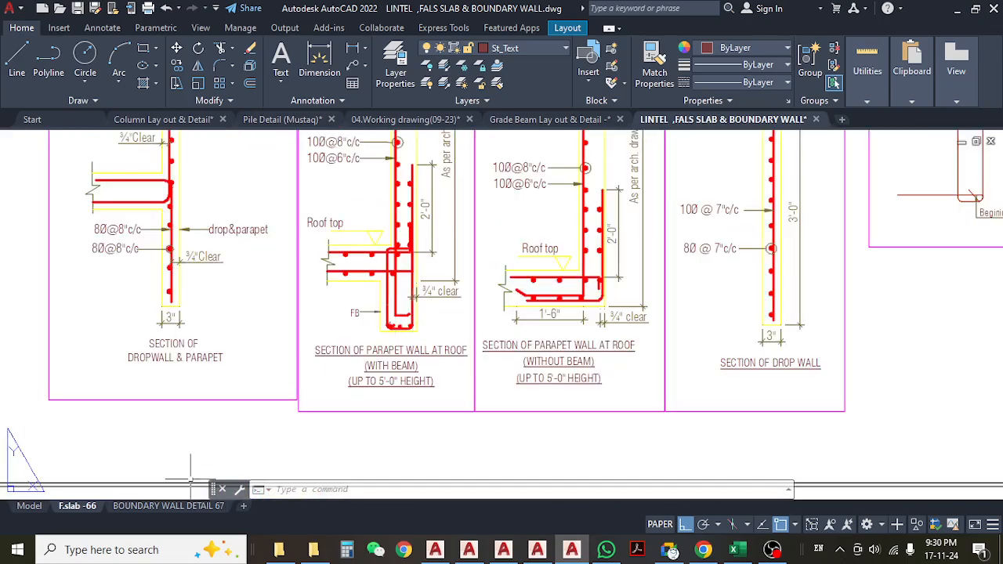
- Show the BOUNDARY WALL DETAIL 67 sheet and examine the footing, grade beam and column below road level
left_click(158, 506)
scroll(144, 334, "up", 2)
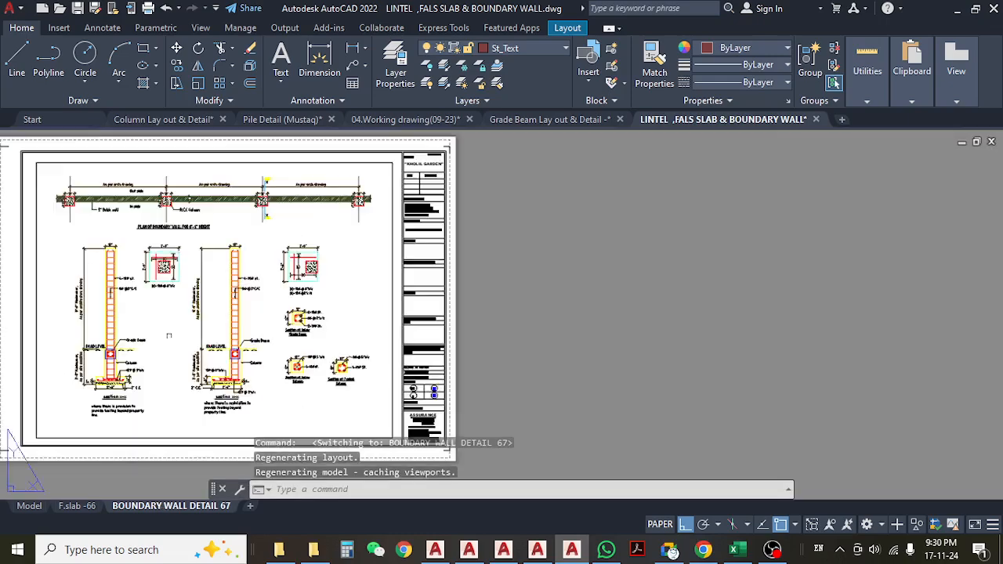
middle_click_drag(87, 274, 243, 294)
scroll(242, 293, "up", 6)
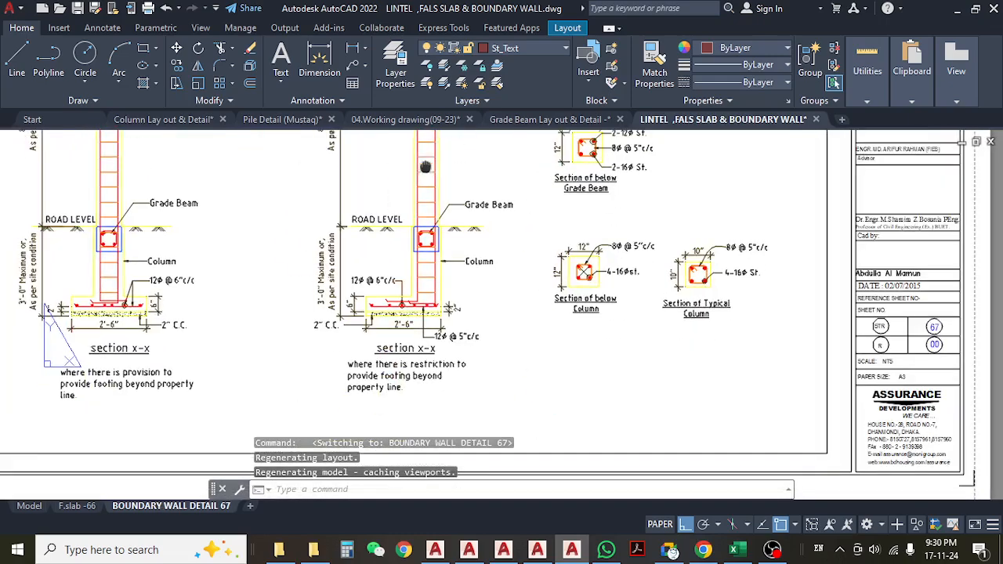
middle_click_drag(392, 231, 500, 227)
scroll(536, 224, "down", 3)
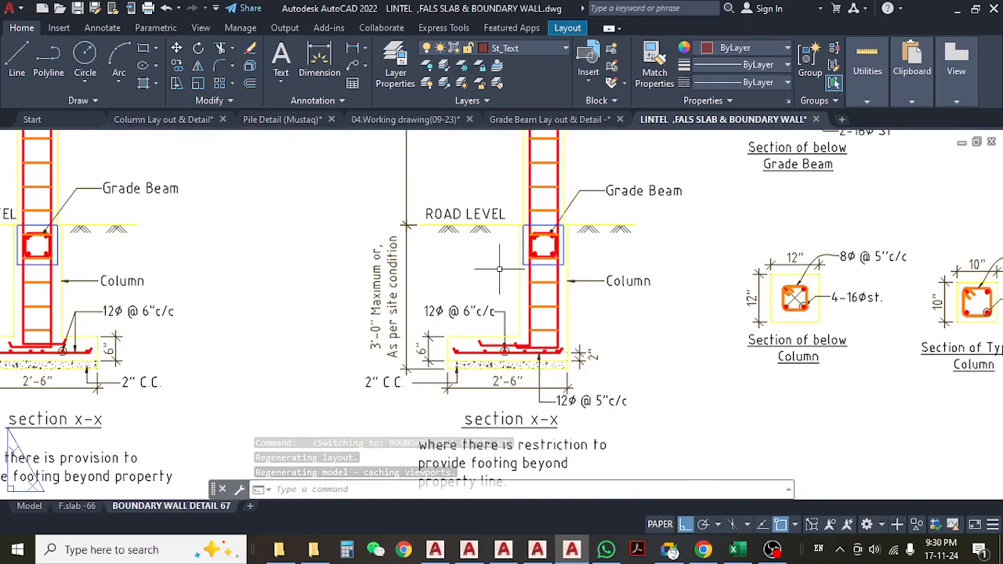
scroll(536, 224, "up", 3)
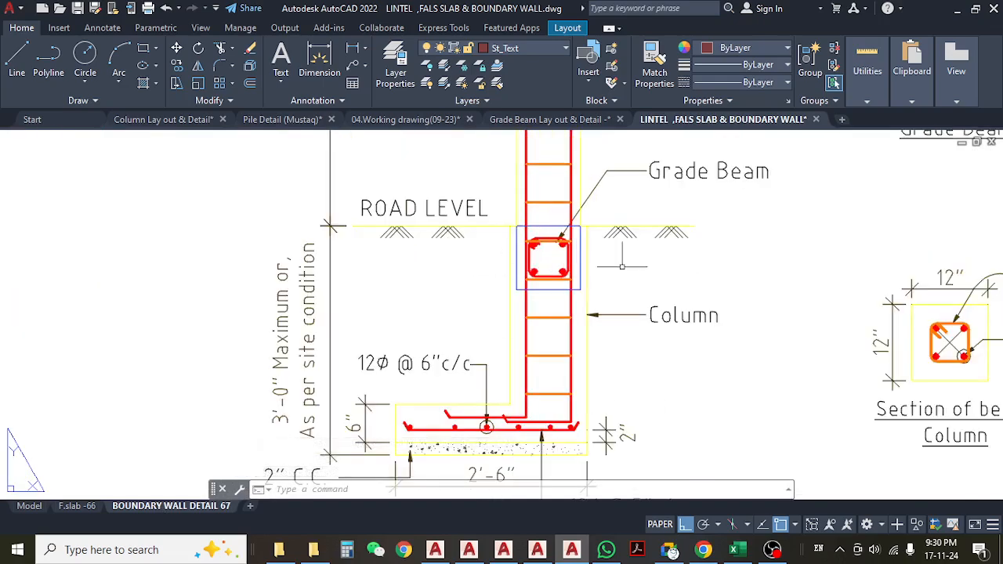
- Read the boundary wall column's heights above and below road level in the section x-x details
scroll(494, 280, "down", 6)
middle_click_drag(483, 202, 488, 294)
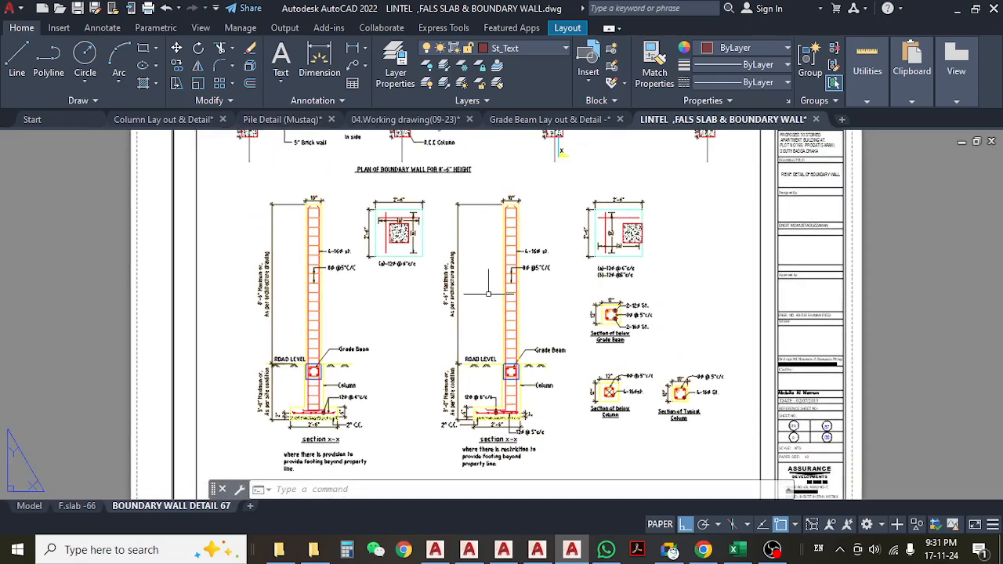
scroll(496, 342, "up", 2)
middle_click_drag(493, 236, 489, 305)
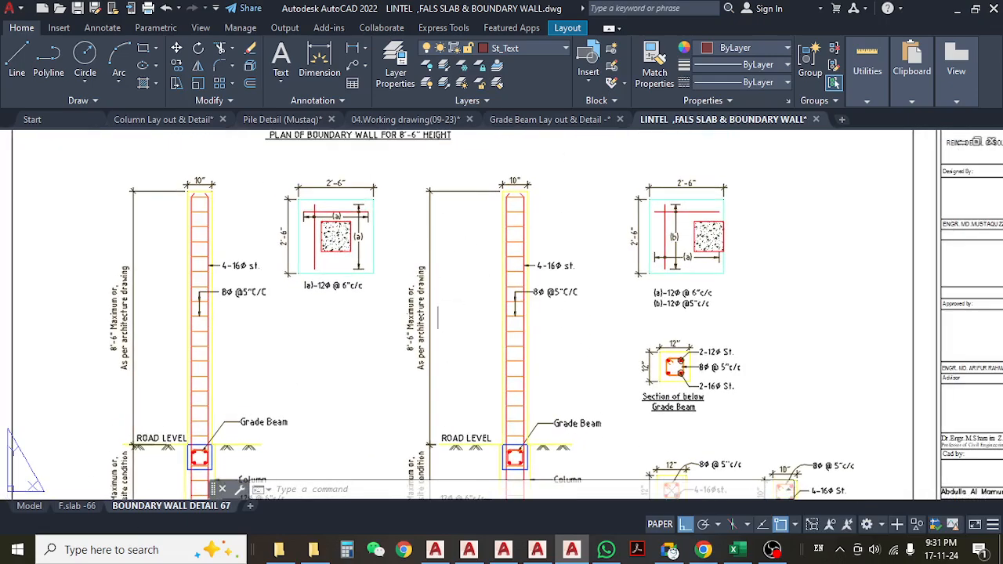
middle_click_drag(449, 337, 459, 193)
scroll(421, 333, "up", 4)
middle_click_drag(420, 336, 452, 265)
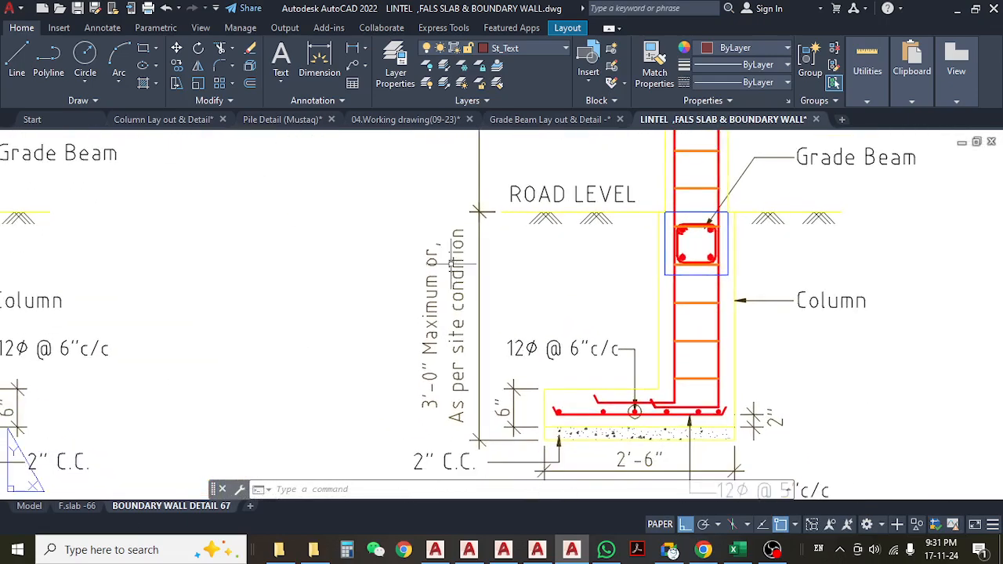
scroll(473, 243, "down", 4)
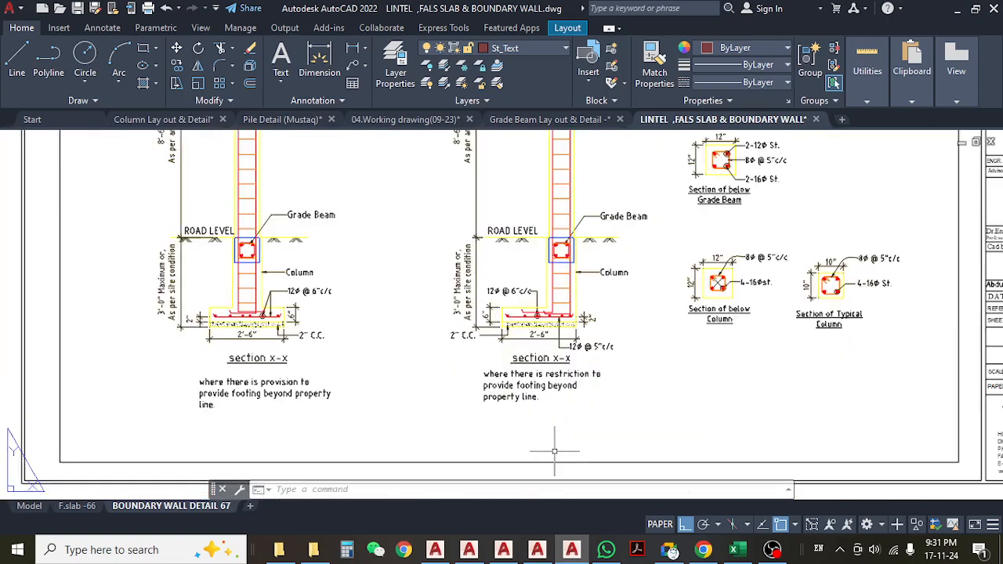
- Switch back to the Excel estimate and check the boundary wall column's length, width and height against the drawing
left_click(735, 550)
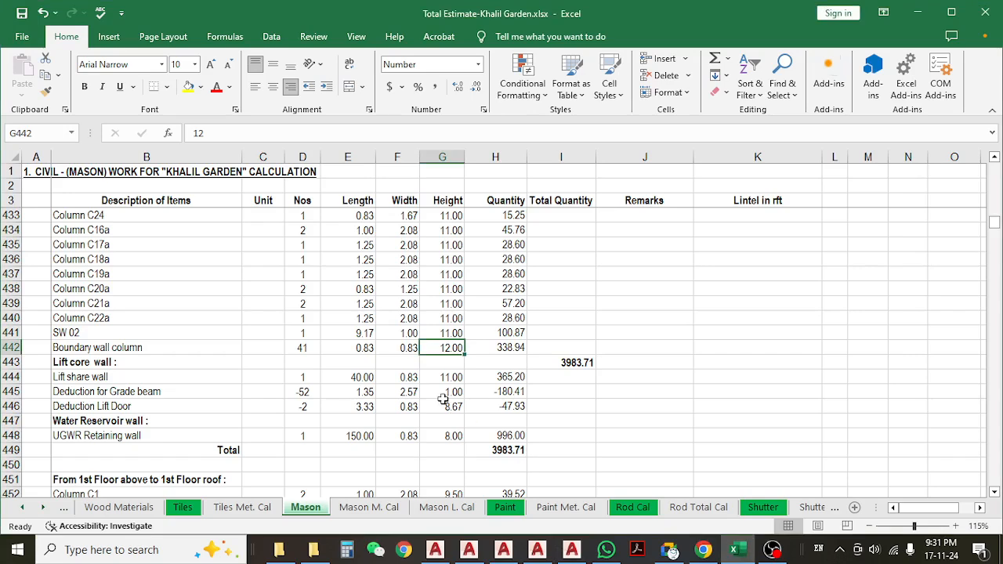
scroll(439, 392, "down", 9)
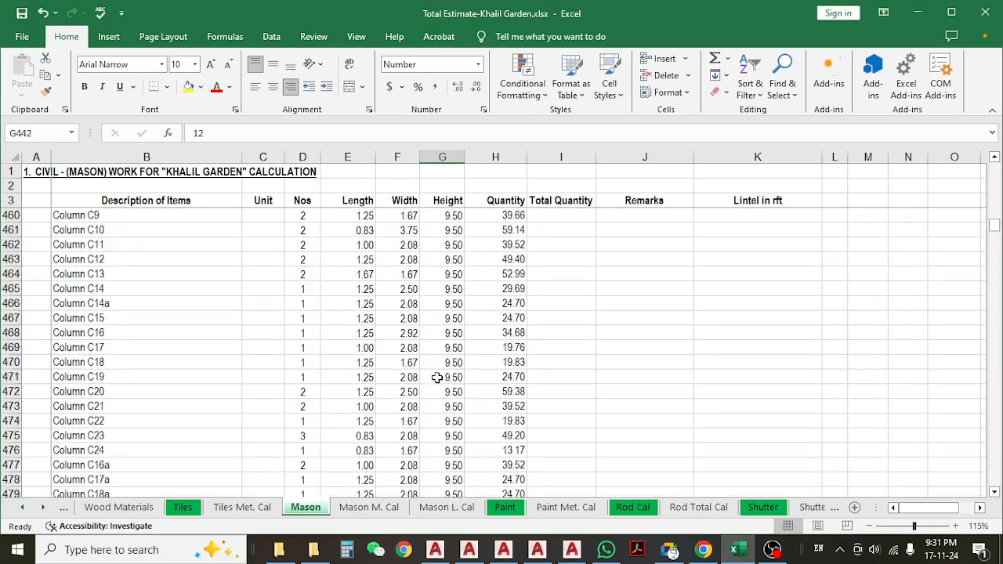
scroll(439, 378, "up", 5)
scroll(438, 377, "up", 3)
left_click(373, 306)
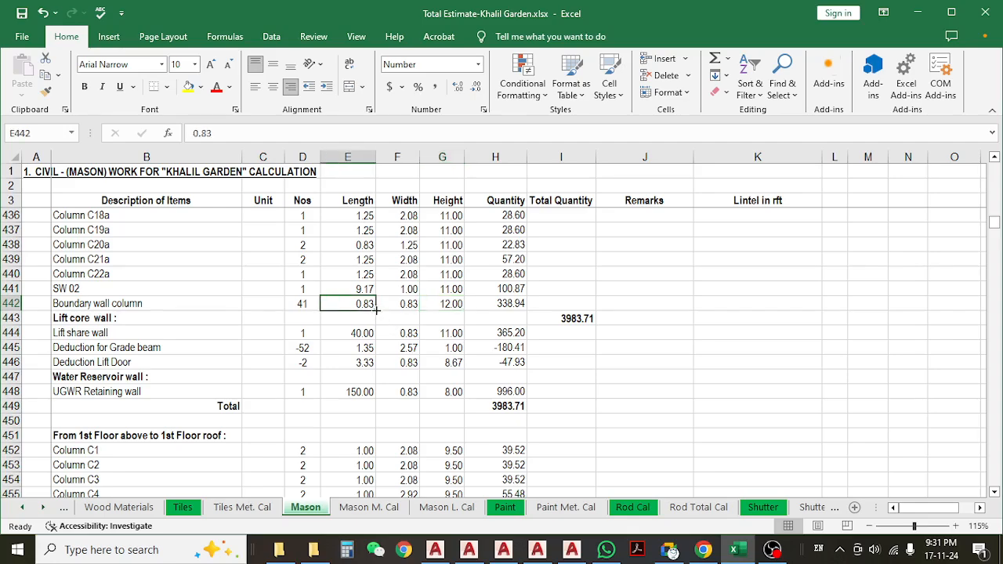
left_click(445, 304)
scroll(445, 303, "up", 2)
left_click(406, 391)
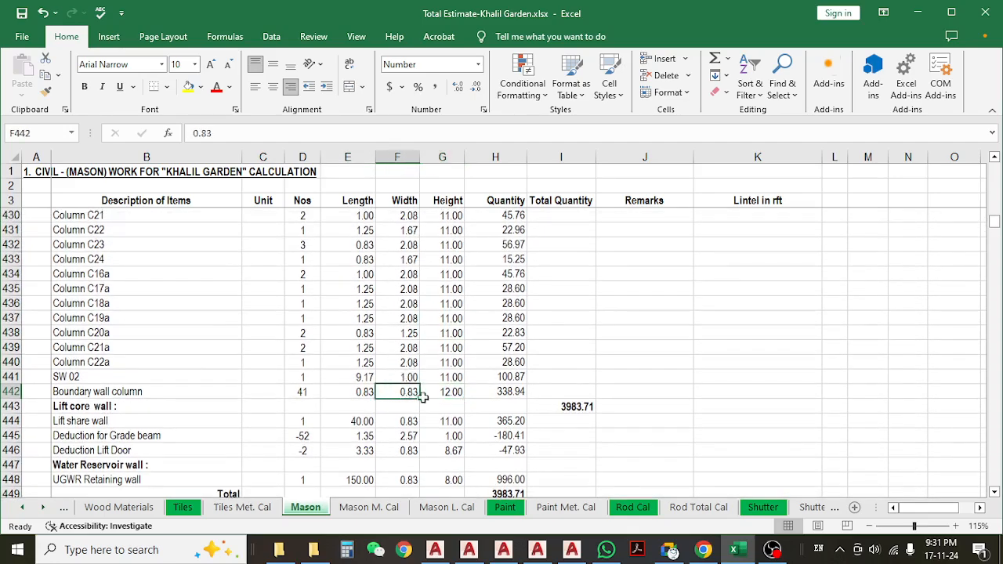
left_click(457, 392)
scroll(454, 388, "up", 11)
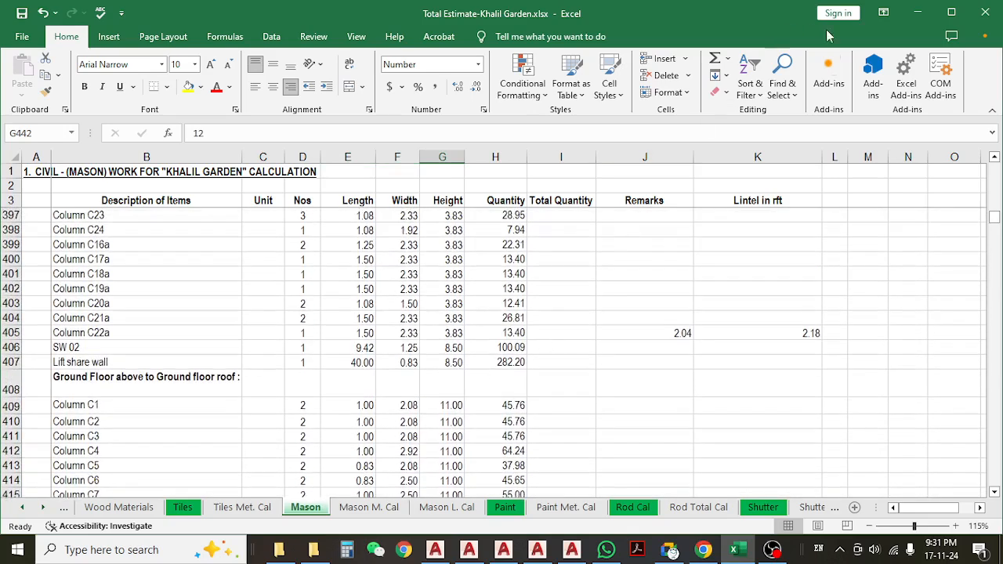
- Return to the boundary wall column row in the ground floor section and check its length and width
scroll(401, 397, "down", 12)
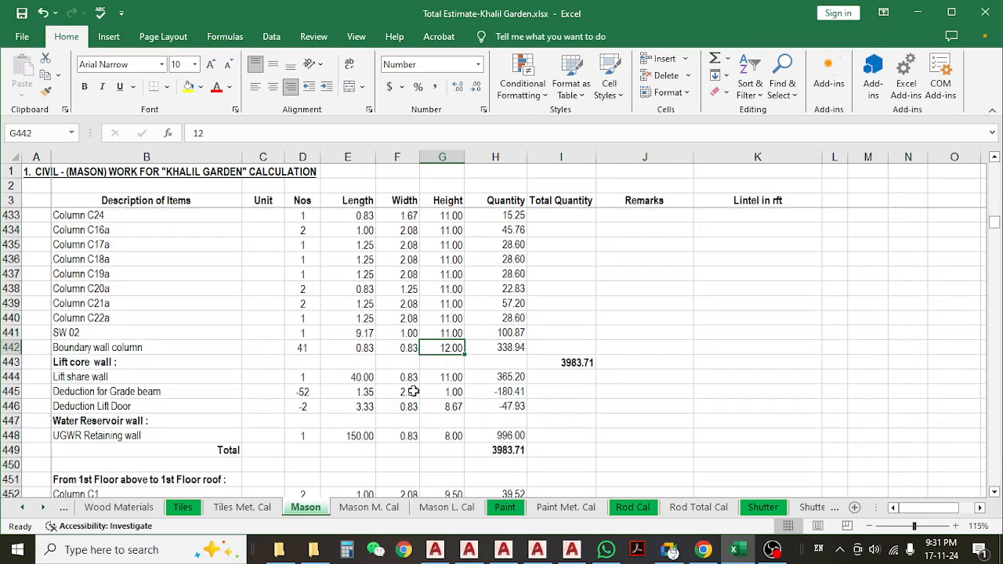
left_click(358, 347)
left_click(408, 347)
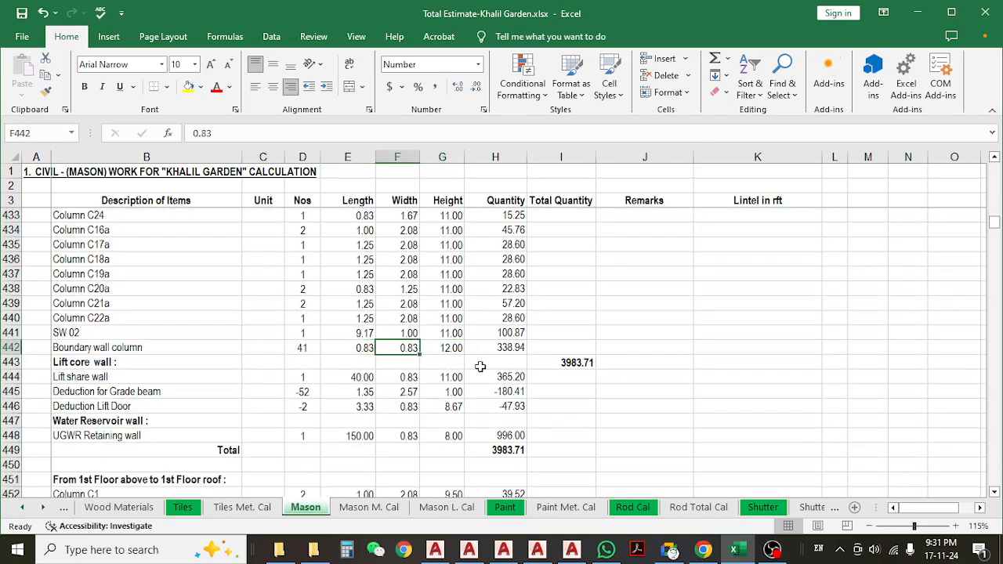
- Switch to the AutoCAD boundary wall drawing and examine the column at the grade beam and the footing plans
left_click(918, 13)
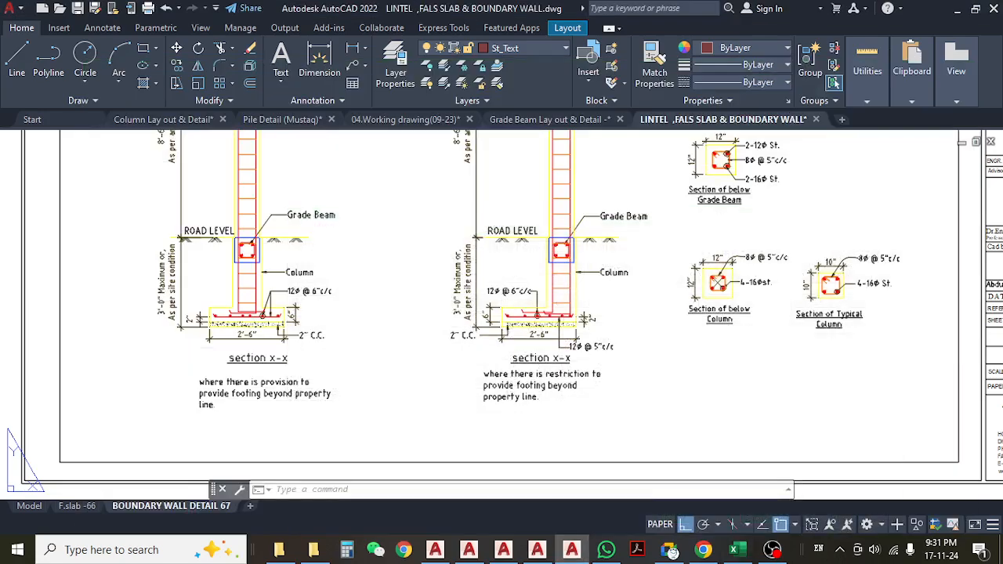
scroll(558, 249, "up", 5)
scroll(520, 273, "down", 1)
scroll(470, 306, "up", 1)
scroll(505, 300, "down", 5)
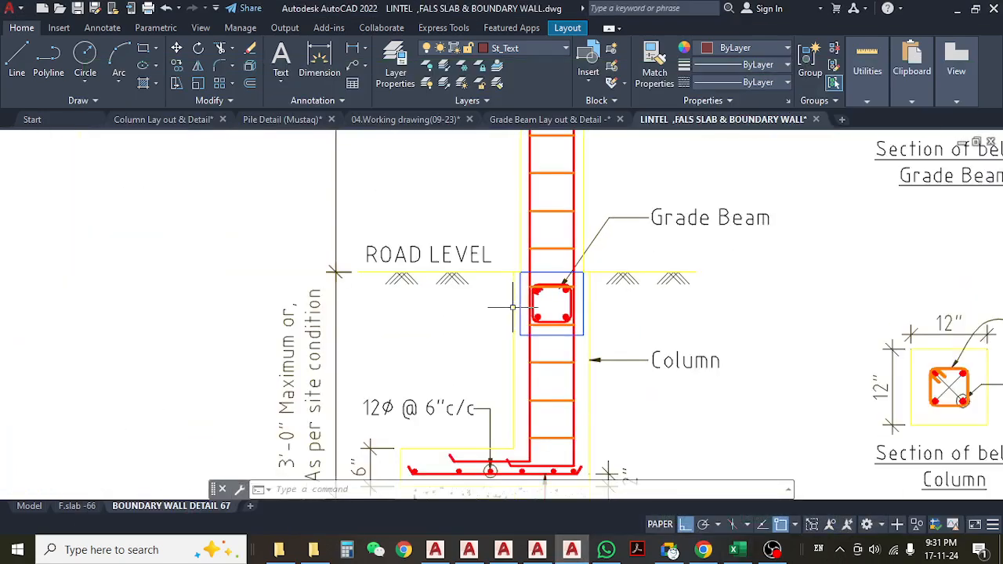
middle_click_drag(505, 300, 506, 337)
middle_click_drag(566, 150, 567, 191)
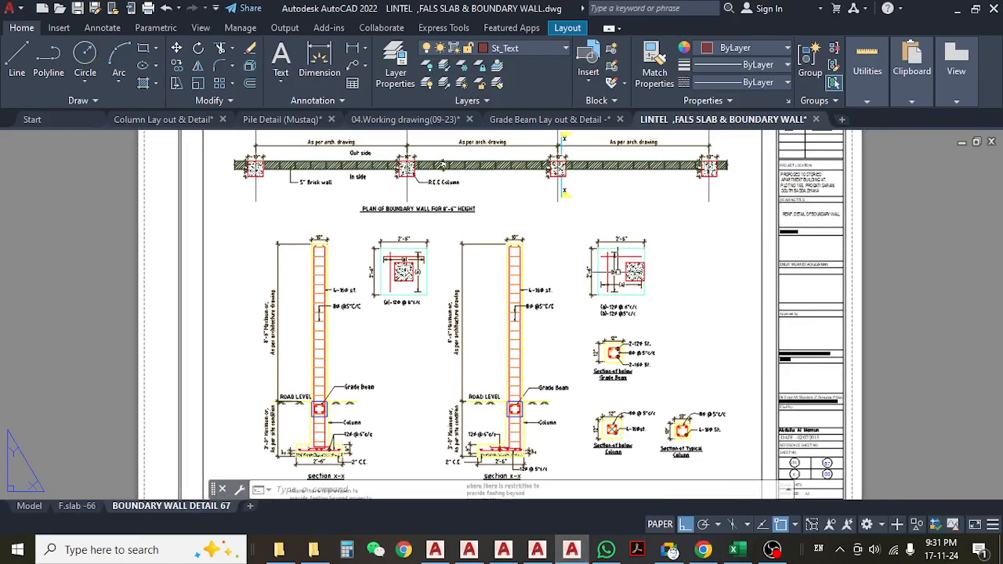
scroll(666, 285, "up", 5)
middle_click_drag(665, 285, 520, 316)
scroll(526, 318, "down", 5)
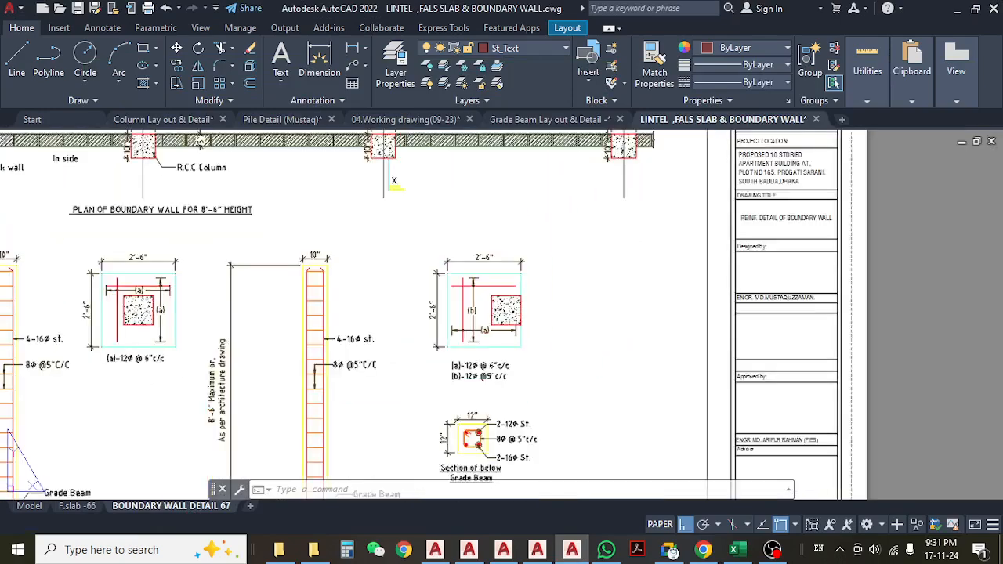
- Read the cross-sections below the grade beam and below the column, and compare them with the section x-x detail
middle_click_drag(532, 375, 510, 289)
scroll(508, 290, "up", 5)
scroll(432, 282, "down", 6)
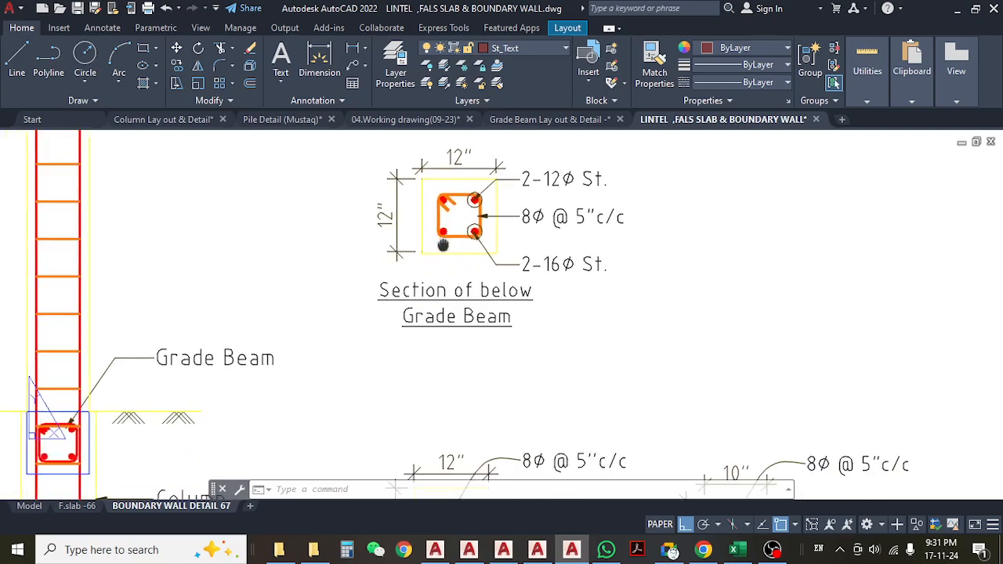
scroll(432, 389, "up", 5)
middle_click_drag(432, 390, 504, 434)
scroll(507, 362, "down", 5)
scroll(423, 369, "up", 5)
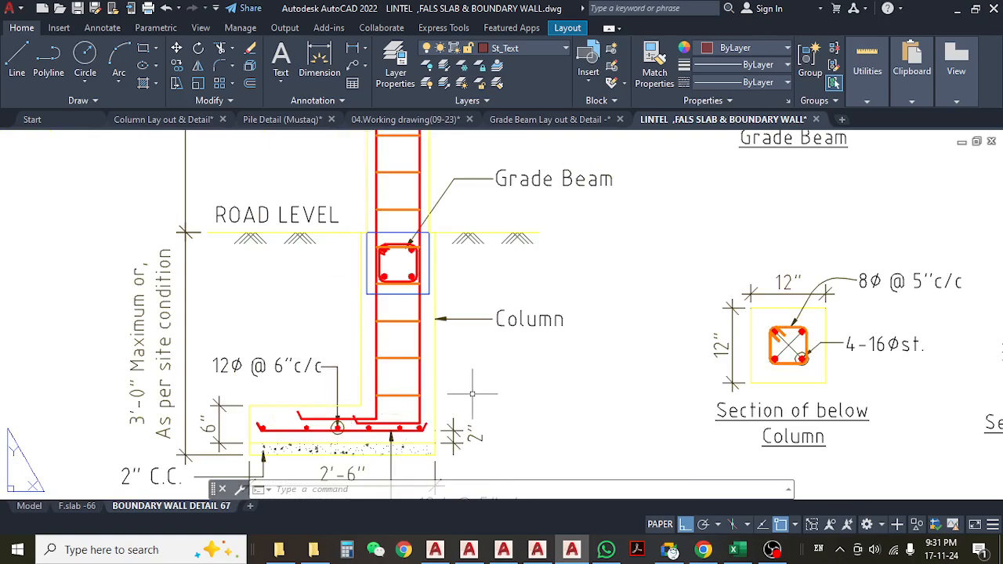
- Switch to the Excel estimate and insert a copy of the ground floor boundary wall column row above the first SW 02 row, below Column C22a
left_click(734, 549)
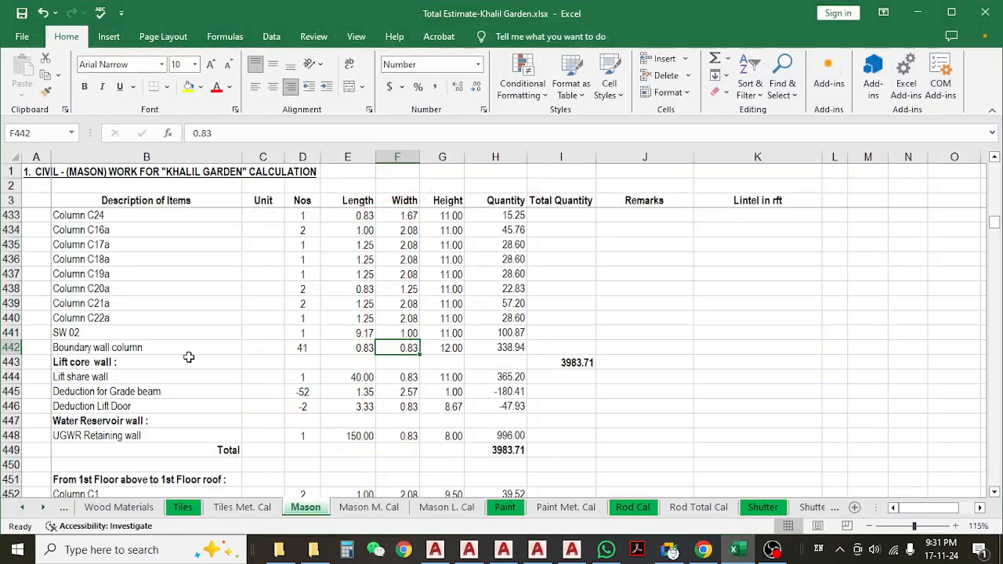
scroll(157, 354, "up", 13)
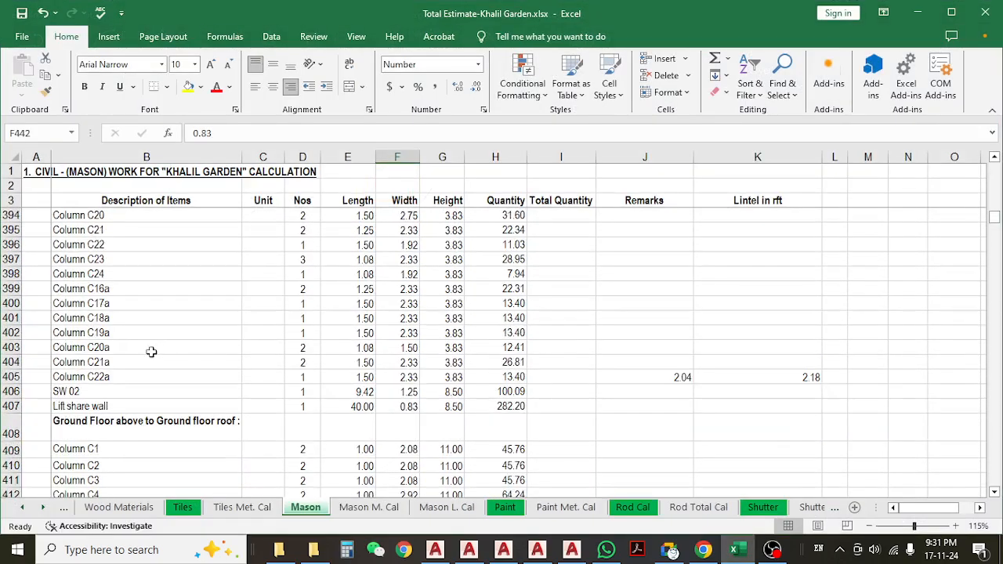
left_click(86, 377)
scroll(109, 363, "down", 3)
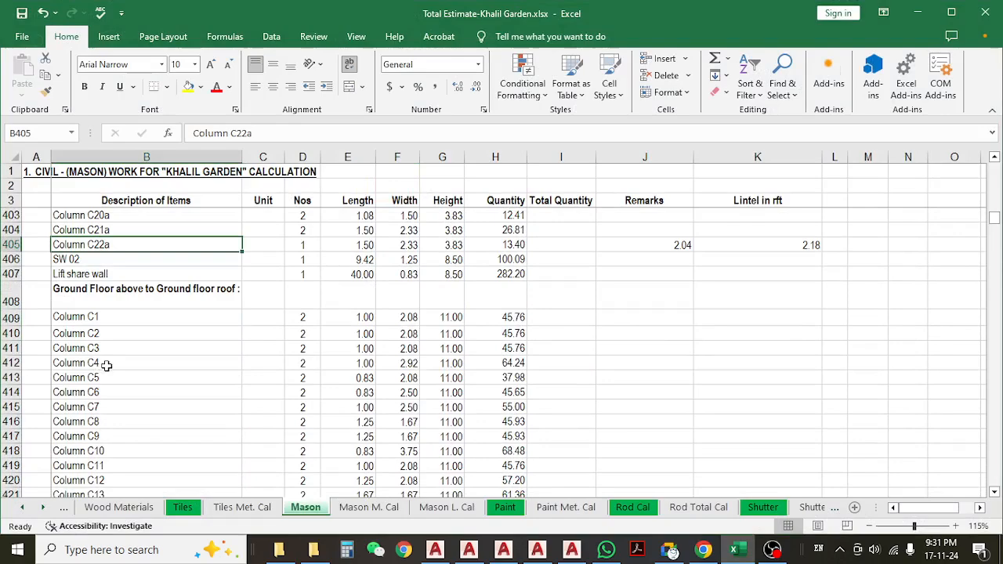
scroll(109, 363, "down", 10)
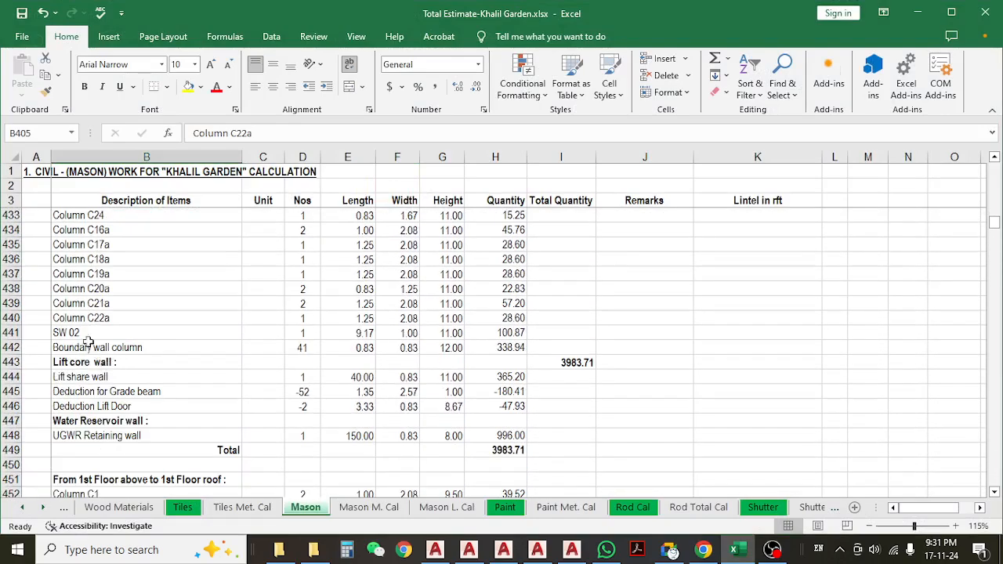
left_click(29, 347)
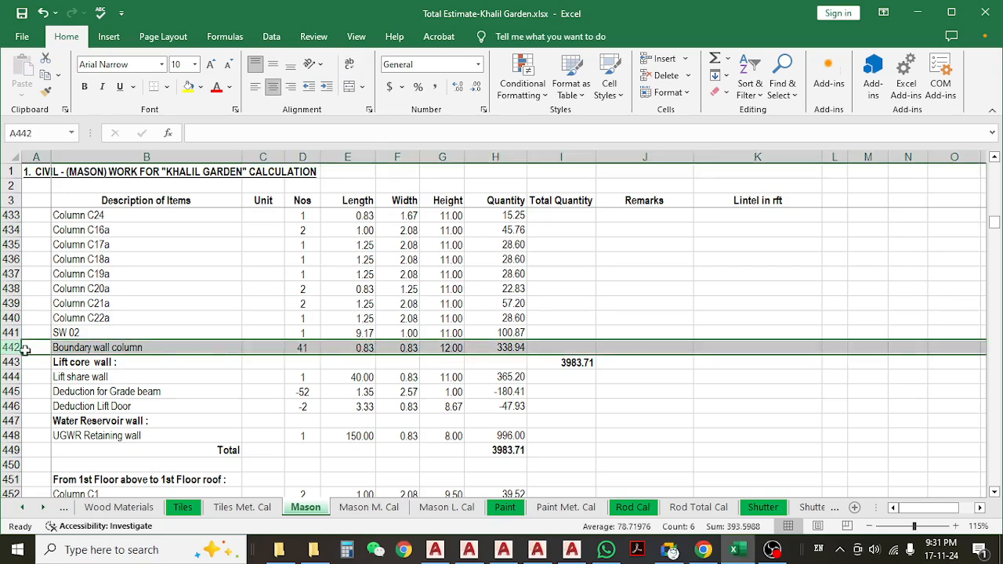
key("ctrl+c")
scroll(352, 358, "up", 12)
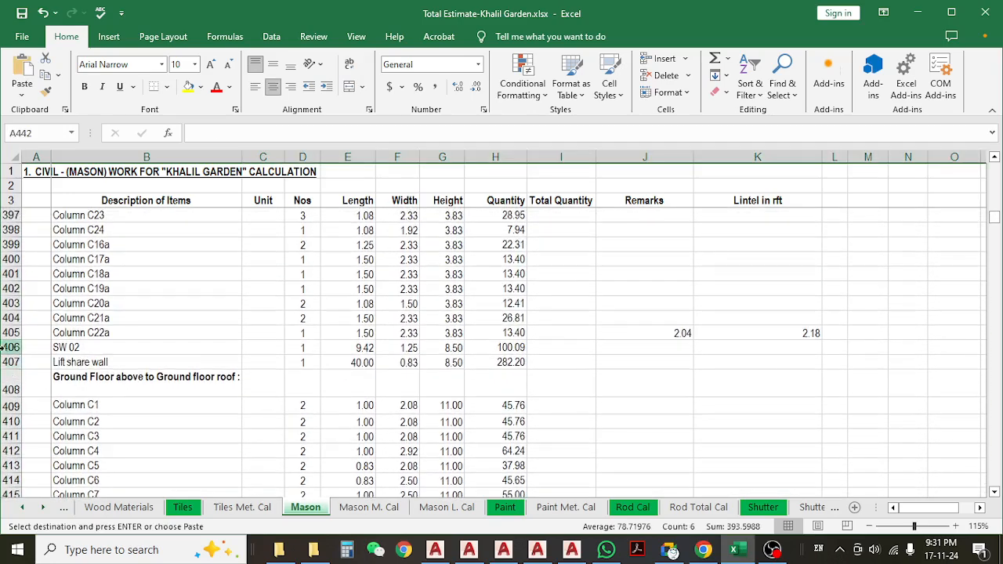
left_click(4, 348)
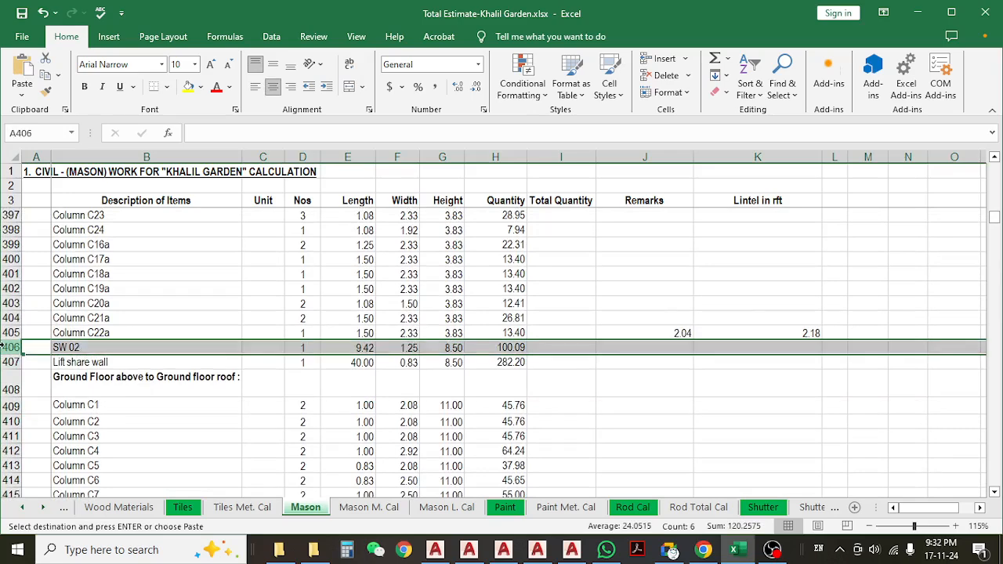
key("ctrl+shift+plus")
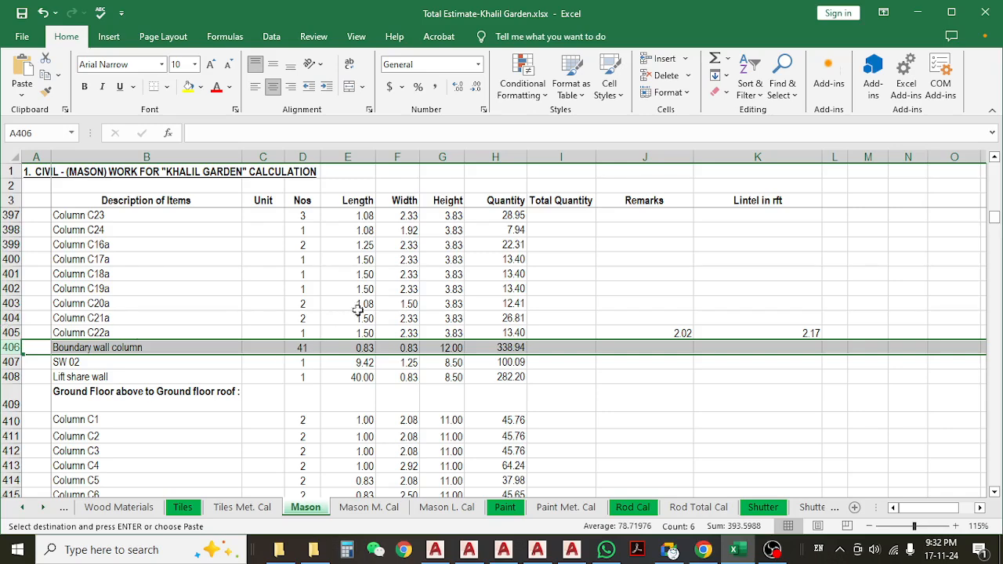
- Set both the length and the width of the copied boundary wall column to 1
key("Escape")
left_click(303, 347)
left_click(350, 347)
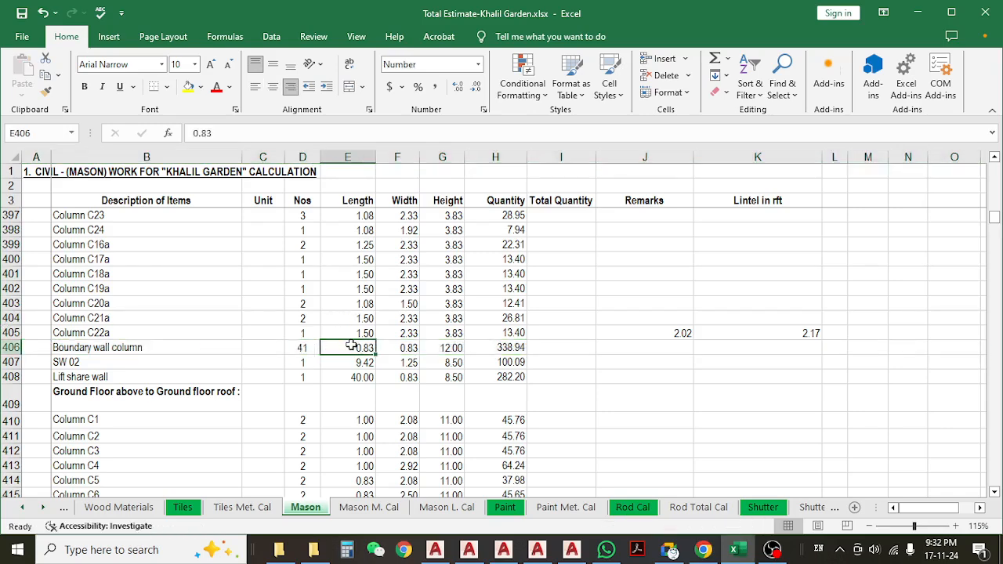
type("1")
key("Return")
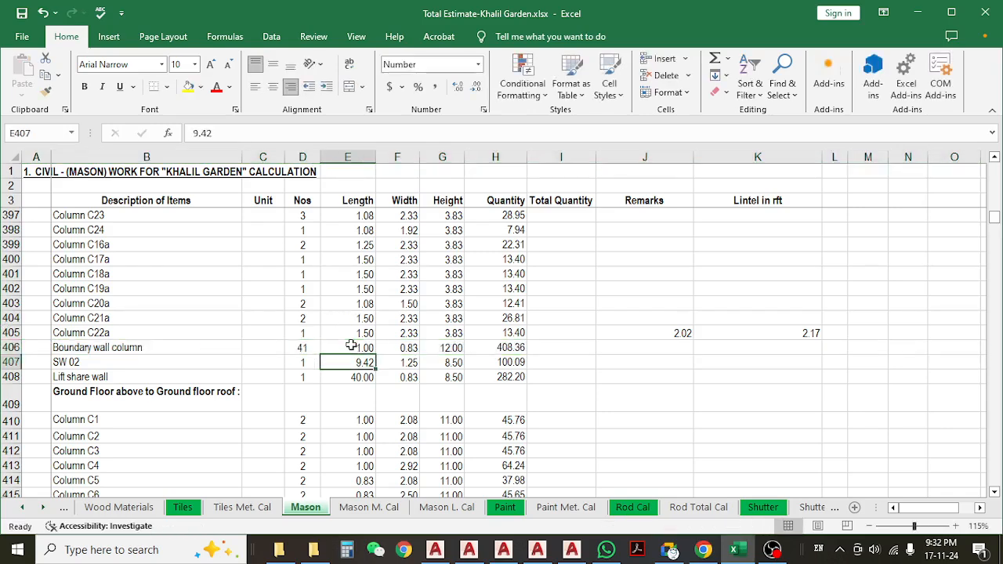
left_click(403, 348)
type("1")
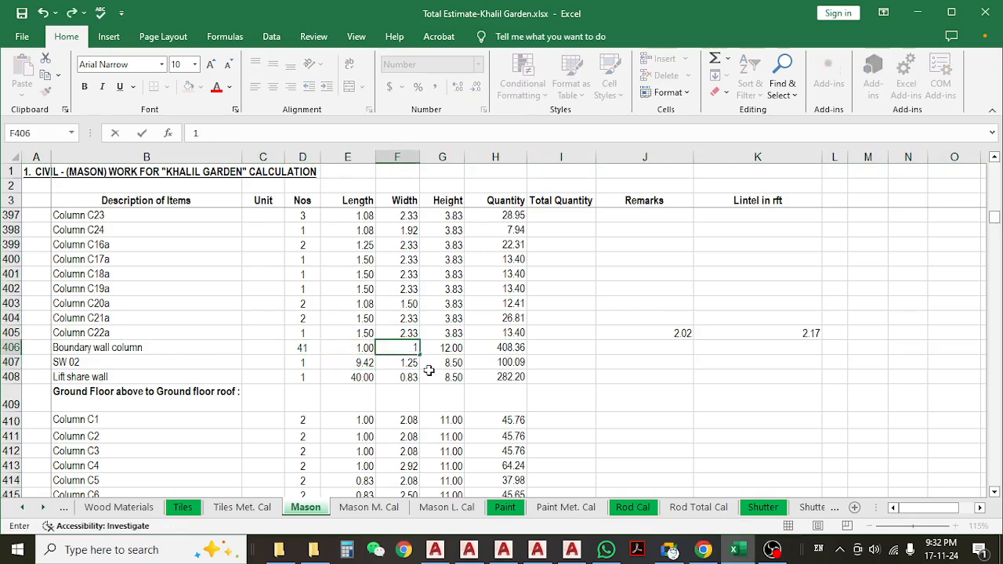
key("Return")
- Check the column's depth below road level in the AutoCAD section x-x detail and set the copied boundary wall column's height to 2.33 in Excel
left_click(445, 344)
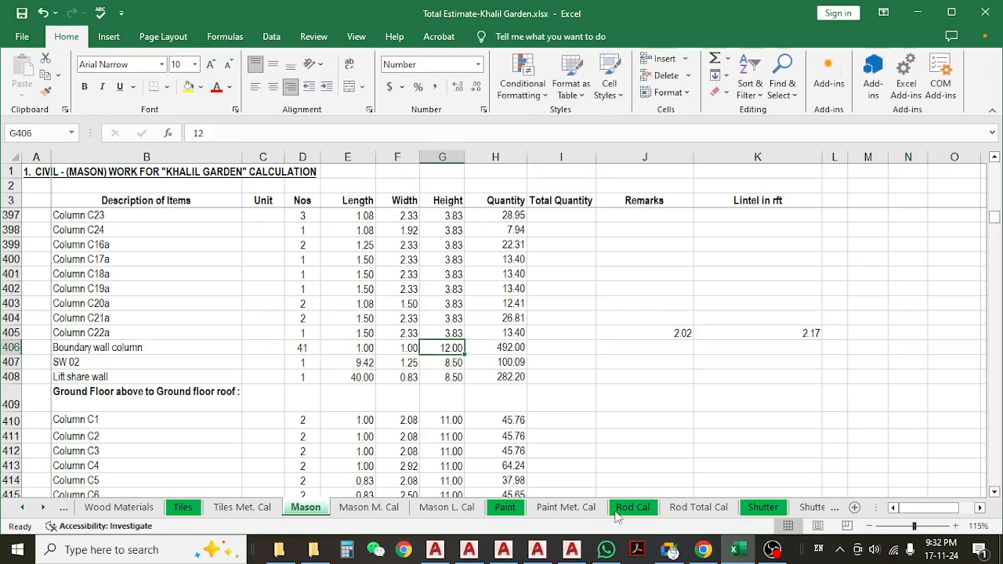
left_click(435, 549)
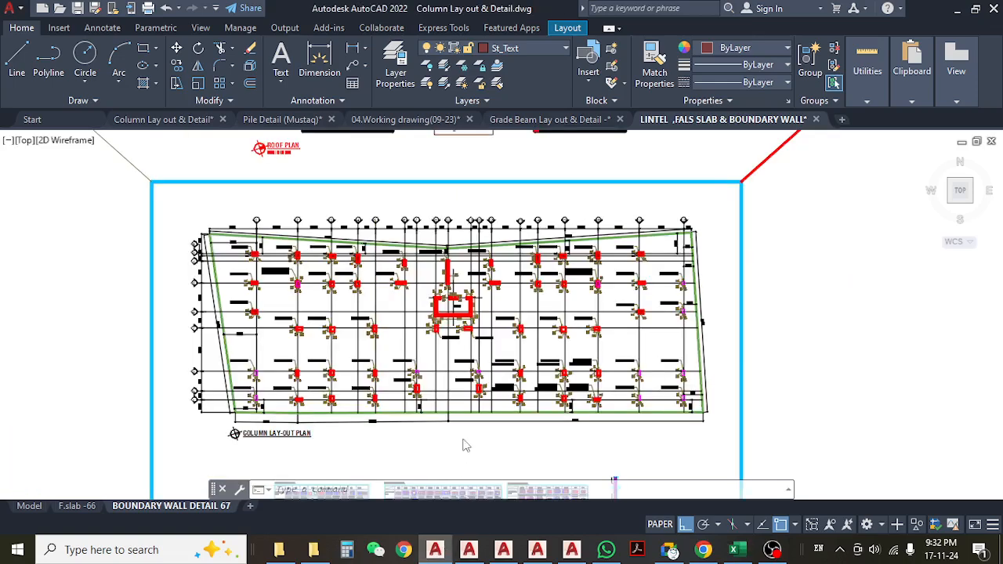
left_click(576, 121)
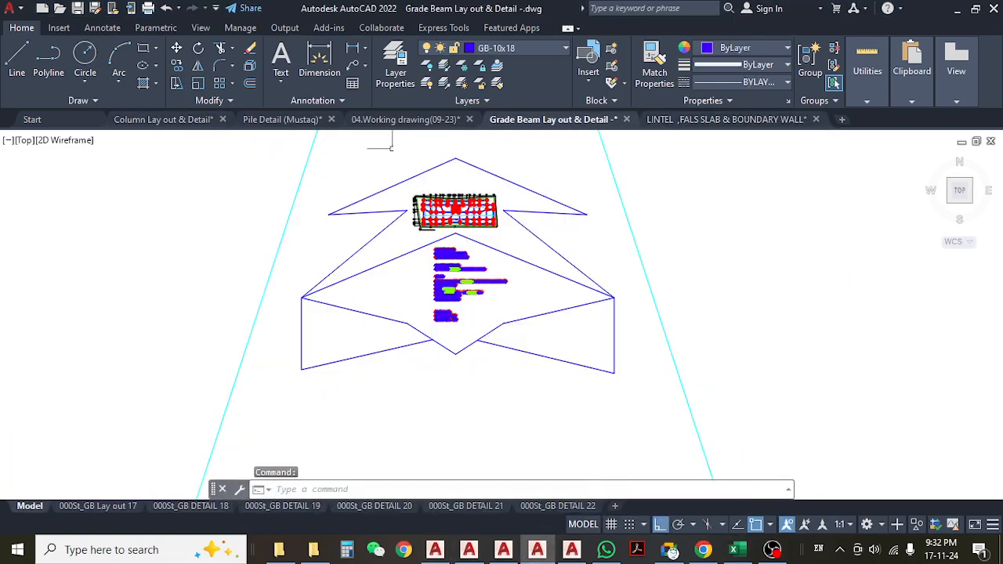
left_click(697, 120)
scroll(379, 264, "up", 2)
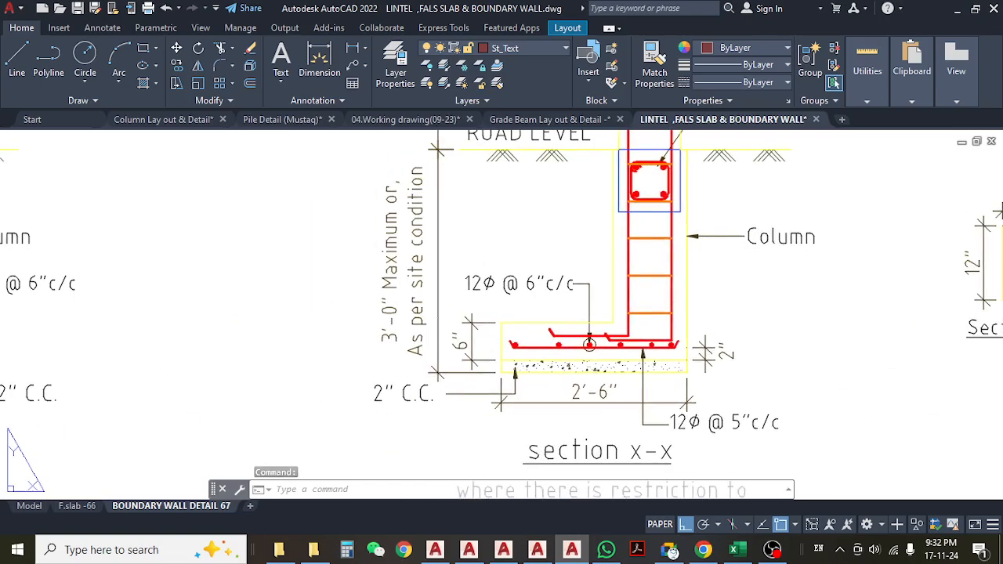
middle_click_drag(518, 294, 518, 329)
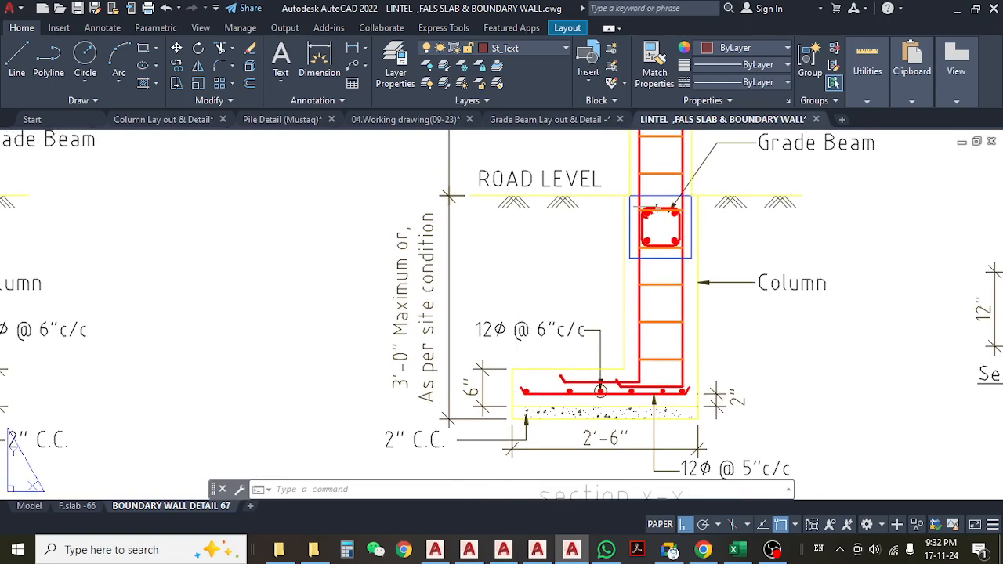
left_click(956, 11)
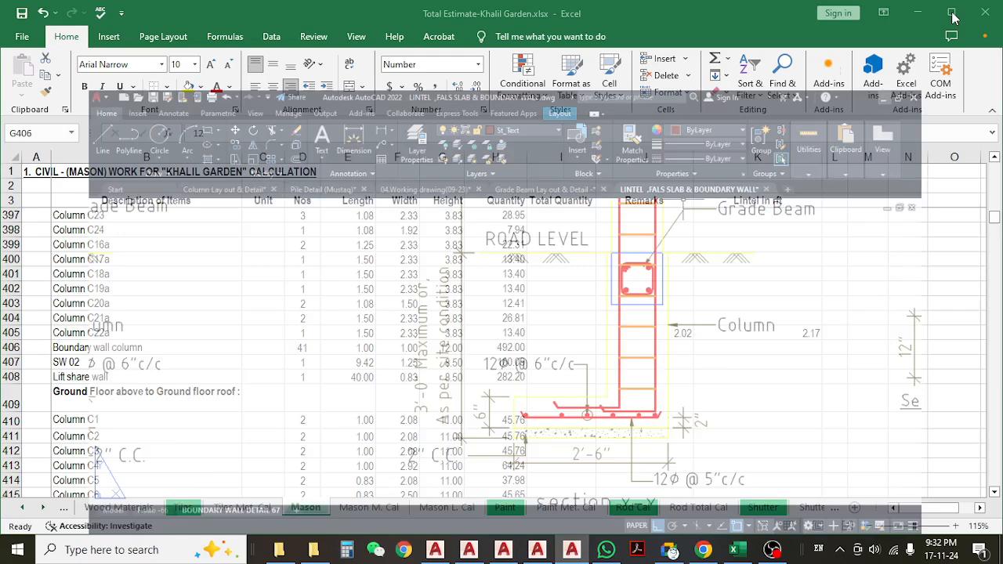
type("2")
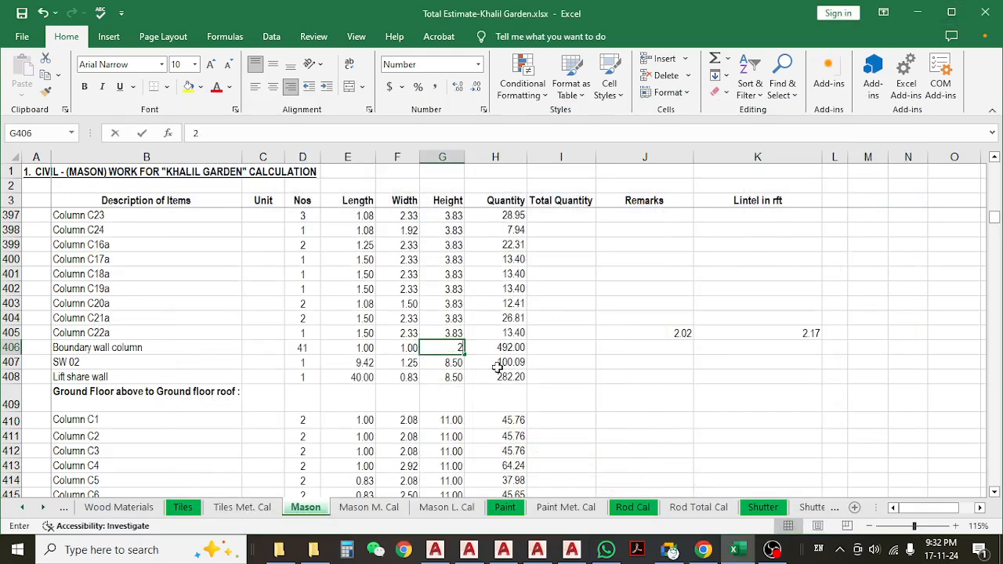
type(".33")
key("Return")
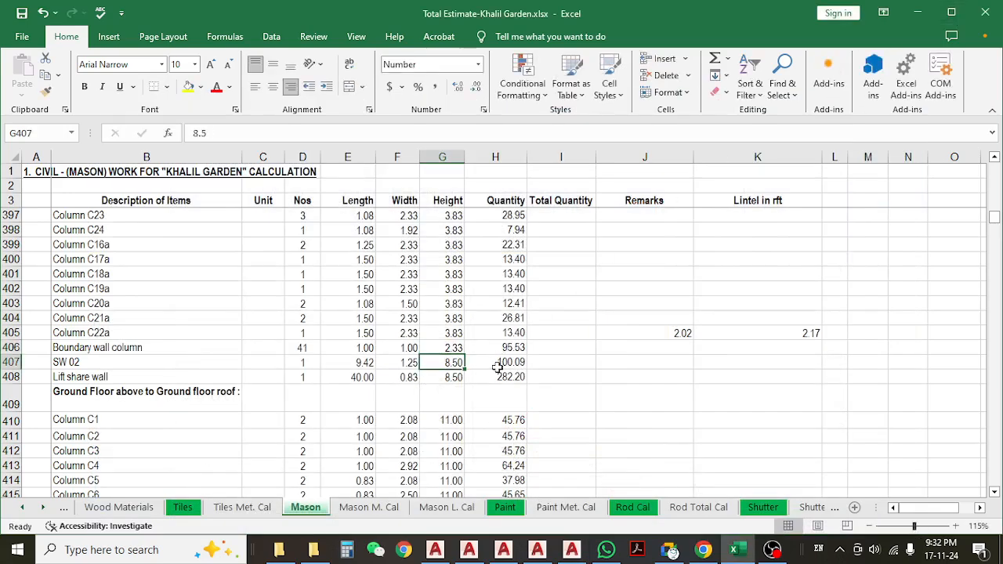
- Check the copied boundary wall column's count and review the ground floor column rows below it
left_click(301, 350)
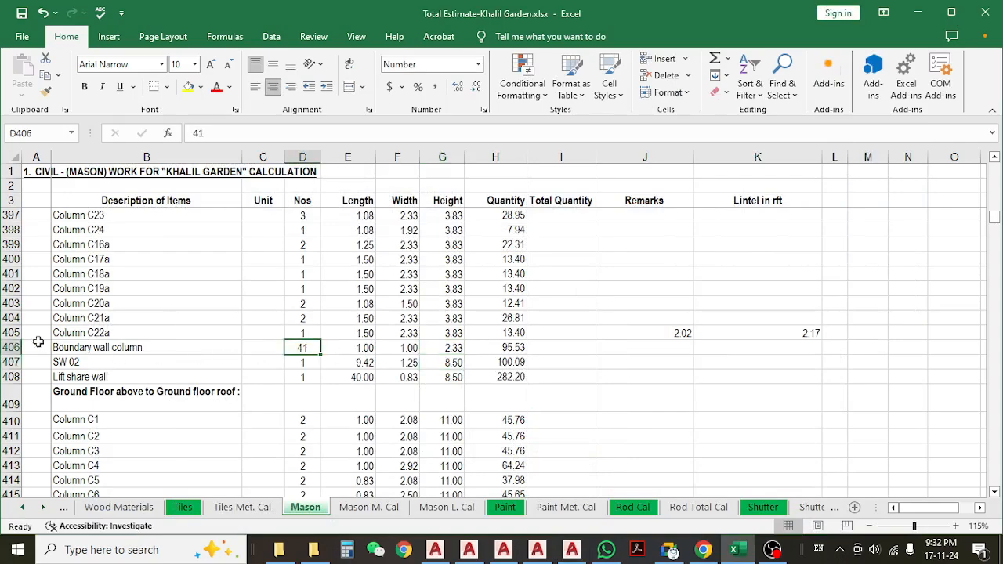
left_click(10, 348)
scroll(332, 362, "down", 9)
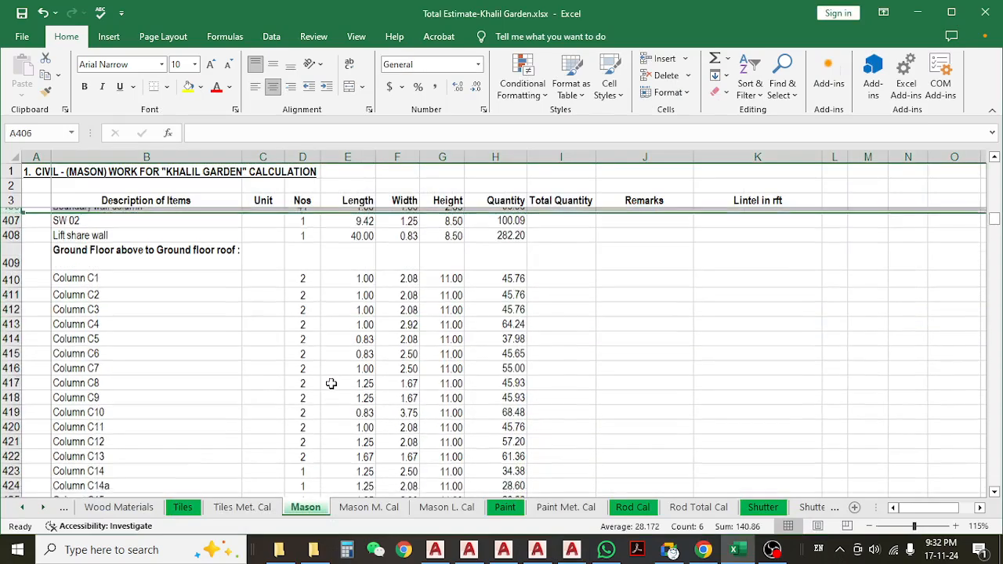
- Review the boundary wall column entries in the Mason sheet, comparing the number of columns below and above ground-floor level
scroll(344, 384, "down", 3)
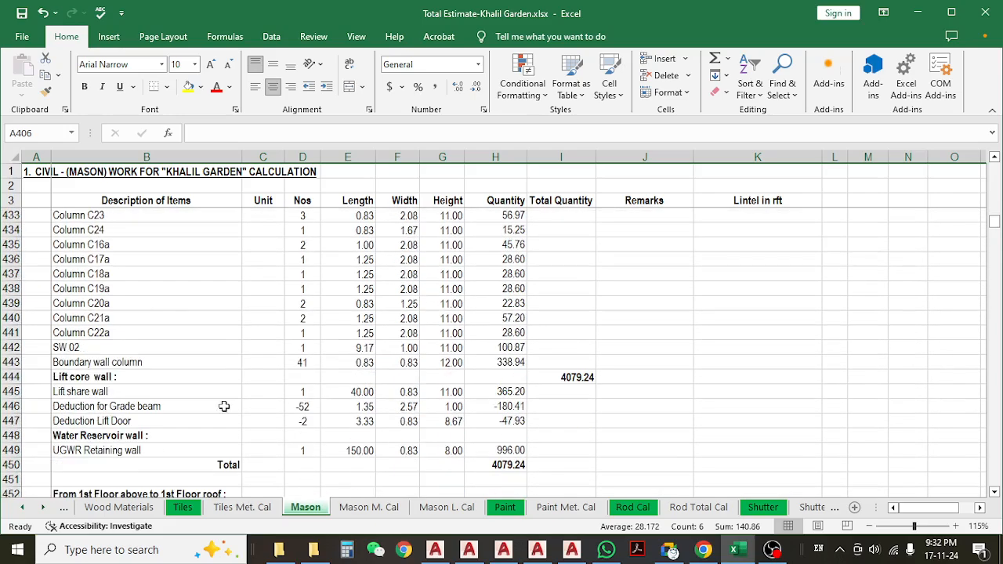
left_click(294, 404)
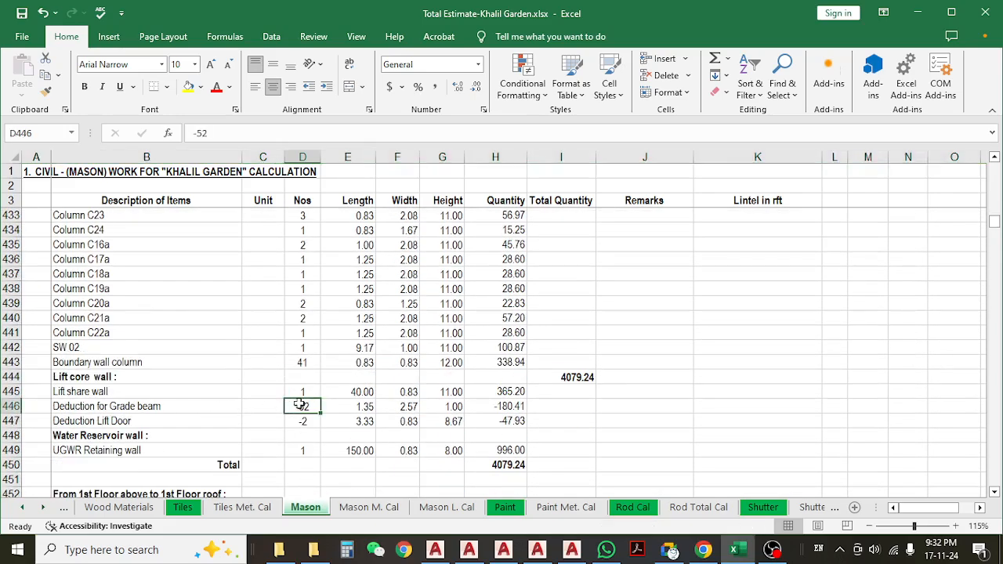
scroll(354, 409, "up", 11)
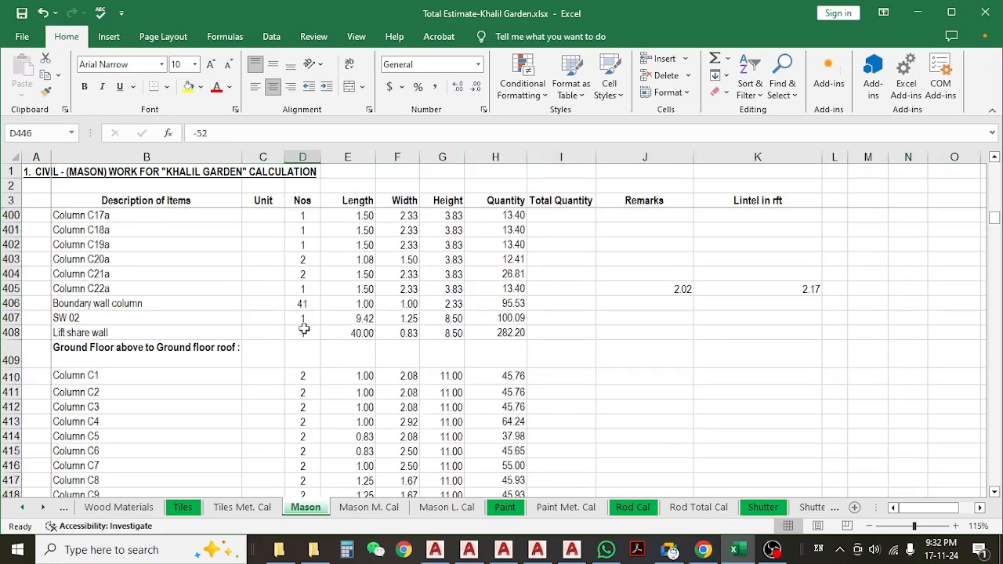
left_click(298, 304)
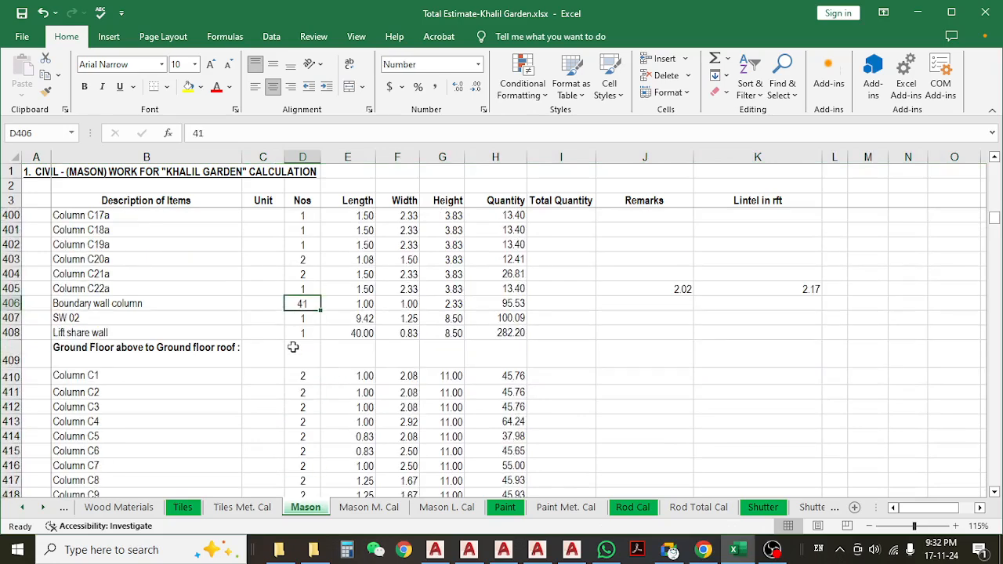
scroll(292, 347, "down", 11)
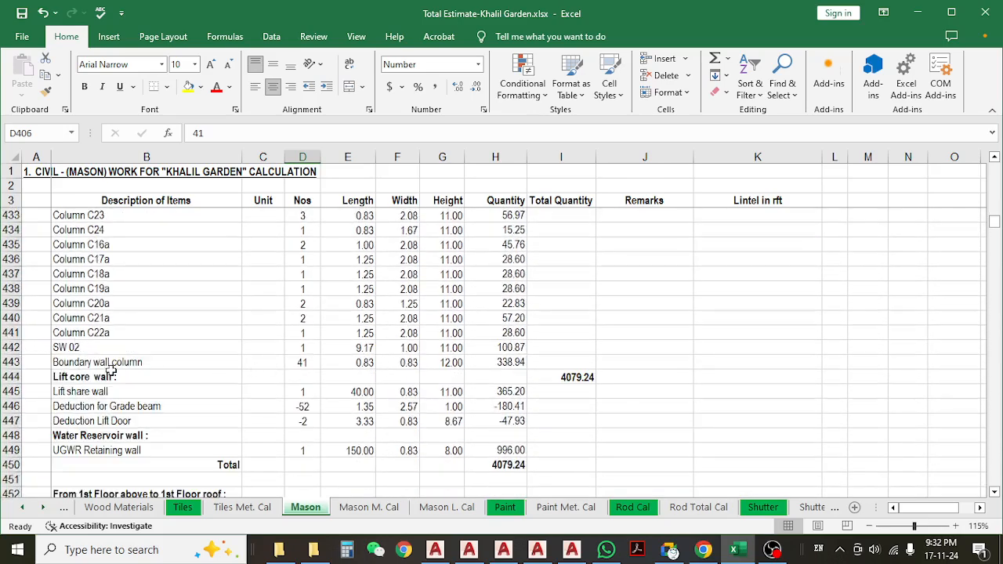
left_click(2, 347)
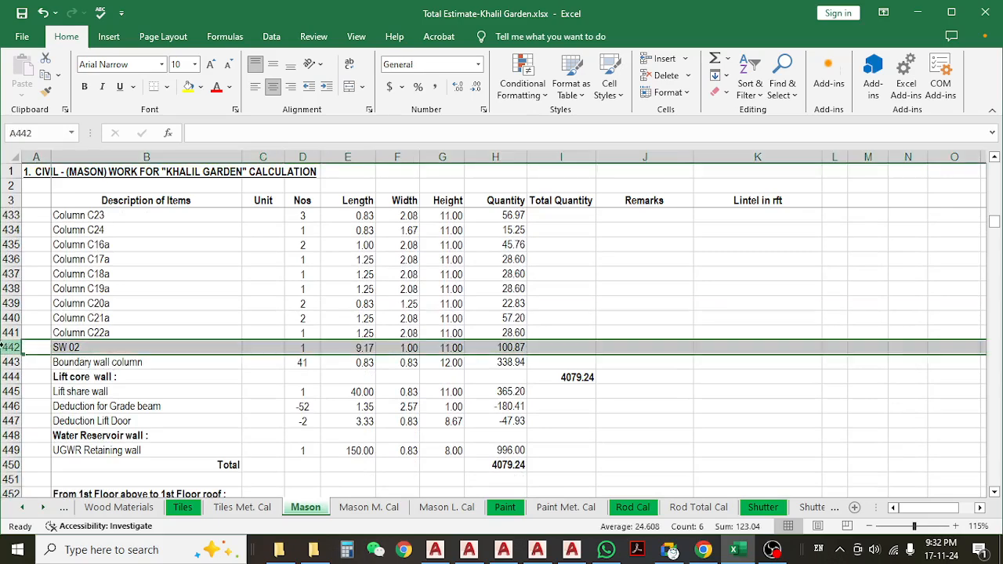
left_click(9, 362)
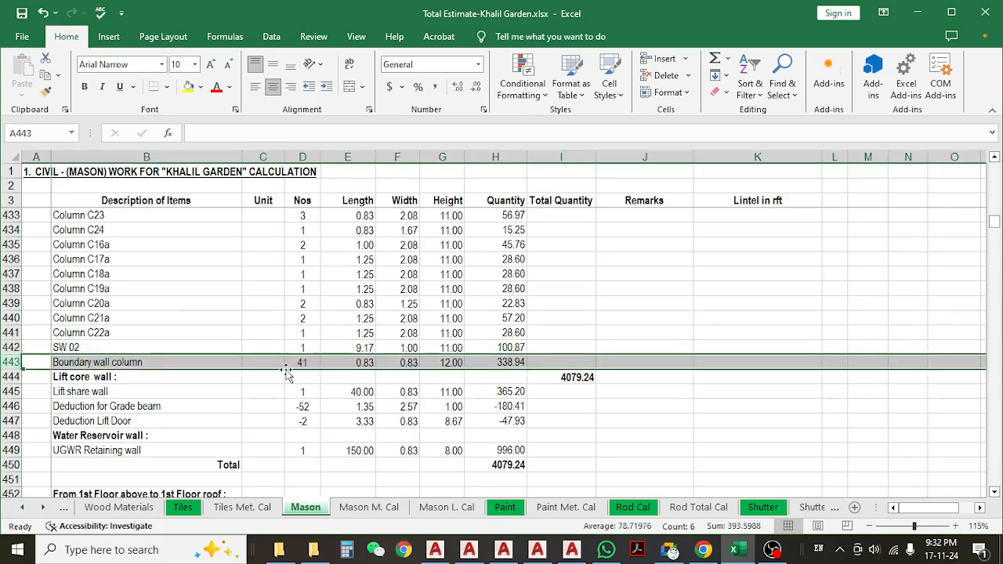
left_click(349, 360)
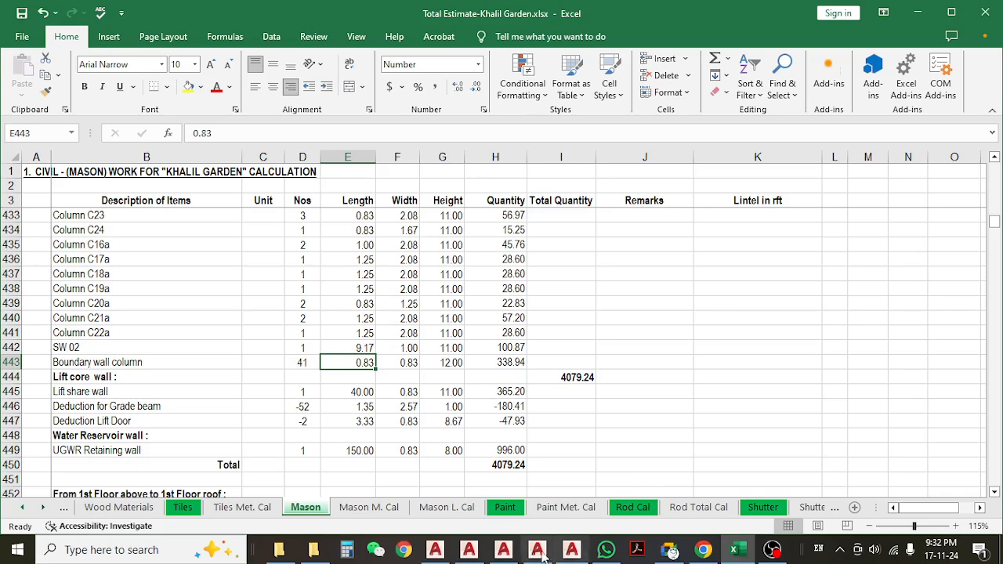
- Switch to AutoCAD's LINTEL, FALS SLAB & BOUNDARY WALL drawing and examine the below-grade and typical column section sizes
left_click(472, 550)
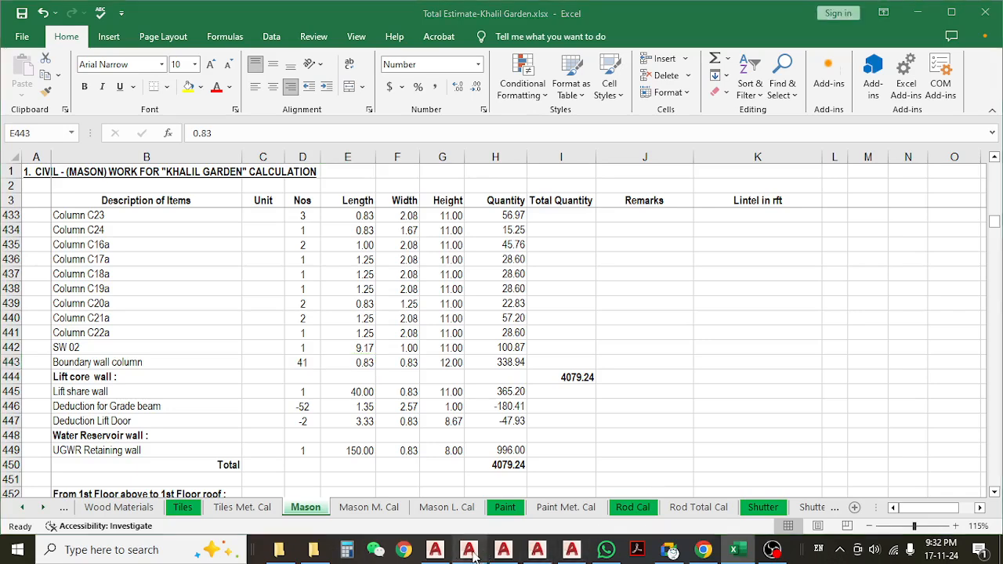
left_click(513, 552)
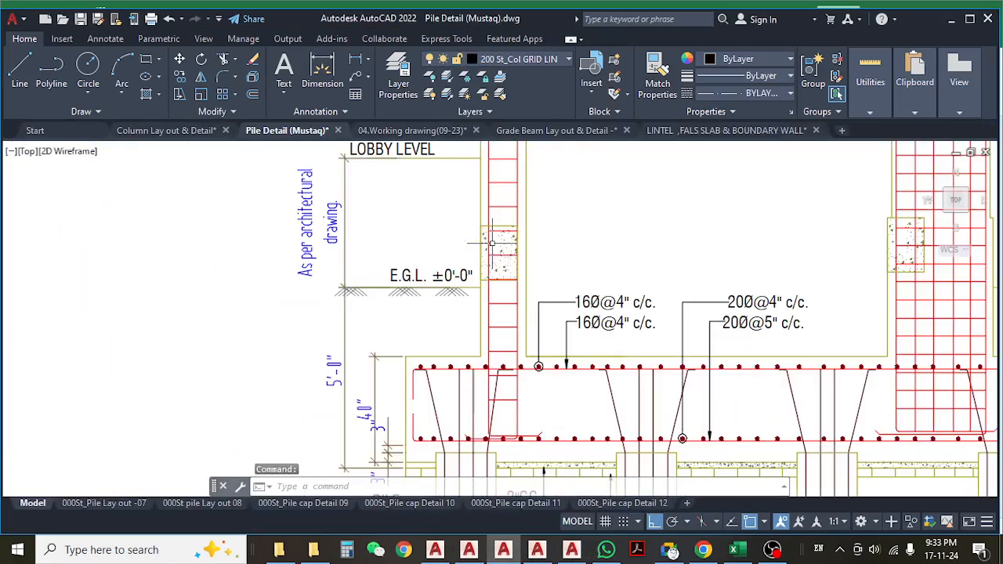
left_click(689, 130)
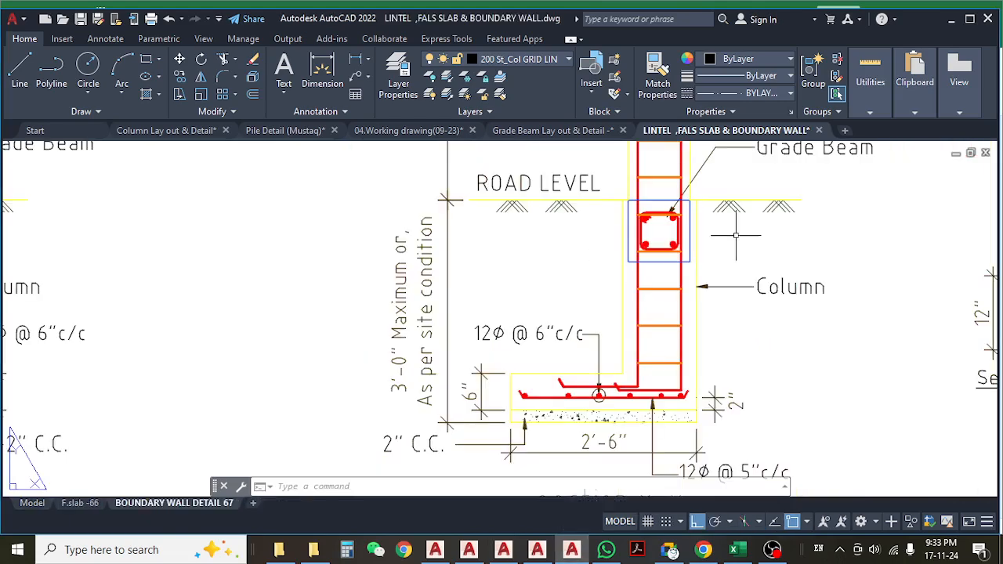
mouse_move(621, 234)
middle_mouse_down()
mouse_move(554, 271)
mouse_move(469, 295)
middle_mouse_up()
scroll(469, 295, "down", 4)
scroll(660, 315, "up", 4)
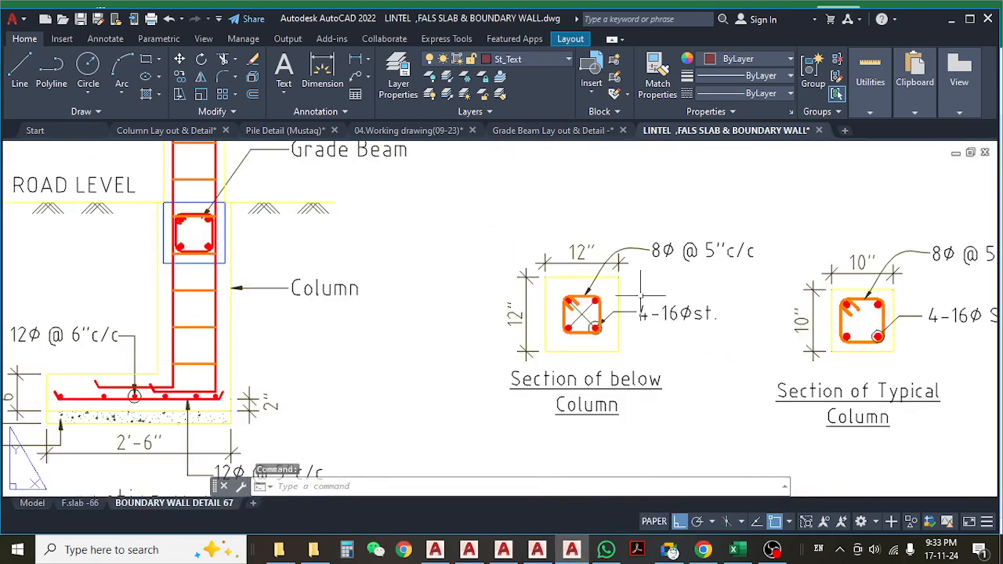
mouse_move(616, 220)
middle_mouse_down()
mouse_move(558, 326)
mouse_move(560, 358)
middle_mouse_up()
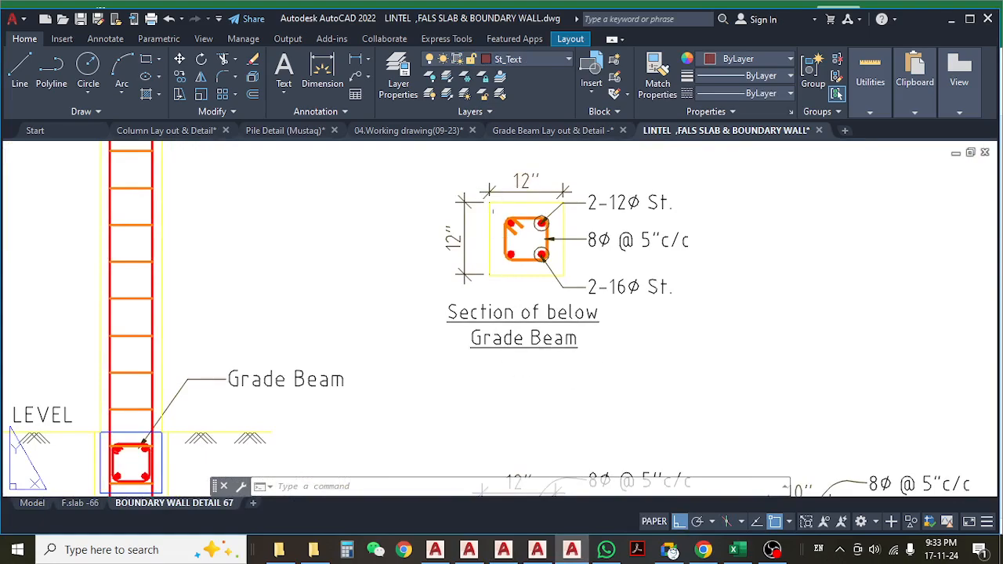
scroll(553, 349, "down", 4)
scroll(438, 282, "up", 2)
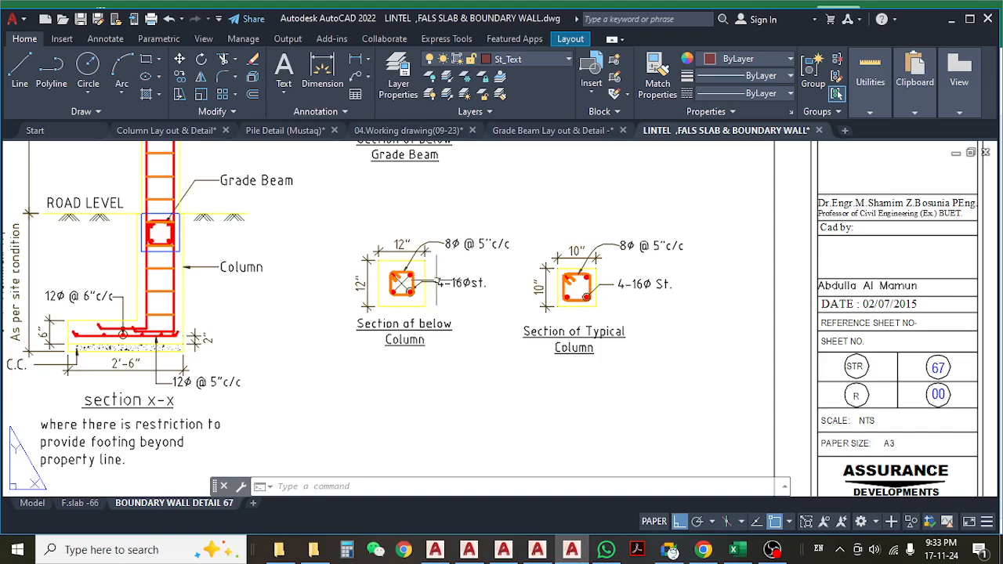
middle_click_drag(480, 322, 278, 334)
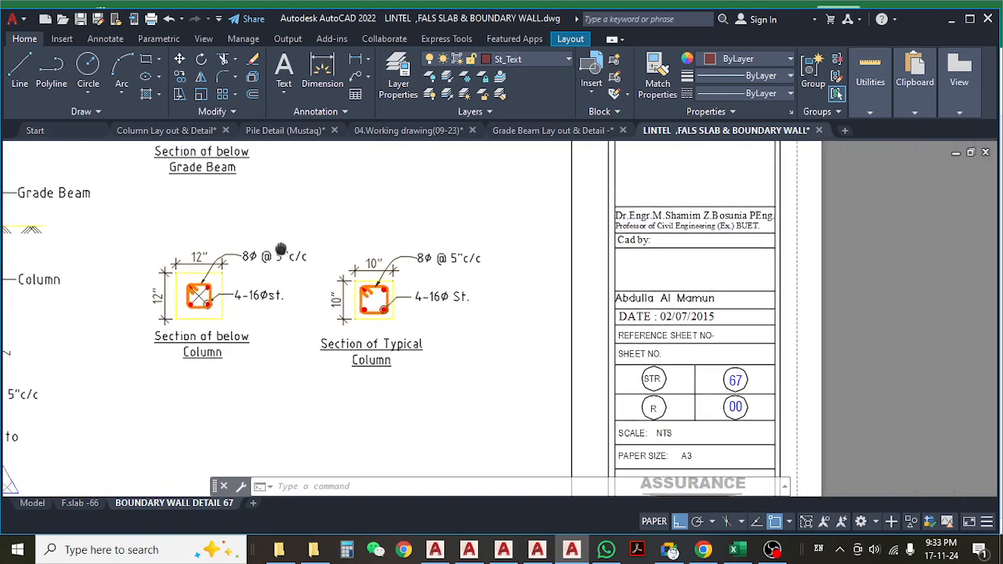
scroll(389, 291, "up", 2)
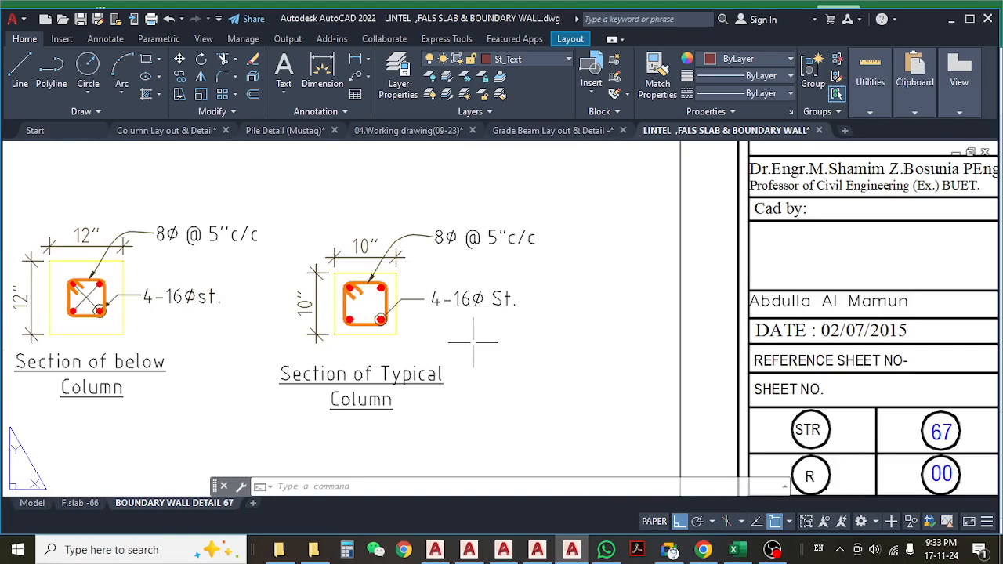
- Examine the boundary wall elevations for the column's maximum height above road level
scroll(473, 341, "down", 5)
middle_click_drag(416, 292, 459, 295)
scroll(355, 282, "up", 4)
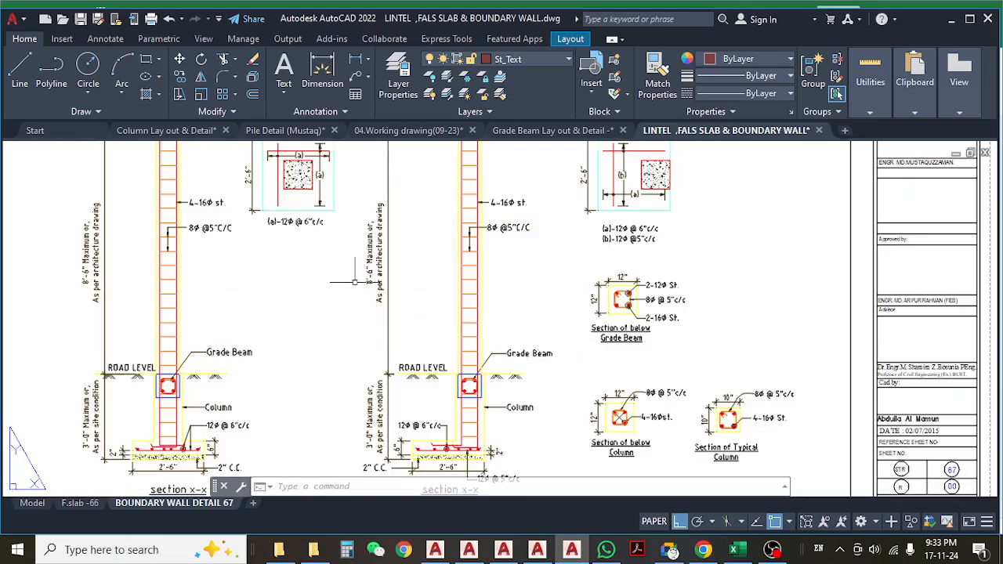
middle_click_drag(379, 251, 449, 263)
middle_click_drag(300, 256, 393, 246)
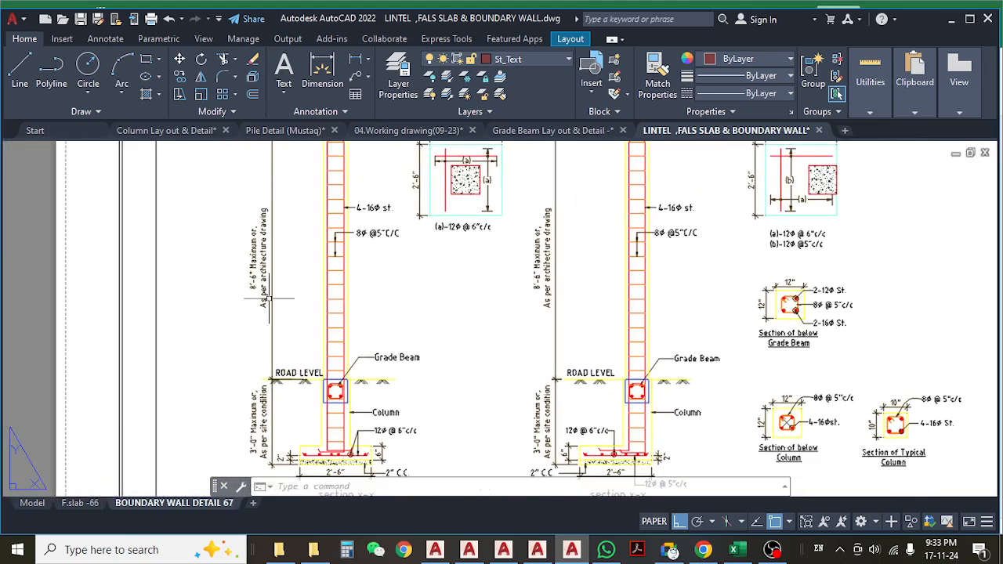
scroll(252, 269, "up", 6)
middle_click_drag(256, 254, 318, 292)
scroll(421, 290, "down", 2)
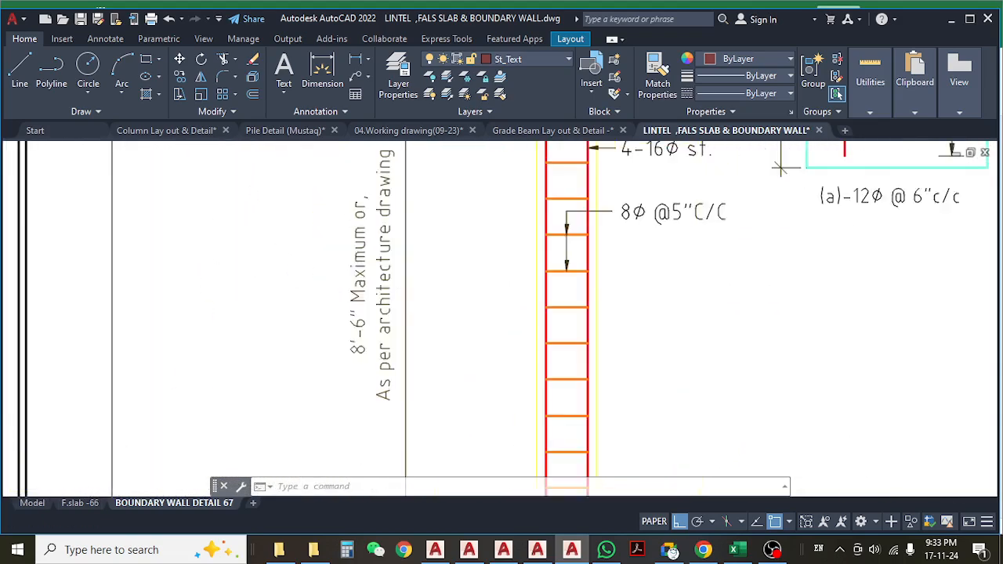
scroll(438, 328, "down", 5)
middle_click_drag(438, 329, 288, 322)
scroll(534, 293, "up", 6)
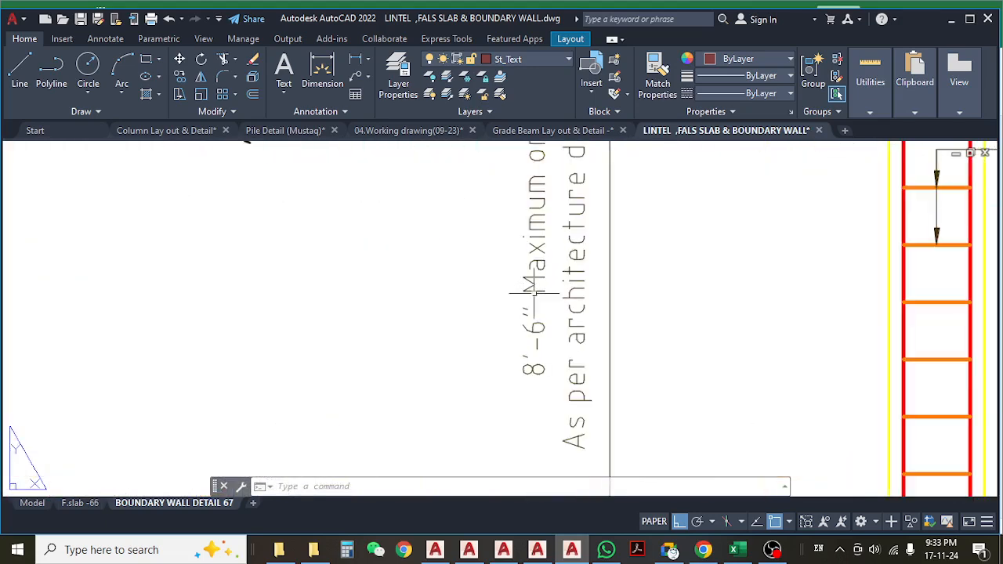
- Return to Excel and set the boundary wall column's height in the ground-floor-above section to 8.5
left_click(733, 550)
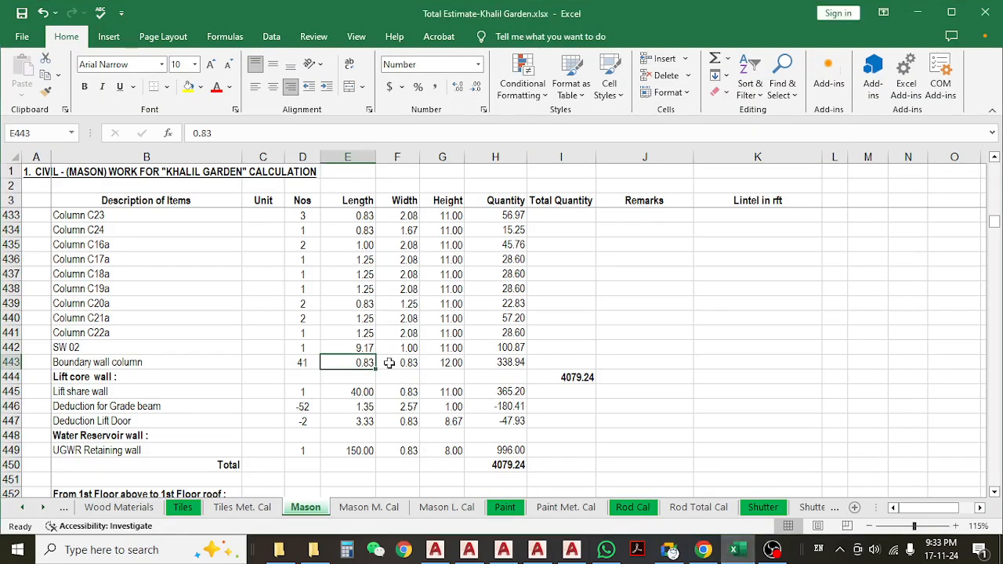
left_click(454, 358)
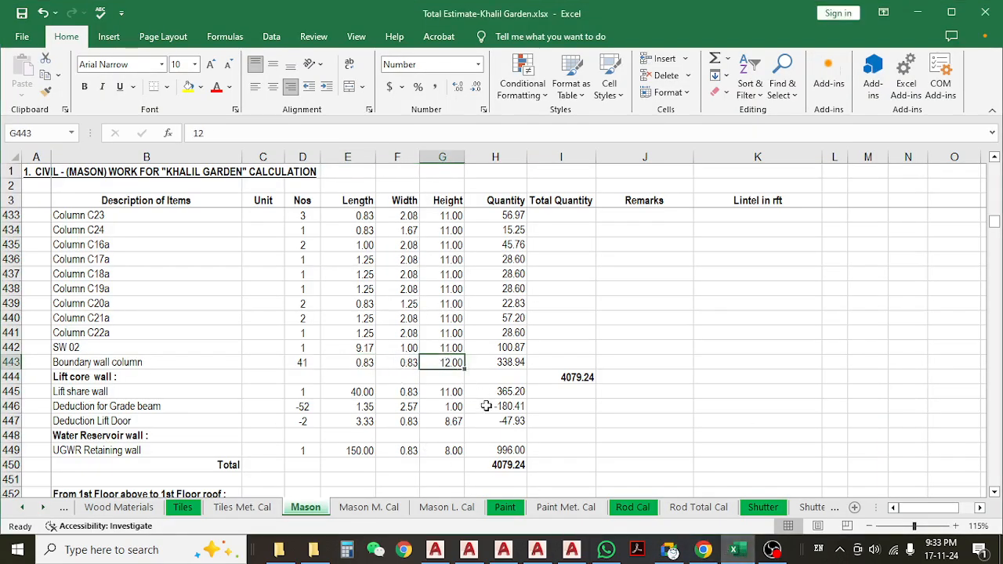
type("8.5")
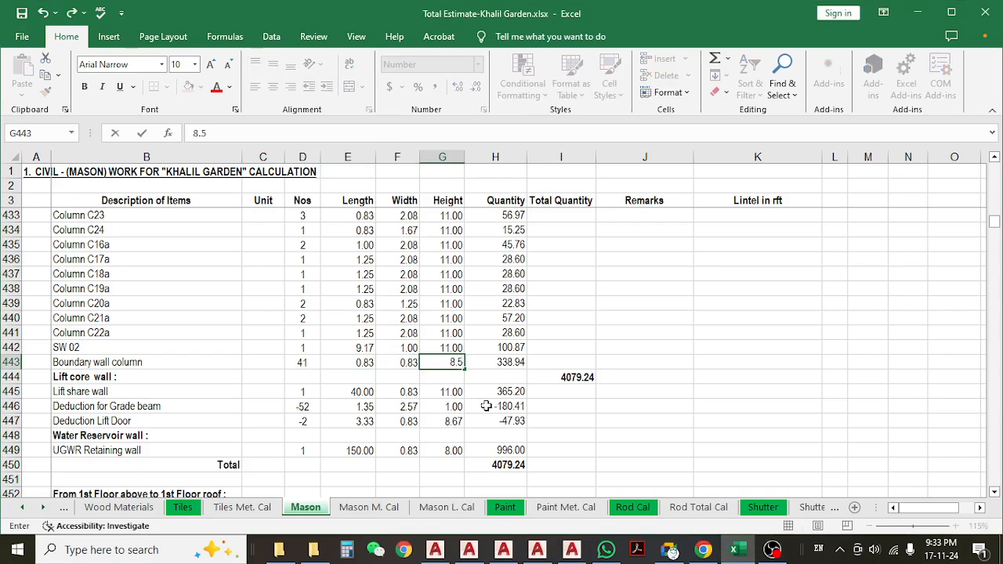
key("Return")
left_click(453, 359)
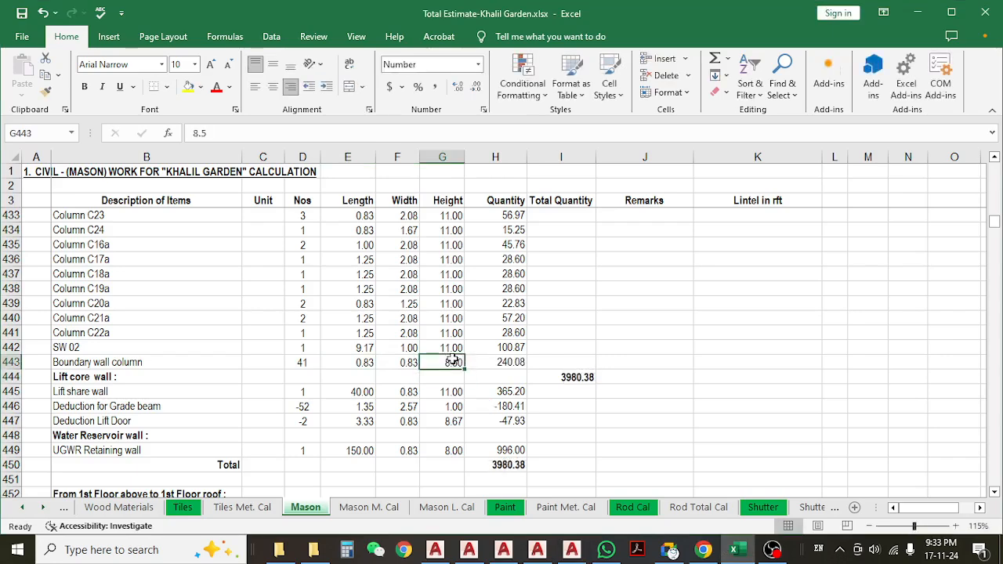
scroll(495, 377, "up", 9)
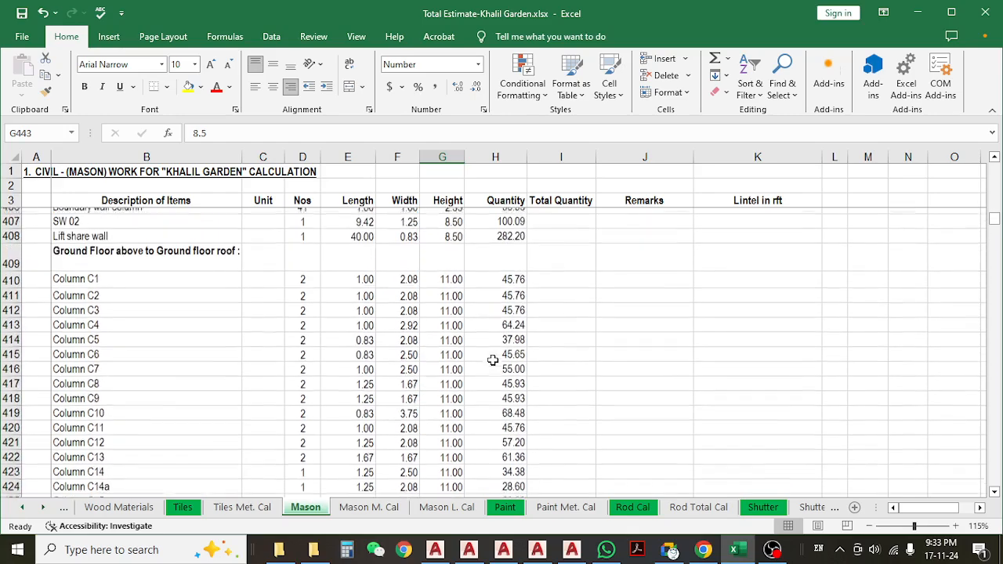
scroll(442, 347, "up", 15)
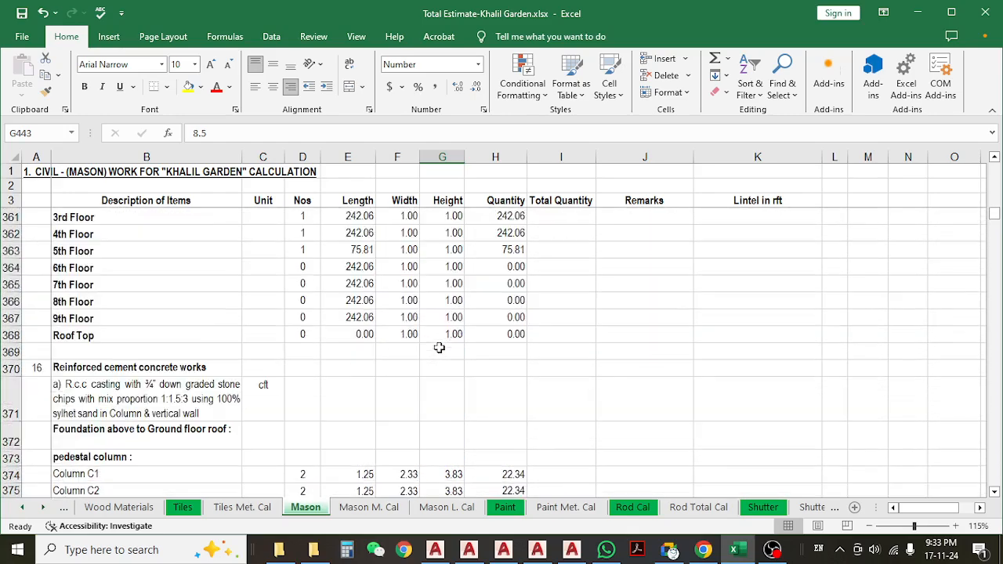
scroll(440, 348, "down", 3)
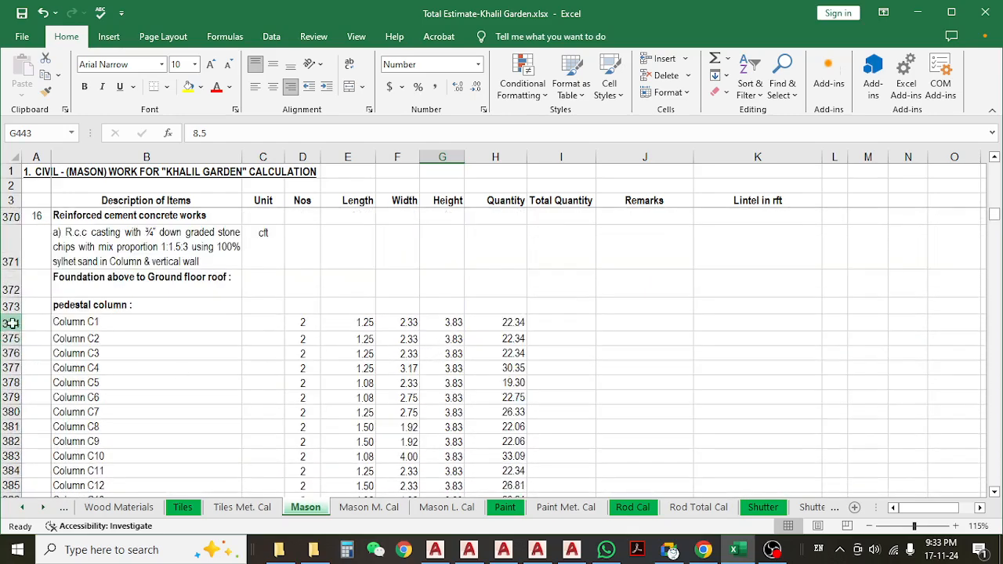
left_click_drag(12, 322, 12, 361)
key("ctrl+c")
scroll(13, 403, "down", 2)
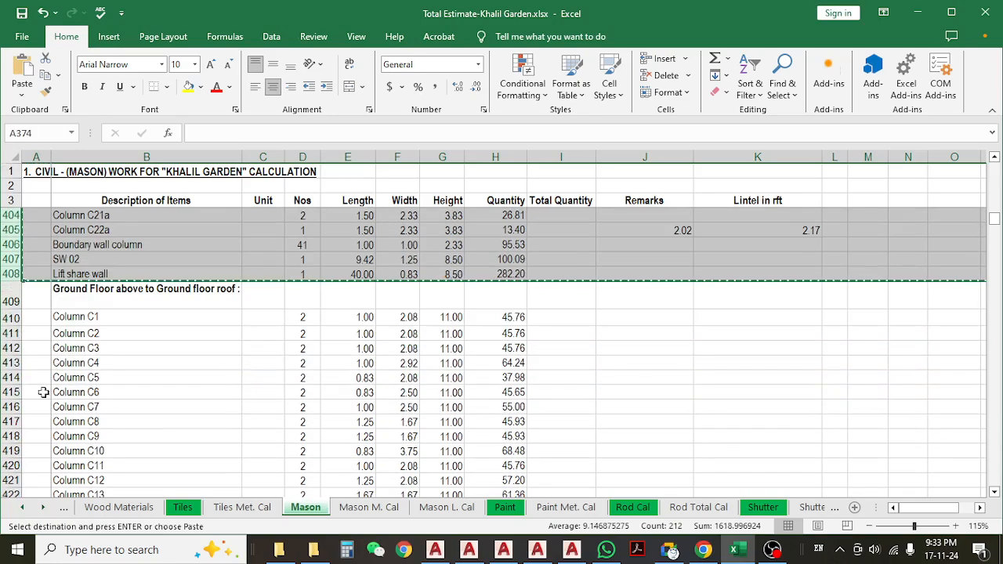
left_click(9, 333)
key("Escape")
- Go back to the pedestal column rows, and examine the matching up-to-grade-beam and ground-to-1st-floor column sizes in AutoCAD's Column Lay out & Detail drawing
scroll(353, 342, "up", 4)
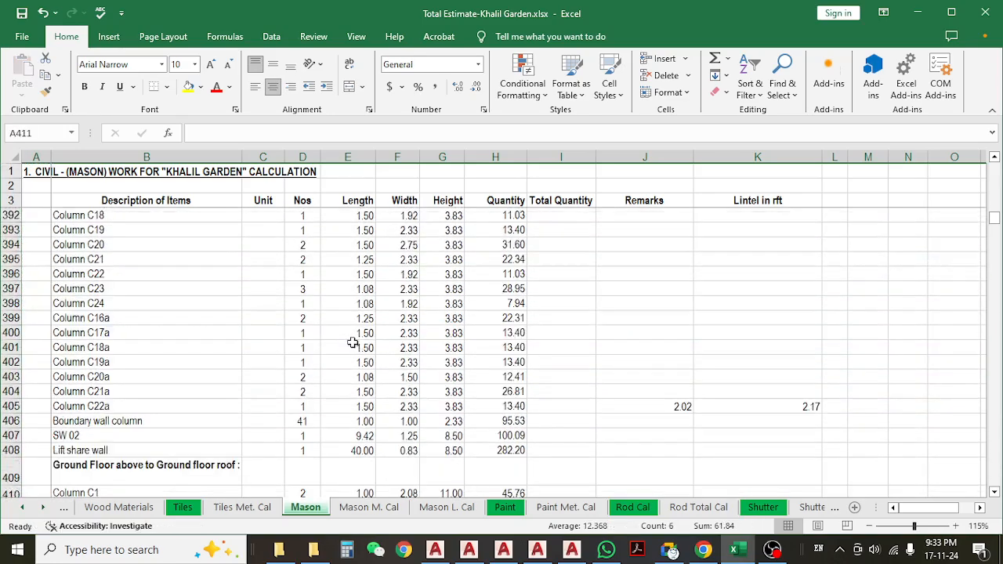
scroll(353, 343, "up", 8)
left_click(355, 340)
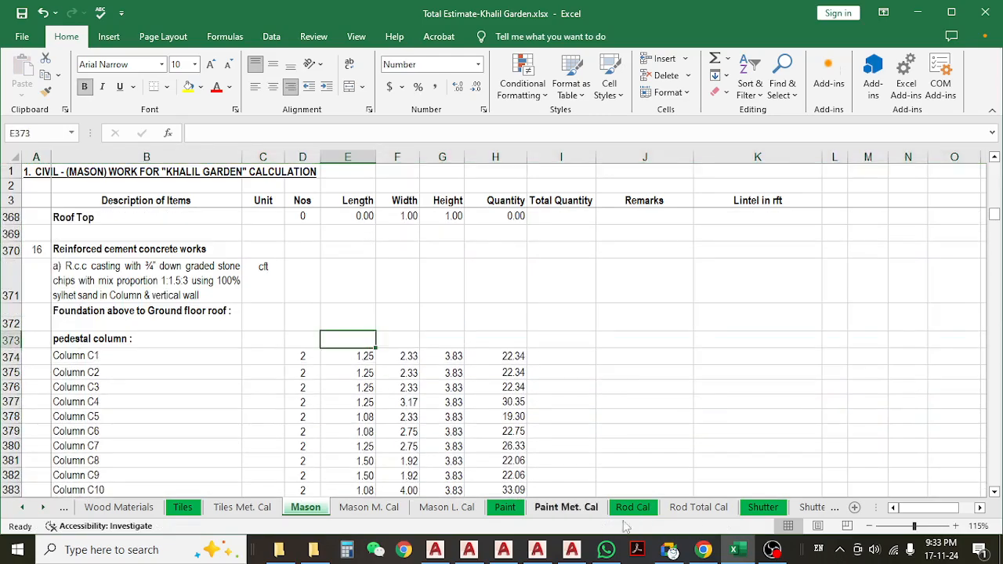
left_click(435, 549)
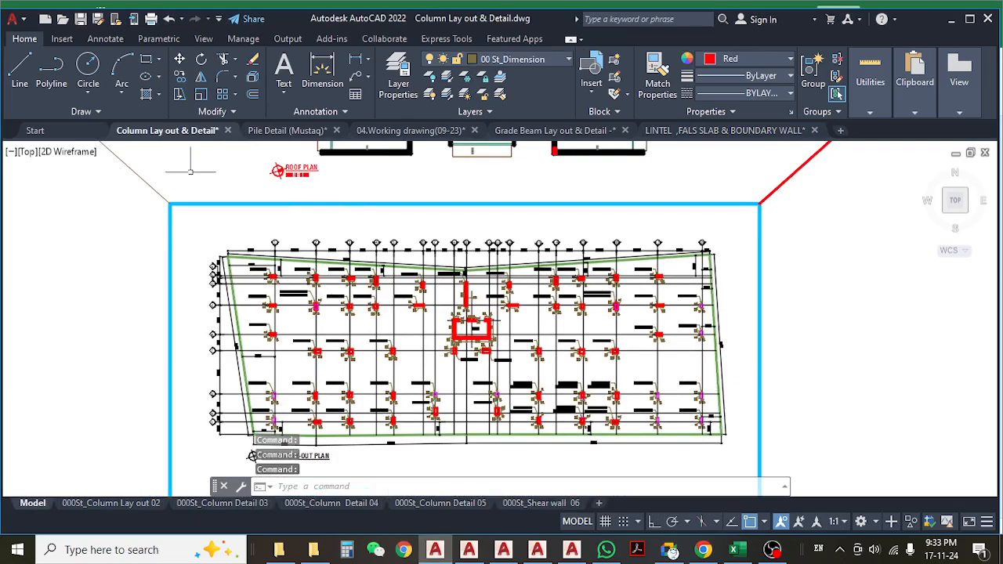
scroll(320, 197, "down", 8)
scroll(299, 192, "up", 8)
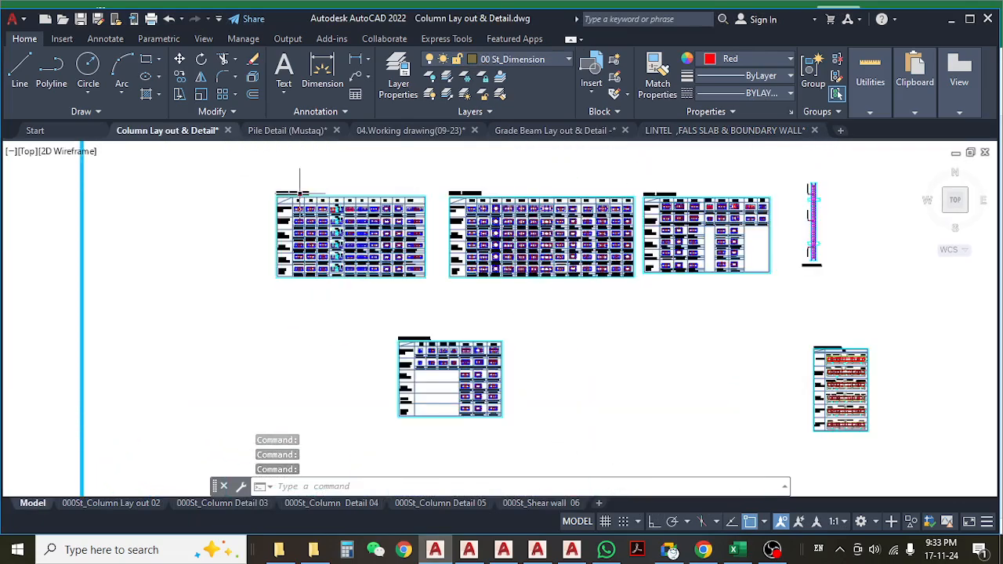
scroll(300, 192, "up", 6)
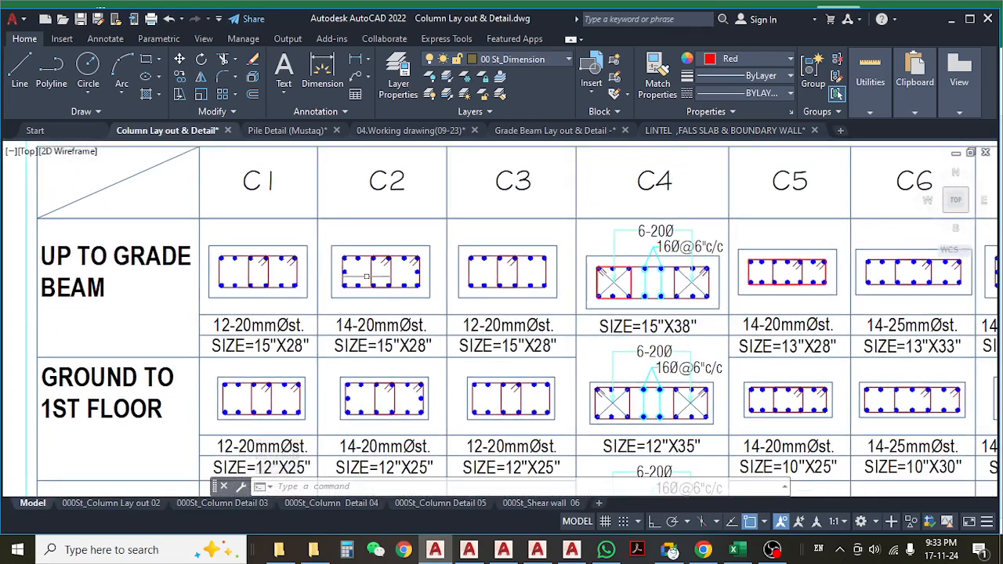
middle_click_drag(138, 329, 206, 257)
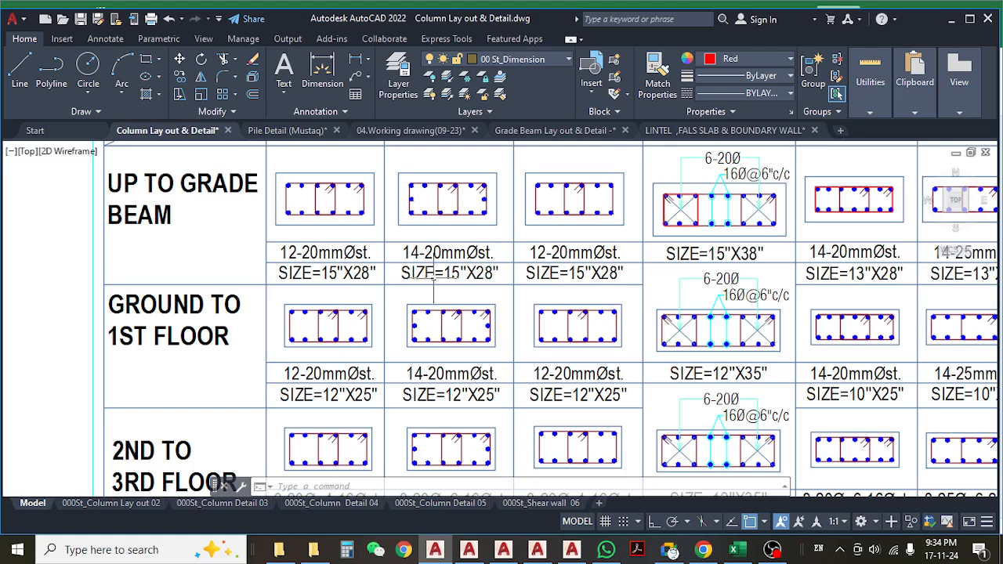
middle_click_drag(430, 272, 344, 262)
middle_click_drag(56, 302, 126, 284)
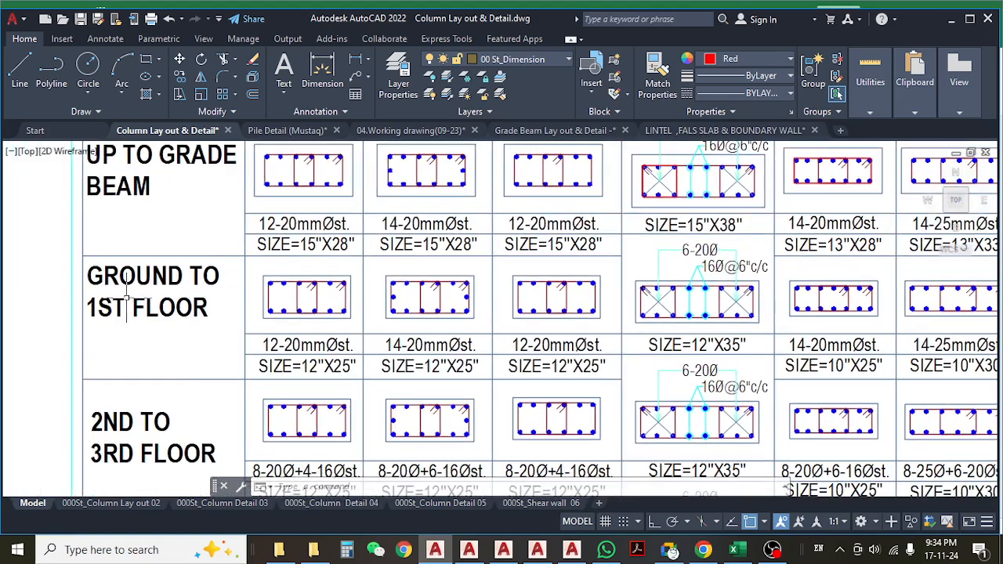
- Compare the up-to-grade-beam column sizes with the ground-to-1st-floor sizes for each column type in the column schedule
middle_click_drag(273, 373, 225, 370)
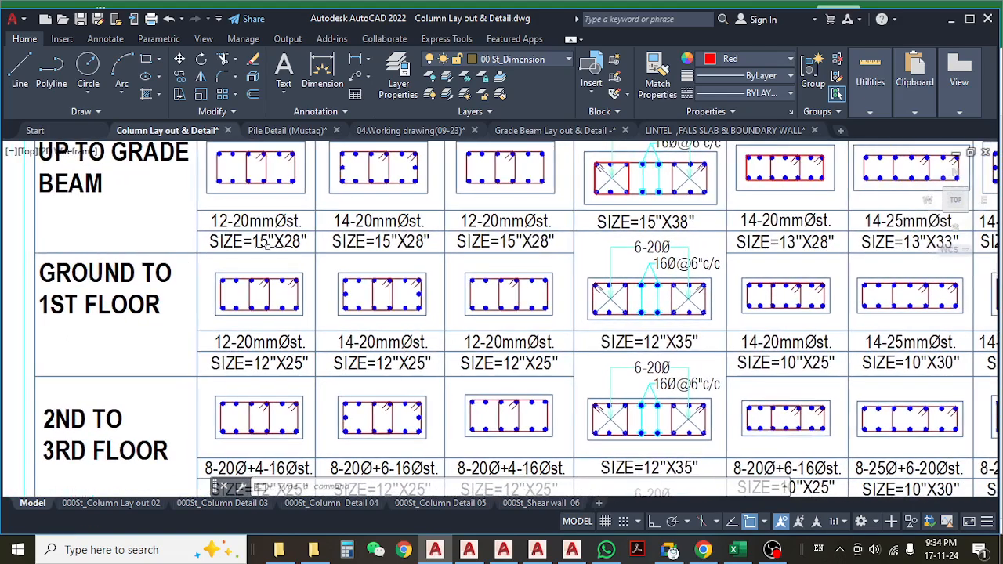
mouse_move(247, 223)
middle_mouse_down()
mouse_move(283, 244)
mouse_move(301, 335)
mouse_move(309, 232)
middle_mouse_up()
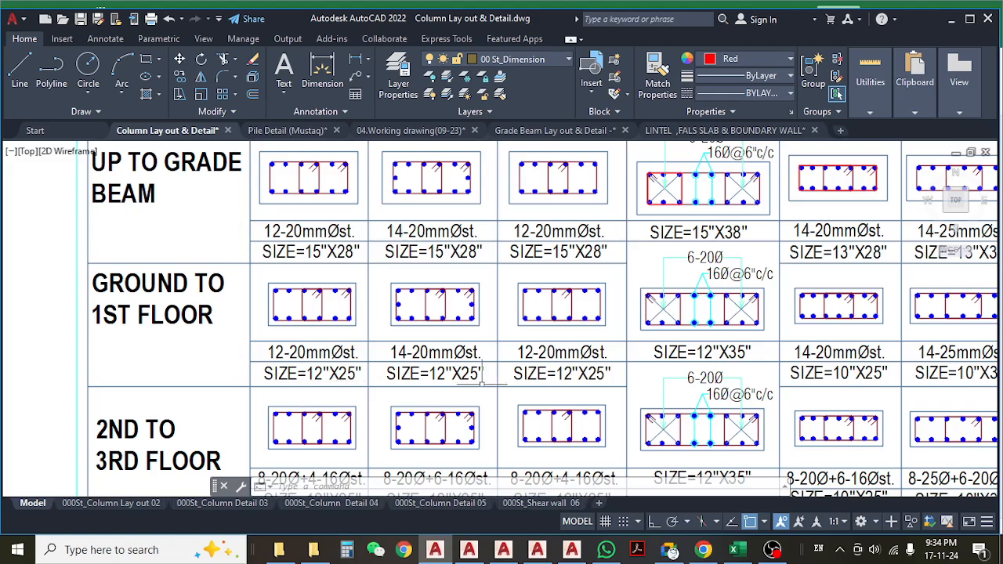
middle_click_drag(373, 315, 335, 373)
mouse_move(306, 281)
middle_mouse_down()
mouse_move(317, 346)
mouse_move(324, 229)
mouse_move(322, 269)
mouse_move(300, 291)
middle_mouse_up()
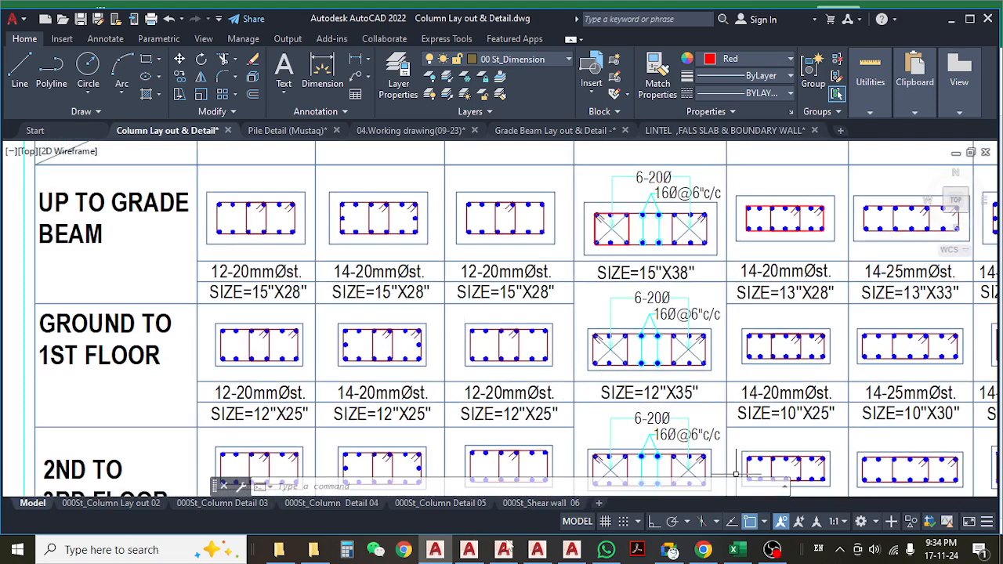
left_click(434, 550)
left_click(432, 549)
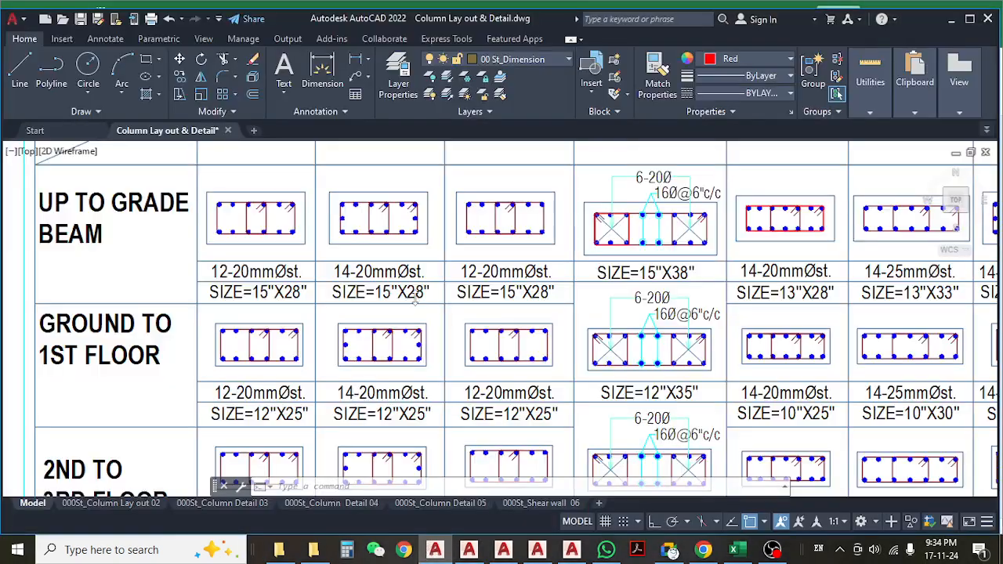
- Open the Pile Detail (Mustaq) drawing and examine where the column section narrows above the grade beam in the pile cap sections
left_click(290, 130)
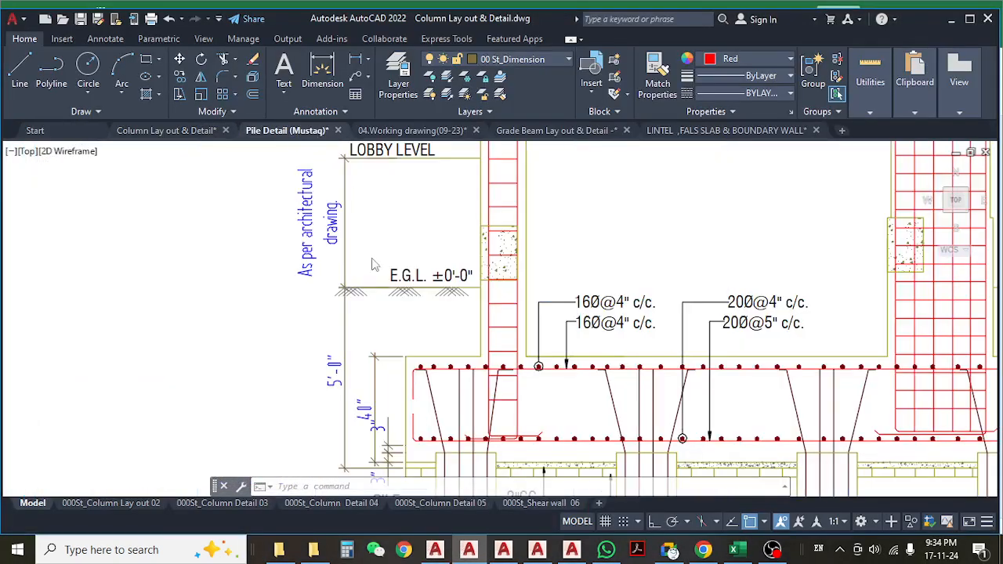
scroll(425, 259, "down", 8)
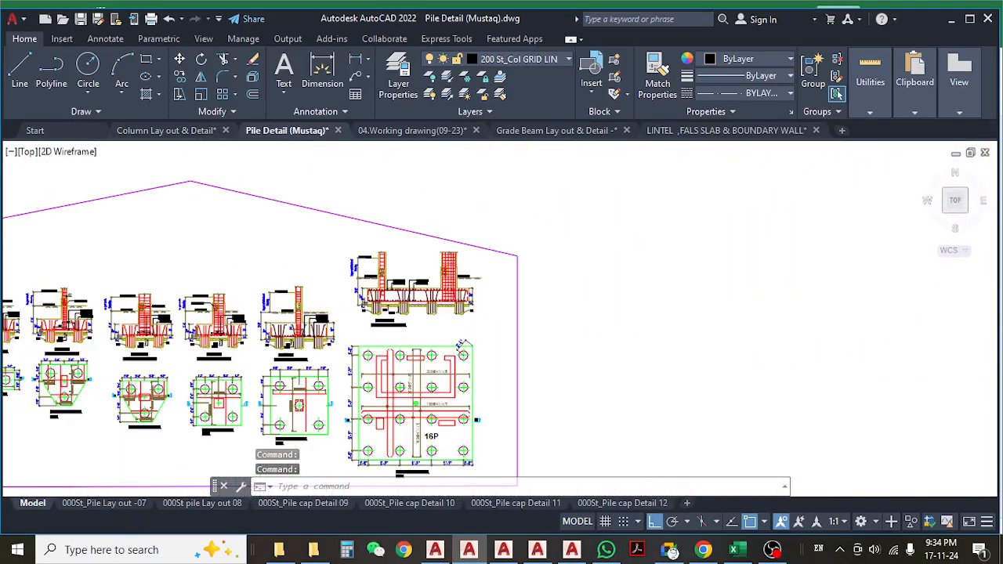
scroll(184, 325, "up", 6)
middle_click_drag(102, 297, 554, 340)
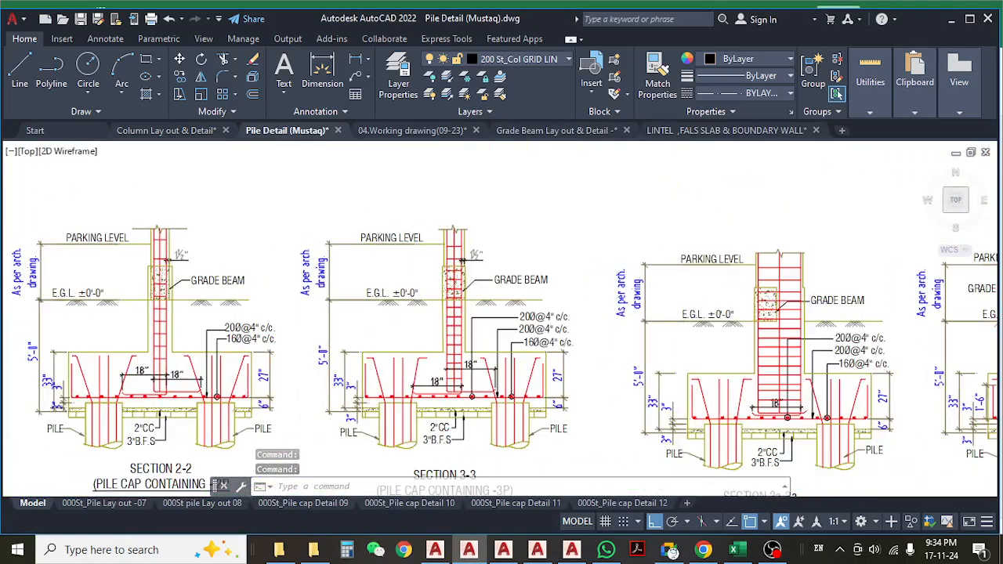
scroll(435, 269, "up", 6)
scroll(487, 273, "up", 4)
middle_click_drag(487, 271, 490, 322)
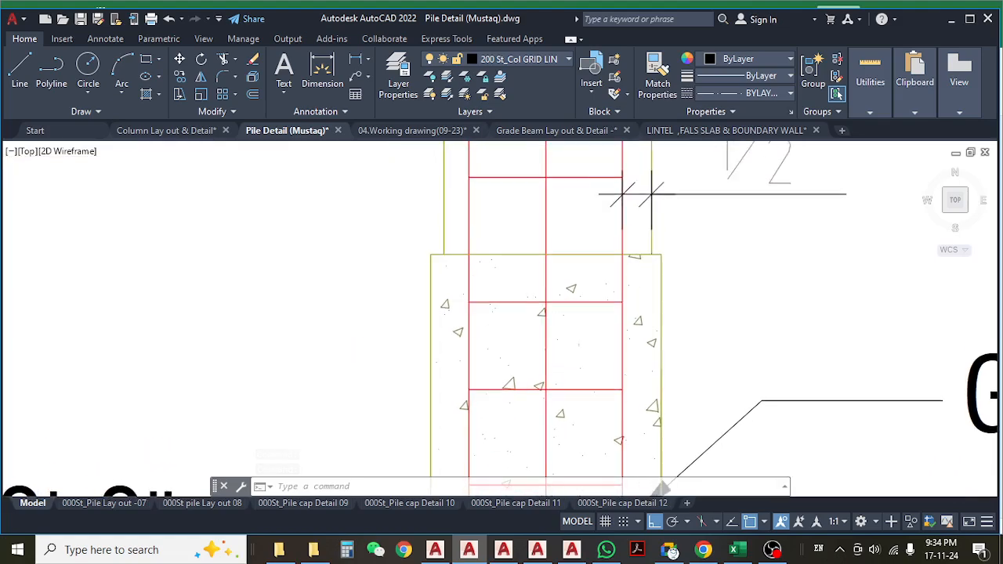
middle_click_drag(648, 261, 598, 384)
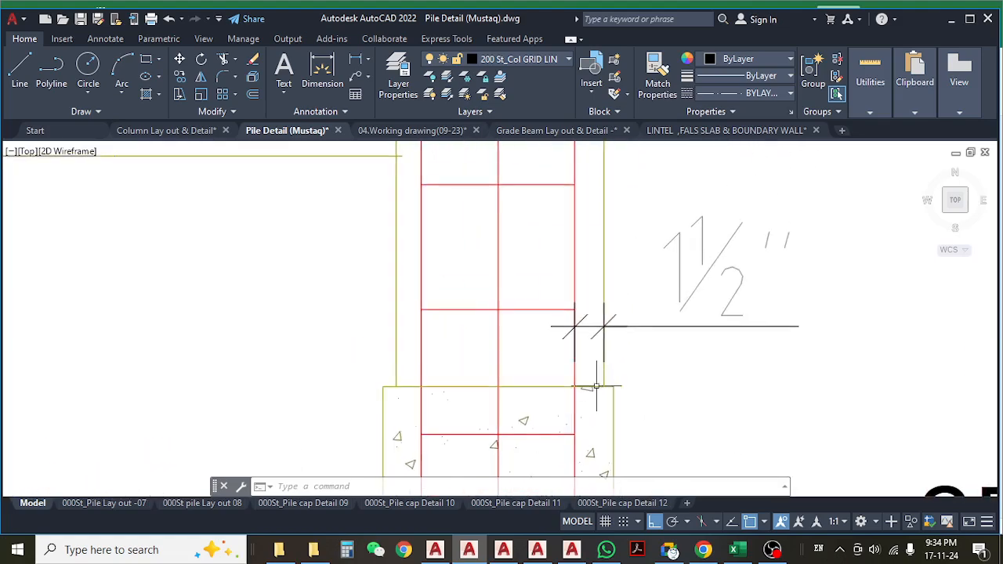
scroll(599, 383, "down", 4)
scroll(546, 296, "down", 6)
middle_click_drag(429, 347, 511, 332)
scroll(325, 318, "up", 6)
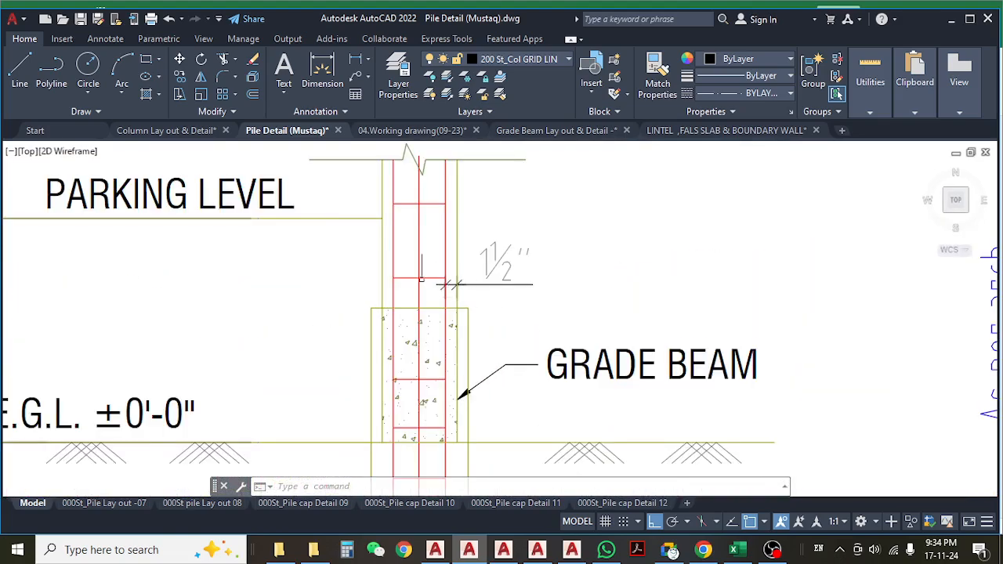
- Examine the 1½" column offset at grade beam level across the 1P, 2P and 3P pile cap sections
scroll(470, 268, "down", 6)
scroll(470, 269, "down", 3)
scroll(443, 259, "up", 9)
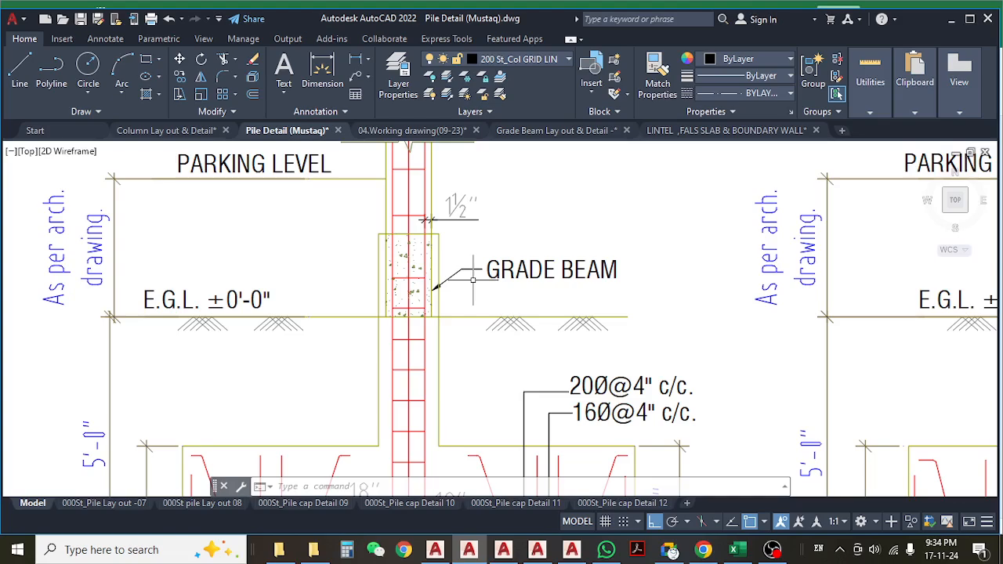
middle_click_drag(493, 264, 510, 290)
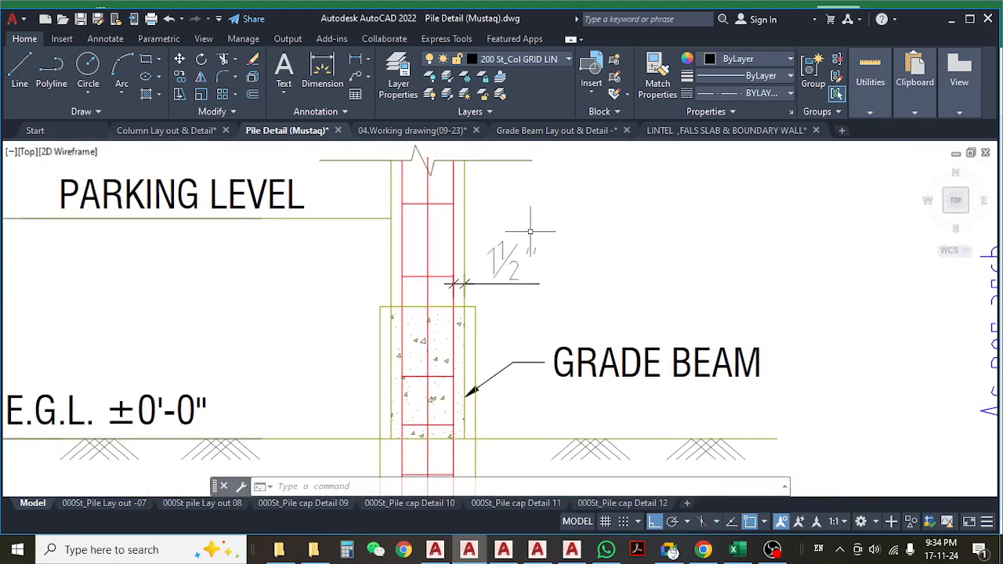
scroll(461, 284, "down", 6)
scroll(259, 304, "up", 10)
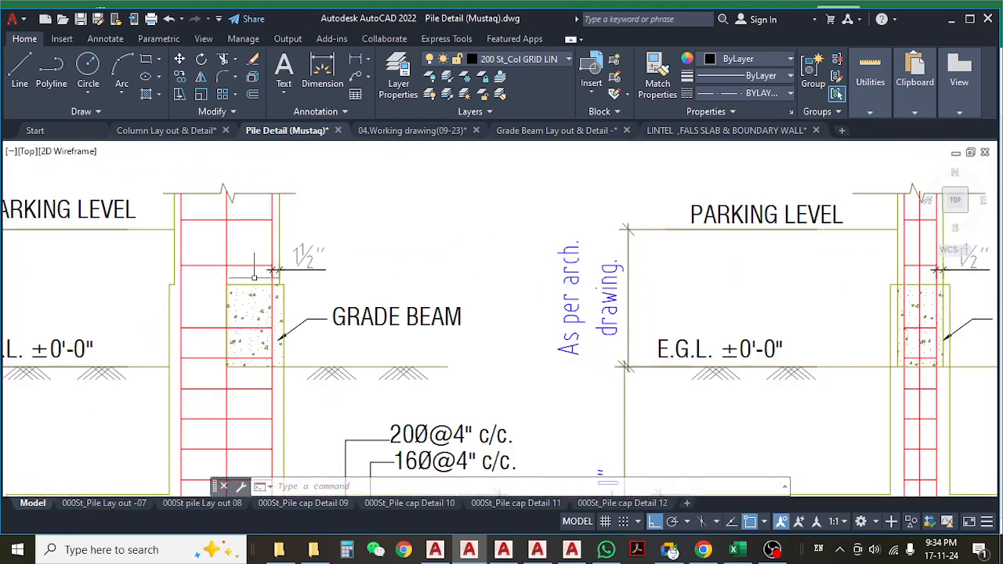
scroll(423, 270, "down", 7)
scroll(421, 265, "down", 2)
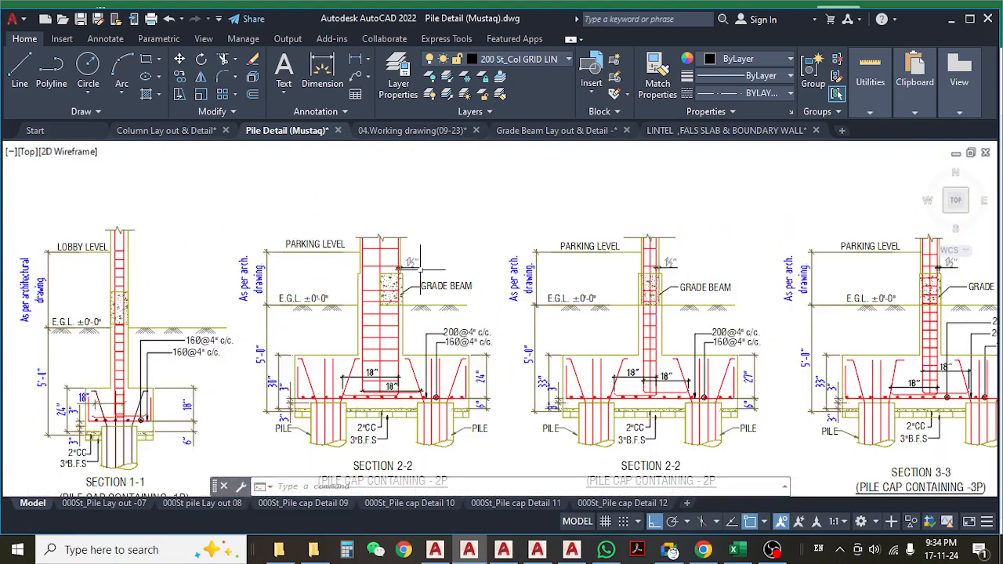
middle_click_drag(457, 399, 514, 348)
middle_click_drag(335, 399, 359, 333)
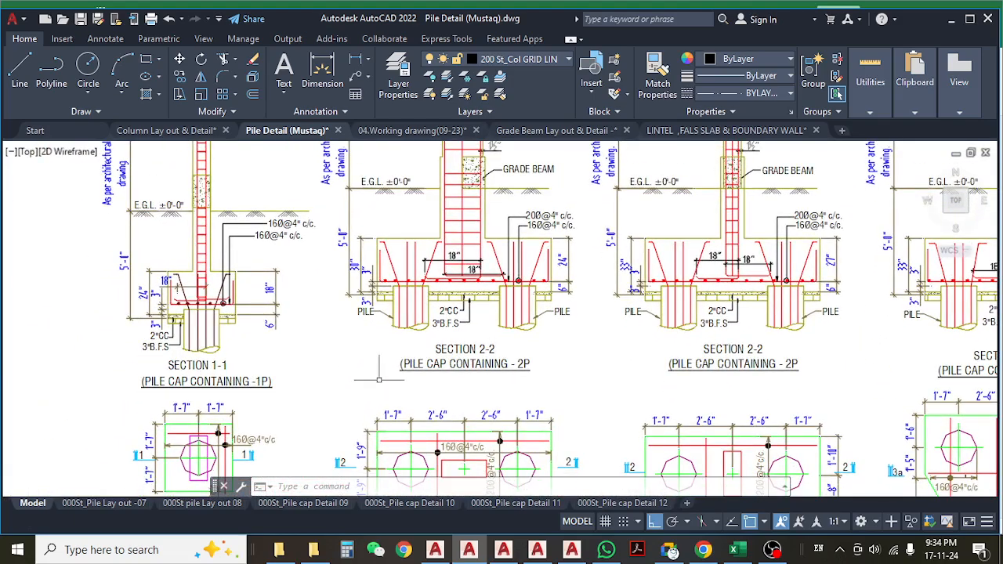
middle_click_drag(377, 384, 400, 415)
- Switch to Excel and compare the column lengths in the pedestal column rows with those in the ground-floor-above section
left_click(734, 549)
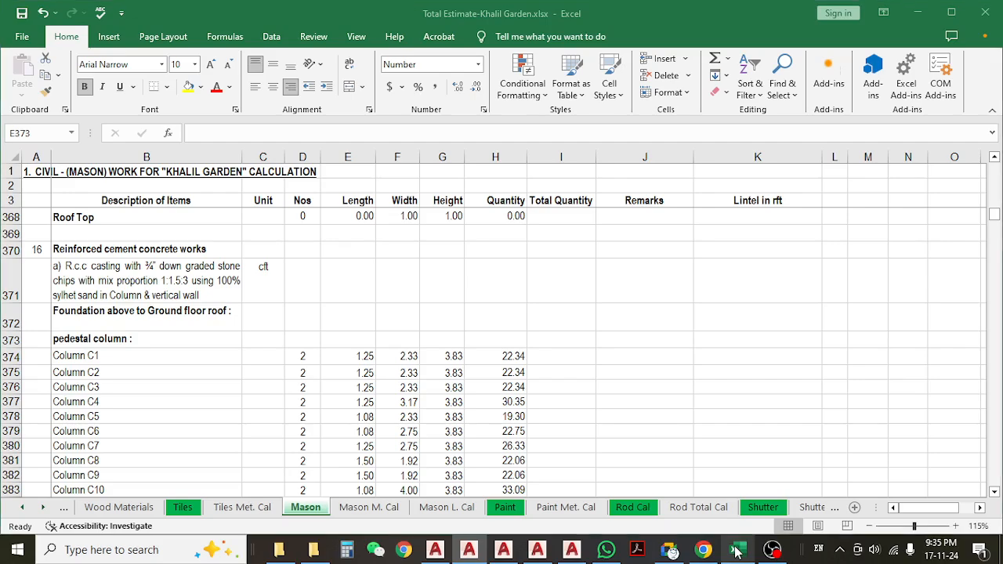
left_click(331, 373)
scroll(331, 372, "down", 13)
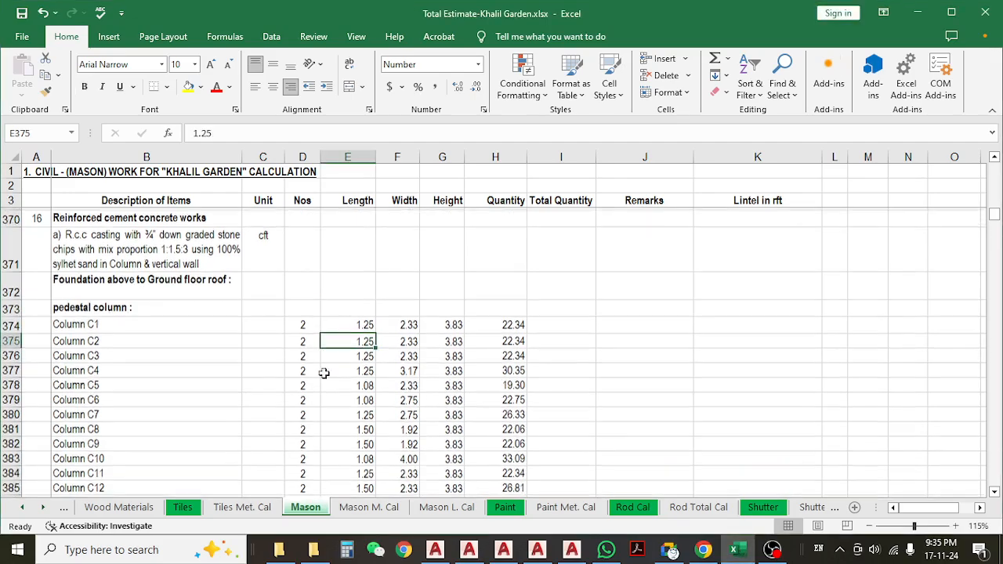
left_click(345, 272)
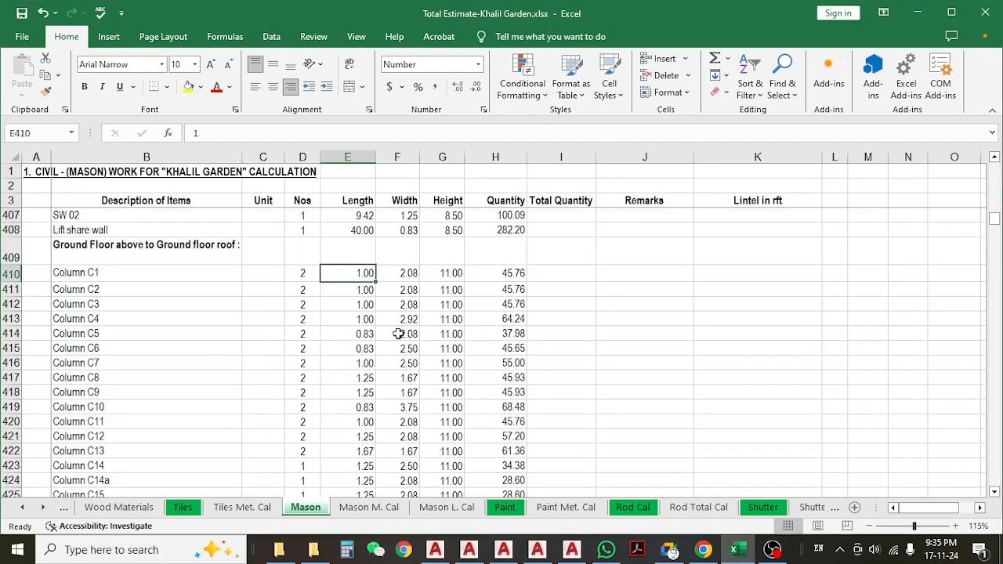
scroll(206, 327, "up", 1)
left_click(9, 318)
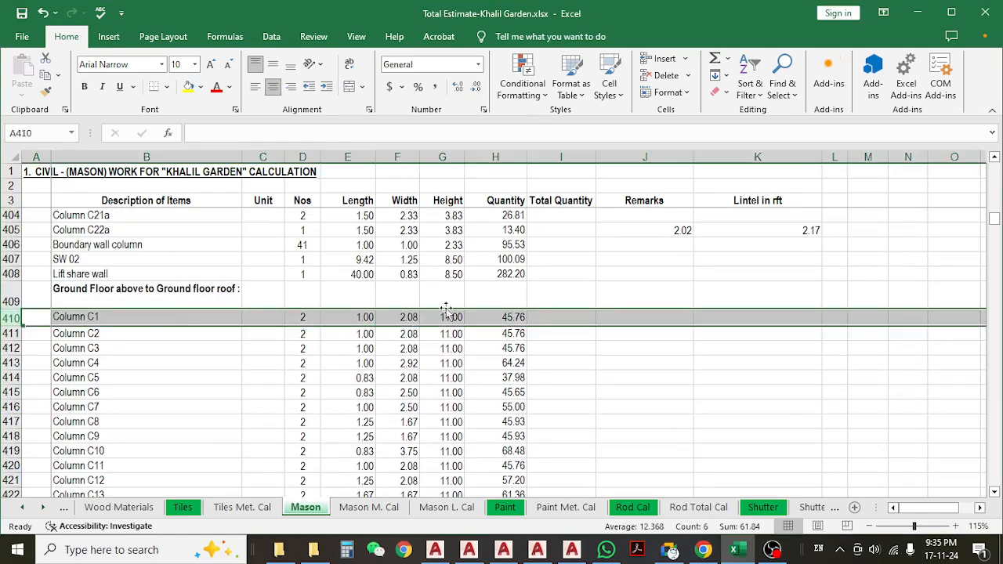
left_click(350, 321)
scroll(384, 317, "up", 10)
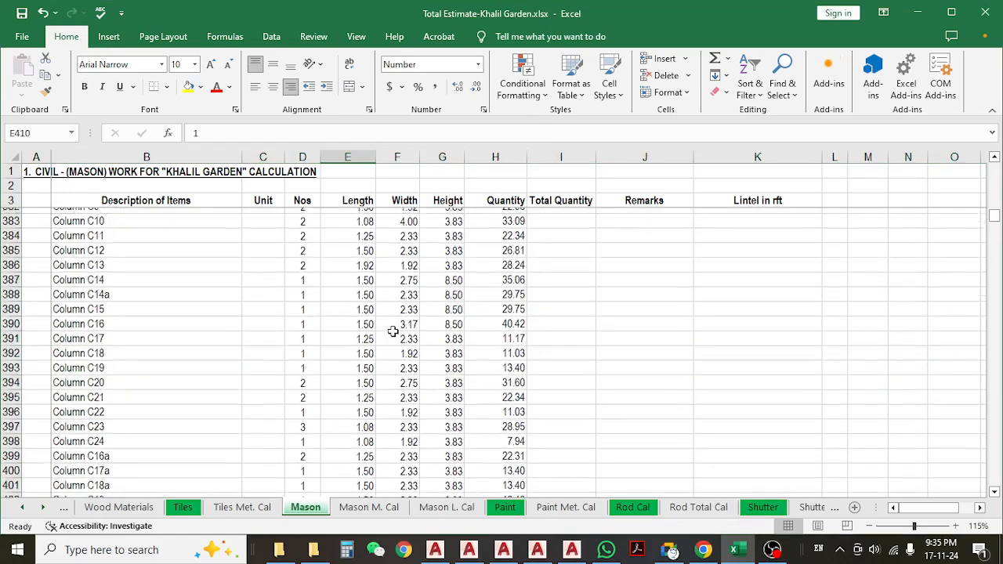
scroll(372, 322, "up", 4)
scroll(358, 403, "down", 8)
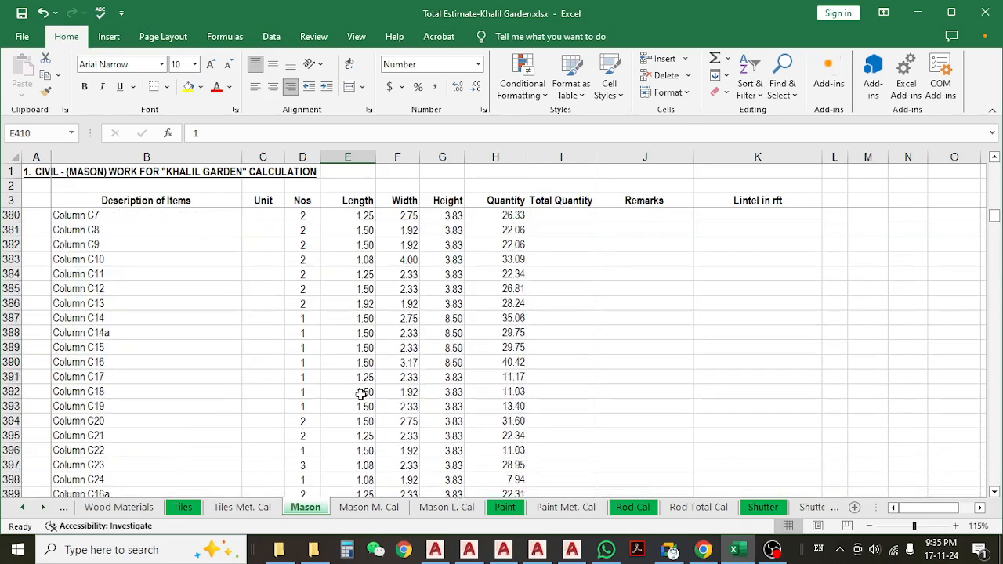
scroll(361, 395, "down", 4)
key("Down")
key("Down")
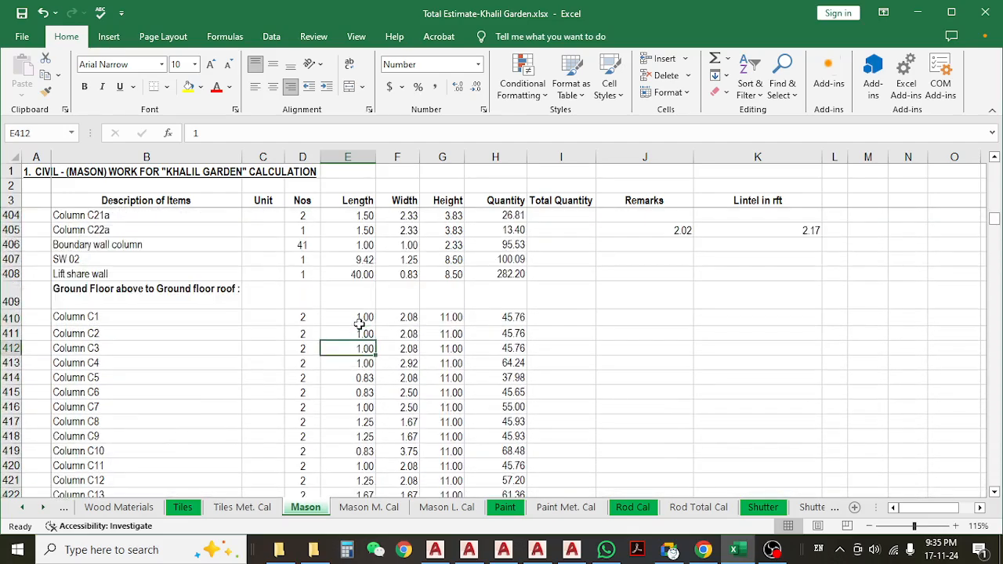
- Compare column C1's width in the ground-floor-above section with its width in the pedestal column rows
left_click(359, 324)
left_click(406, 318)
scroll(415, 319, "up", 12)
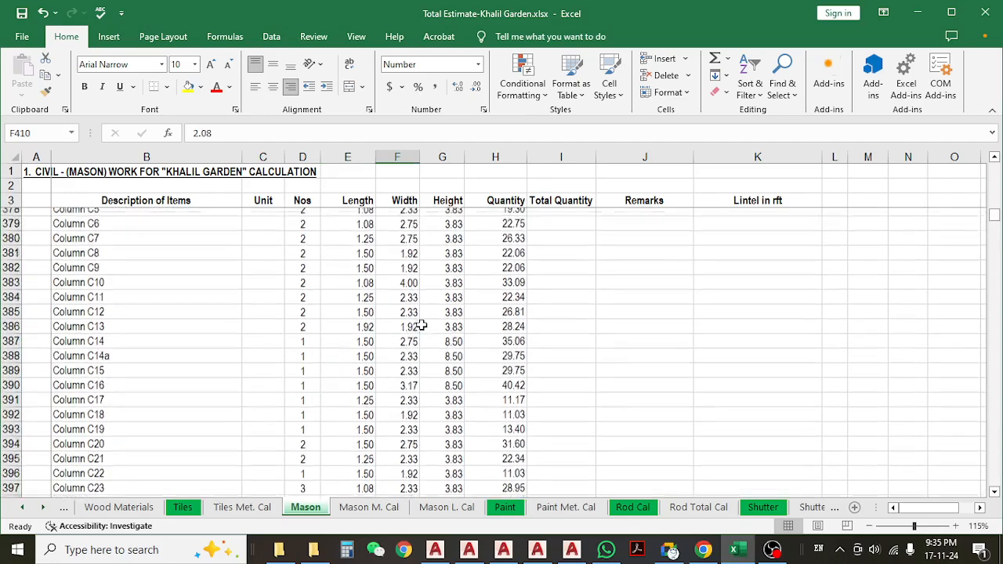
scroll(422, 315, "up", 1)
scroll(408, 368, "down", 2)
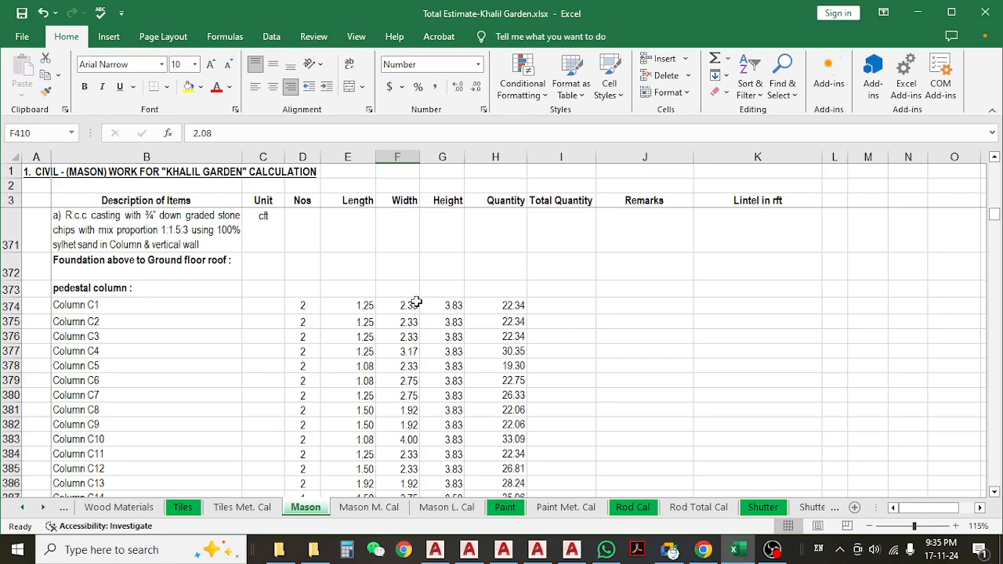
scroll(417, 313, "down", 9)
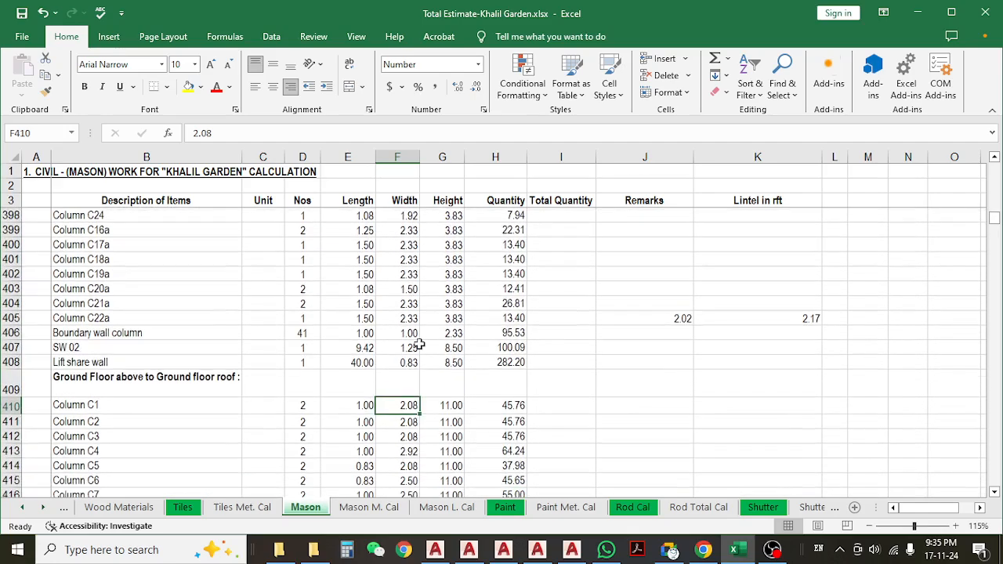
- Check column C1's ground-floor-above height, and examine the ground floor in Section AA of AutoCAD's 04.Working drawing(09-23)
left_click(446, 405)
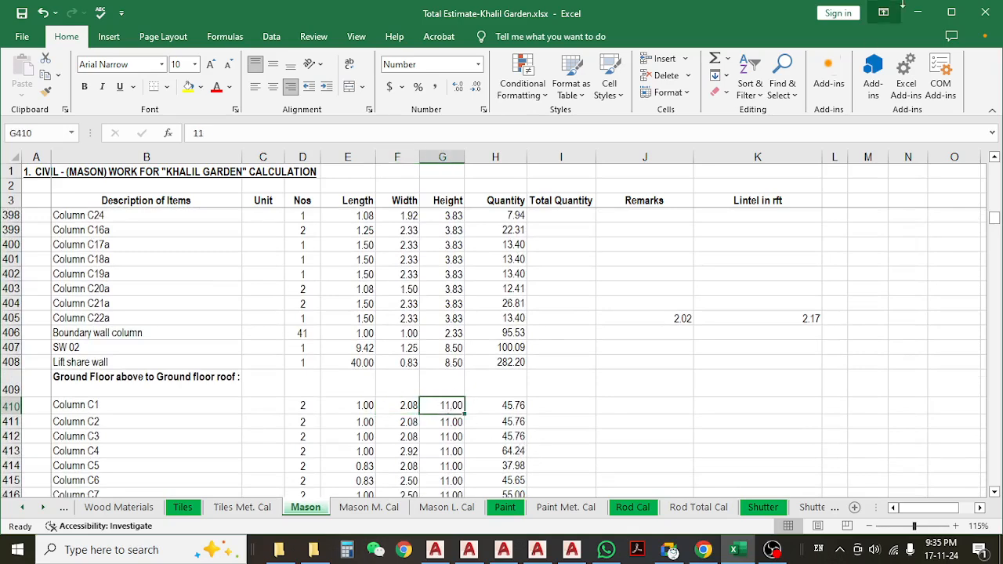
left_click(929, 22)
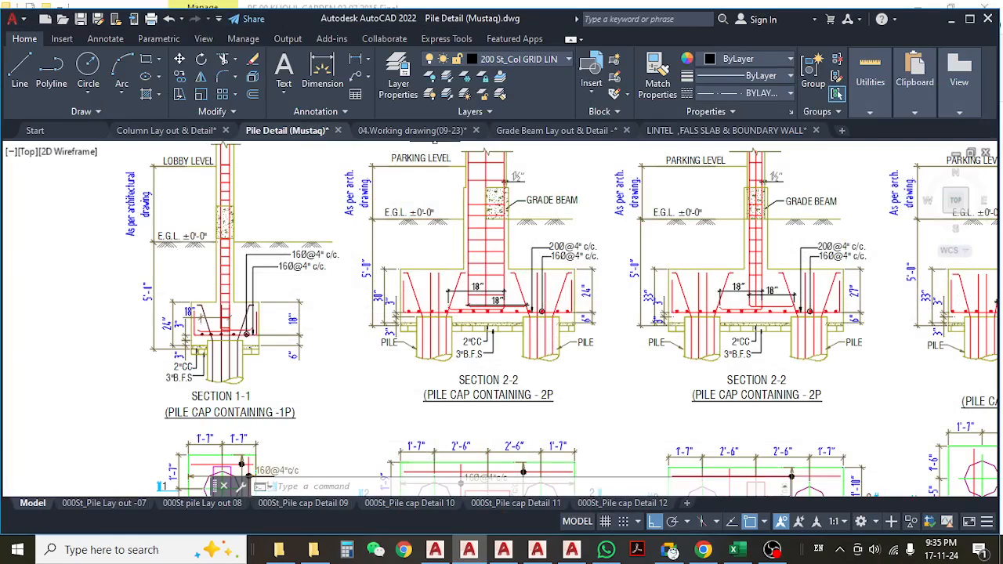
left_click(437, 131)
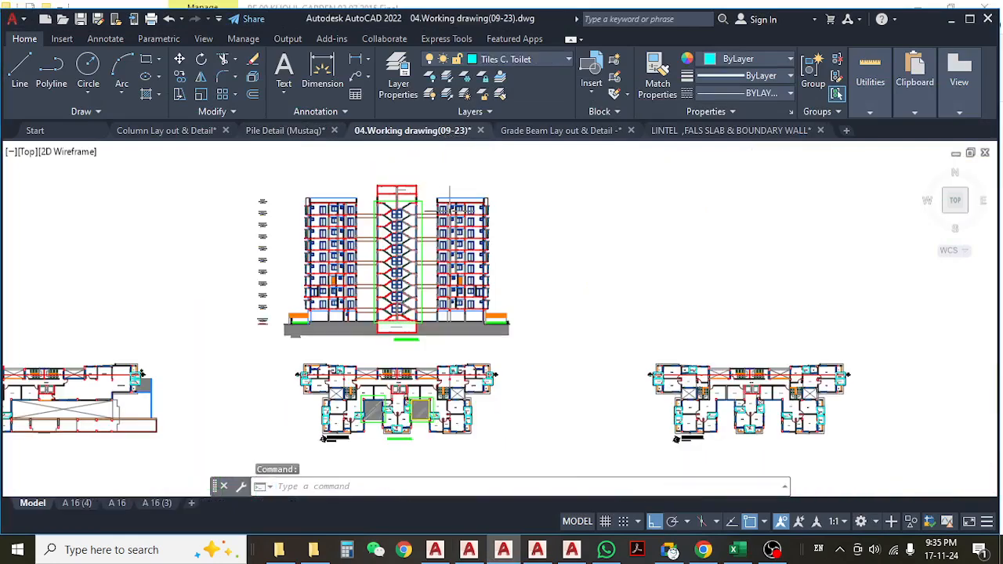
scroll(365, 286, "up", 5)
scroll(409, 281, "up", 2)
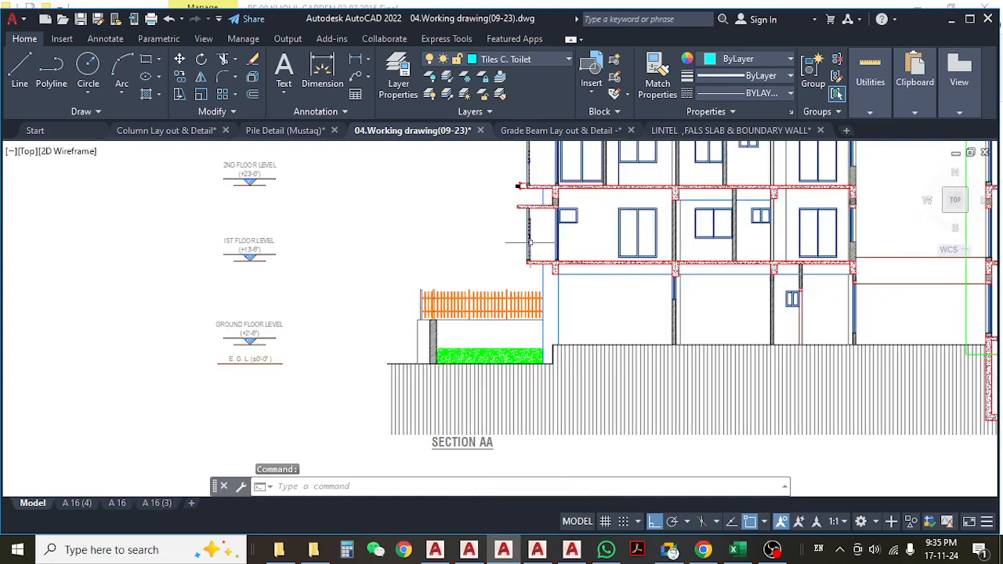
middle_click_drag(529, 240, 502, 313)
middle_click_drag(605, 348, 452, 296)
scroll(597, 309, "up", 5)
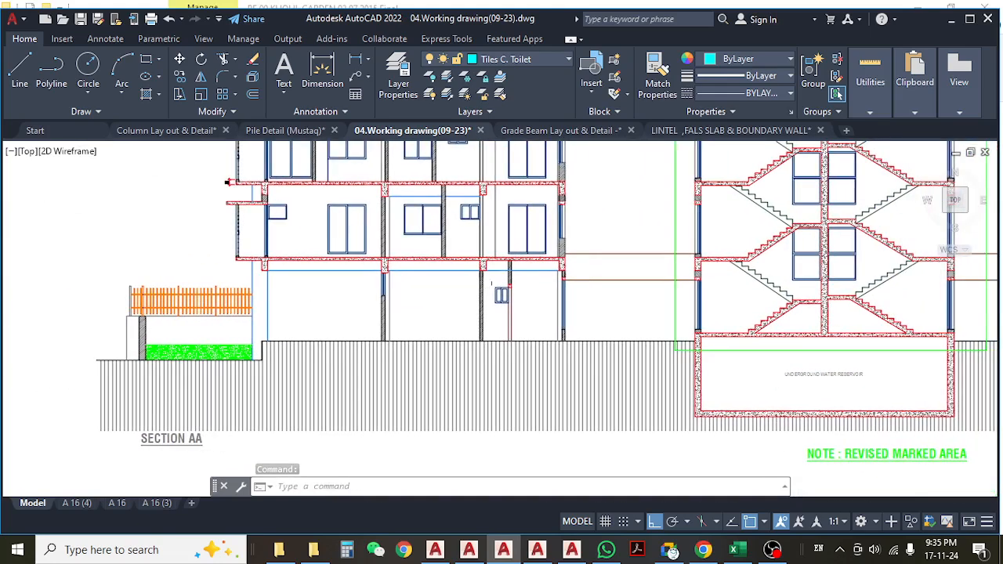
- Measure the height from the ground floor level to the top of the first-floor slab in Section AA, without placing the dimension
left_click(322, 74)
scroll(522, 231, "up", 3)
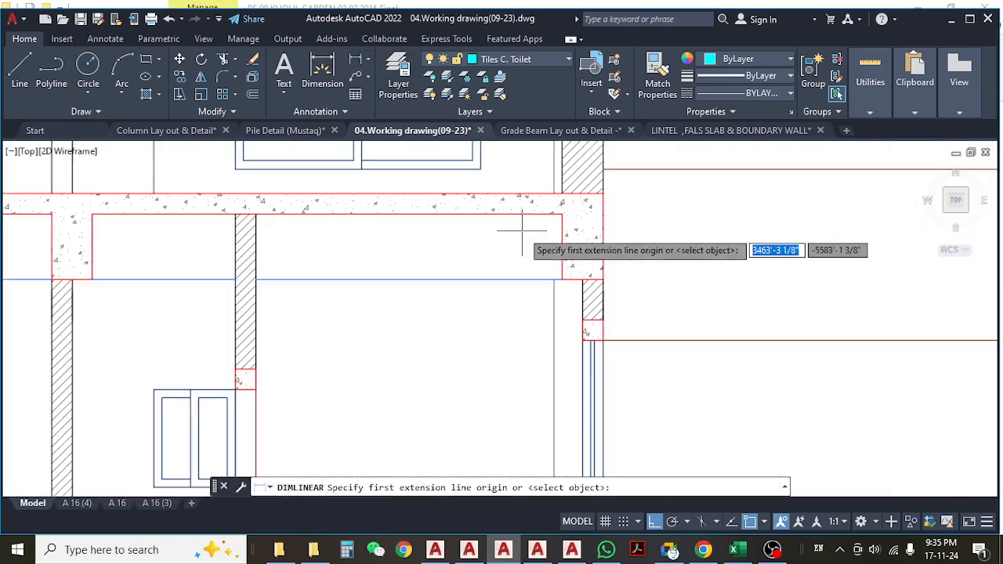
left_click(561, 195)
scroll(561, 205, "down", 3)
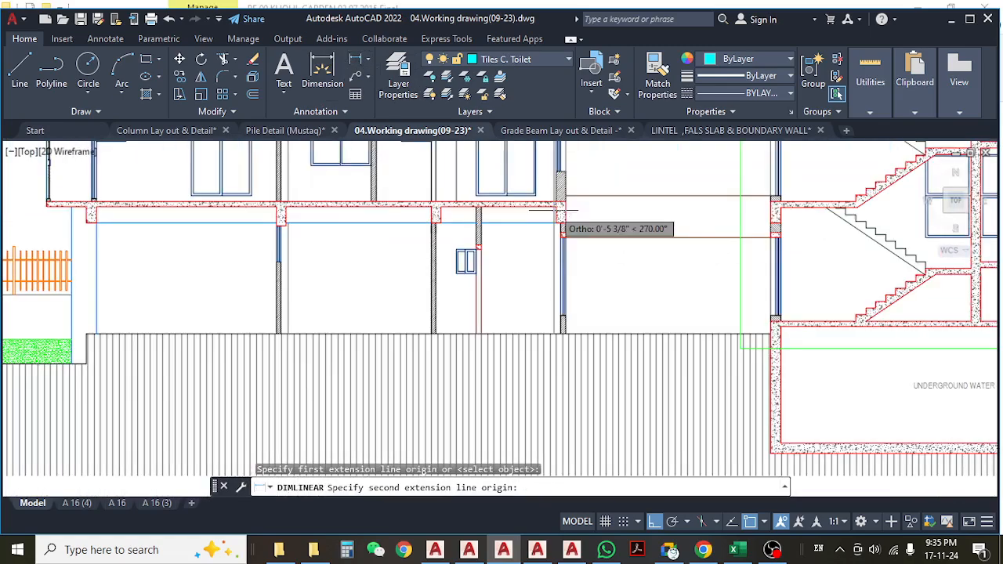
scroll(553, 340, "up", 2)
left_click(555, 340)
scroll(524, 239, "up", 2)
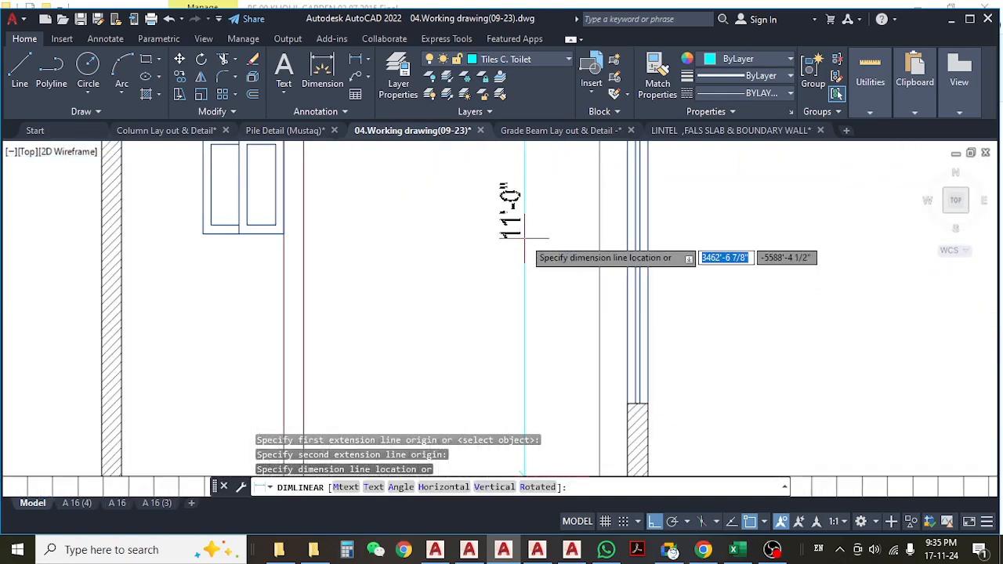
scroll(524, 238, "down", 3)
key("Escape")
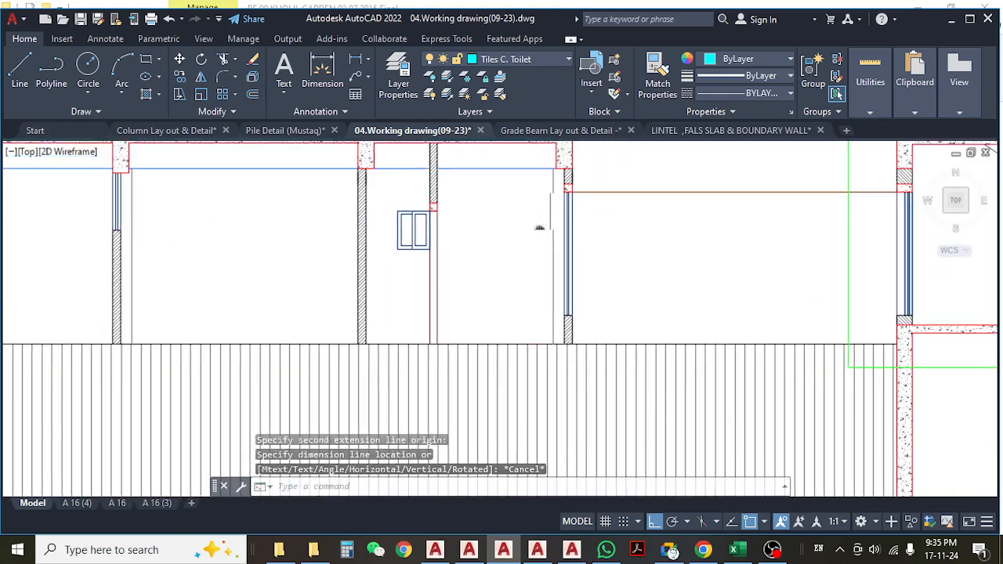
scroll(553, 267, "up", 1)
scroll(552, 267, "up", 2)
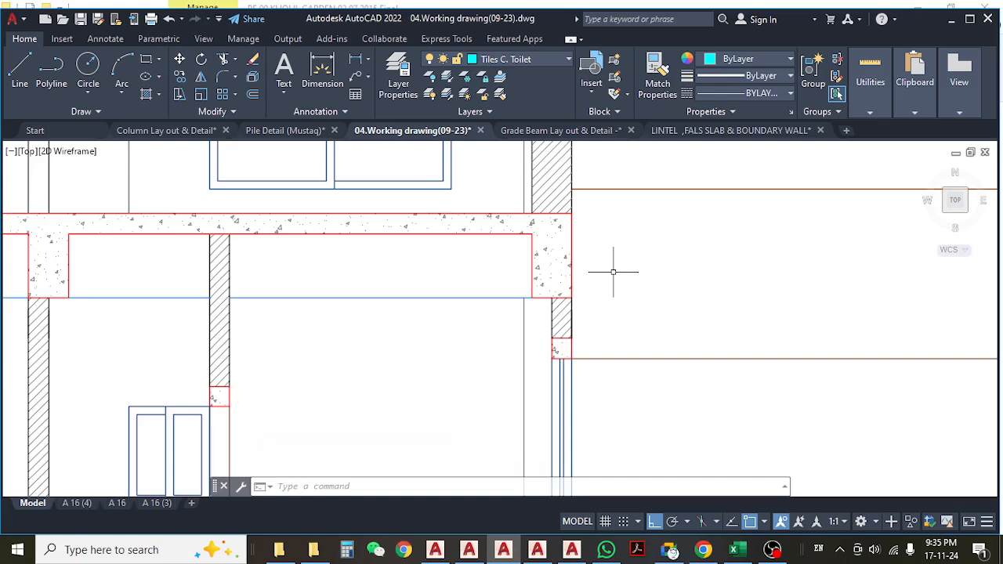
- Examine the first-floor slab and its beams in Section AA, and maximize the AutoCAD window
scroll(542, 257, "down", 3)
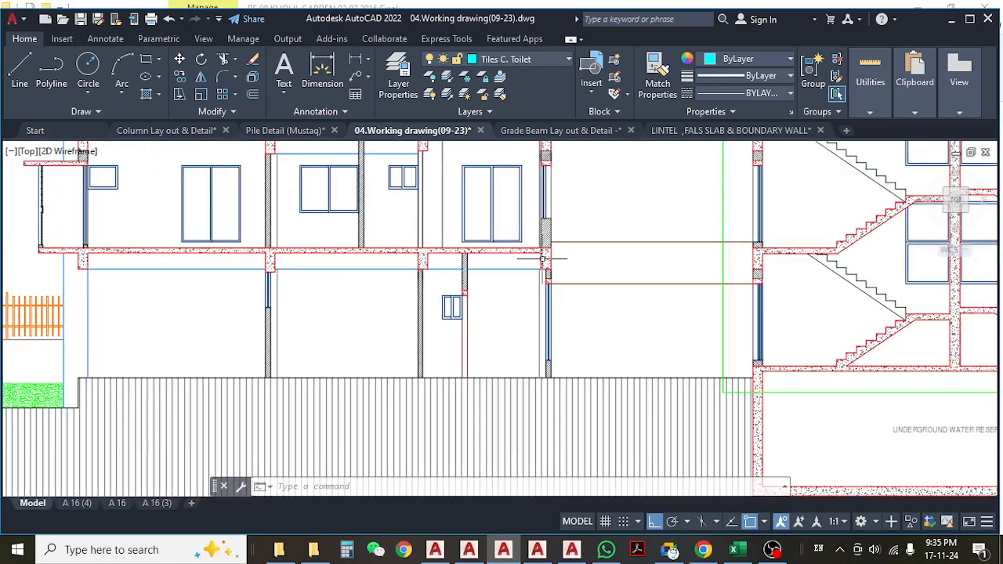
scroll(543, 257, "down", 3)
scroll(559, 263, "up", 3)
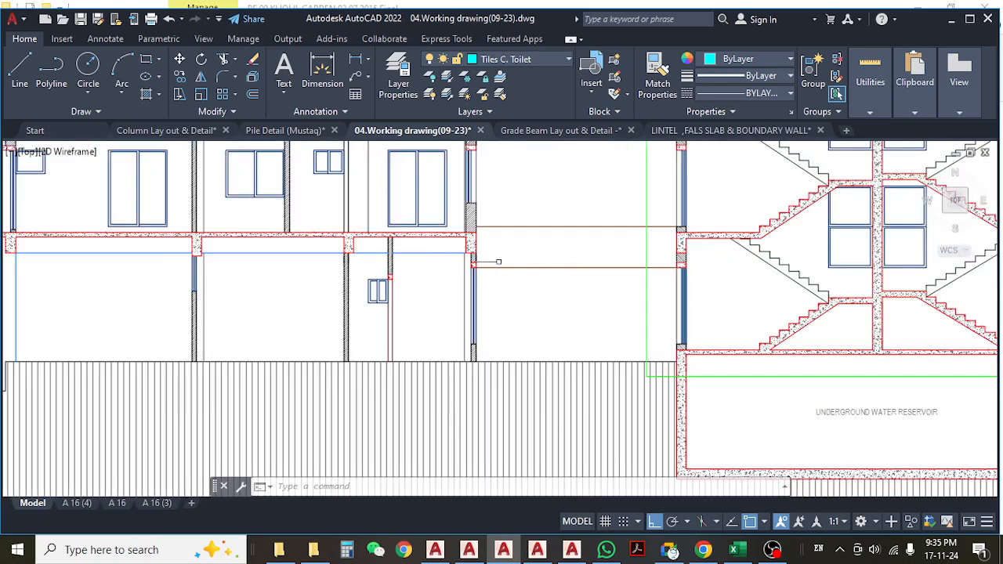
scroll(462, 329, "up", 2)
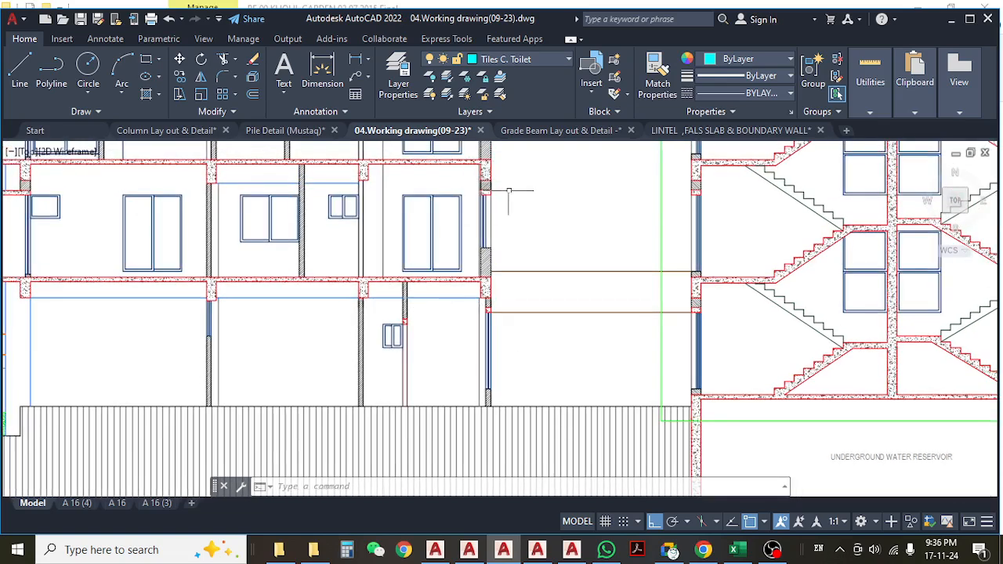
scroll(352, 294, "up", 2)
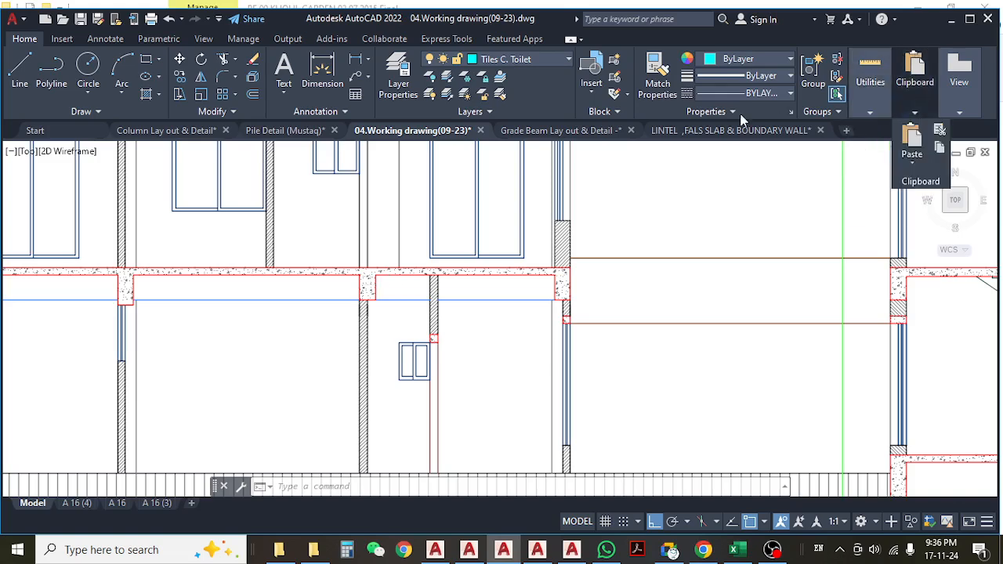
left_click(968, 27)
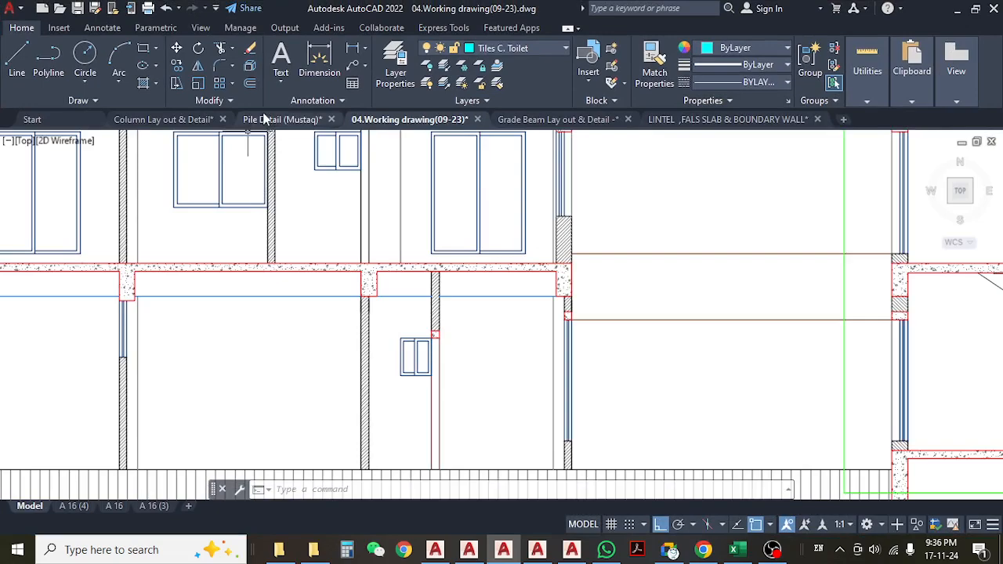
- Open the Grade Beam Lay out & Detail drawing and check the clear-span dimension beside beam GB-15, between GB-04 and GB-07
left_click(594, 121)
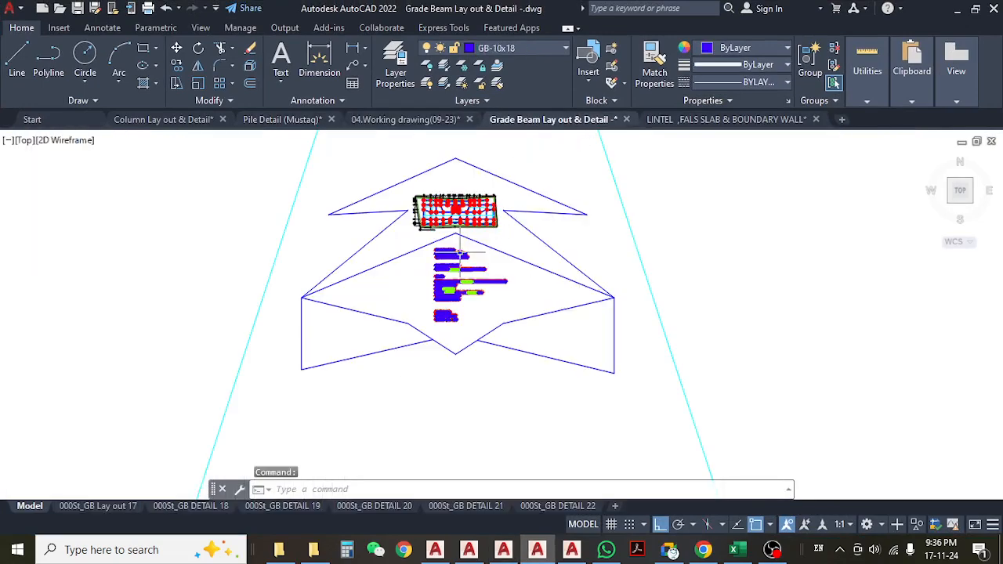
scroll(379, 185, "up", 5)
scroll(378, 186, "up", 10)
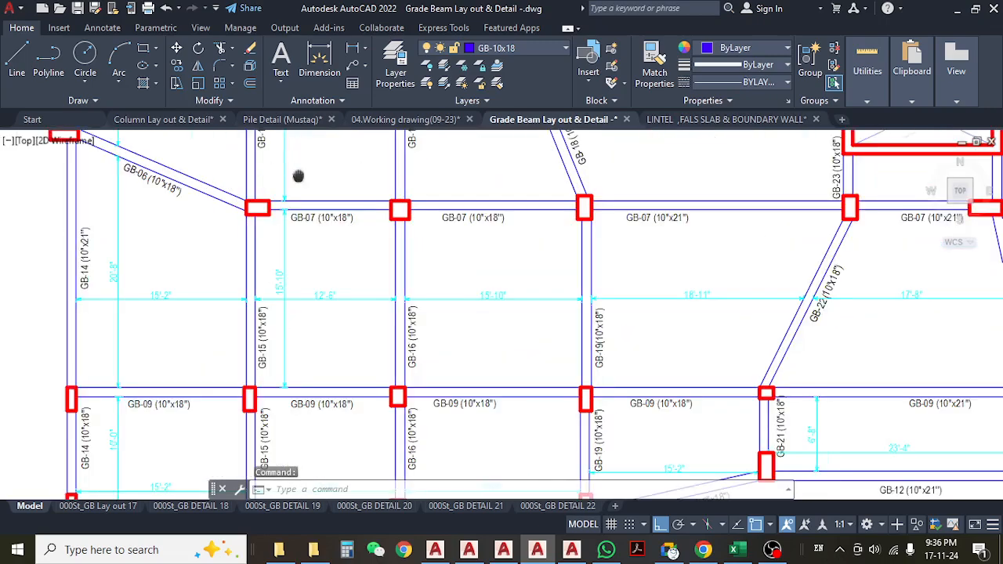
scroll(365, 260, "down", 8)
scroll(365, 259, "up", 3)
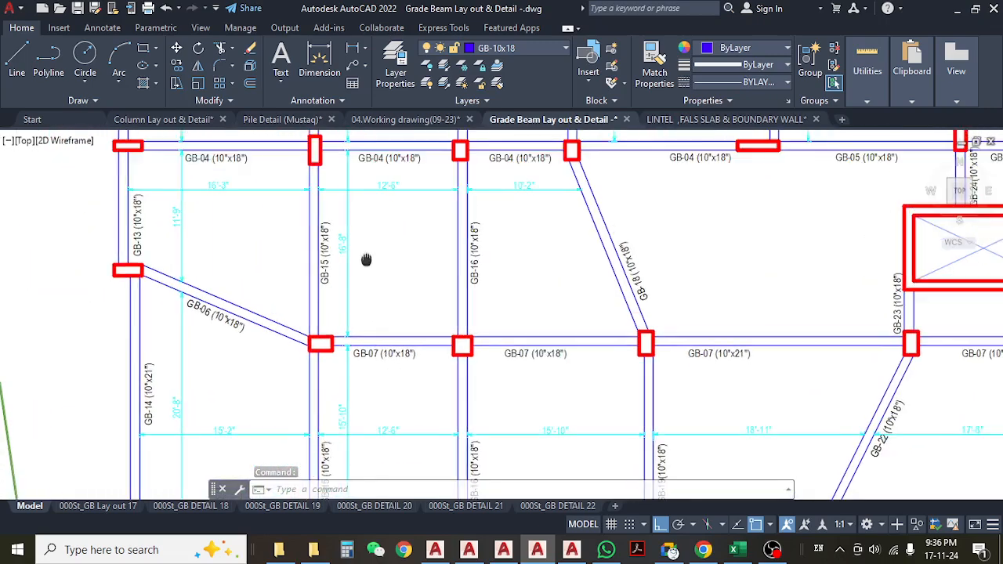
left_click(355, 205)
left_click(340, 234)
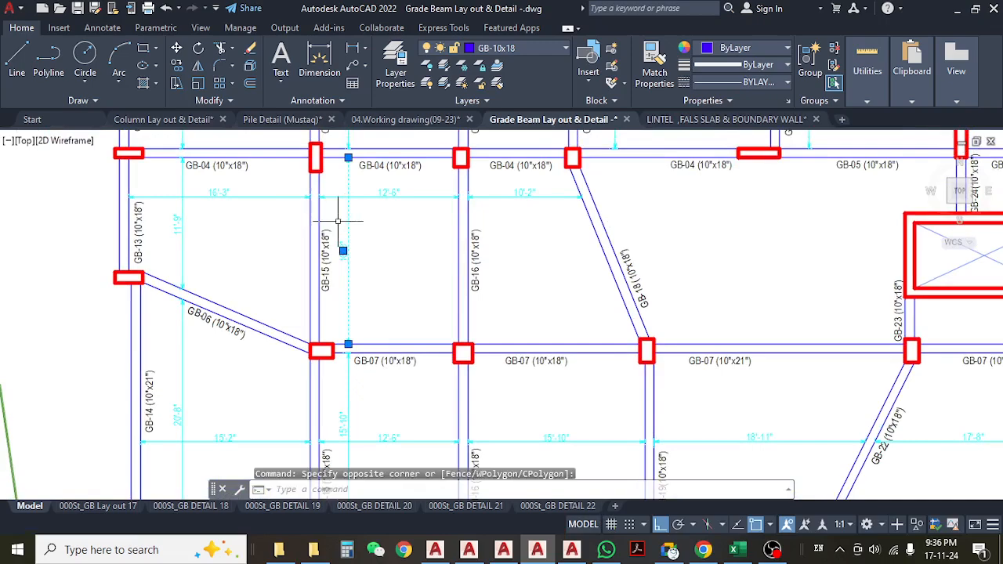
scroll(375, 294, "up", 2)
scroll(329, 212, "up", 5)
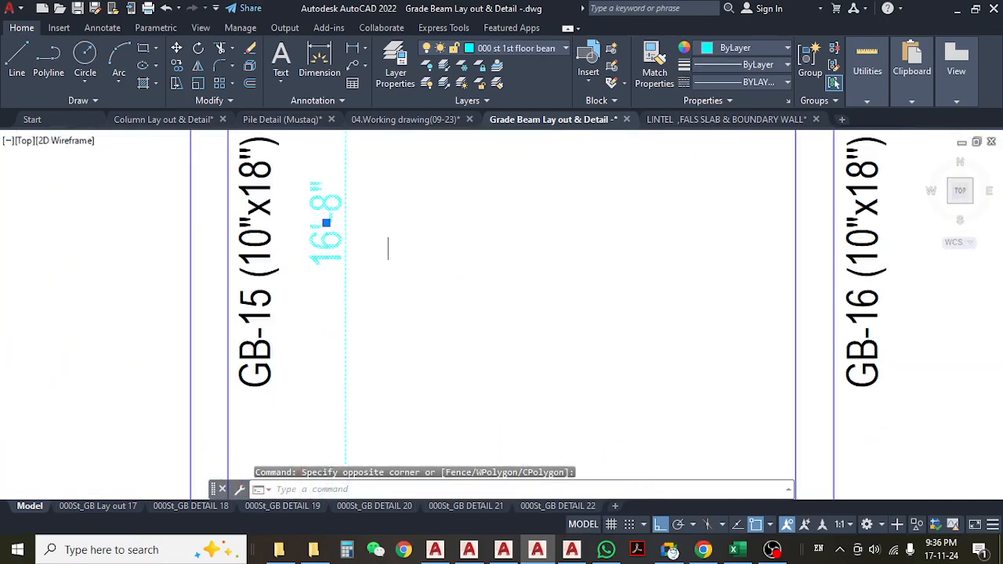
key("Escape")
key("Escape")
scroll(389, 237, "down", 5)
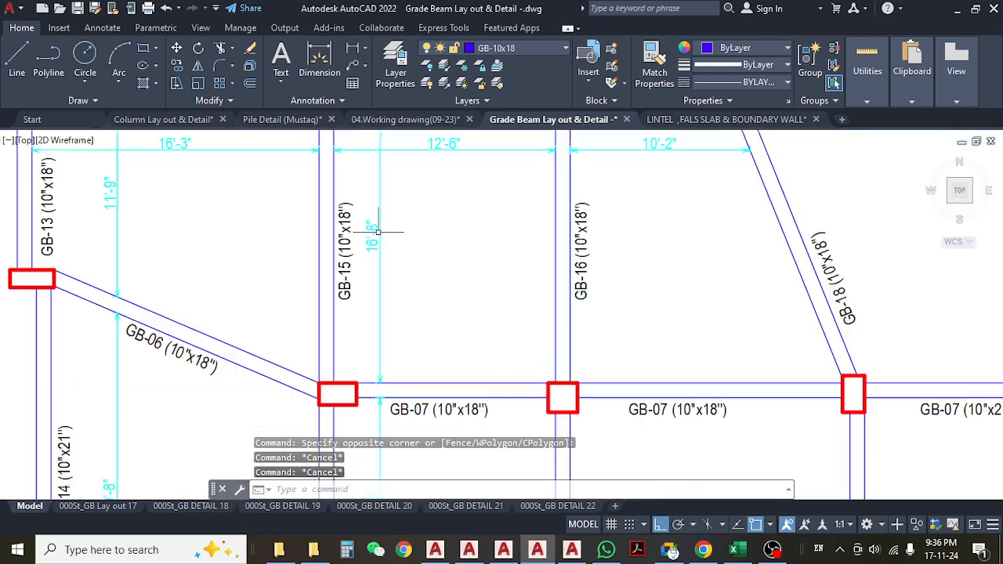
- Check the clear-span dimension between beams GB-15 and GB-16, just below GB-04
scroll(390, 236, "down", 2)
left_click(402, 218)
left_click(391, 250)
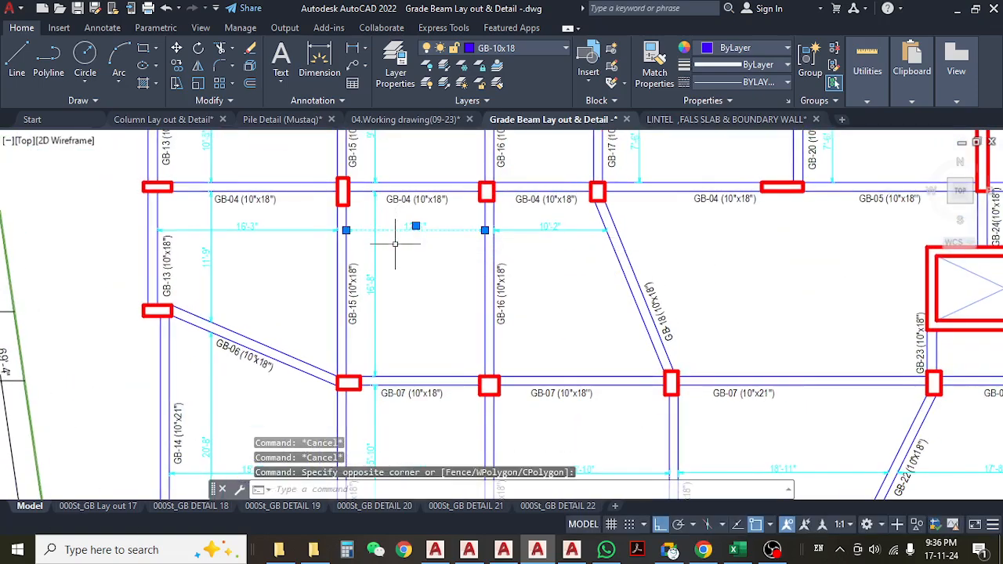
key("Escape")
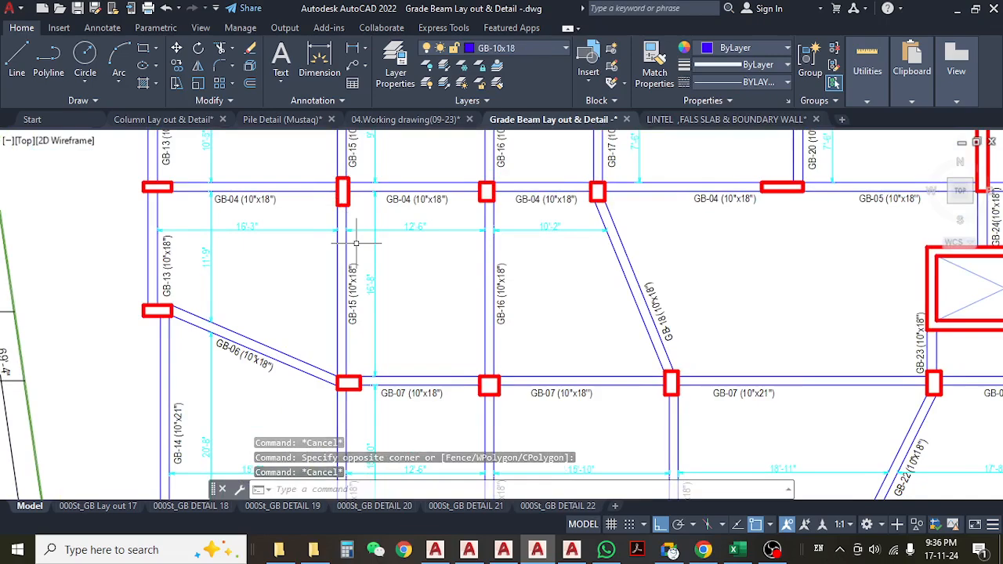
middle_click_drag(418, 264, 393, 297)
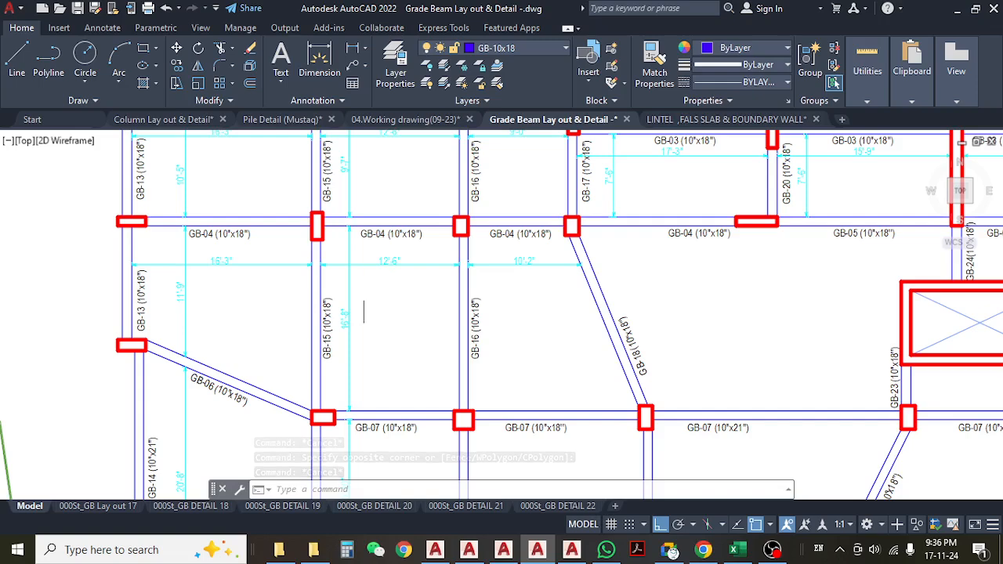
scroll(388, 286, "up", 3)
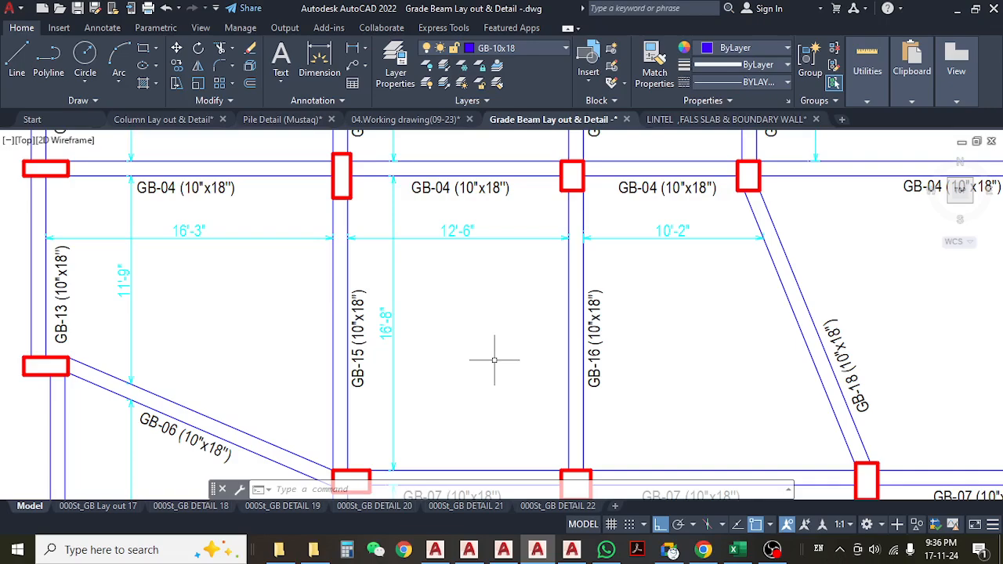
- Review the overall arrangement of beams and columns in the grade beam lay-out plan
scroll(494, 360, "down", 6)
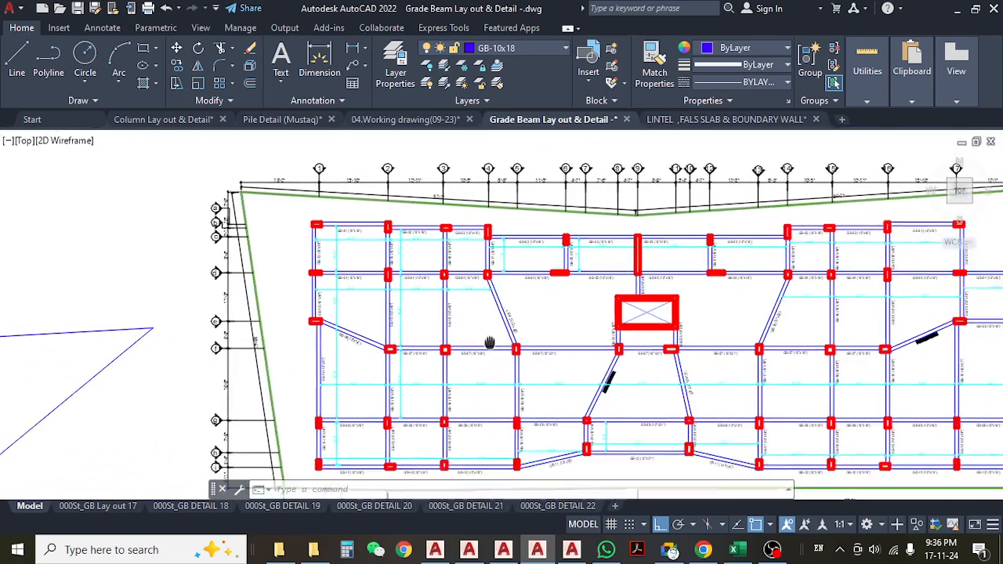
middle_click_drag(549, 340, 504, 300)
key("Escape")
key("Escape")
key("Escape")
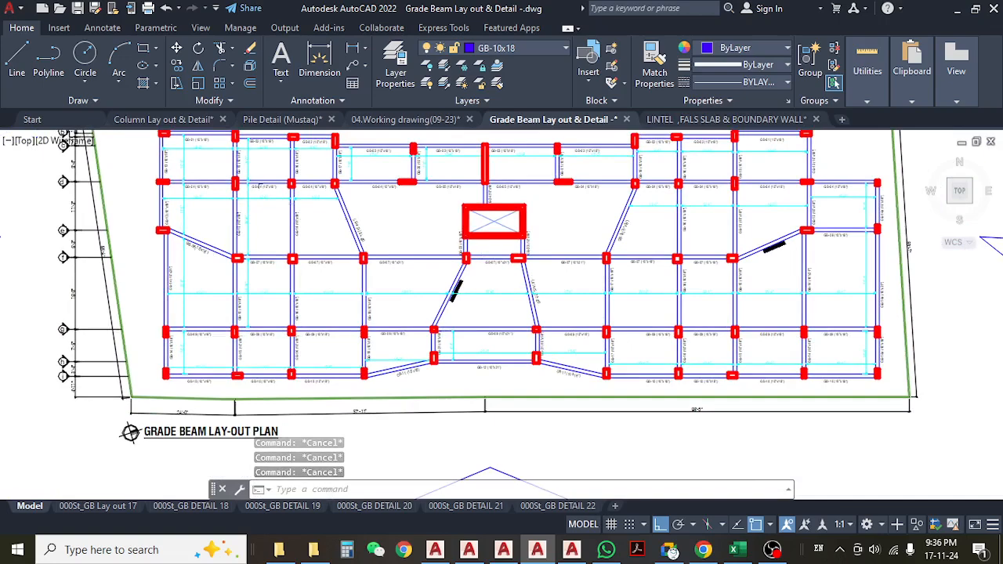
- Switch to Excel and review the column rows under Ground Floor above to Ground floor roof in the Mason sheet
left_click(734, 549)
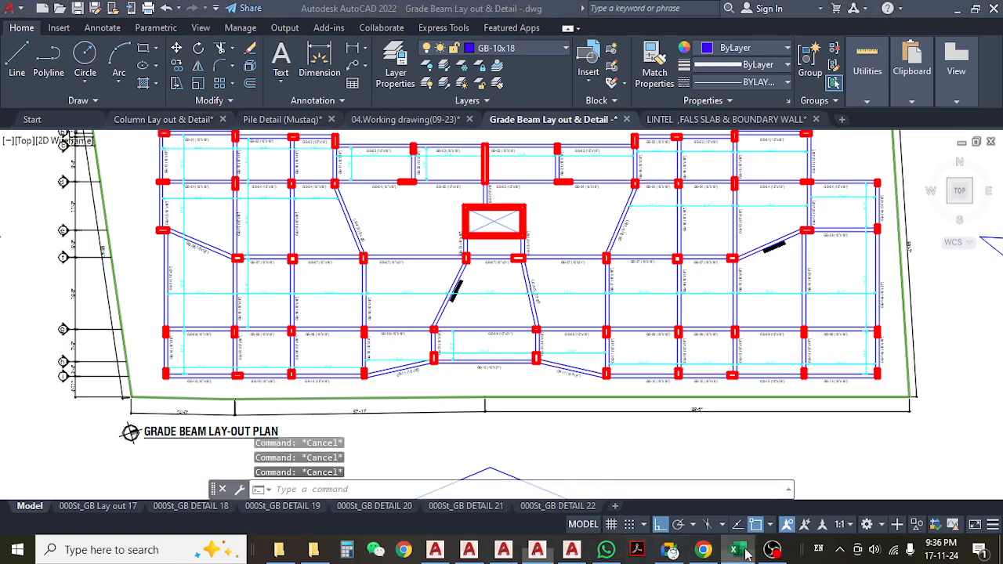
scroll(451, 338, "down", 2)
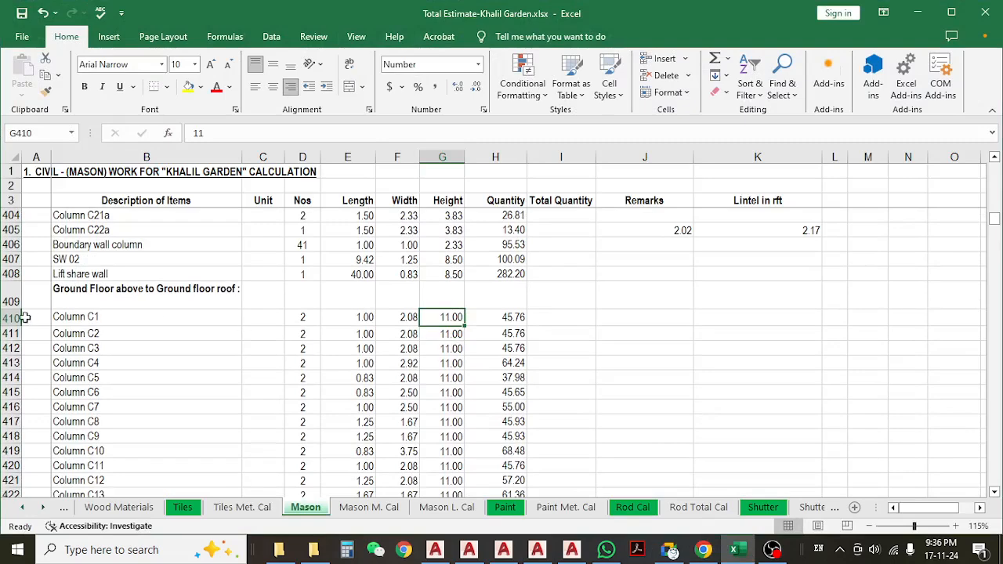
left_click(179, 330)
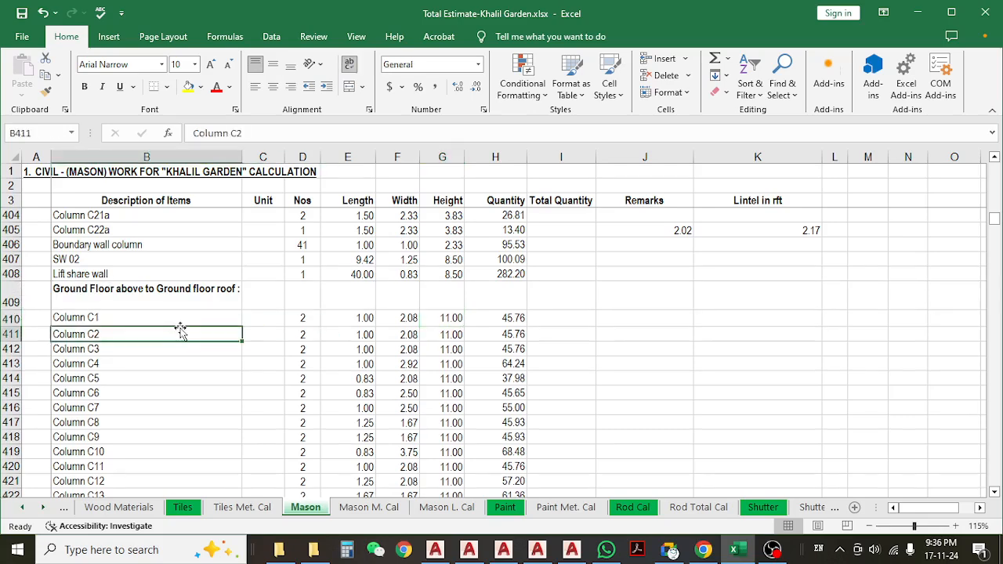
scroll(188, 329, "down", 2)
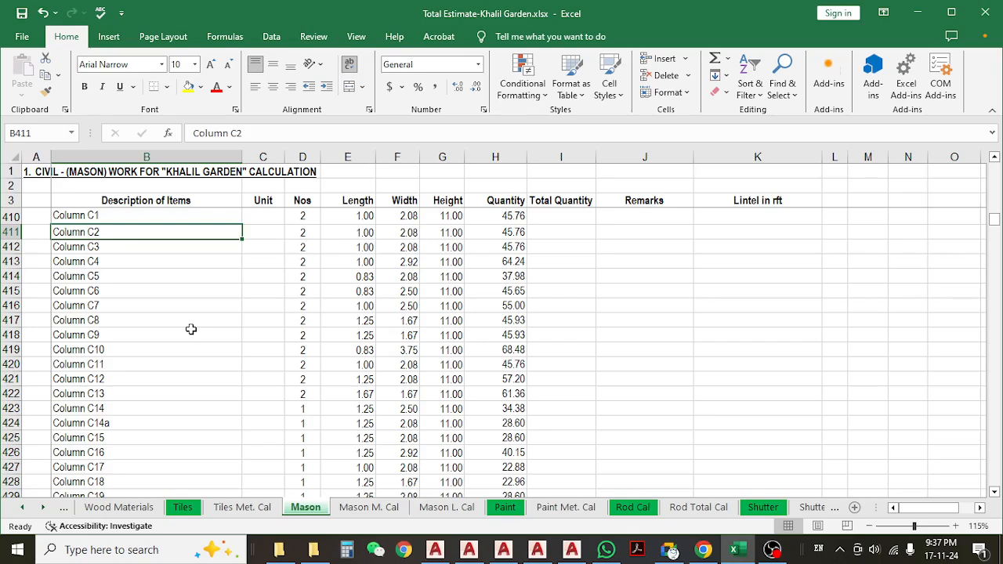
- Switch to AutoCAD's Column Lay out & Detail drawing and examine the column sizes in Column Schedules 1, 2 and 3
left_click(435, 550)
scroll(353, 315, "down", 5)
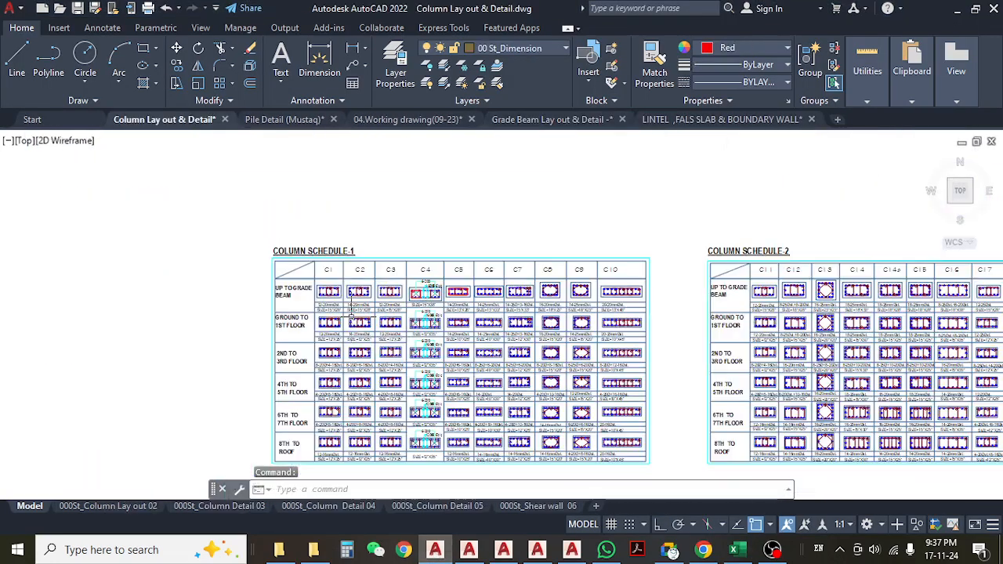
middle_click_drag(402, 356, 345, 315)
scroll(287, 249, "up", 2)
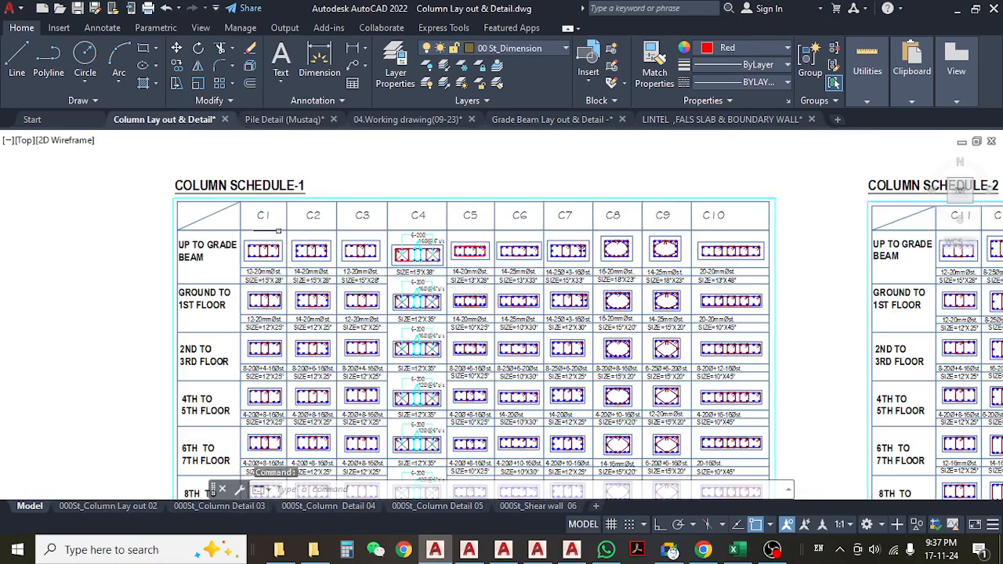
middle_click_drag(719, 213, 637, 207)
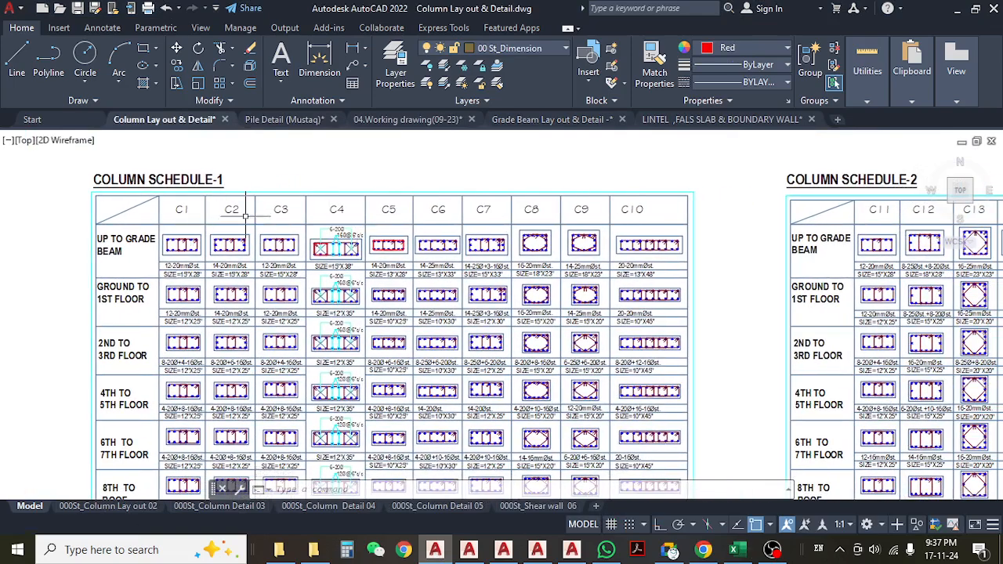
middle_click_drag(654, 227, 364, 238)
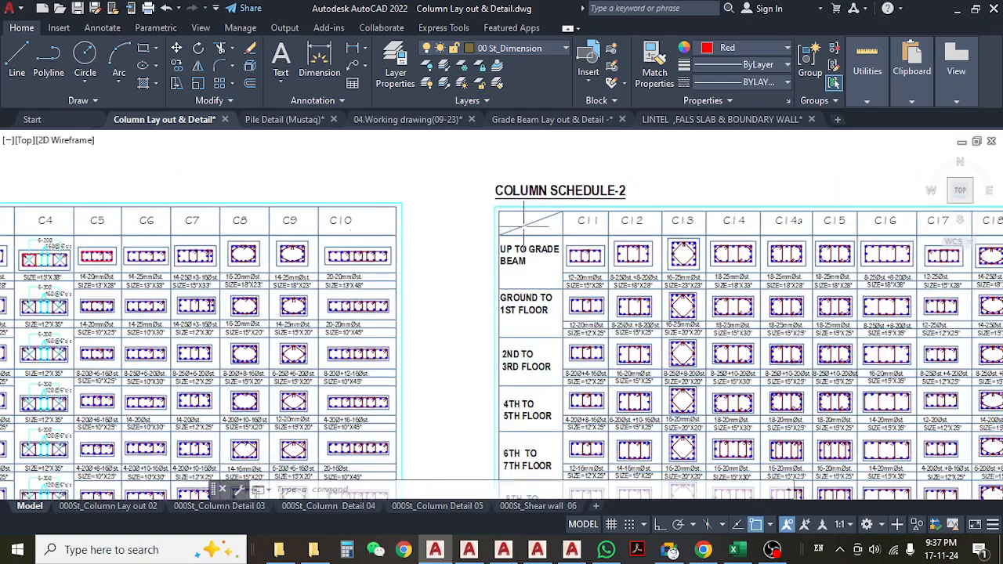
middle_click_drag(746, 224, 483, 228)
scroll(757, 219, "down", 6)
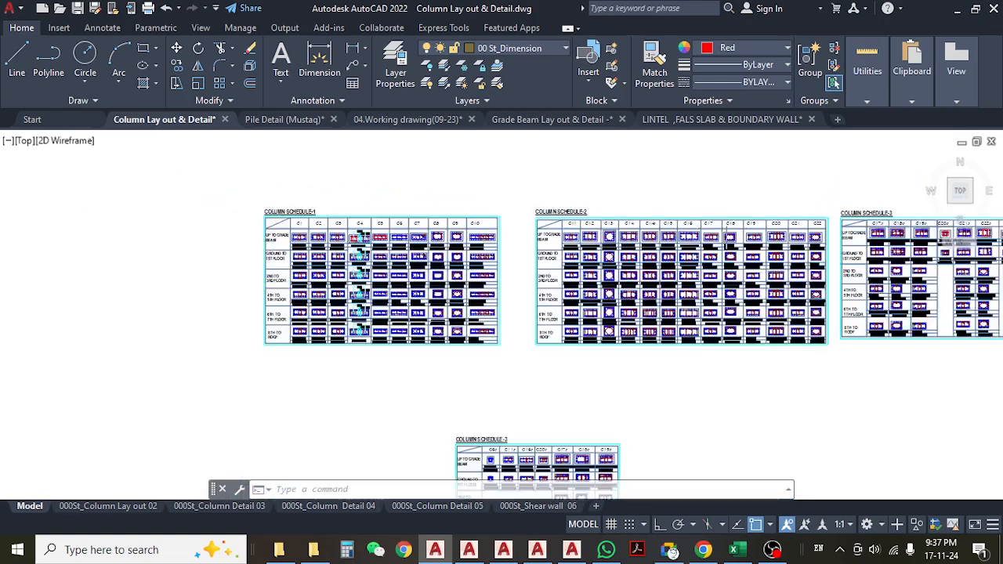
scroll(579, 401, "up", 4)
middle_click_drag(554, 324, 522, 470)
- Return to Excel and check the list of column names in the ground-floor-above section, starting from column C1
left_click(735, 550)
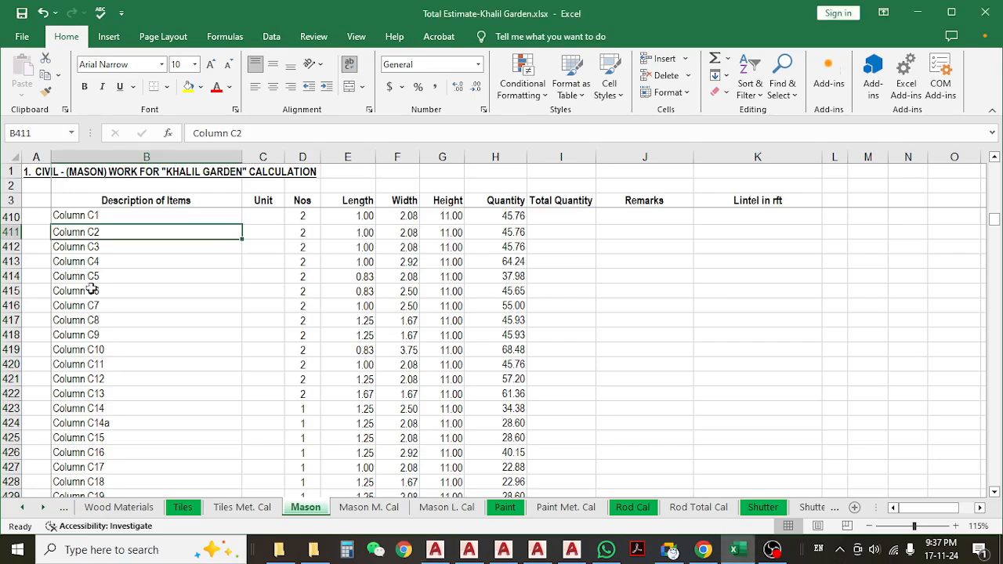
left_click_drag(108, 221, 118, 397)
scroll(188, 318, "up", 9)
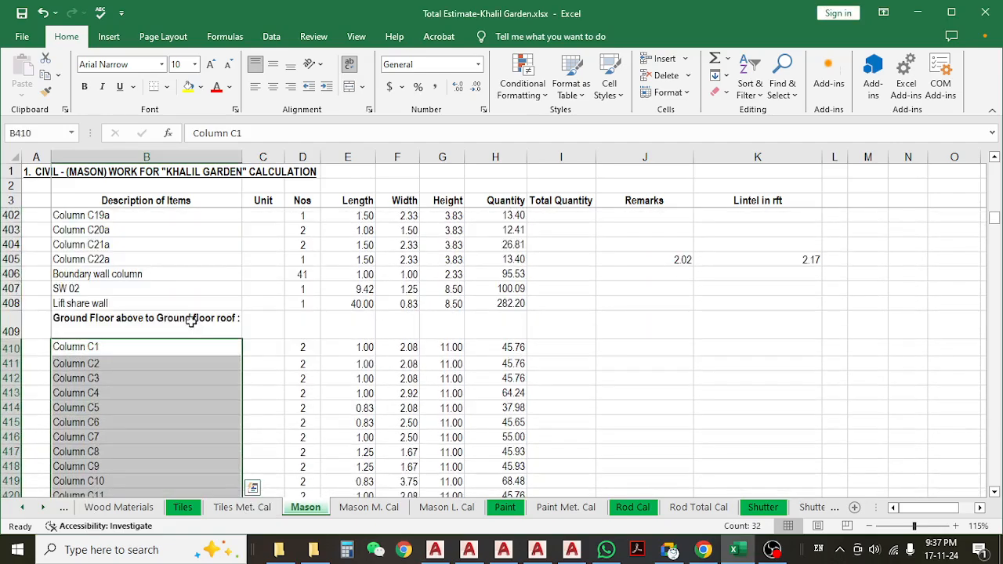
left_click(65, 349)
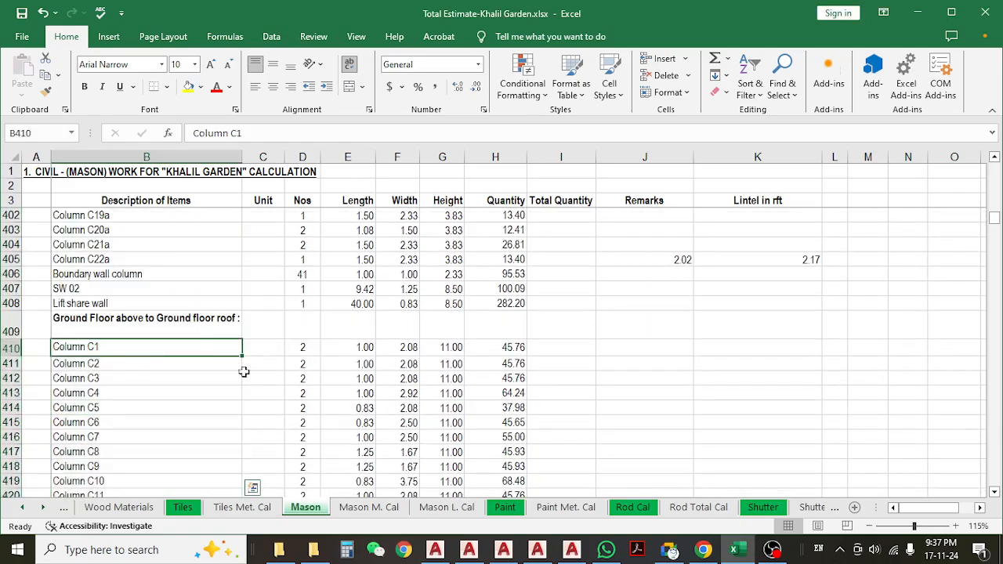
- Check column C1's count, length and width, and the heights of all column rows in the ground-floor-above section
left_click(368, 350)
left_click(403, 347)
left_click_drag(450, 347, 456, 436)
scroll(460, 399, "up", 8)
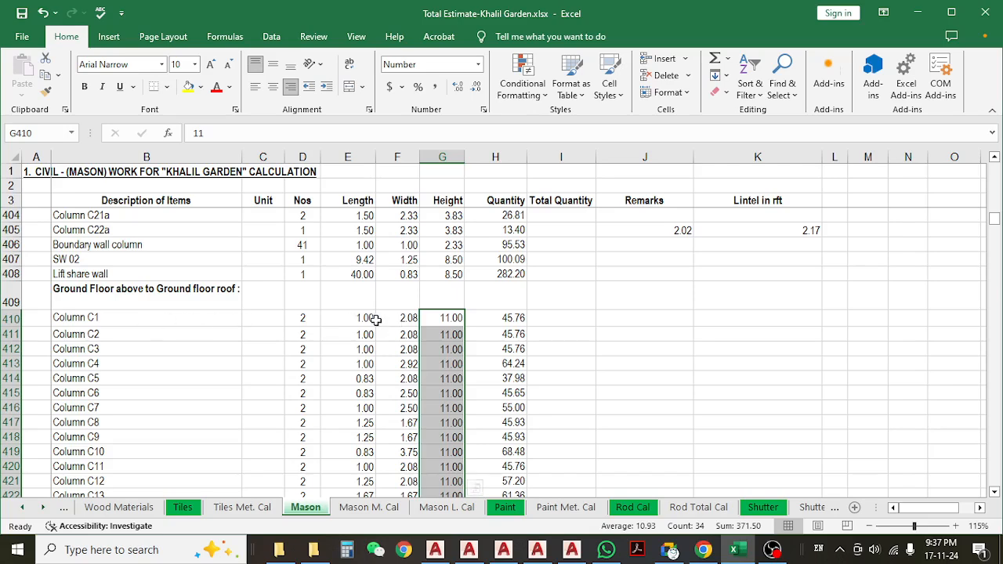
left_click(344, 318)
left_click(315, 320)
left_click(365, 318)
left_click(398, 318)
scroll(397, 366, "down", 1)
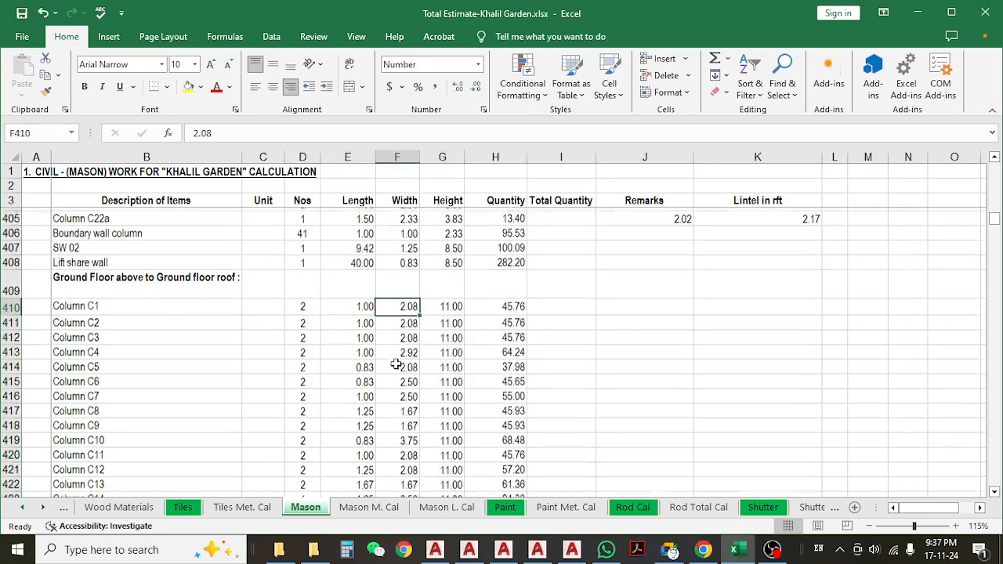
- Check the boundary wall column's width, length and count in the ground-floor-above section, and review its row in the pedestal column section
scroll(398, 366, "down", 9)
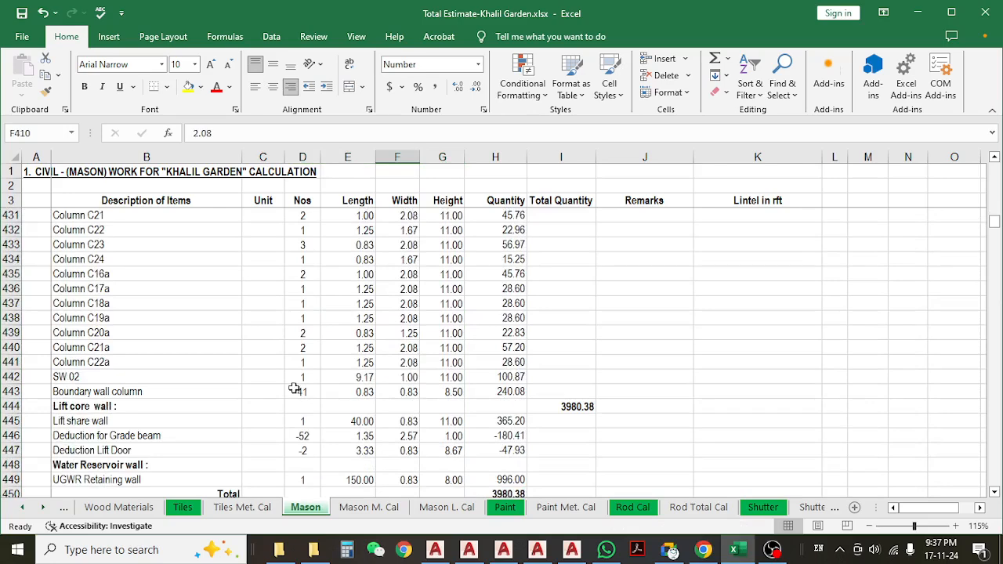
left_click(400, 392)
left_click(352, 391)
left_click(306, 391)
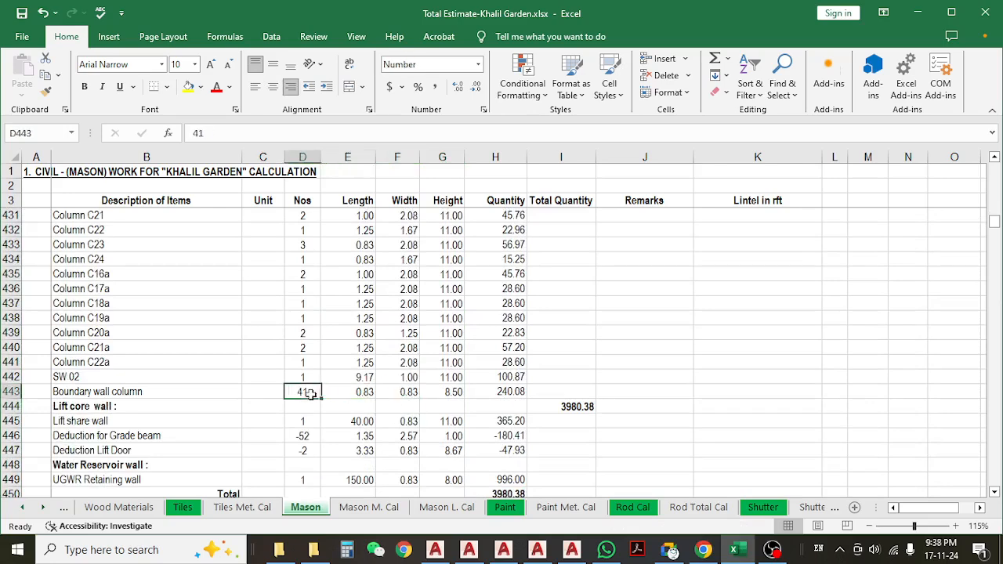
scroll(424, 388, "up", 1)
scroll(424, 388, "up", 12)
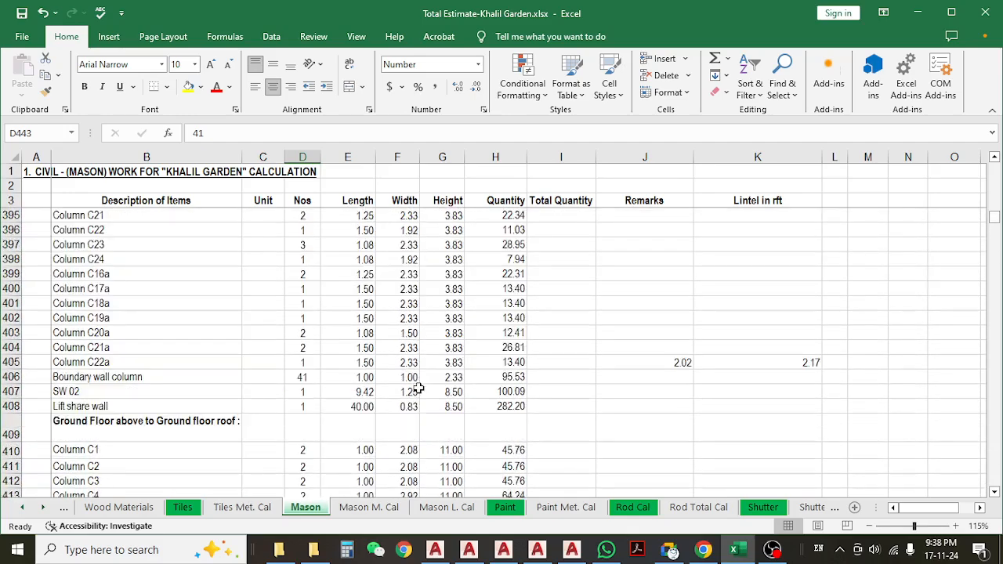
scroll(421, 388, "down", 16)
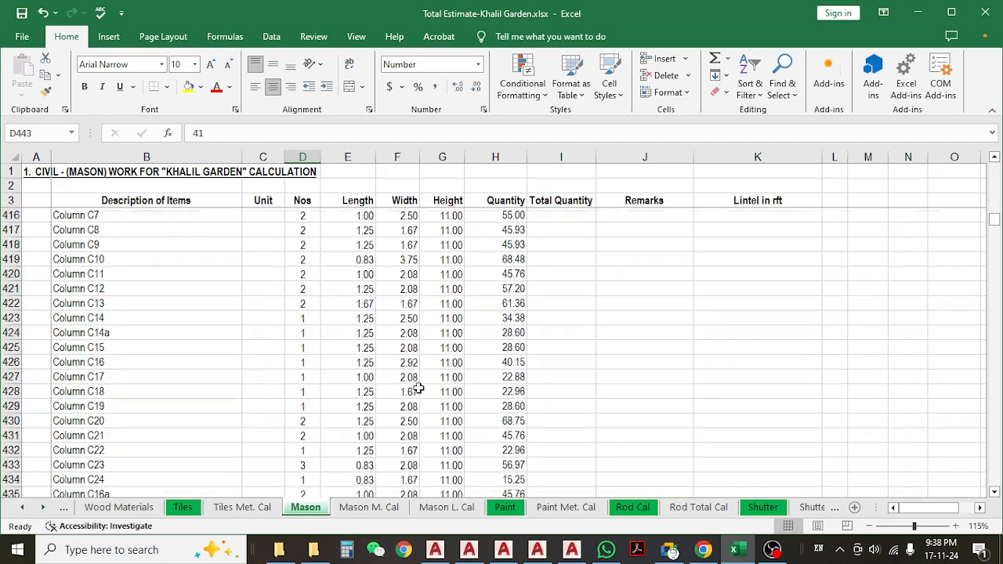
- Review the ground-floor-above section from the boundary wall column back to its start, checking the list of column names from C1
scroll(421, 388, "down", 2)
scroll(417, 388, "up", 8)
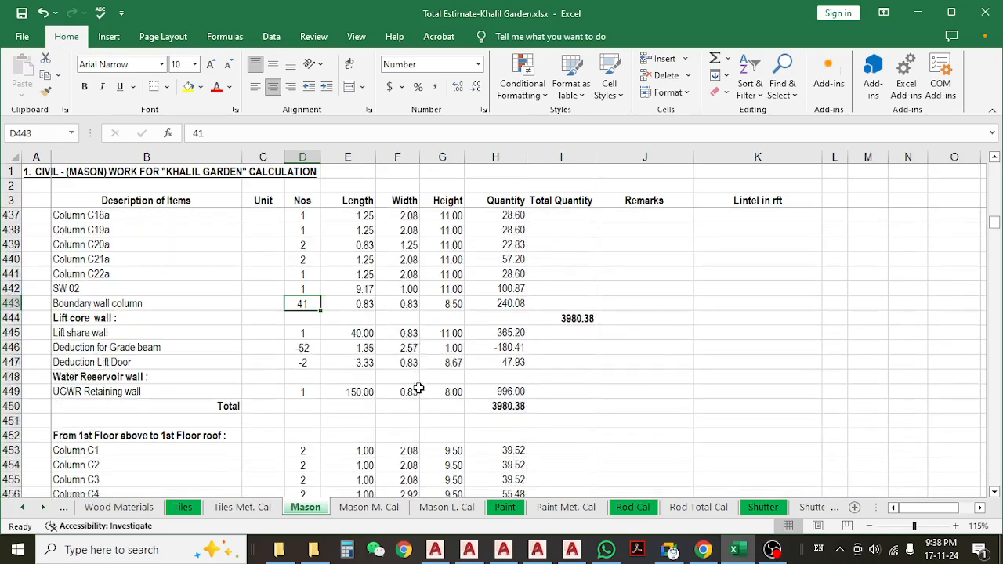
scroll(368, 388, "down", 2)
scroll(325, 385, "up", 8)
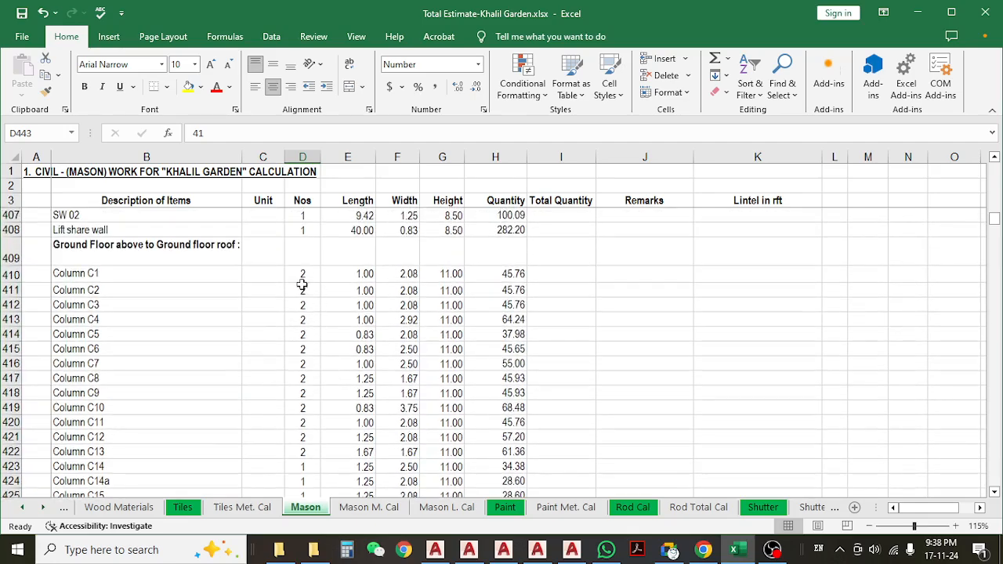
left_click_drag(113, 276, 252, 388)
scroll(321, 359, "up", 3)
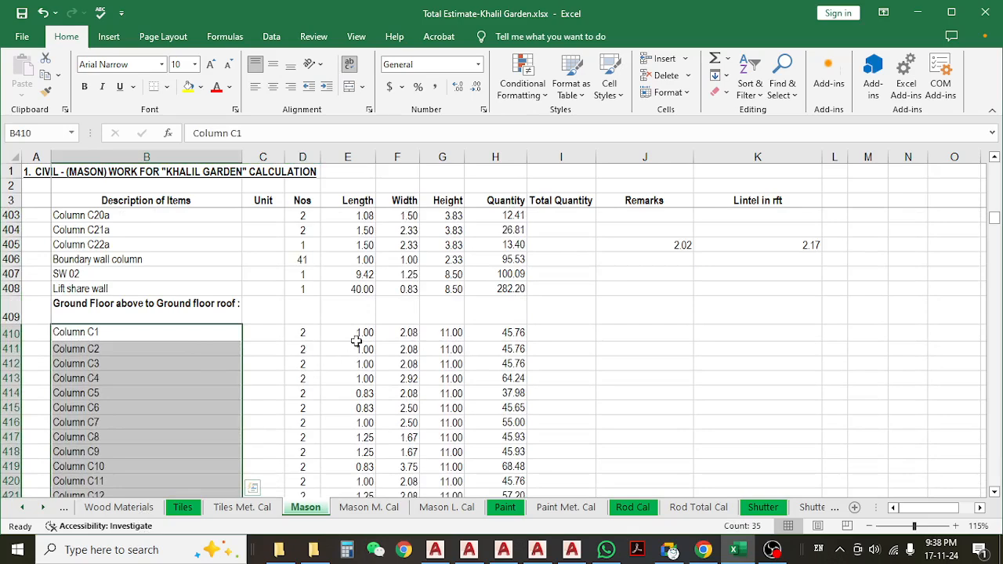
- Check the lengths and widths of columns C3 to C5 in the ground-floor-above section
left_click_drag(356, 337, 399, 365)
scroll(357, 382, "down", 2)
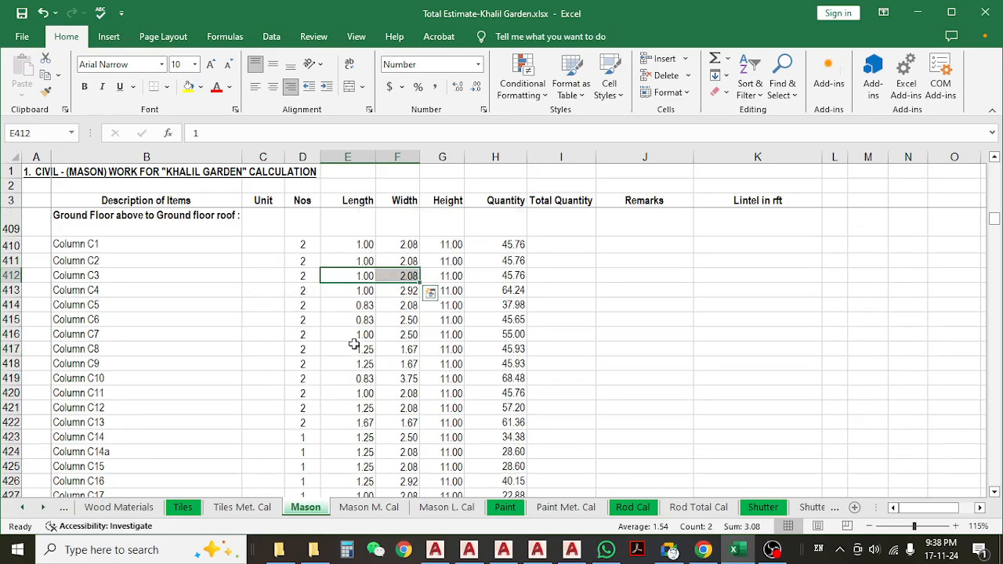
scroll(353, 337, "up", 3)
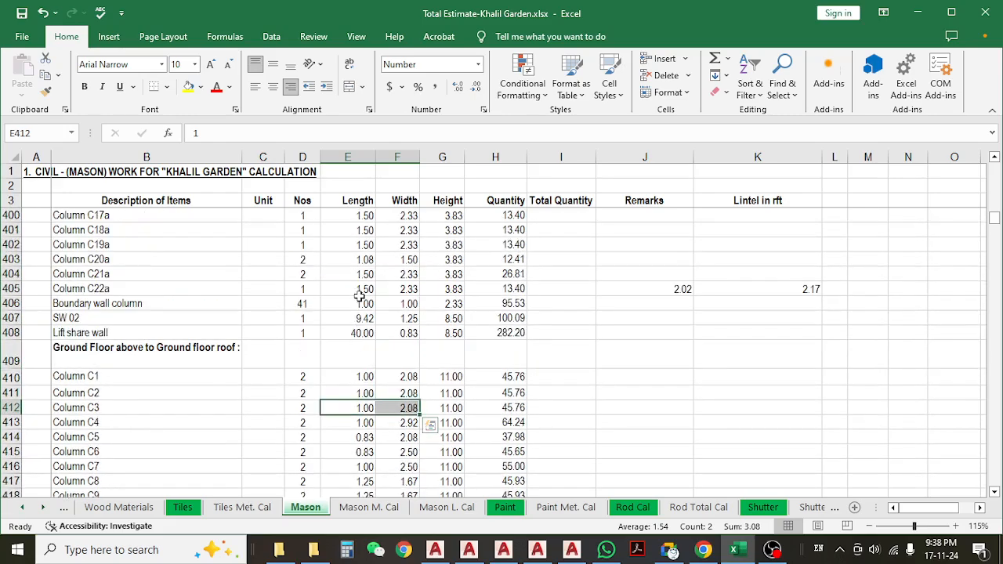
scroll(358, 306, "down", 2)
left_click(357, 350)
- Check column C1's length and width in the pedestal column section
scroll(359, 361, "up", 7)
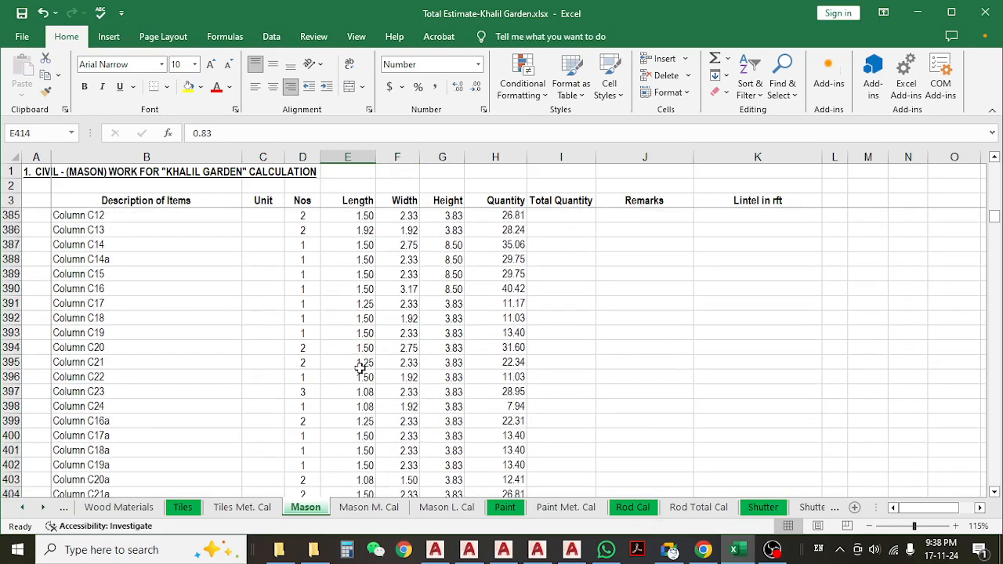
scroll(353, 283, "up", 4)
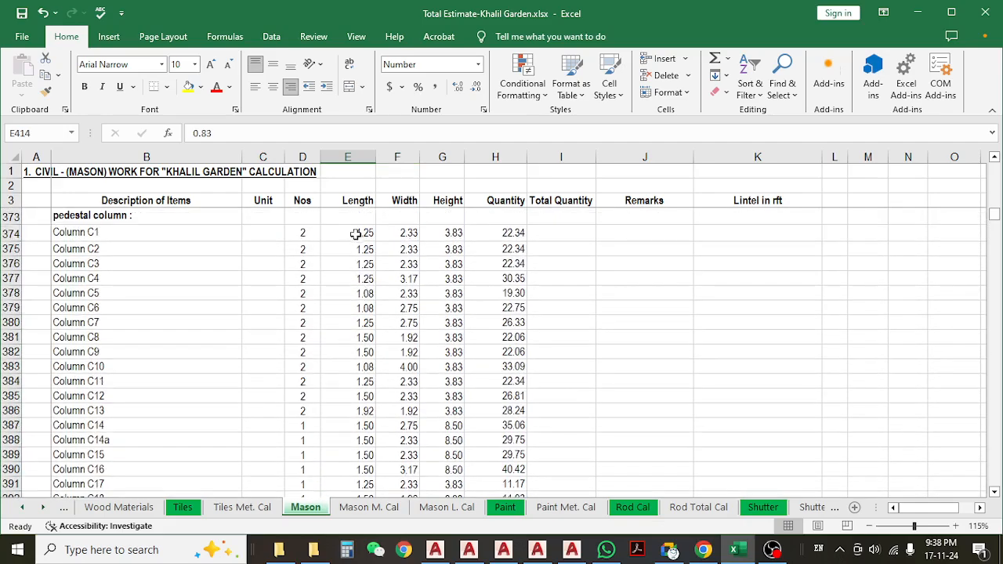
left_click(355, 233)
left_click(408, 233)
left_click(357, 236)
scroll(384, 353, "down", 7)
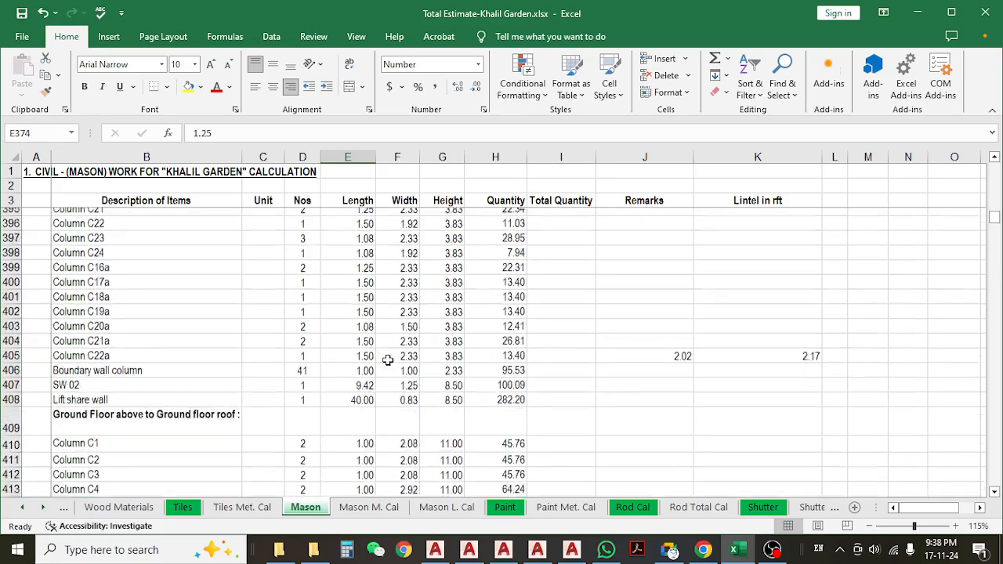
- Compare the lengths and widths of the ground-floor-above columns, starting from column C1 and continuing to C6
scroll(387, 360, "down", 5)
left_click(128, 245)
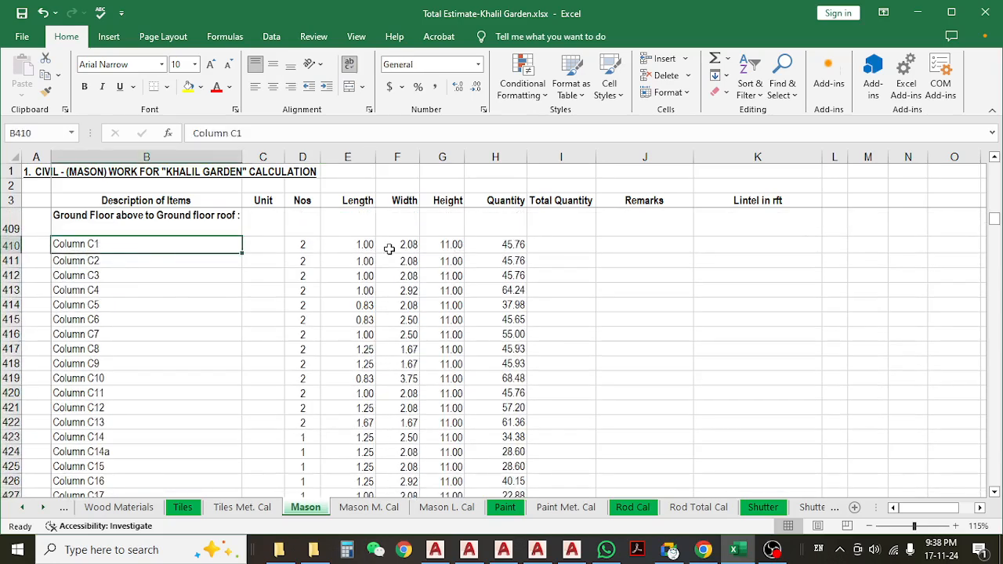
left_click(351, 243)
left_click(412, 244)
left_click(355, 274)
left_click(401, 318)
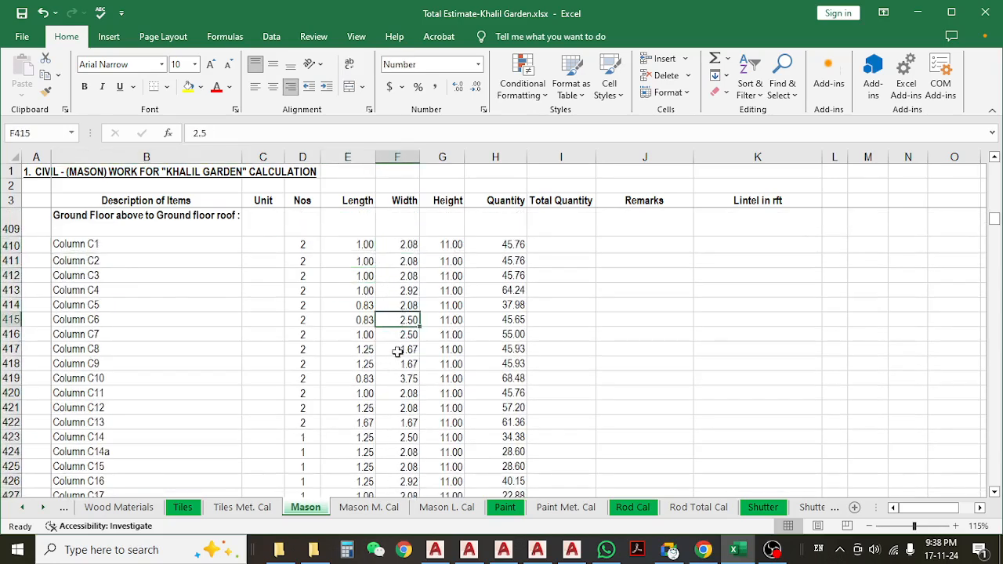
- Review the remaining column rows of the ground-floor-above section and check column C1's height there
scroll(397, 352, "down", 3)
scroll(393, 387, "up", 2)
scroll(392, 387, "down", 4)
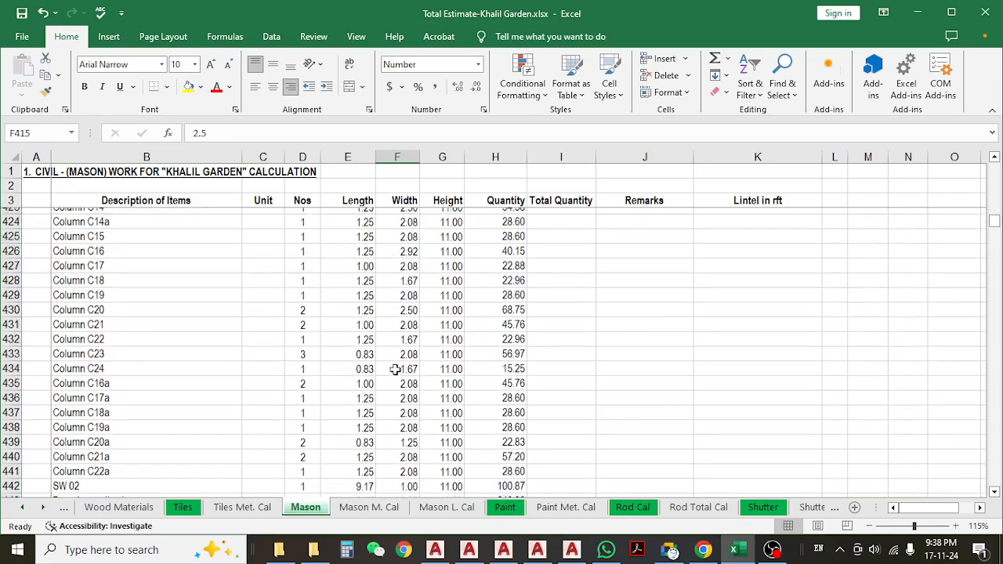
scroll(420, 349, "up", 5)
left_click(448, 250)
scroll(449, 352, "up", 2)
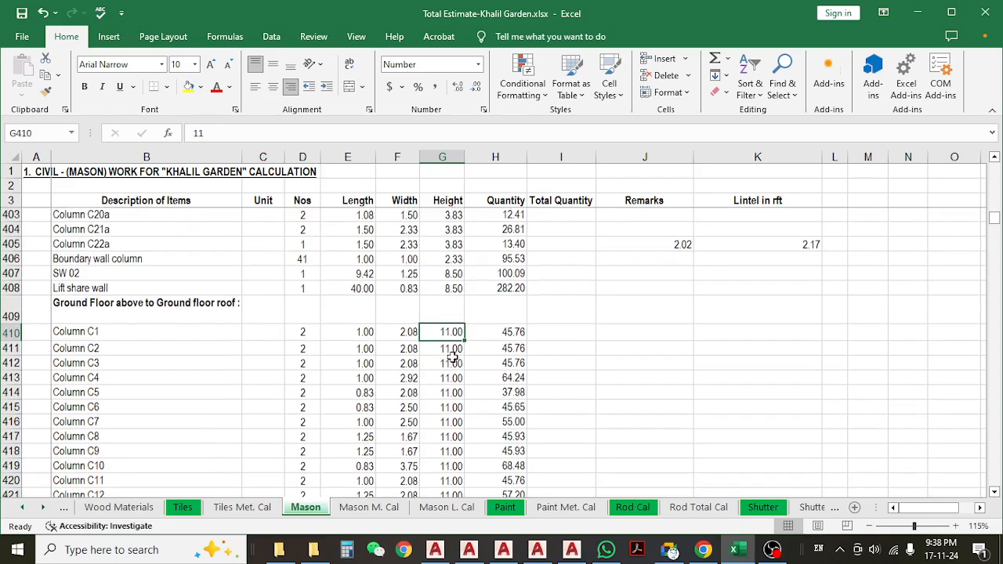
- Check the pedestal column heights, comparing column C13 with columns C14, C14a, C15 and C16
scroll(452, 363, "up", 10)
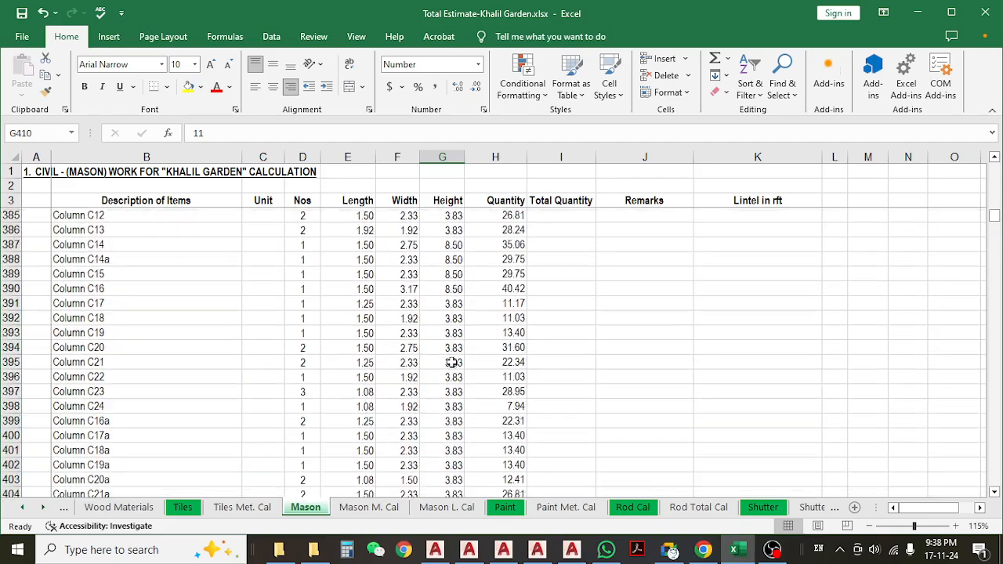
scroll(454, 332, "down", 4)
scroll(461, 363, "up", 2)
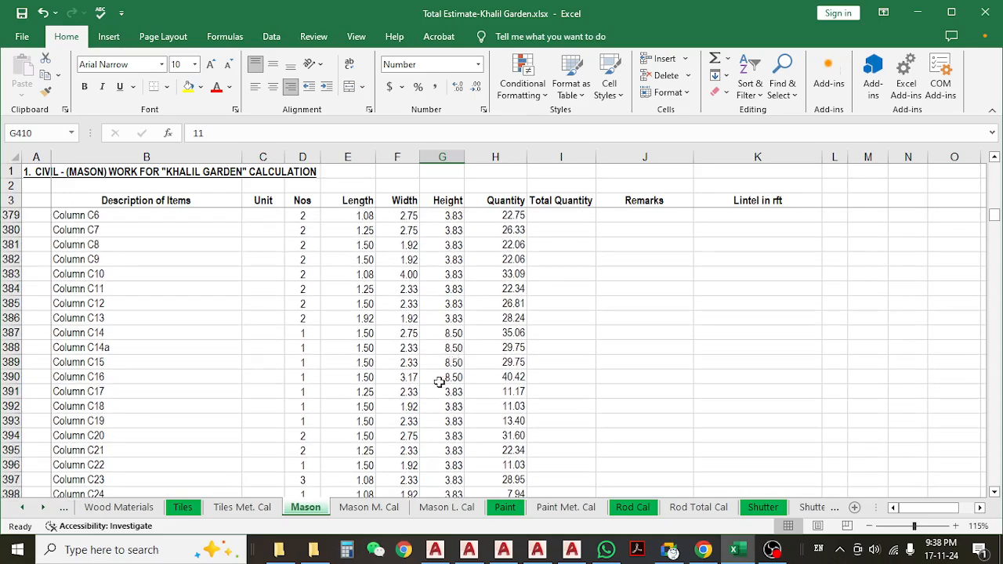
scroll(440, 382, "down", 1)
left_click(433, 280)
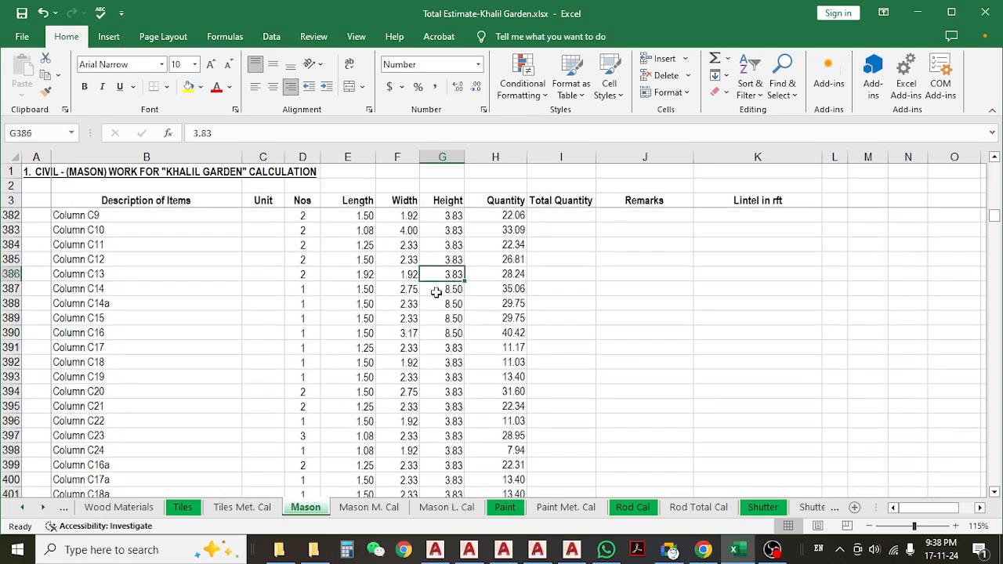
left_click_drag(435, 291, 443, 336)
scroll(453, 316, "up", 2)
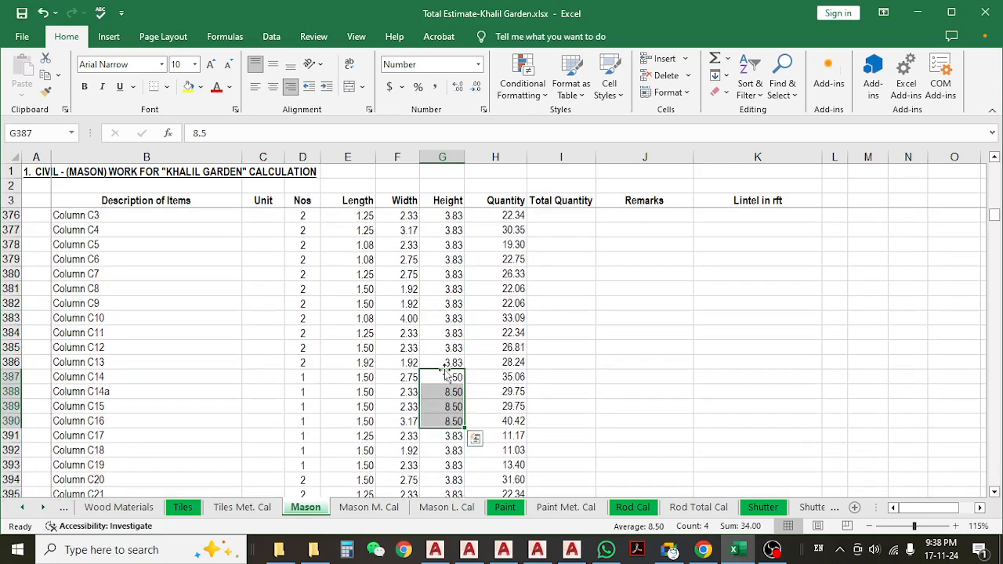
- Review the rest of the pedestal column rows and check column C1's count
scroll(444, 376, "down", 6)
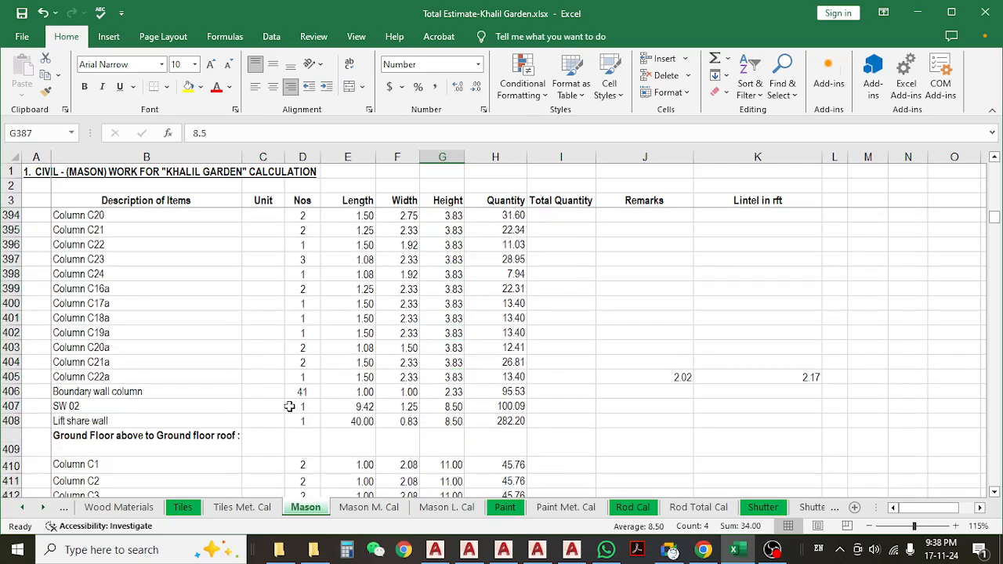
scroll(350, 341, "up", 8)
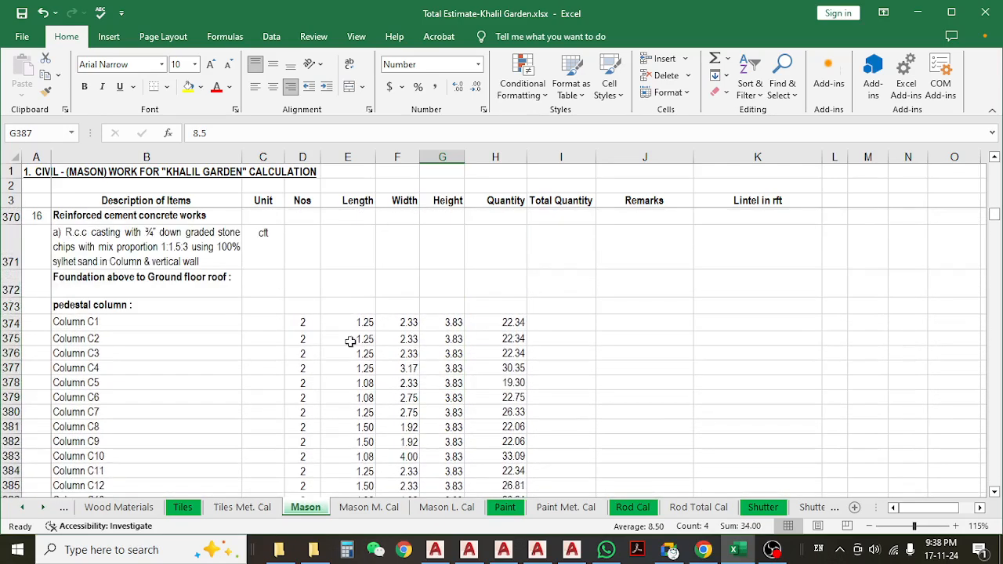
left_click(302, 324)
- Switch to AutoCAD's Column Lay out & Detail drawing and locate every C1 column in the column layout plan
left_click(435, 549)
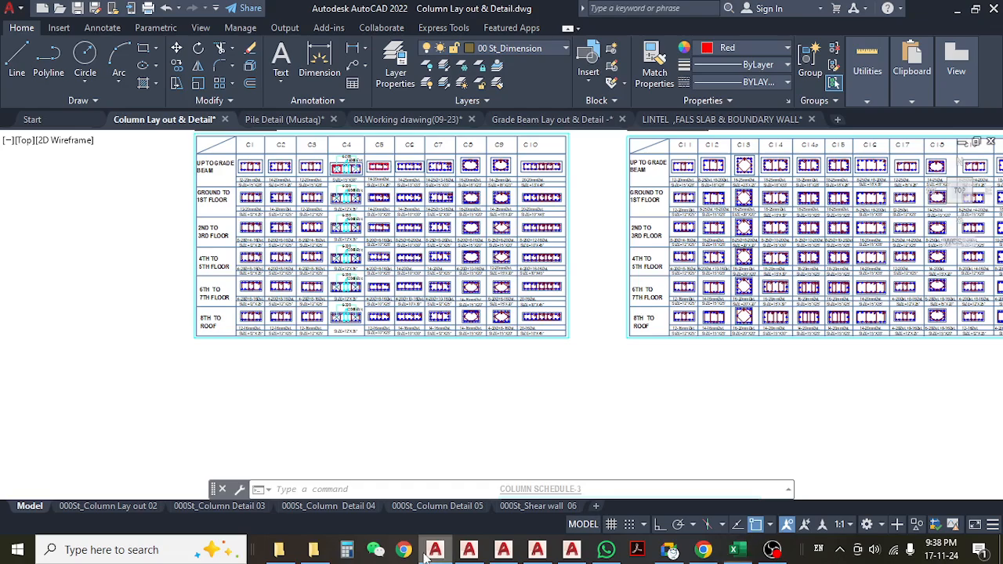
scroll(337, 349, "down", 5)
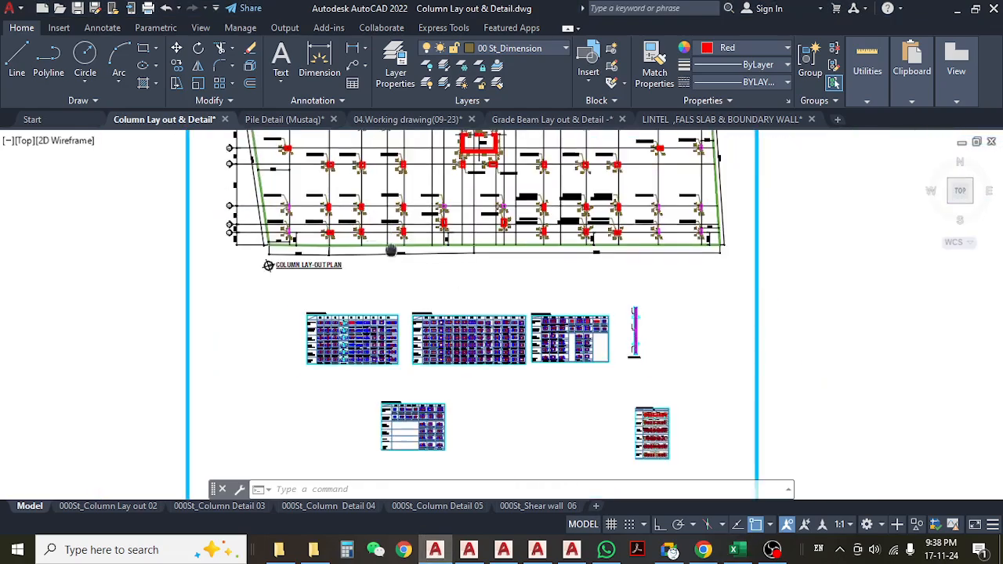
scroll(284, 239, "up", 3)
scroll(283, 239, "up", 3)
mouse_move(430, 264)
middle_mouse_down()
mouse_move(475, 262)
mouse_move(123, 285)
mouse_move(439, 285)
mouse_move(484, 269)
middle_mouse_up()
scroll(243, 233, "up", 4)
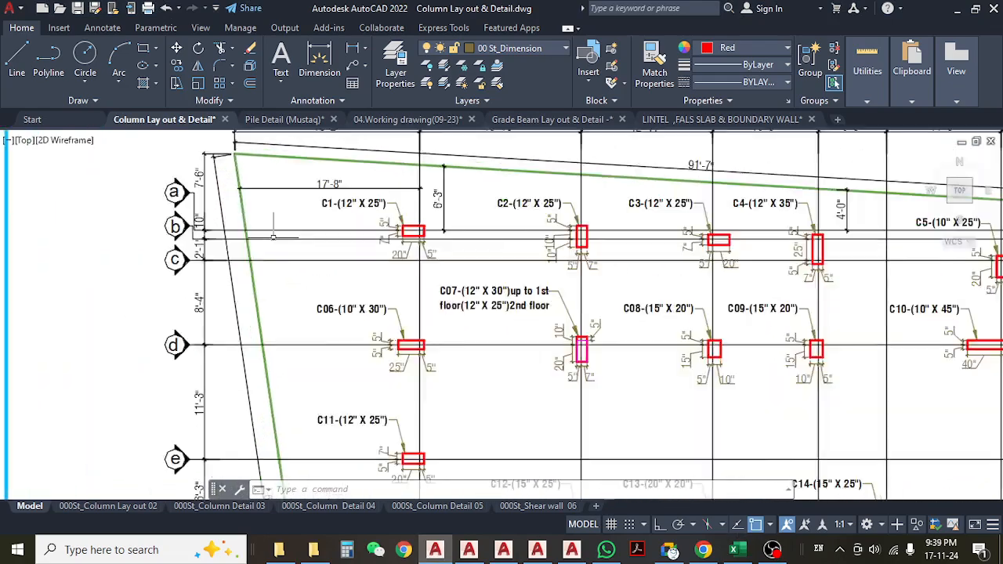
scroll(358, 248, "down", 4)
middle_click_drag(647, 252, 233, 254)
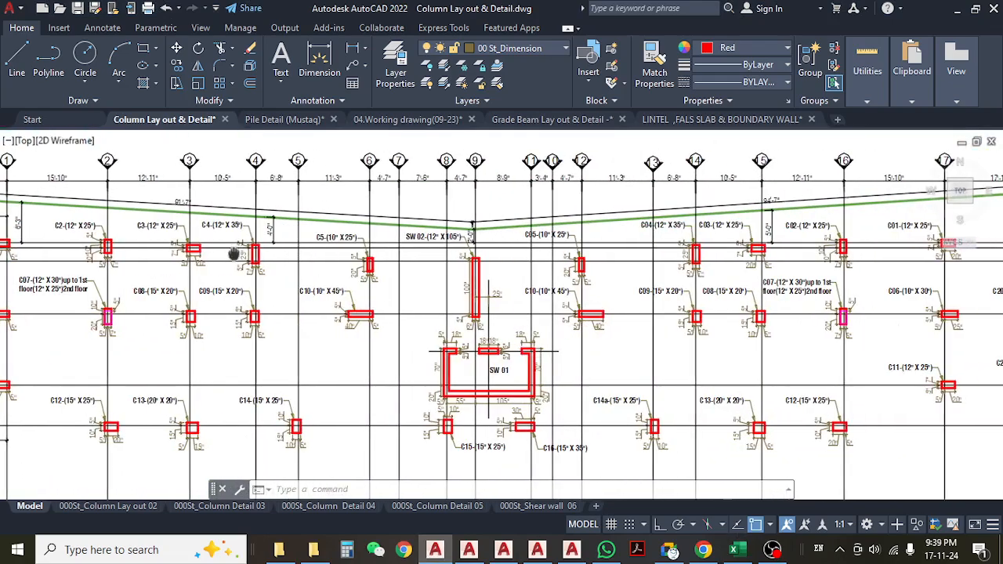
middle_click_drag(701, 254, 487, 264)
scroll(757, 248, "up", 3)
scroll(757, 247, "up", 4)
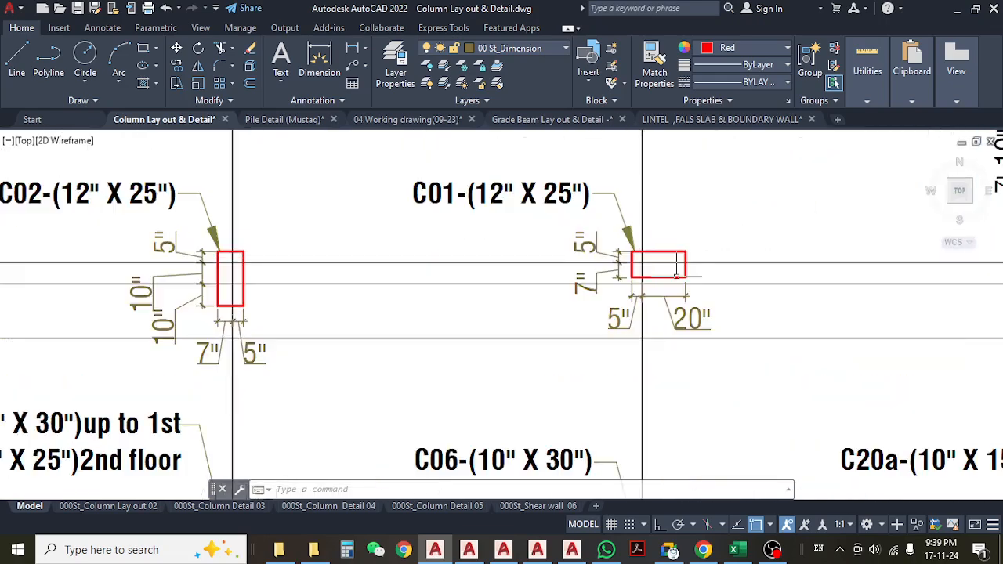
- Locate every C2 column across the column layout plan to verify its count
scroll(718, 253, "down", 8)
middle_click_drag(645, 397, 673, 275)
mouse_move(285, 320)
middle_mouse_down()
mouse_move(392, 365)
mouse_move(394, 386)
middle_mouse_up()
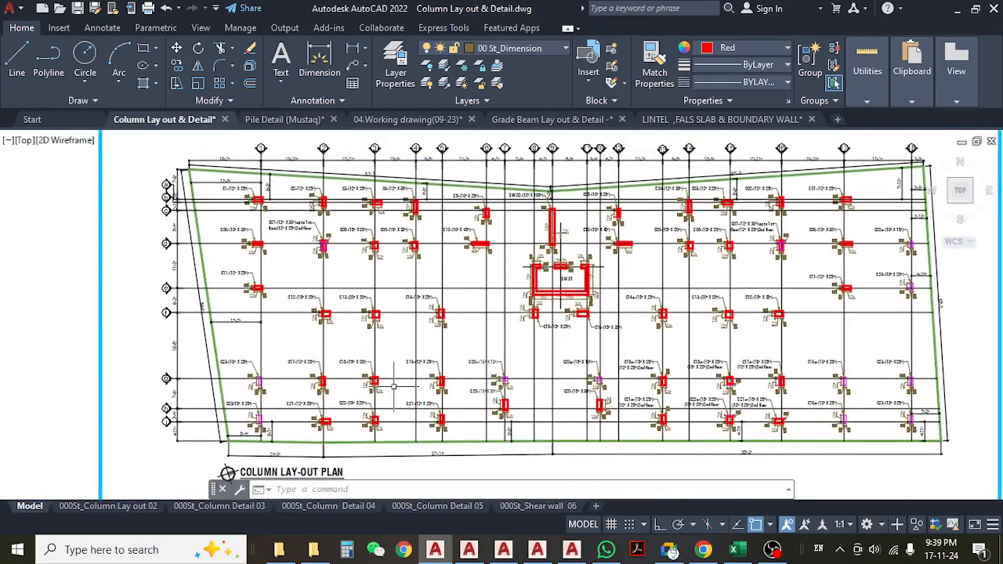
middle_click_drag(293, 271, 314, 335)
scroll(296, 251, "up", 4)
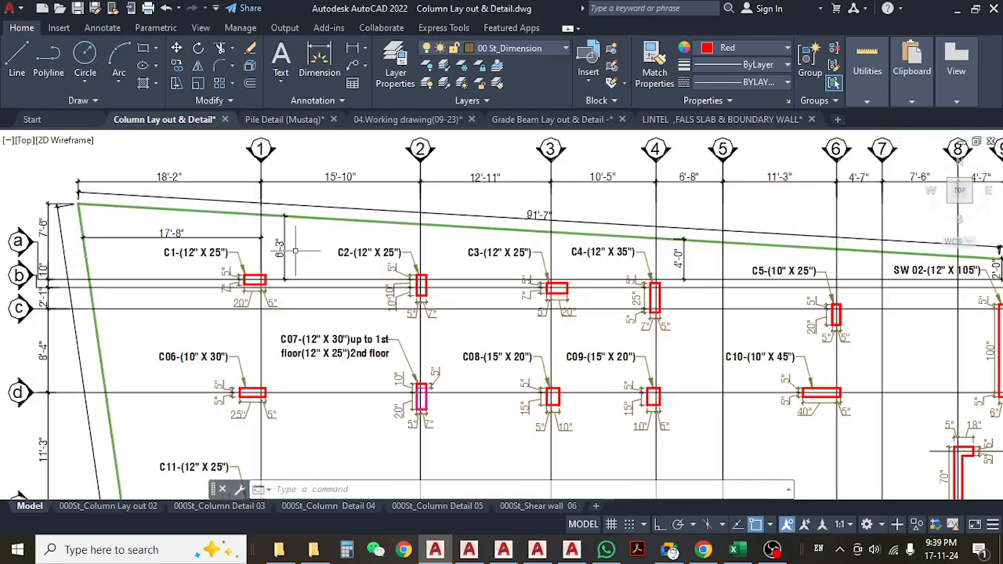
scroll(295, 266, "down", 2)
middle_click_drag(445, 312, 382, 308)
scroll(306, 263, "up", 4)
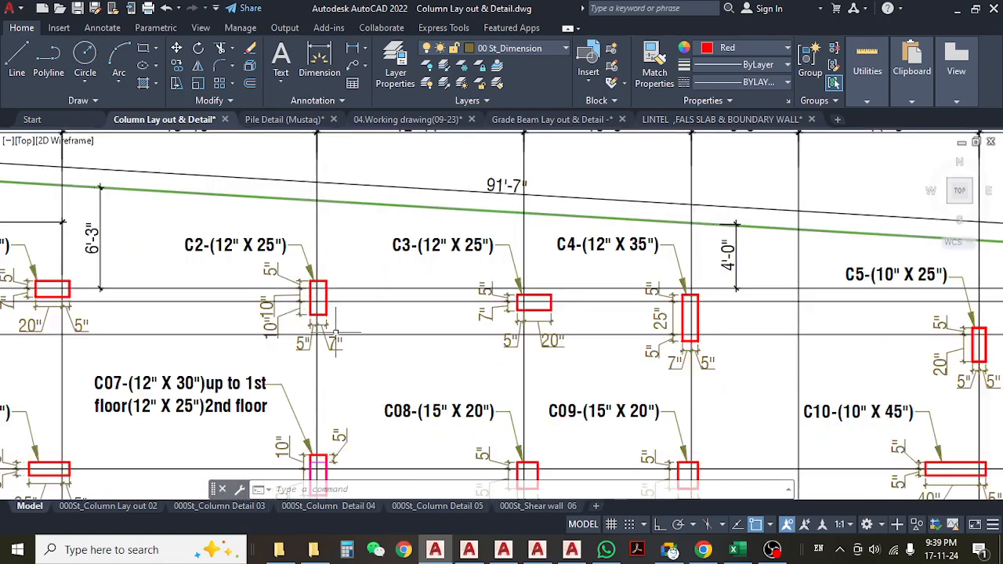
scroll(336, 333, "down", 3)
middle_click_drag(682, 338, 267, 349)
scroll(669, 321, "up", 3)
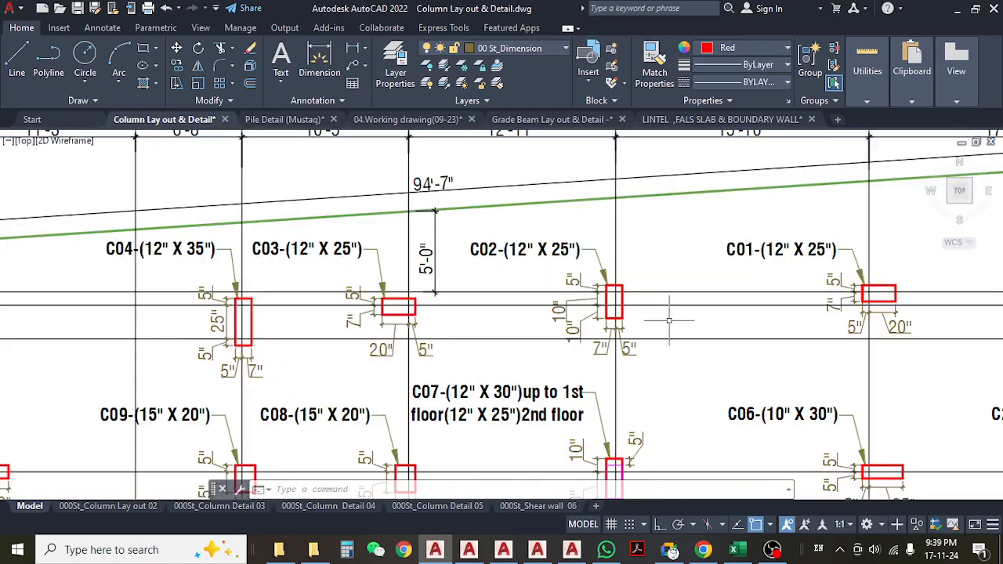
scroll(656, 318, "down", 7)
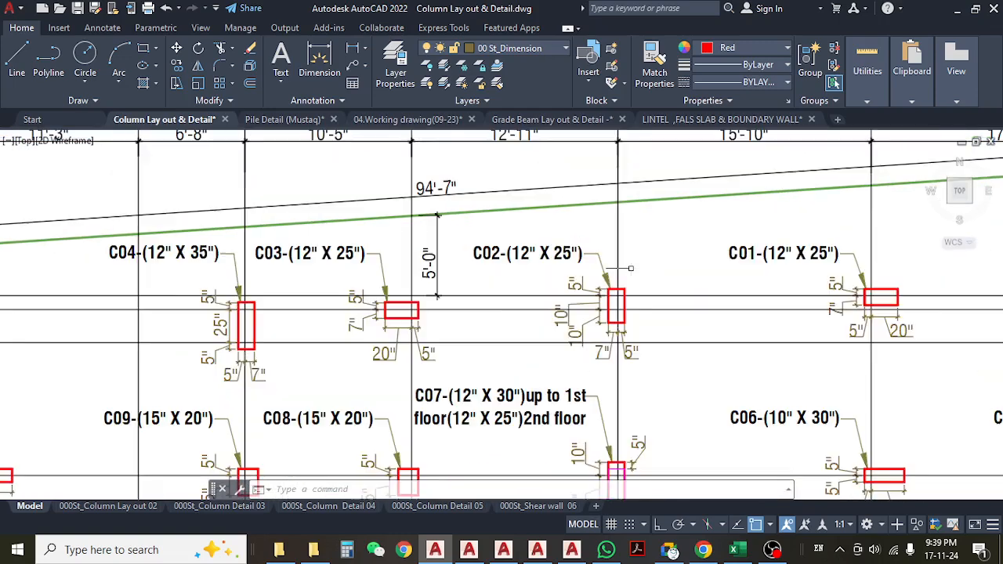
- Examine columns C3, C4 and C5 in the column layout plan to verify their counts
middle_click_drag(250, 329, 332, 329)
scroll(332, 329, "up", 5)
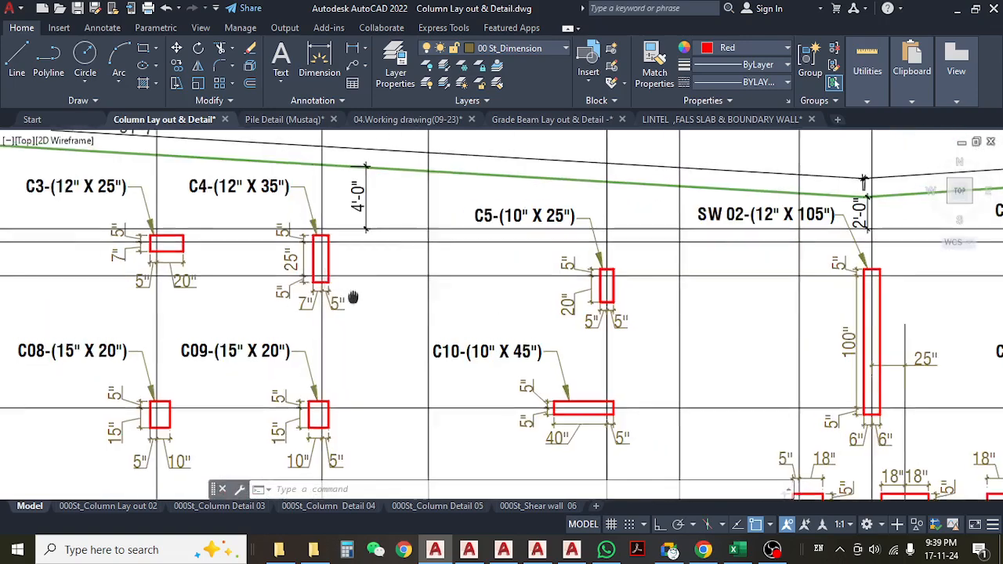
mouse_move(347, 293)
middle_mouse_down()
mouse_move(441, 338)
mouse_move(405, 325)
mouse_move(124, 327)
middle_mouse_up()
scroll(365, 303, "down", 2)
middle_click_drag(639, 337, 316, 338)
scroll(637, 313, "down", 10)
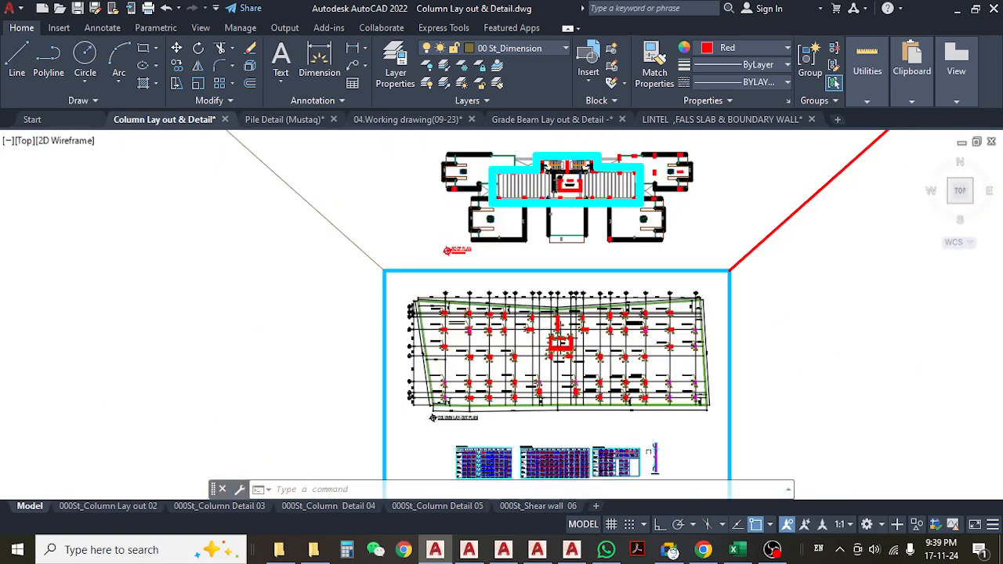
- Return to the Excel estimate and check the counts of columns C1 to C6 in the pedestal column section
left_click(738, 551)
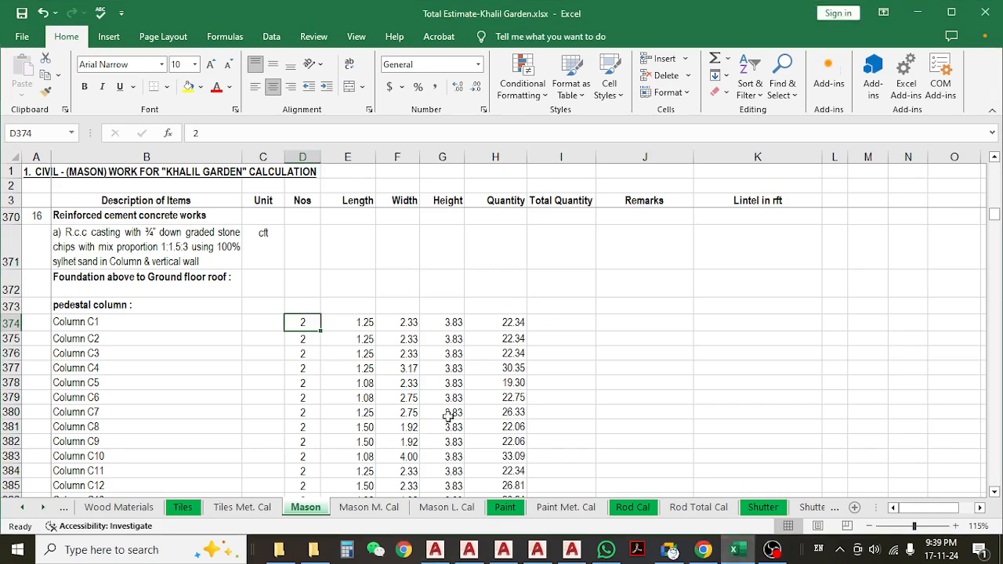
left_click(314, 350)
left_click(301, 370)
left_click(302, 402)
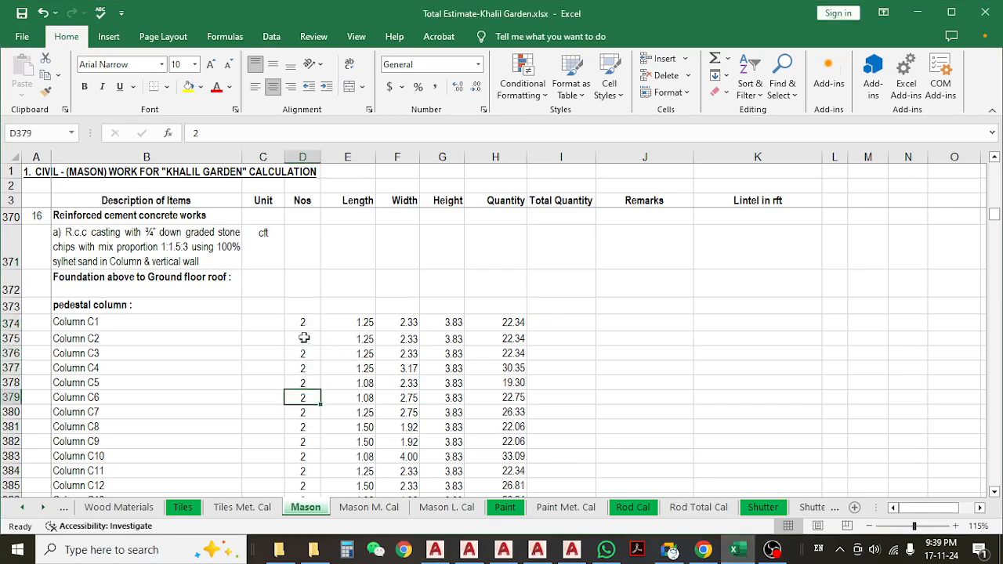
left_click(304, 337)
left_click(302, 323)
left_click(301, 343)
left_click(298, 365)
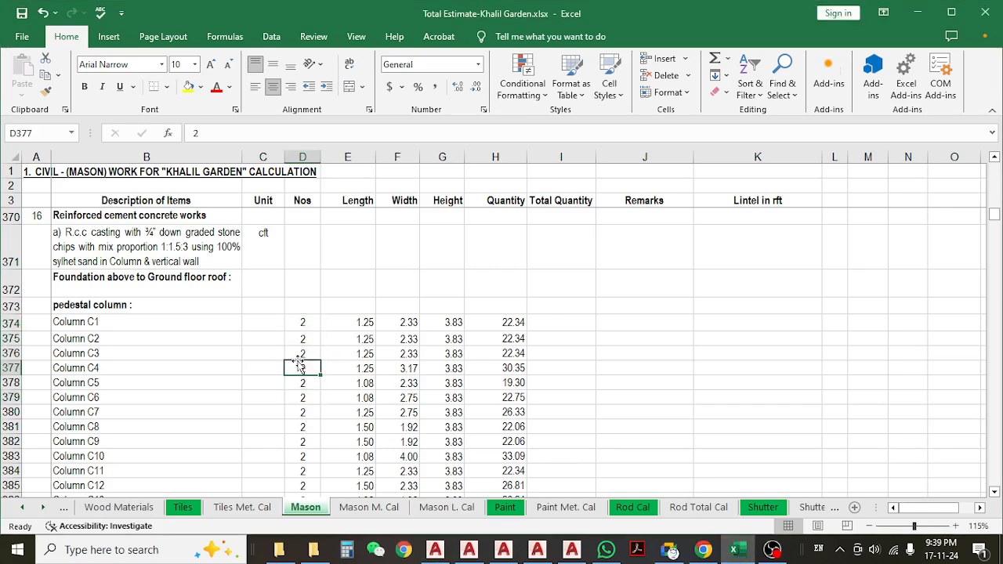
left_click(303, 341)
left_click(300, 370)
- Review the counts of the remaining pedestal columns and check column C3's quantity formula
scroll(312, 352, "down", 3)
scroll(311, 352, "up", 2)
scroll(311, 352, "down", 4)
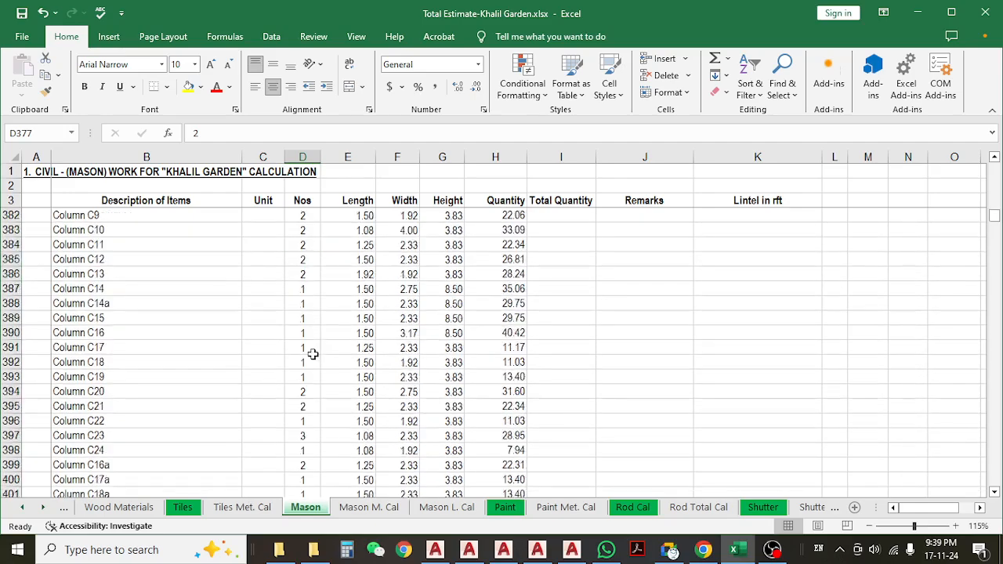
scroll(311, 352, "up", 2)
scroll(443, 286, "up", 2)
left_click(494, 266)
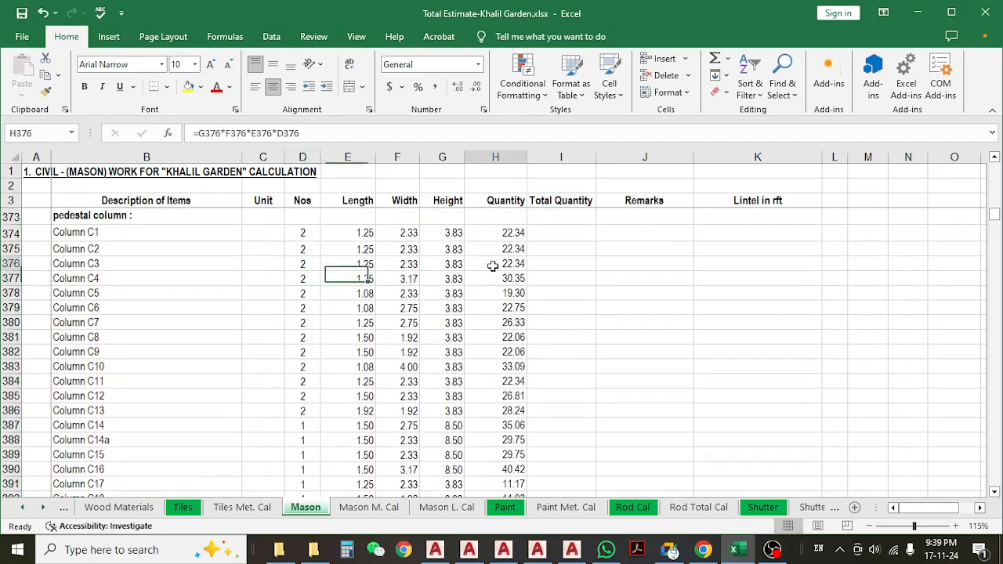
- Check column C1's quantity formula and the unit of the R.C.C. casting item in the pedestal column section
scroll(503, 306, "down", 7)
scroll(495, 358, "up", 3)
scroll(496, 360, "up", 5)
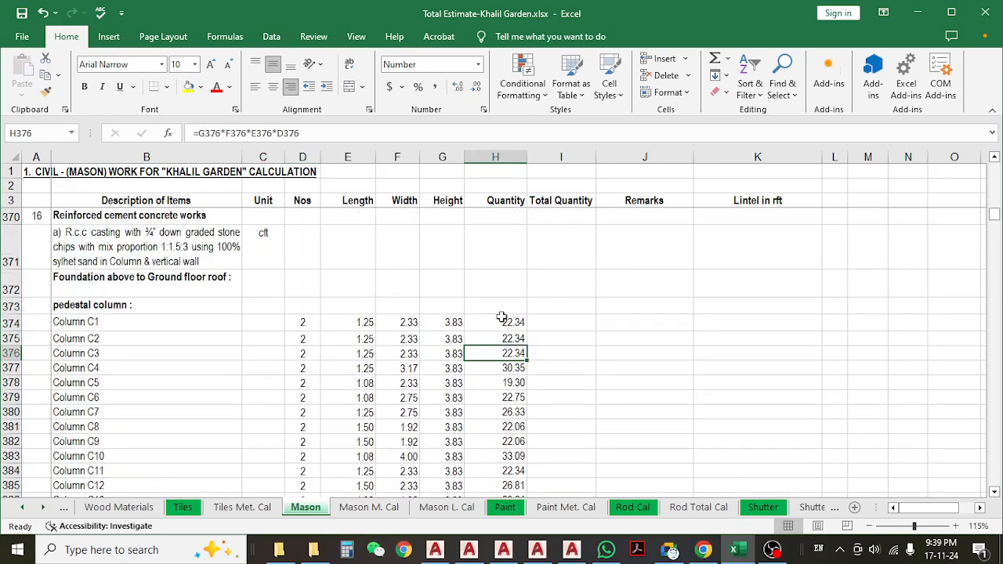
left_click(513, 323)
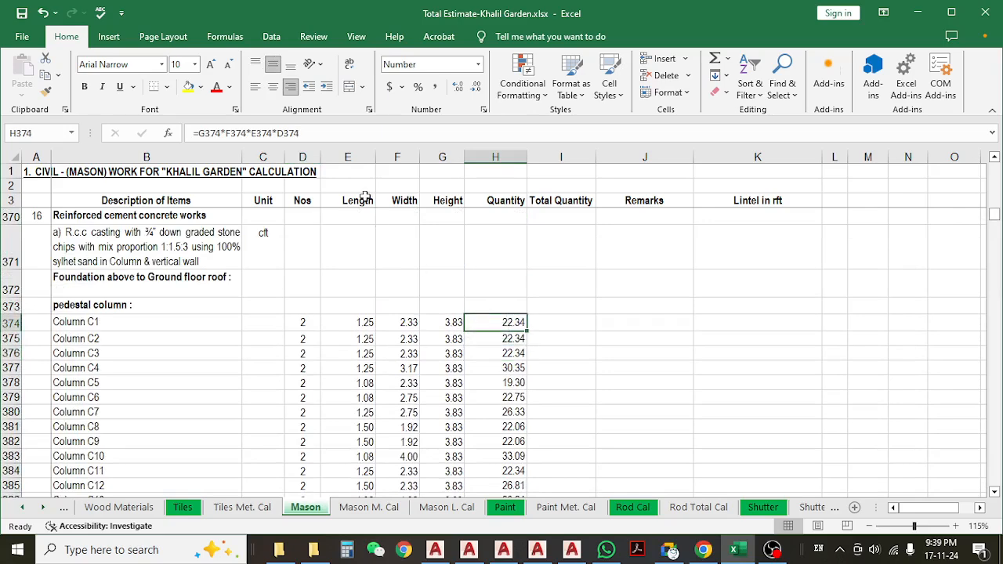
left_click(353, 136)
key("Escape")
scroll(499, 306, "down", 2)
scroll(515, 290, "up", 1)
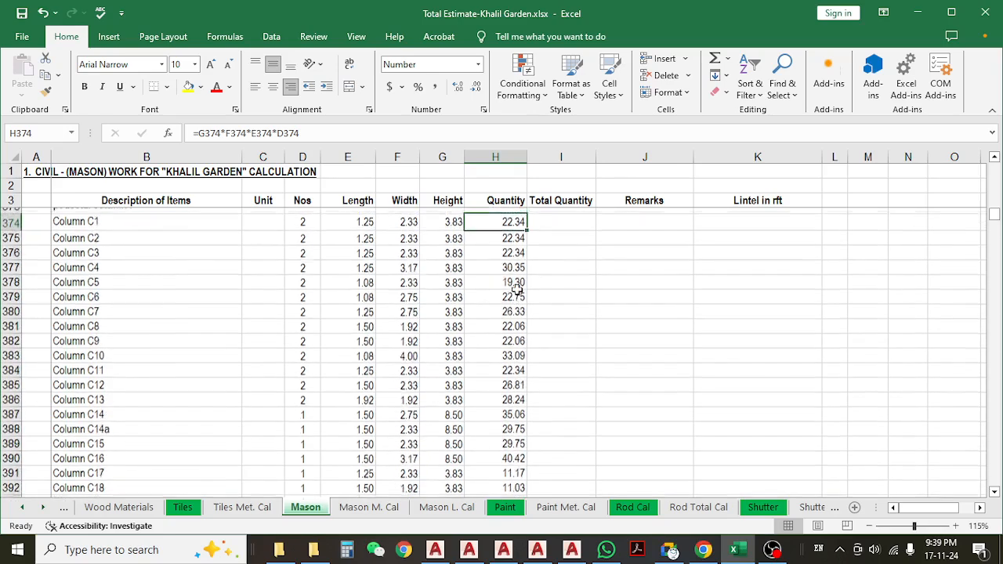
scroll(509, 305, "up", 2)
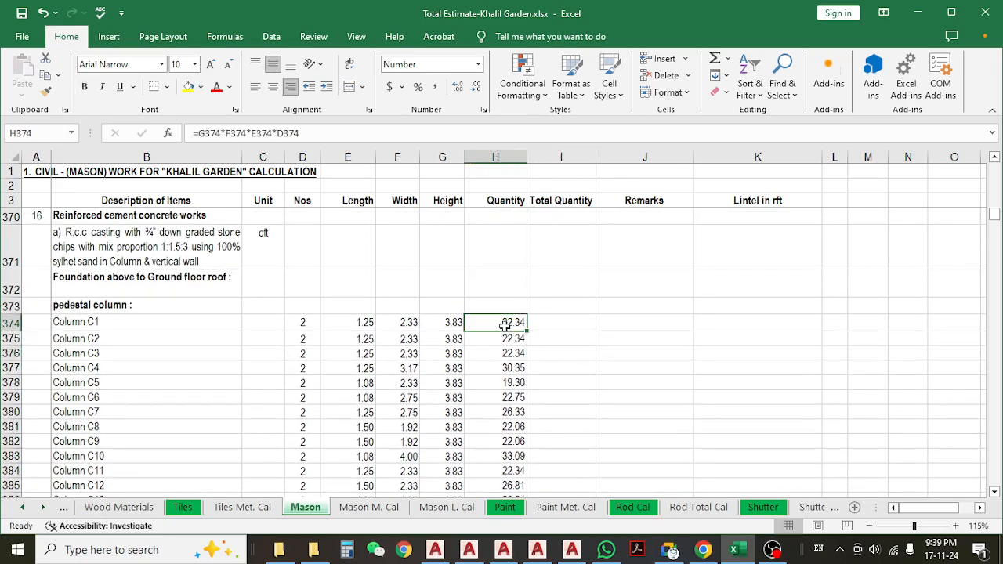
left_click(261, 241)
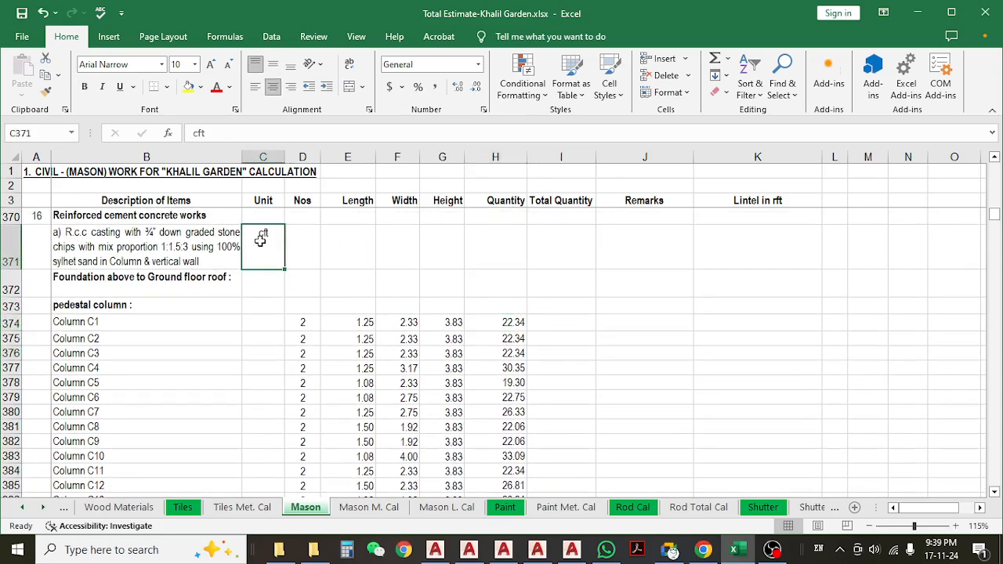
left_click(509, 322)
double_click(509, 322)
key("Escape")
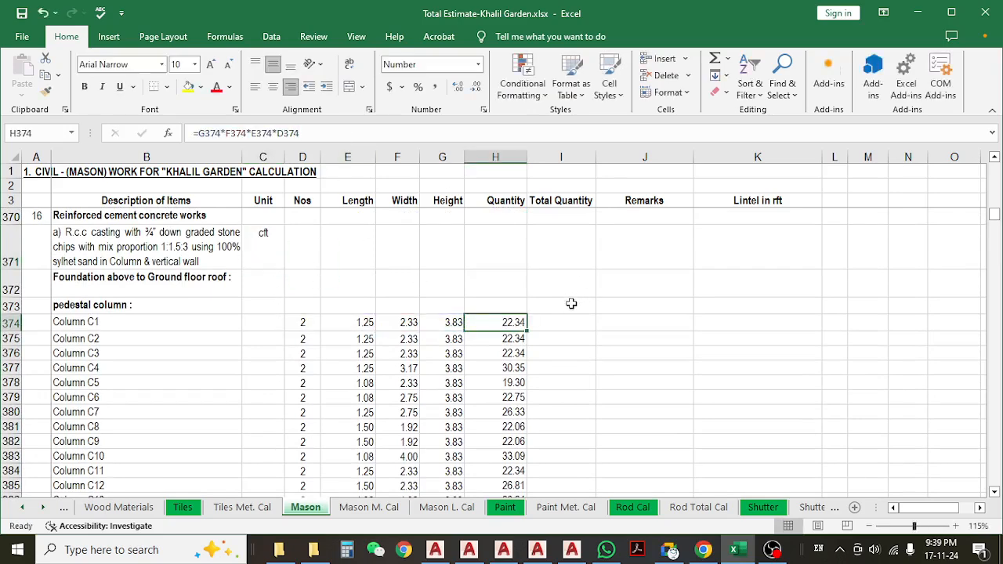
- Review the pedestal section's remaining rows from column C12 onward and check the lift share wall's quantity formula
scroll(572, 304, "down", 9)
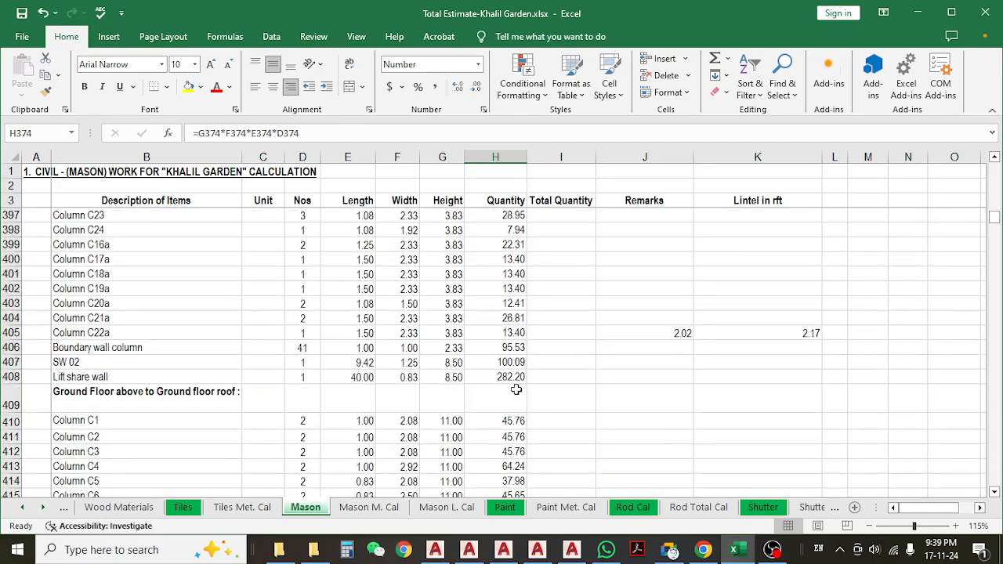
left_click(517, 377)
scroll(557, 373, "up", 4)
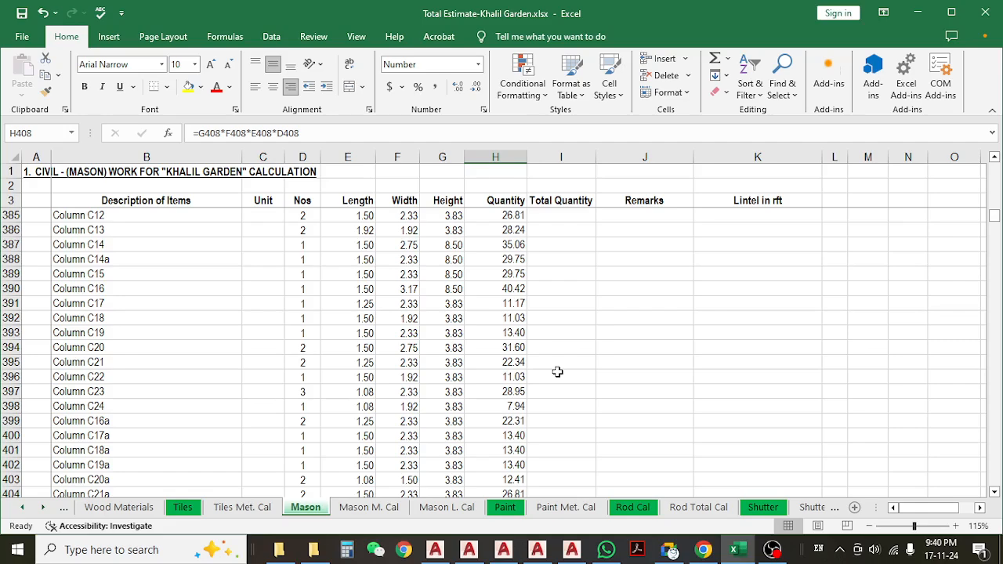
scroll(557, 371, "down", 3)
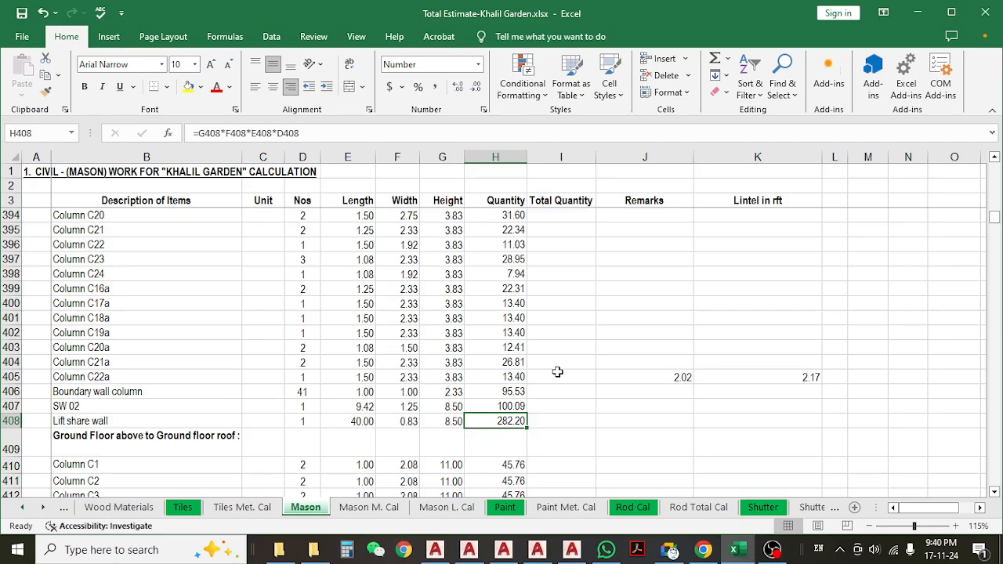
scroll(557, 372, "down", 5)
scroll(557, 372, "up", 2)
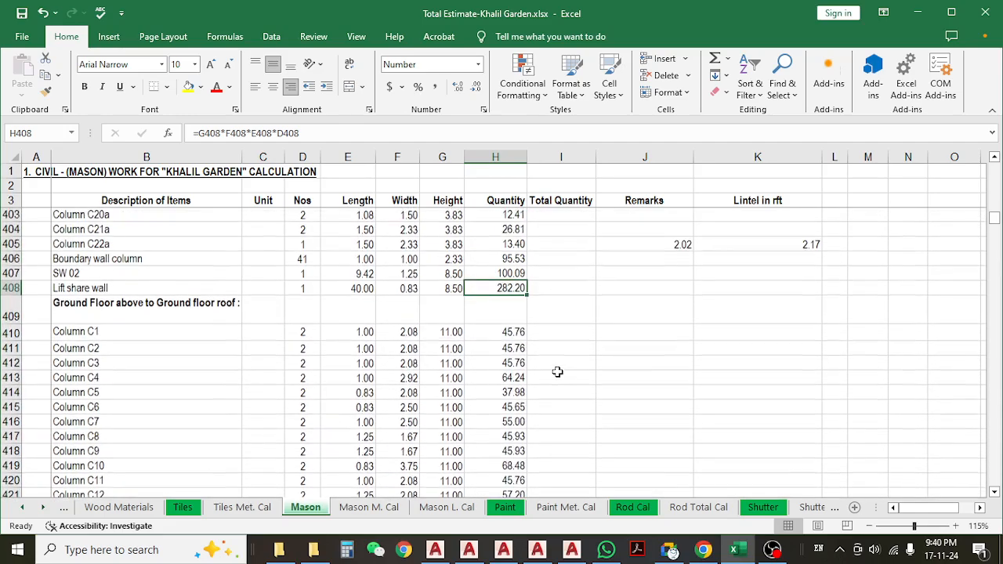
- Review the "Ground Floor above to Ground floor roof" section from column C1 down to its total
left_click(197, 322)
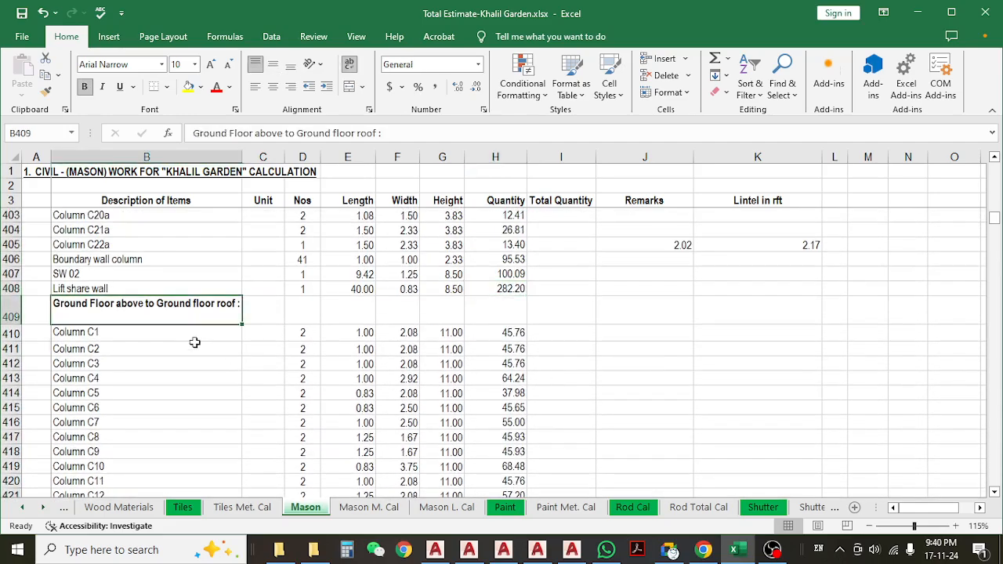
left_click(197, 349)
scroll(429, 346, "down", 4)
scroll(430, 346, "up", 7)
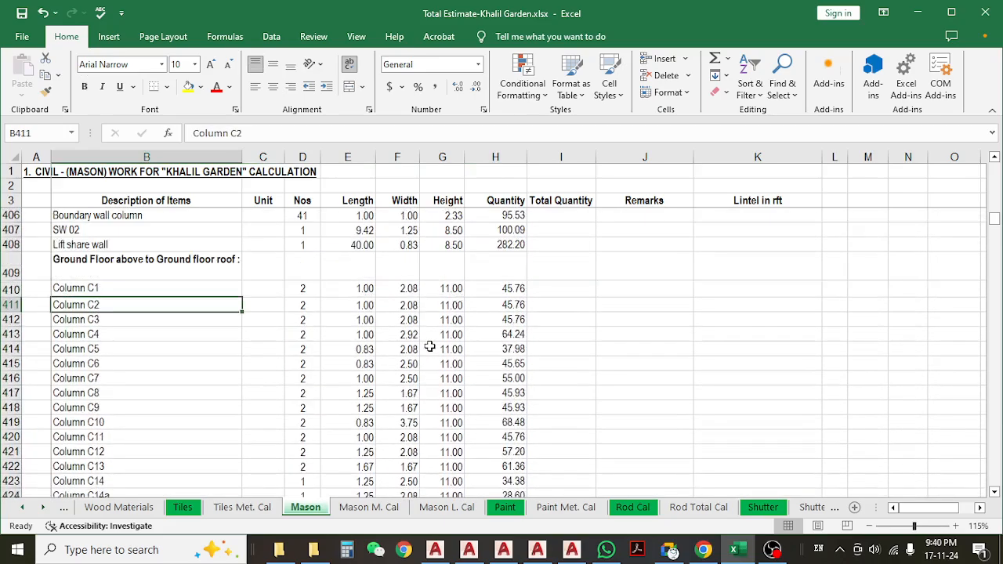
scroll(429, 346, "down", 17)
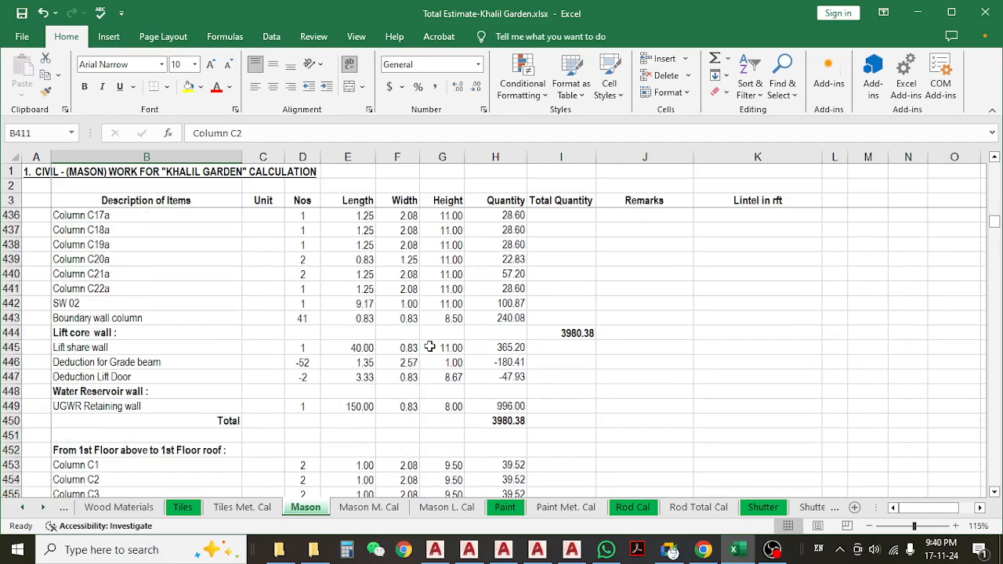
scroll(430, 346, "up", 20)
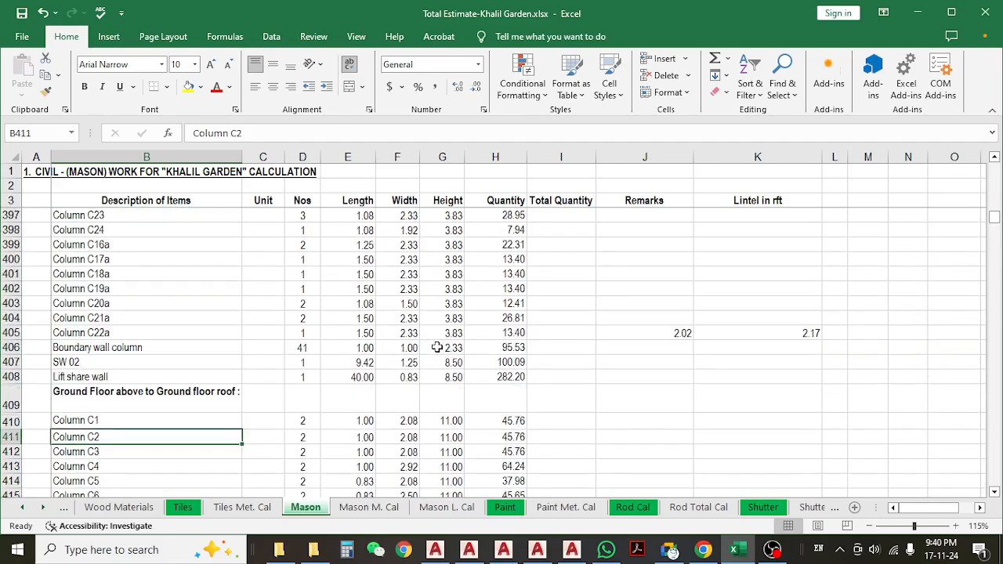
- Select the pedestal column descriptions from C1 to C22a to review which columns are listed
scroll(431, 348, "up", 1)
left_click_drag(186, 376, 149, 411)
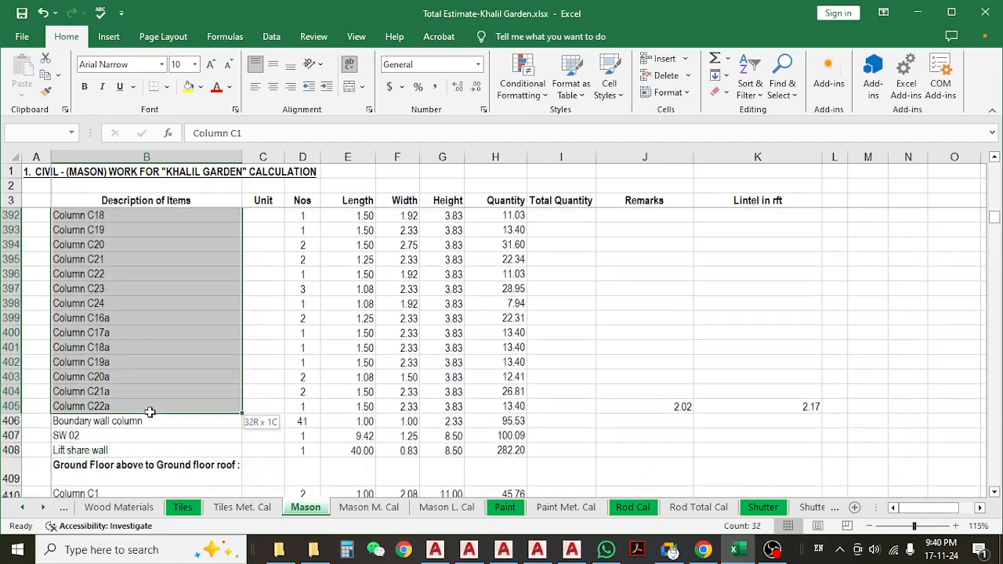
scroll(329, 384, "up", 9)
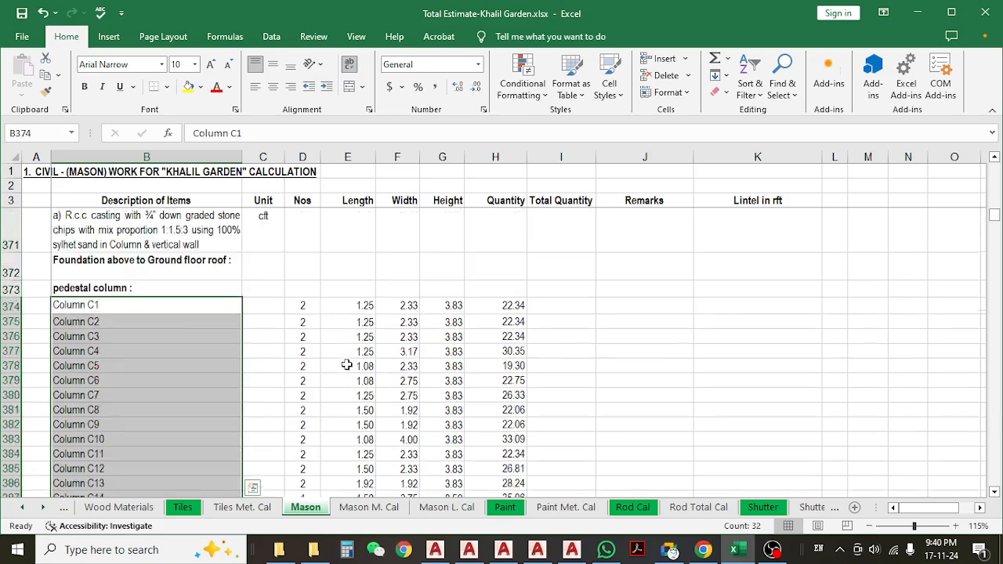
scroll(348, 400, "down", 2)
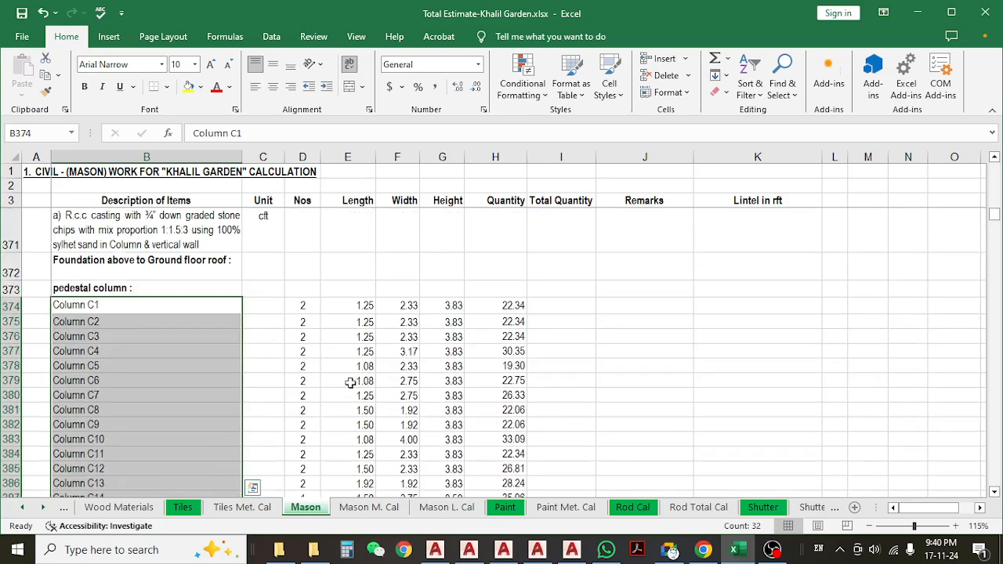
- Check the length, width and height entries of pedestal columns C1 to C3 and compare the rows below
left_click(345, 308)
left_click(403, 307)
left_click(428, 308)
left_click(385, 321)
left_click(352, 322)
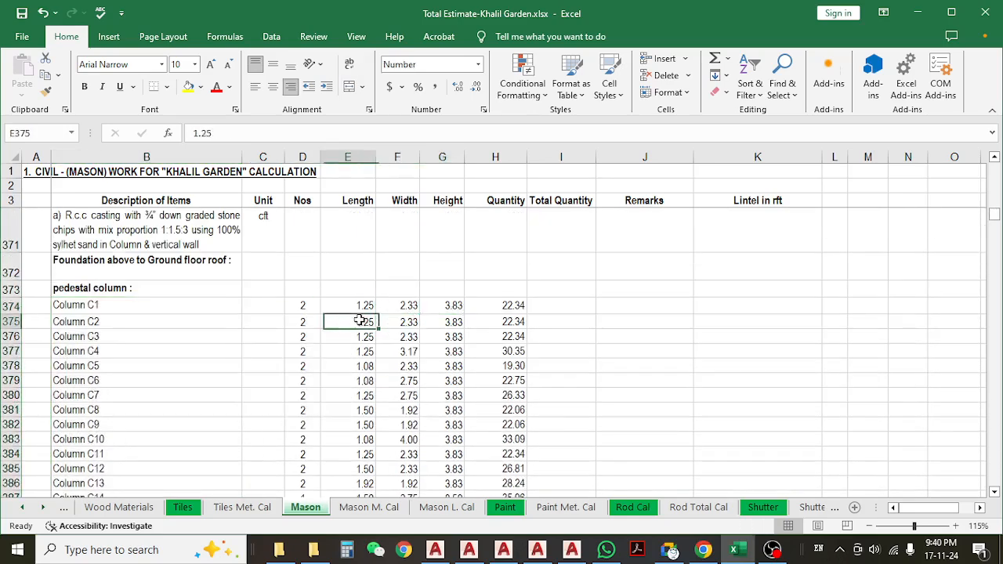
left_click(439, 322)
left_click(362, 337)
left_click(388, 337)
scroll(389, 344, "down", 11)
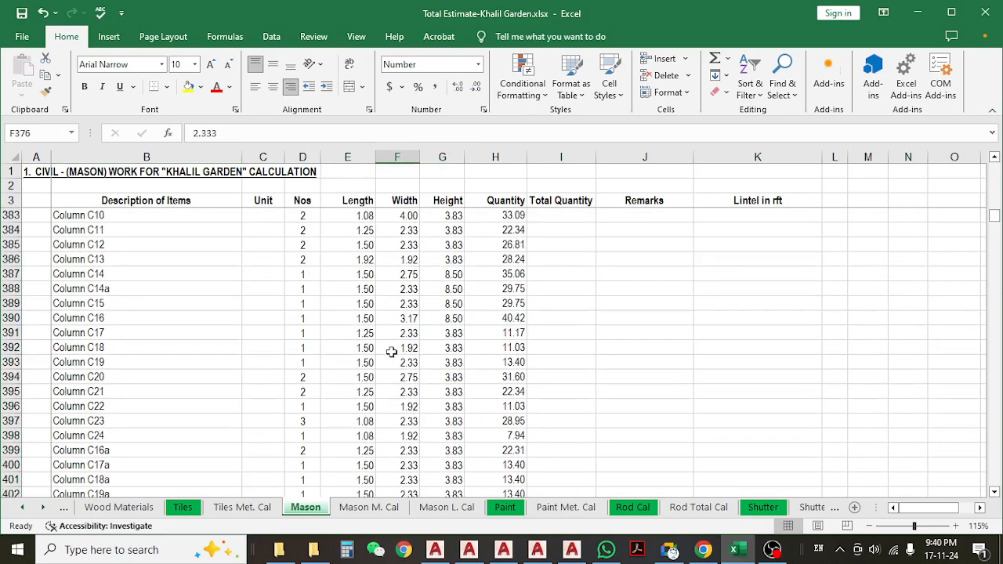
- Check the count of column C14 and the columns below it in the ground floor section
scroll(392, 351, "down", 5)
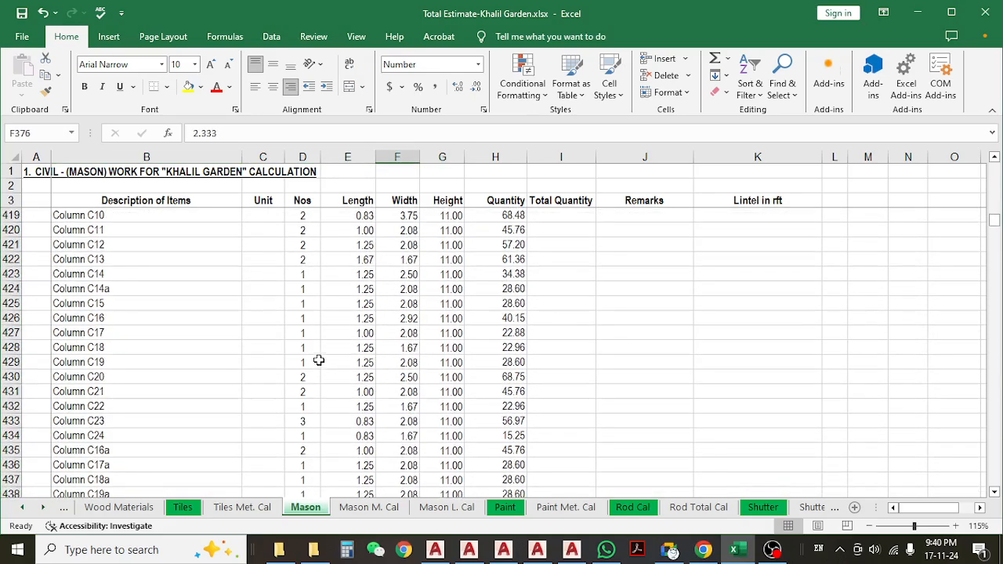
scroll(319, 359, "up", 2)
left_click(301, 303)
scroll(310, 370, "down", 8)
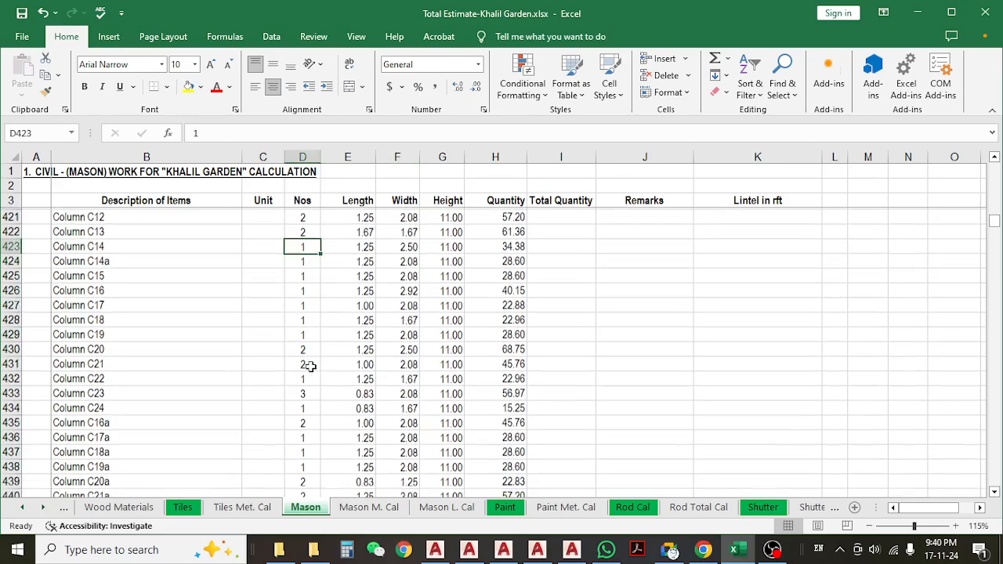
- Switch to AutoCAD's Column Lay out & Detail drawing and locate Column Schedule-3
left_click(572, 550)
scroll(431, 359, "down", 7)
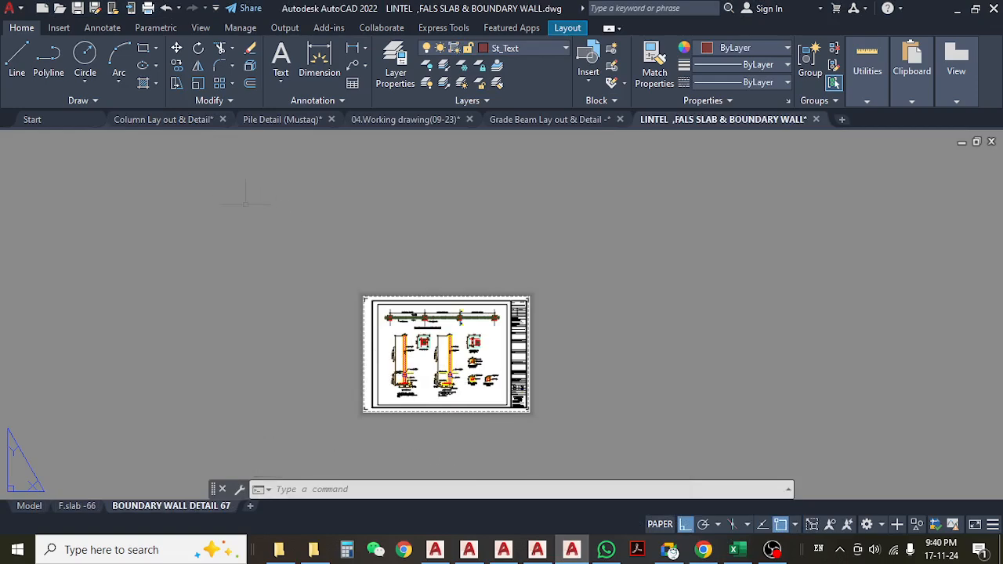
left_click(200, 166)
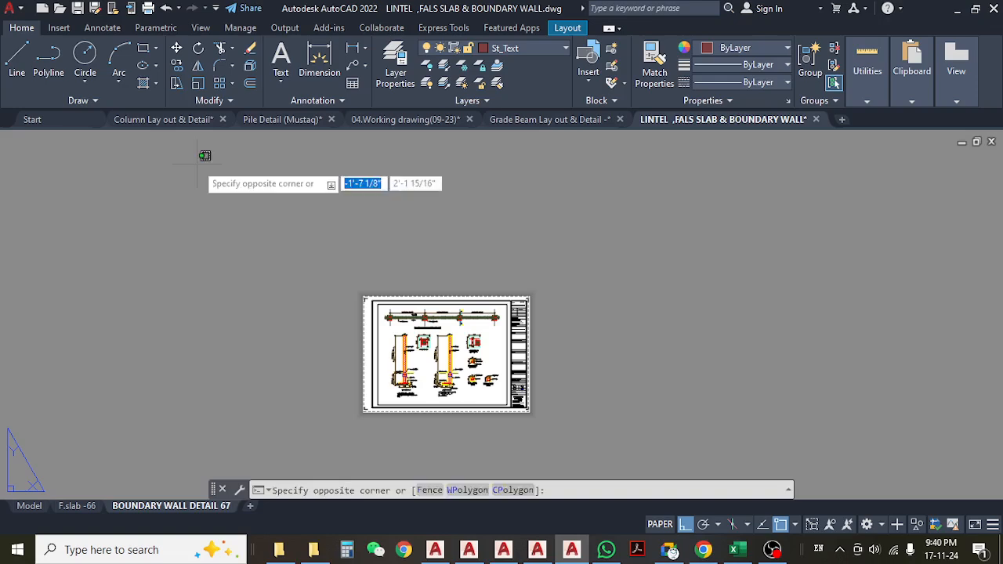
left_click(188, 119)
scroll(406, 226, "down", 4)
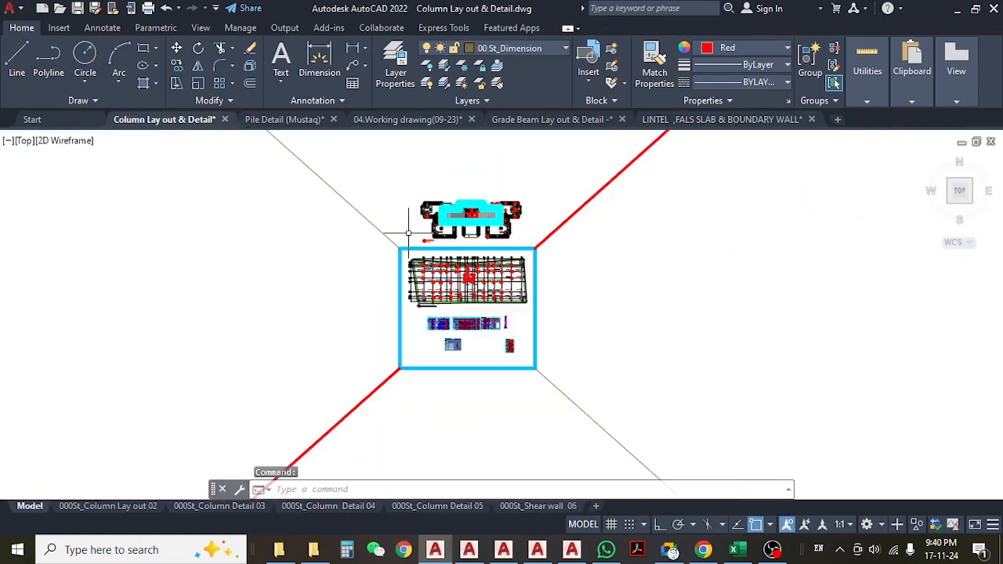
scroll(505, 321, "up", 2)
scroll(511, 329, "up", 6)
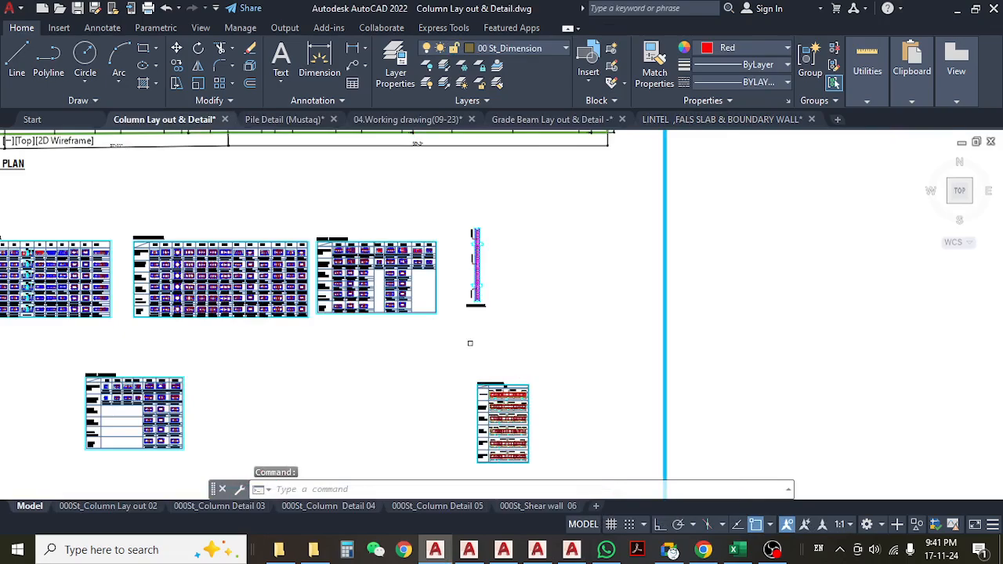
mouse_move(470, 340)
middle_mouse_down()
mouse_move(501, 345)
mouse_move(643, 278)
middle_mouse_up()
scroll(286, 333, "up", 5)
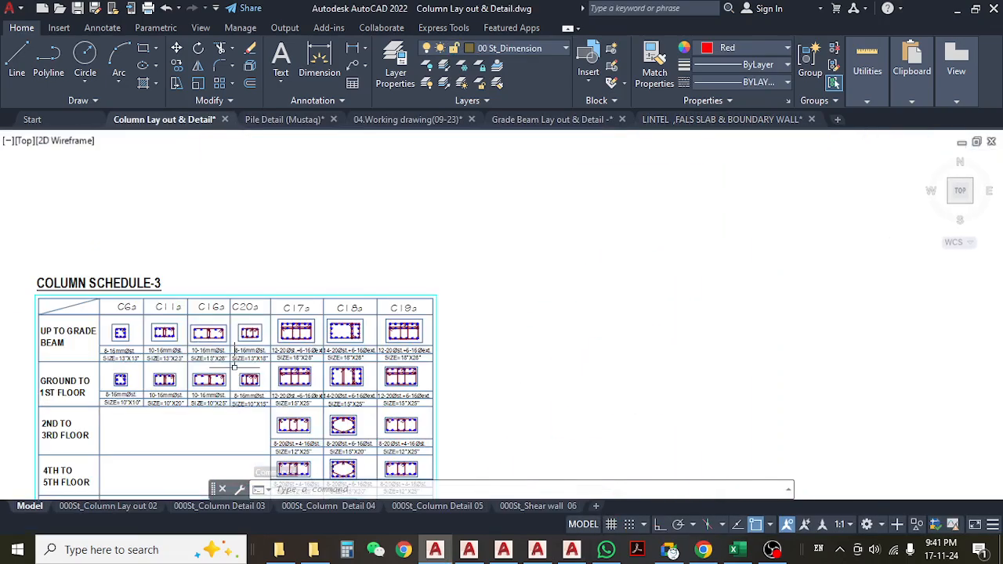
middle_click_drag(147, 381, 357, 279)
scroll(357, 278, "up", 2)
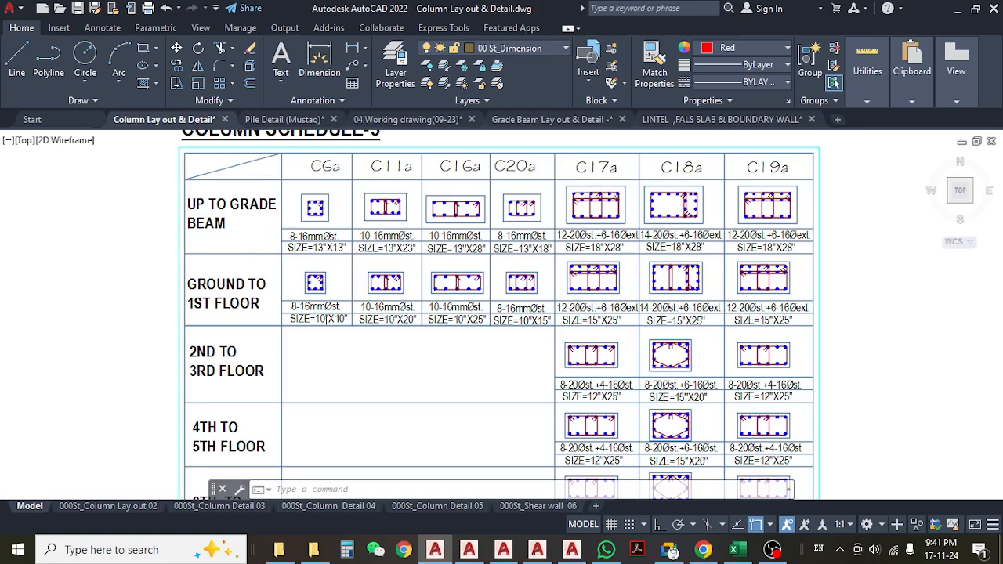
- Examine the sizes of columns C6a to C19a in Column Schedule-3 for every level from grade beam to roof
middle_click_drag(532, 308, 522, 314)
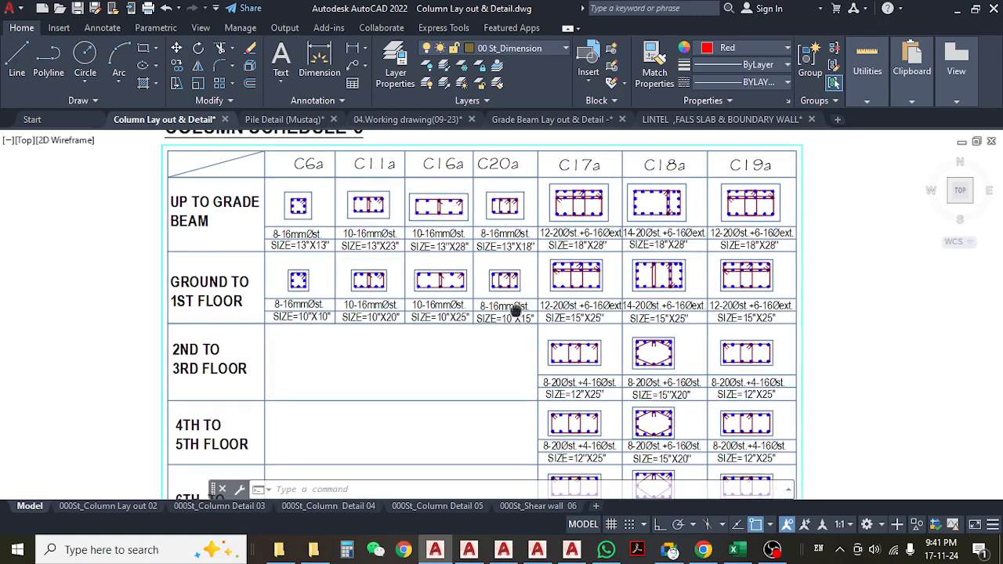
middle_click_drag(377, 350, 384, 197)
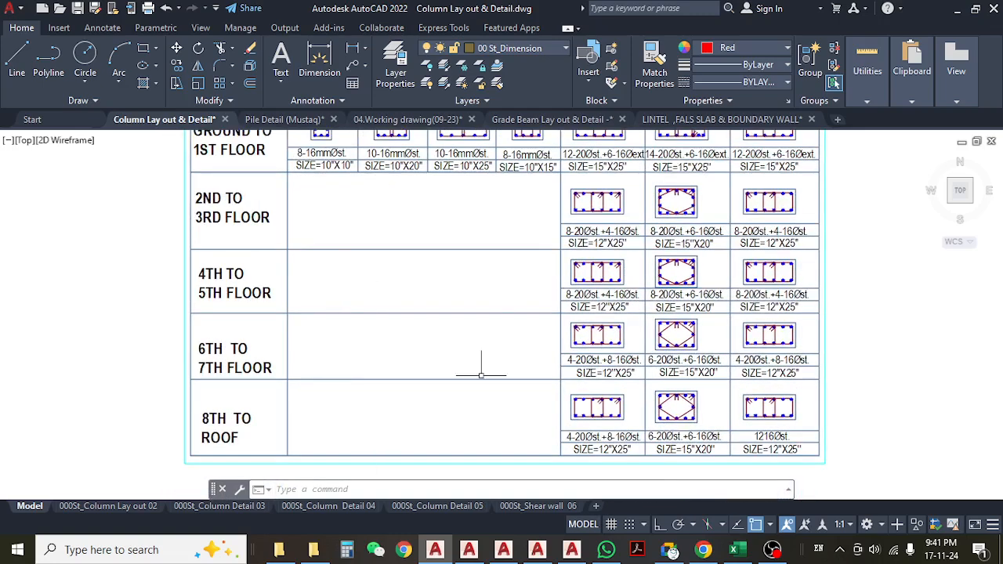
middle_click_drag(455, 283, 461, 436)
scroll(387, 358, "up", 2)
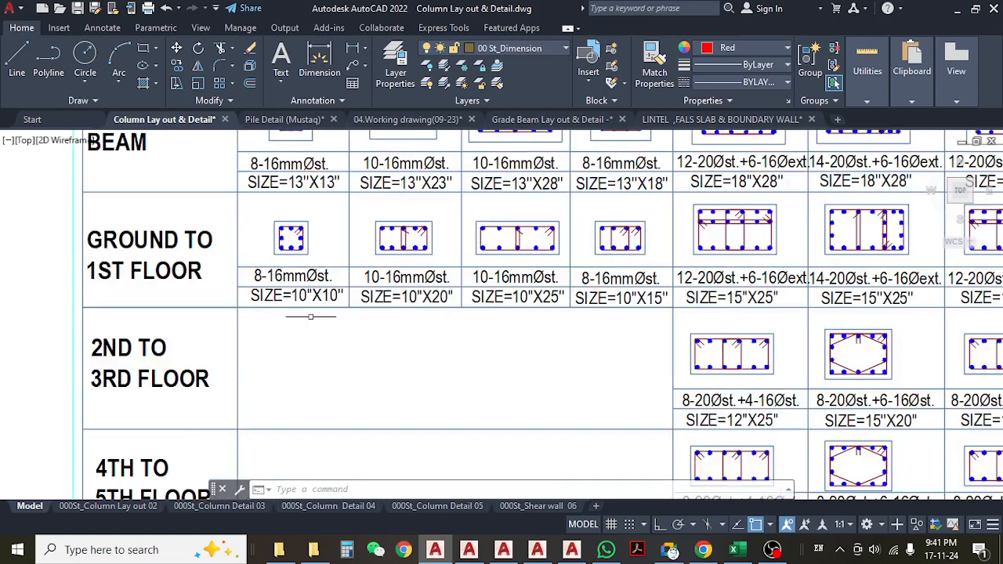
middle_click_drag(310, 316, 327, 415)
scroll(340, 374, "down", 2)
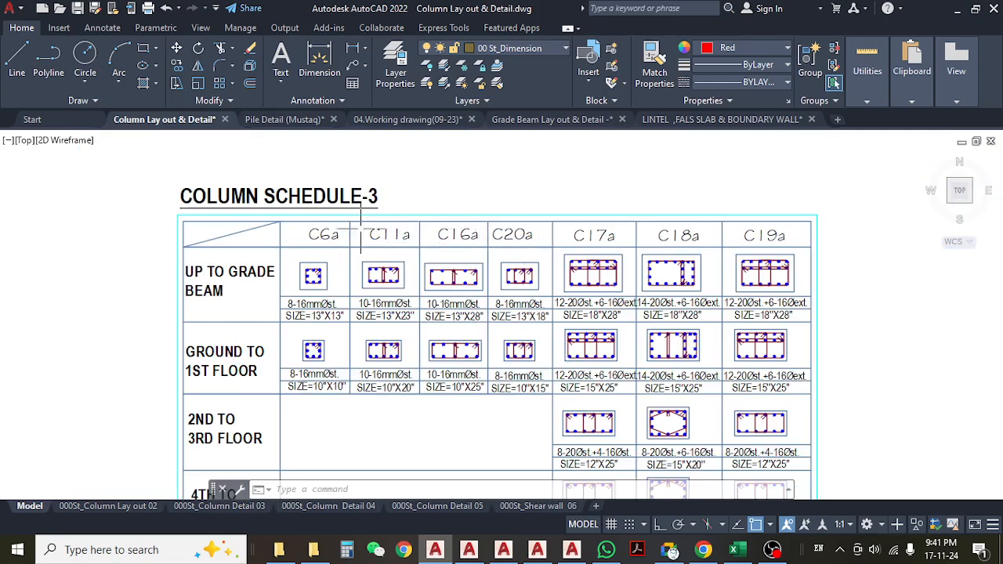
middle_click_drag(422, 350, 361, 311)
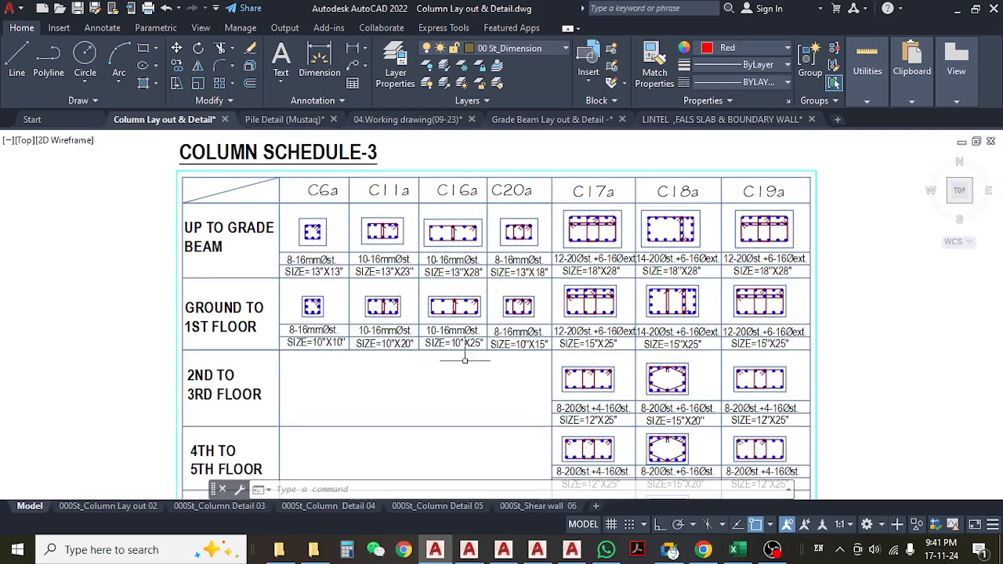
middle_click_drag(408, 354, 408, 316)
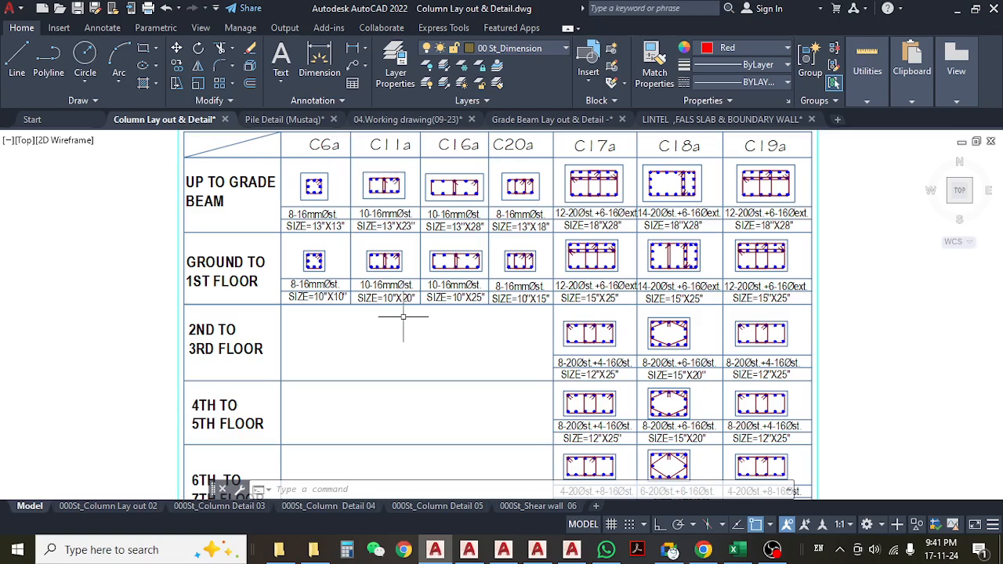
middle_click_drag(221, 343, 227, 278)
middle_click_drag(237, 371, 242, 302)
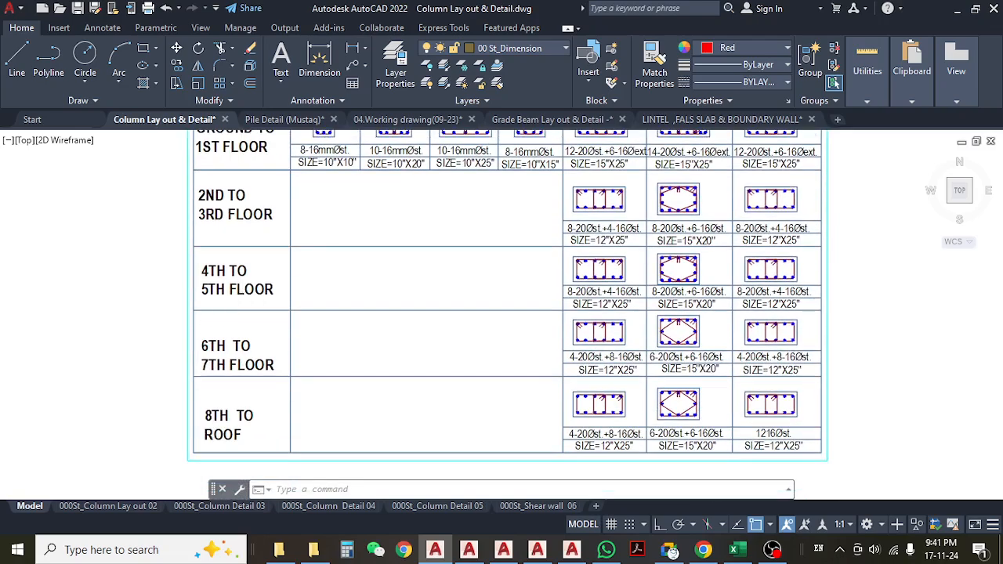
middle_click_drag(385, 290, 380, 386)
middle_click_drag(469, 259, 497, 329)
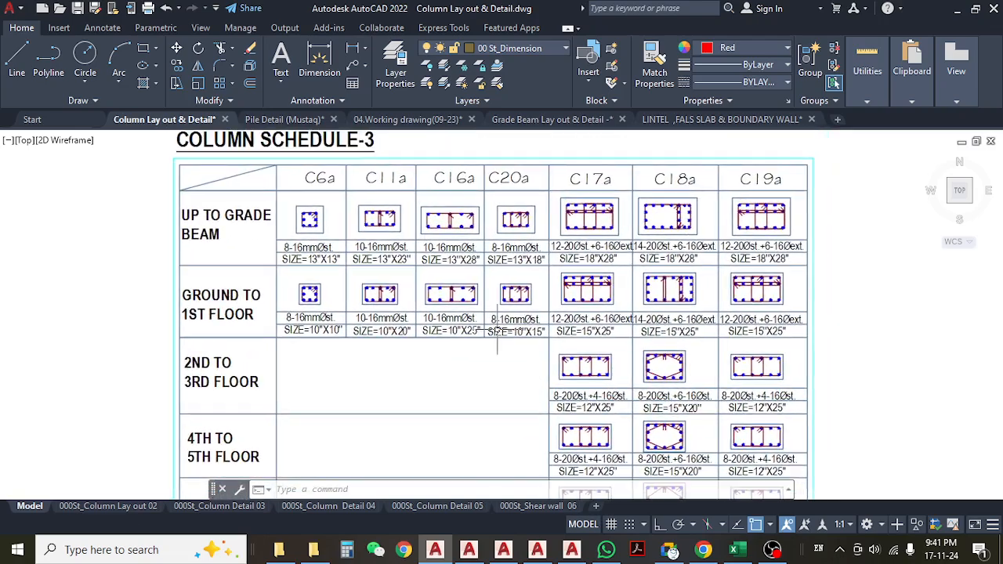
- Switch to the Excel Mason sheet and locate column C16a in the ground floor section
left_click(734, 549)
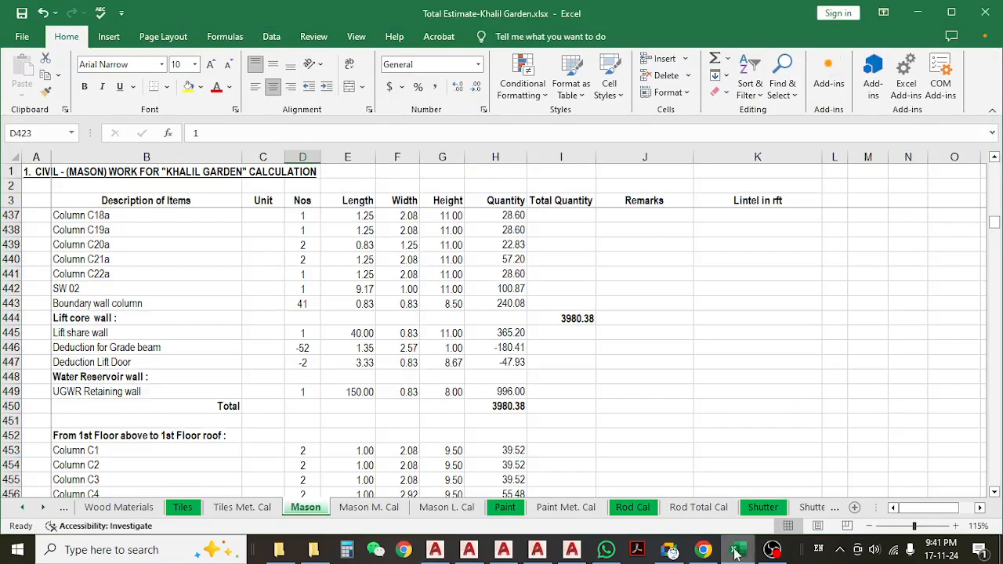
left_click(197, 274)
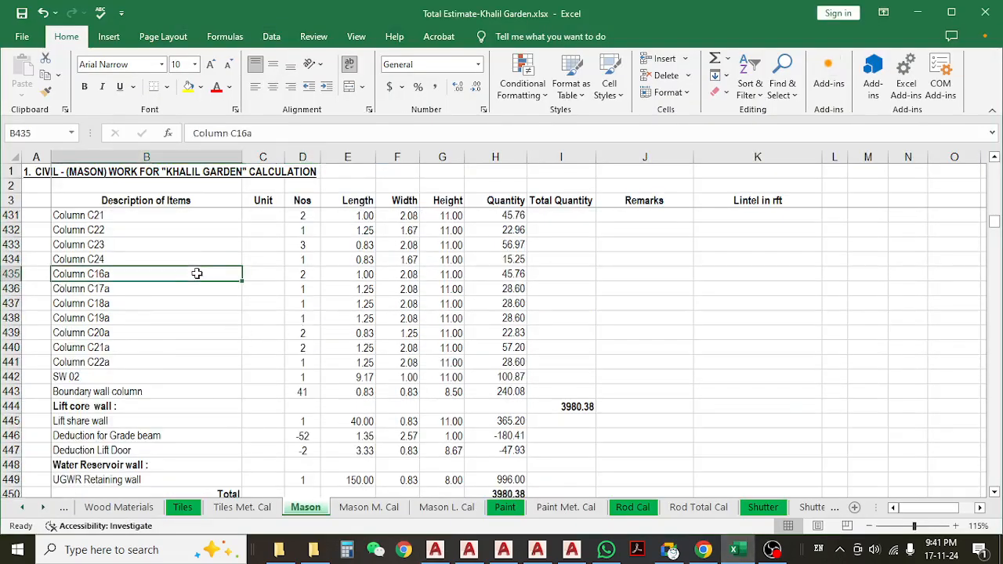
scroll(187, 291, "up", 1)
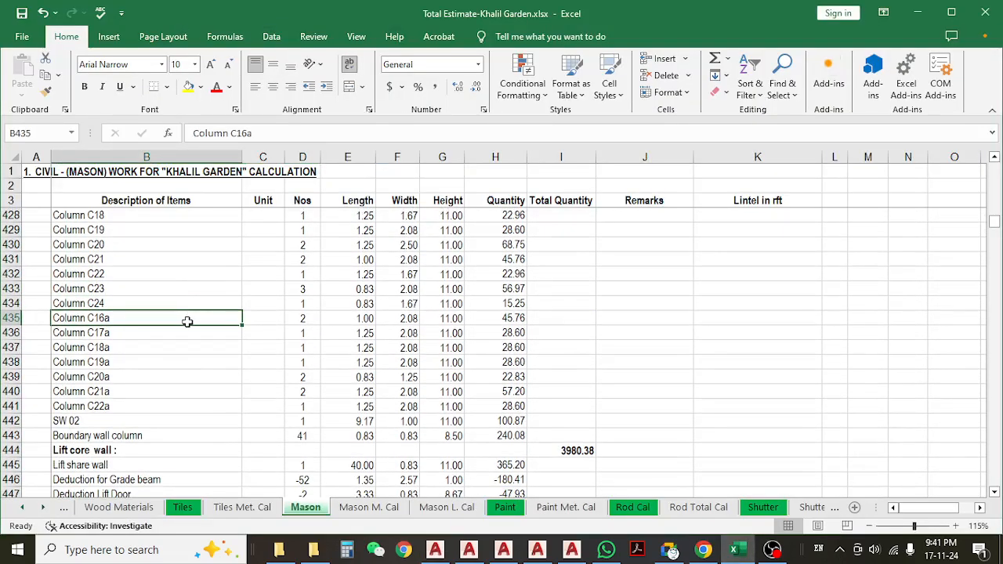
- Try a count of 0 for column C16a in the ground floor section and undo it
left_click(299, 318)
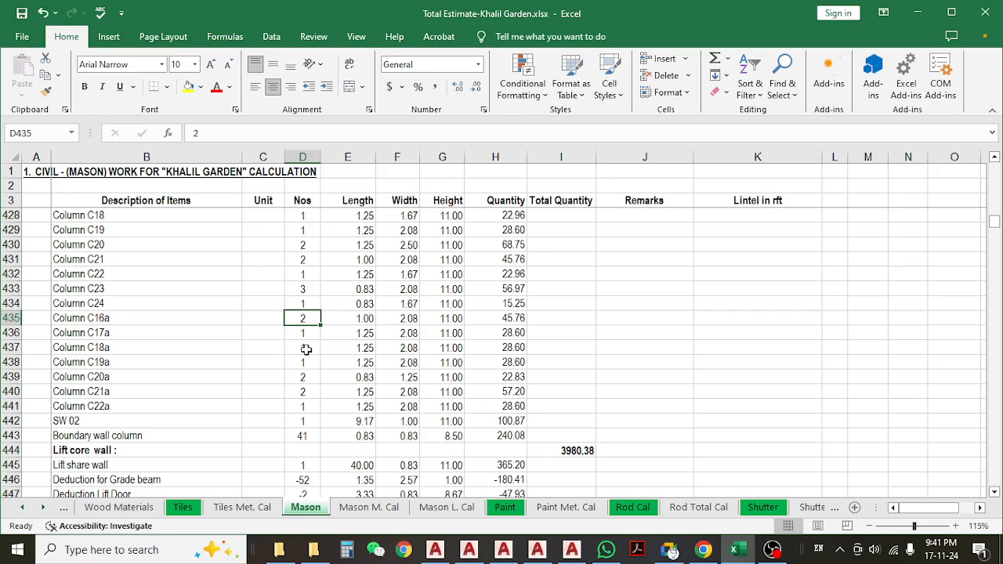
type("0")
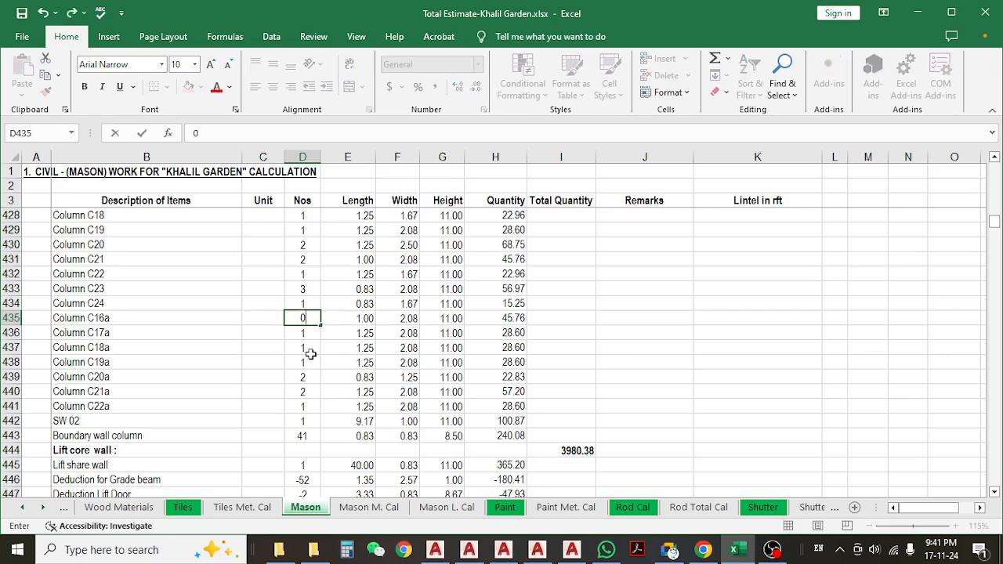
key("Return")
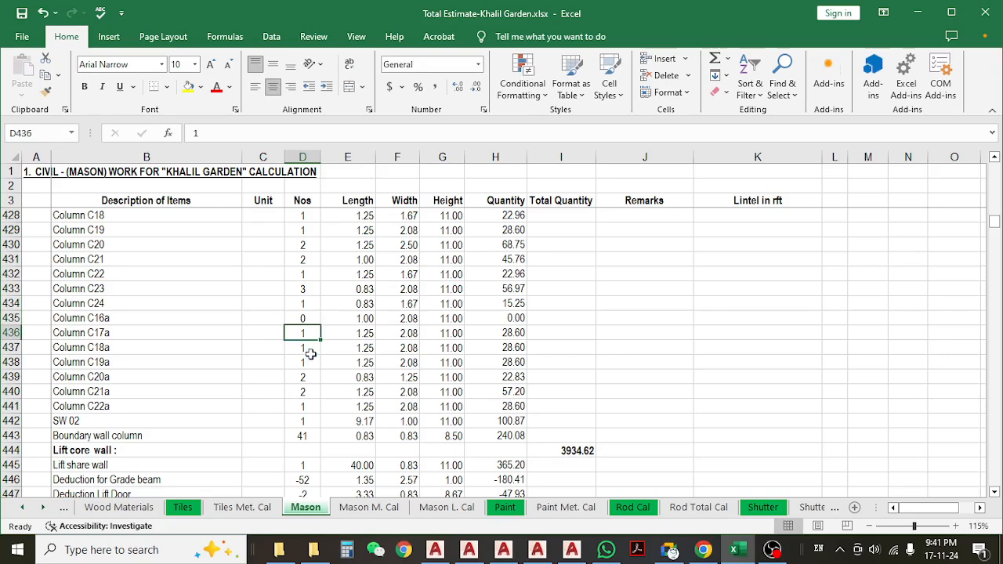
key("ctrl+z")
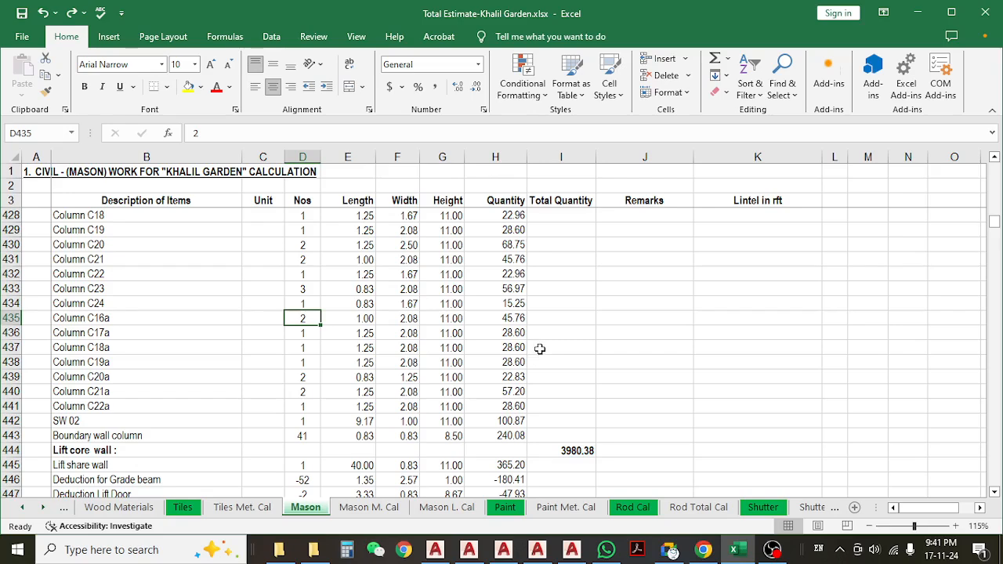
- Inspect the sum formula in the lift core wall row's Total Quantity and compare it with the section's Total row
left_click(579, 452)
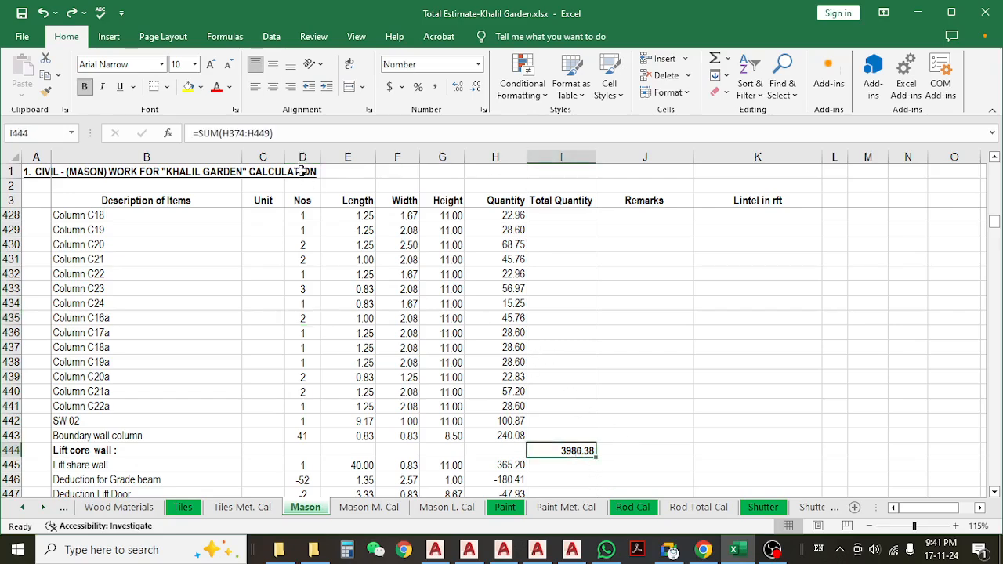
key("F2")
scroll(644, 387, "down", 2)
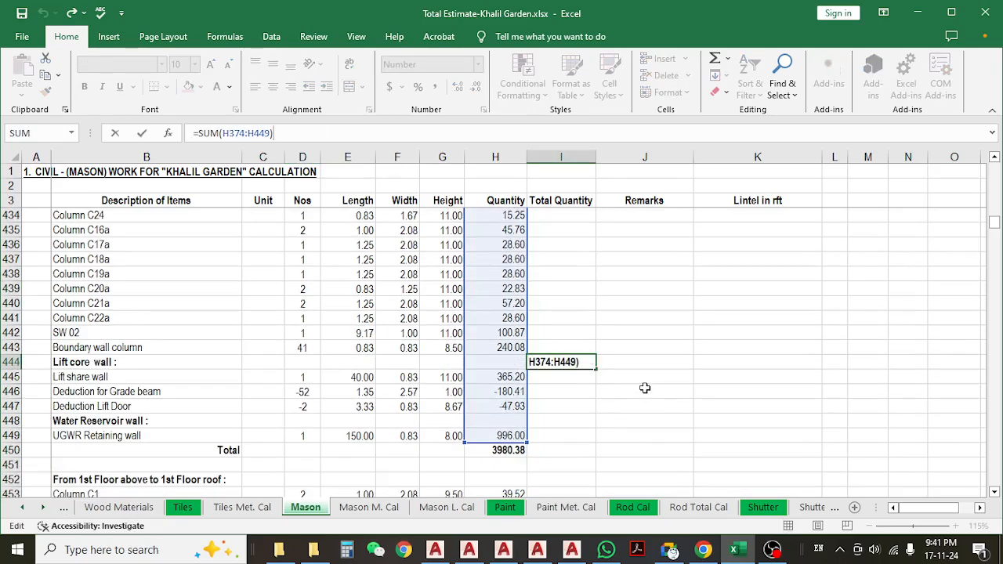
key("Escape")
scroll(645, 388, "up", 1)
scroll(548, 401, "down", 2)
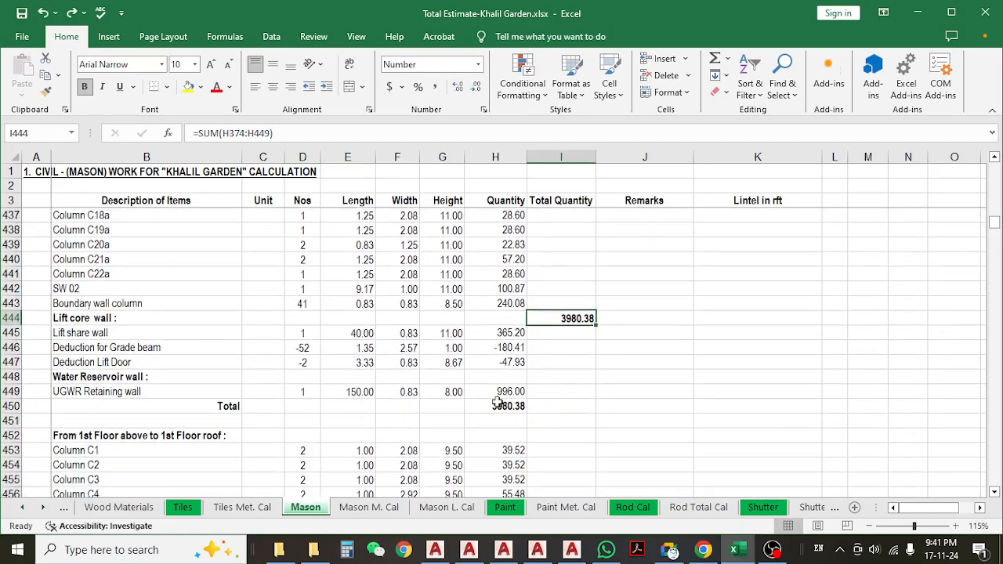
left_click(498, 404)
left_click(572, 318)
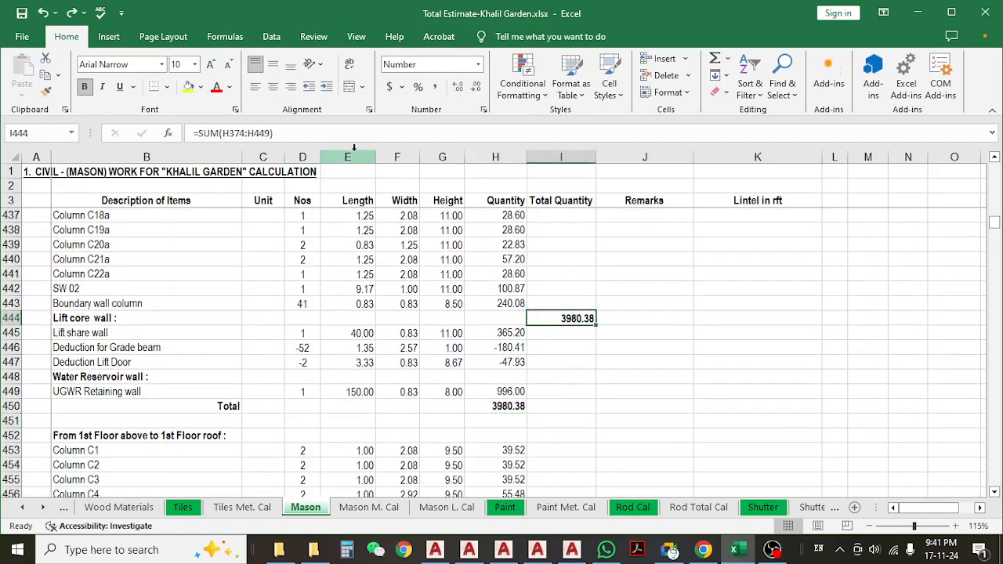
key("F2")
key("Escape")
- Trace the quantity range summed by that Total Quantity formula upward through the ground floor and pedestal columns
scroll(598, 333, "up", 10)
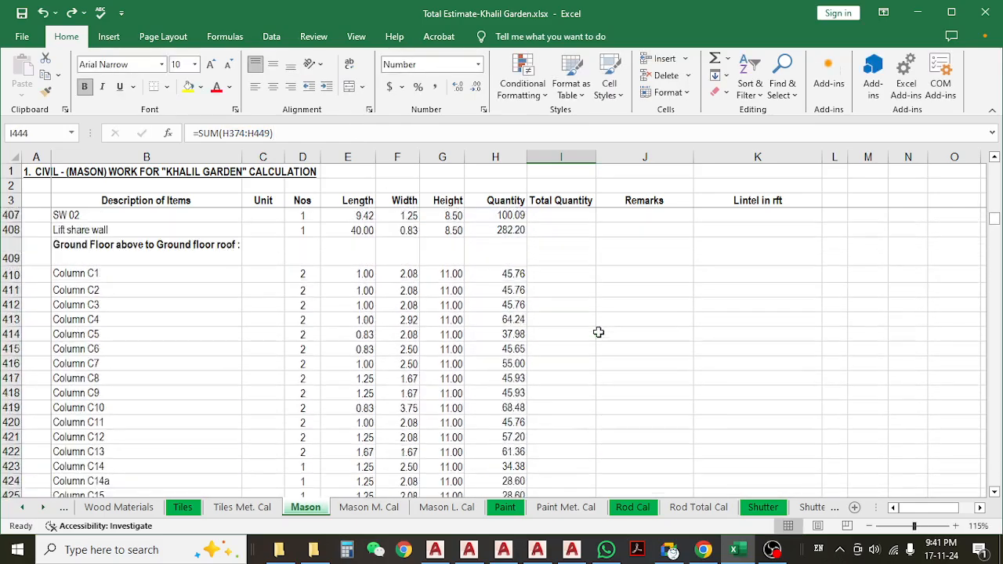
scroll(598, 333, "down", 7)
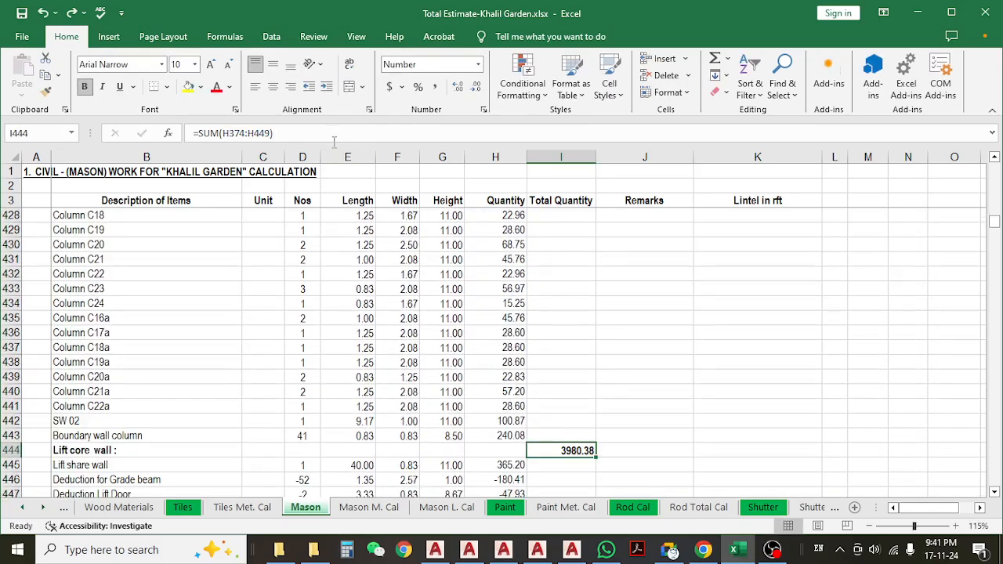
key("F2")
scroll(615, 347, "up", 9)
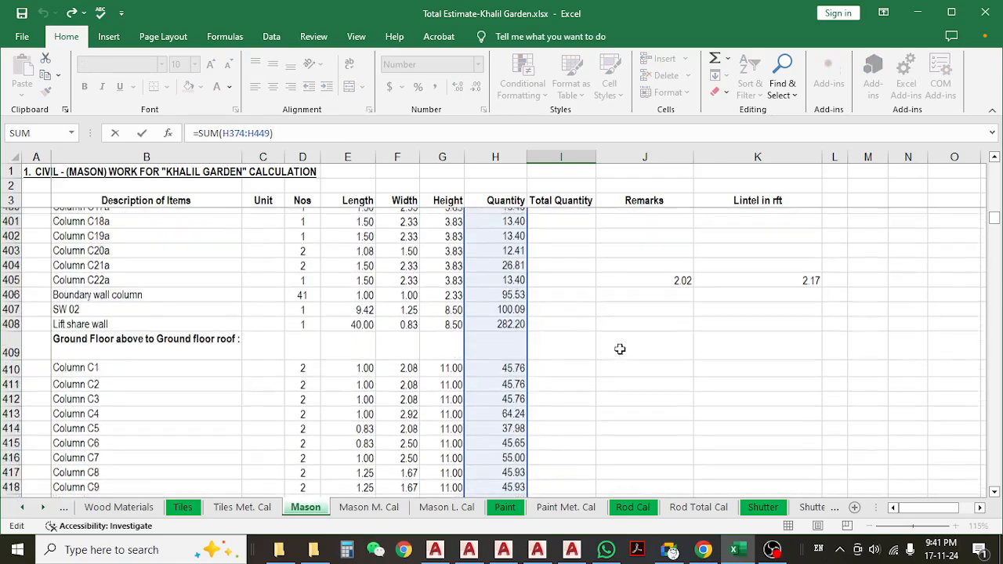
scroll(619, 348, "up", 13)
key("Escape")
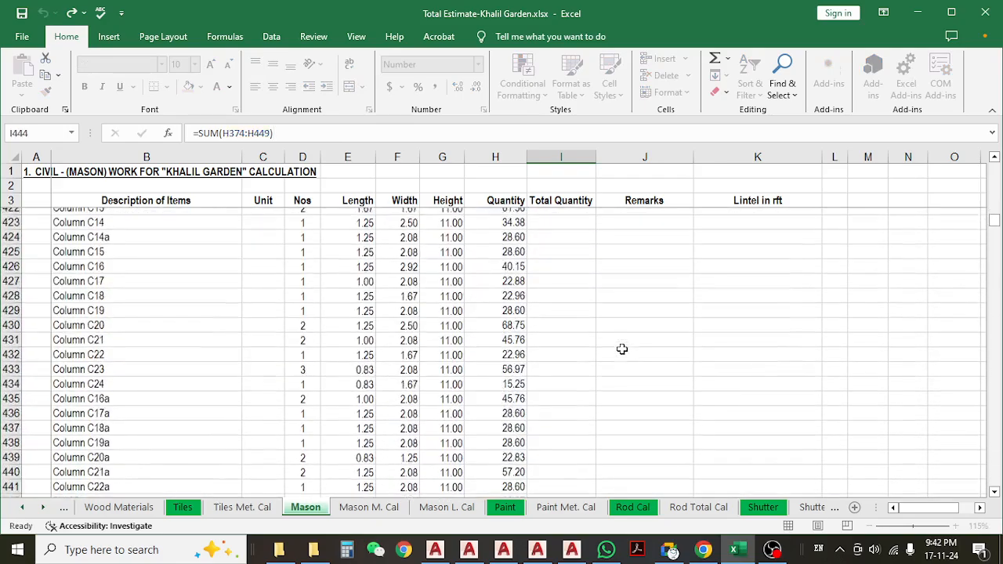
- Review the column, shear wall and lift wall entries and totals of every floor section from 1st floor to roof top
scroll(622, 348, "down", 9)
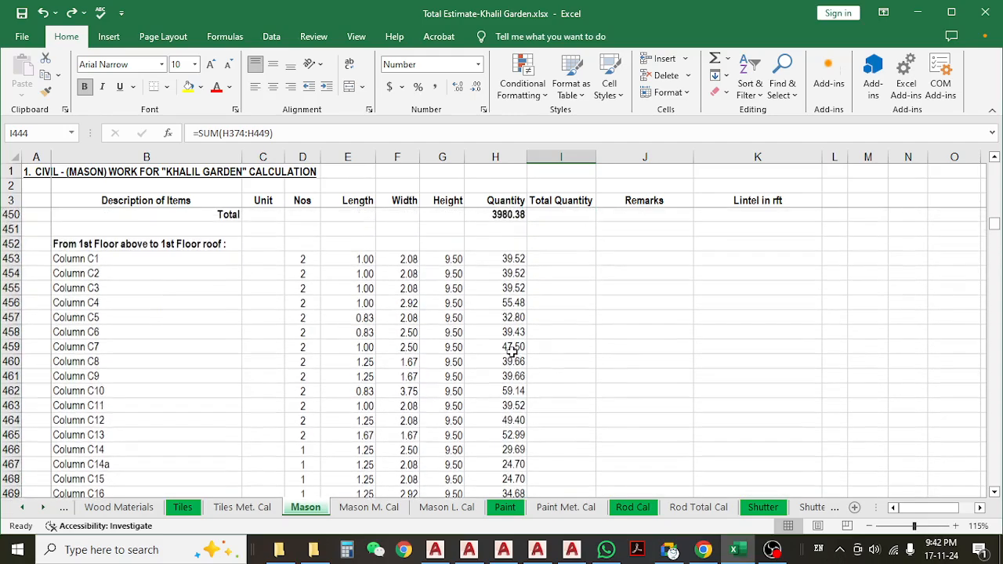
scroll(514, 350, "down", 3)
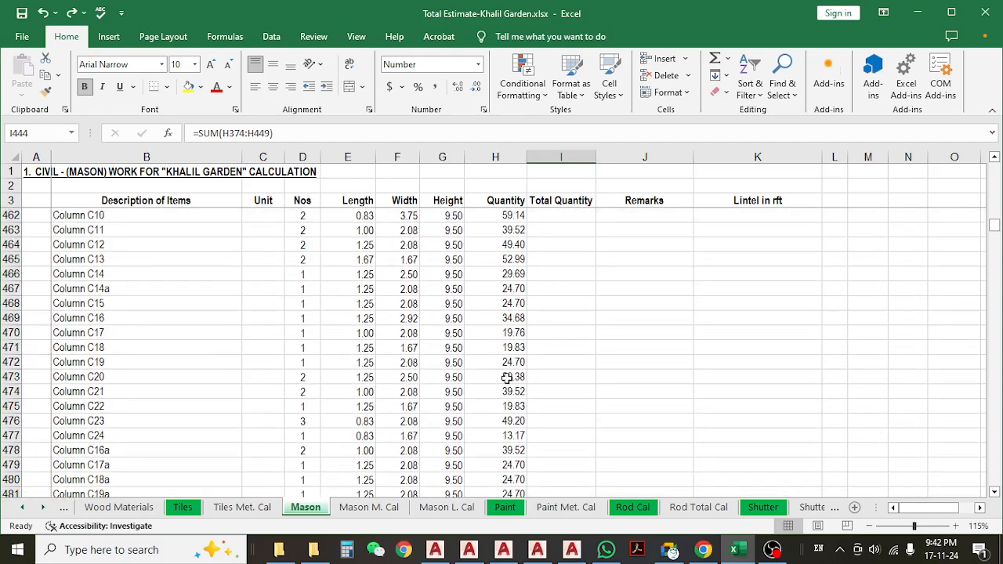
scroll(507, 377, "down", 17)
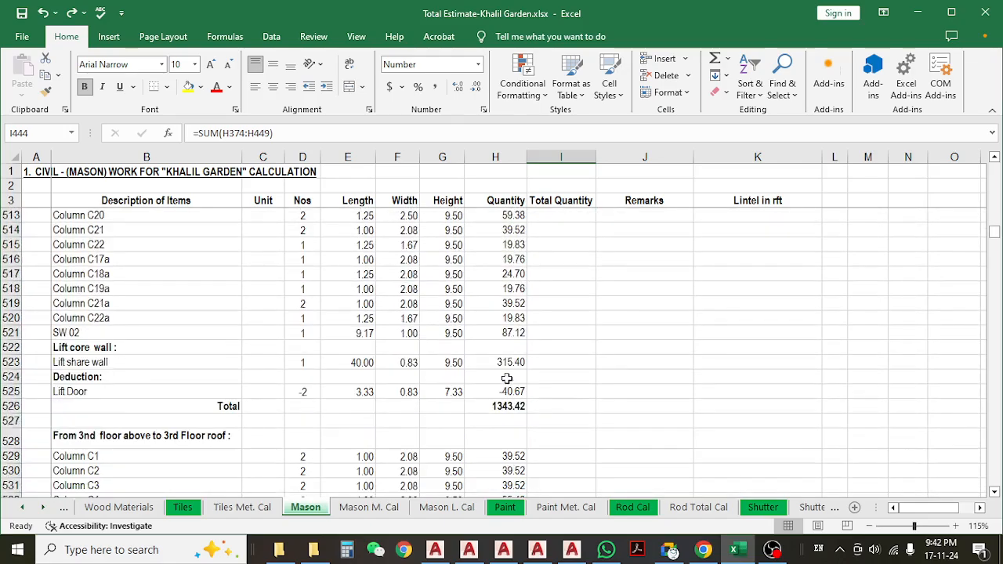
scroll(507, 378, "down", 12)
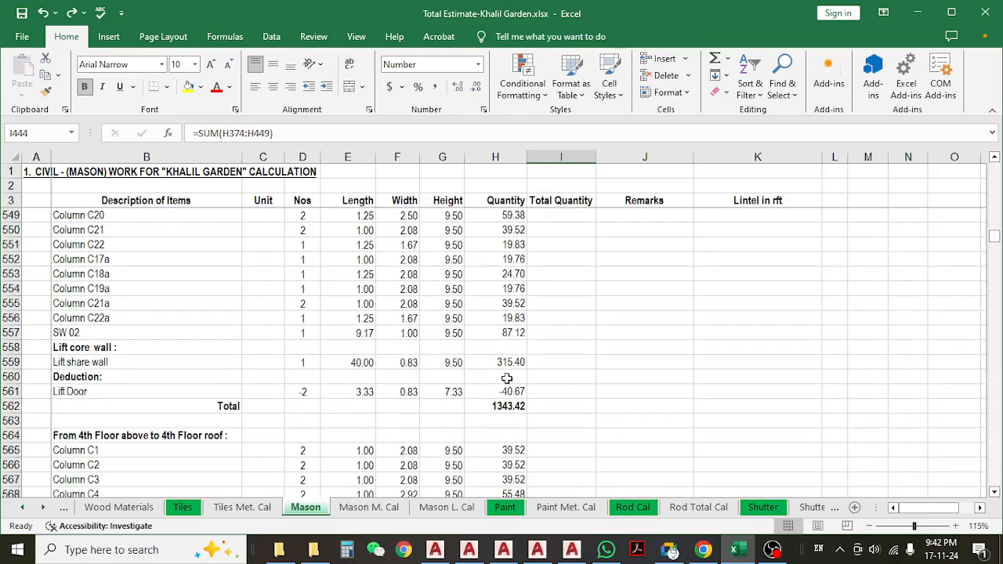
scroll(507, 379, "down", 14)
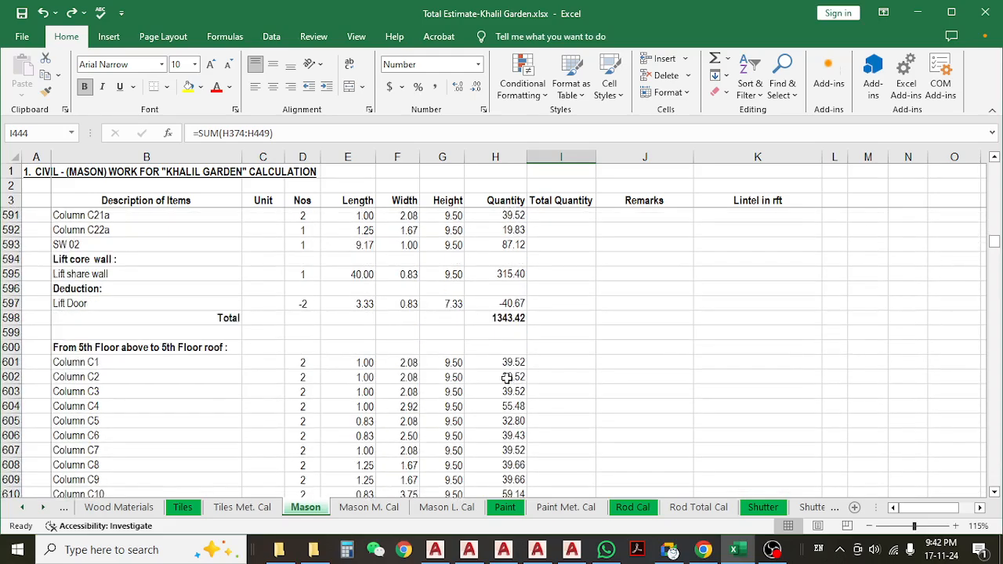
scroll(507, 378, "down", 5)
scroll(507, 378, "down", 15)
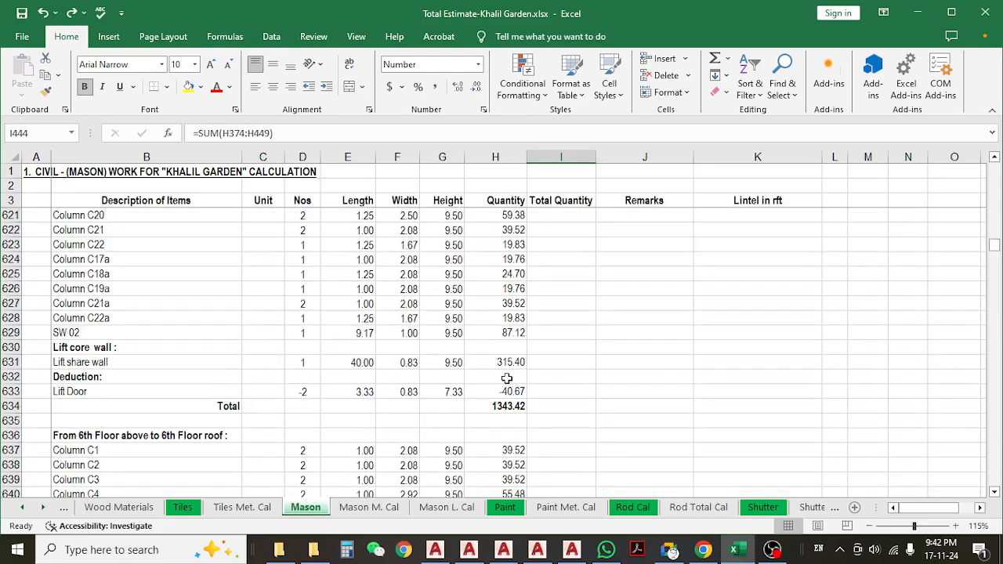
scroll(507, 379, "down", 17)
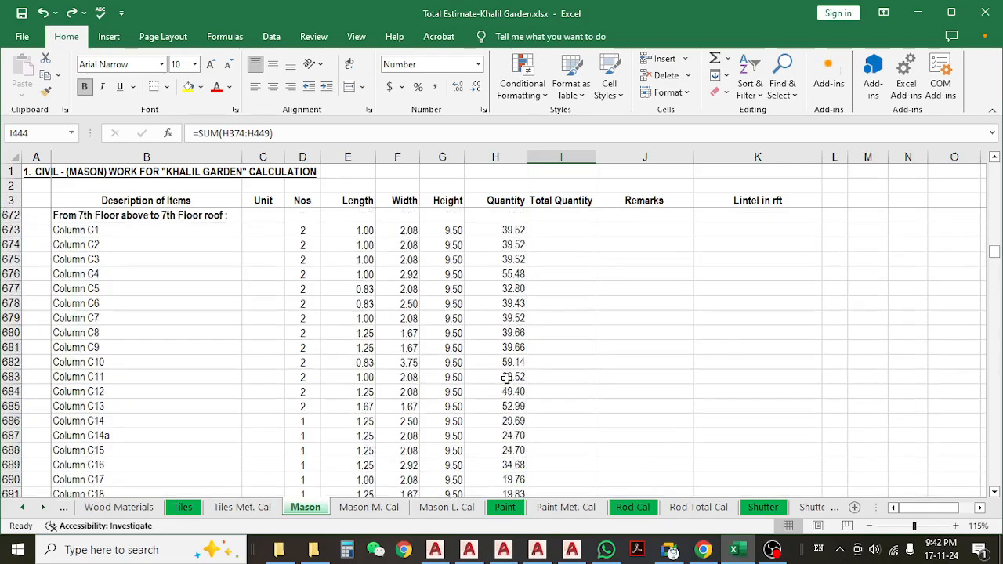
scroll(507, 378, "down", 12)
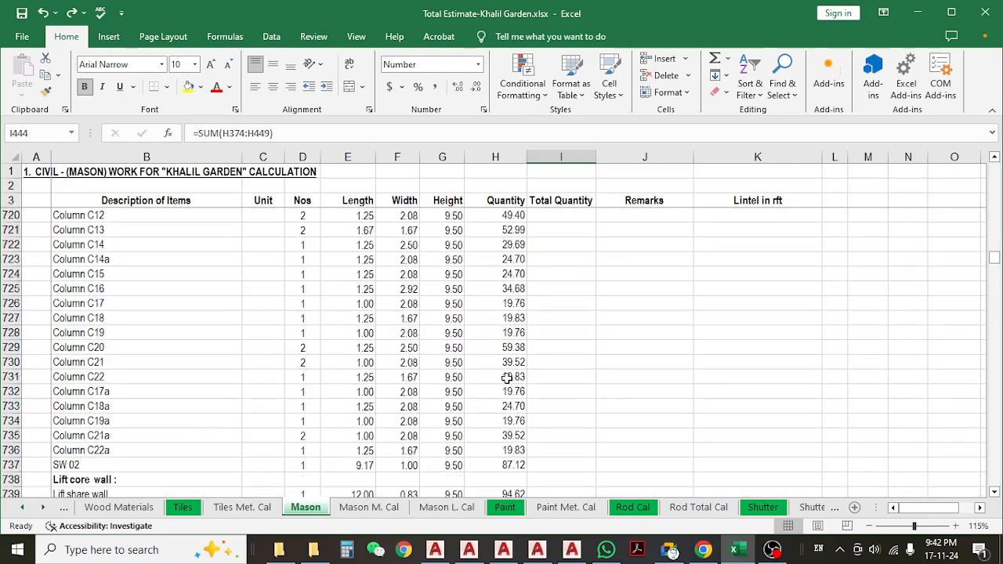
scroll(507, 378, "down", 8)
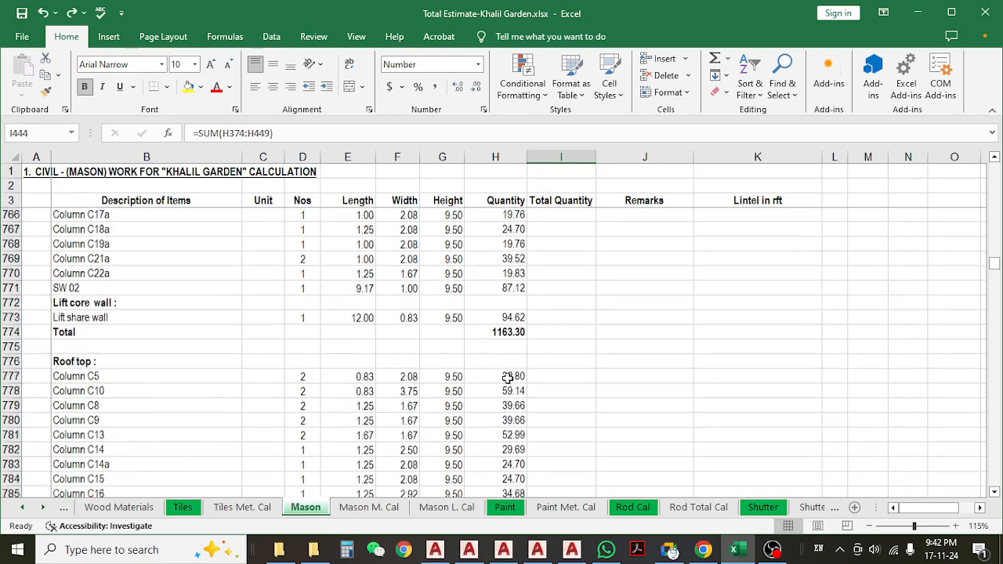
scroll(507, 379, "up", 2)
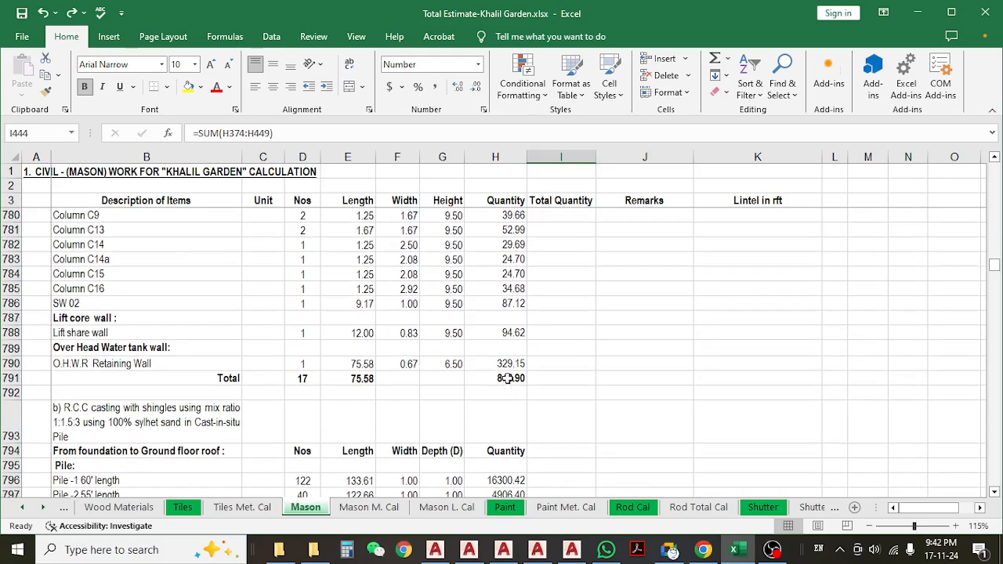
scroll(507, 378, "up", 3)
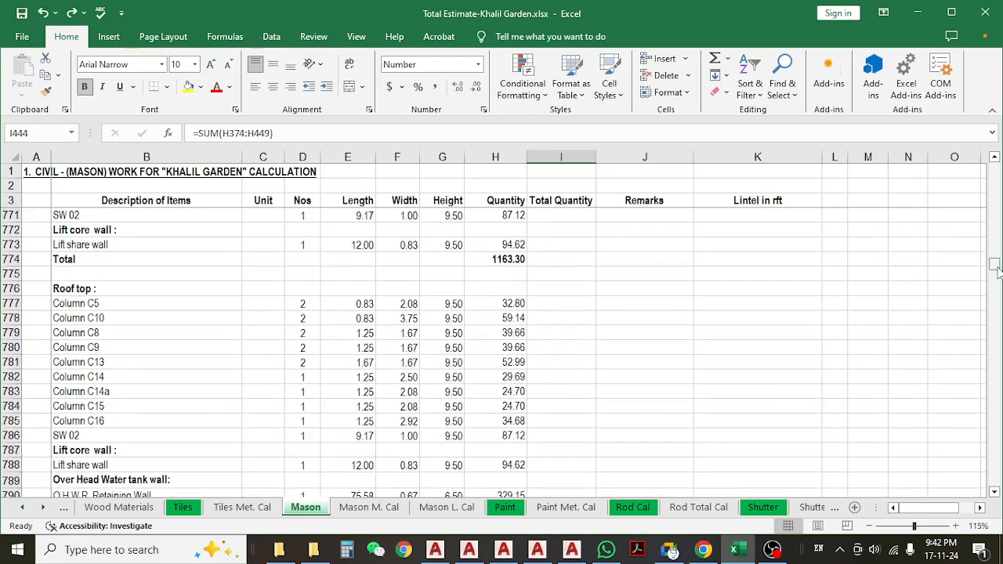
- Return to the reinforced cement concrete works item and review its rows from the pedestal columns to the ground floor total
left_click_drag(997, 269, 999, 168)
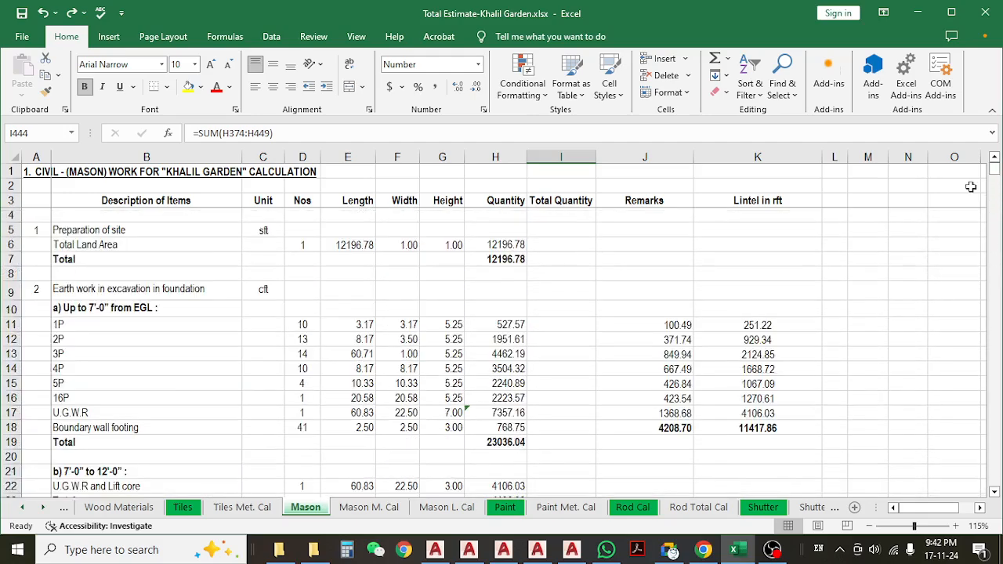
scroll(252, 357, "down", 9)
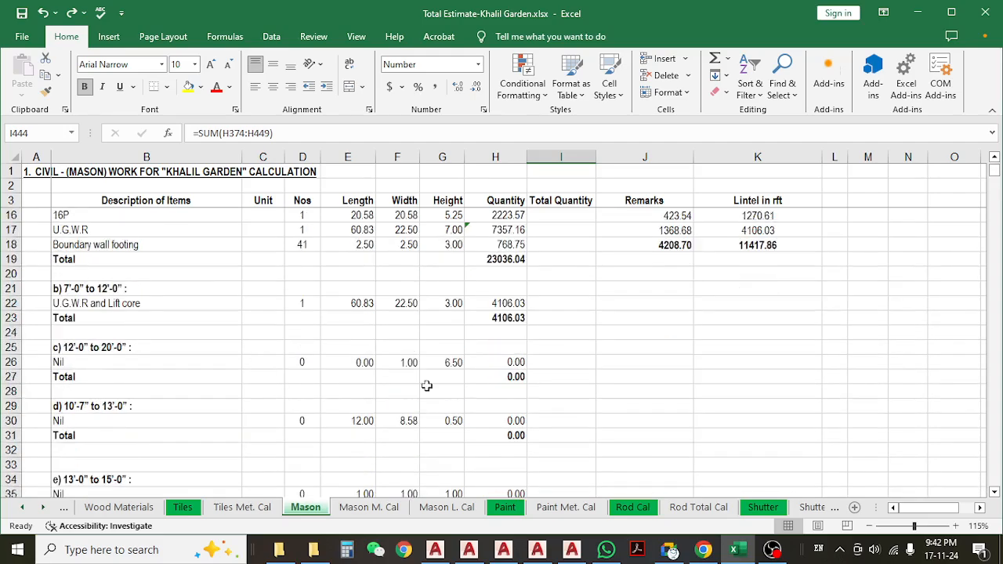
left_click_drag(998, 180, 995, 210)
scroll(446, 369, "down", 15)
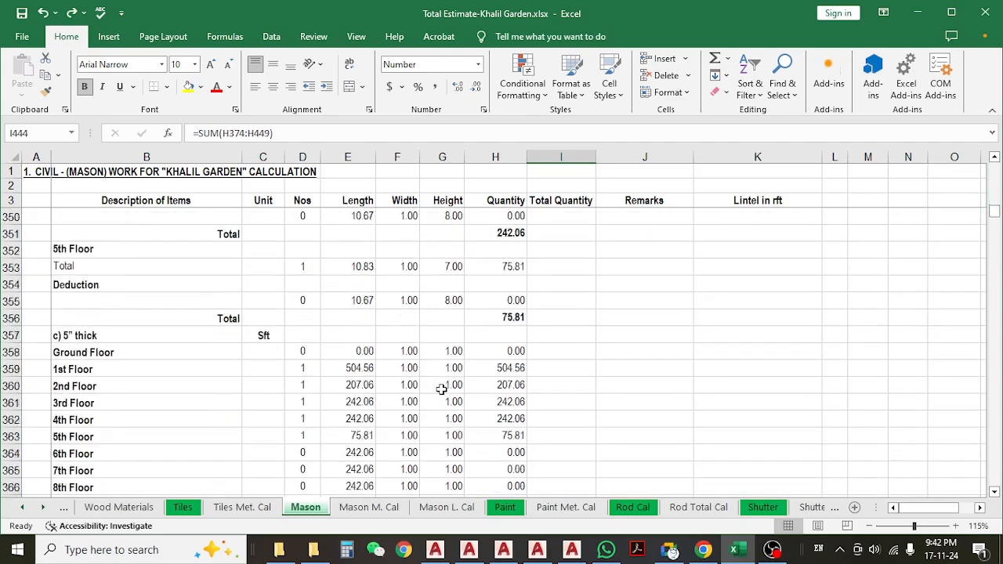
scroll(442, 389, "down", 8)
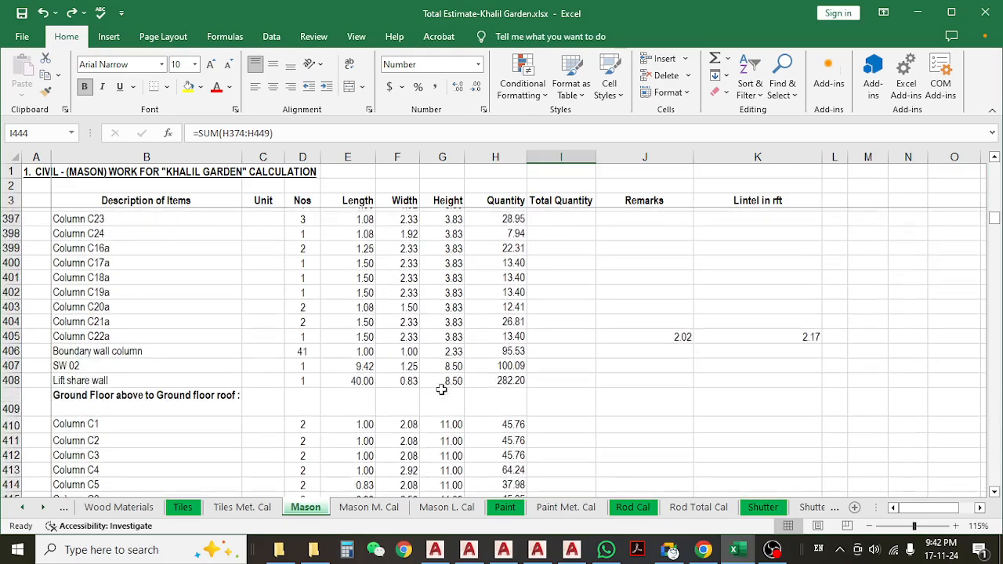
scroll(257, 361, "up", 12)
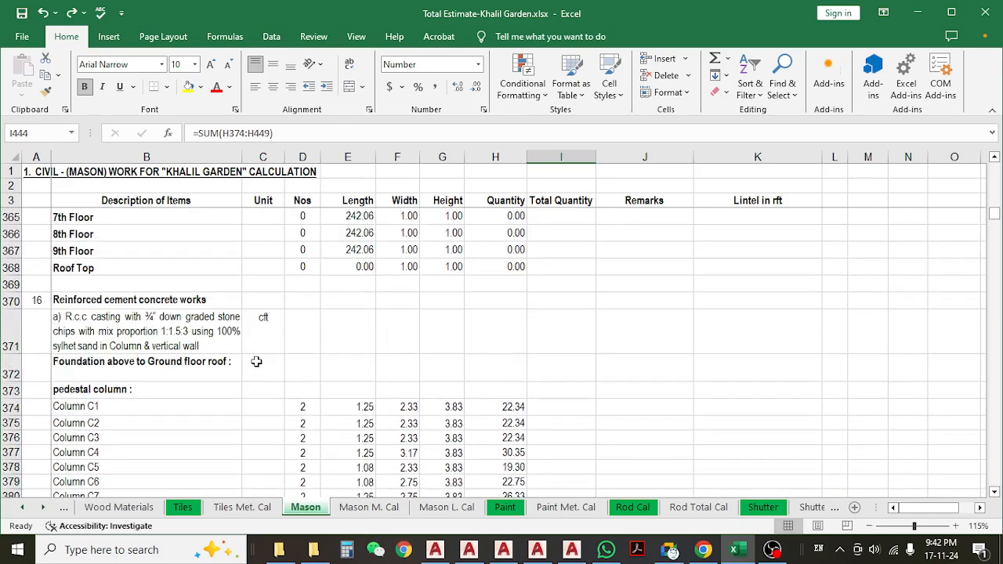
scroll(256, 361, "down", 12)
scroll(259, 360, "down", 11)
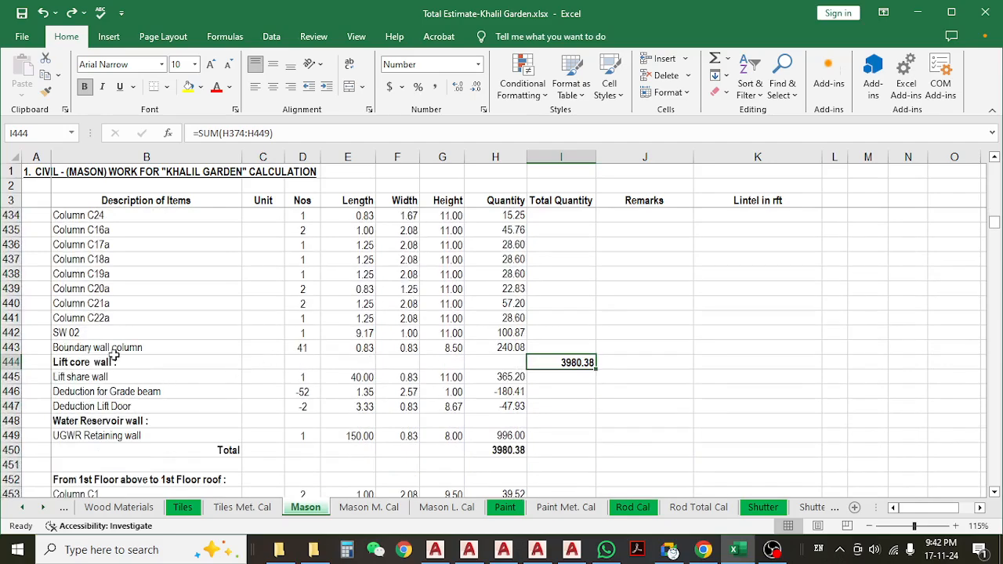
- Check the grade beam deduction row and the SW 02 and lift share wall quantities in the pedestal section
left_click(102, 392)
scroll(153, 384, "up", 11)
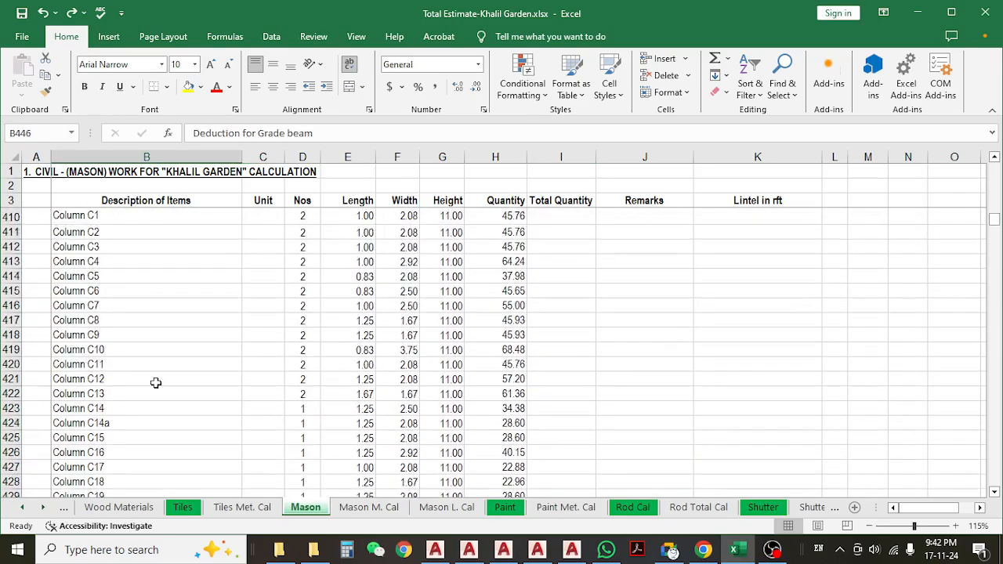
left_click(122, 303)
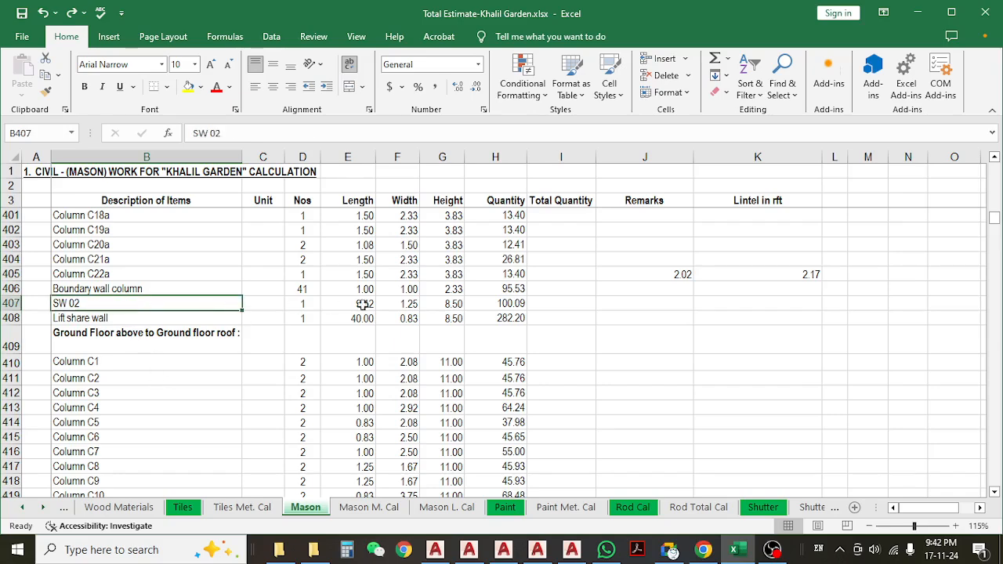
left_click(491, 304)
left_click(169, 316)
left_click(502, 318)
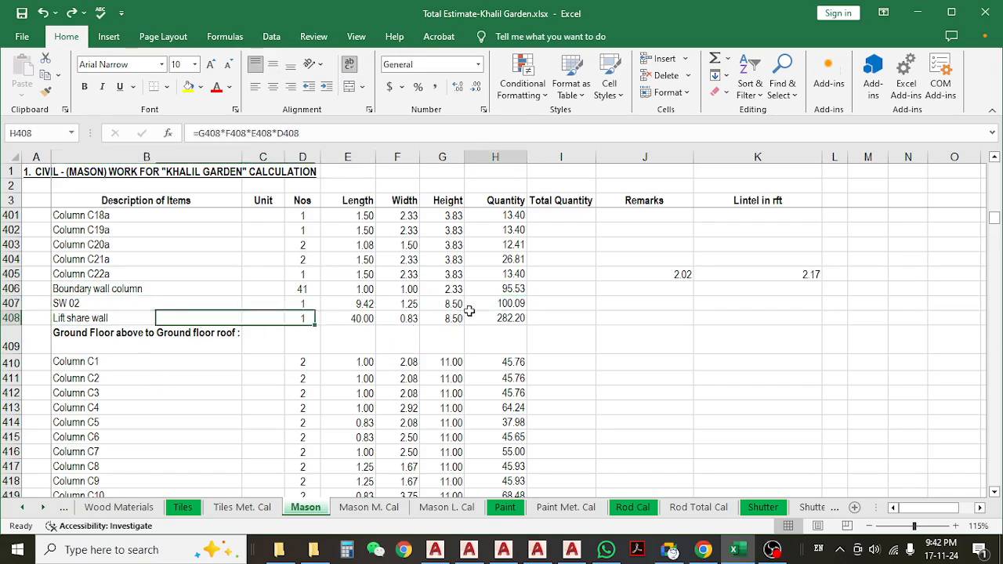
- Check the deduction rows and the UGWR Retaining wall row at the end of the ground floor section
scroll(202, 410, "down", 7)
scroll(202, 412, "down", 3)
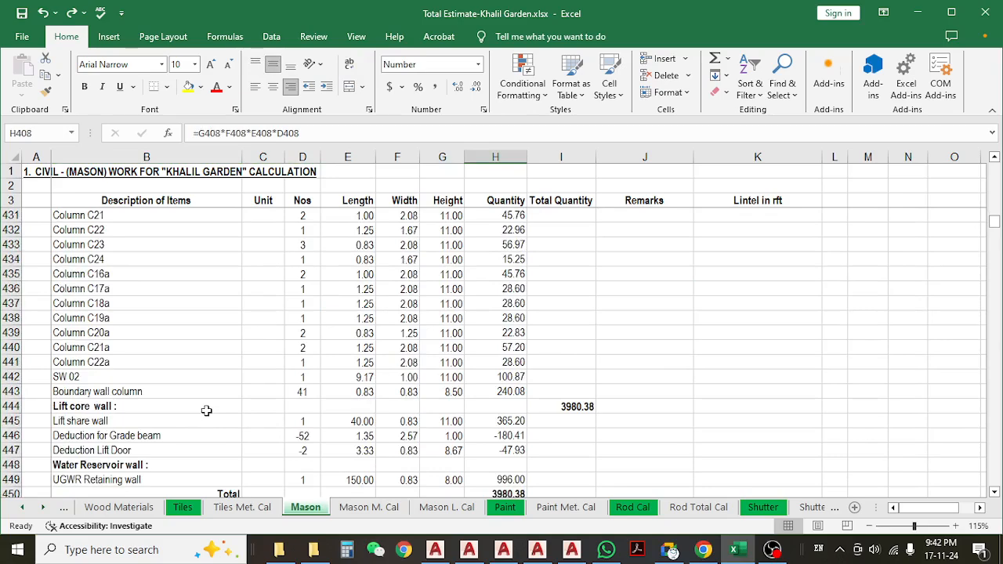
left_click(102, 437)
left_click(110, 482)
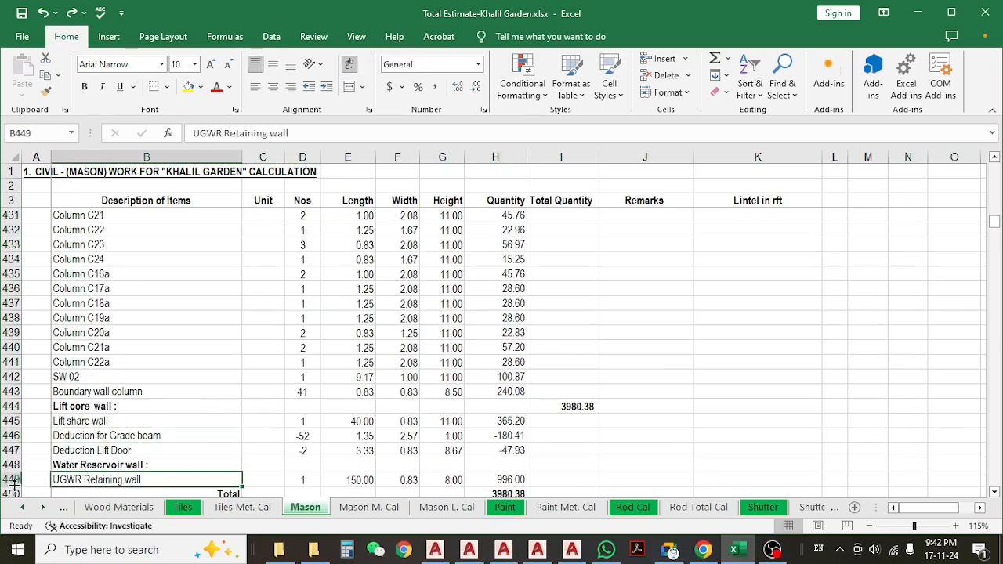
left_click(11, 480)
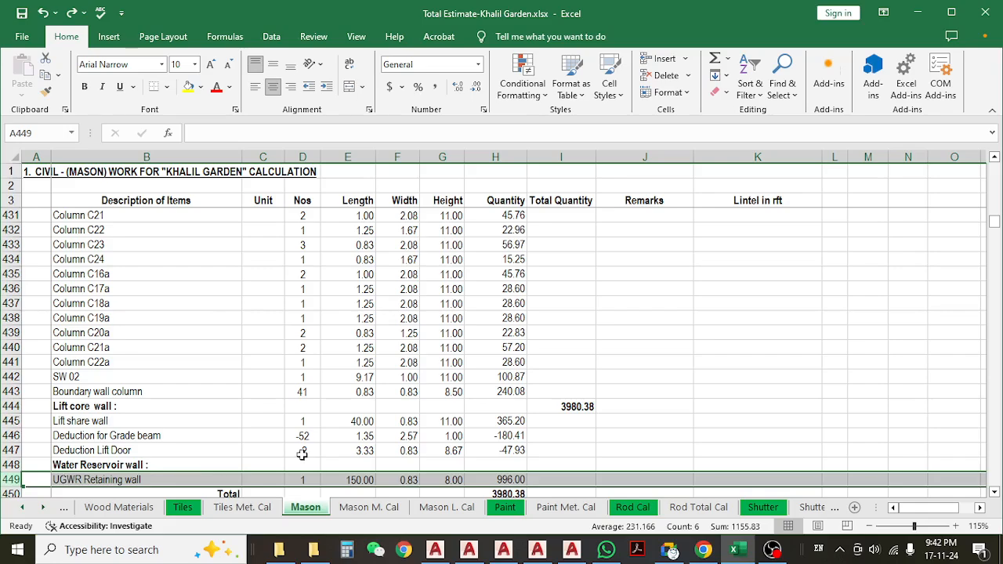
scroll(274, 365, "up", 11)
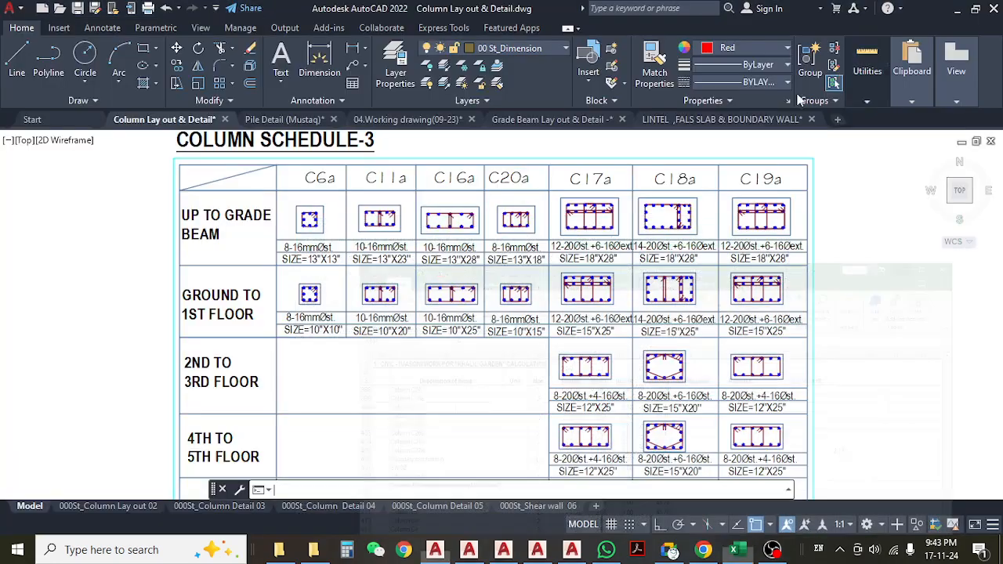
- Switch to the project drawings folder and open U G W R & Detail -26 05.dwg in AutoCAD
left_click(917, 12)
left_click(957, 8)
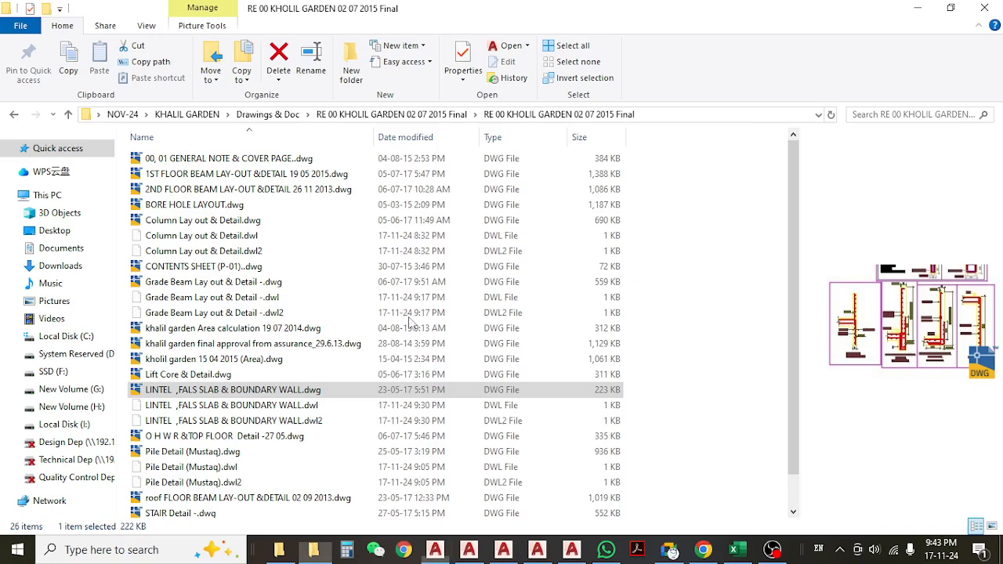
scroll(308, 351, "down", 1)
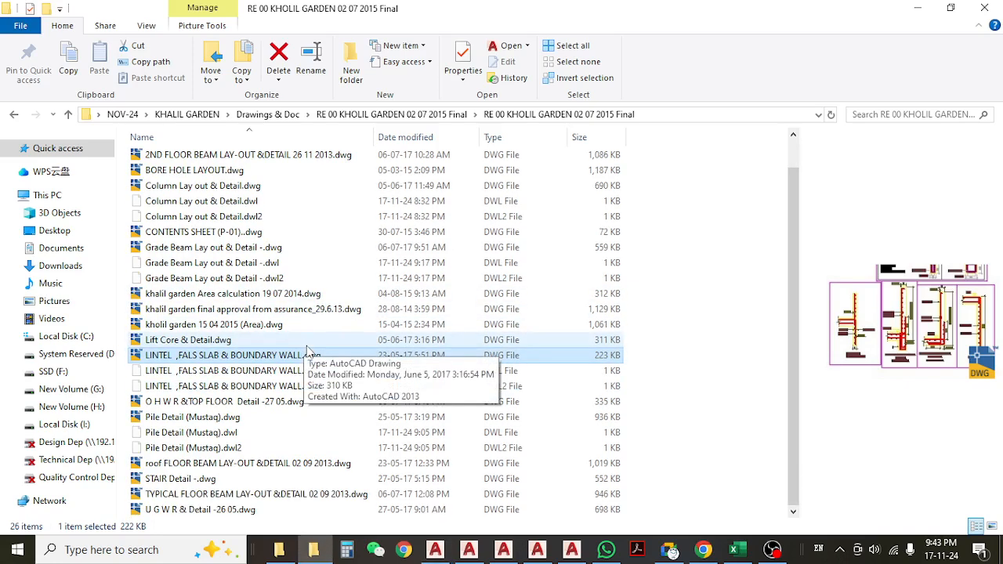
left_click(208, 511)
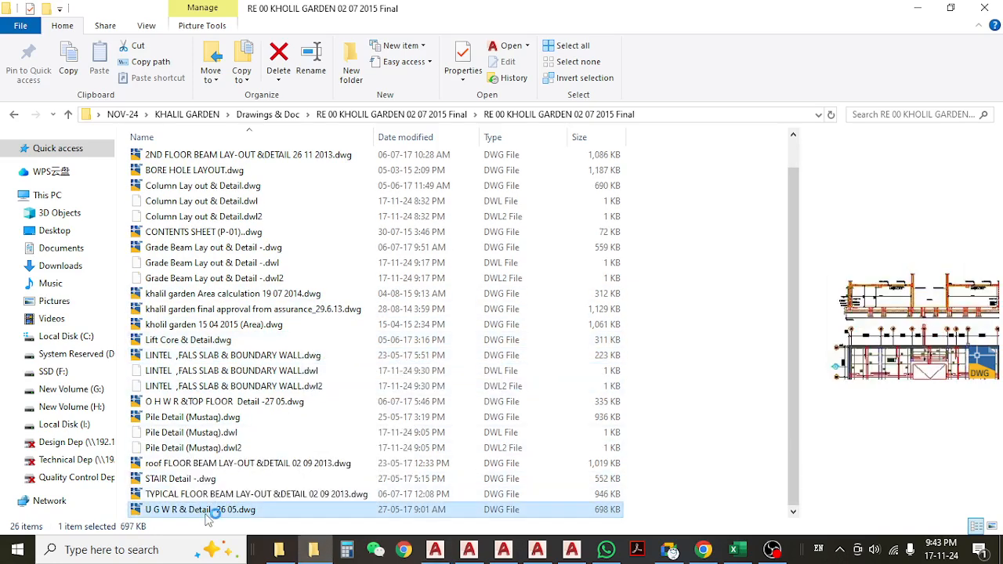
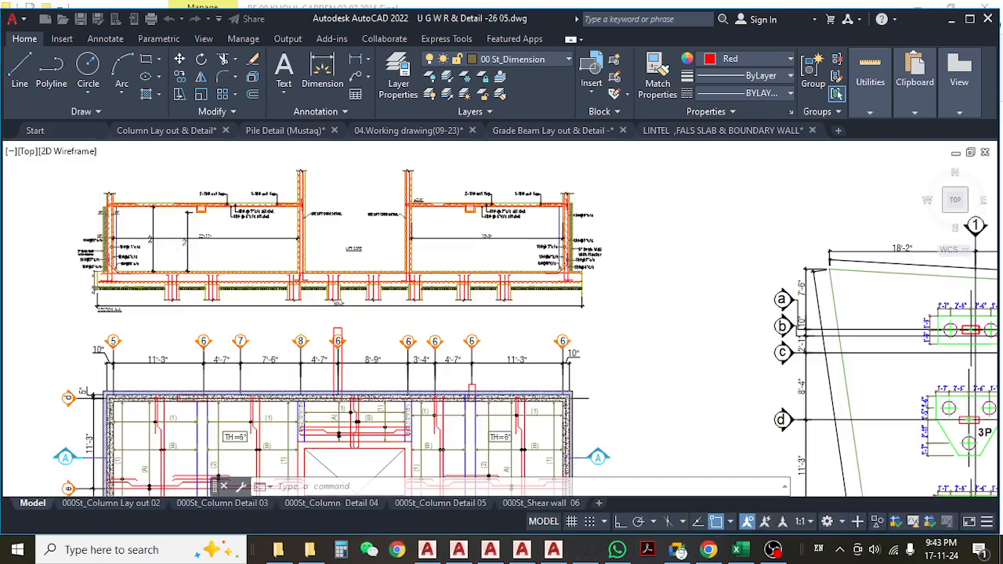
- Examine the wall height and thickness in water reservoir Section A-A, checking the lift share wall height in the Excel Mason sheet alongside
scroll(113, 212, "up", 5)
middle_click_drag(187, 251, 294, 231)
scroll(295, 229, "down", 2)
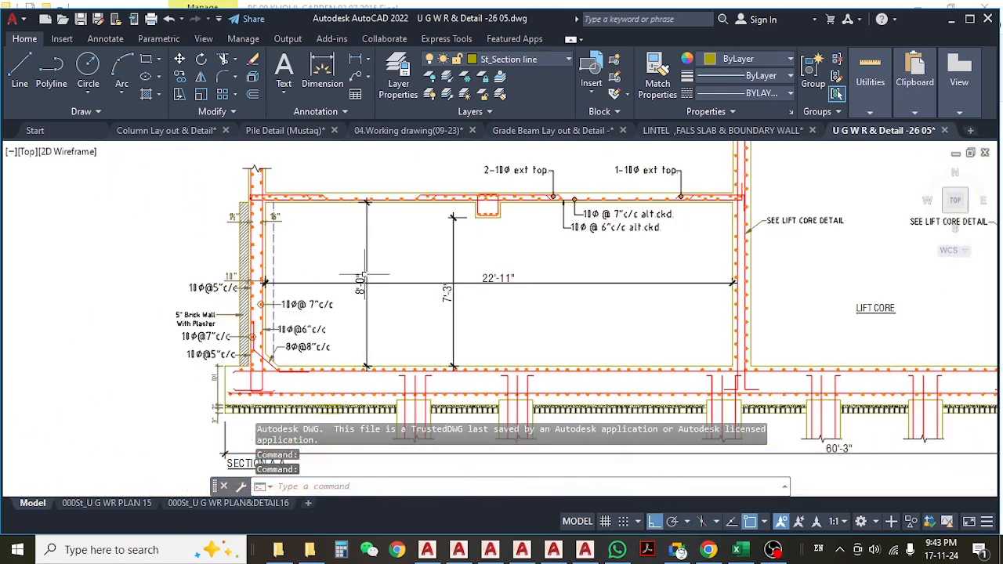
middle_click_drag(381, 227, 351, 229)
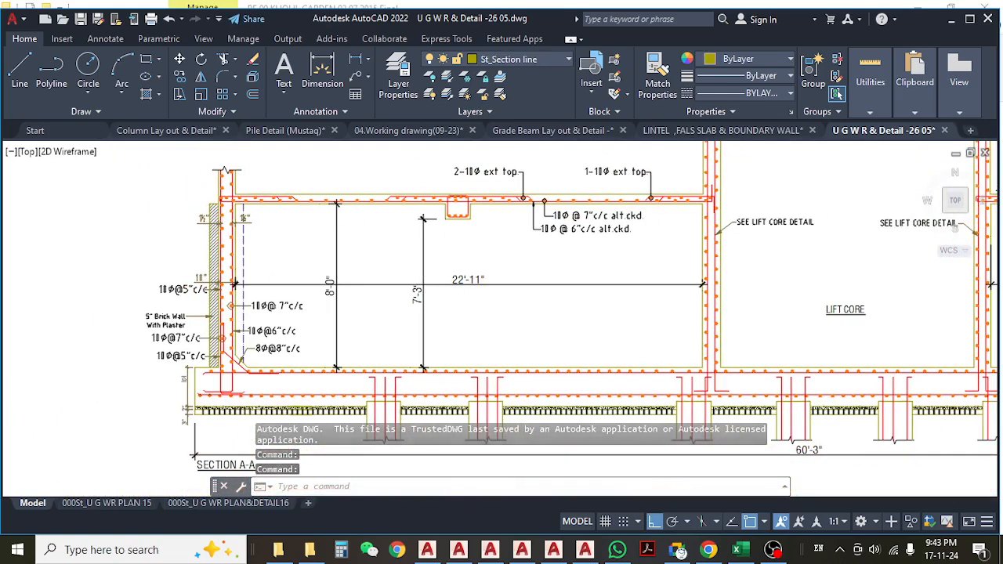
left_click(741, 549)
left_click(444, 364)
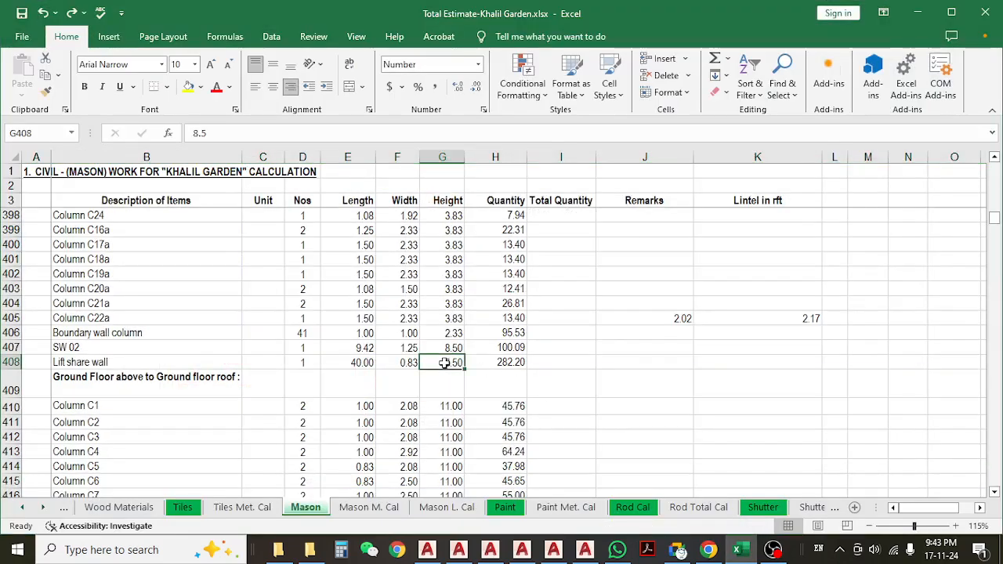
left_click(917, 13)
scroll(244, 186, "up", 4)
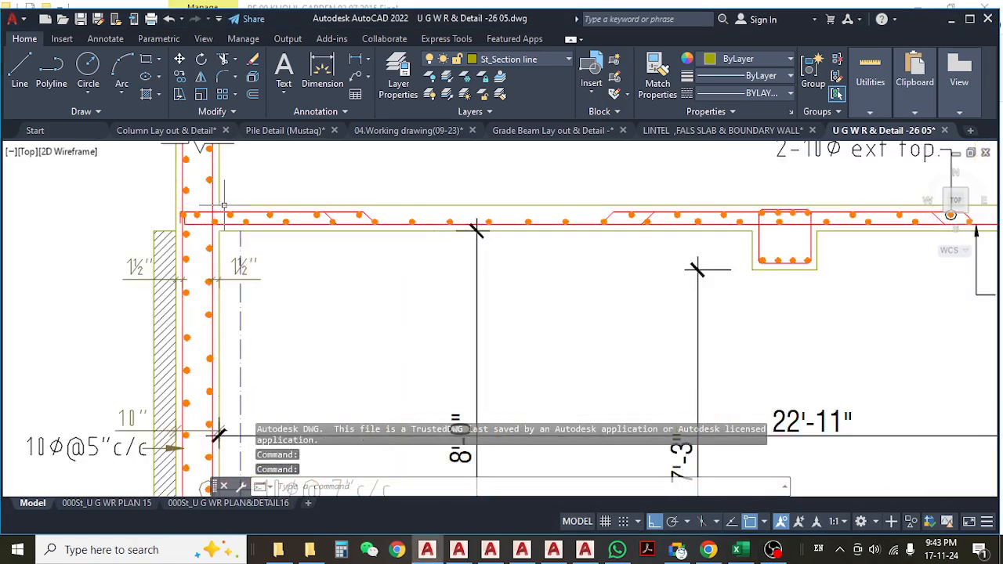
scroll(224, 205, "down", 4)
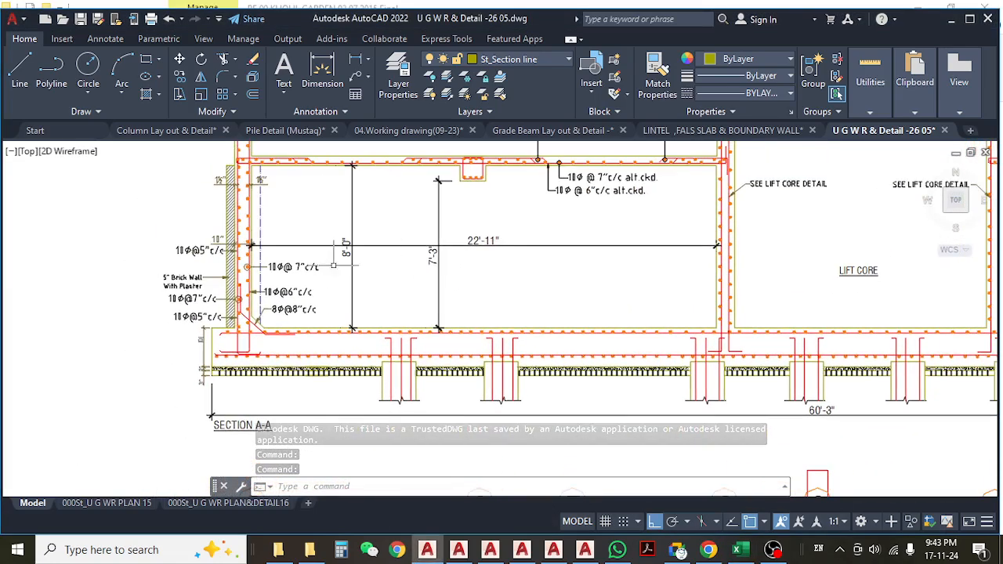
scroll(354, 286, "down", 4)
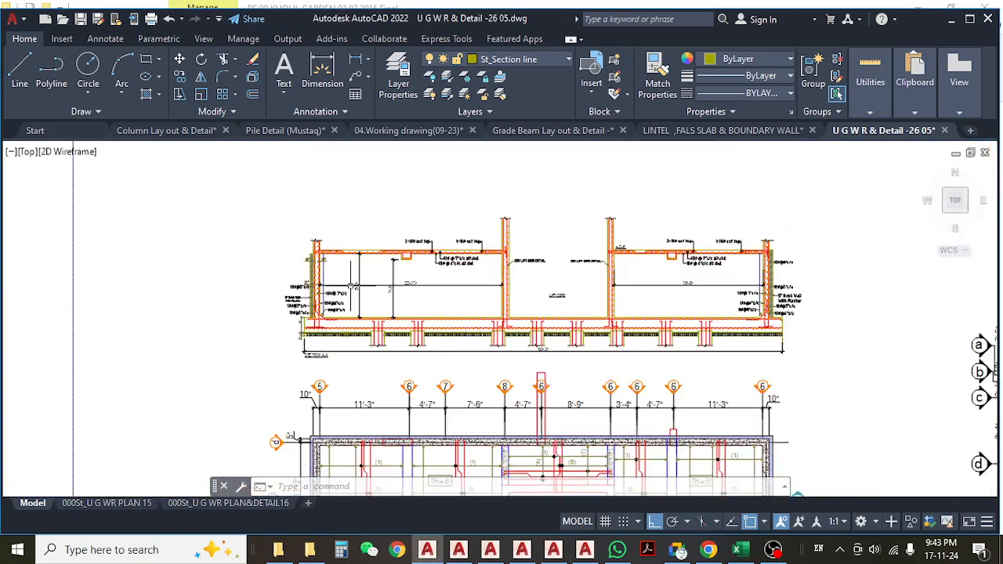
- Examine the retaining wall outline, its corners and grid dimensions on the reservoir's top slab plan
scroll(350, 286, "down", 4)
scroll(346, 382, "up", 8)
middle_click_drag(294, 209, 285, 286)
scroll(317, 256, "up", 4)
scroll(299, 256, "down", 6)
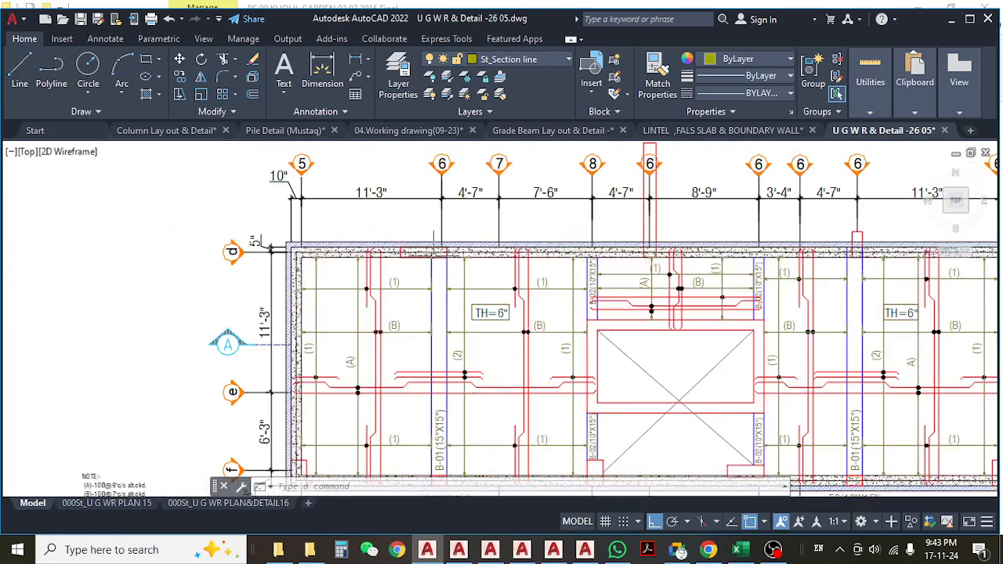
middle_click_drag(641, 265, 238, 269)
scroll(555, 257, "up", 6)
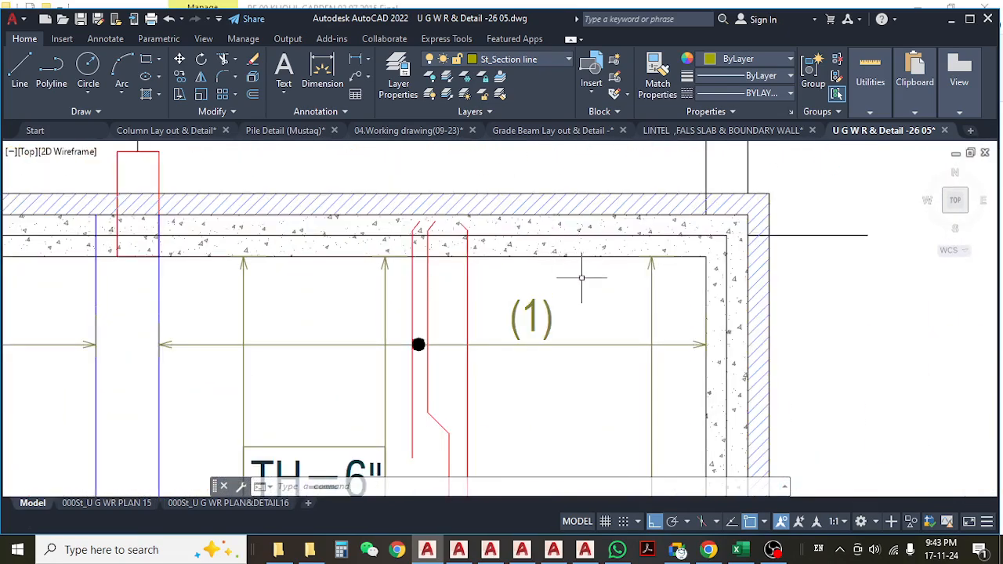
scroll(582, 277, "down", 5)
scroll(606, 317, "up", 5)
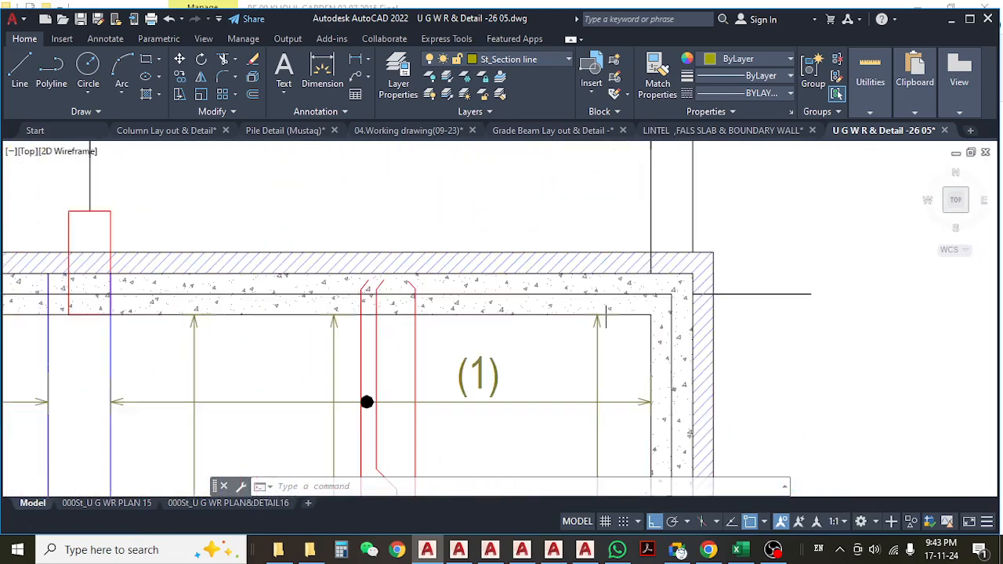
- Try erasing the retaining wall's centreline polyline on the top slab plan, and undo the erasure
left_click(590, 293)
scroll(619, 309, "down", 6)
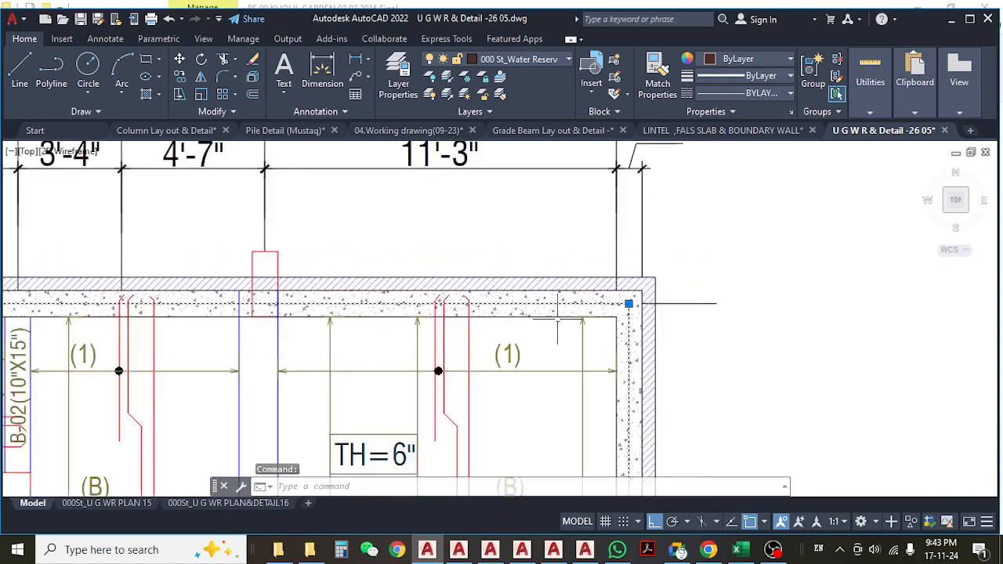
scroll(397, 394, "up", 8)
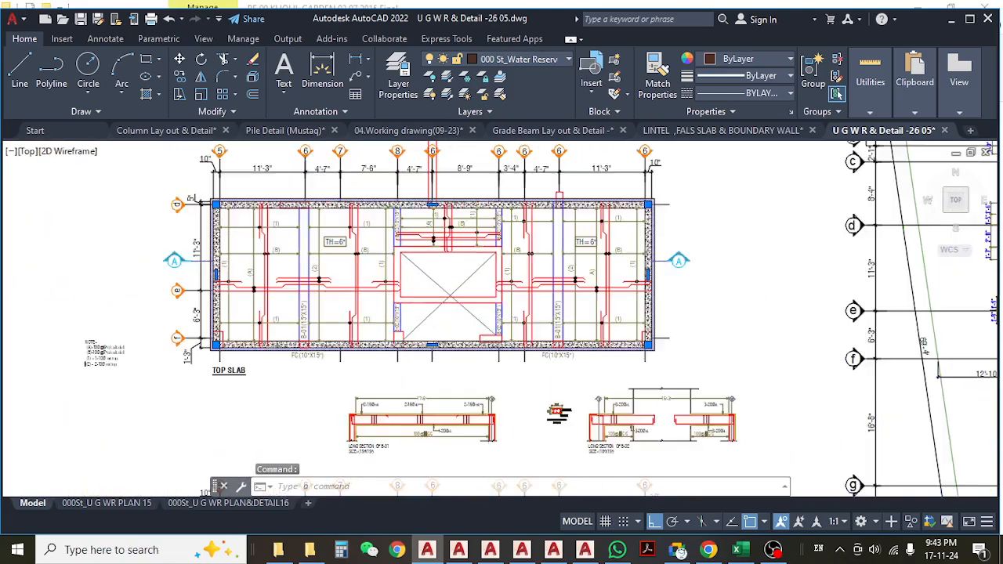
scroll(398, 395, "down", 6)
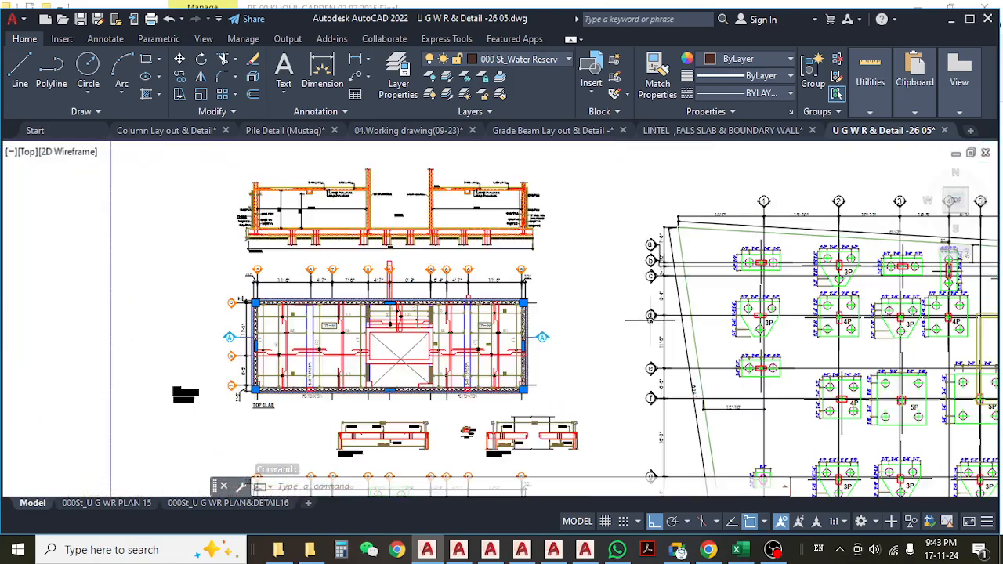
scroll(586, 332, "up", 4)
type("e")
key("Return")
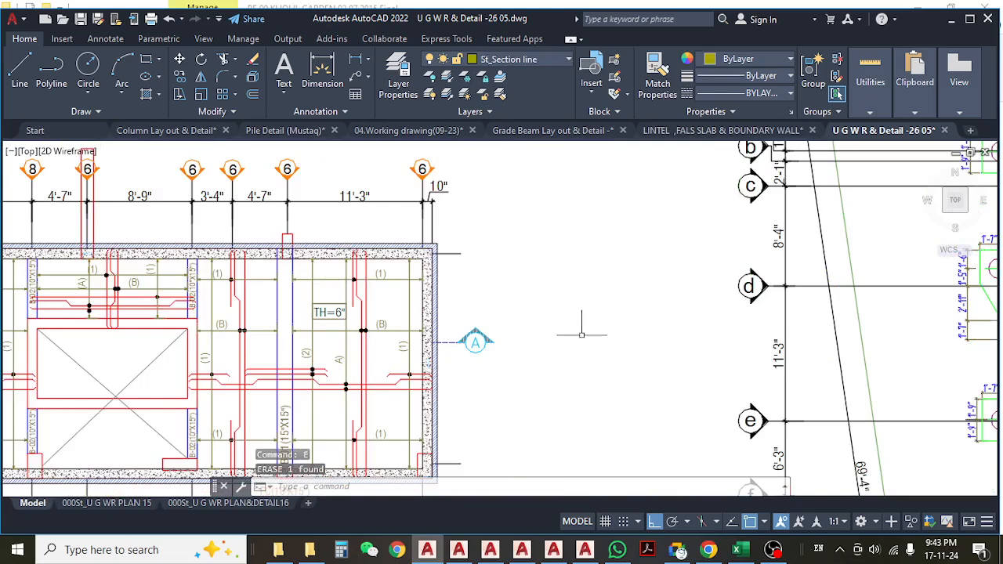
middle_click_drag(517, 313, 623, 293)
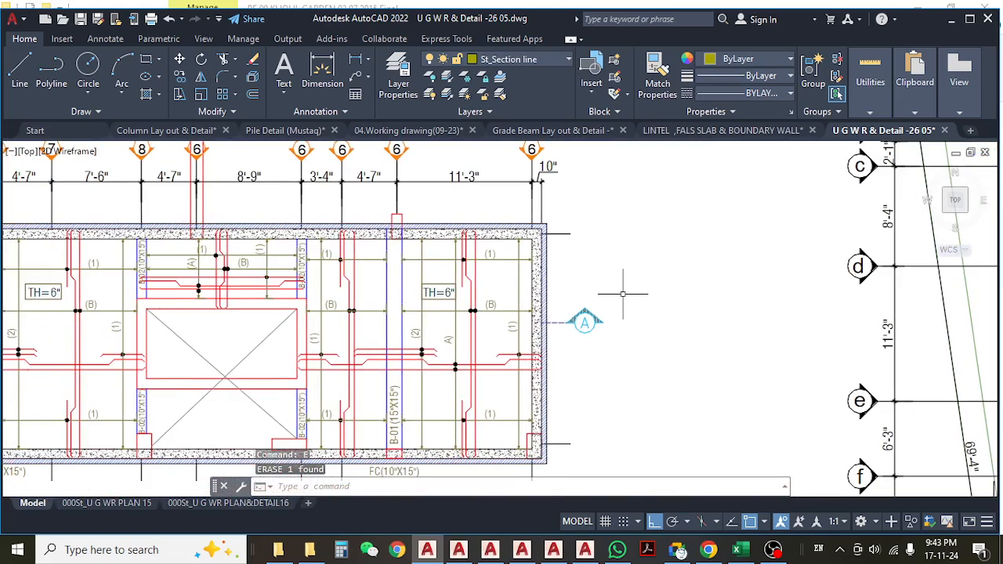
key("ctrl+z")
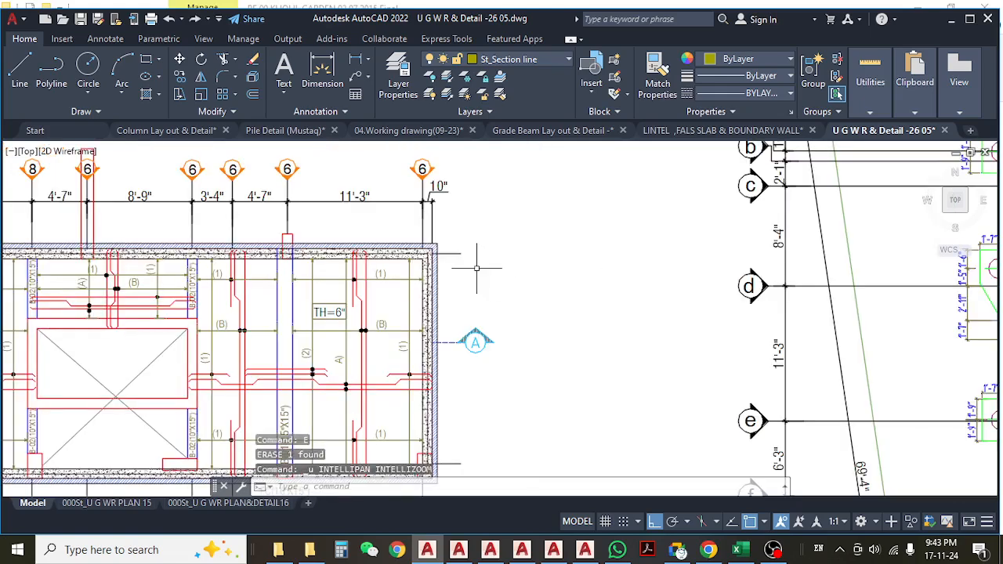
scroll(477, 268, "up", 4)
left_click(312, 228)
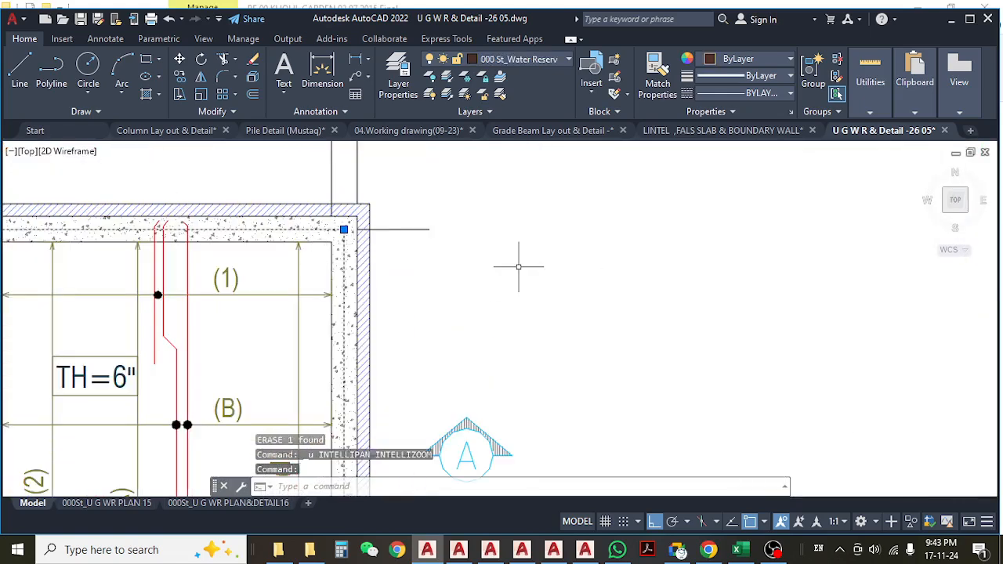
type("un")
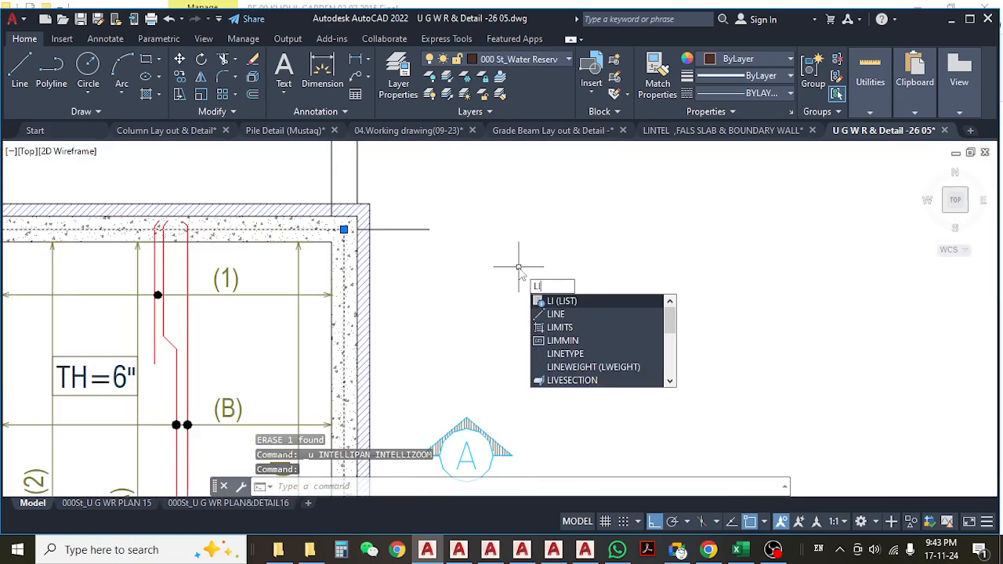
key("Escape")
key("Escape")
- List the properties of the reservoir wall's centreline polyline to read its perimeter
left_click(298, 228)
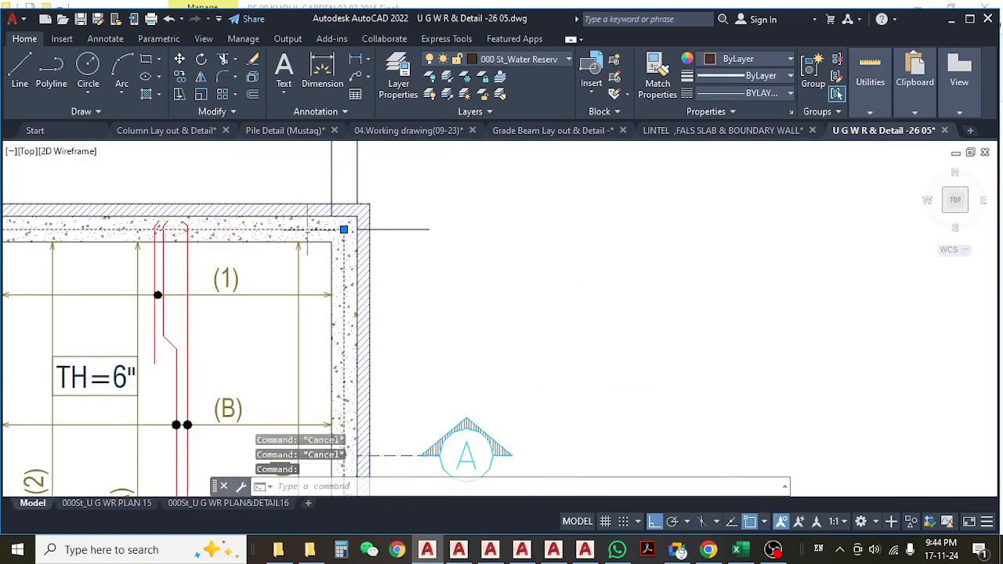
scroll(564, 229, "down", 6)
scroll(502, 271, "up", 2)
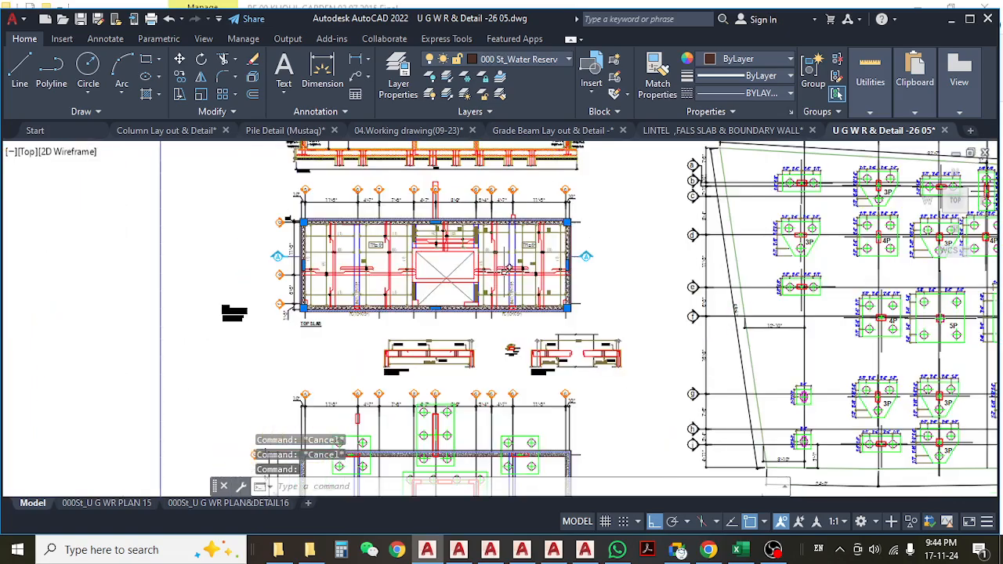
middle_click_drag(585, 258, 613, 332)
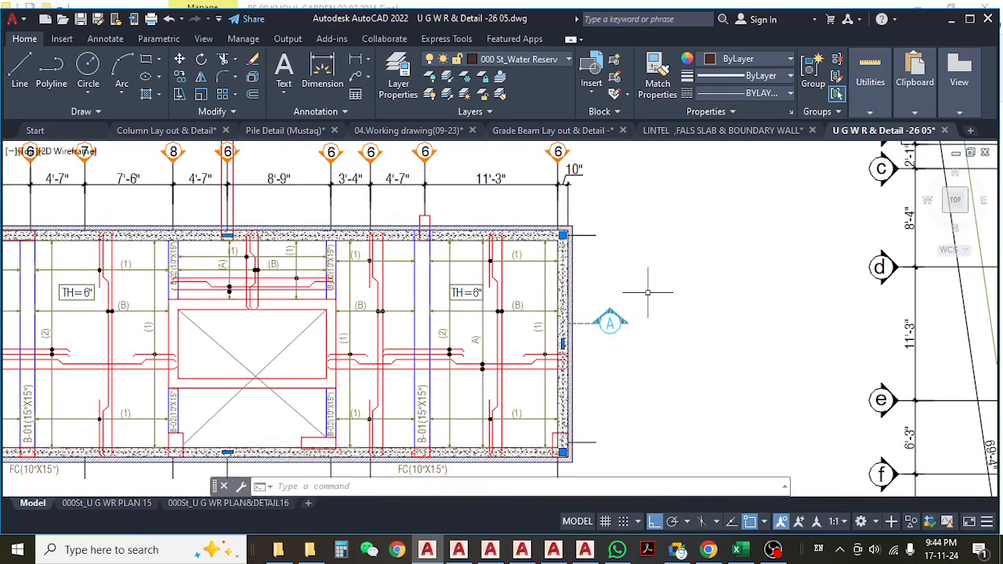
key("Return")
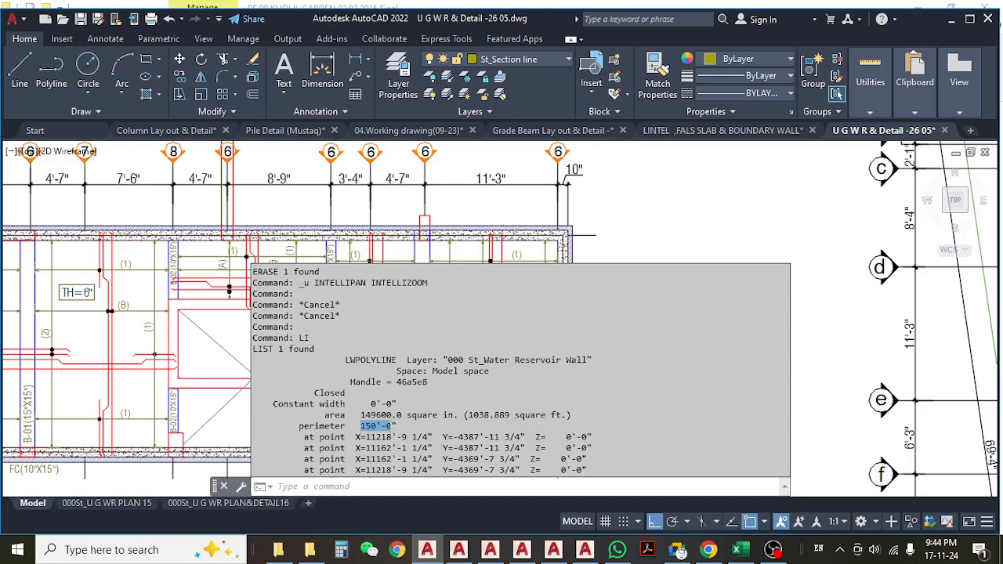
key("Escape")
scroll(607, 233, "down", 5)
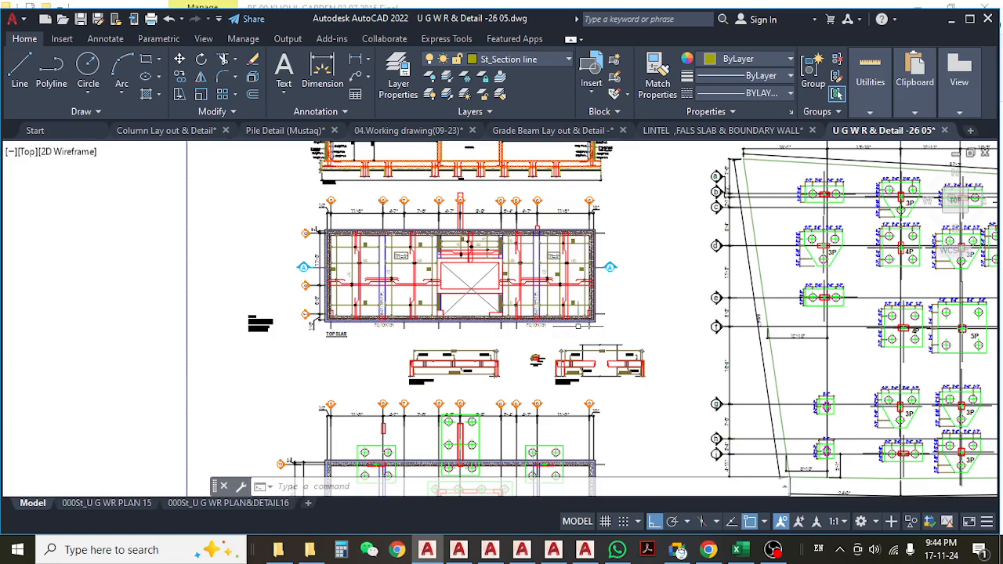
key("Escape")
key("Escape")
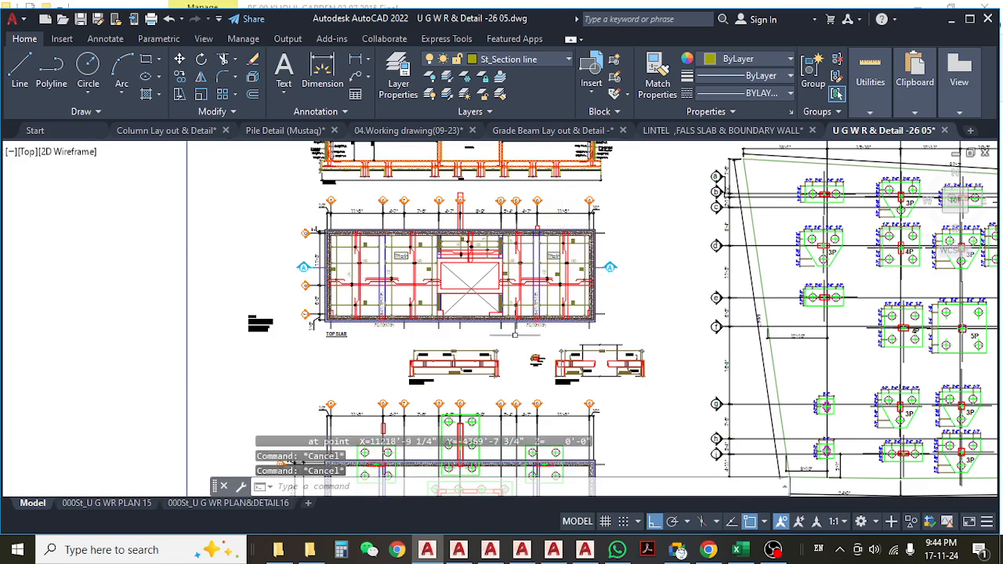
- Switch to the Excel Mason sheet and check the UGWR Retaining wall's length, width and height against the reservoir drawing
left_click(735, 550)
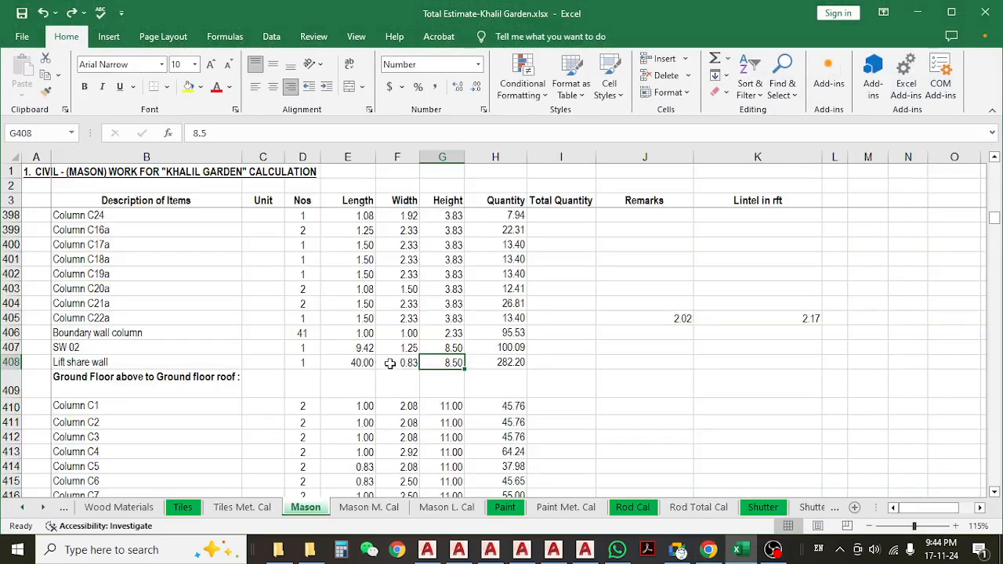
scroll(304, 382, "down", 12)
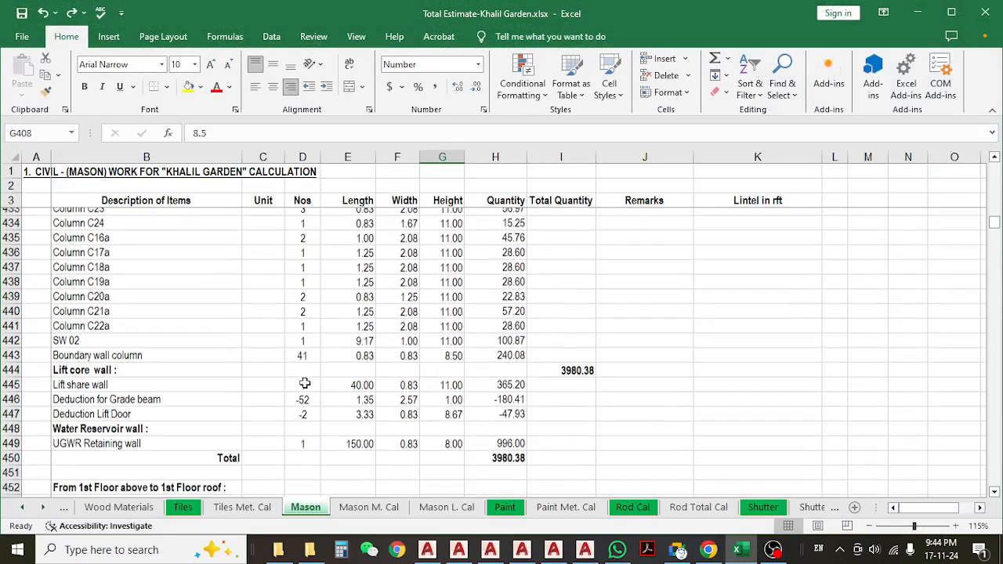
left_click(235, 435)
left_click(354, 435)
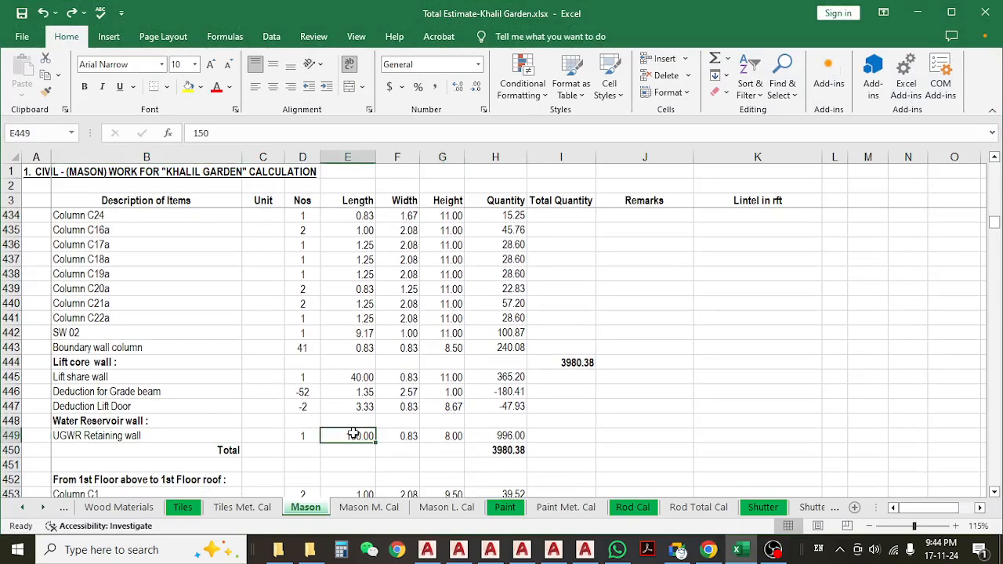
left_click(412, 439)
left_click(456, 436)
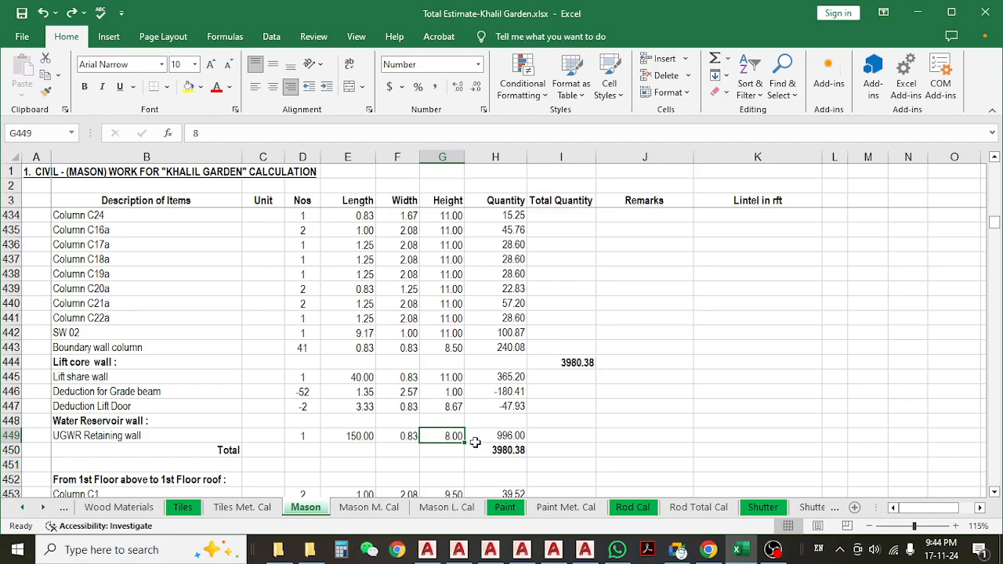
- Review the UGWR Retaining wall's length, height and description entries under Water Reservoir wall in the Mason sheet
scroll(466, 392, "up", 9)
scroll(458, 378, "down", 10)
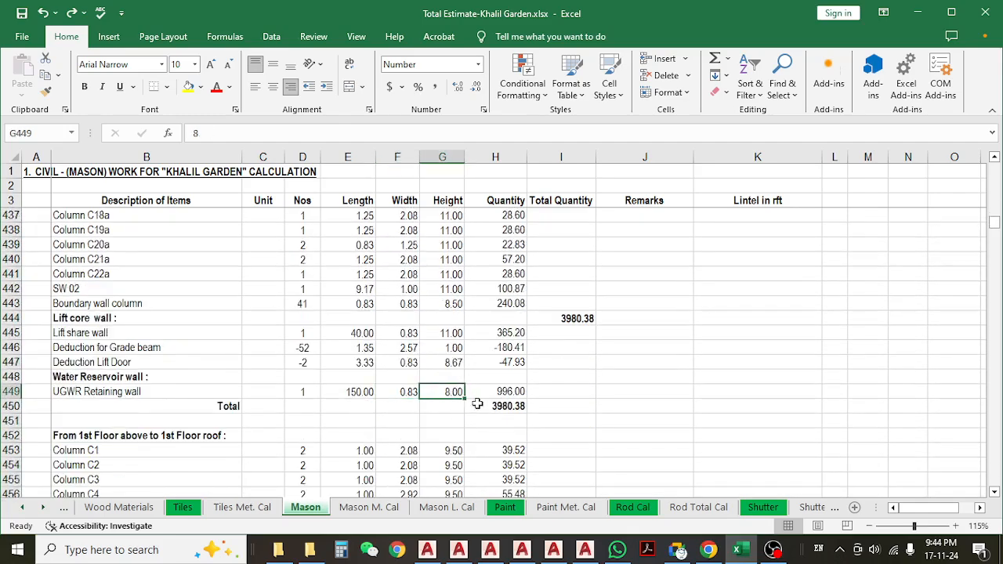
left_click(366, 392)
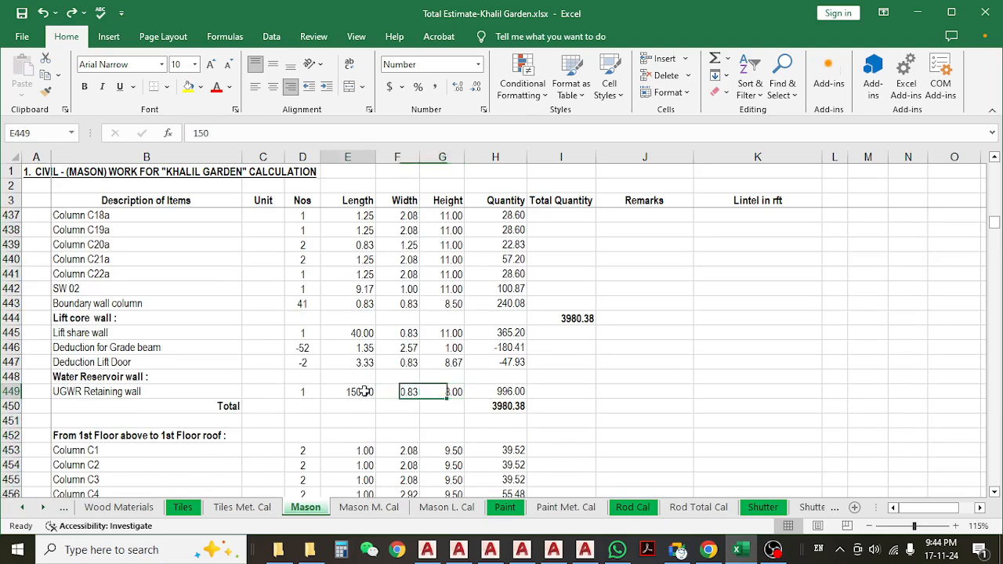
left_click(427, 394)
left_click(202, 393)
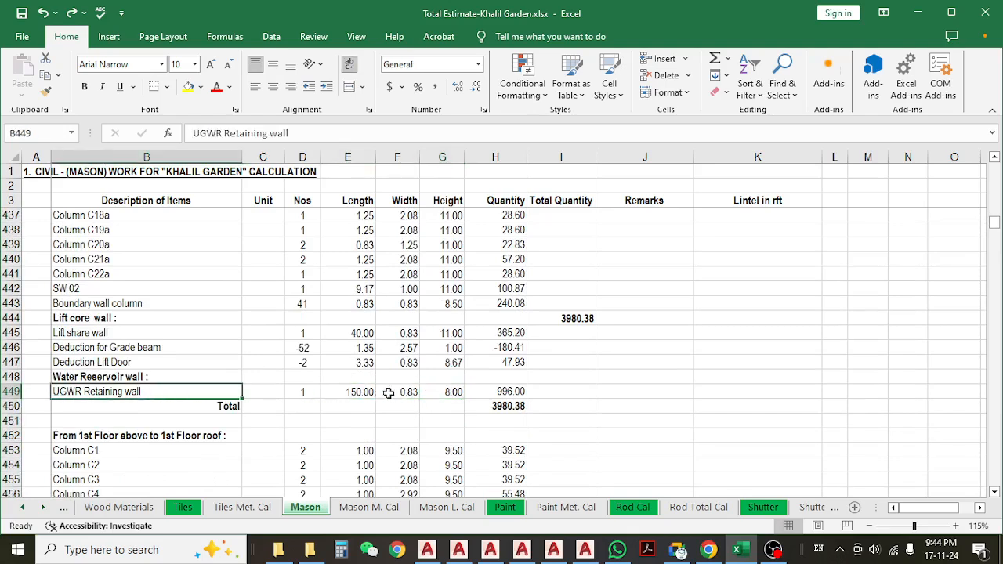
- Switch to AutoCAD's U G W R & Detail drawing and examine the reservoir section's internal height dimensions
left_click(427, 549)
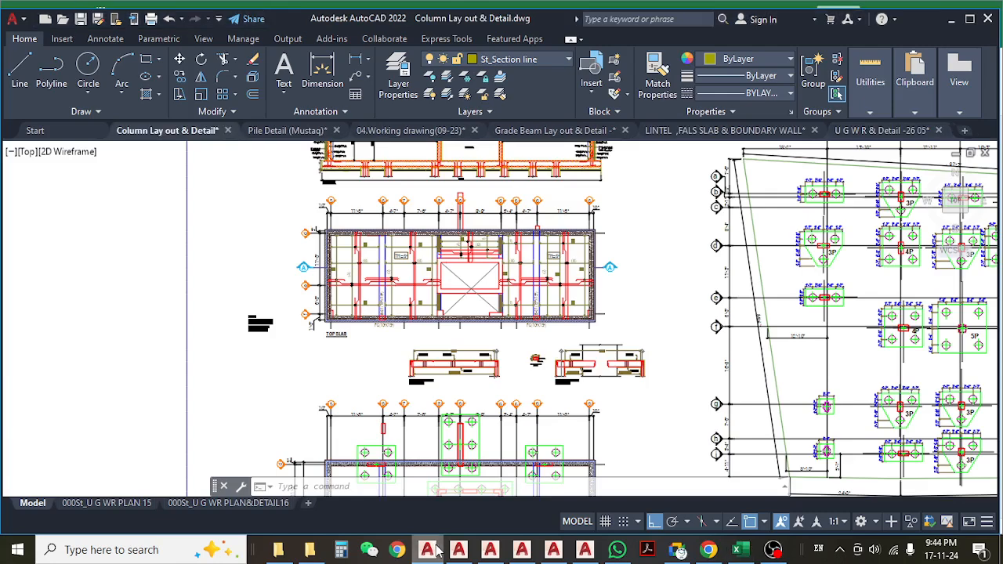
left_click(858, 131)
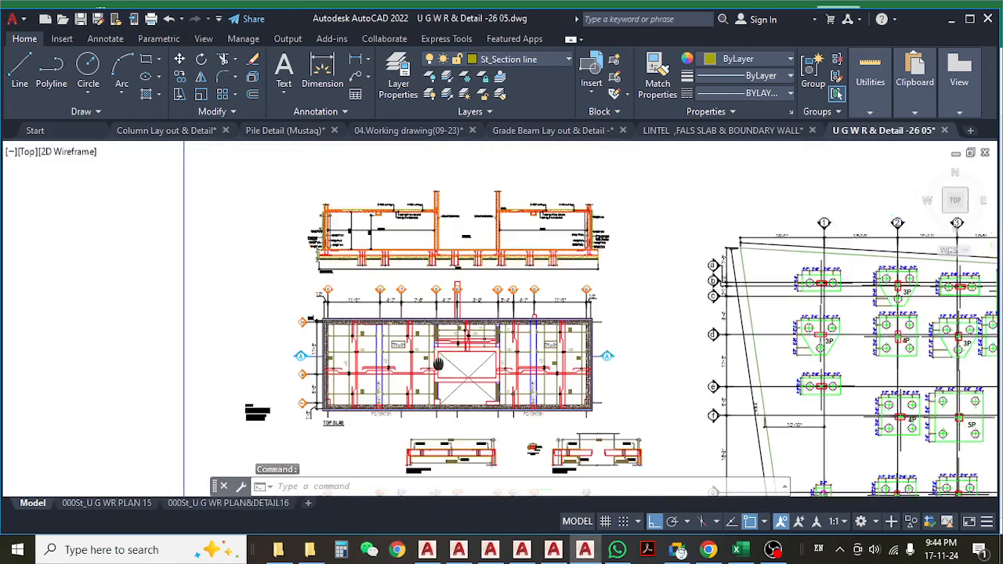
middle_click_drag(438, 365, 438, 421)
scroll(352, 290, "up", 7)
middle_click_drag(365, 240, 403, 333)
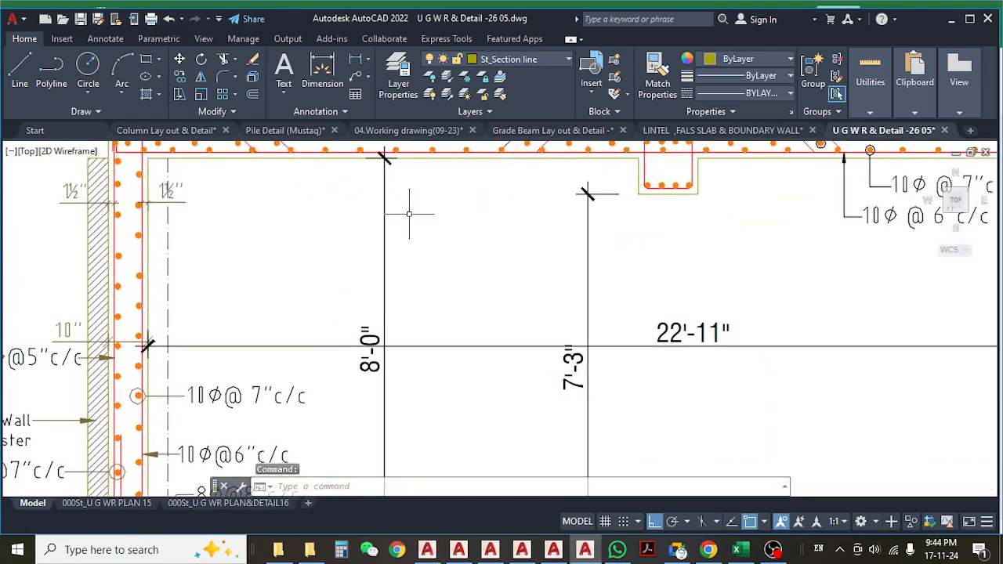
scroll(404, 210, "down", 2)
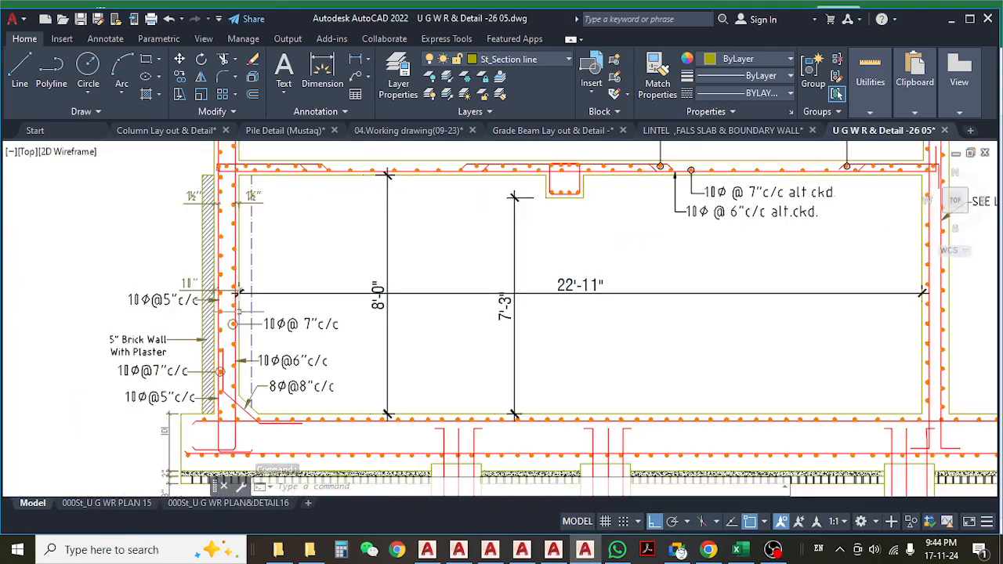
middle_click_drag(294, 397, 311, 238)
- Examine the retaining wall outline and grid dimensions on the reservoir's top slab plan, with the drawing window maximized
scroll(312, 241, "down", 4)
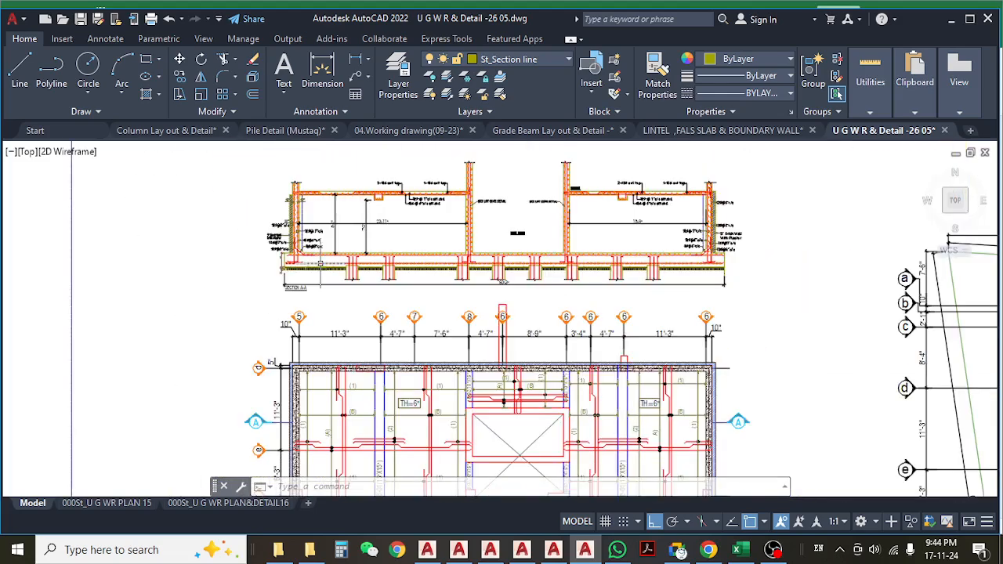
middle_click_drag(372, 389, 357, 215)
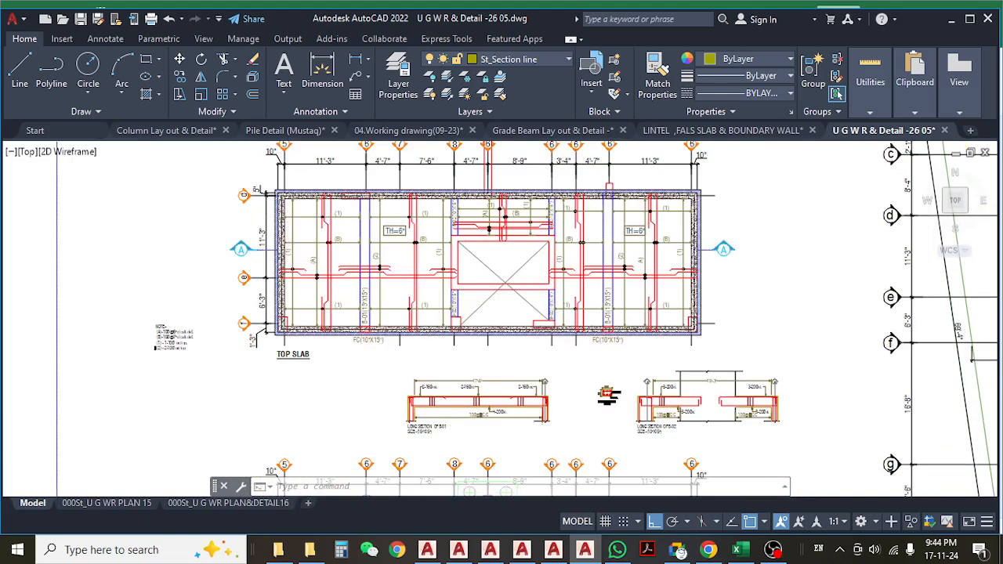
scroll(643, 287, "up", 3)
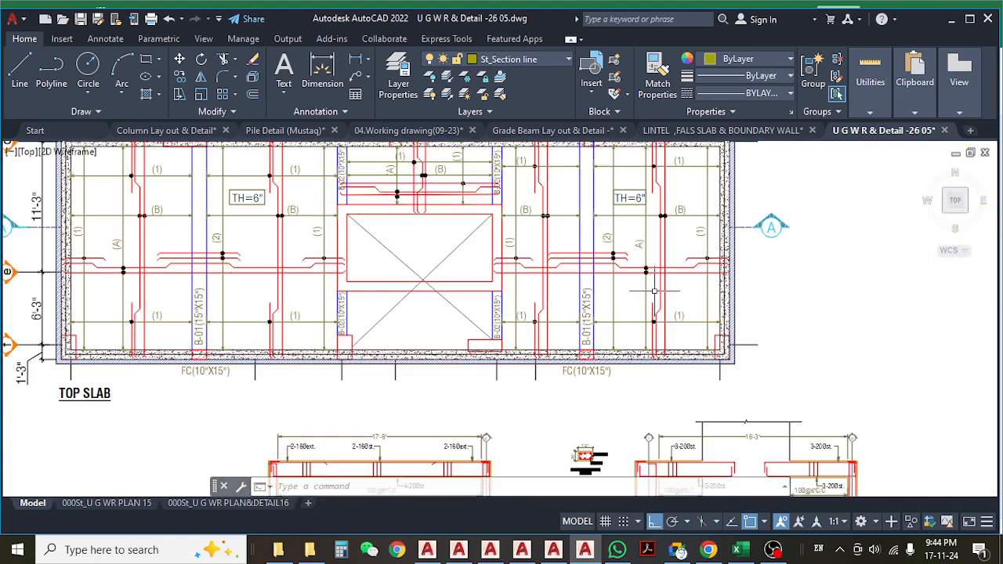
middle_click_drag(654, 290, 604, 362)
left_click(969, 24)
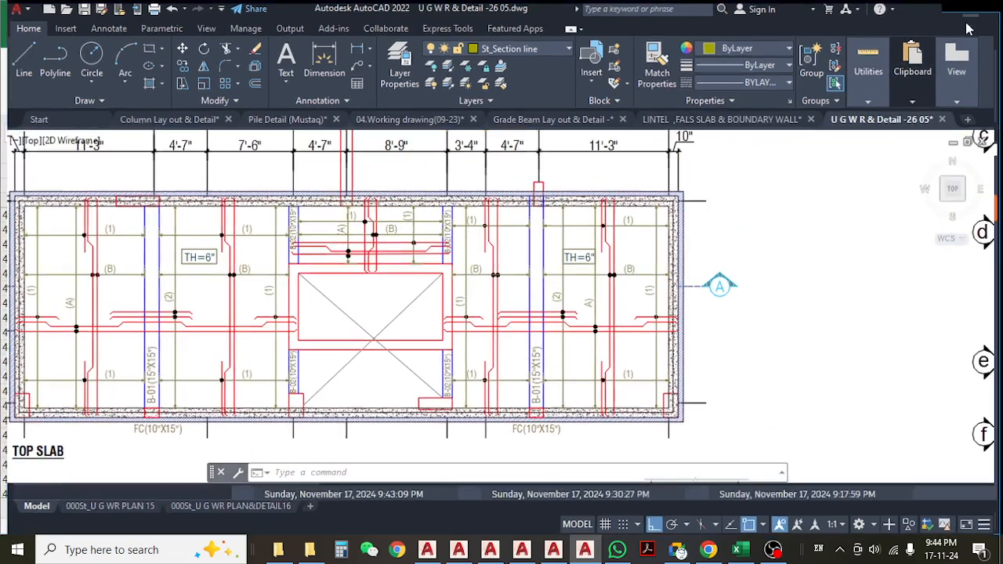
scroll(680, 272, "down", 2)
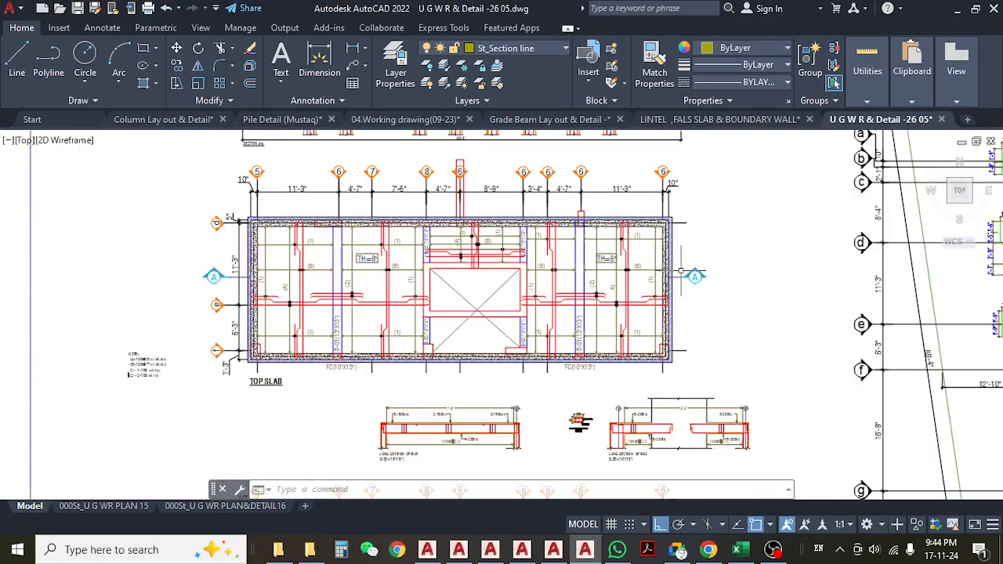
middle_click_drag(730, 263, 713, 263)
- Switch to the Excel Mason sheet and check the UGWR Retaining wall's length, width and quantity, and the total's formula
left_click(744, 553)
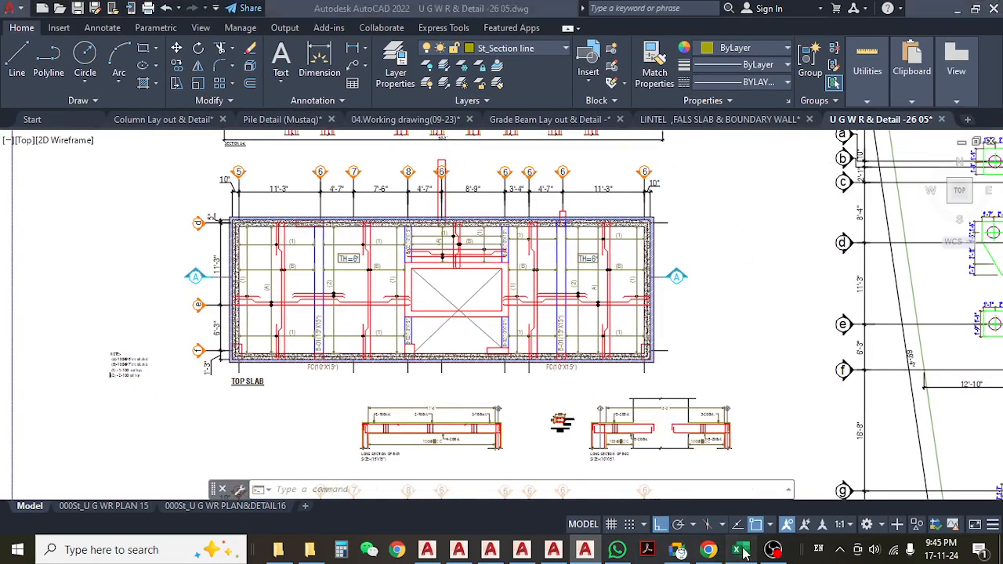
left_click(353, 392)
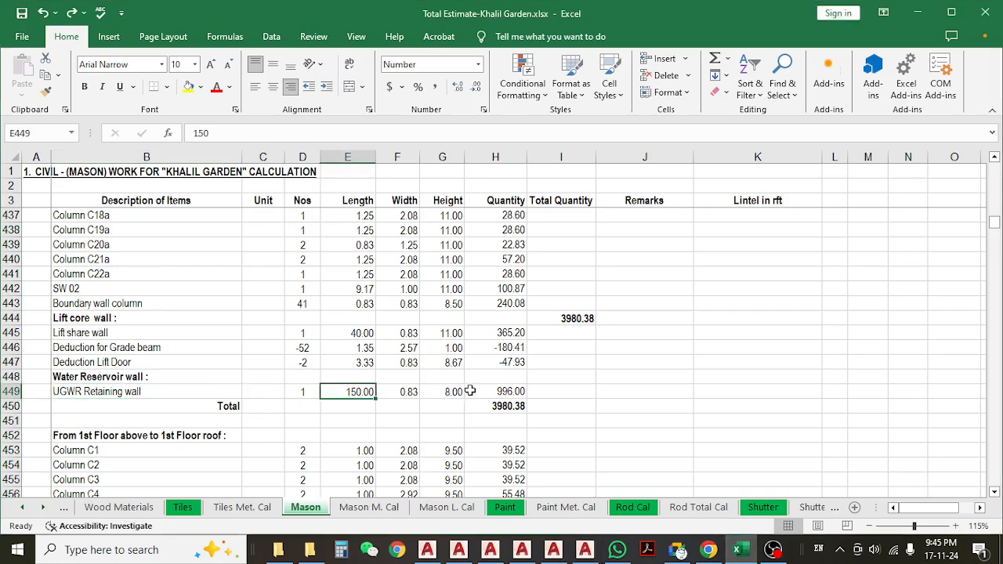
left_click(486, 391)
left_click(487, 406)
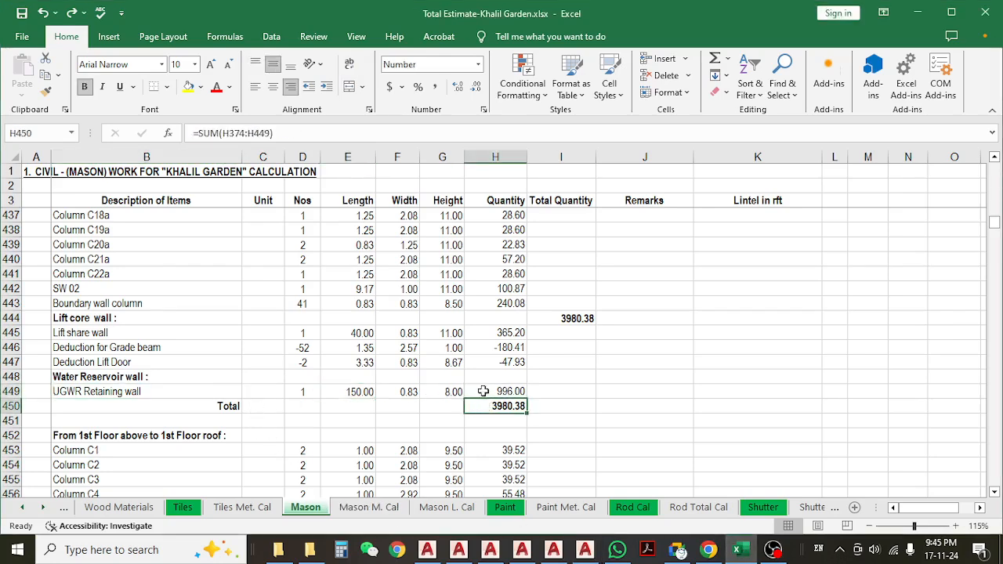
left_click(364, 391)
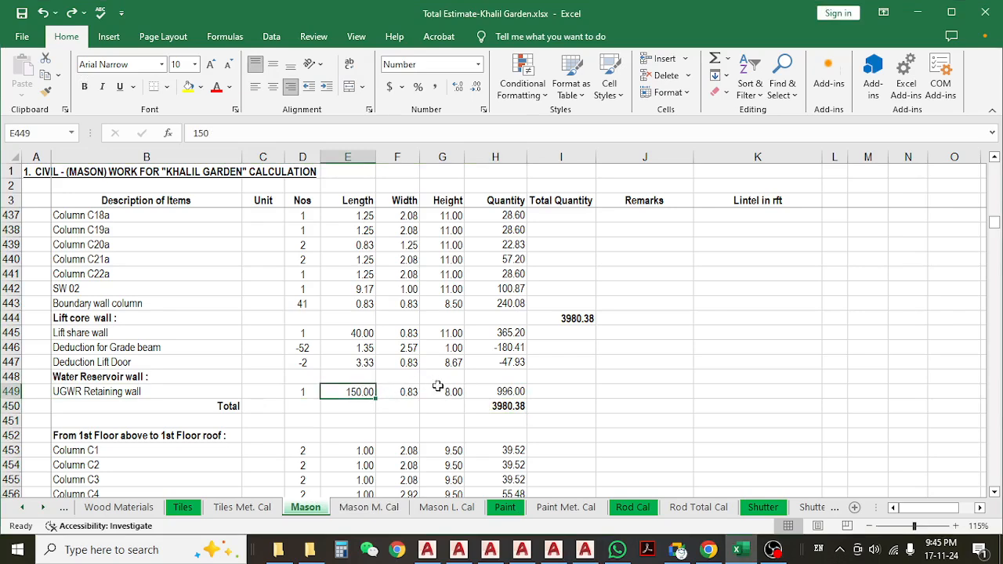
left_click(403, 394)
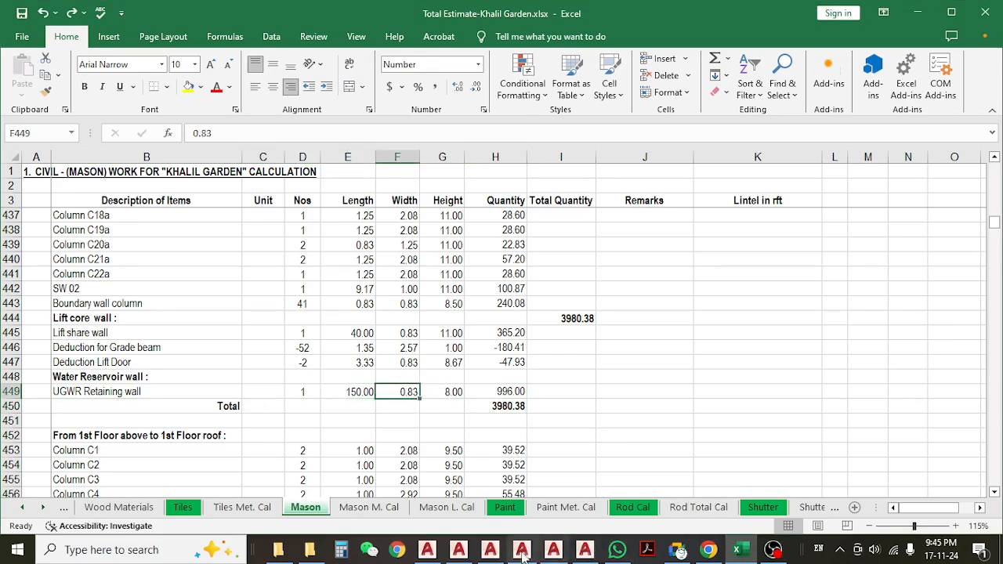
- Switch to the AutoCAD reservoir drawing and select the retaining wall's thickness dimension in the section to check it
left_click(595, 551)
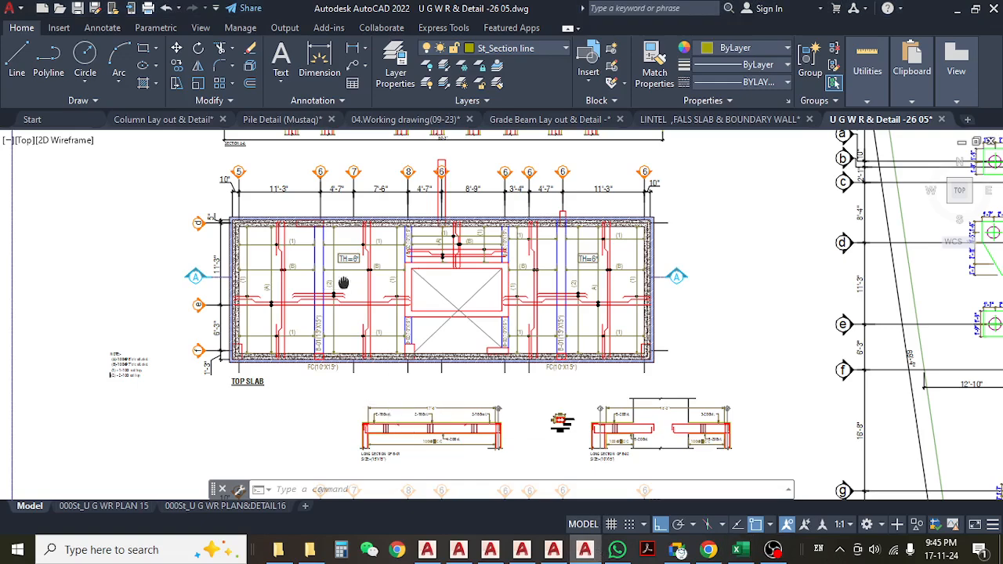
middle_click_drag(343, 283, 425, 447)
scroll(270, 248, "up", 4)
scroll(402, 184, "up", 4)
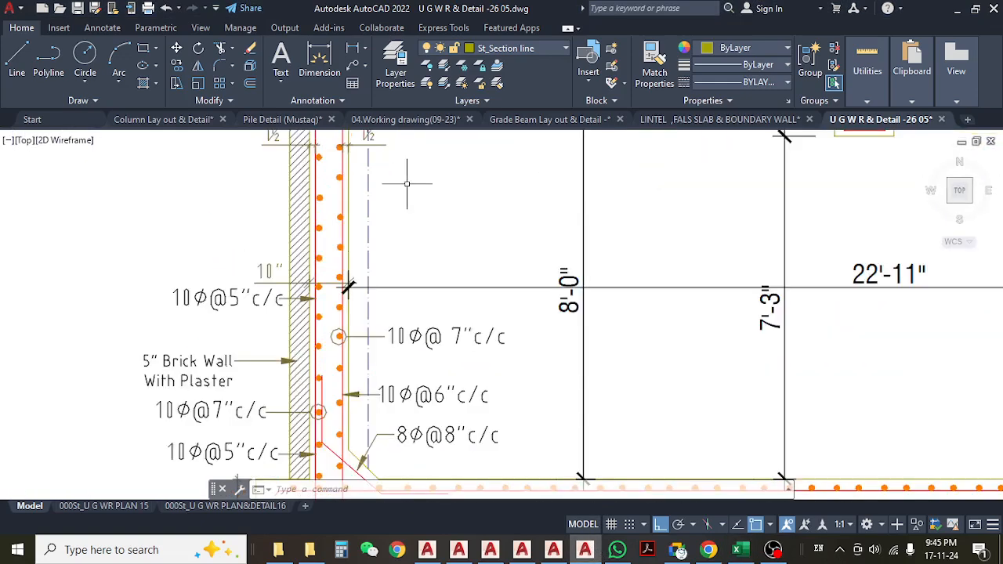
scroll(284, 312, "up", 4)
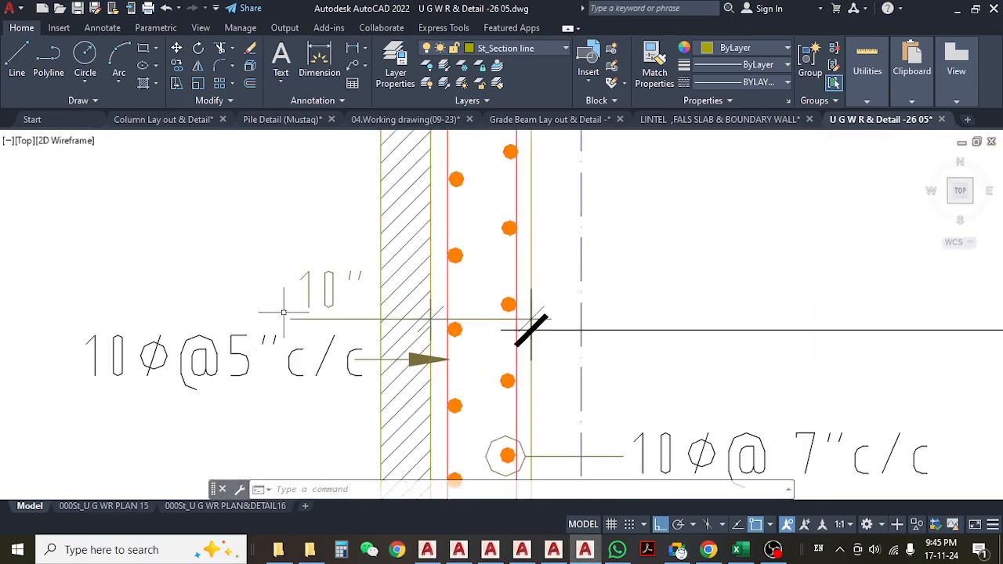
left_click(333, 269)
left_click(303, 325)
scroll(446, 372, "down", 2)
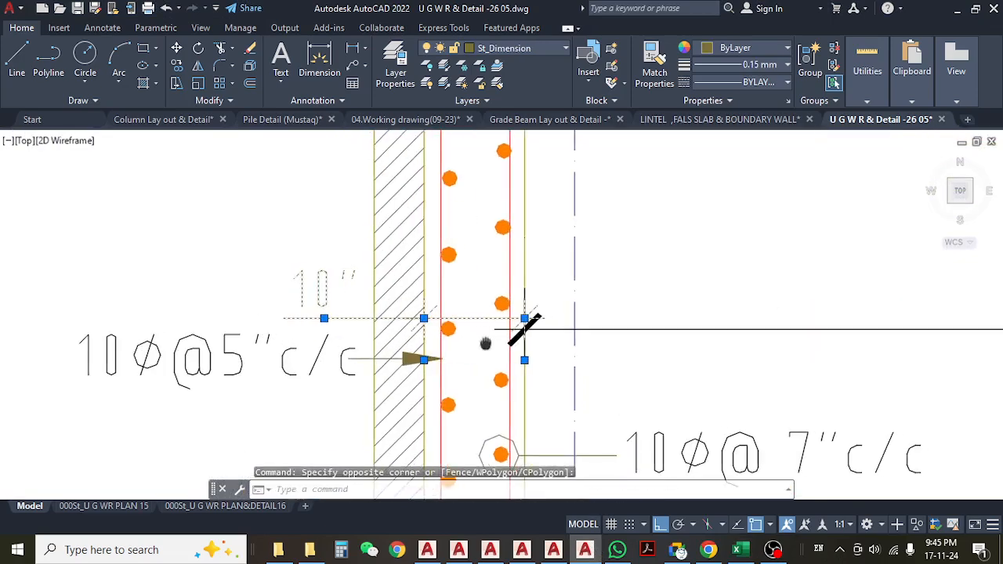
- Examine the concrete cover dimensions and the brick wall beside the retaining wall in the section, and clear the dimension selection
scroll(473, 360, "down", 3)
scroll(489, 458, "up", 3)
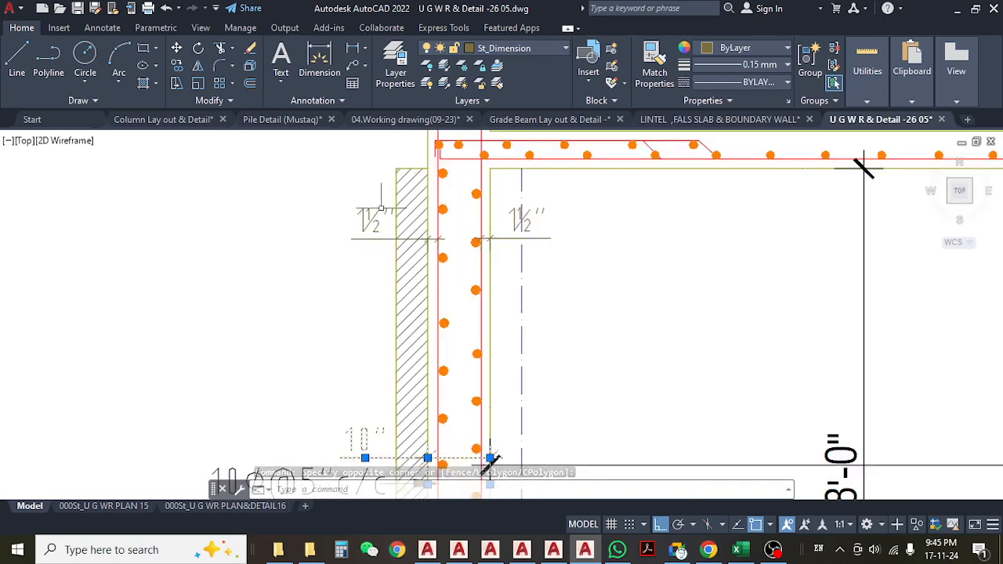
scroll(399, 243, "down", 3)
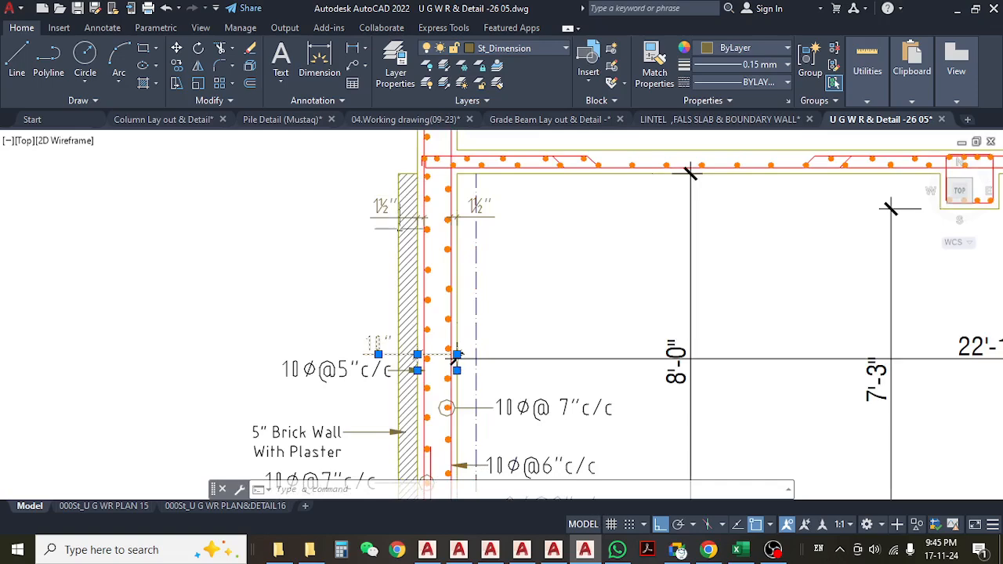
scroll(402, 251, "up", 2)
middle_click_drag(369, 269, 403, 305)
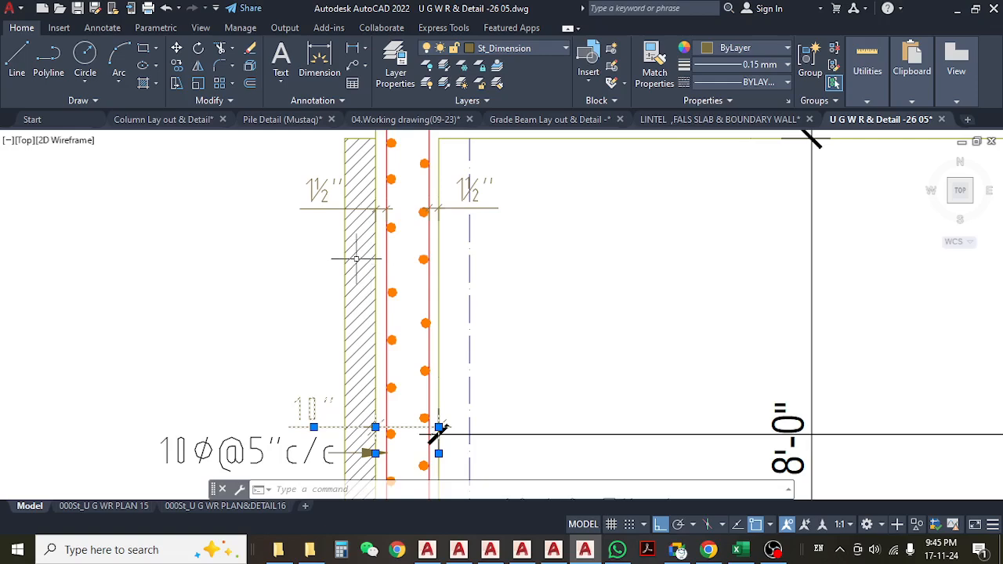
scroll(361, 251, "down", 5)
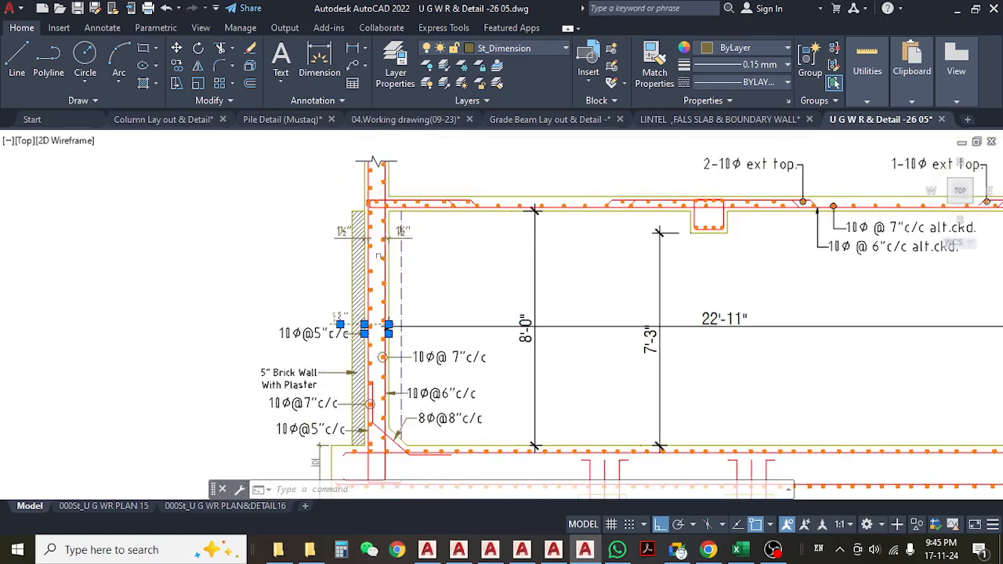
middle_click_drag(400, 258, 395, 274)
left_click(395, 272)
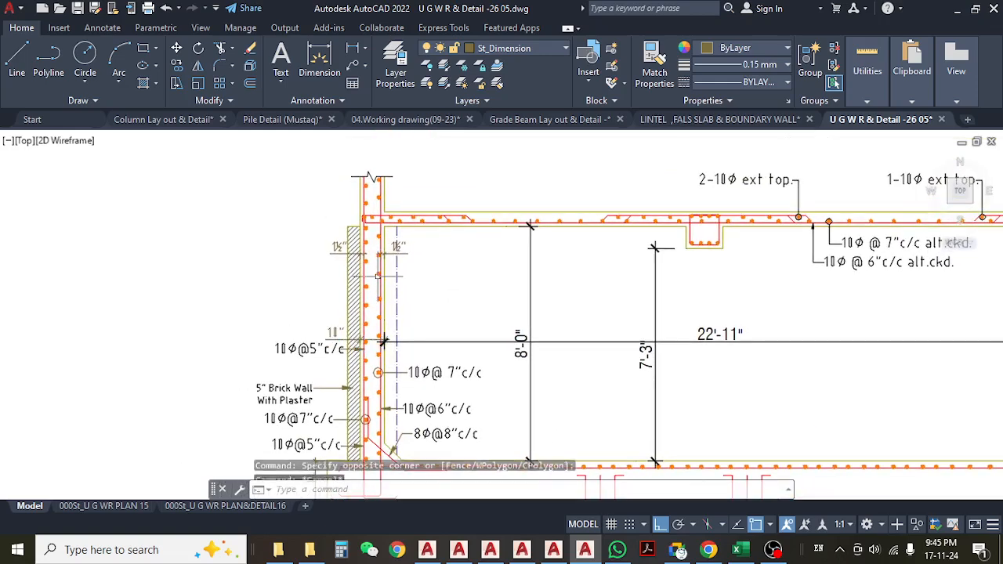
key("Escape")
key("Escape")
- Examine the retaining wall's reinforcement and its extent between the top slab and the base in the reservoir section
scroll(337, 254, "up", 2)
scroll(338, 293, "up", 1)
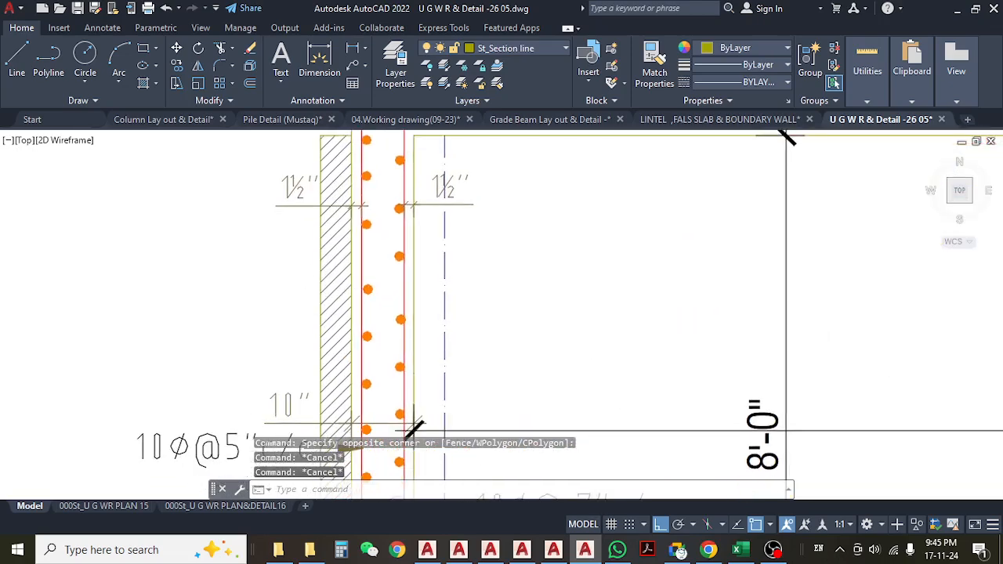
scroll(361, 313, "down", 3)
scroll(355, 315, "up", 3)
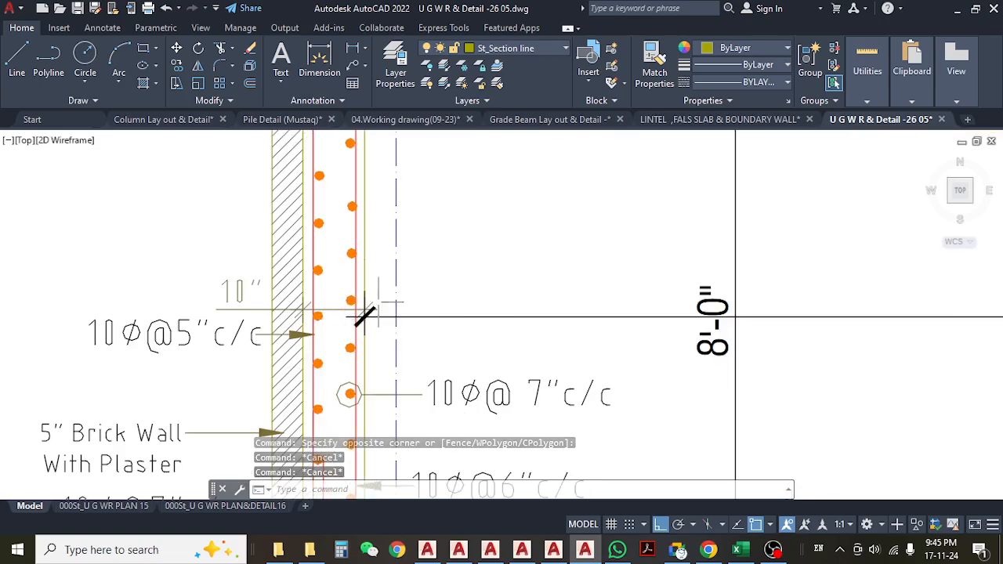
middle_click_drag(363, 309, 363, 354)
scroll(409, 280, "down", 3)
middle_click_drag(409, 279, 375, 270)
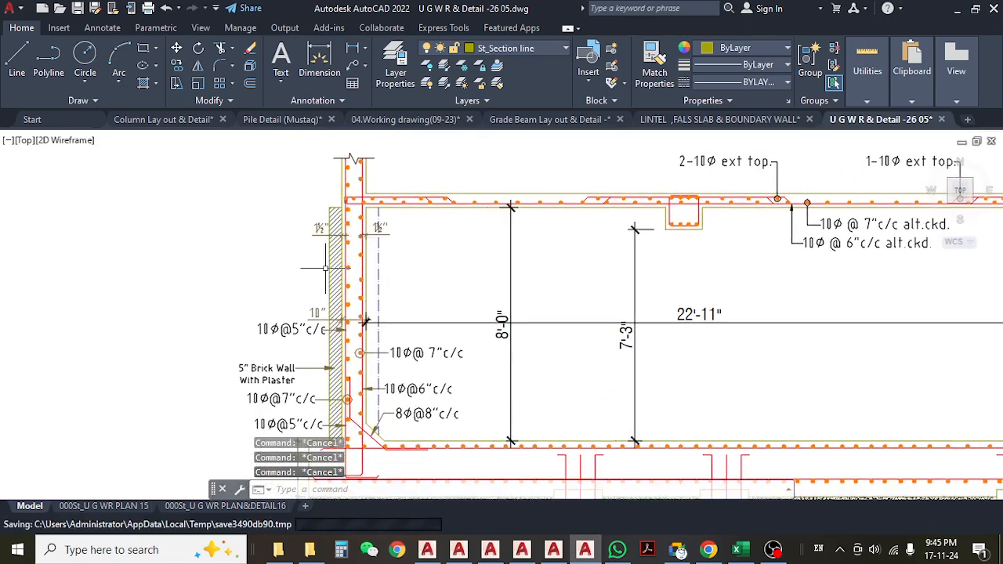
- Select the retaining wall's thickness dimension again to verify which wall faces it spans
scroll(325, 268, "up", 3)
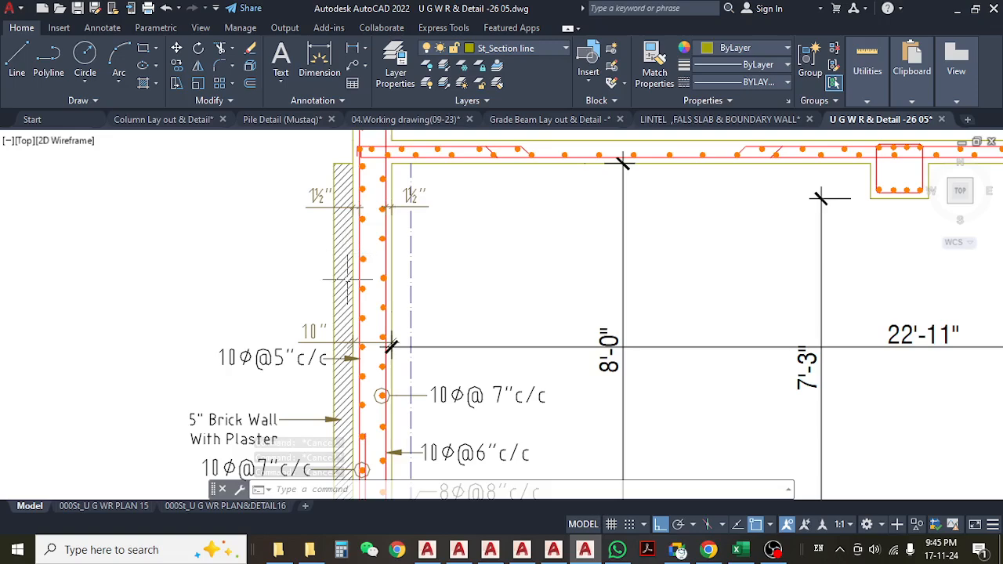
scroll(340, 345, "up", 4)
left_click(340, 345)
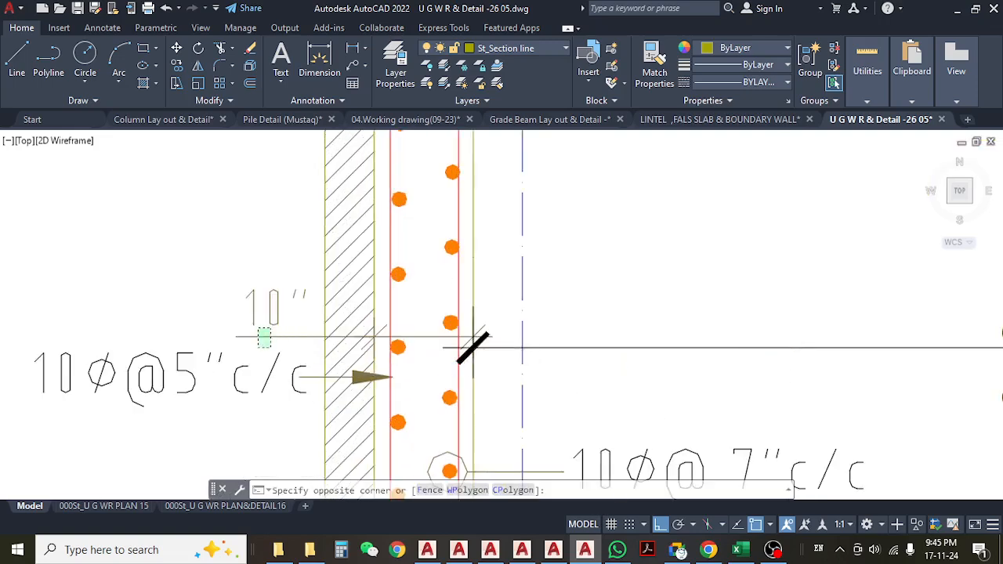
left_click(473, 344)
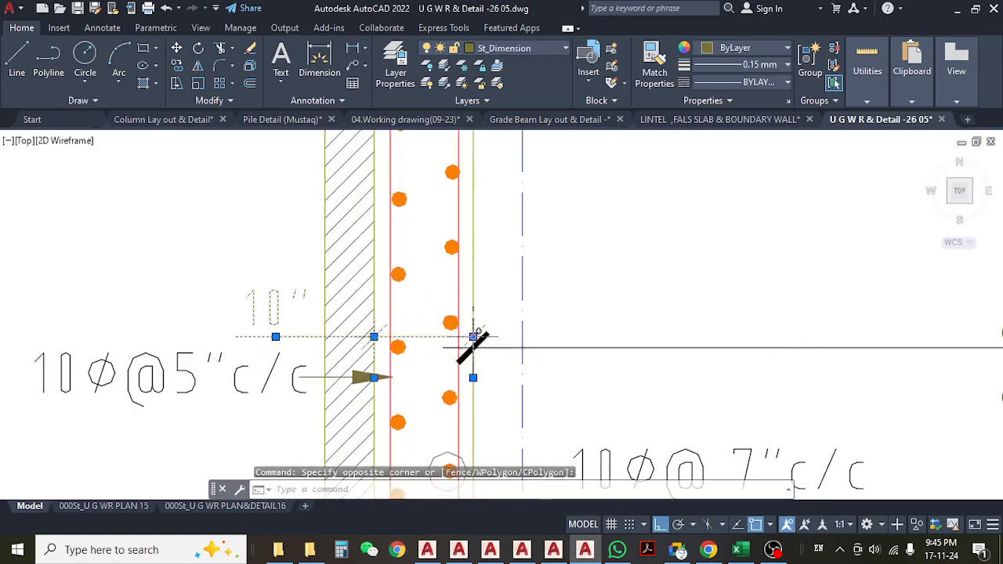
scroll(479, 332, "down", 3)
- Switch to the Excel Mason sheet and compare the UGWR Retaining wall's length and width with the section drawing
left_click(737, 549)
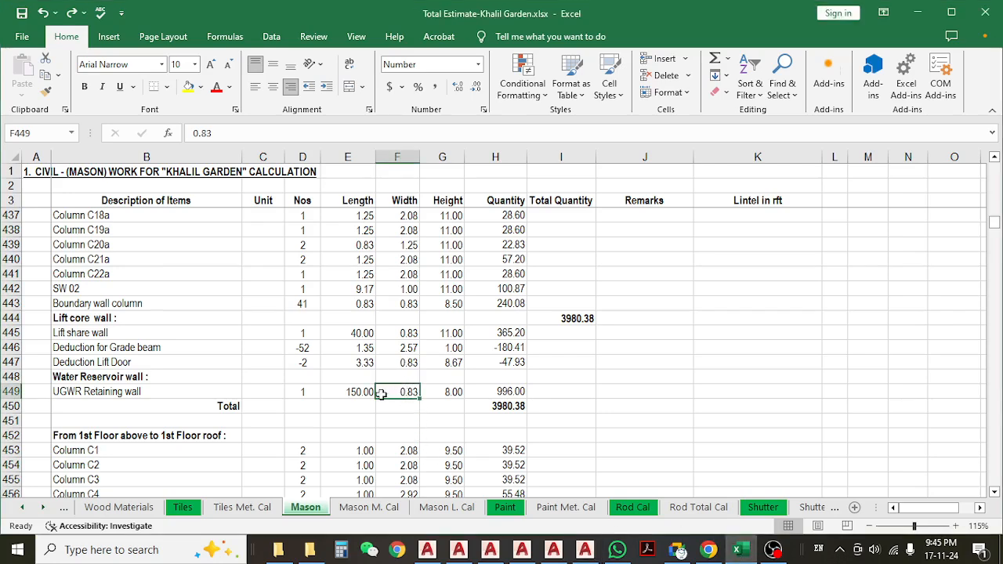
left_click(345, 391)
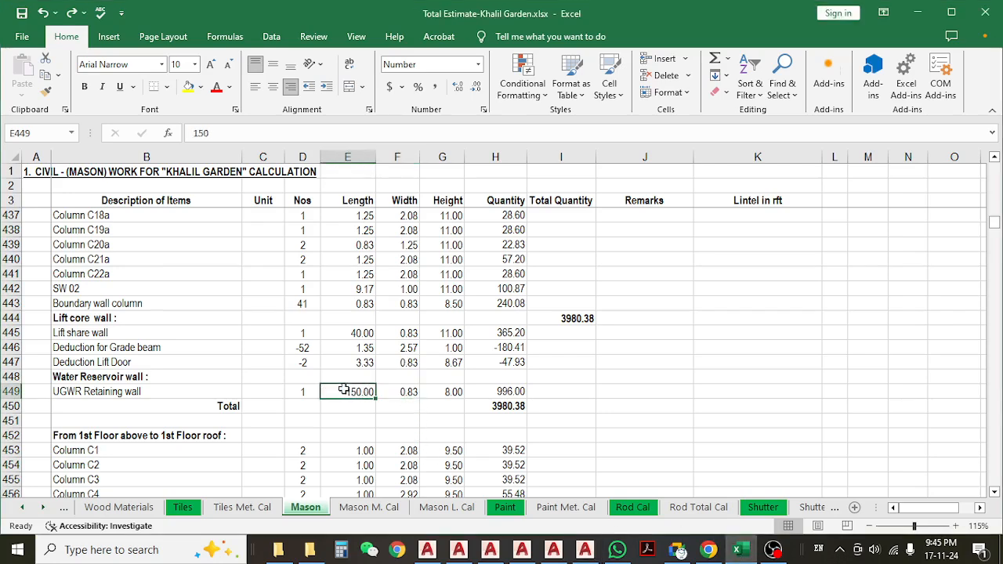
left_click(396, 389)
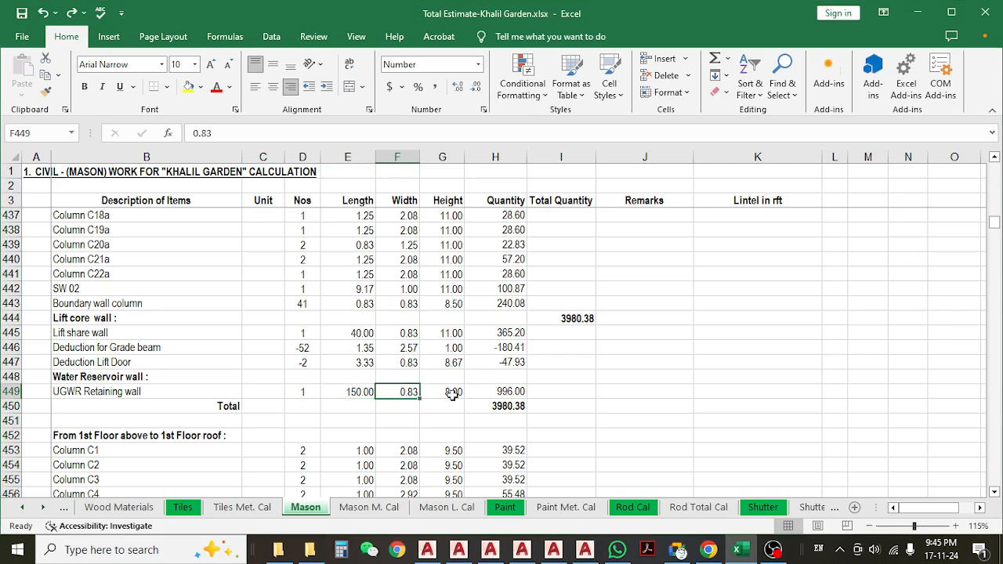
- Check the UGWR Retaining wall's length, width and height and inspect its quantity formula
left_click(453, 391)
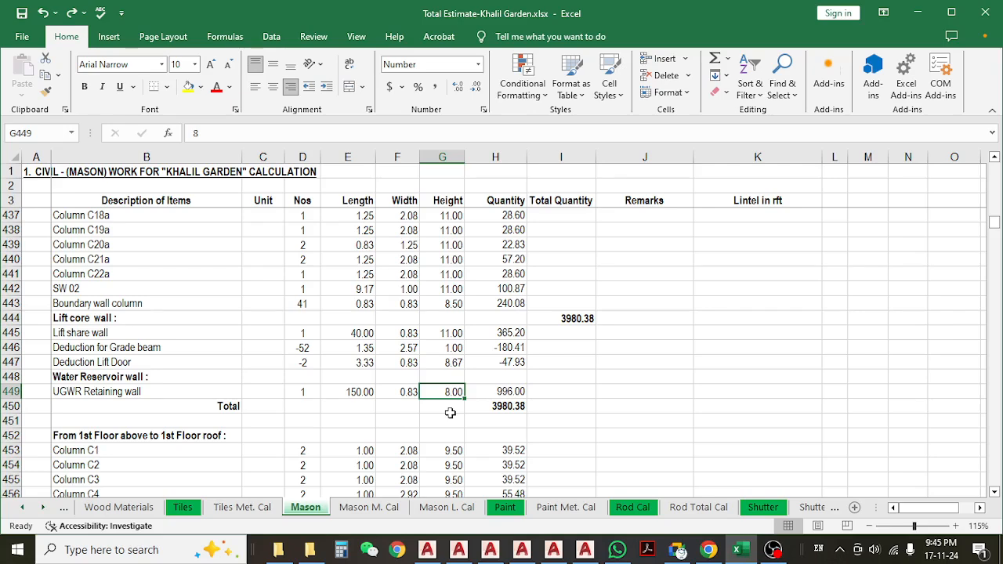
left_click(373, 392)
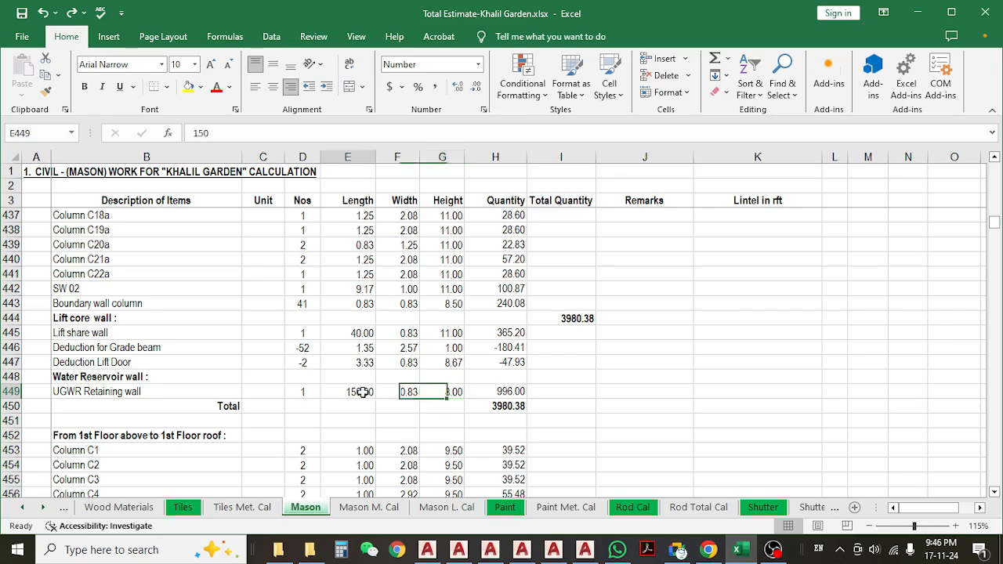
left_click(403, 392)
left_click(439, 394)
left_click(488, 392)
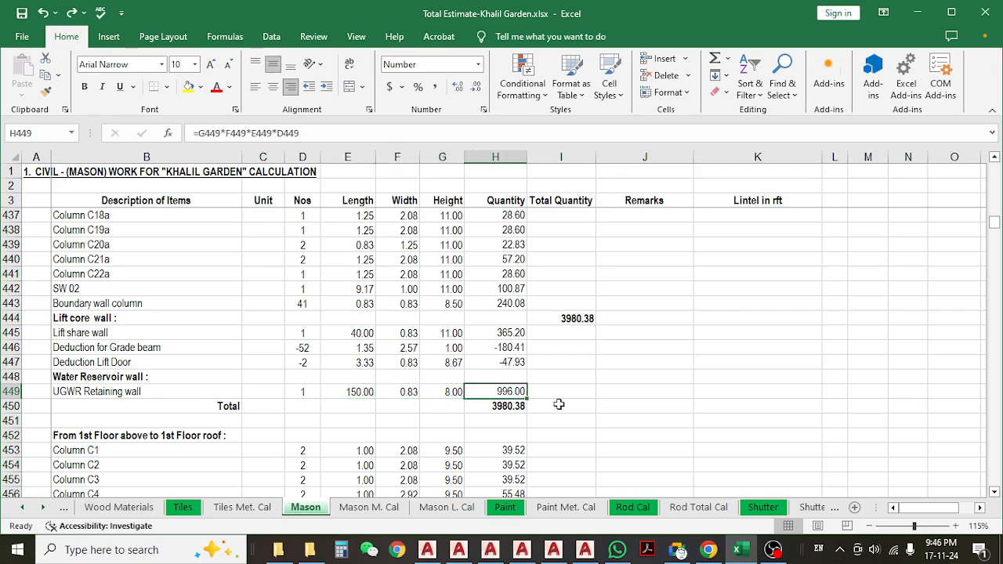
left_click(330, 131)
key("Escape")
- Review the upper floors' column quantities, down to the Lift share wall and Lift Door deduction above the 6th floor section
scroll(550, 390, "down", 9)
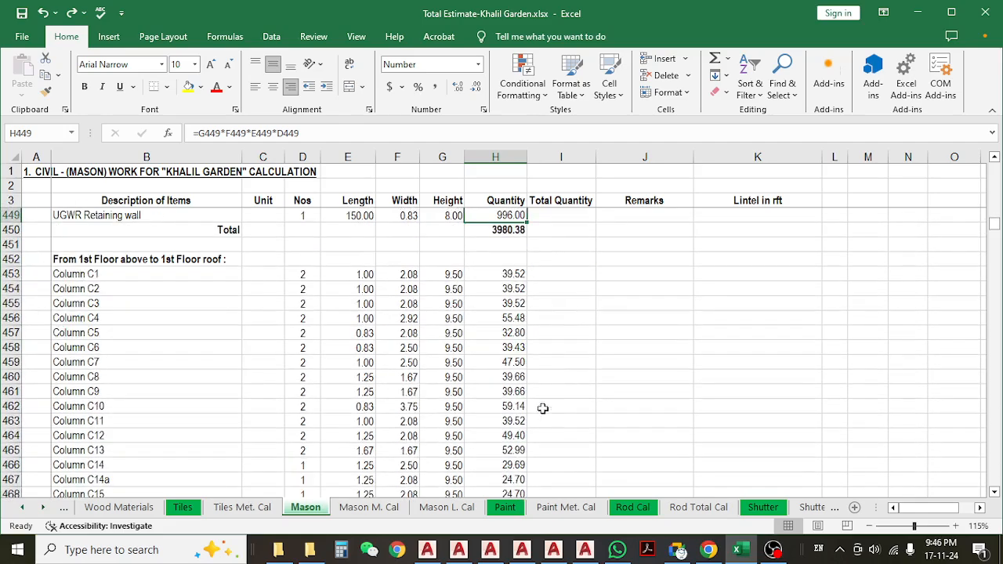
scroll(523, 396, "down", 19)
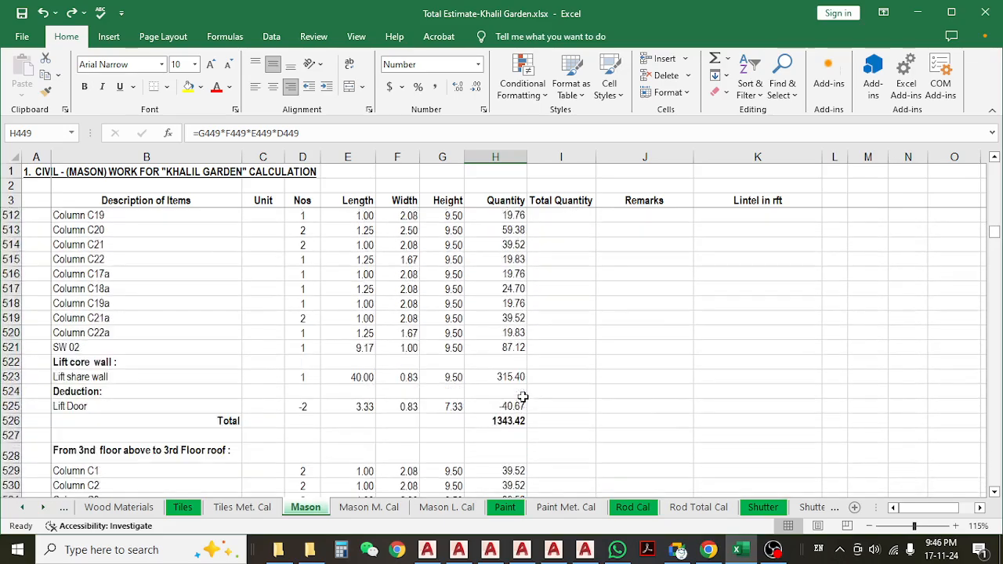
scroll(523, 395, "down", 15)
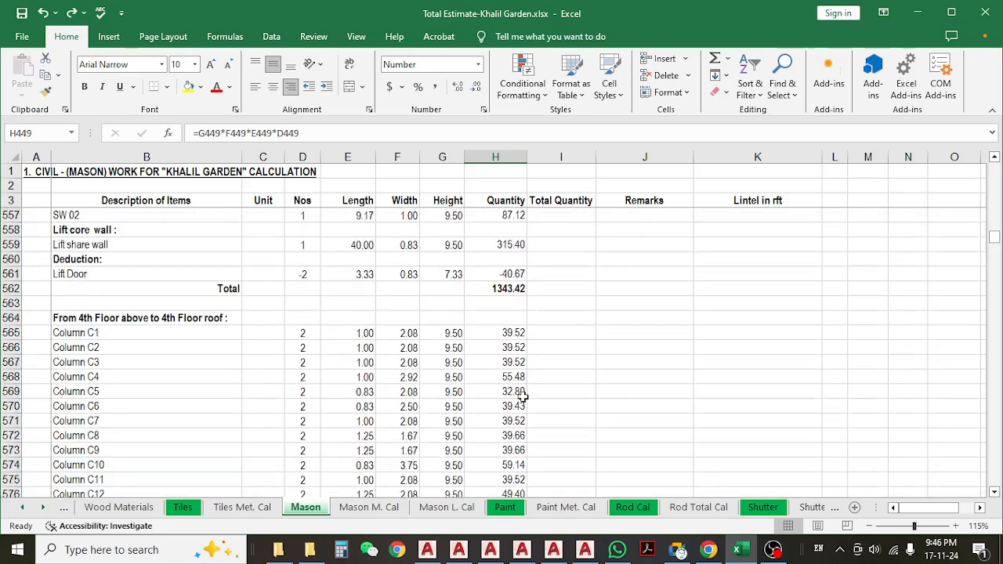
scroll(523, 396, "down", 18)
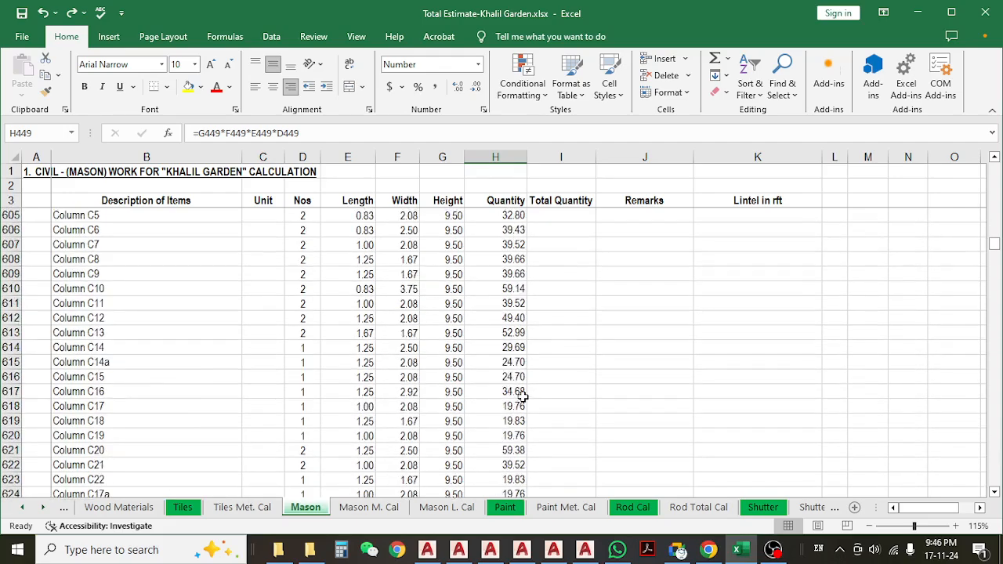
scroll(523, 396, "down", 2)
left_click(117, 290)
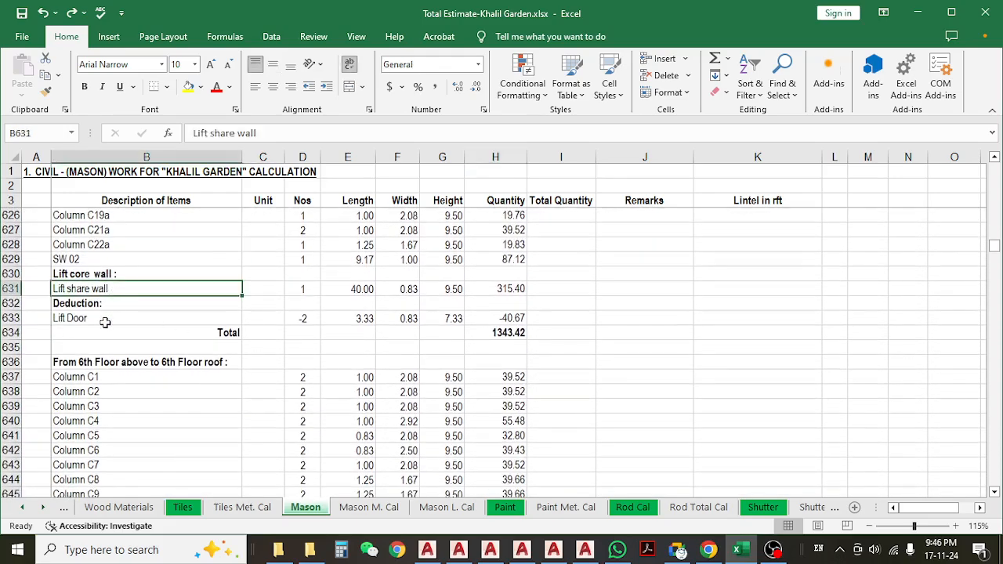
left_click(113, 318)
- Continue through the remaining floors to the roof top section and select the O.H.W.R Retaining Wall item
scroll(206, 353, "down", 15)
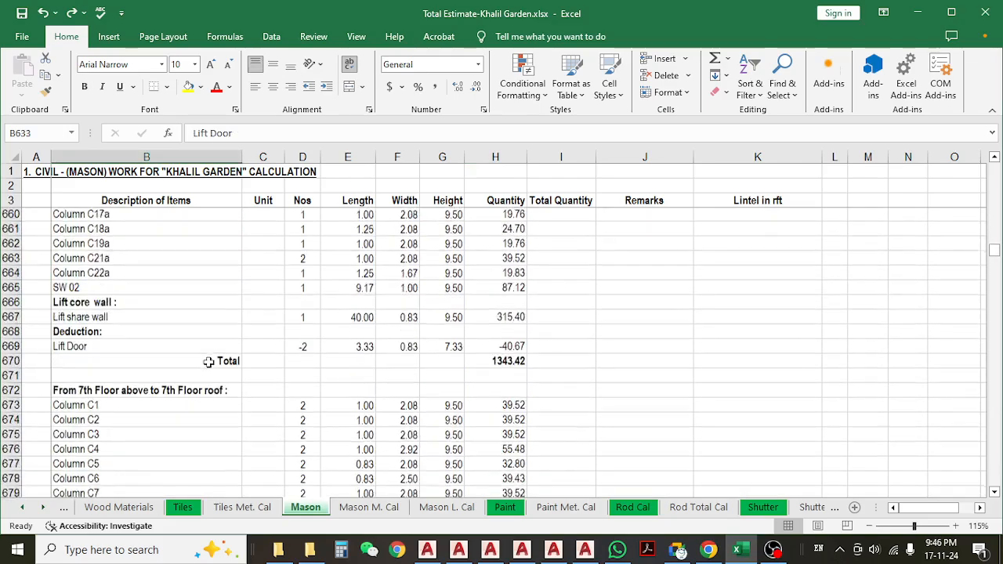
scroll(209, 362, "down", 18)
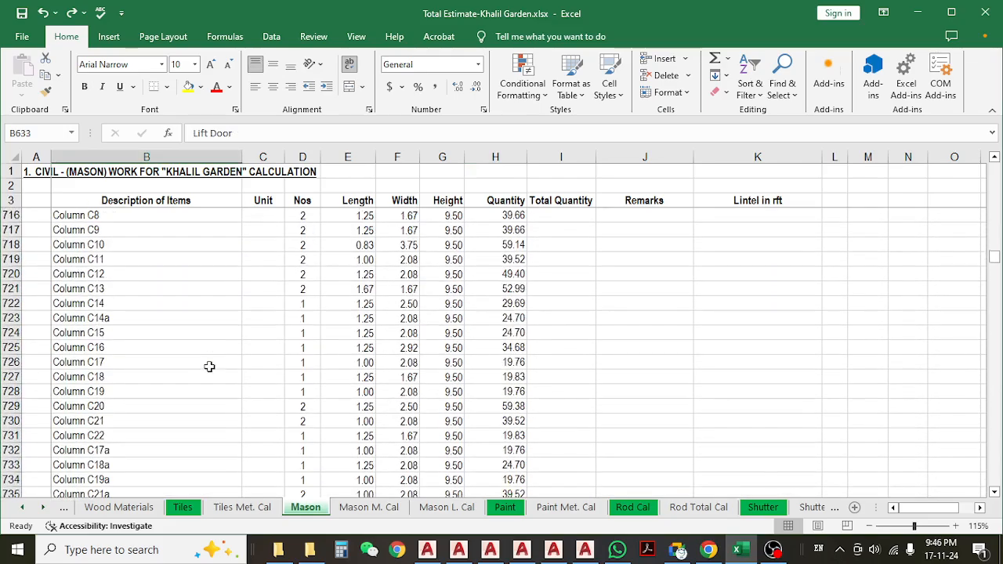
scroll(209, 366, "down", 15)
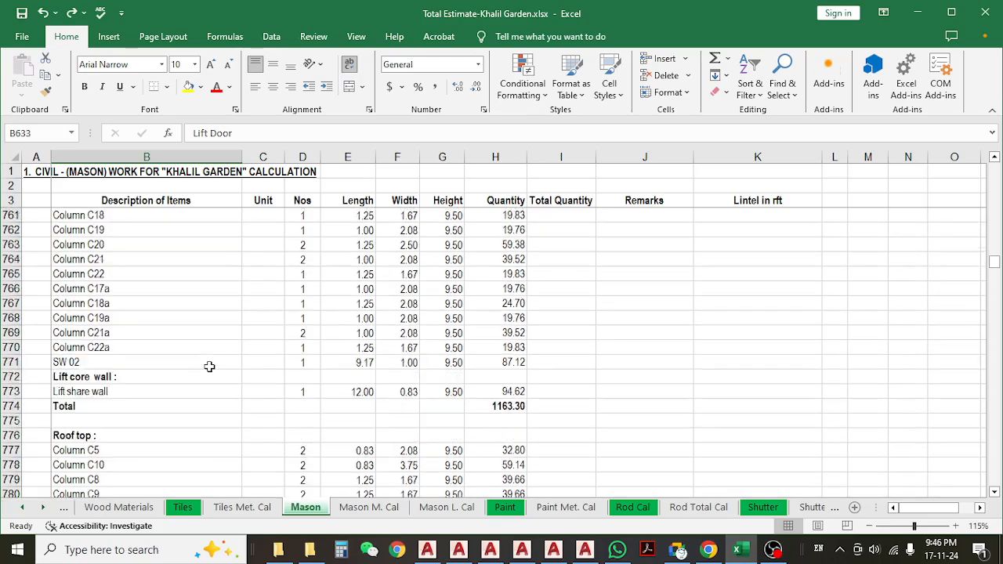
scroll(209, 366, "down", 5)
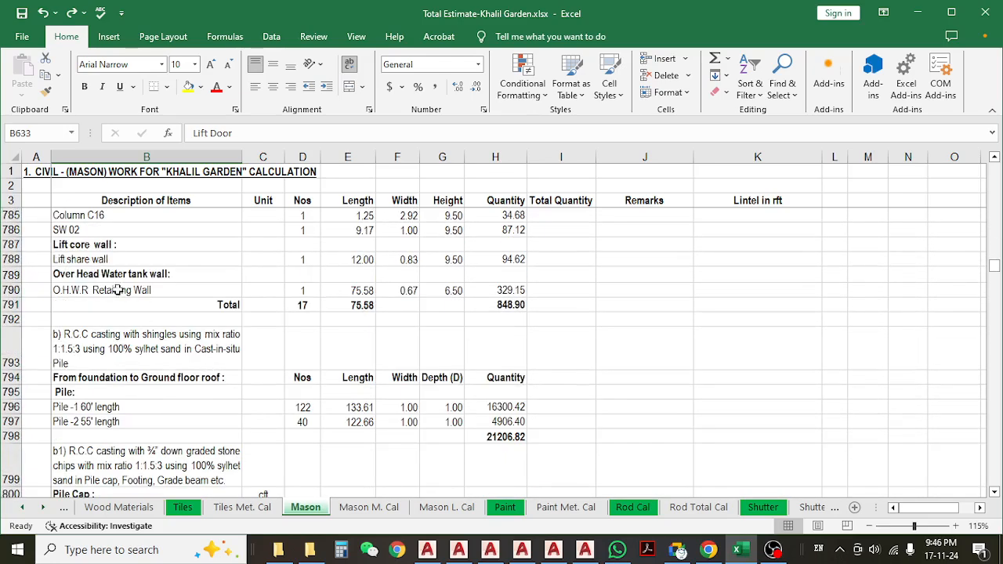
left_click(116, 290)
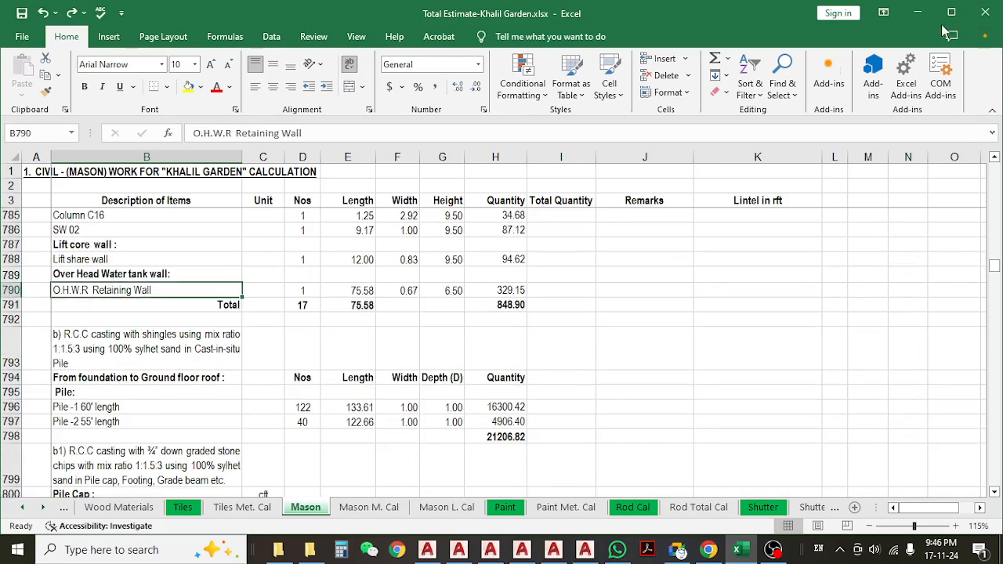
- Switch to the U G W R drawing in AutoCAD and look over its pile layout and ground floor parking plan
left_click(916, 13)
scroll(471, 267, "down", 10)
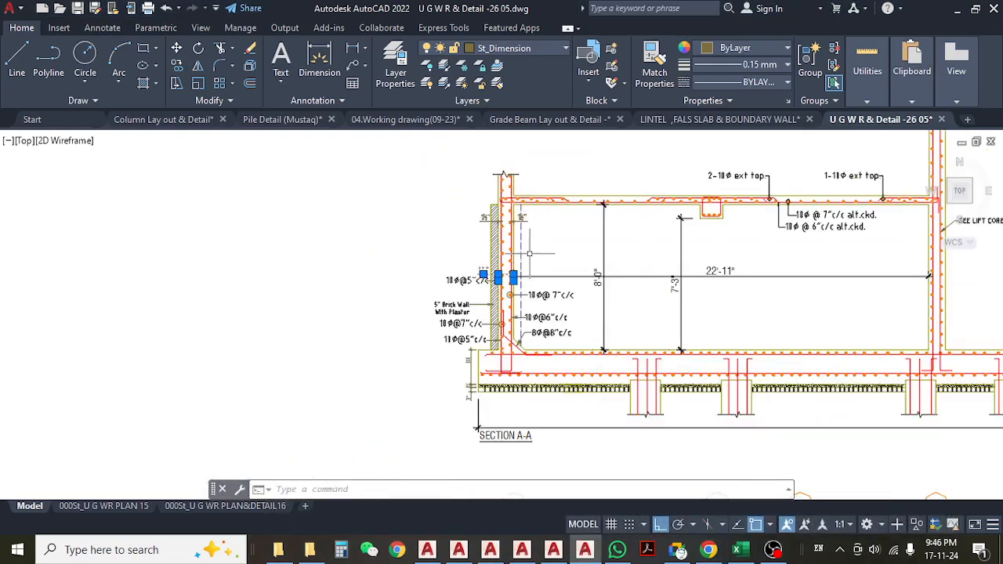
scroll(335, 249, "down", 5)
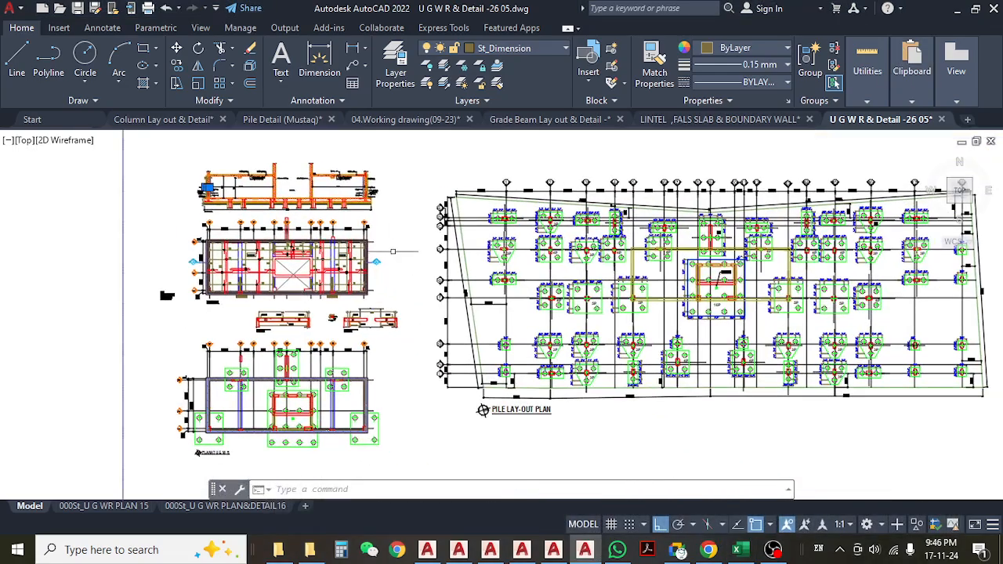
scroll(664, 223, "up", 6)
middle_click_drag(664, 223, 668, 293)
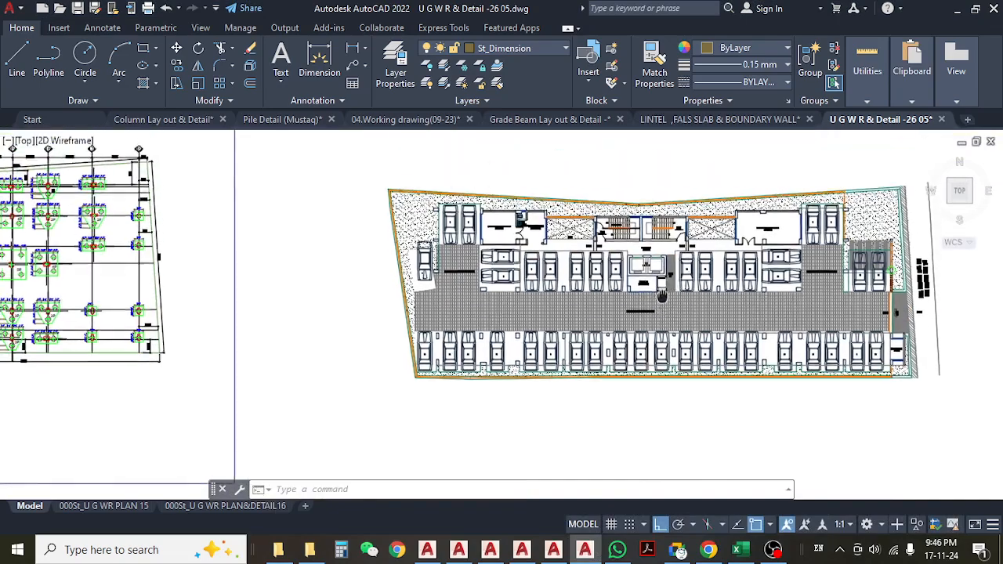
middle_click_drag(668, 147, 644, 198)
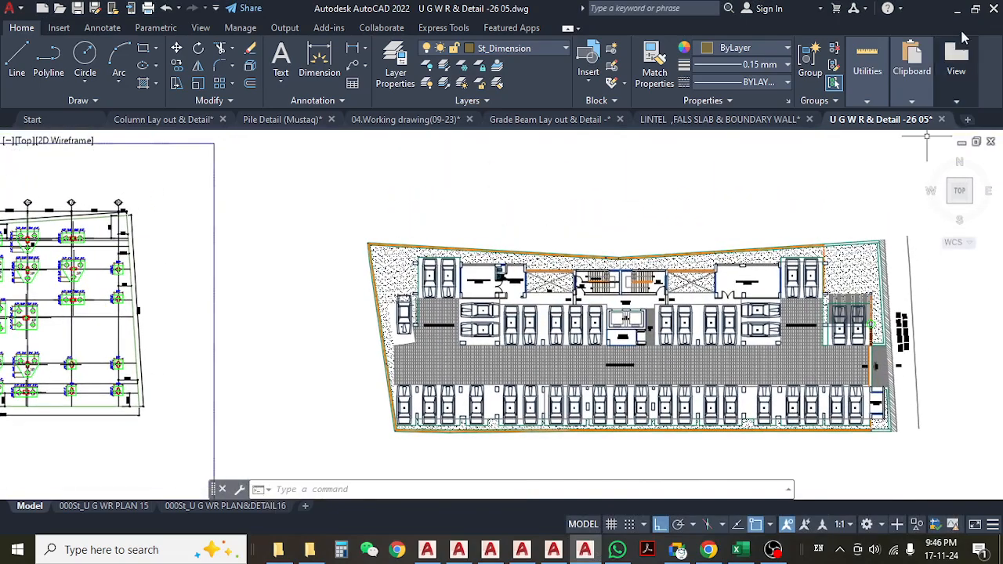
- Switch to the drawings folder in File Explorer and open O H W R &TOP FLOOR Detail -27 05.dwg in AutoCAD
left_click(956, 9)
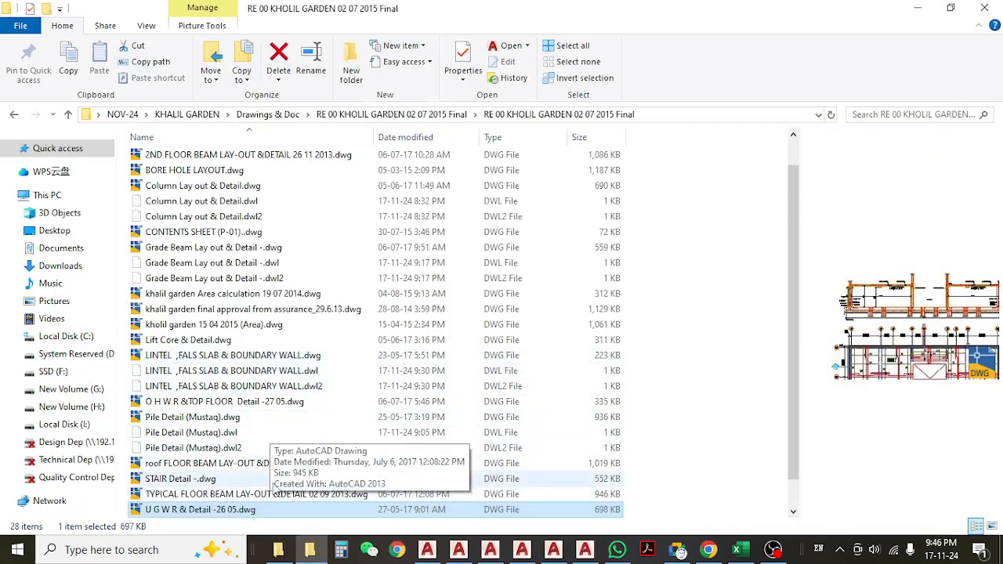
left_click(252, 465)
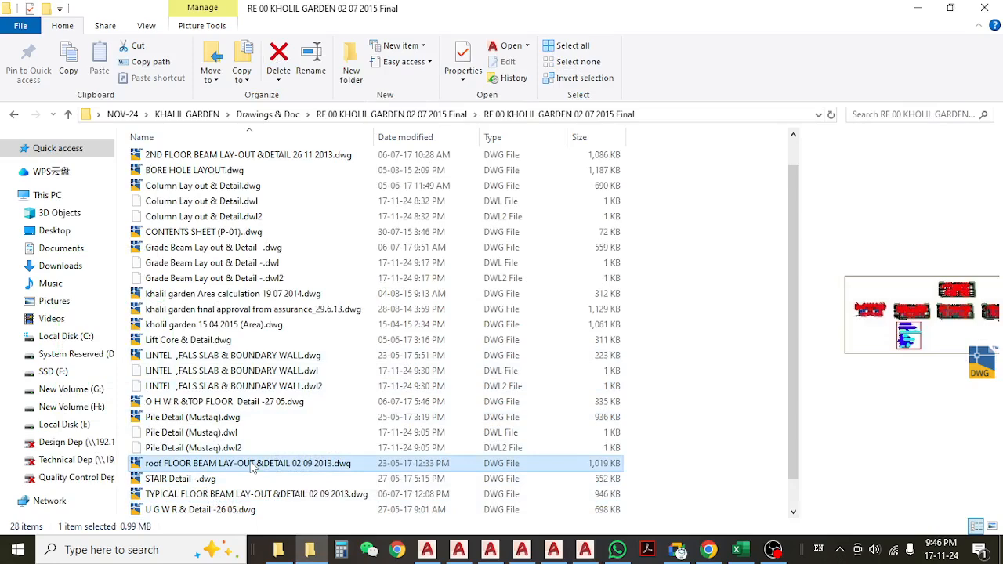
scroll(253, 466, "up", 1)
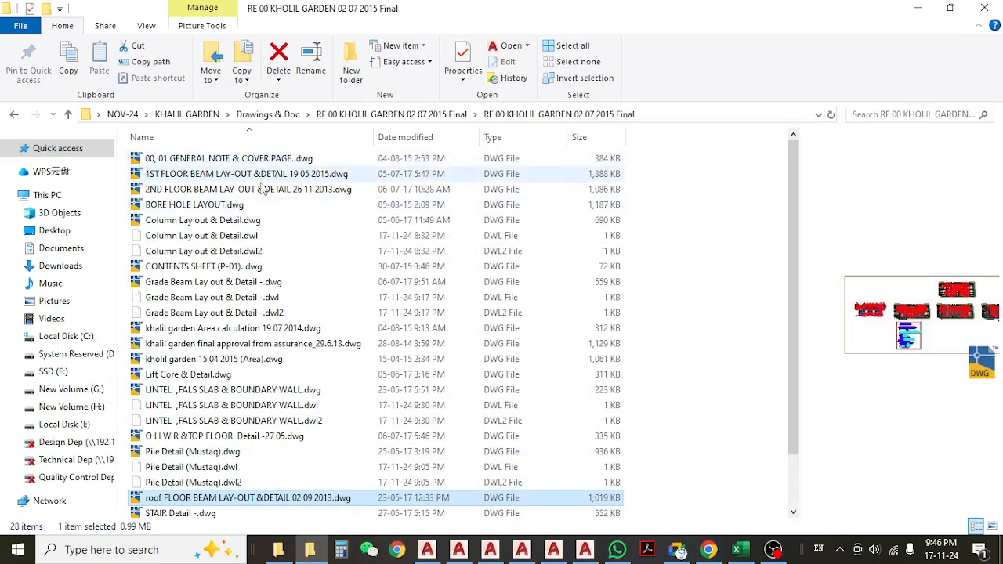
scroll(273, 316, "down", 1)
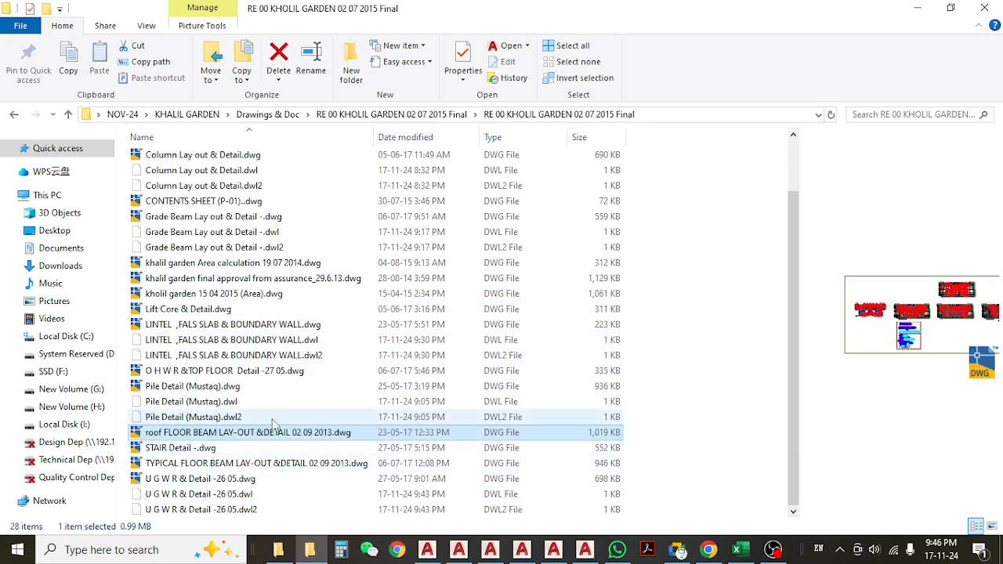
left_click(258, 373)
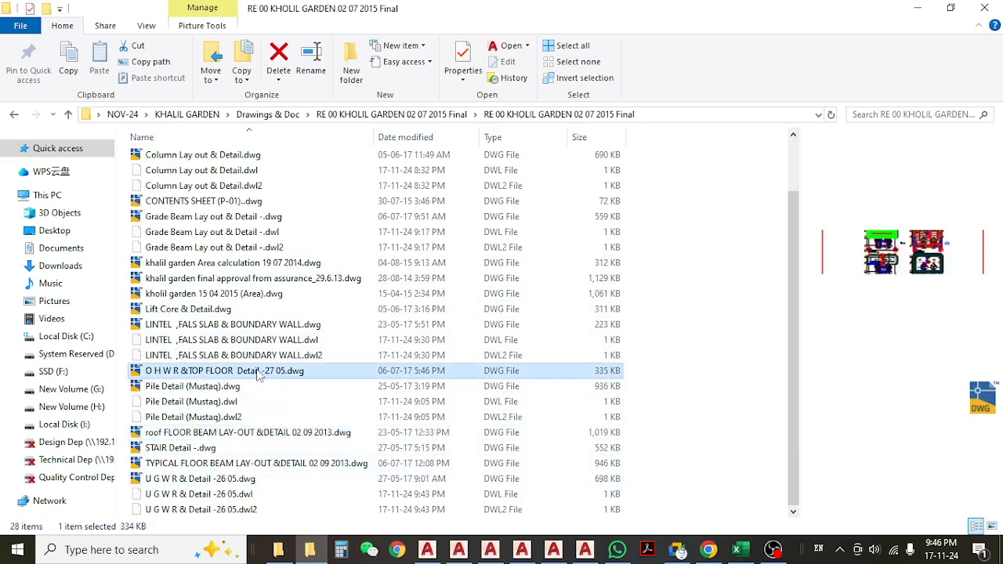
double_click(245, 379)
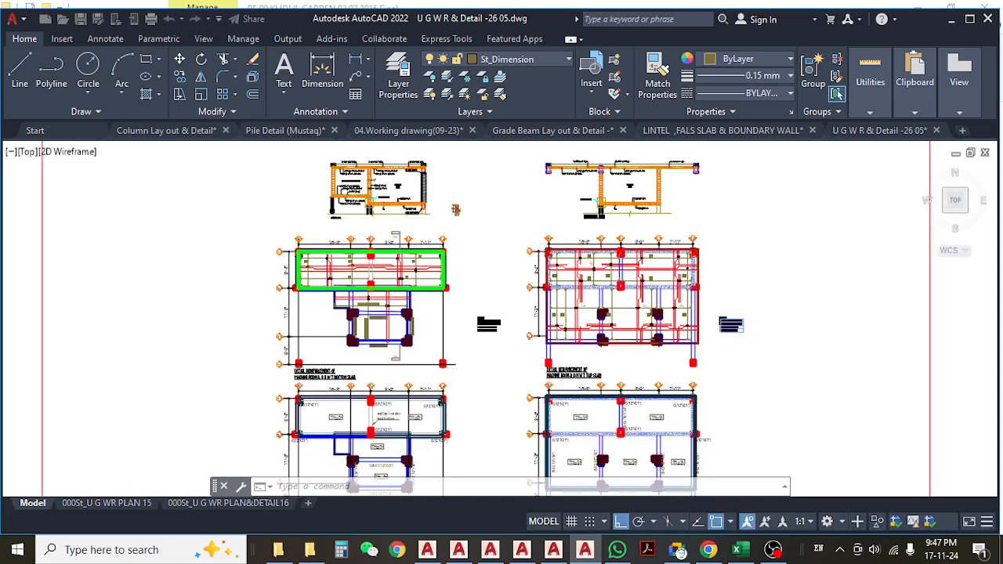
- Examine the green rectangle around the overhead water tank on the bottom slab plan in the O H W R & TOP FLOOR Detail drawing
middle_click_drag(317, 277, 317, 277)
scroll(335, 271, "up", 5)
middle_click_drag(260, 242, 308, 284)
scroll(311, 223, "up", 4)
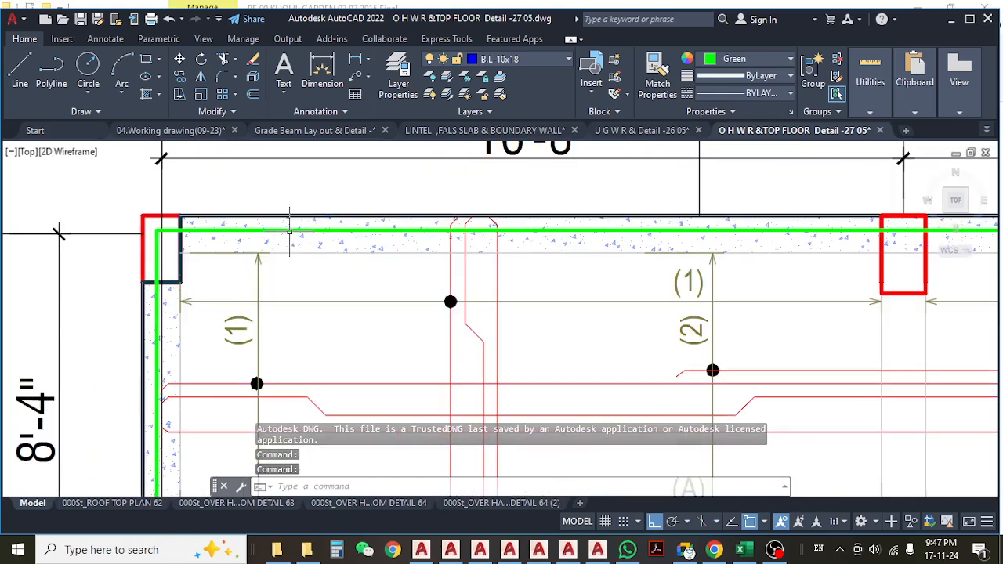
scroll(303, 280, "down", 6)
scroll(553, 280, "up", 3)
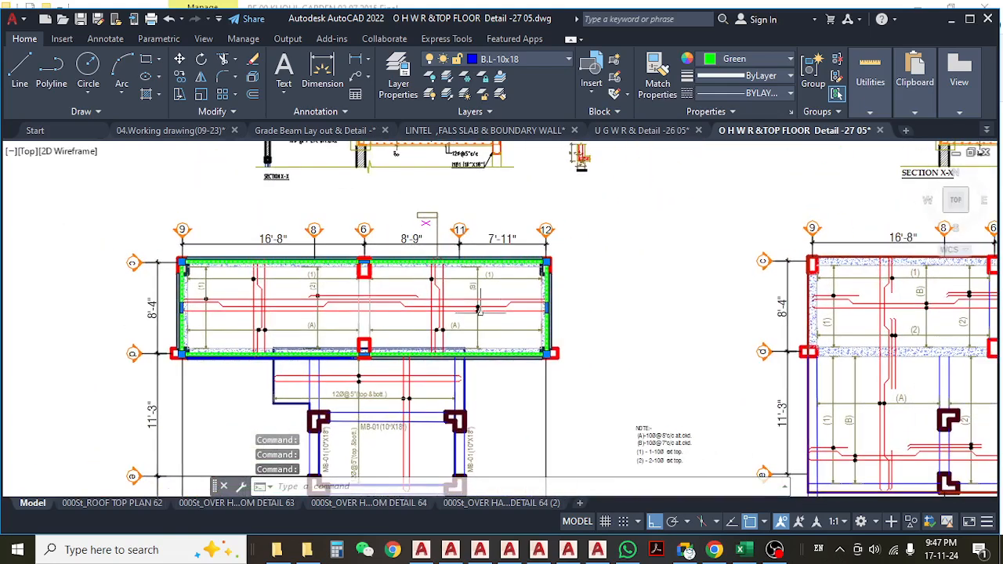
scroll(553, 280, "up", 2)
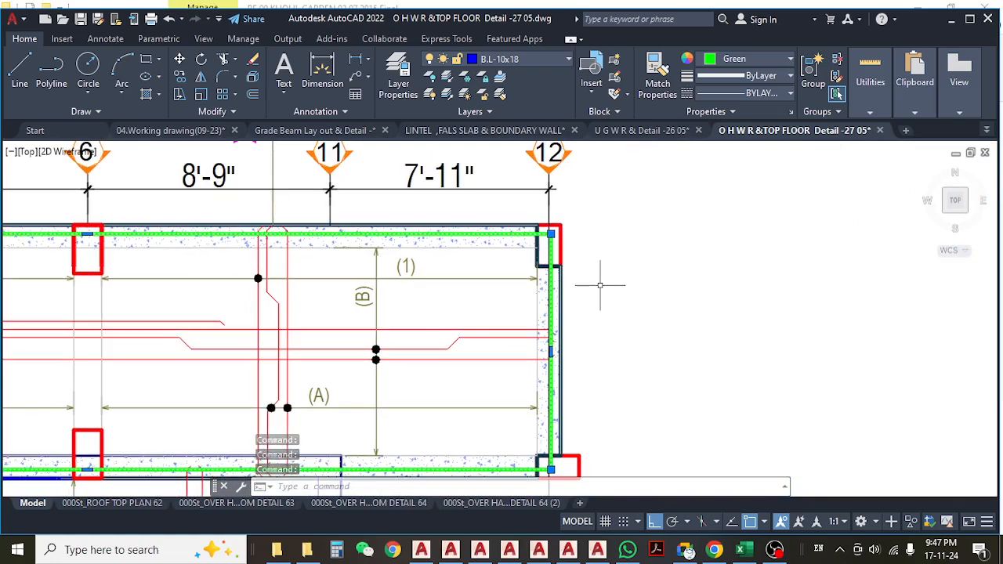
scroll(600, 286, "down", 5)
- Erase the green rectangle running along the overhead water tank walls on the bottom slab reinforcement plan
key("Escape")
key("Escape")
scroll(620, 279, "up", 3)
type("re")
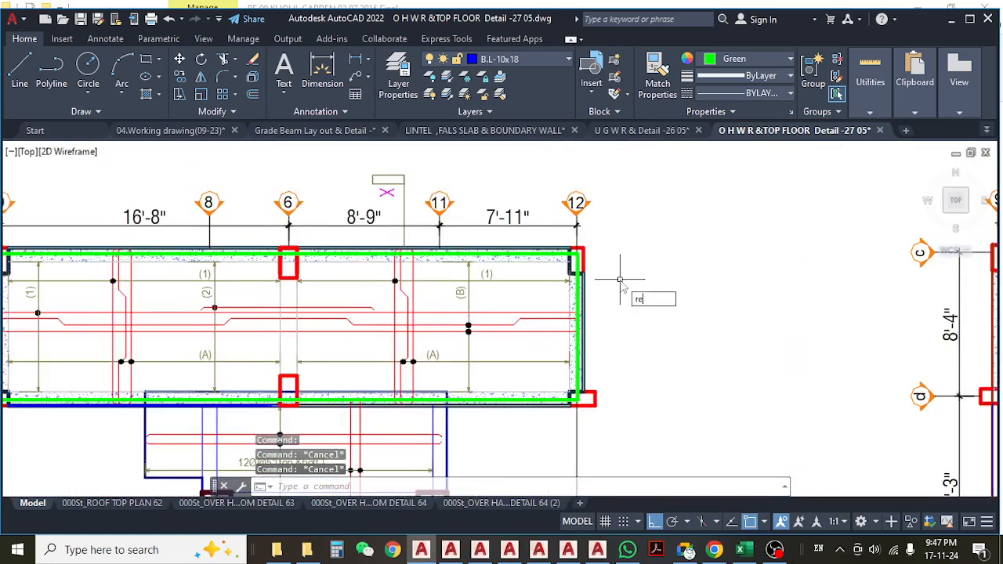
key("Escape")
left_click(578, 274)
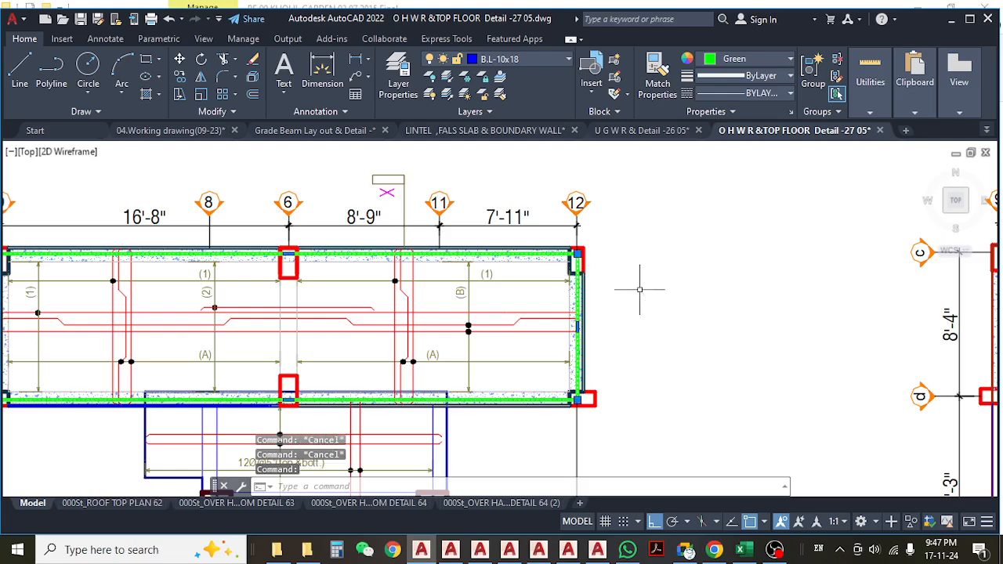
type("e")
key("Return")
- Examine the overhead tank walls on the bottom slab reinforcement plan and the column sizes and slab thicknesses on the beam layout below it
scroll(650, 279, "down", 3)
scroll(503, 234, "up", 5)
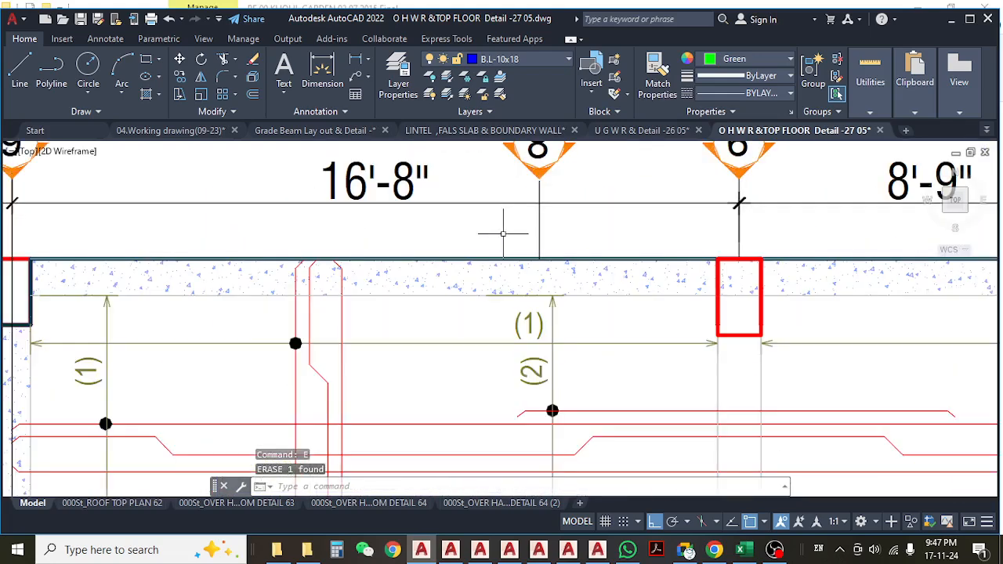
middle_click_drag(528, 319, 498, 252)
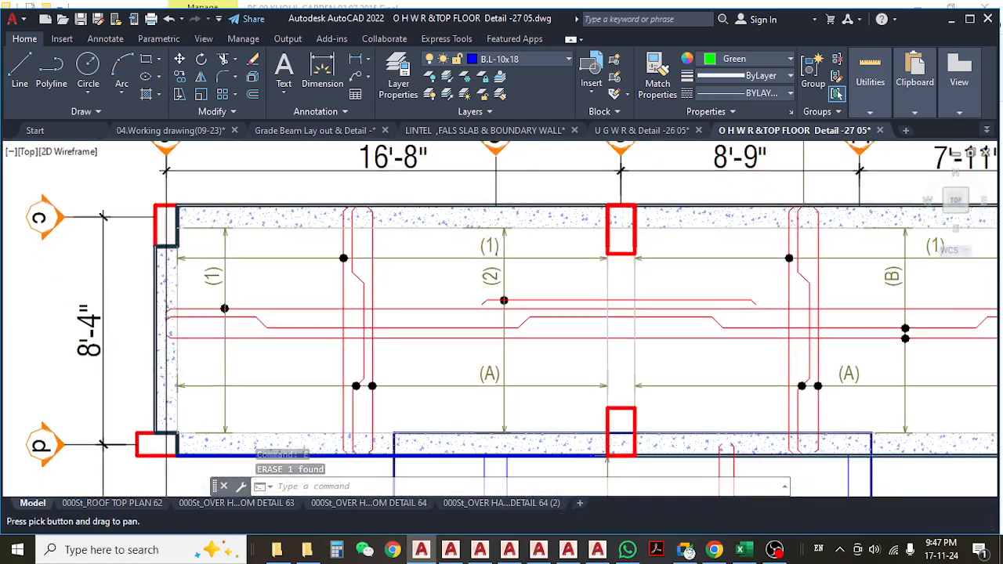
middle_click_drag(392, 302, 389, 207)
scroll(396, 237, "down", 6)
middle_click_drag(557, 310, 557, 268)
scroll(428, 410, "up", 2)
middle_click_drag(428, 410, 443, 286)
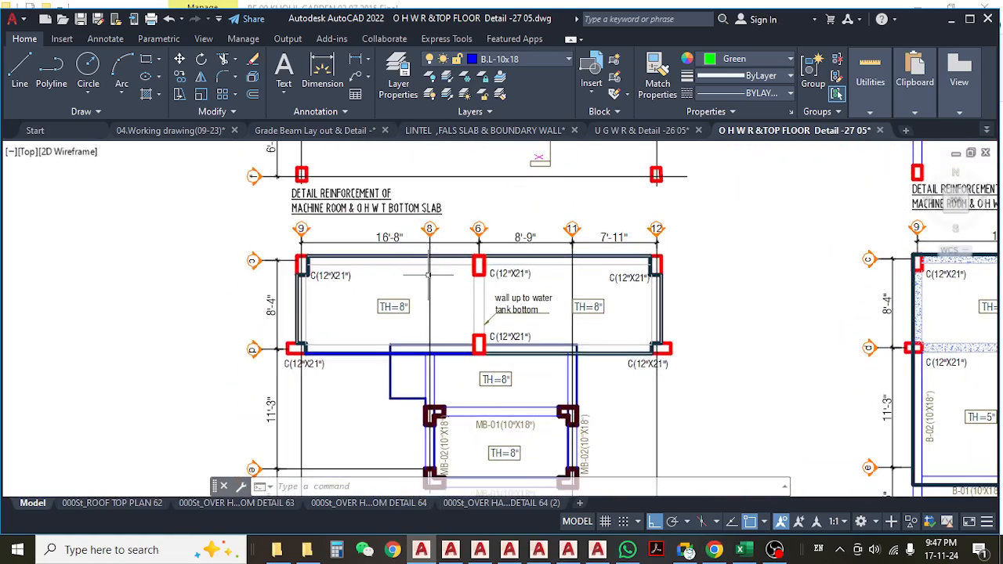
scroll(428, 275, "down", 4)
mouse_move(525, 257)
middle_mouse_down()
mouse_move(502, 303)
mouse_move(500, 363)
middle_mouse_up()
scroll(395, 151, "up", 2)
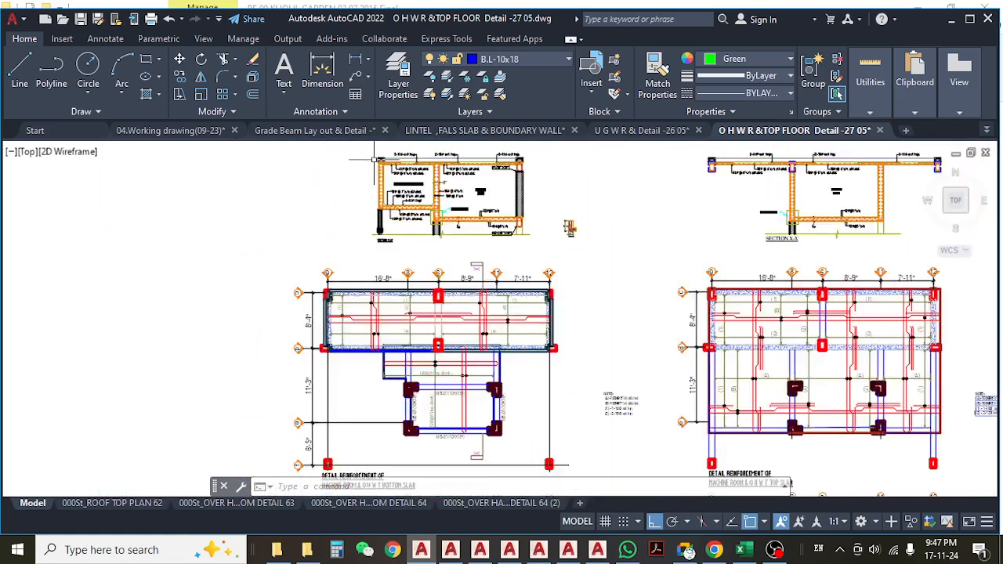
- Read the overhead water tank's slab and wall reinforcement in section X-X and compare it with the section above the top slab plan
scroll(375, 159, "up", 6)
middle_click_drag(637, 239, 589, 280)
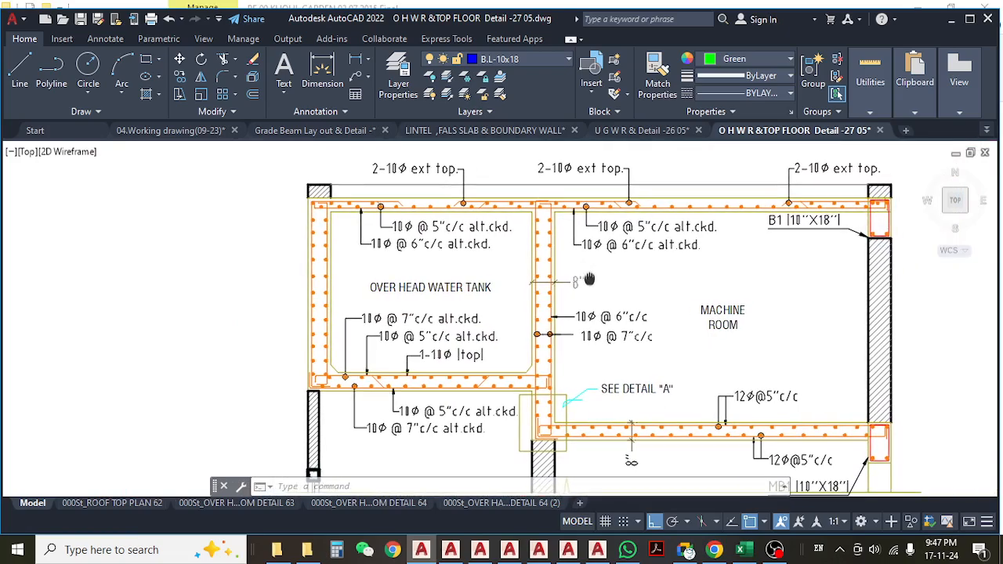
scroll(589, 280, "up", 4)
scroll(589, 280, "down", 9)
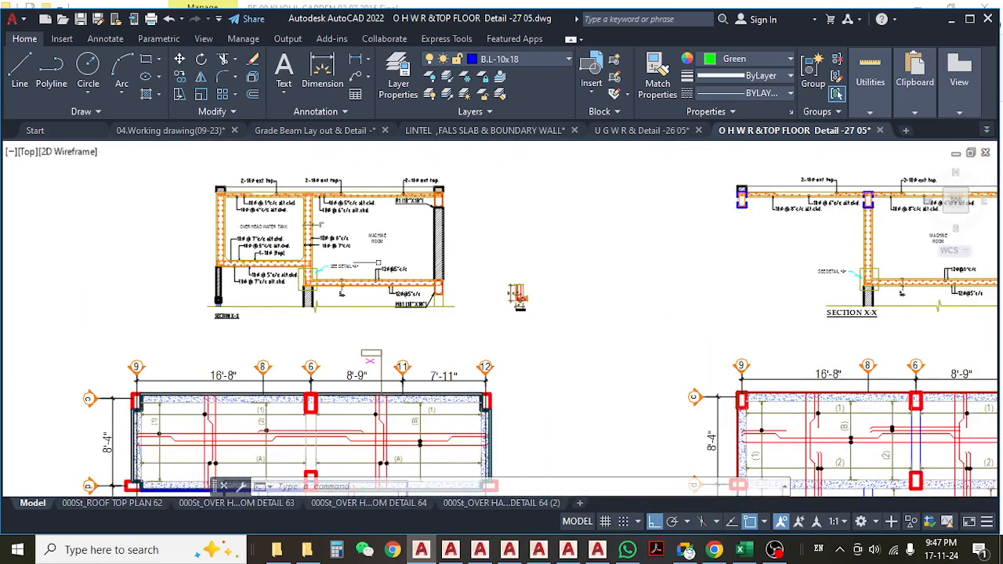
middle_click_drag(766, 232, 346, 241)
middle_click_drag(428, 262, 690, 217)
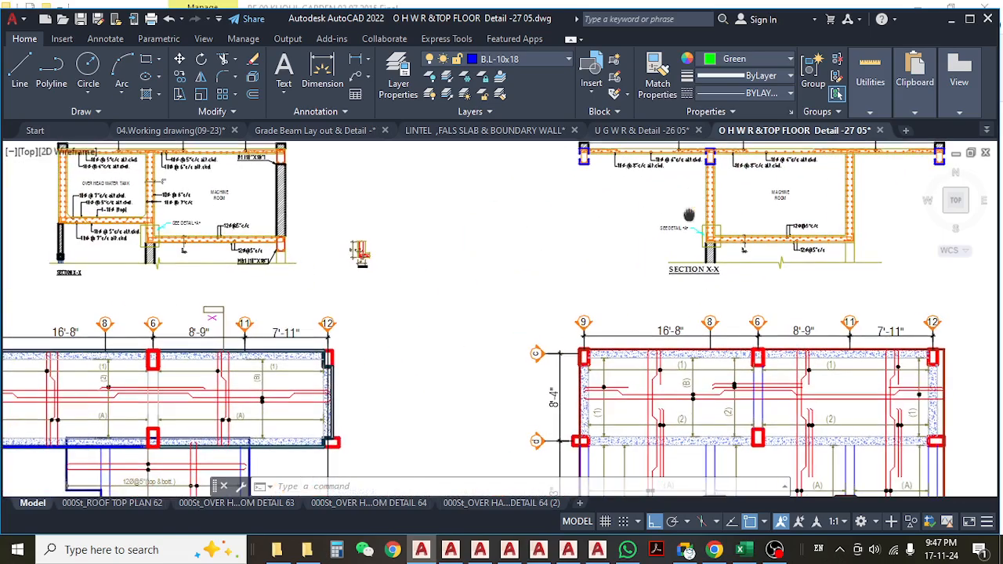
- Draw a 34'-2" long rectangle along the tank's outer wall faces on the bottom slab plan, from grid 9/c to grid 12/d
scroll(682, 214, "down", 4)
scroll(436, 261, "up", 4)
scroll(434, 258, "up", 2)
type("rec")
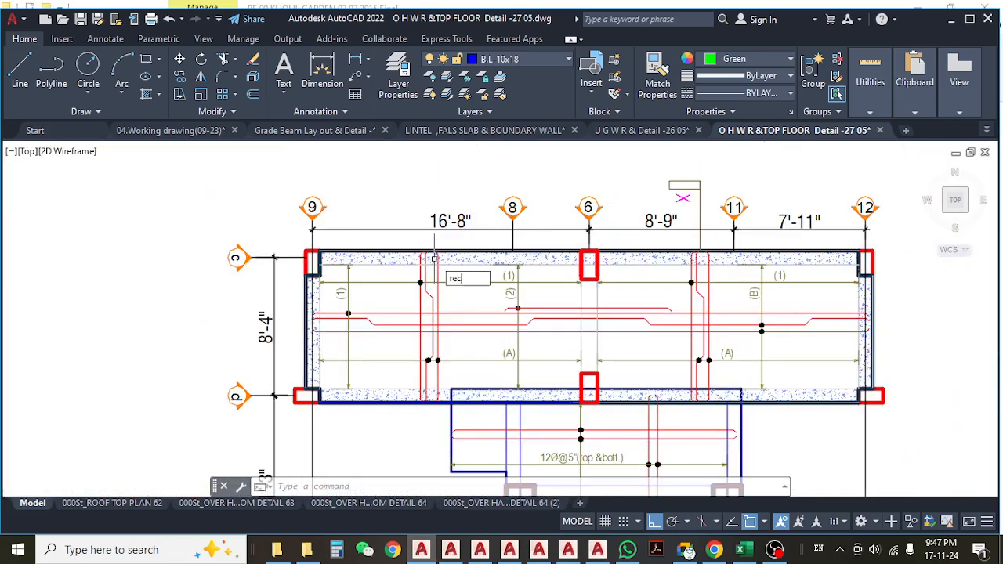
key("Return")
scroll(324, 249, "up", 3)
key("Escape")
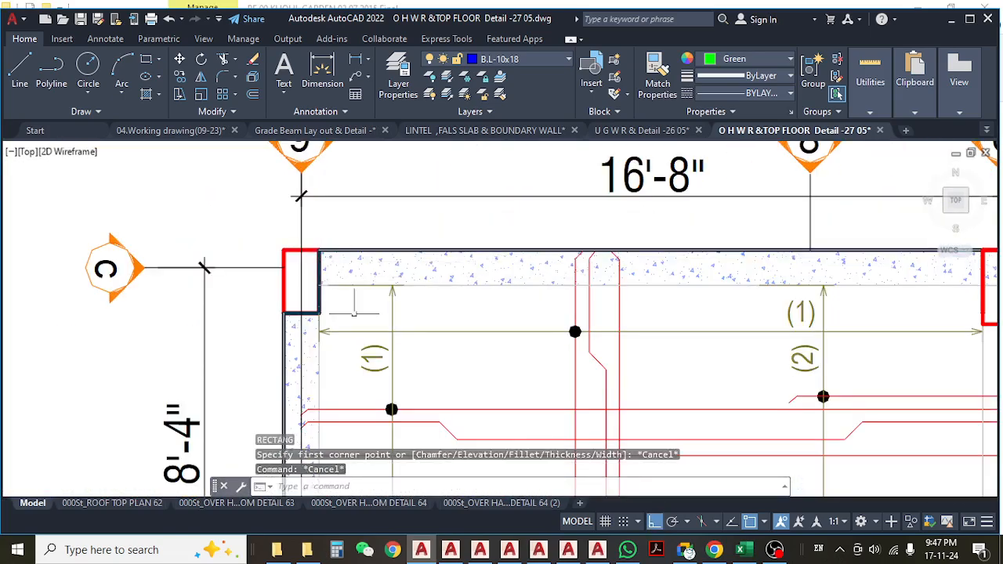
scroll(337, 231, "up", 1)
key("Return")
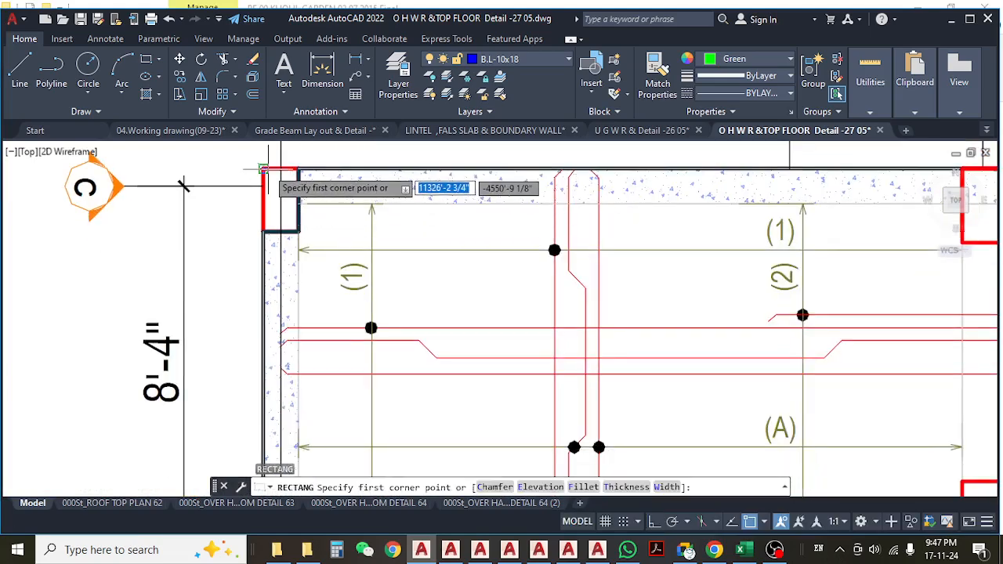
left_click(265, 169)
scroll(265, 169, "down", 3)
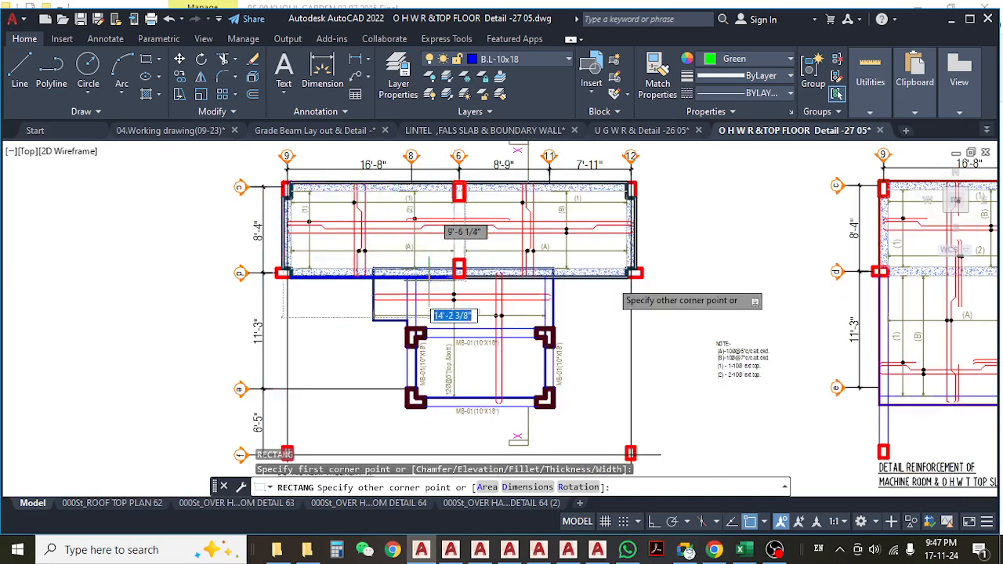
scroll(532, 266, "up", 4)
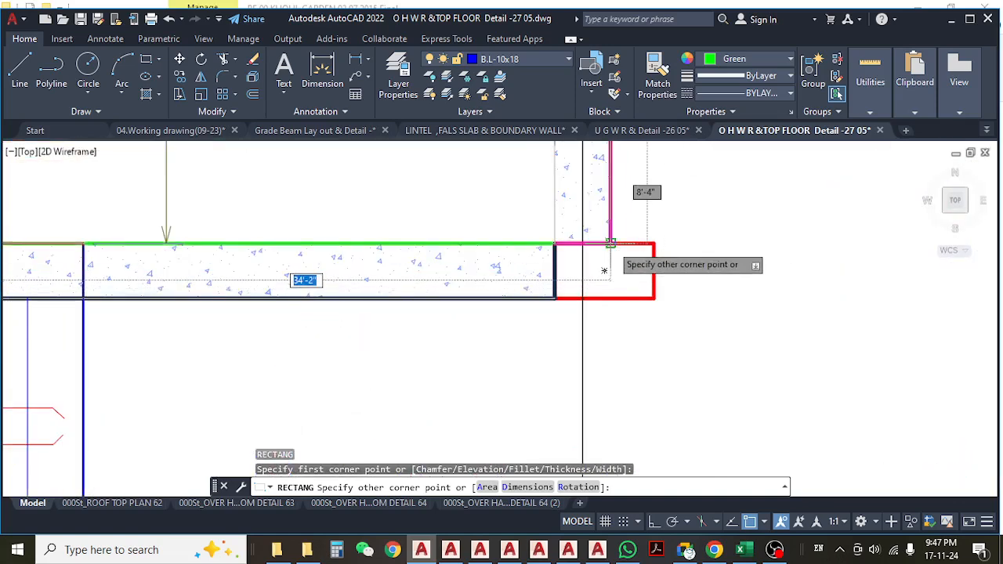
left_click(610, 299)
scroll(649, 314, "down", 3)
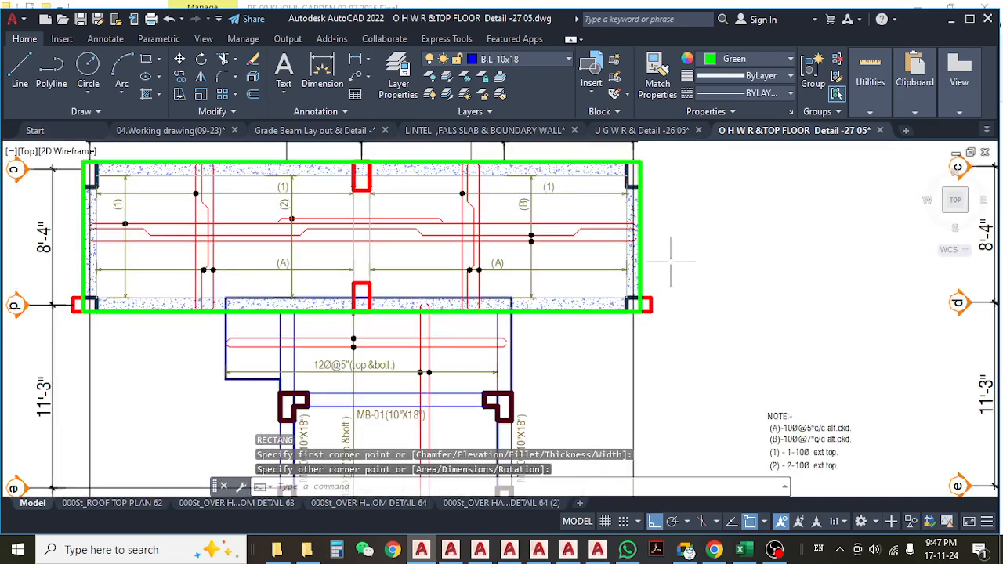
- Offset the outer tank rectangle 4" inward to the wall centreline and erase the original outer rectangle
middle_click_drag(671, 264, 714, 303)
key("Escape")
key("Escape")
type("o")
key("Return")
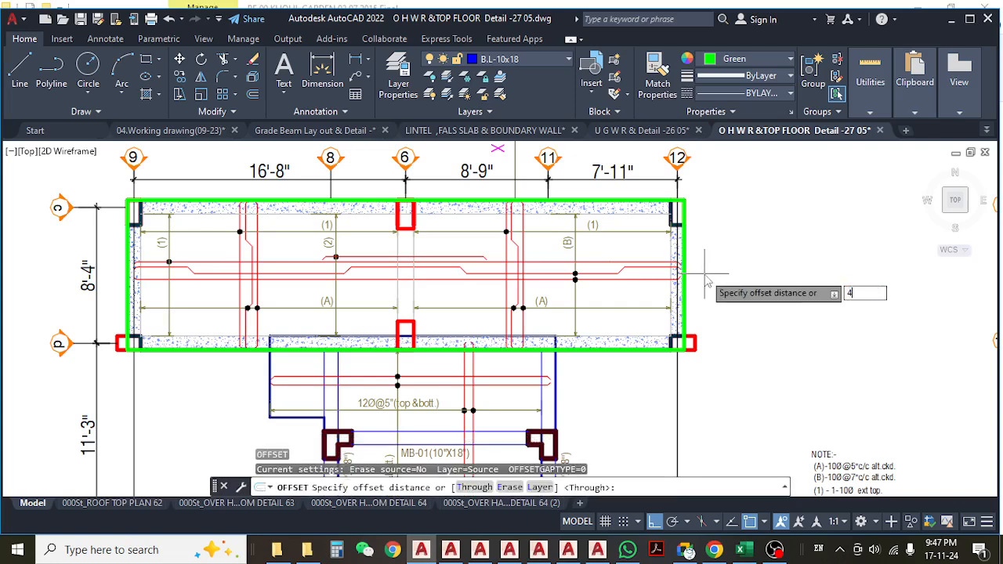
type("4")
key("Return")
scroll(701, 279, "up", 3)
left_click(676, 298)
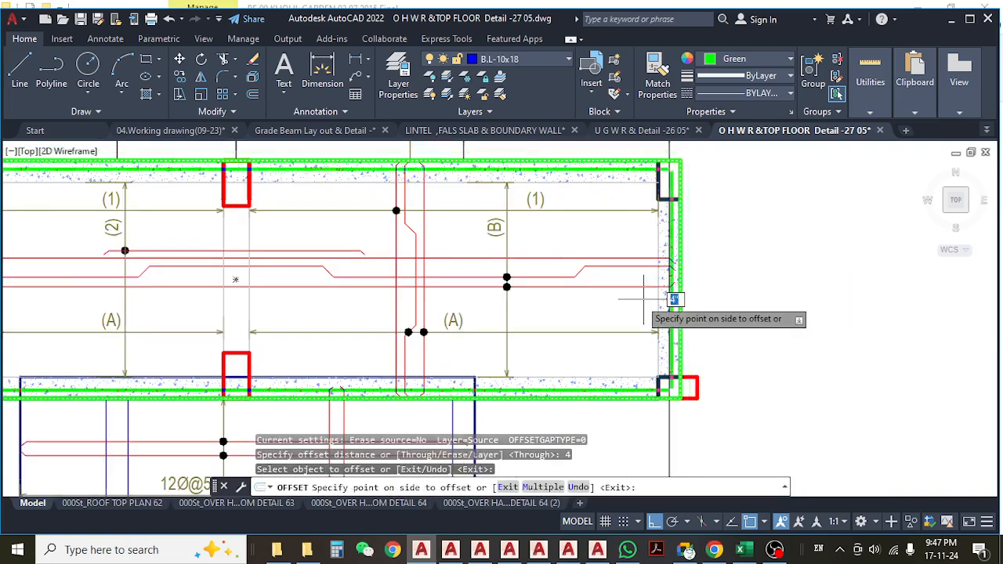
left_click(593, 298)
key("Escape")
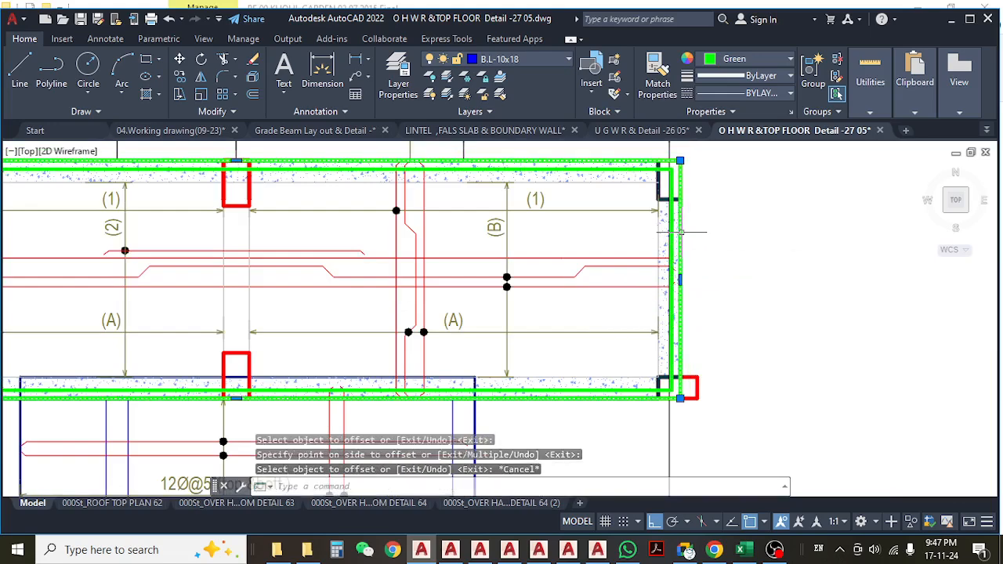
type("e")
key("Return")
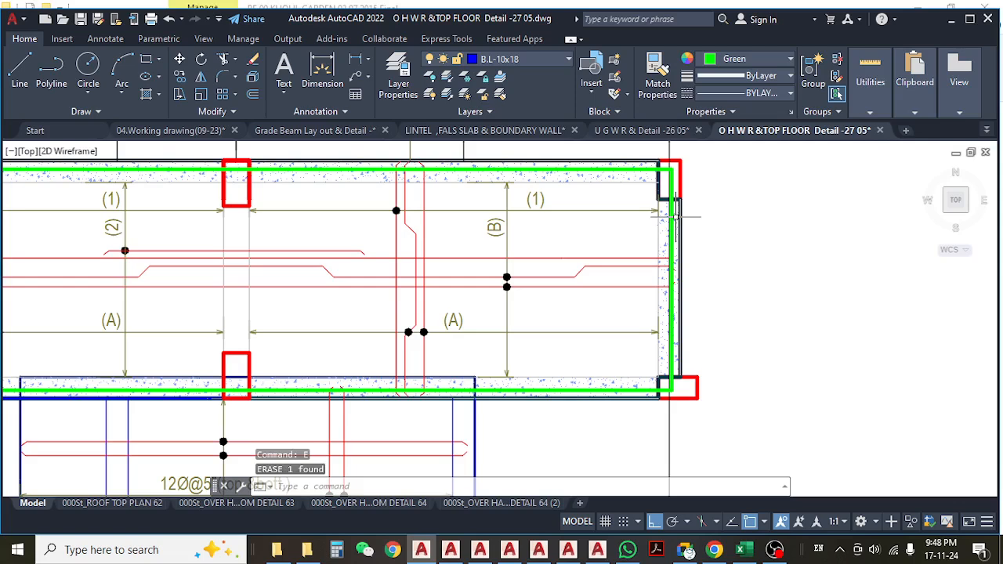
- List the area and perimeter of the offset rectangle on the tank wall centreline
left_click(671, 217)
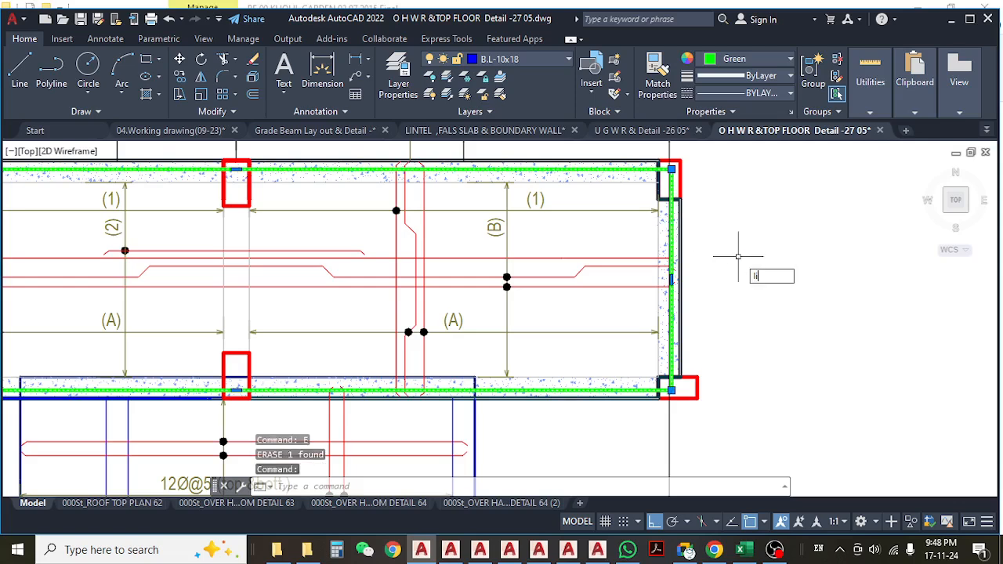
key("Return")
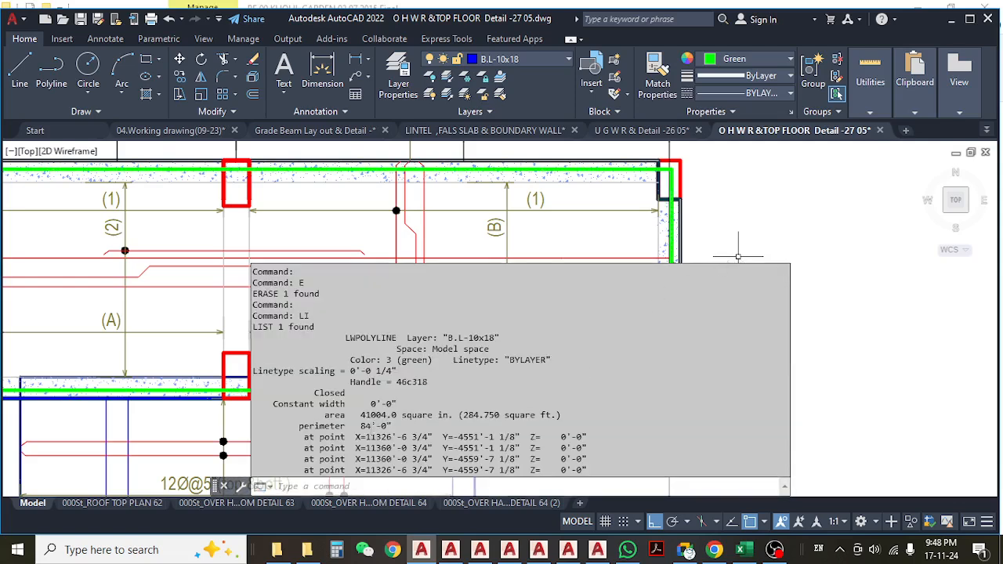
key("Escape")
key("Escape")
- Examine the bottom and top slab reinforcement plans together with the section drawings above them
scroll(739, 212, "down", 5)
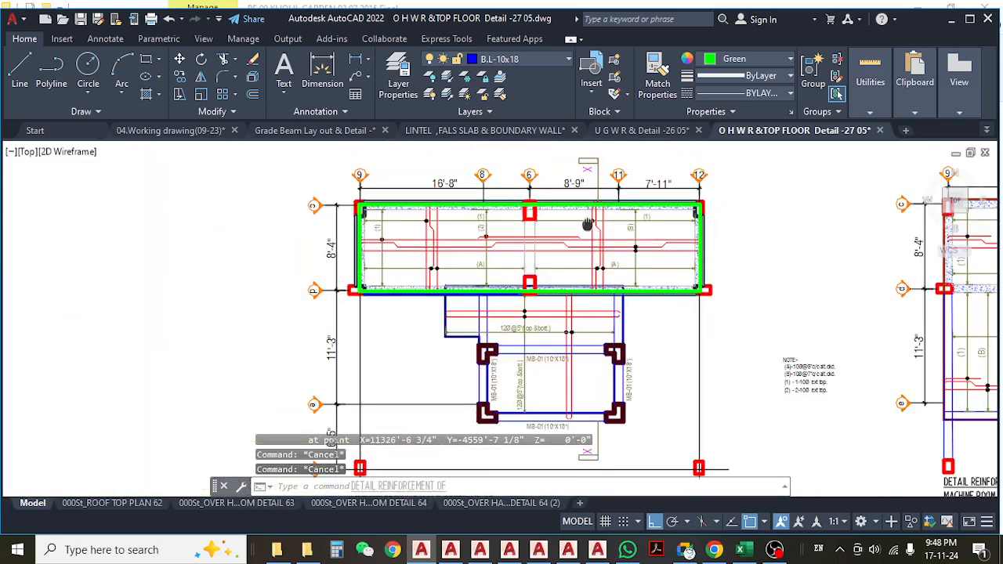
middle_click_drag(558, 154, 533, 293)
middle_click_drag(559, 197, 577, 219)
middle_click_drag(570, 269, 557, 187)
scroll(523, 324, "up", 3)
mouse_move(542, 369)
middle_mouse_down()
mouse_move(470, 237)
mouse_move(468, 247)
middle_mouse_up()
scroll(468, 248, "down", 4)
mouse_move(526, 235)
middle_mouse_down()
mouse_move(515, 235)
mouse_move(517, 326)
mouse_move(519, 298)
middle_mouse_up()
scroll(661, 179, "up", 3)
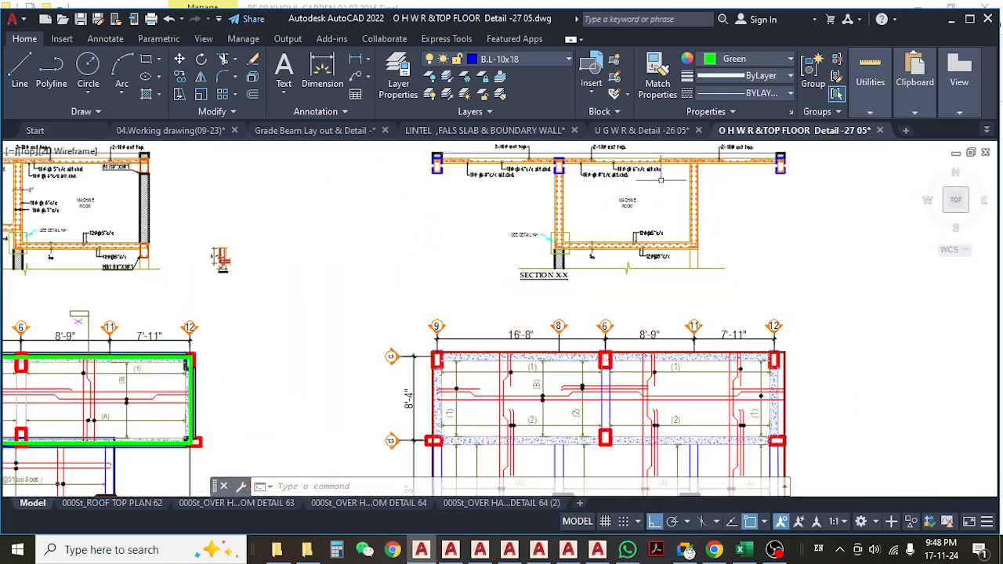
scroll(661, 180, "up", 2)
scroll(638, 253, "down", 6)
scroll(376, 280, "up", 4)
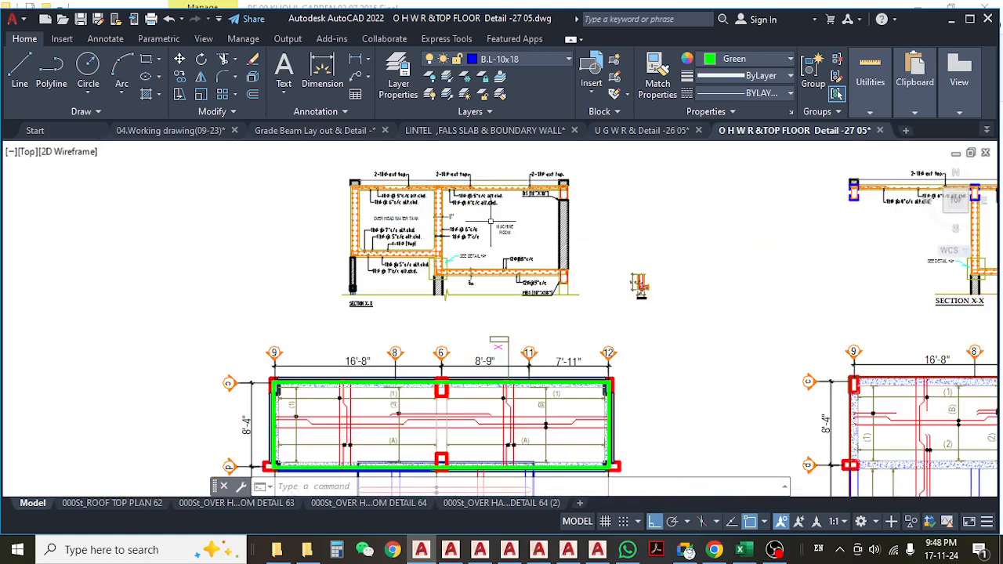
- Read the reinforcement callouts of the overhead water tank and machine room in section X-X
scroll(491, 222, "up", 4)
middle_click_drag(530, 202, 546, 239)
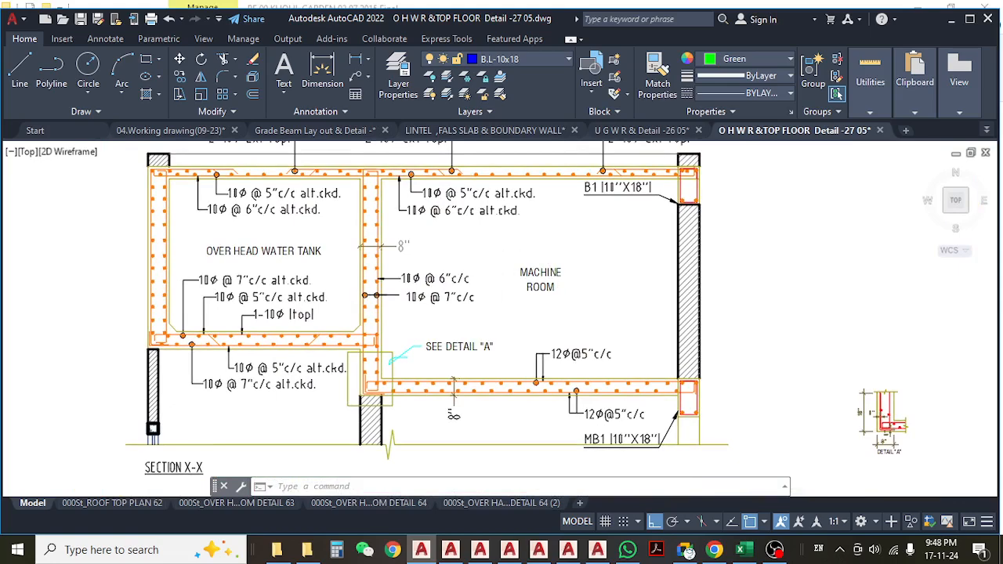
mouse_move(453, 382)
middle_mouse_down()
mouse_move(559, 373)
mouse_move(570, 393)
middle_mouse_up()
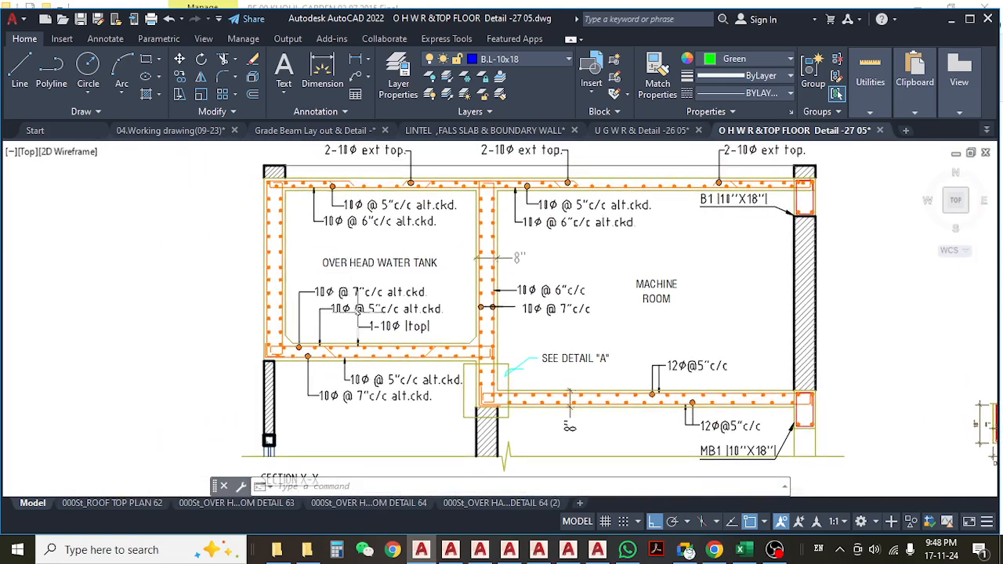
middle_click_drag(369, 326, 379, 271)
- Examine the beam layouts, beam long sections and the overhead water tank floor plan, and return to section X-X
scroll(386, 255, "down", 6)
middle_click_drag(391, 310, 394, 221)
middle_click_drag(364, 356, 393, 213)
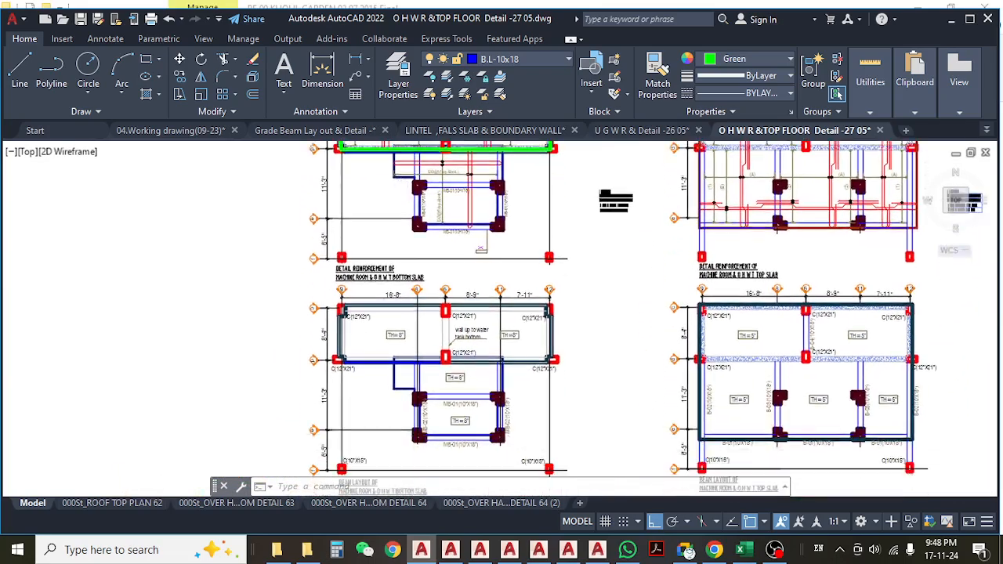
middle_click_drag(424, 378, 430, 231)
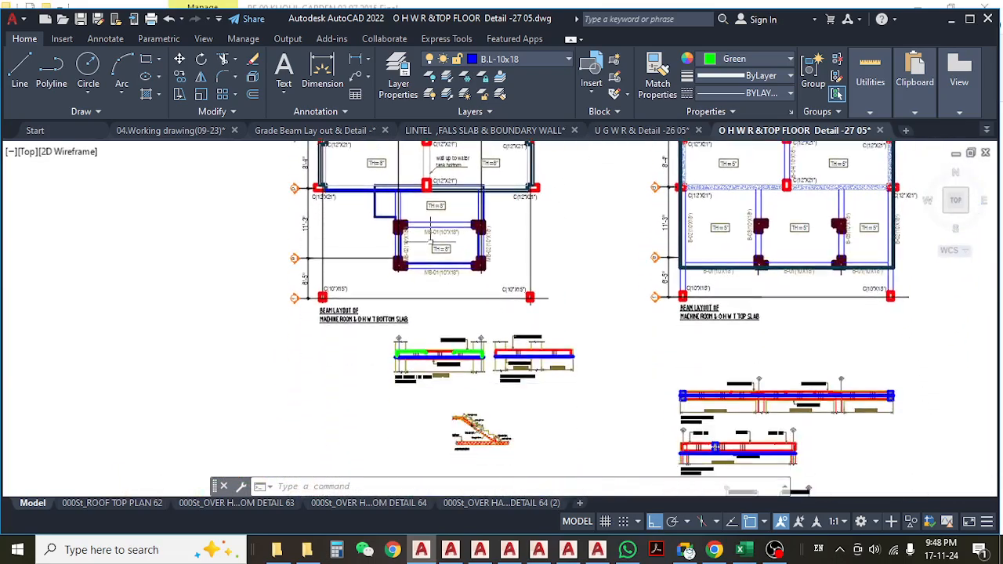
scroll(429, 252, "down", 4)
scroll(497, 399, "up", 10)
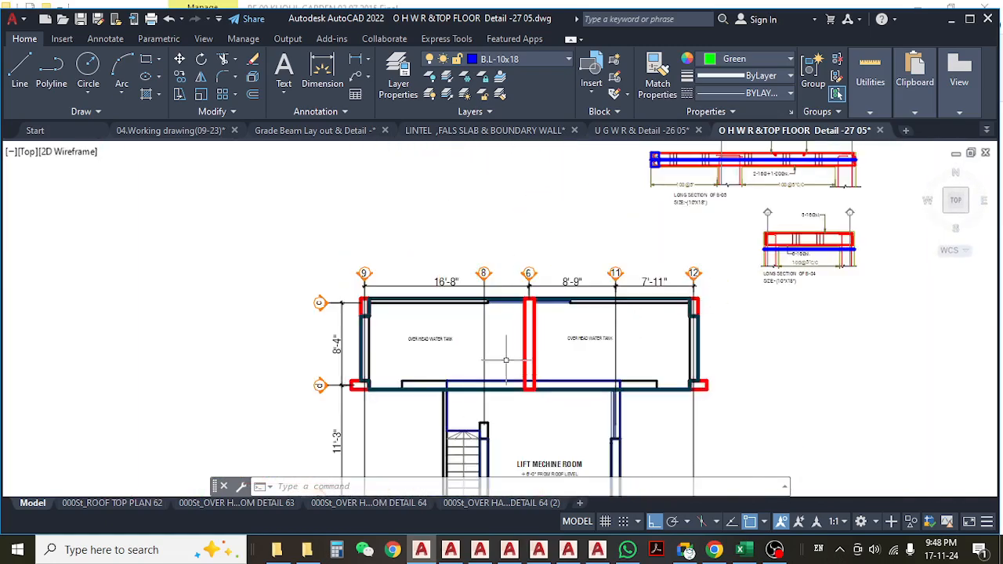
scroll(505, 331, "down", 10)
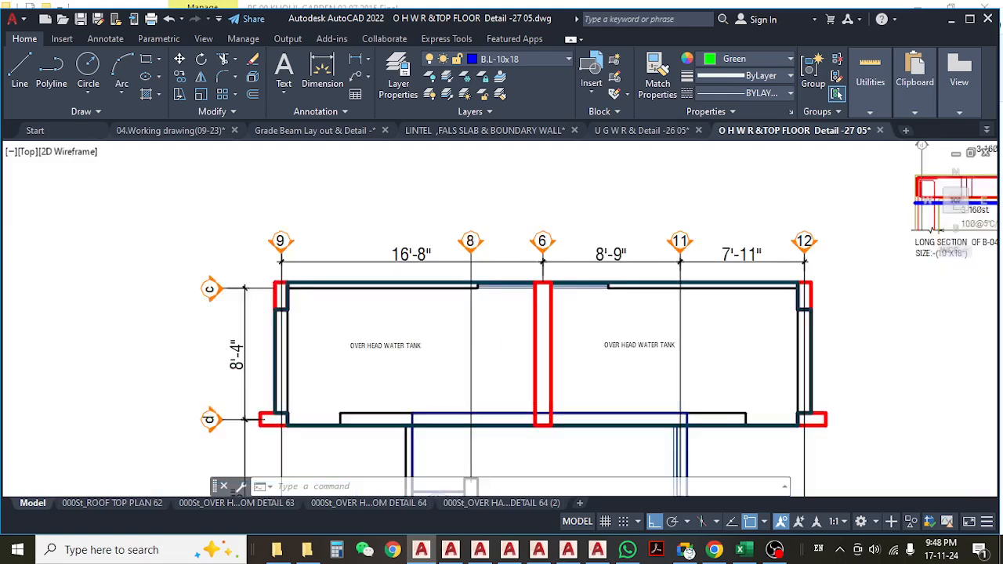
scroll(491, 230, "up", 10)
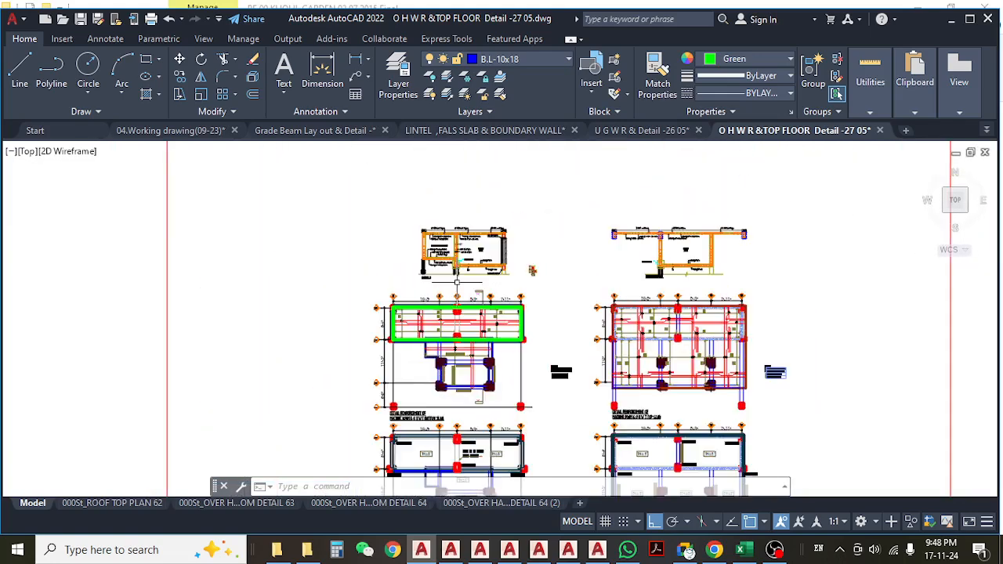
middle_click_drag(763, 214, 777, 222)
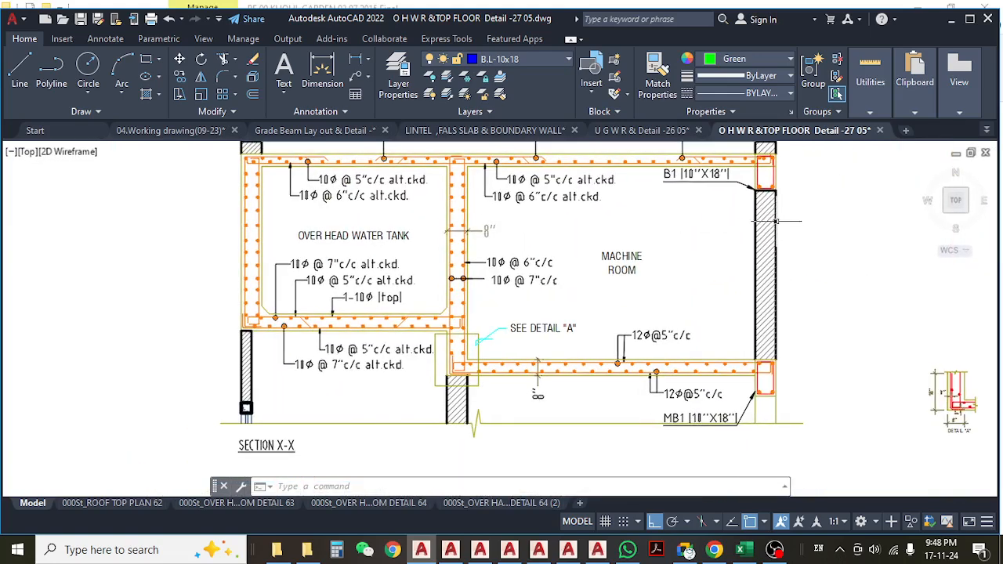
- Examine the tank wall and machine room slab junction in section X-X together with its enlarged Detail "A"
mouse_move(587, 251)
middle_mouse_down()
mouse_move(611, 259)
mouse_move(601, 289)
mouse_move(571, 286)
middle_mouse_up()
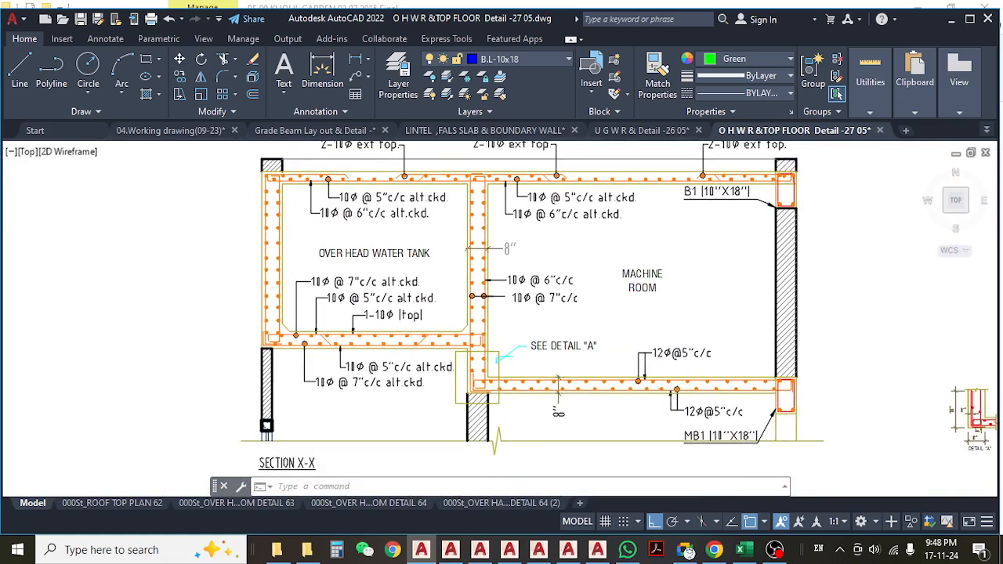
key("Escape")
key("Escape")
key("Escape")
left_click(357, 60)
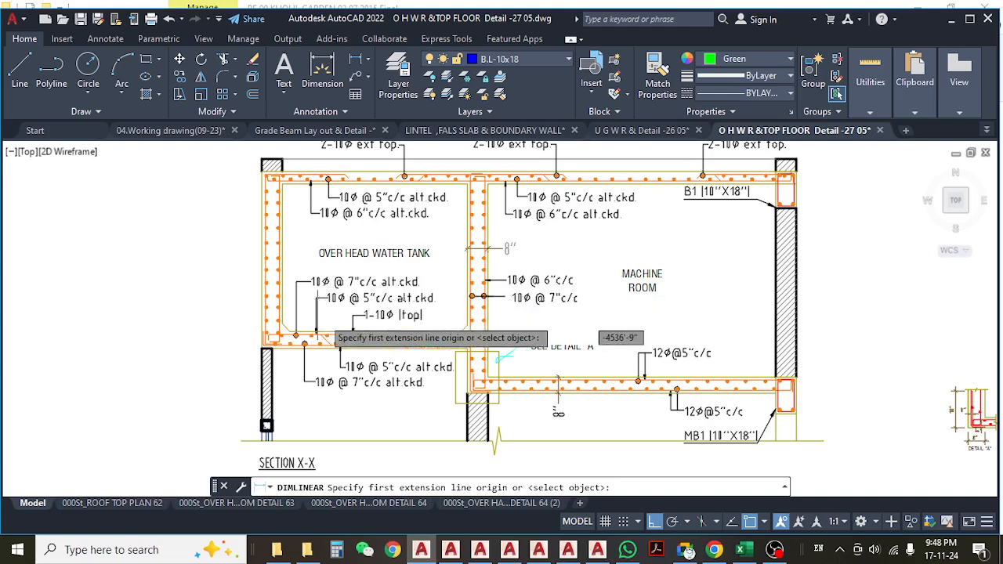
scroll(324, 330, "up", 2)
mouse_move(520, 336)
middle_mouse_down()
mouse_move(535, 369)
mouse_move(528, 288)
middle_mouse_up()
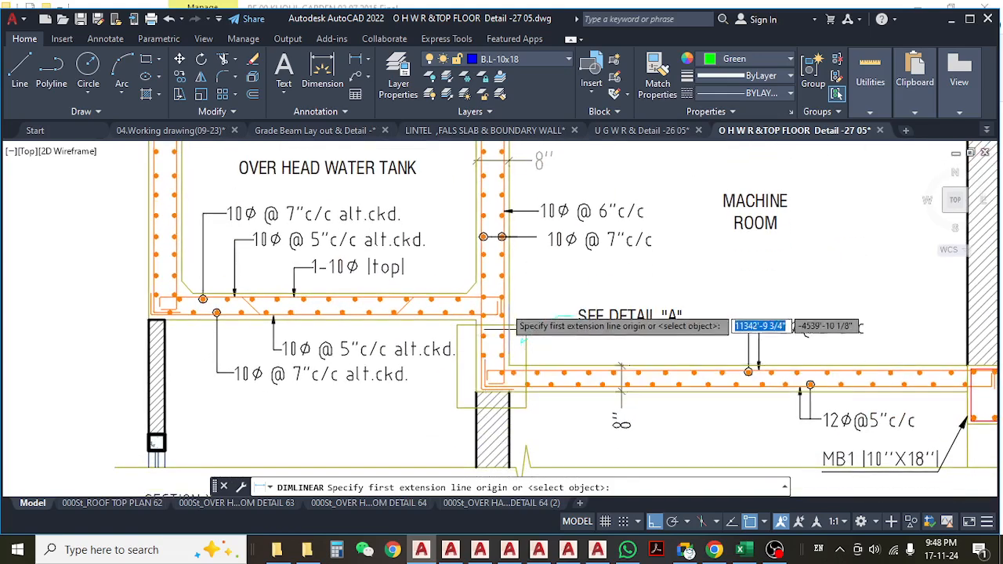
scroll(568, 313, "down", 5)
scroll(599, 313, "up", 2)
scroll(705, 293, "up", 5)
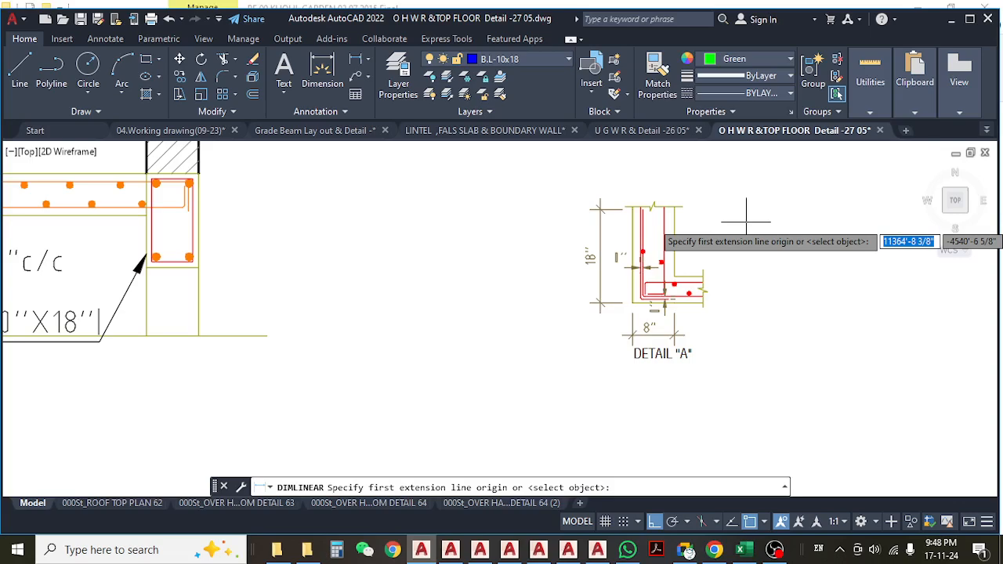
scroll(725, 267, "down", 4)
mouse_move(358, 249)
middle_mouse_down()
mouse_move(534, 368)
mouse_move(582, 414)
middle_mouse_up()
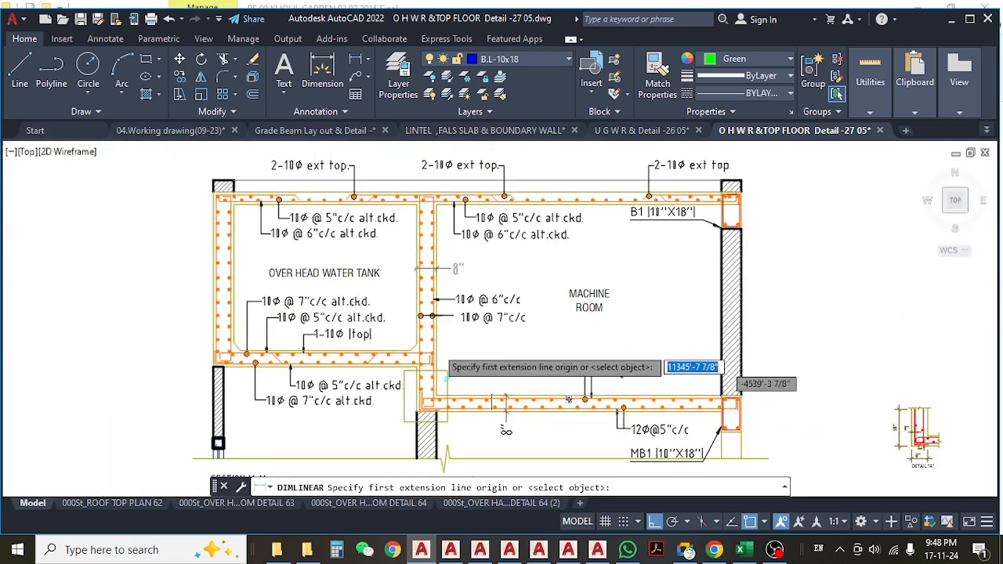
middle_click_drag(337, 258, 388, 261)
key("Escape")
- Examine the machine room and O H W T bottom slab reinforcement plan below section X-X
scroll(570, 287, "down", 6)
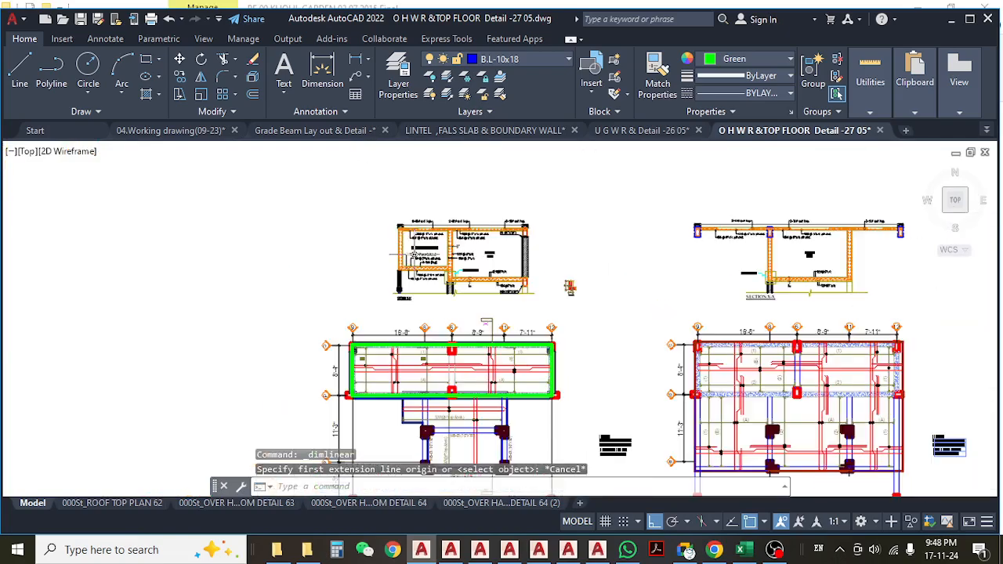
scroll(438, 304, "up", 2)
scroll(389, 298, "up", 6)
scroll(377, 283, "down", 8)
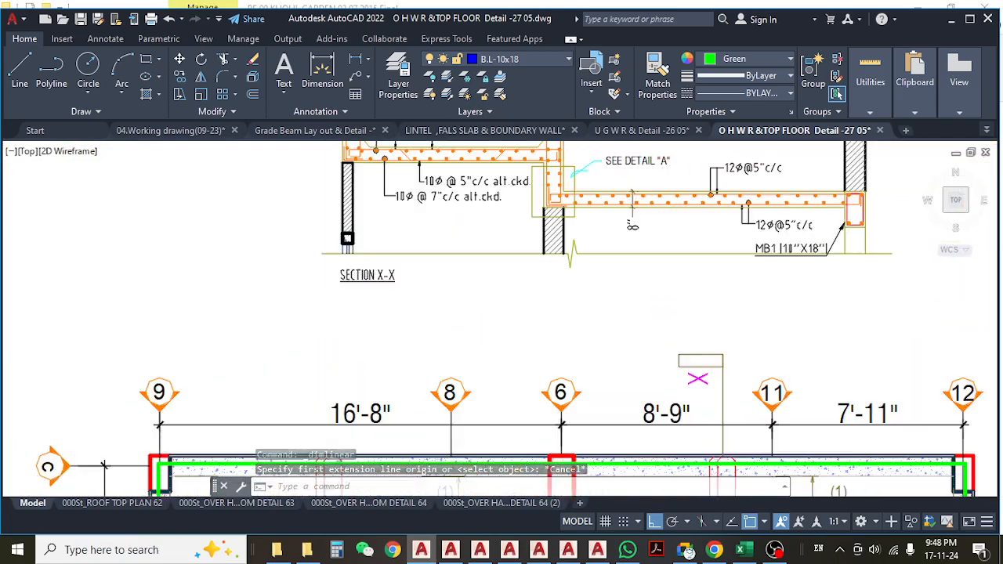
middle_click_drag(411, 312, 409, 244)
scroll(390, 297, "up", 5)
middle_click_drag(359, 361, 434, 359)
middle_click_drag(682, 268, 639, 298)
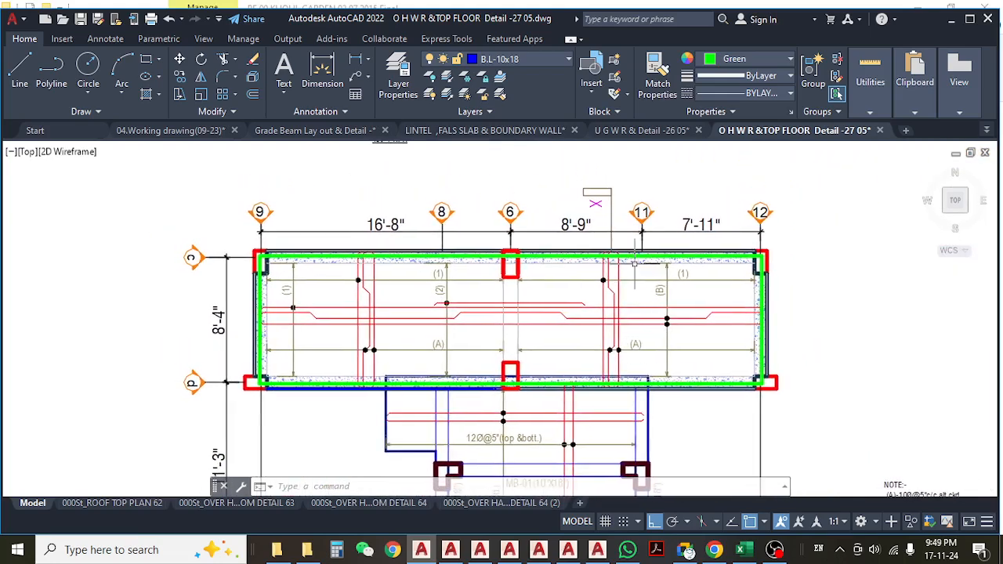
scroll(616, 351, "down", 3)
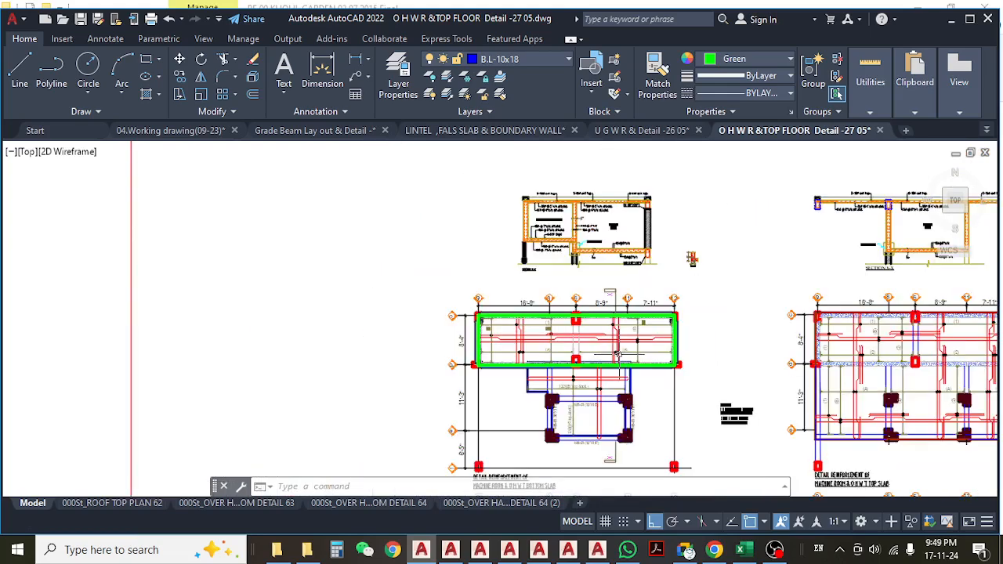
scroll(623, 349, "up", 5)
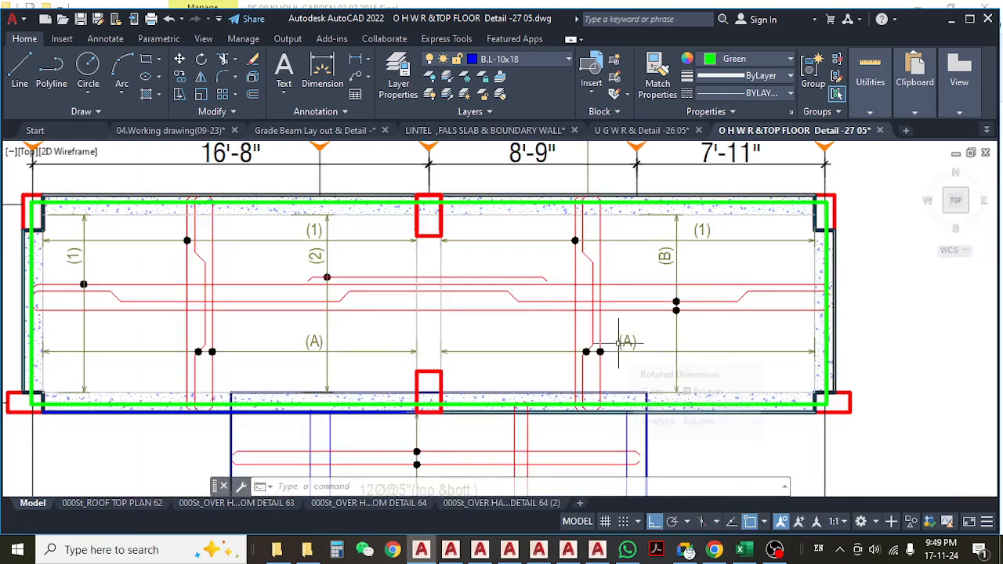
scroll(619, 342, "down", 6)
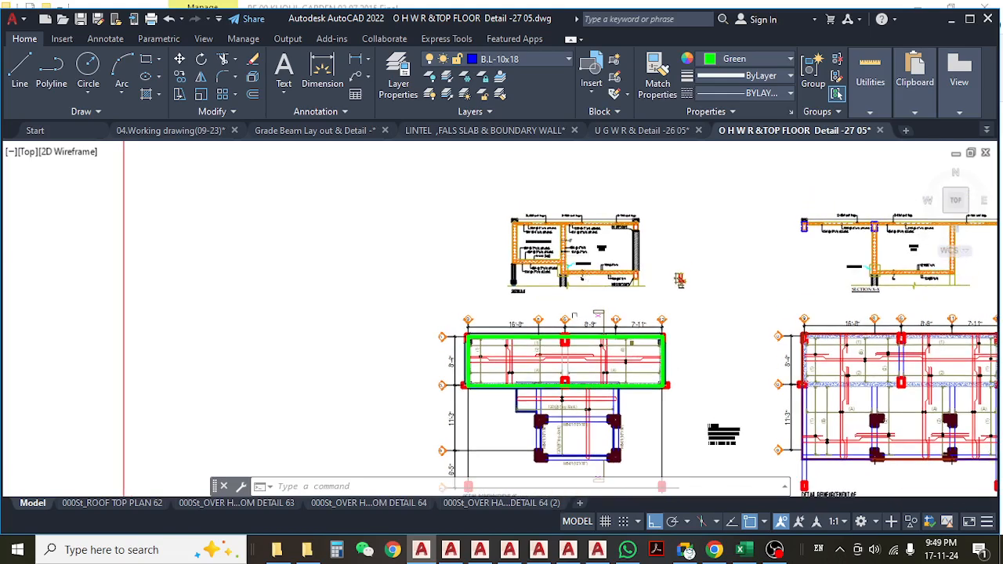
- Compare the top slab reinforcement plan and bar notes with the bottom slab plan, and return to section X-X
scroll(586, 357, "up", 4)
middle_click_drag(862, 359, 459, 290)
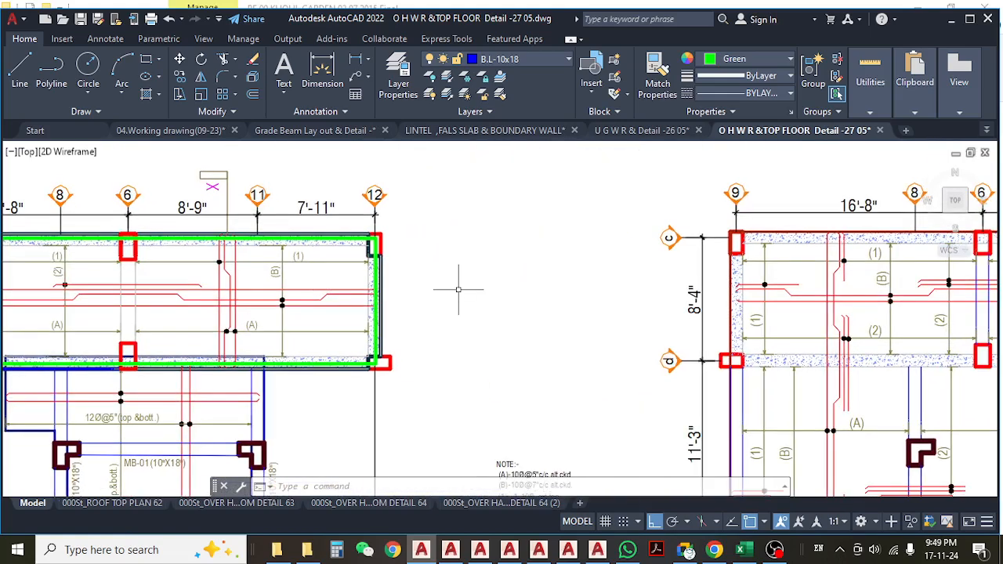
scroll(458, 289, "down", 2)
scroll(619, 333, "up", 2)
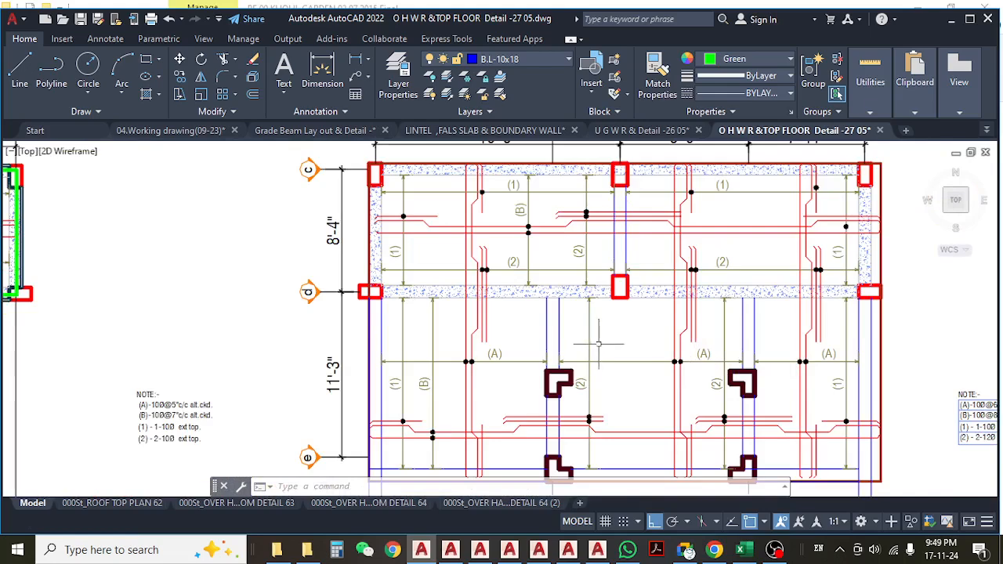
scroll(598, 343, "down", 2)
middle_click_drag(359, 357, 565, 338)
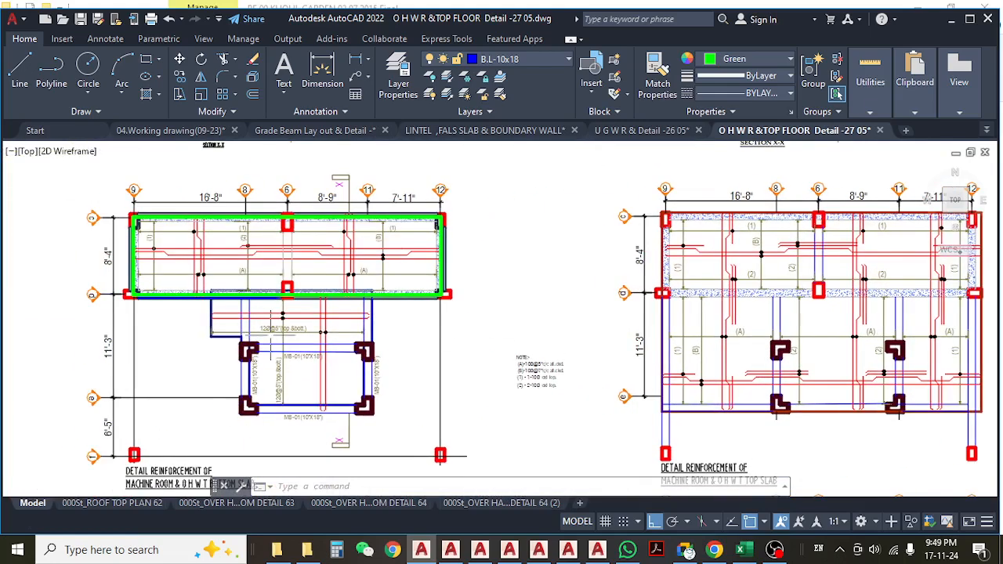
middle_click_drag(295, 329, 403, 353)
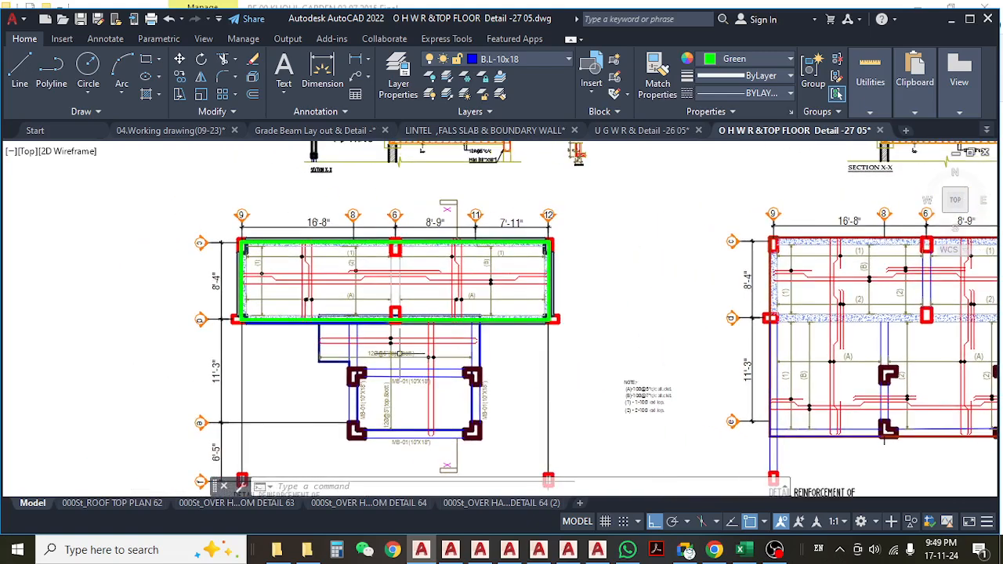
scroll(394, 366, "up", 2)
scroll(414, 352, "down", 2)
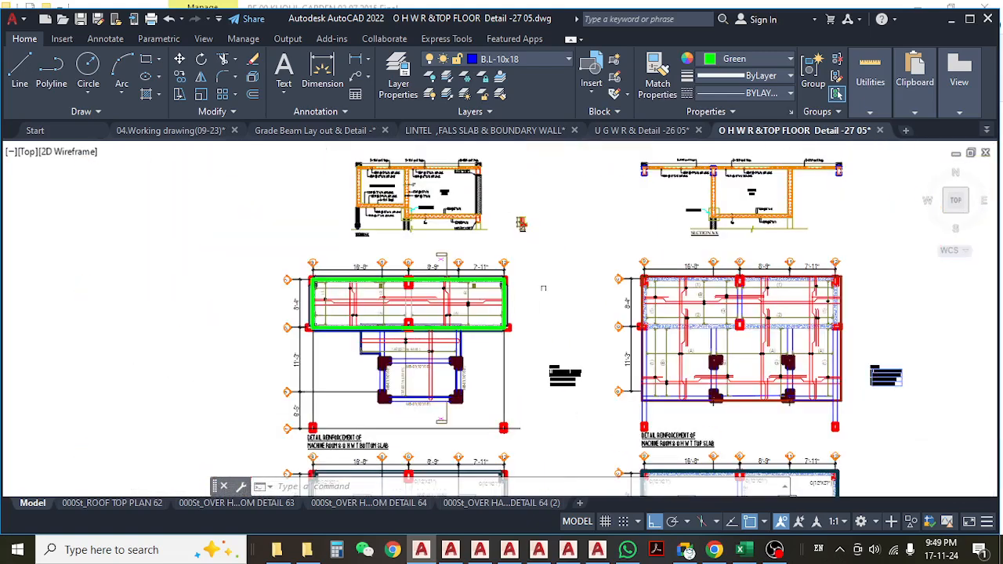
scroll(379, 169, "up", 2)
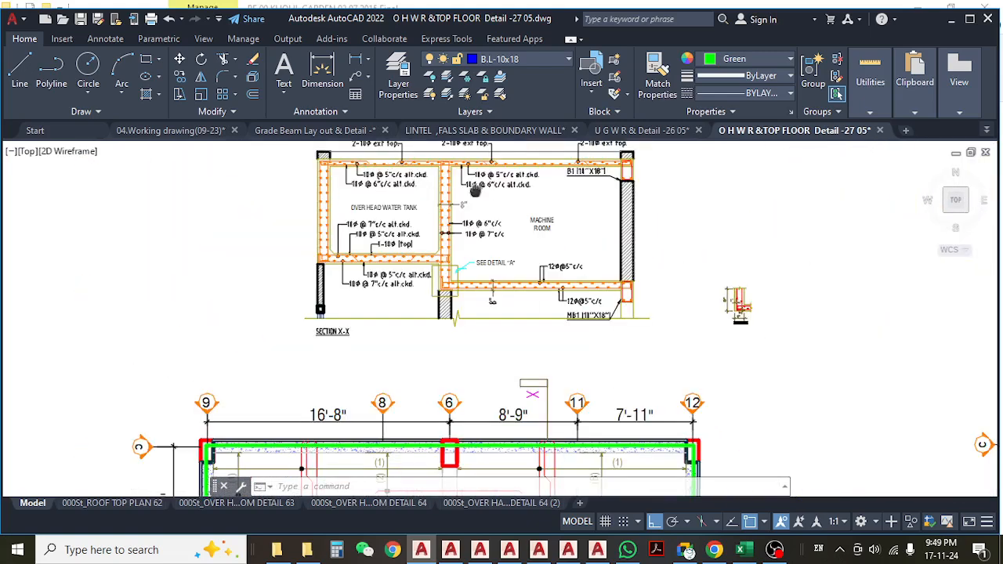
middle_click_drag(474, 190, 479, 208)
scroll(355, 192, "up", 2)
key("Escape")
key("Escape")
key("Escape")
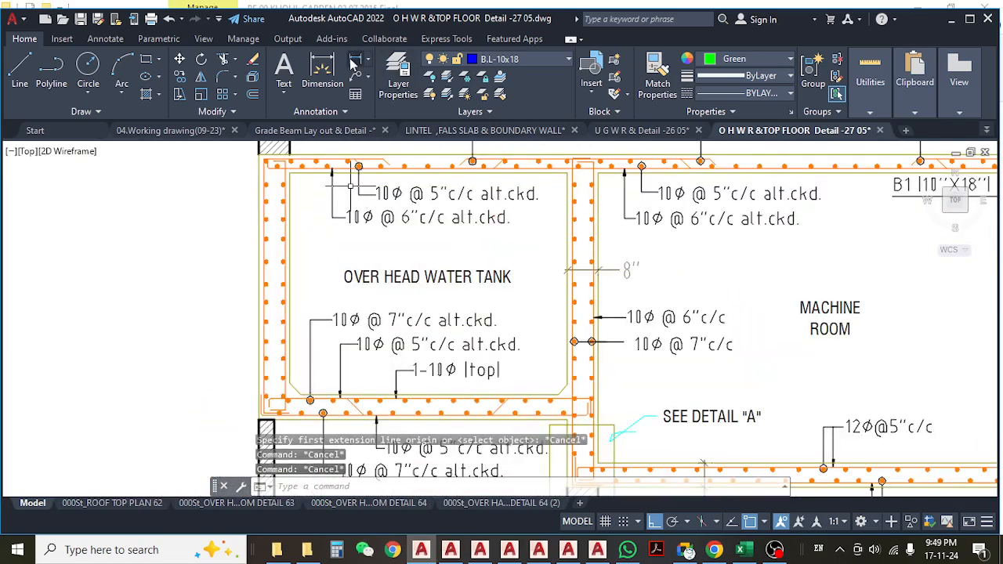
left_click(354, 63)
left_click(304, 183)
key("Escape")
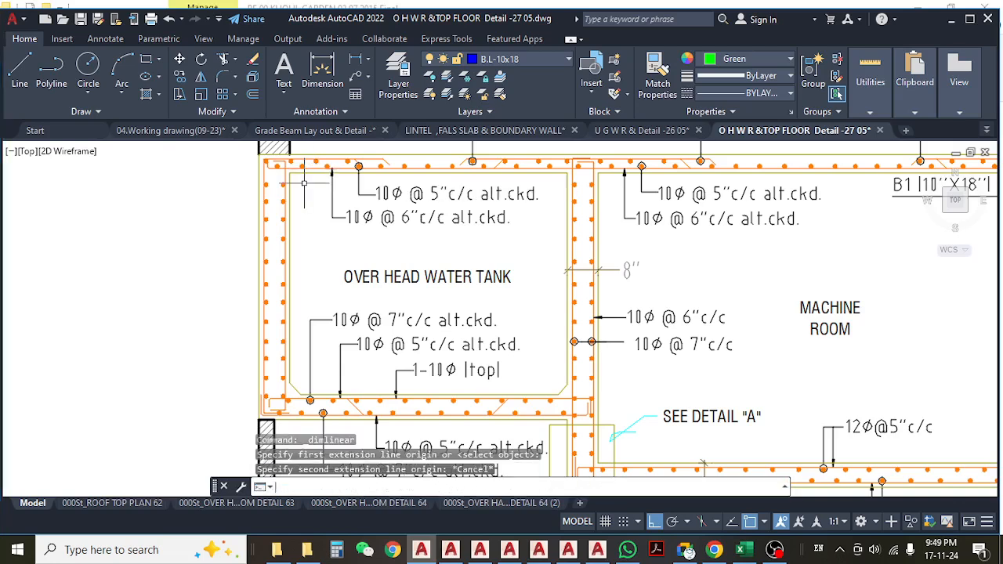
- Measure the overhead water tank's clear inner height between the top and bottom slabs in section X-X with a temporary linear dimension
key("Return")
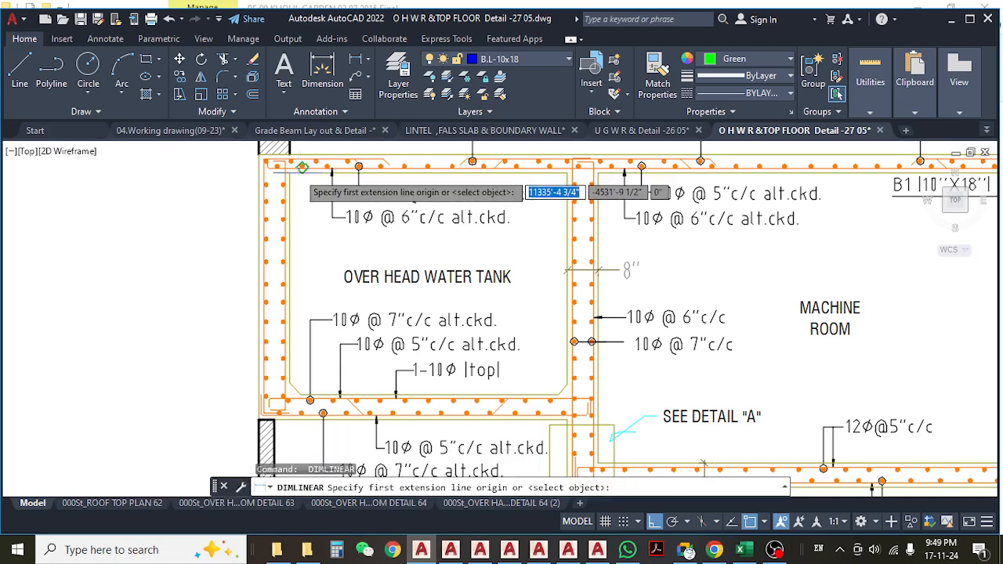
scroll(302, 167, "up", 3)
left_click(302, 169)
scroll(302, 176, "down", 3)
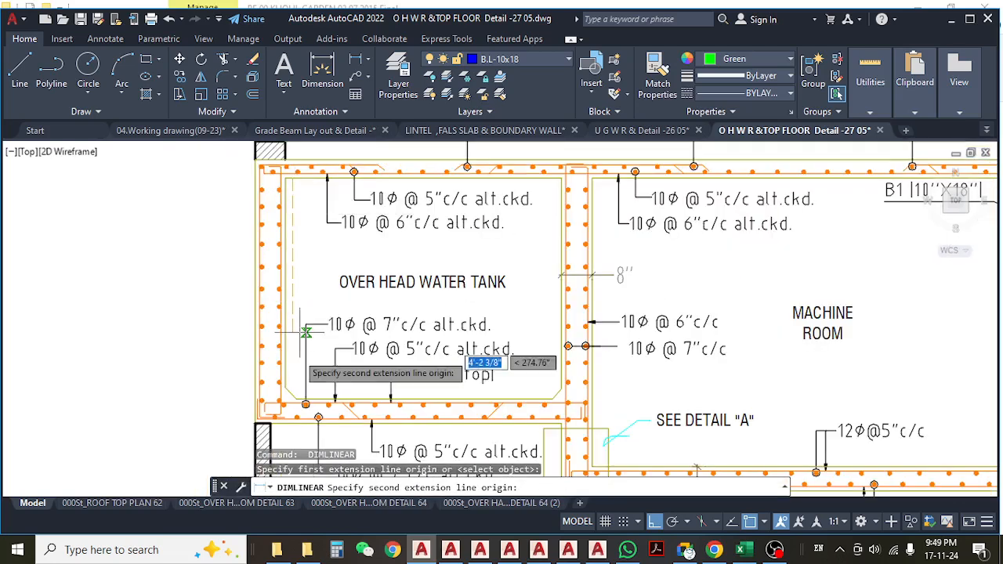
scroll(306, 407, "up", 5)
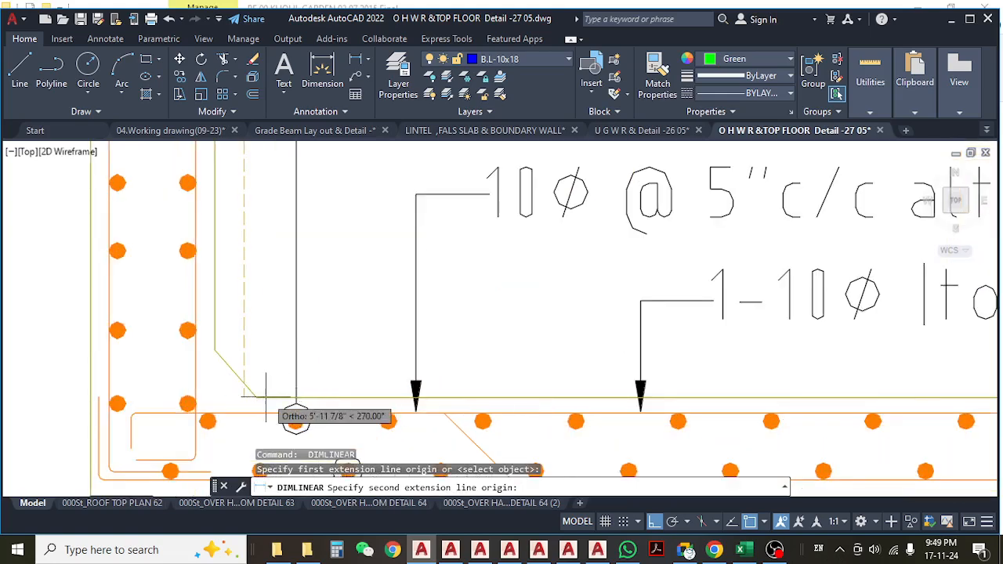
left_click(266, 396)
scroll(342, 329, "down", 5)
key("Escape")
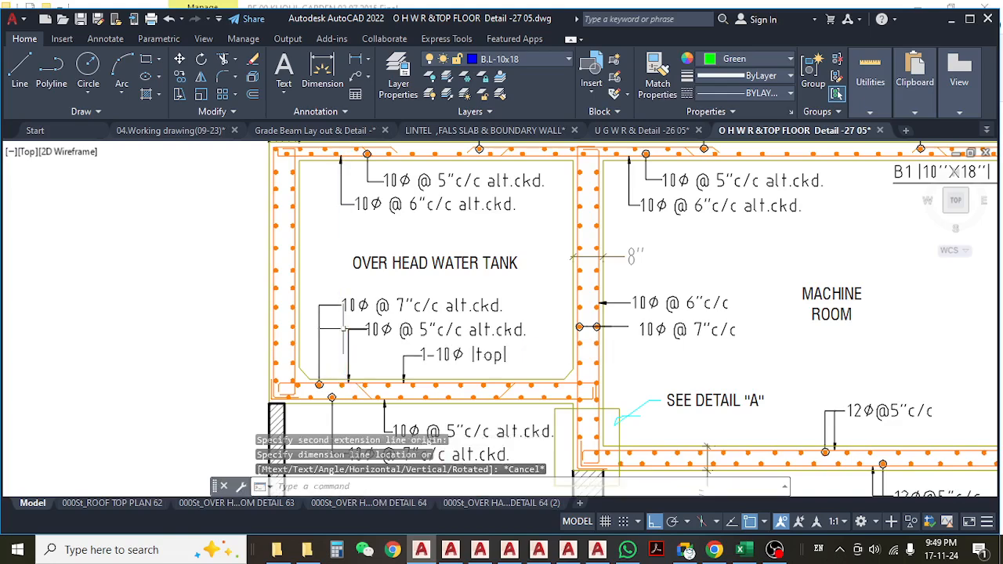
- Switch to the Total Estimate workbook in Excel and check the length and height of the O.H.W.R Retaining Wall row on the Mason sheet
left_click(743, 550)
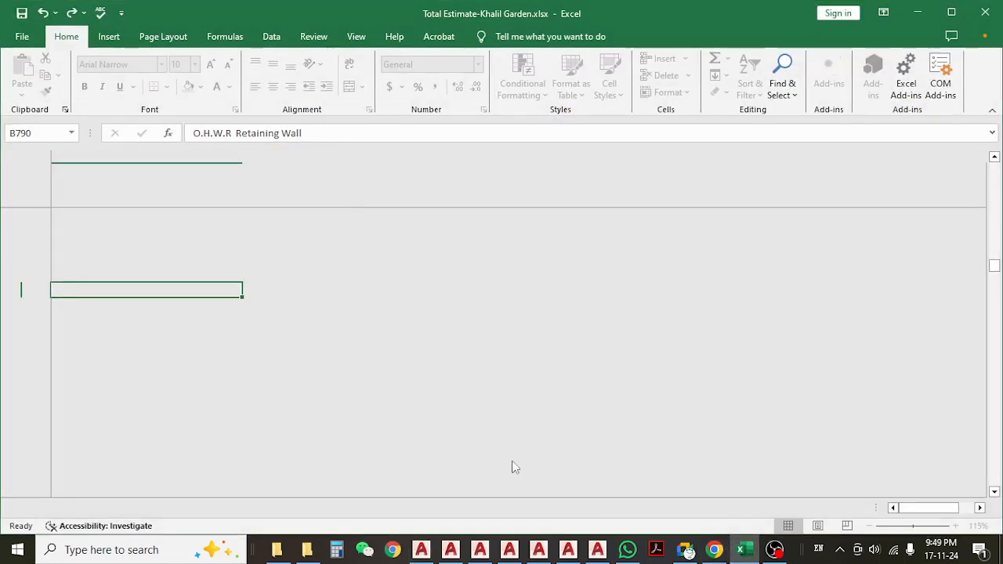
scroll(355, 351, "down", 1)
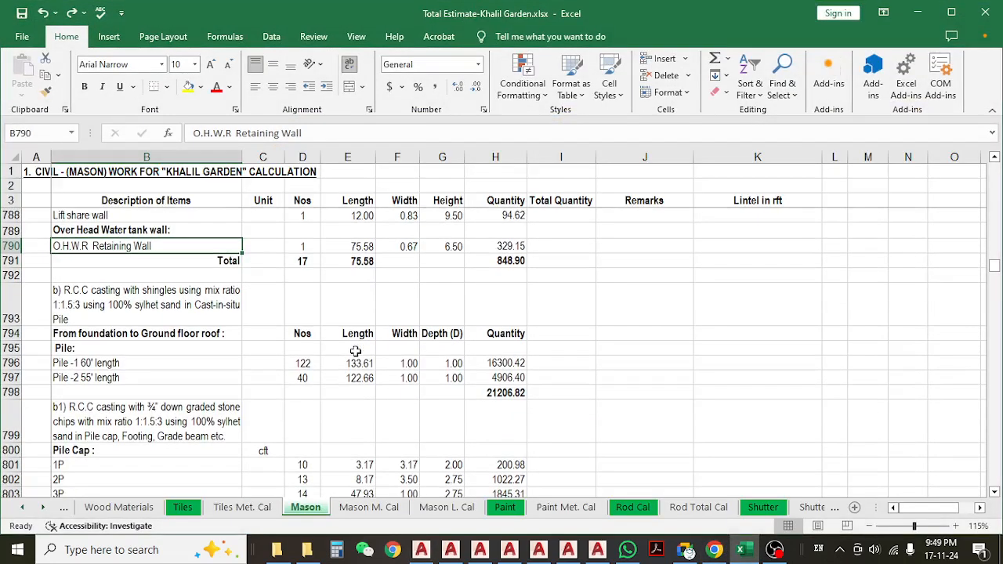
scroll(355, 351, "up", 2)
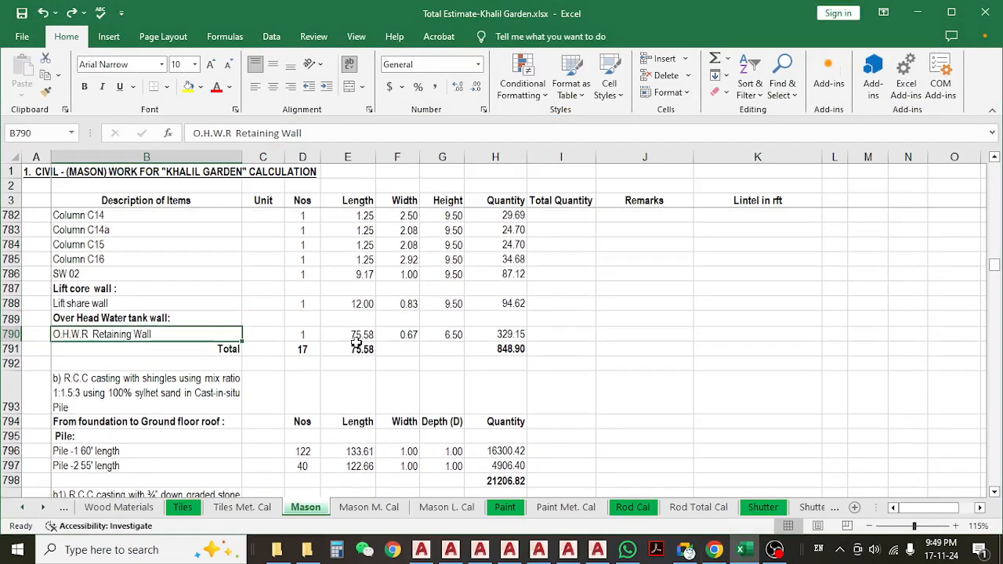
left_click(357, 335)
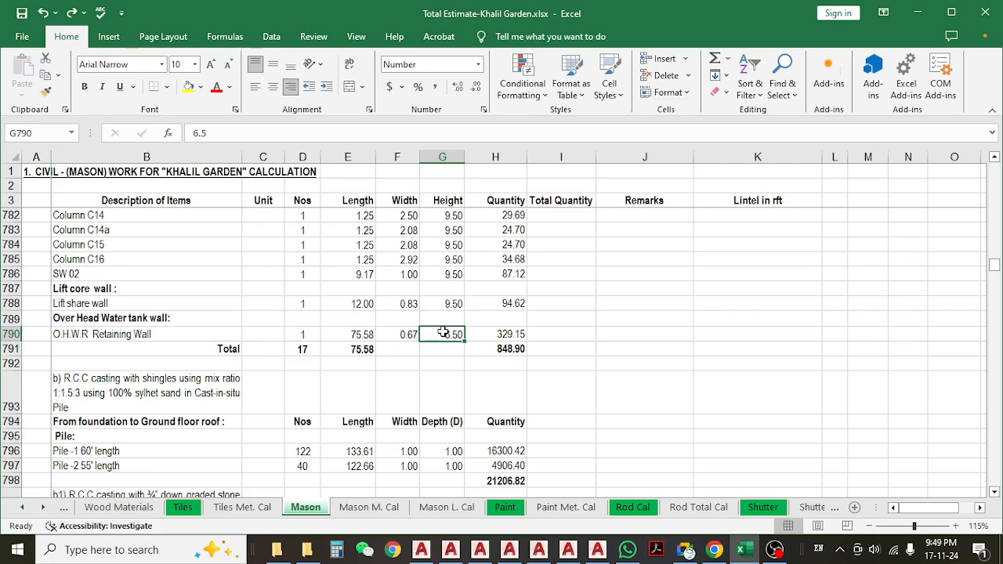
left_click(363, 337)
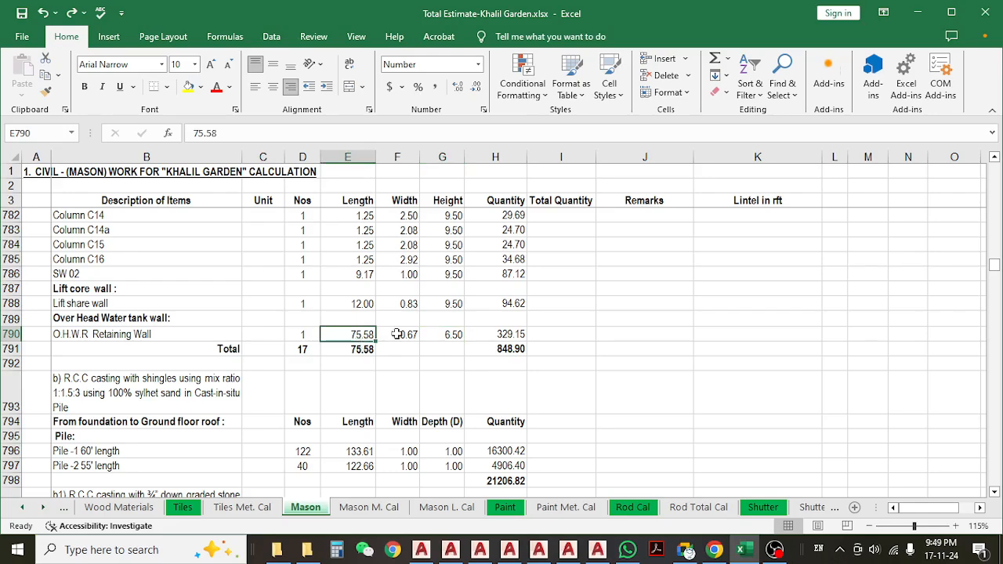
- Return to AutoCAD and measure the tank wall's thickness near grid C in the bottom slab plan with a temporary linear dimension
left_click(915, 19)
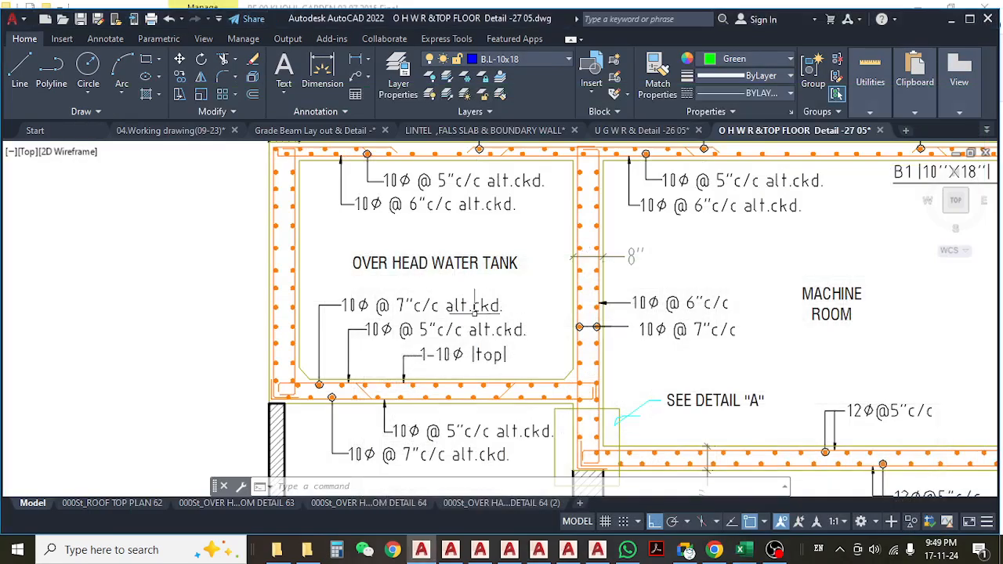
scroll(473, 305, "down", 5)
scroll(395, 273, "up", 4)
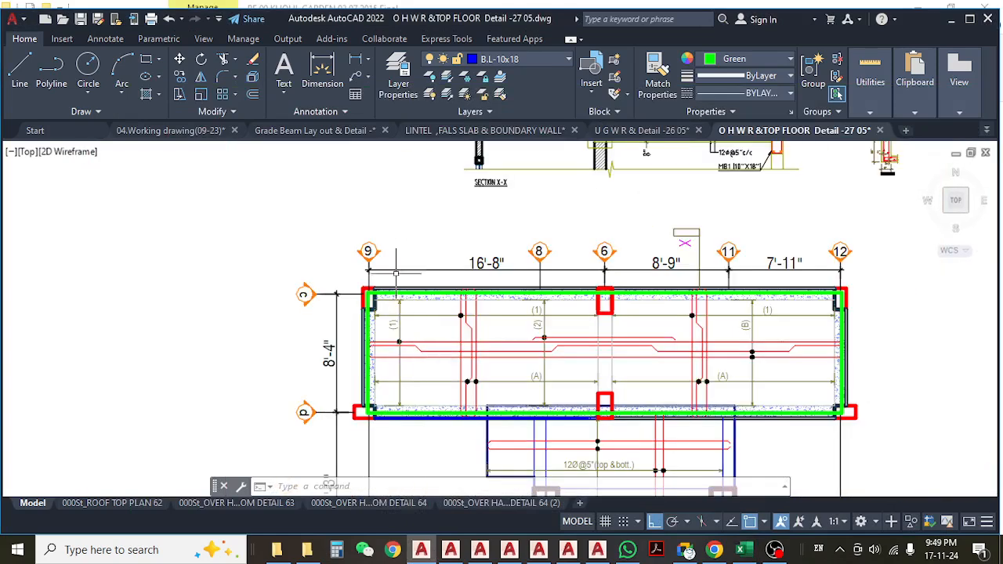
scroll(395, 273, "up", 6)
key("Escape")
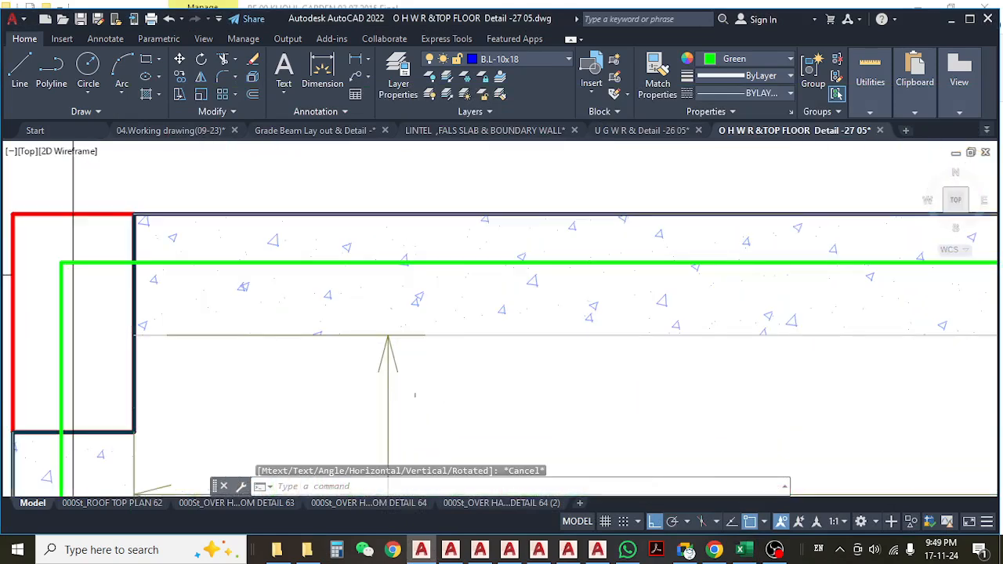
key("Escape")
key("Escape")
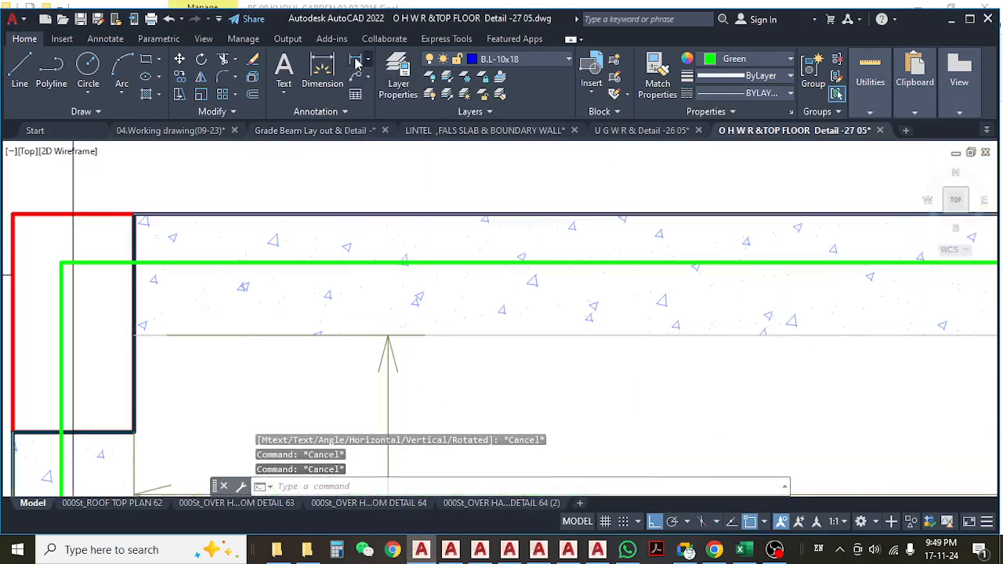
key("Return")
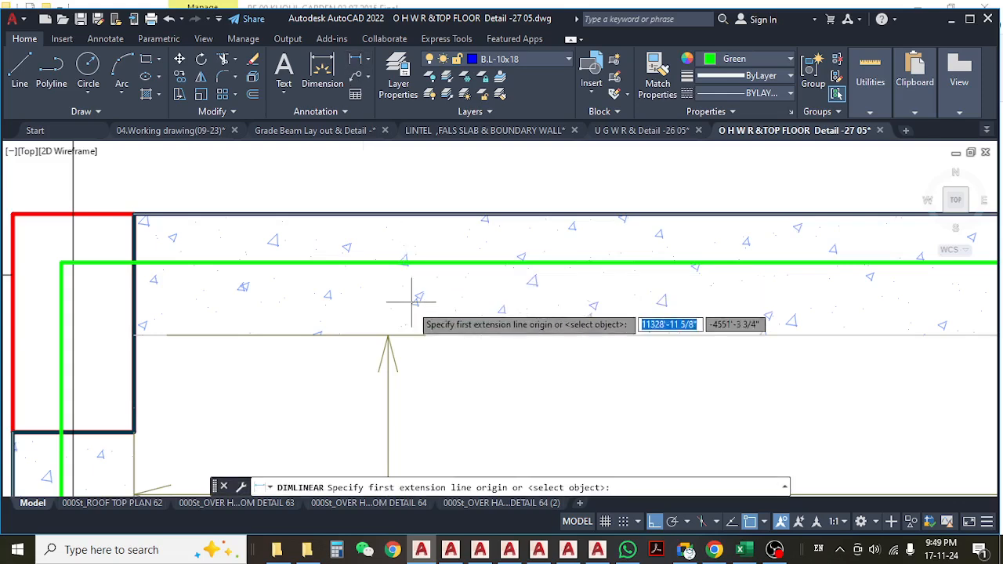
left_click(432, 335)
left_click(436, 214)
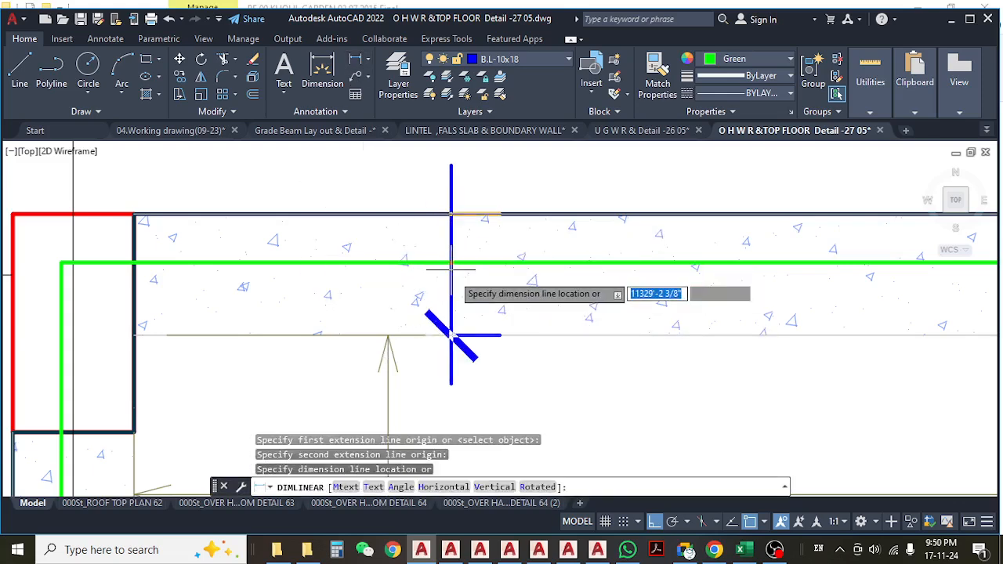
scroll(457, 280, "down", 2)
key("Escape")
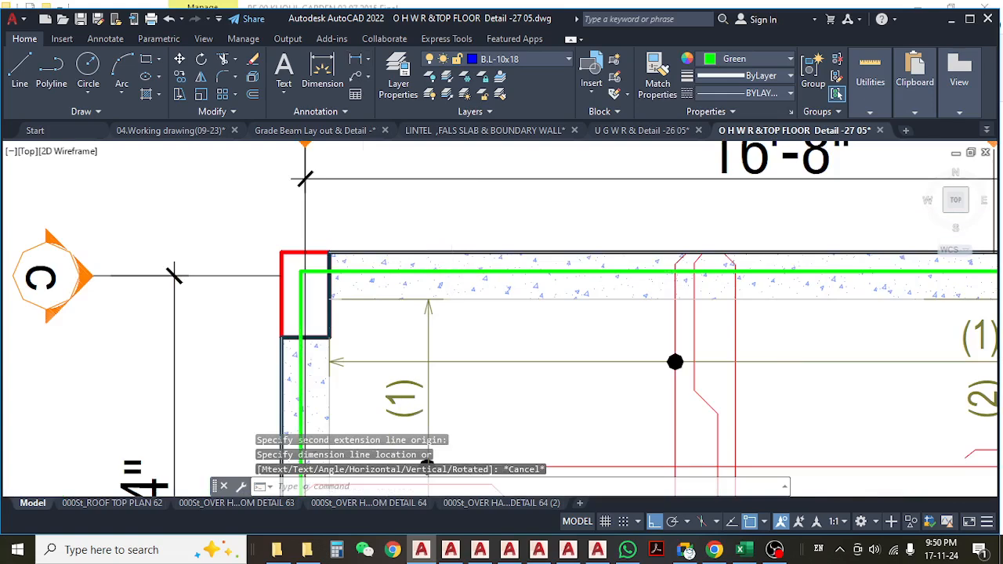
- Offset the green tank wall outline in the bottom slab plan inward by 1 inch
key("Escape")
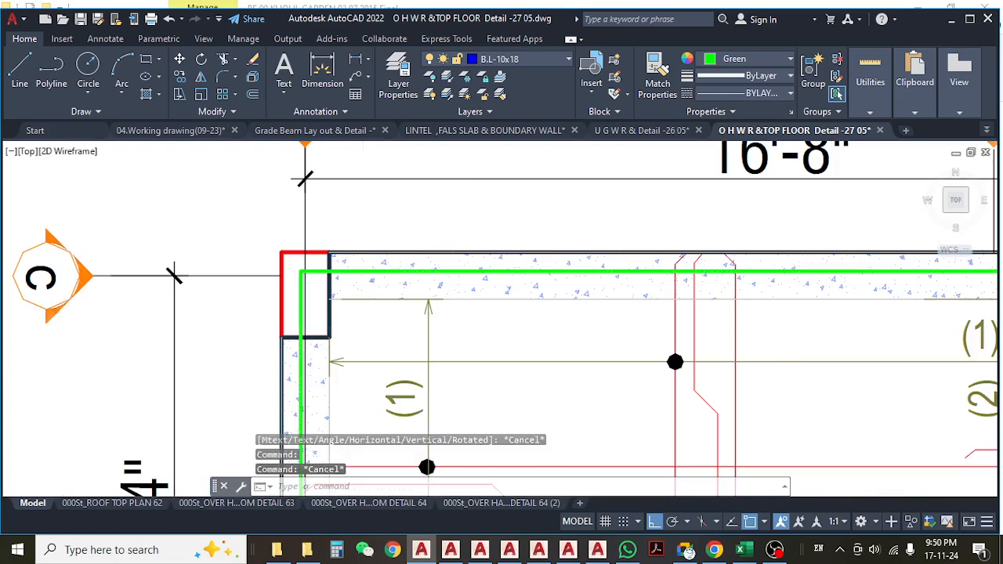
key("Return")
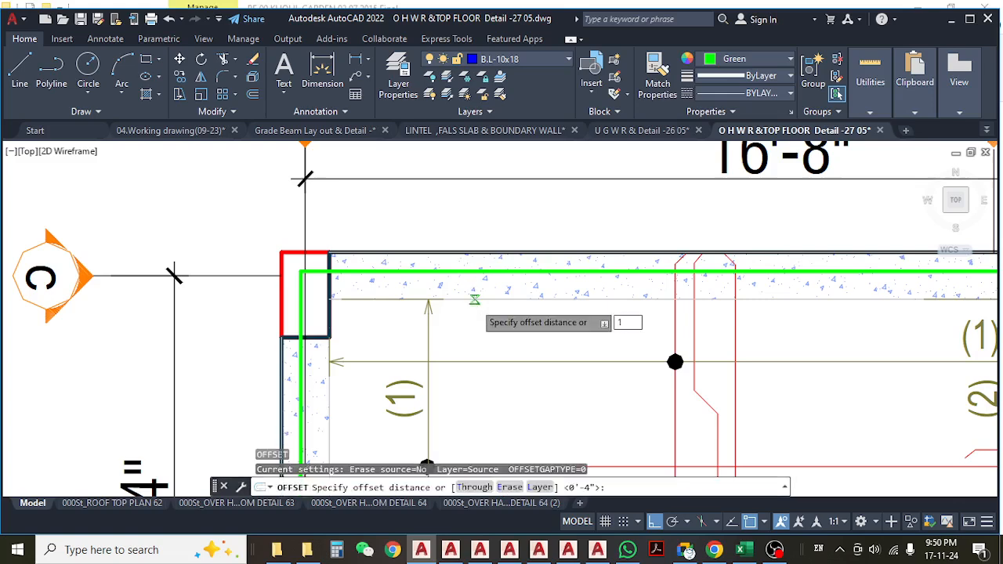
type("1")
key("Return")
left_click(471, 274)
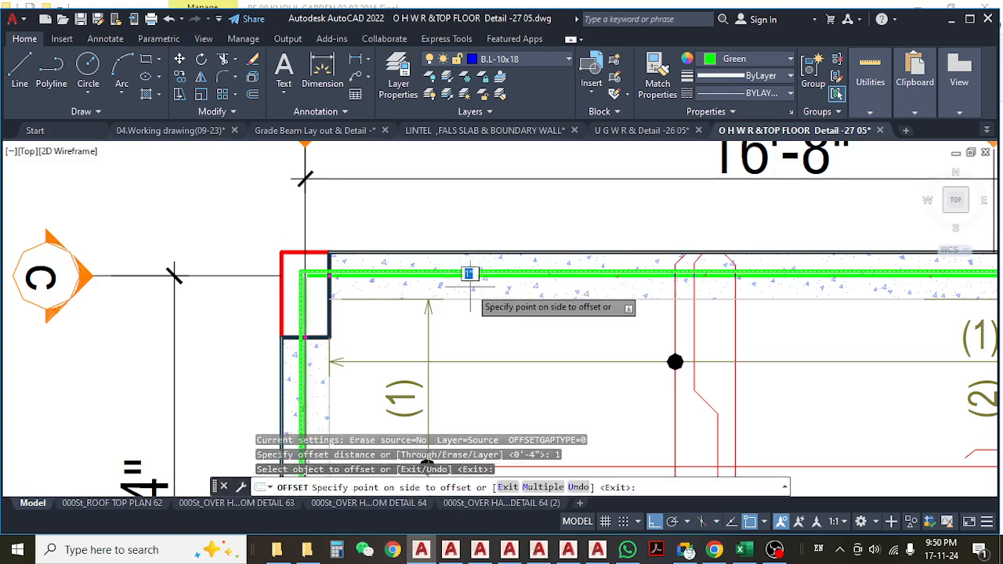
left_click(449, 282)
scroll(453, 272, "up", 4)
key("Escape")
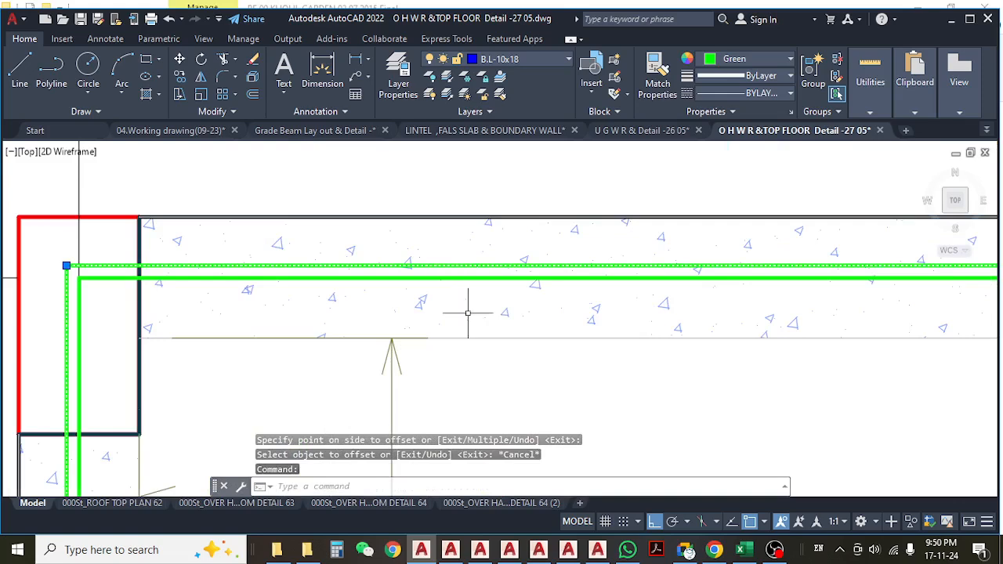
- Erase the original outer green outline, keeping only the offset one along the tank wall
type("e")
key("Return")
key("Escape")
- Select the remaining green outline and examine its alignment within the tank wall and corner columns of the bottom slab plan
left_click(468, 278)
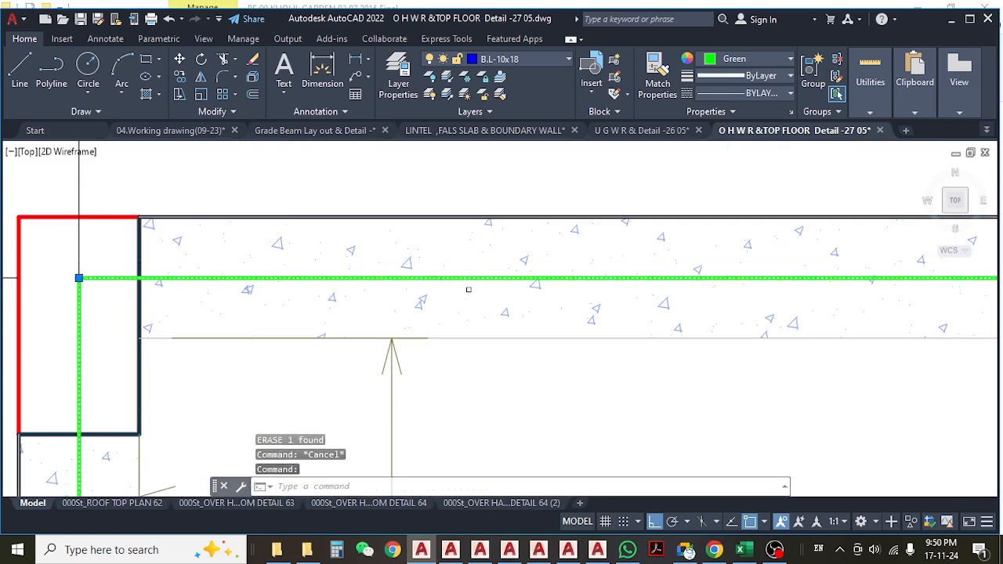
scroll(513, 366, "down", 6)
middle_click_drag(509, 355, 433, 255)
middle_click_drag(688, 296, 424, 266)
scroll(424, 265, "down", 2)
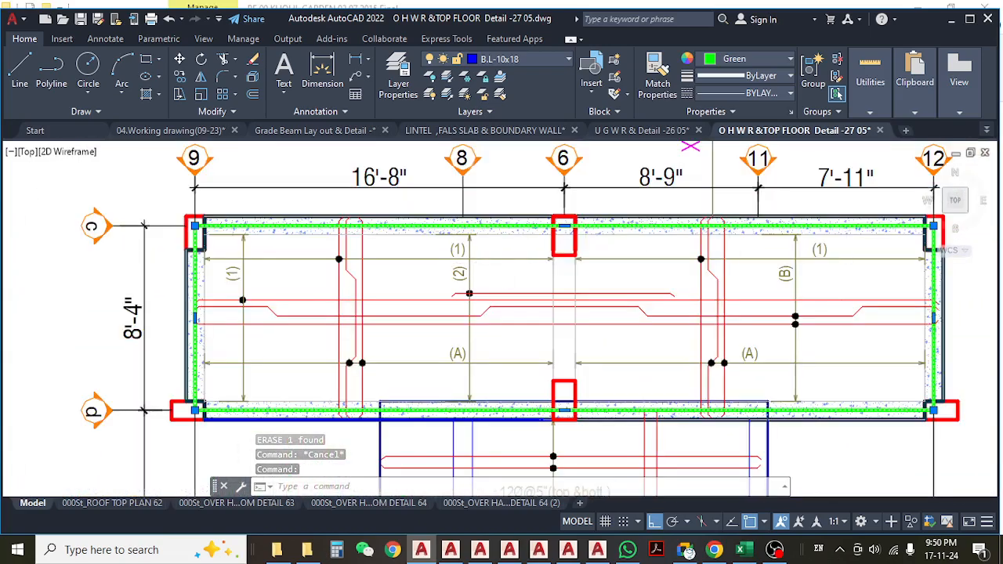
middle_click_drag(923, 406, 837, 378)
middle_click_drag(428, 336, 552, 333)
scroll(262, 197, "up", 6)
middle_click_drag(233, 199, 424, 262)
scroll(309, 243, "down", 4)
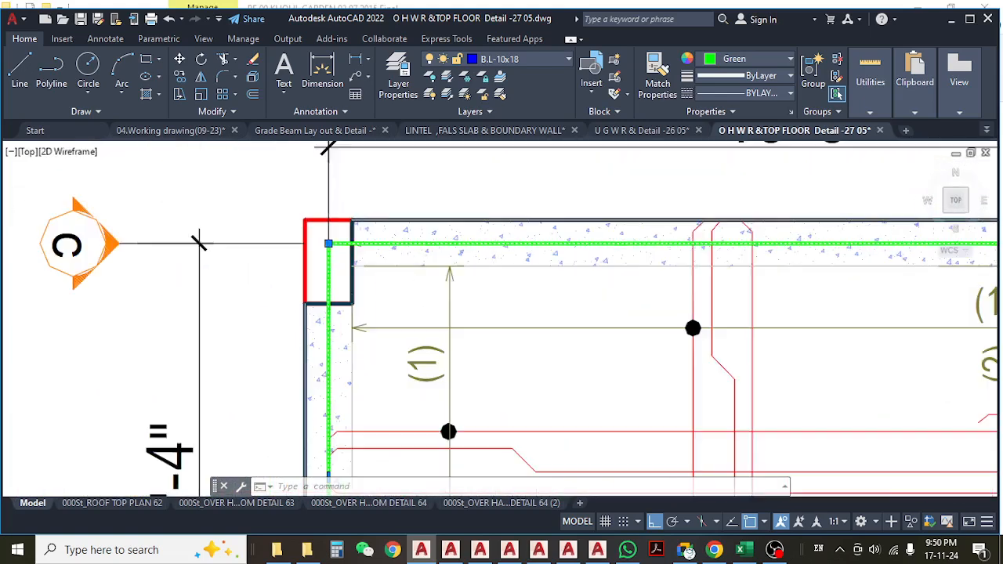
scroll(306, 249, "up", 4)
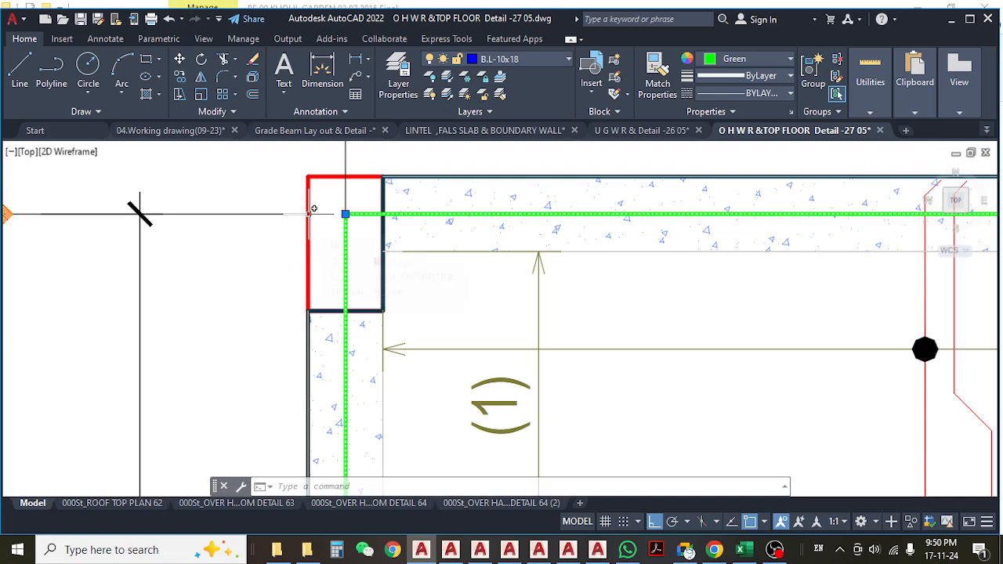
scroll(313, 209, "down", 2)
scroll(331, 237, "up", 2)
middle_click_drag(331, 237, 232, 222)
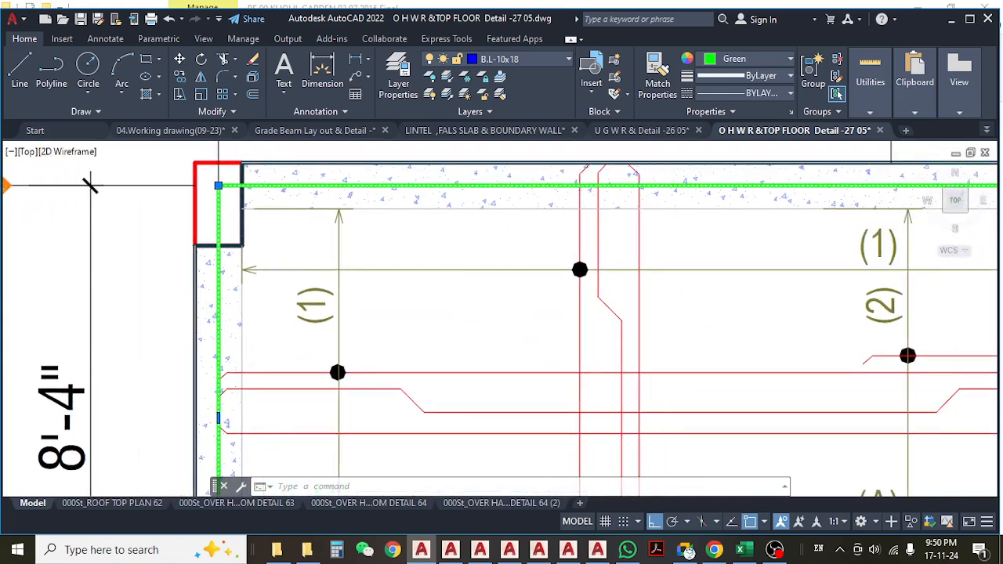
- List the selected green outline's properties to read the tank wall's centreline perimeter
type("LI")
key("Return")
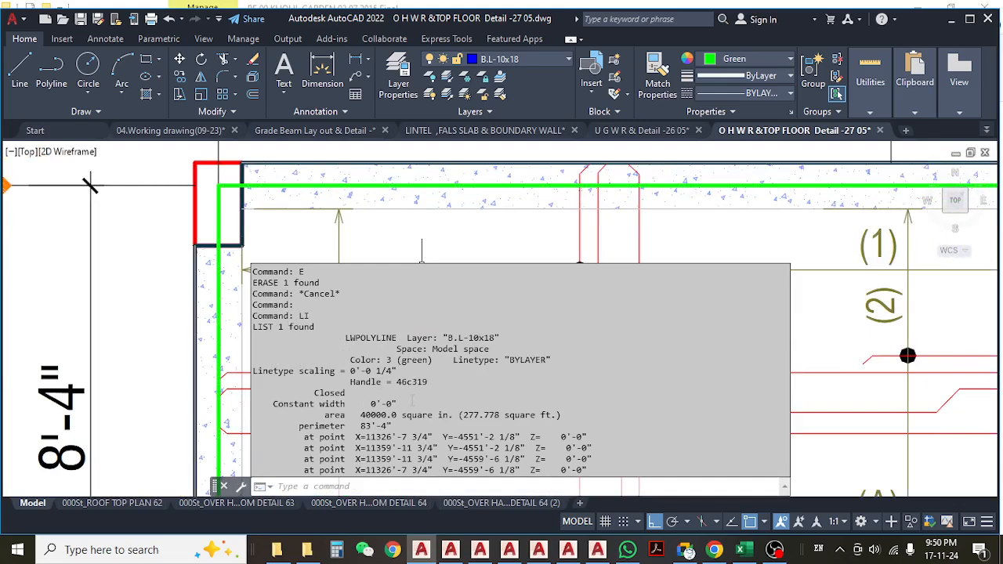
key("Escape")
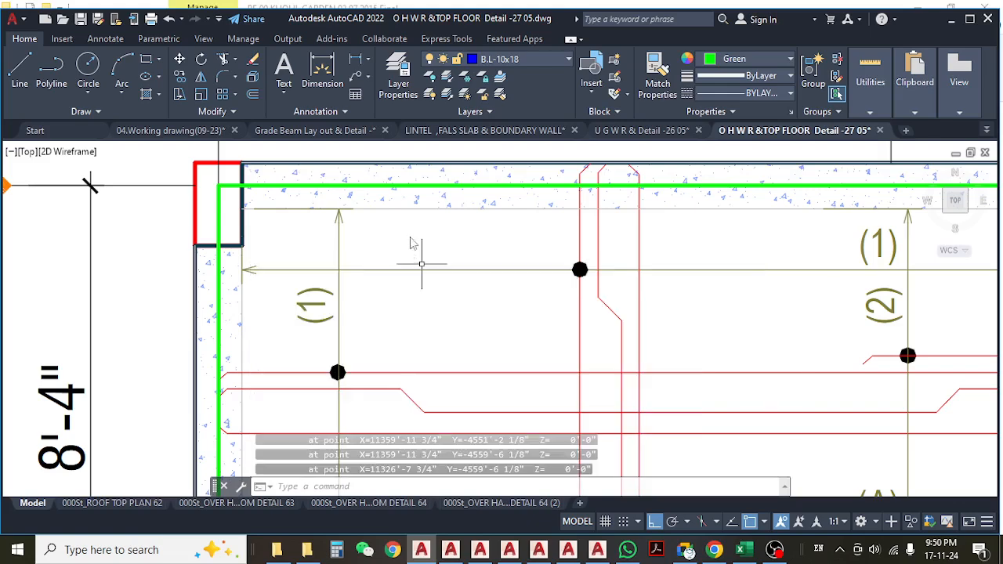
- Add a vertical linear dimension from the green outline's corner to the column's upper edge at grids 12 and d
scroll(319, 232, "down", 3)
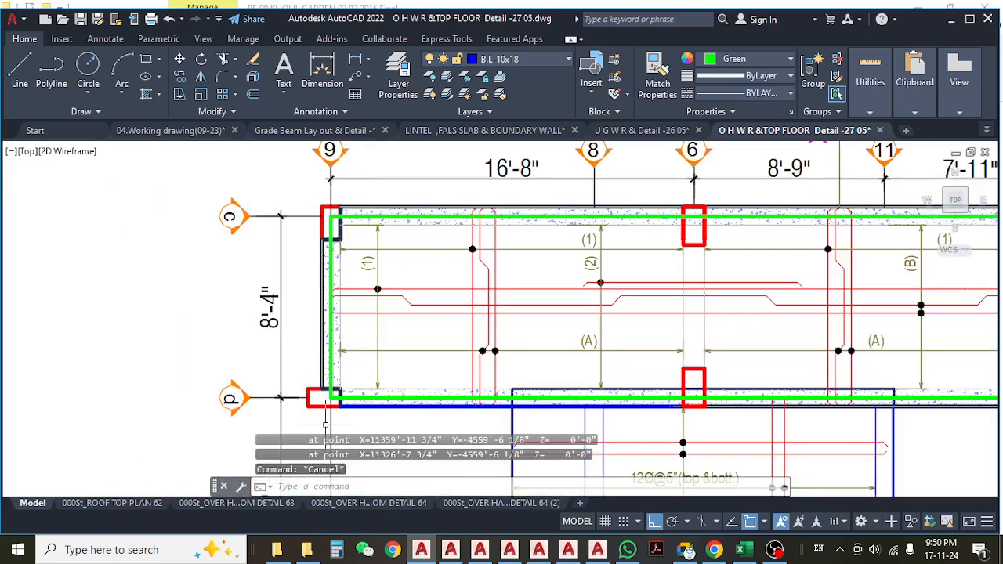
scroll(323, 411, "up", 4)
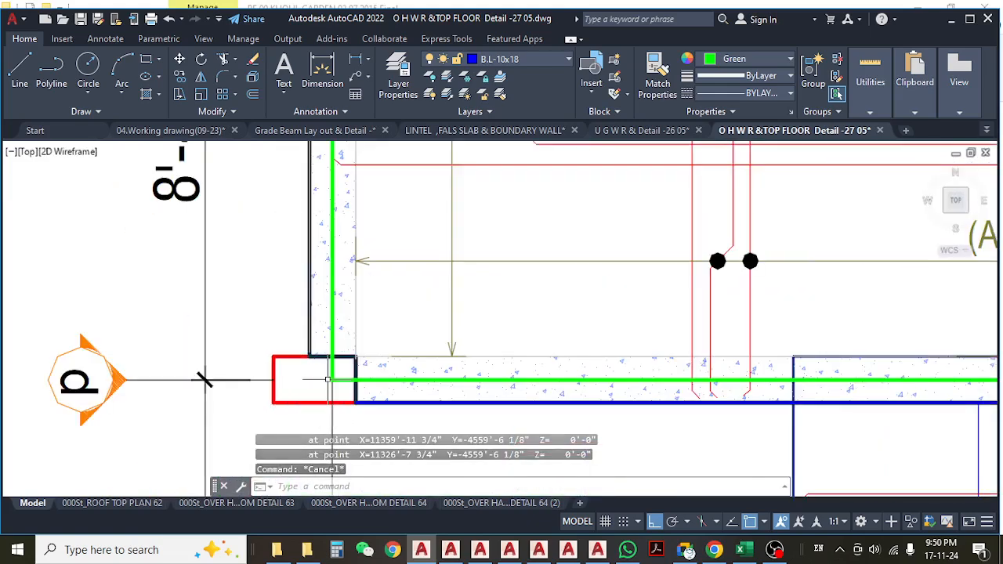
scroll(331, 380, "down", 4)
middle_click_drag(629, 347, 239, 333)
scroll(641, 363, "up", 4)
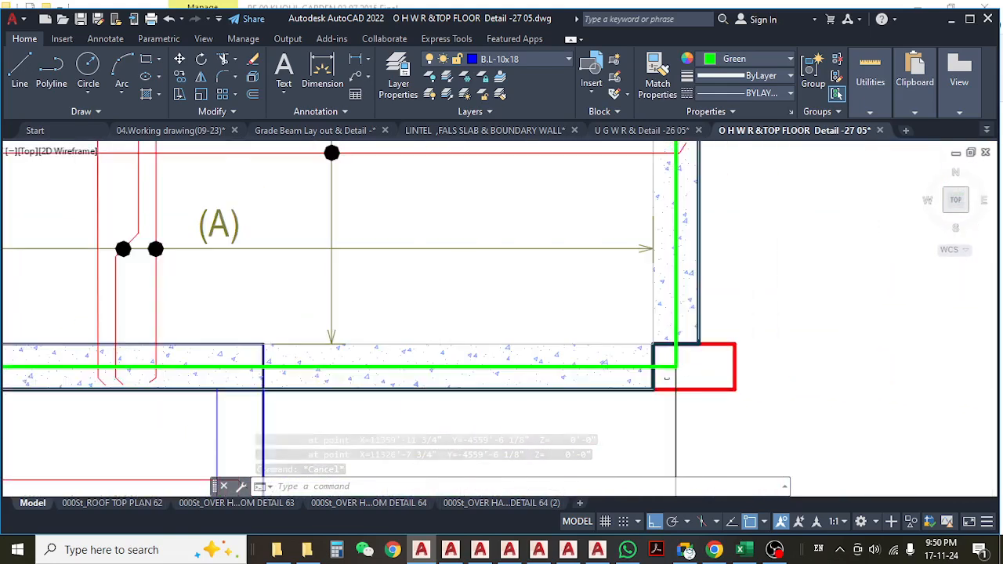
left_click(355, 63)
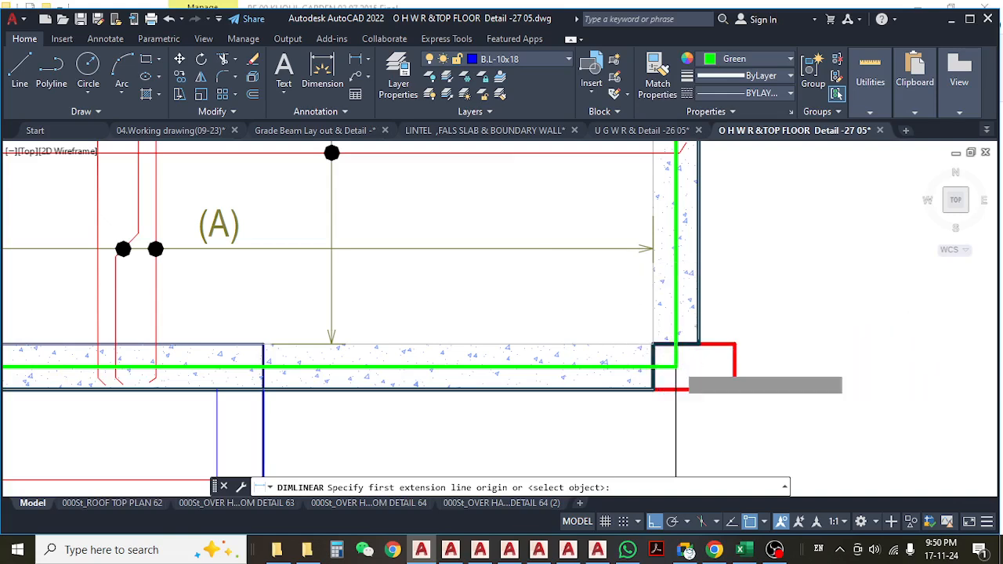
left_click(676, 366)
left_click(676, 344)
left_click(784, 344)
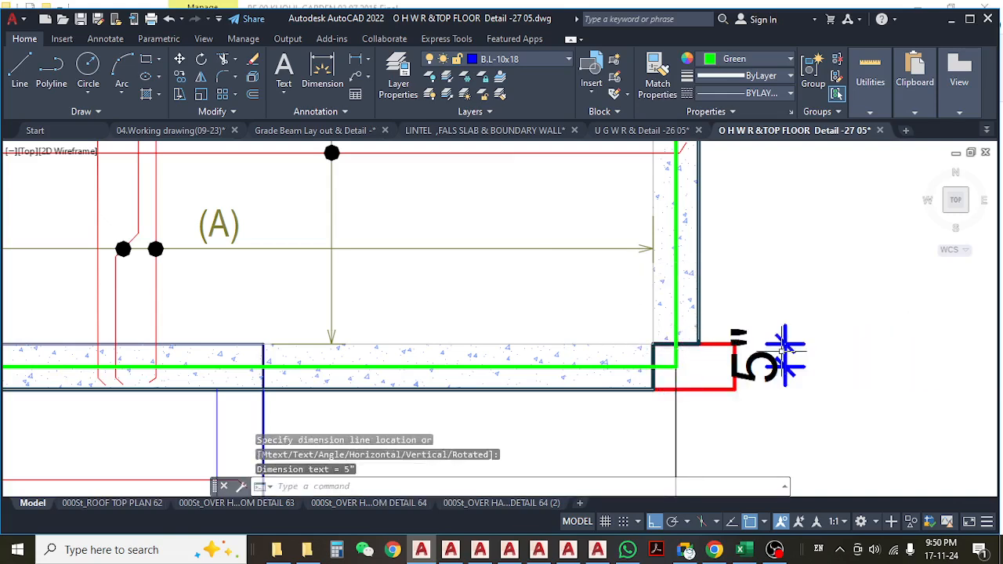
- Measure the width of the column at grid 6 on grid line d along the wall centreline with a temporary linear dimension
scroll(675, 369, "down", 2)
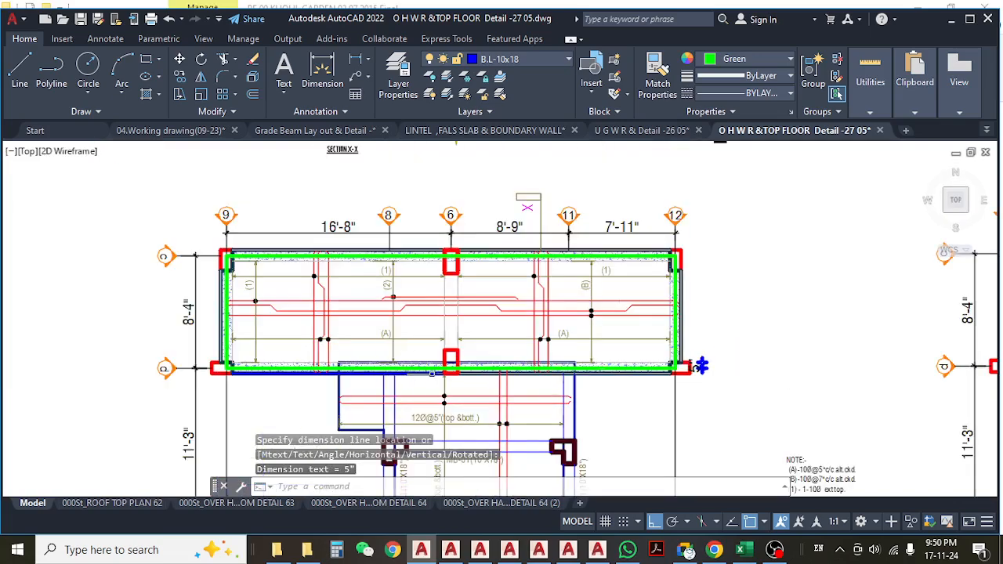
scroll(456, 370, "up", 10)
key("space")
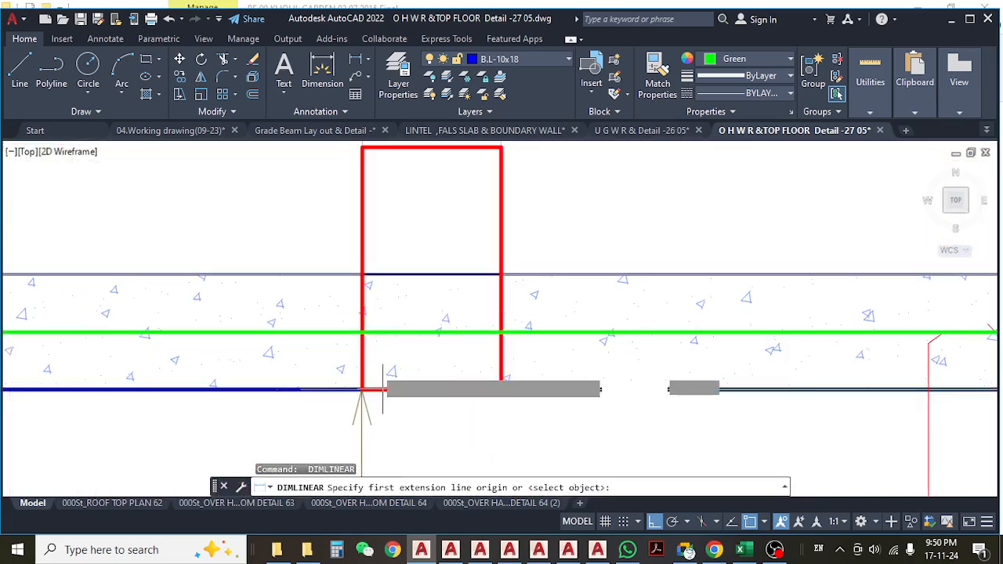
left_click(364, 333)
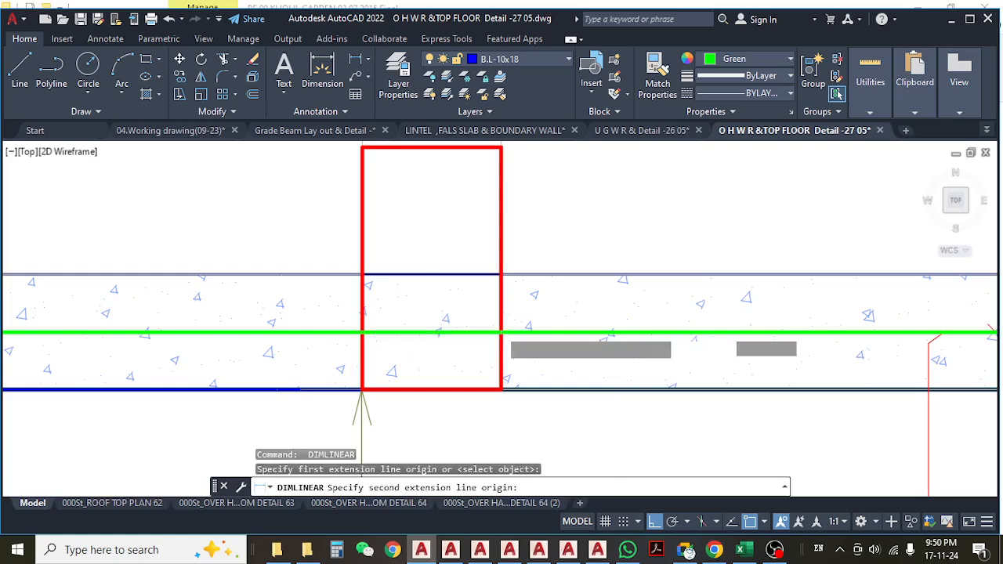
left_click(498, 331)
scroll(333, 350, "down", 4)
key("Escape")
- Measure from the green outline's corner to the column's lower edge at grids 9 and c with a temporary linear dimension
scroll(262, 283, "up", 6)
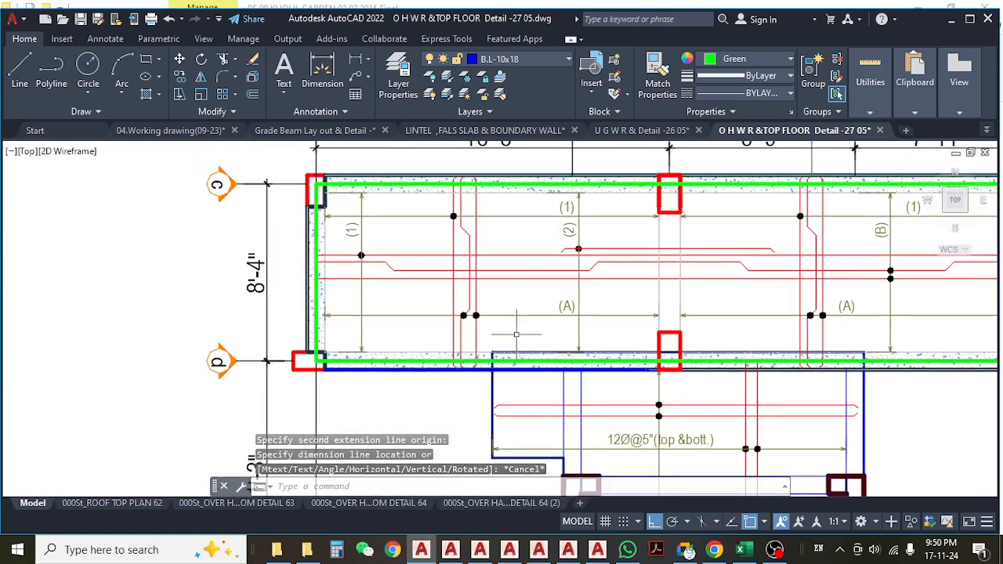
key("space")
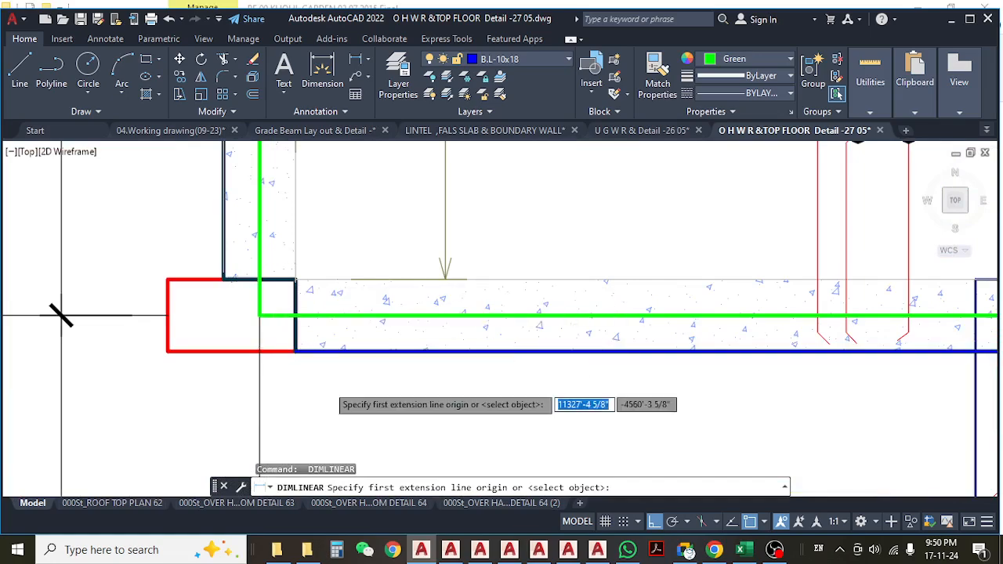
scroll(322, 235, "down", 4)
scroll(294, 192, "up", 4)
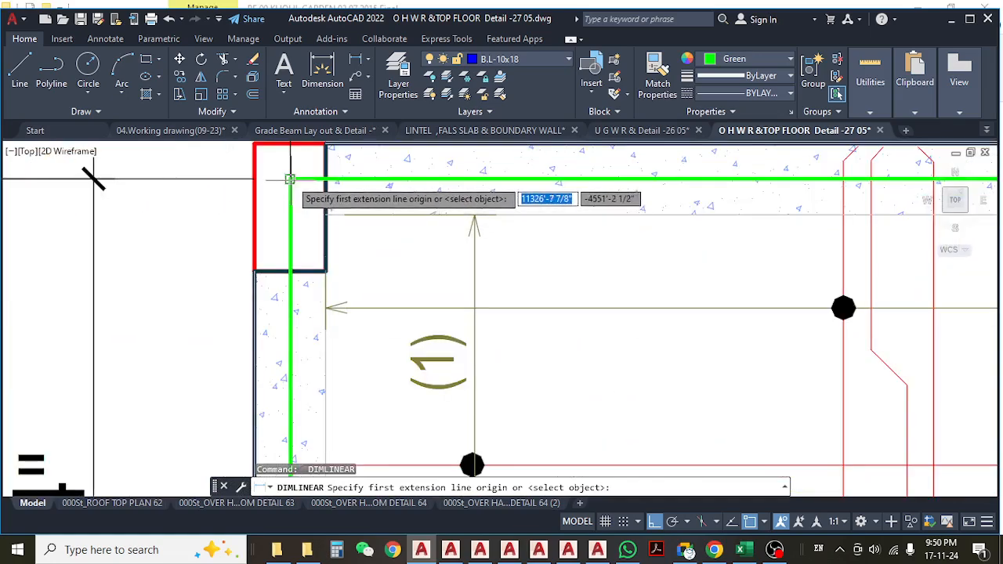
left_click(290, 189)
left_click(290, 271)
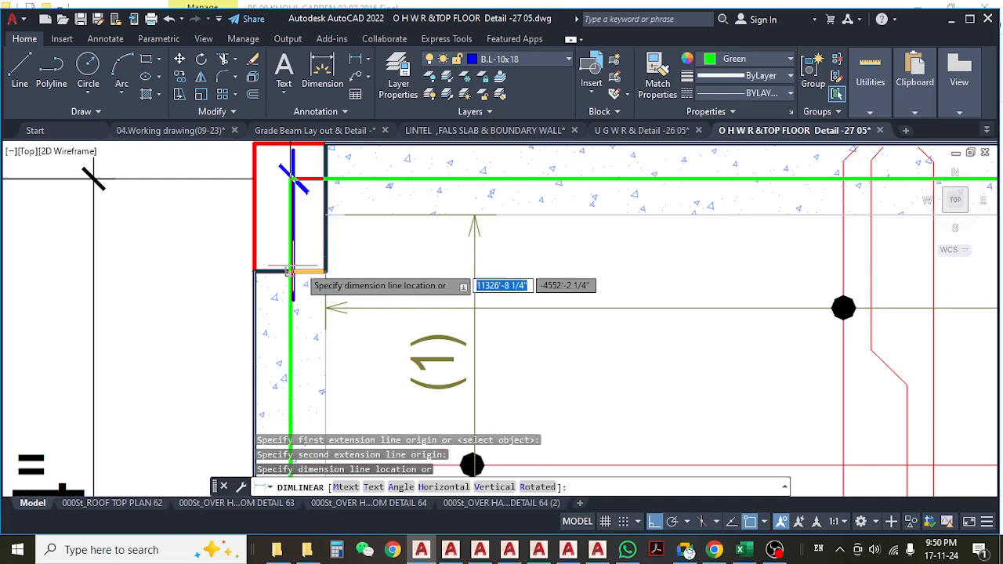
key("Escape")
- Measure the width of the column at grid 6 on grid line c with a temporary linear dimension
scroll(358, 280, "down", 6)
middle_click_drag(594, 287, 358, 287)
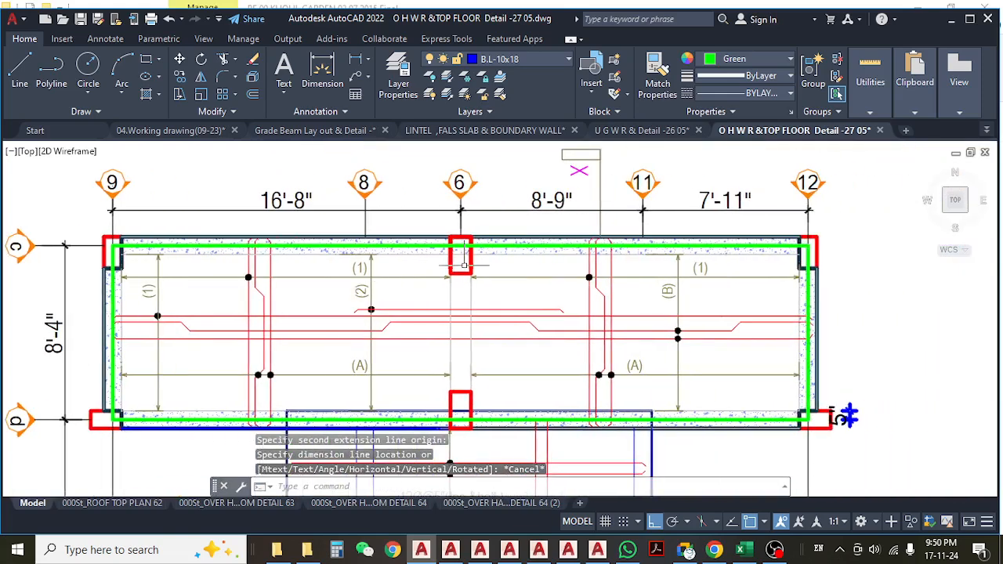
scroll(445, 238, "up", 5)
key("Return")
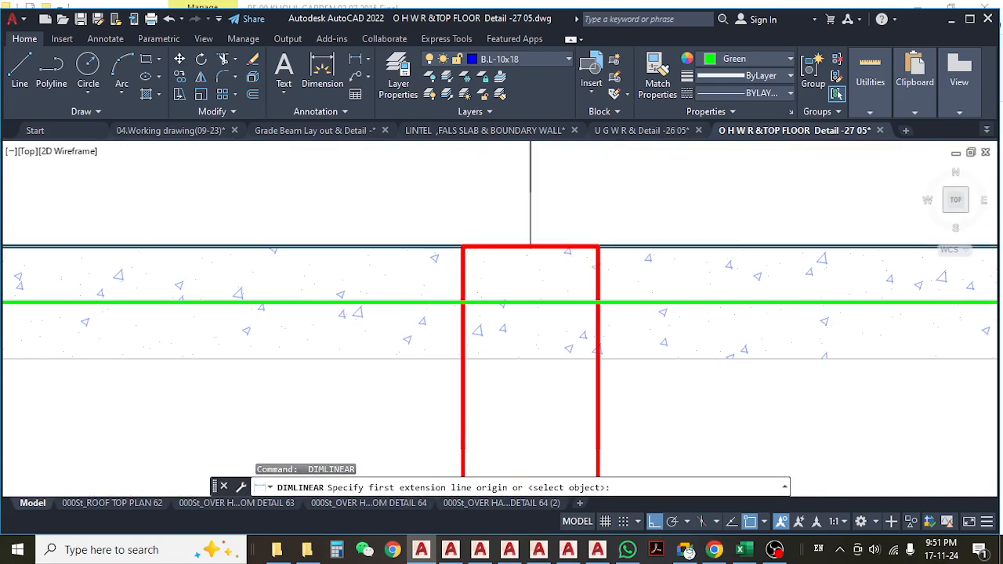
left_click(463, 249)
left_click(598, 250)
scroll(598, 249, "down", 6)
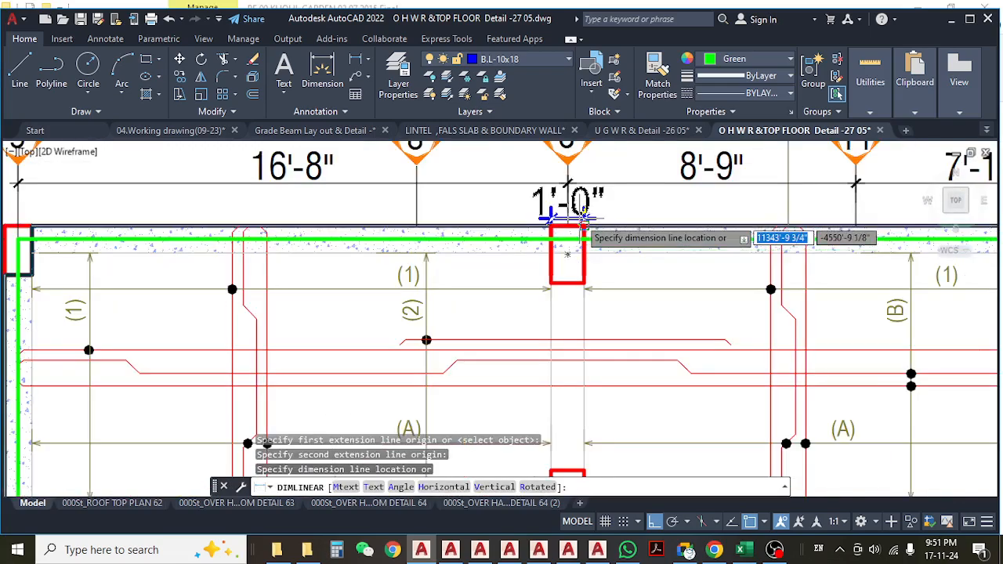
key("Escape")
- Examine where the corner and middle columns interrupt the tank wall's centreline along grids c and d
middle_click_drag(578, 193, 516, 188)
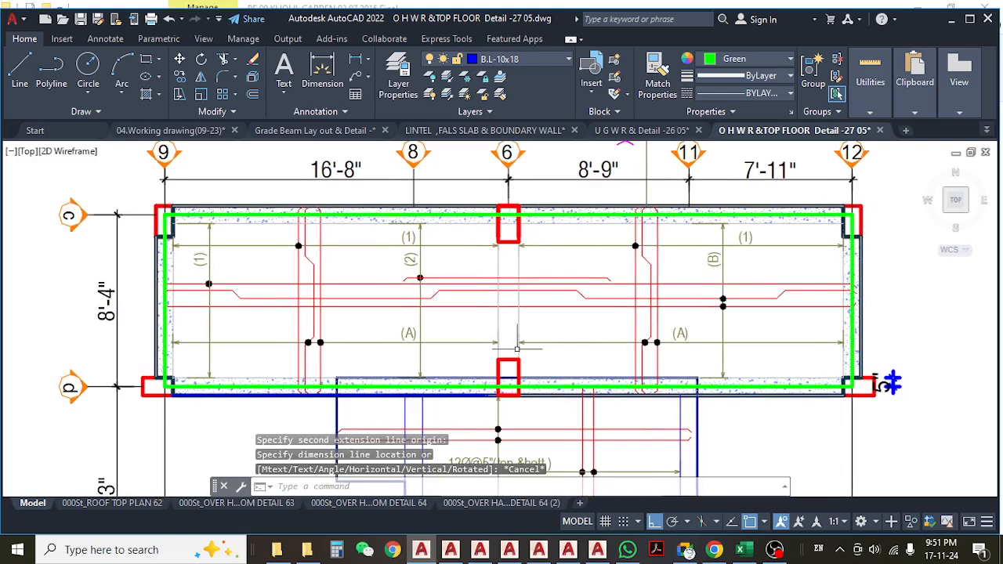
middle_click_drag(517, 344, 511, 341)
scroll(155, 210, "up", 4)
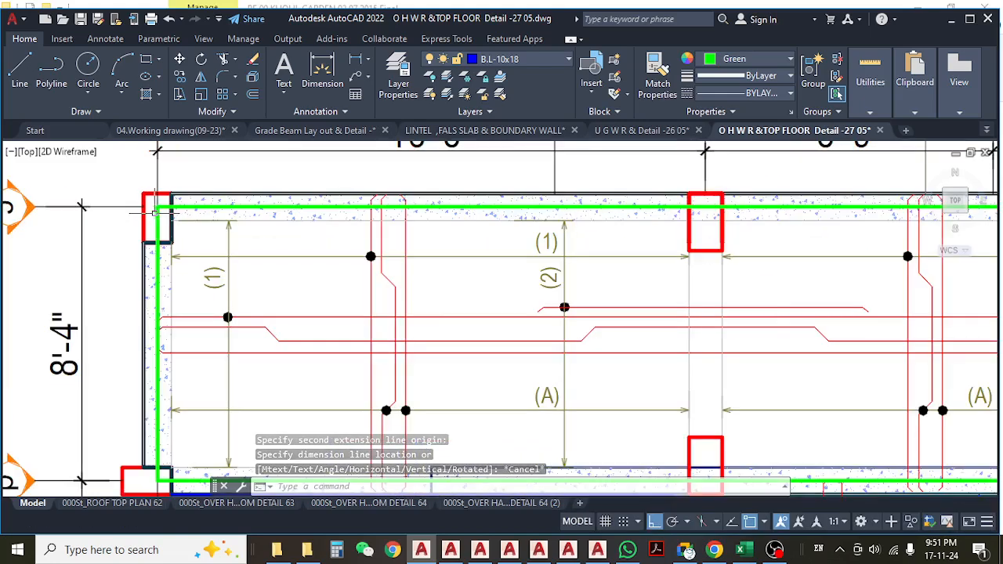
scroll(155, 210, "down", 6)
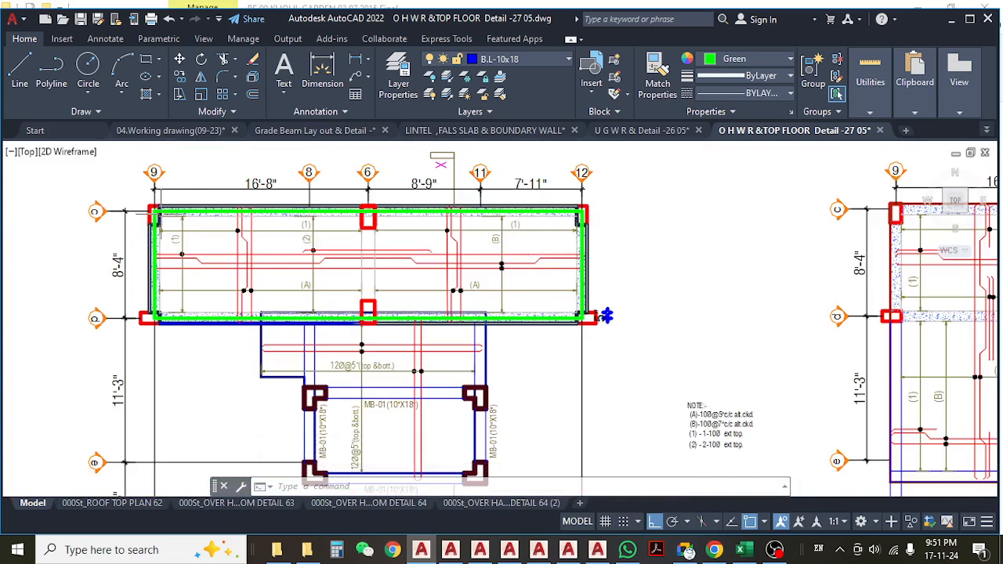
mouse_move(628, 244)
middle_mouse_down()
mouse_move(639, 243)
mouse_move(658, 294)
middle_mouse_up()
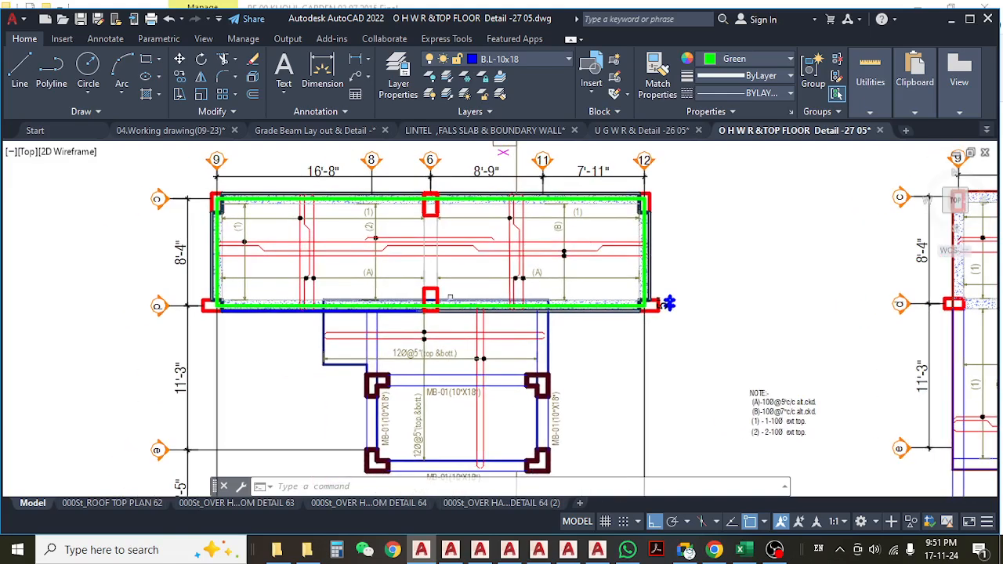
scroll(659, 291, "up", 5)
scroll(667, 290, "up", 2)
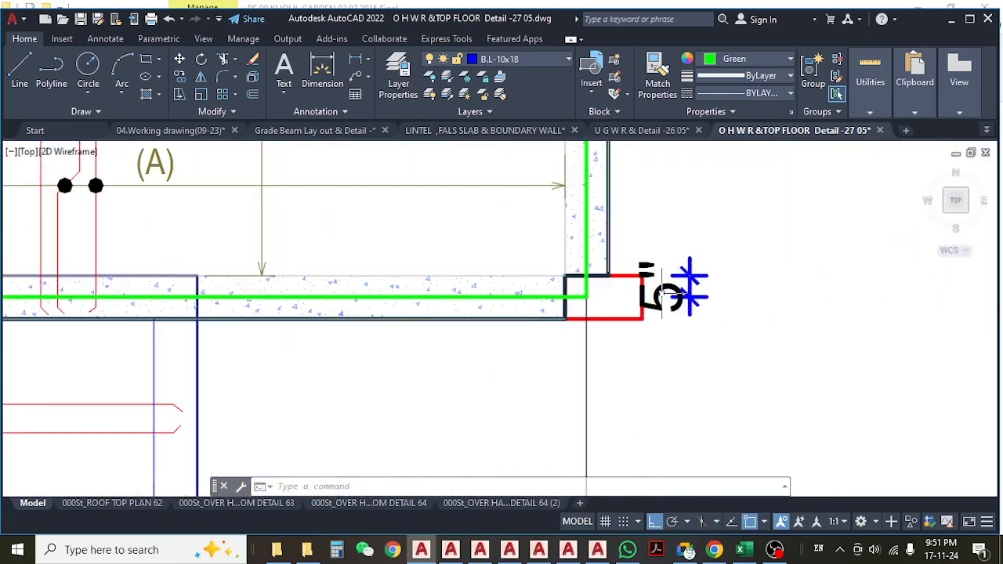
scroll(667, 290, "down", 6)
scroll(388, 293, "up", 4)
scroll(380, 292, "up", 1)
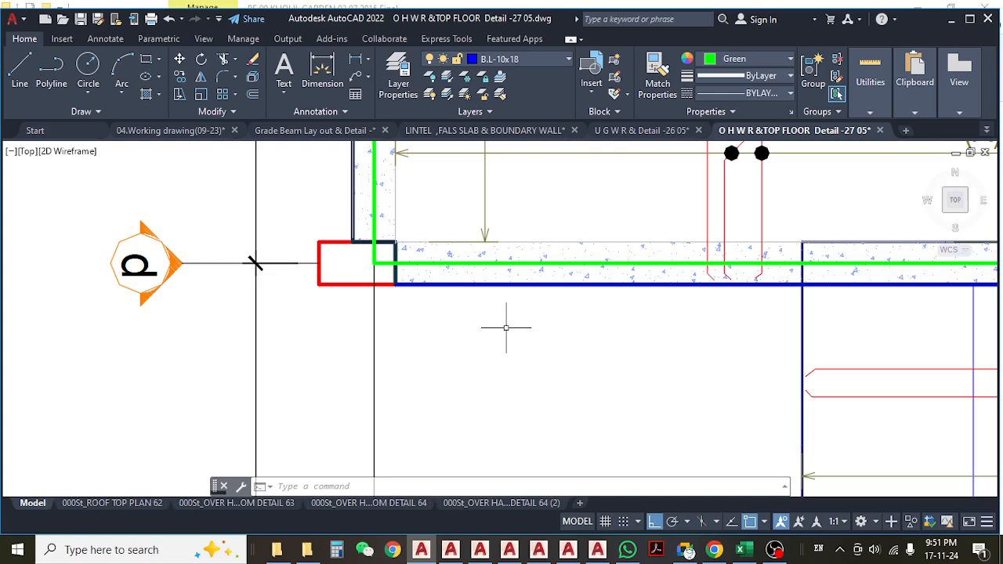
key("Escape")
key("Escape")
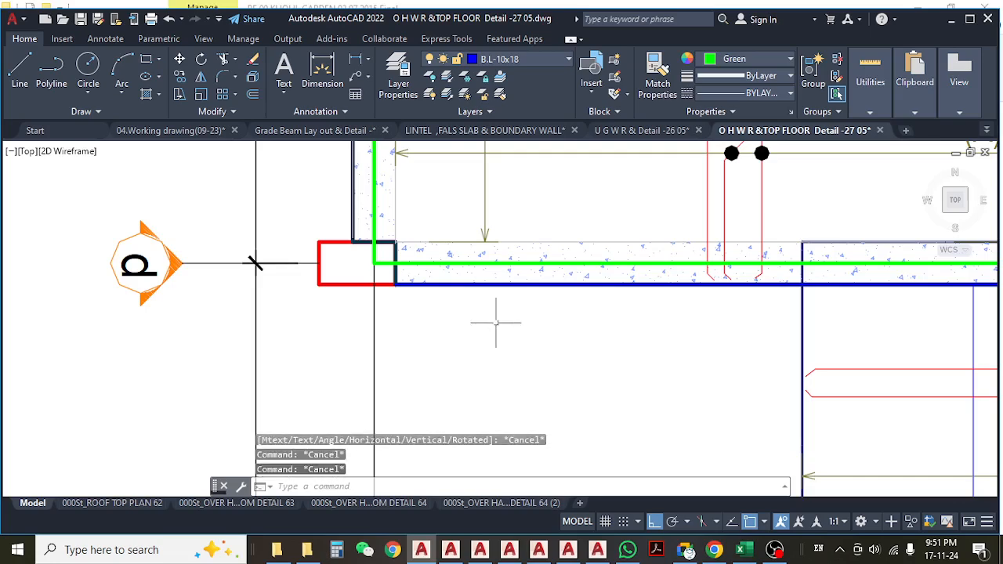
scroll(493, 325, "down", 5)
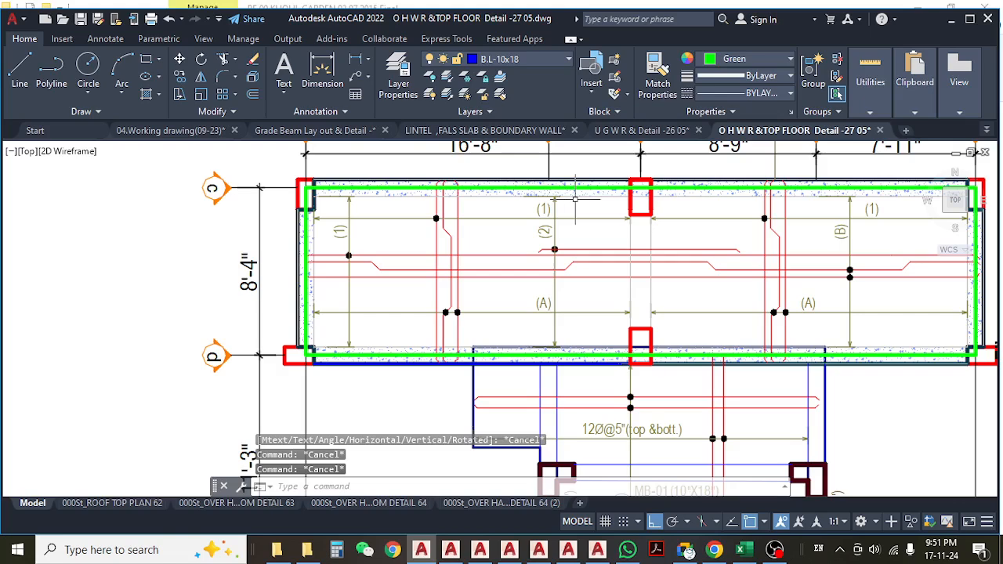
middle_click_drag(643, 353, 571, 329)
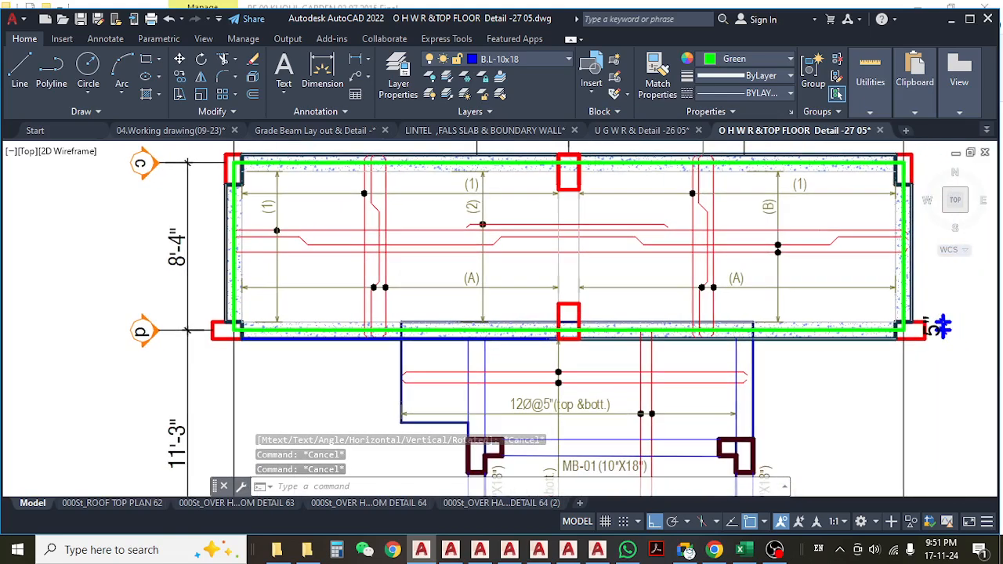
- Switch to the Excel estimate workbook and check the width entered for the O.H.W.R Retaining Wall
middle_click_drag(742, 355, 670, 338)
middle_click_drag(811, 344, 793, 346)
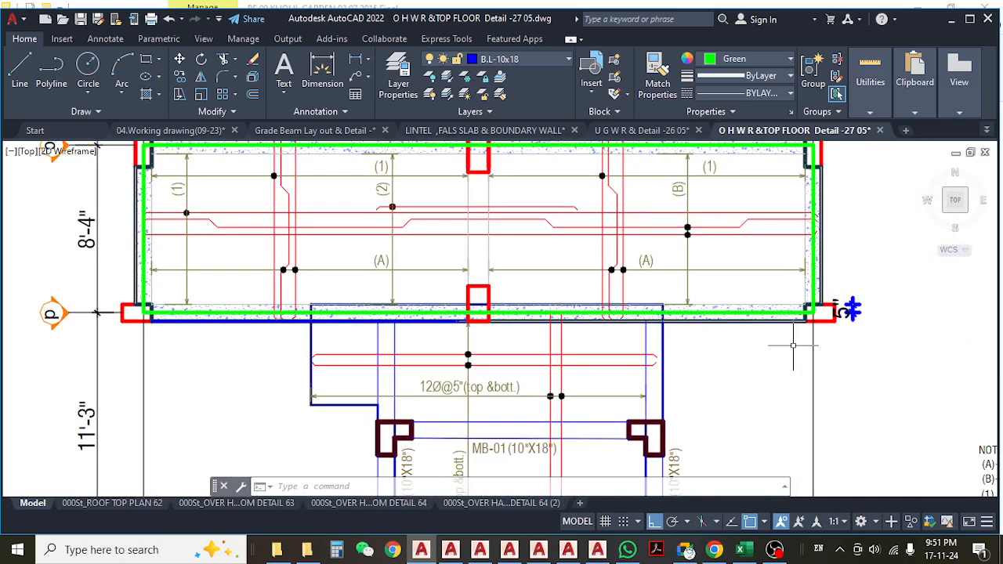
left_click(740, 550)
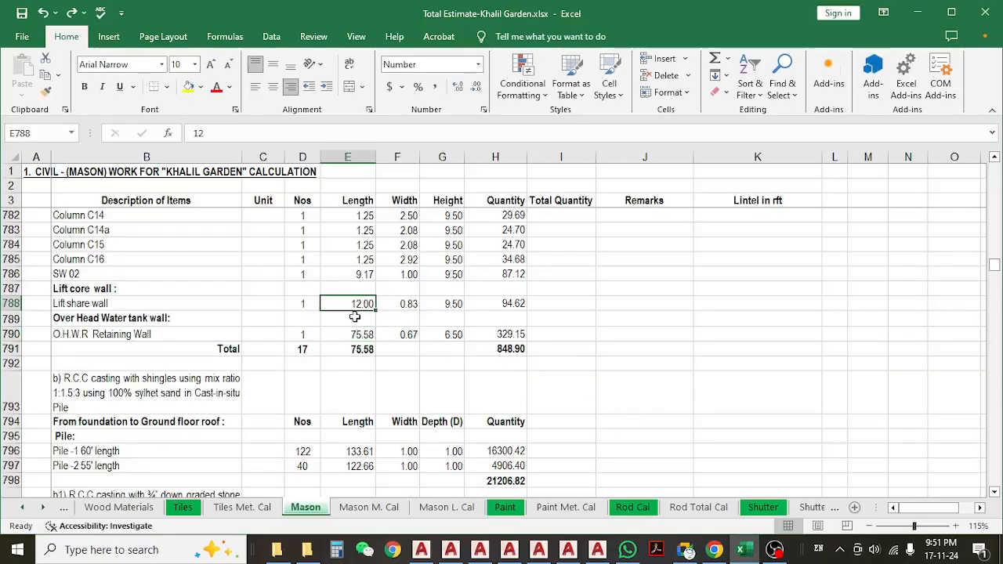
left_click(408, 335)
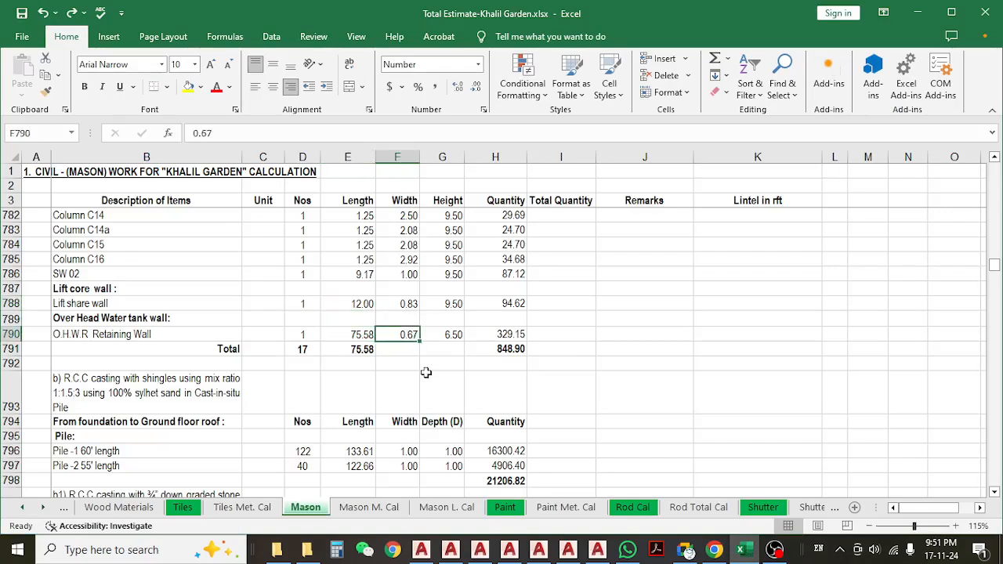
left_click(394, 306)
left_click(398, 334)
- Return to the AutoCAD drawing and check the overhead water tank wall's thickness in Section X-X above the plan
left_click(918, 12)
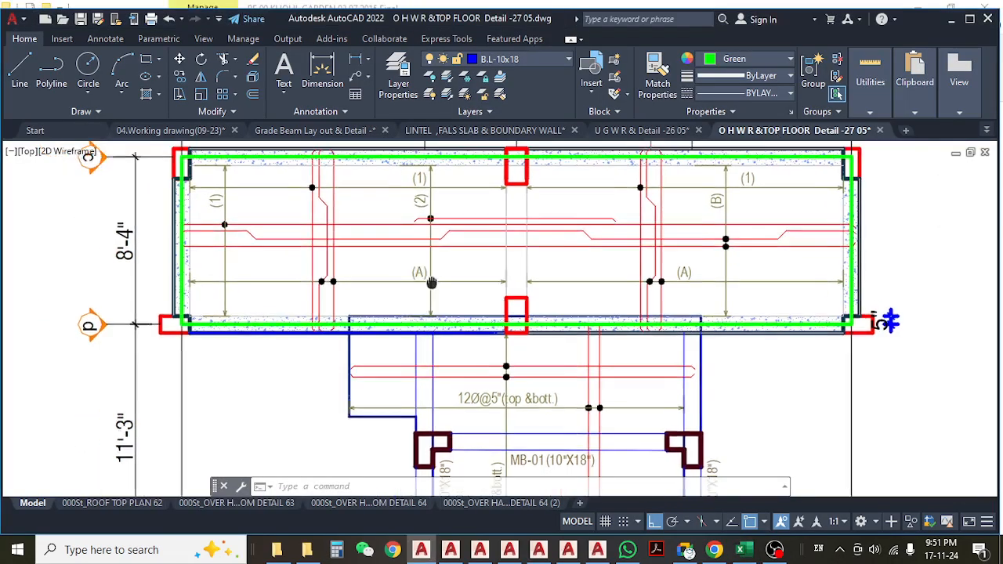
middle_click_drag(365, 198, 380, 332)
scroll(384, 329, "down", 6)
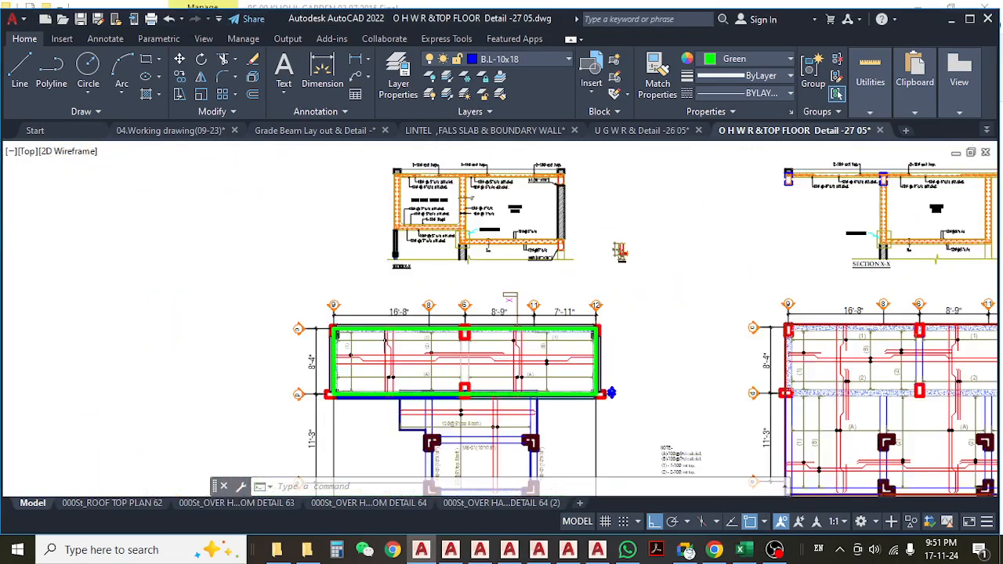
scroll(413, 222, "up", 5)
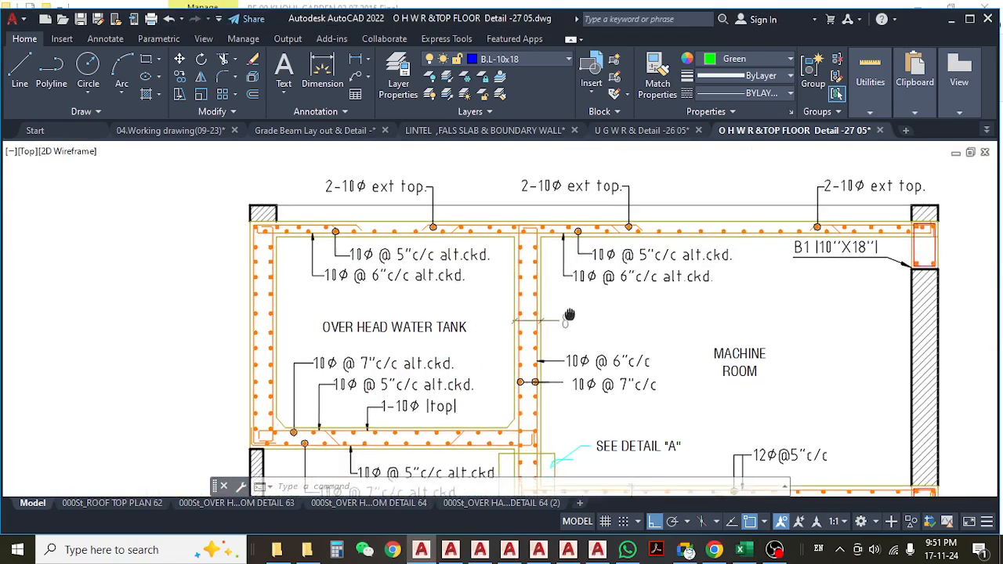
middle_click_drag(535, 371, 524, 282)
scroll(523, 284, "down", 2)
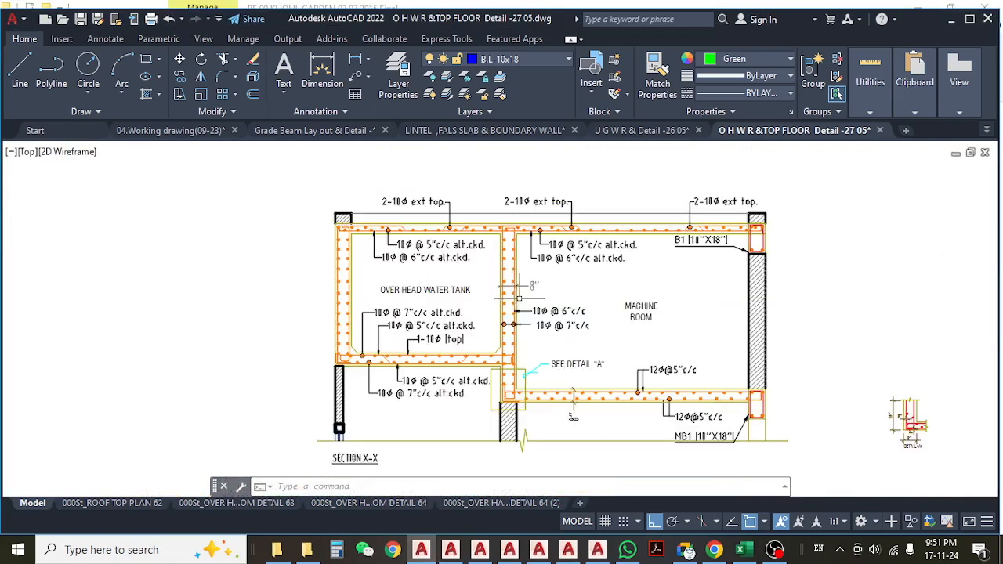
middle_click_drag(472, 411, 464, 221)
middle_click_drag(311, 415, 379, 296)
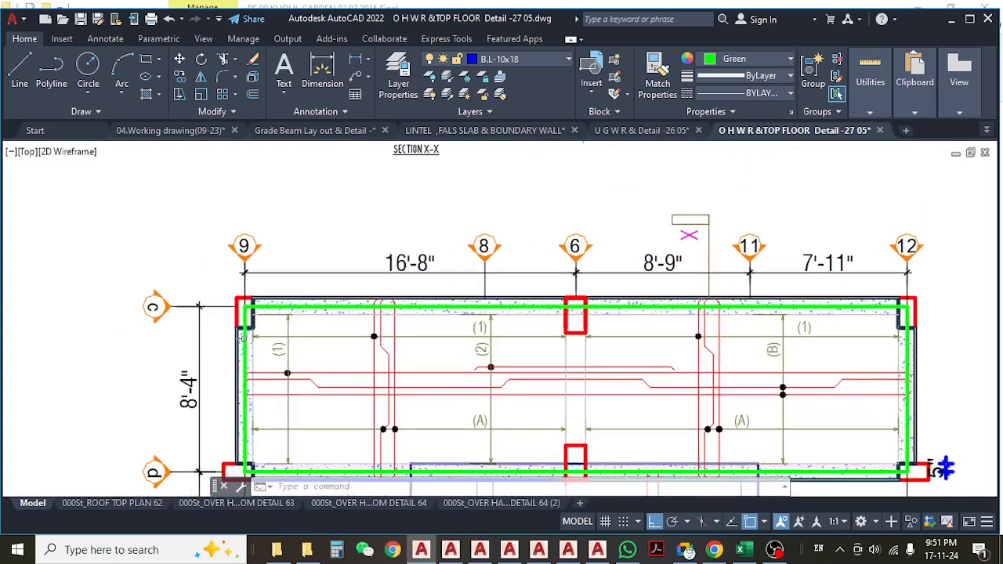
- Measure the tank wall's thickness on grid line c between grids 9 and 8 with a temporary linear dimension
scroll(228, 334, "up", 4)
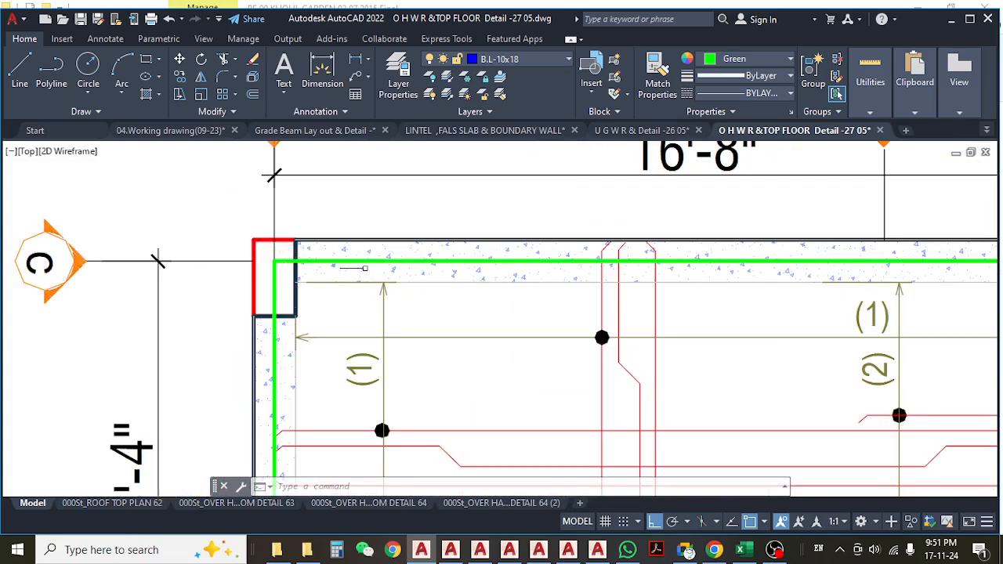
middle_click_drag(516, 281, 458, 280)
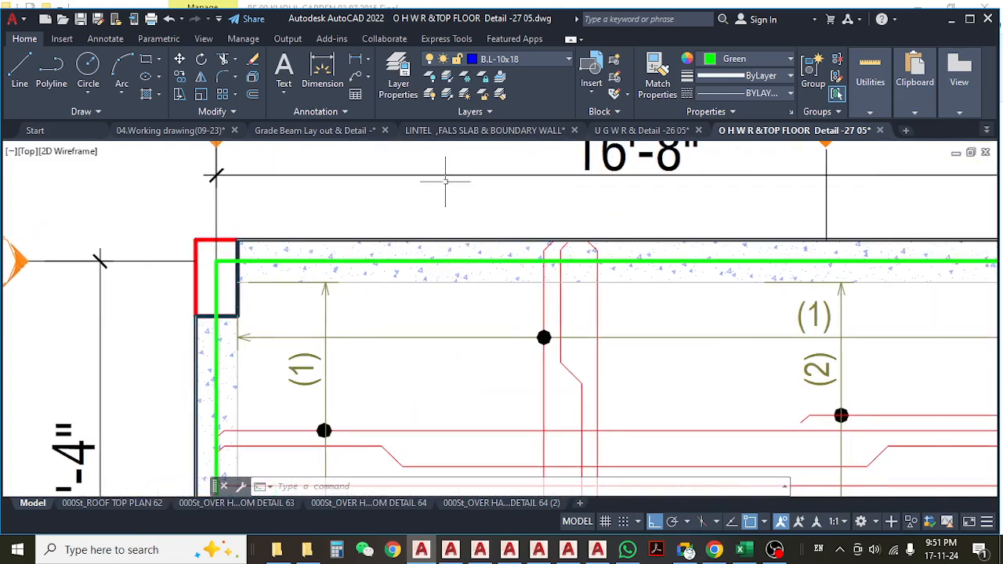
left_click(357, 66)
left_click(450, 250)
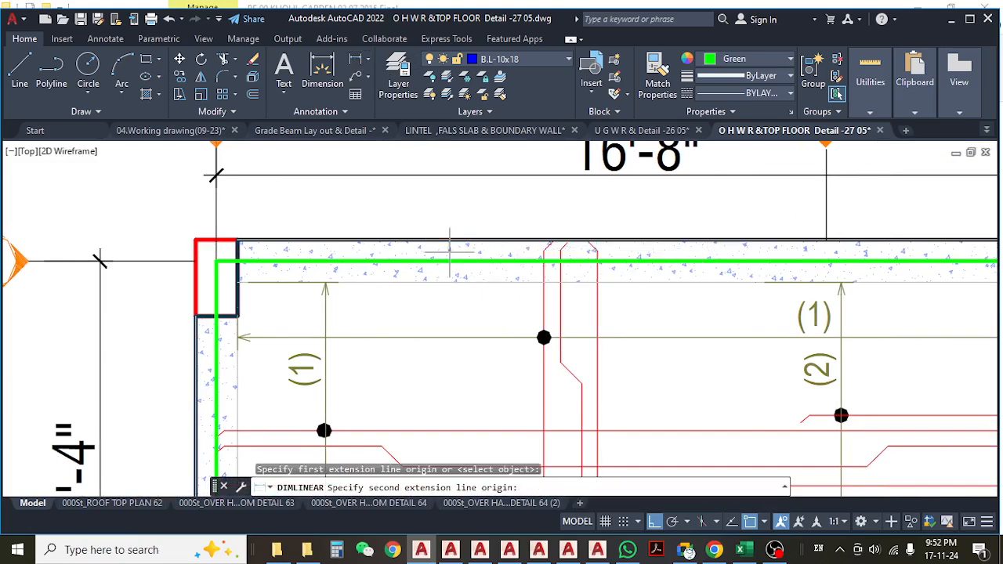
left_click(448, 238)
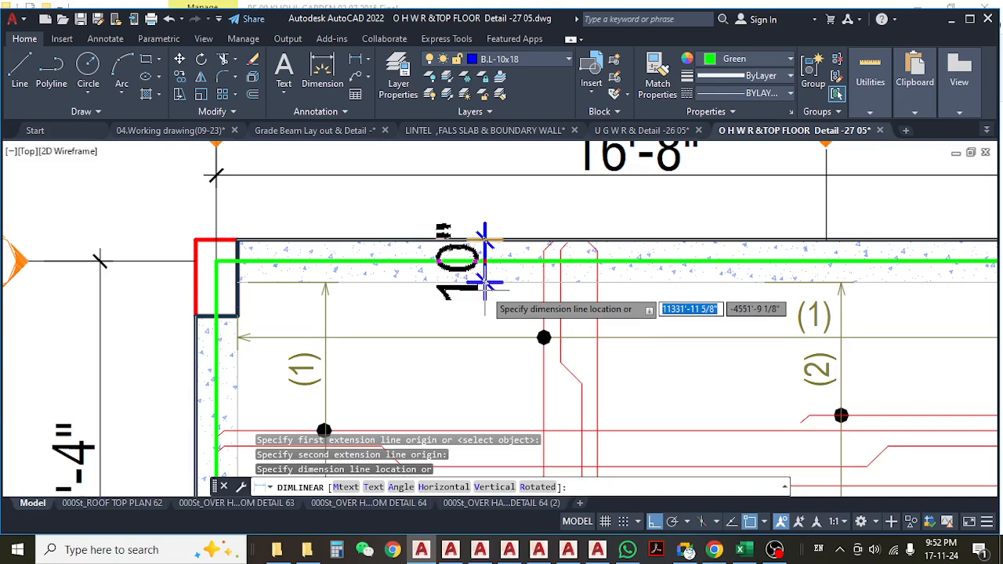
key("Escape")
- Measure the tank wall's thickness on grid line c between grids 6 and 11 with a temporary linear dimension
scroll(484, 283, "down", 6)
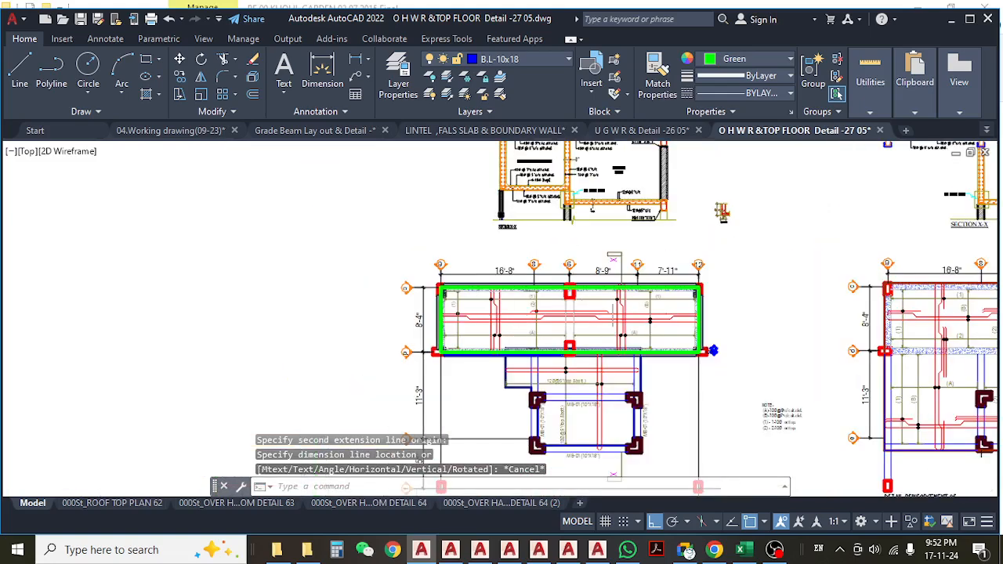
scroll(626, 289, "up", 3)
scroll(540, 277, "up", 5)
key("Return")
left_click(477, 323)
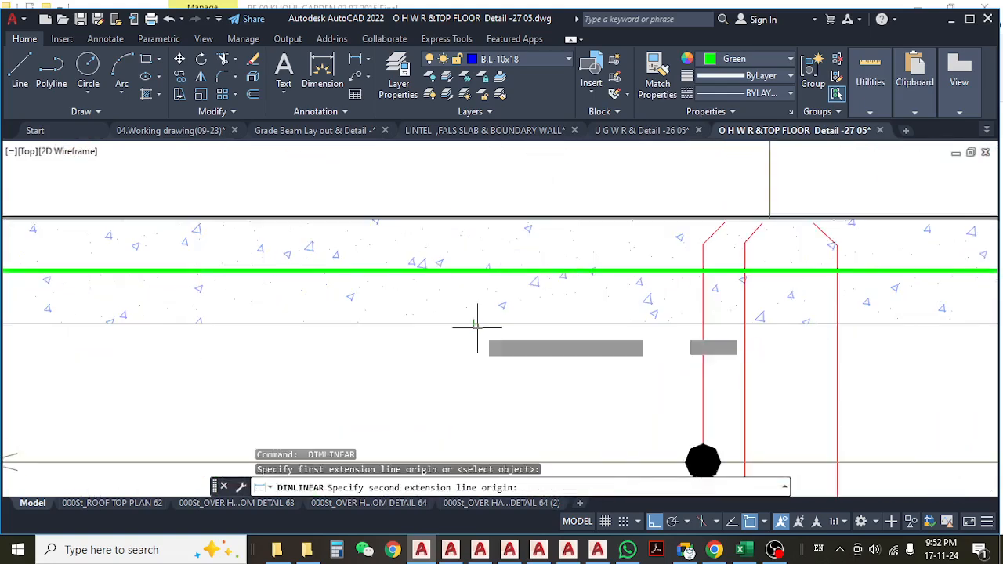
left_click(479, 232)
scroll(484, 267, "down", 5)
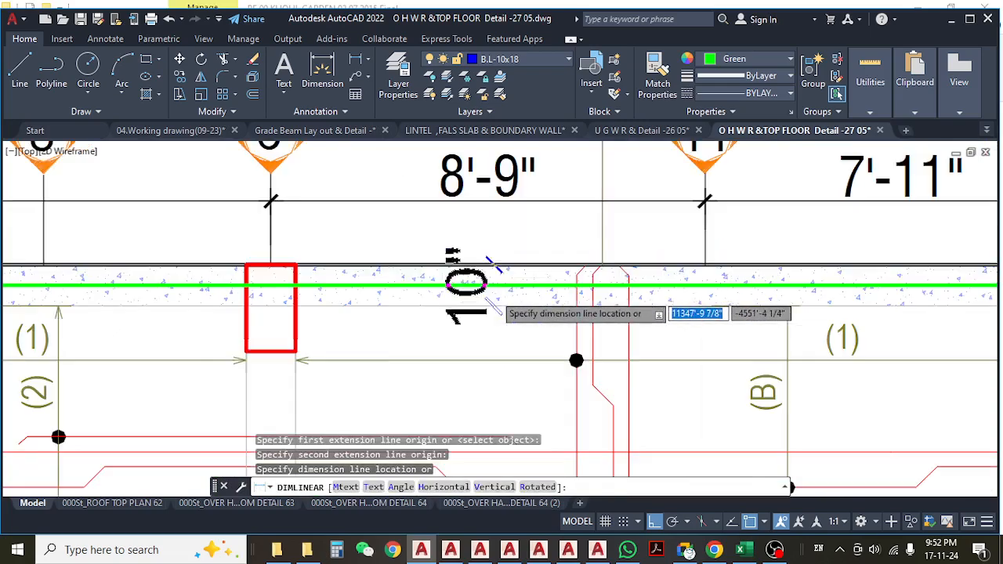
key("Escape")
- Measure the tank wall's thickness along grid 12 with a temporary linear dimension
scroll(497, 297, "down", 4)
scroll(593, 330, "up", 1)
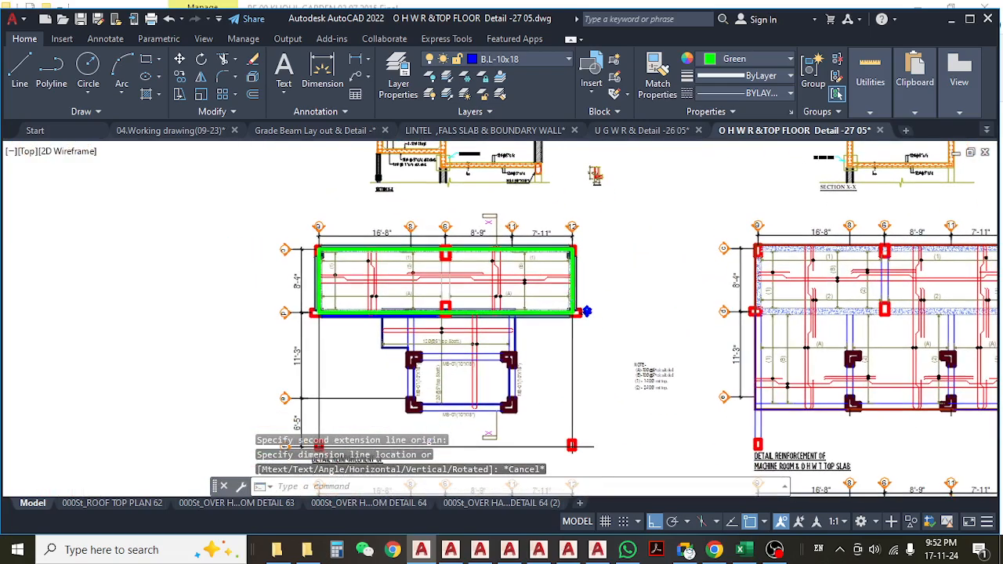
scroll(550, 276, "up", 6)
middle_click_drag(644, 272, 510, 356)
key("space")
left_click(570, 292)
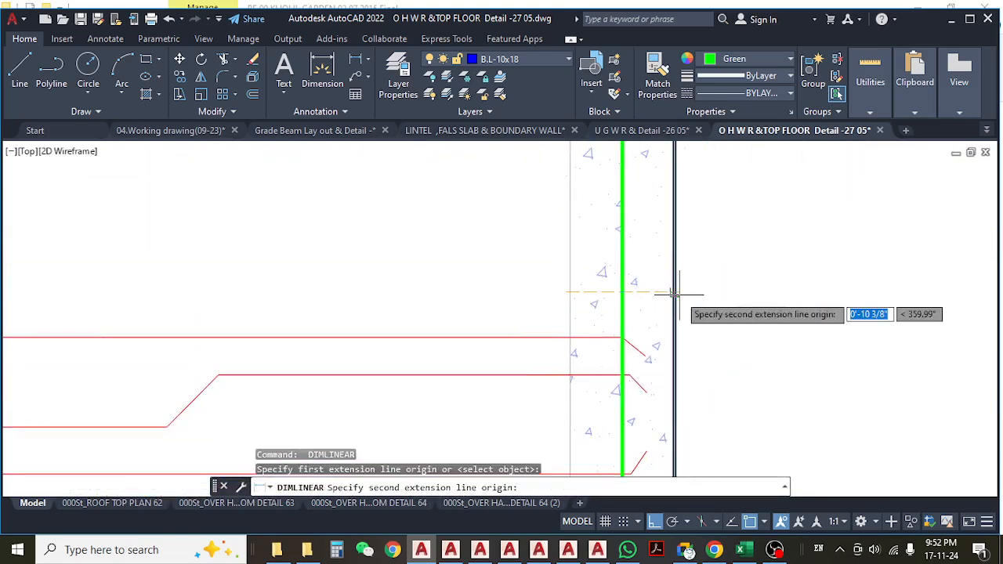
left_click(676, 288)
scroll(676, 313, "down", 5)
scroll(675, 314, "down", 4)
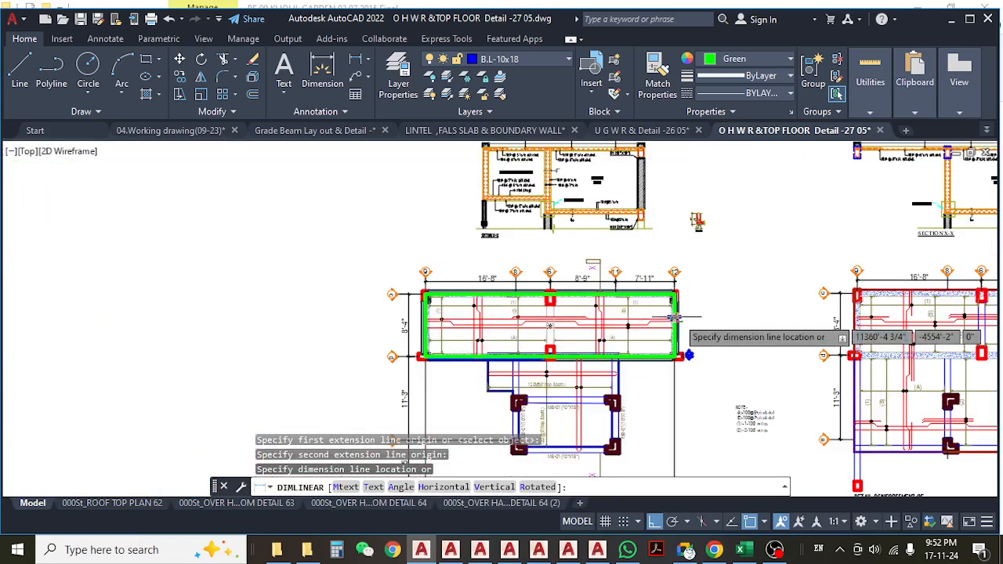
key("Escape")
- Inspect the thickness label on the wall between the overhead water tank and the machine room in Section X-X
middle_click_drag(581, 300, 564, 420)
scroll(554, 299, "up", 2)
scroll(529, 292, "up", 4)
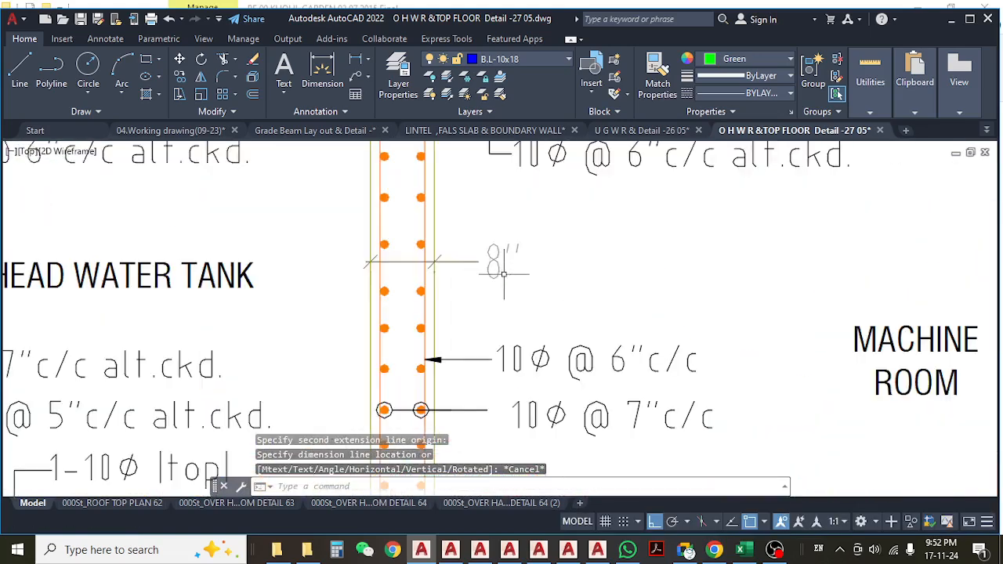
key("Escape")
left_click(534, 245)
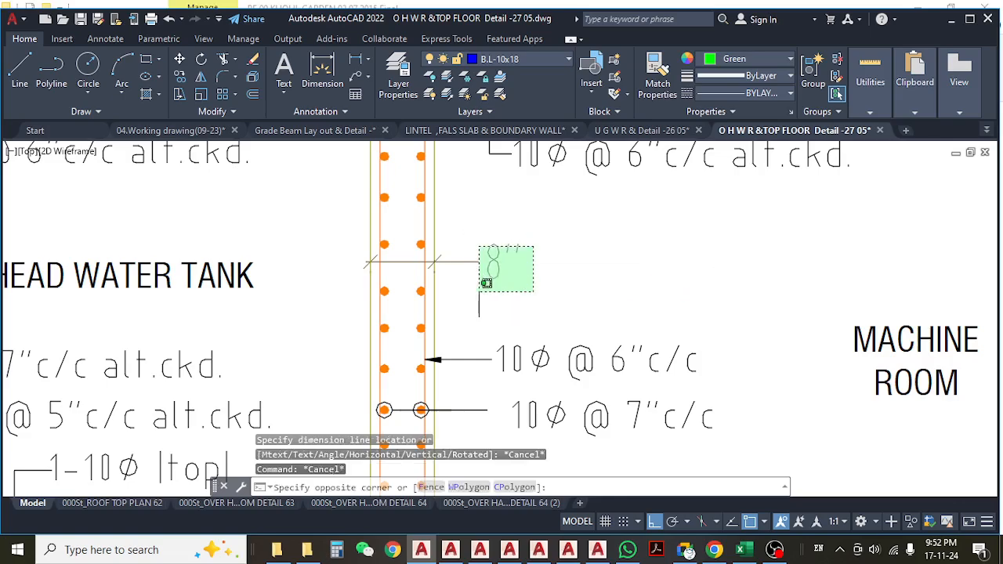
left_click(478, 294)
key("Escape")
scroll(552, 281, "down", 4)
scroll(552, 281, "down", 5)
middle_click_drag(552, 402, 546, 274)
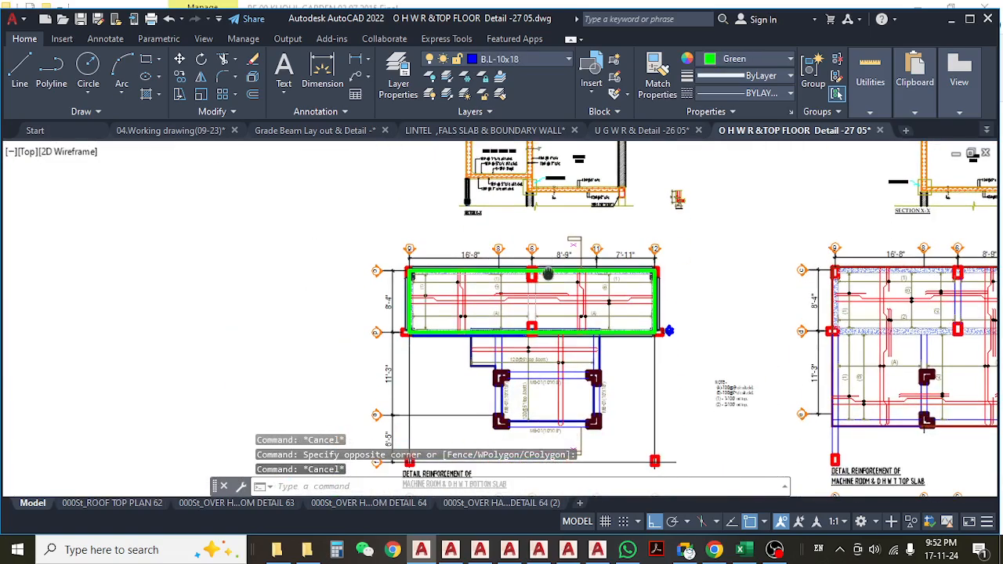
key("Escape")
- Switch to the Excel estimate workbook and review the O.H.W.R Retaining Wall row against the drawing
left_click(740, 549)
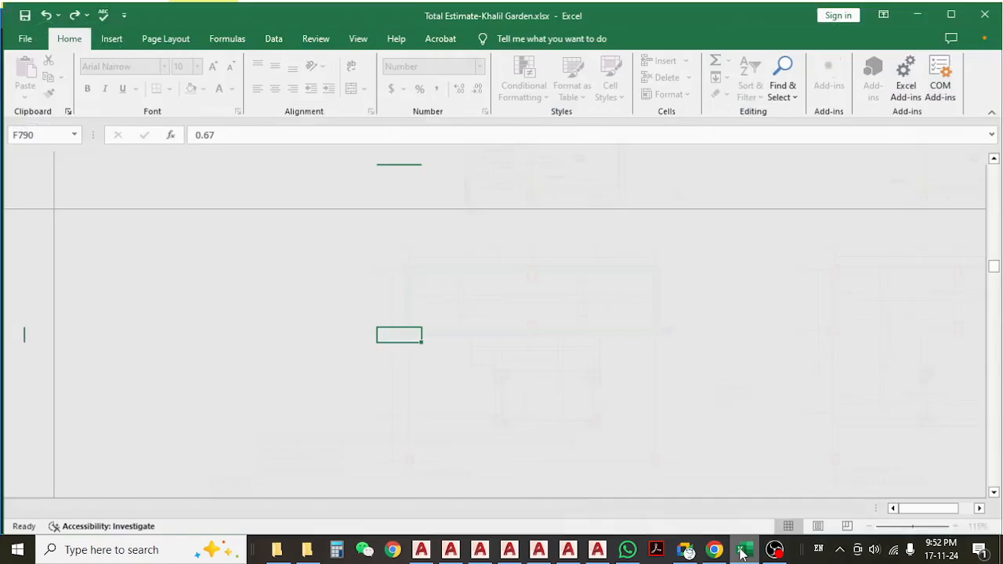
scroll(432, 325, "down", 2)
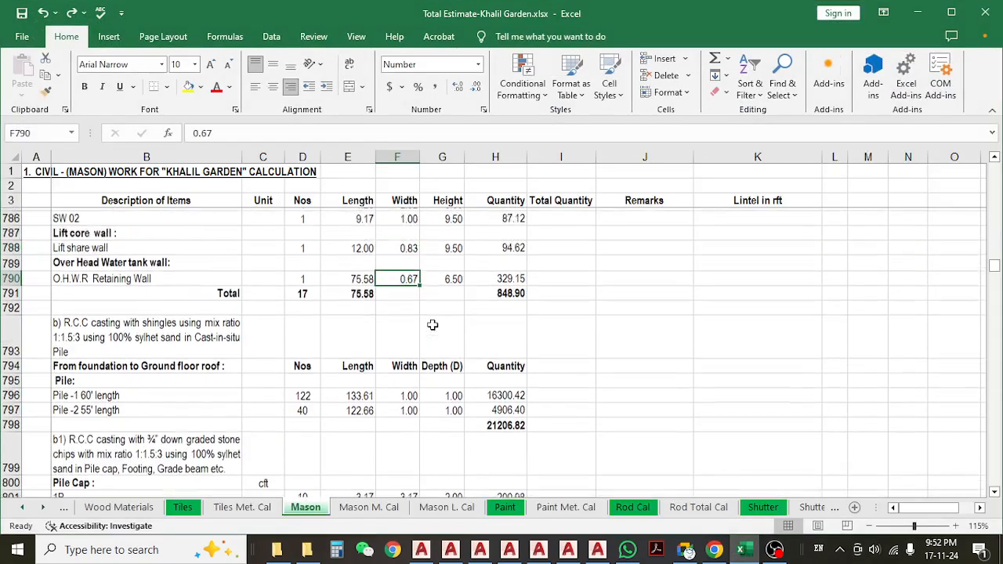
scroll(434, 324, "up", 2)
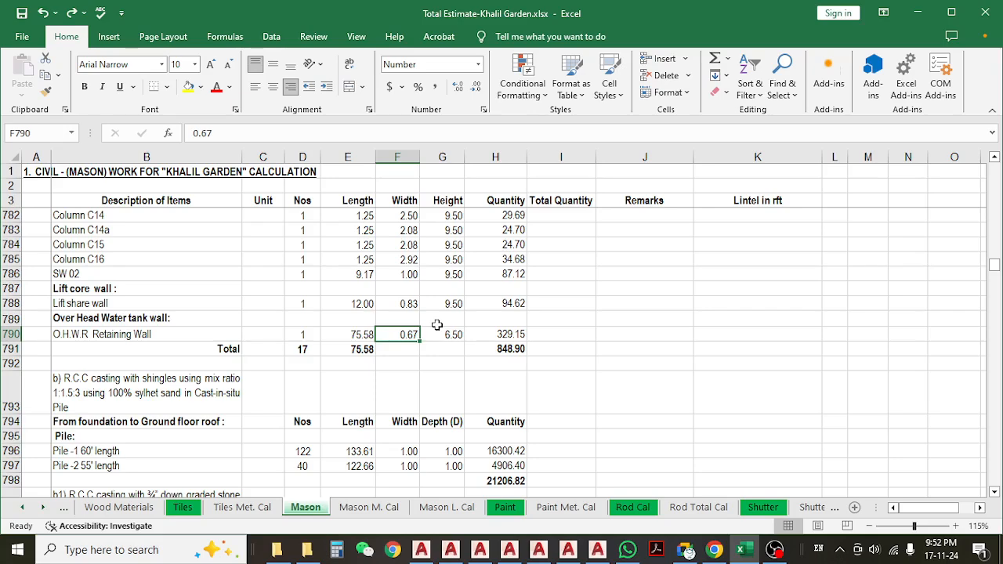
scroll(434, 298, "down", 2)
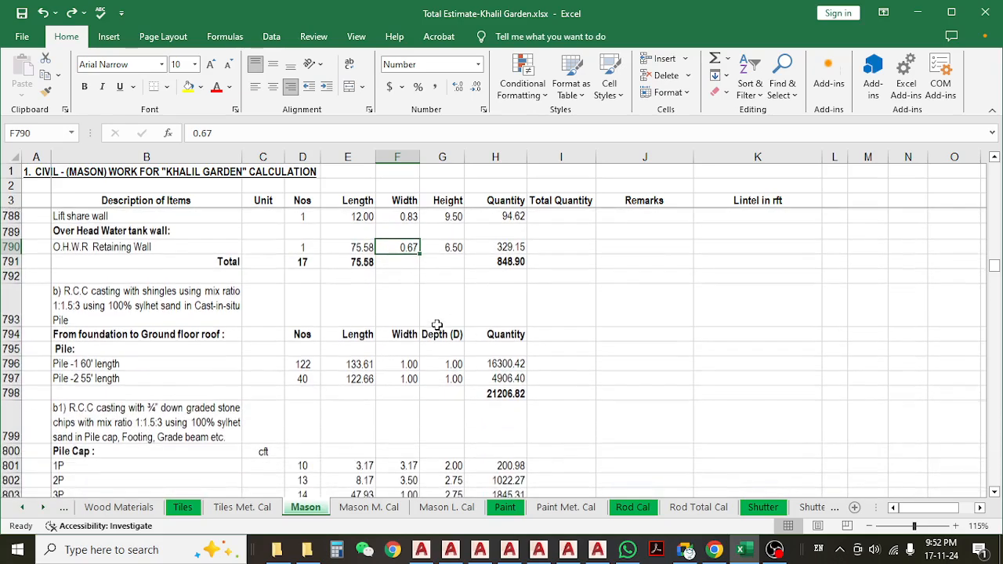
- Review the cast-in-situ pile casting item's description and the number and length entered for Pile -1
left_click(238, 306)
scroll(232, 332, "down", 1)
scroll(232, 331, "up", 1)
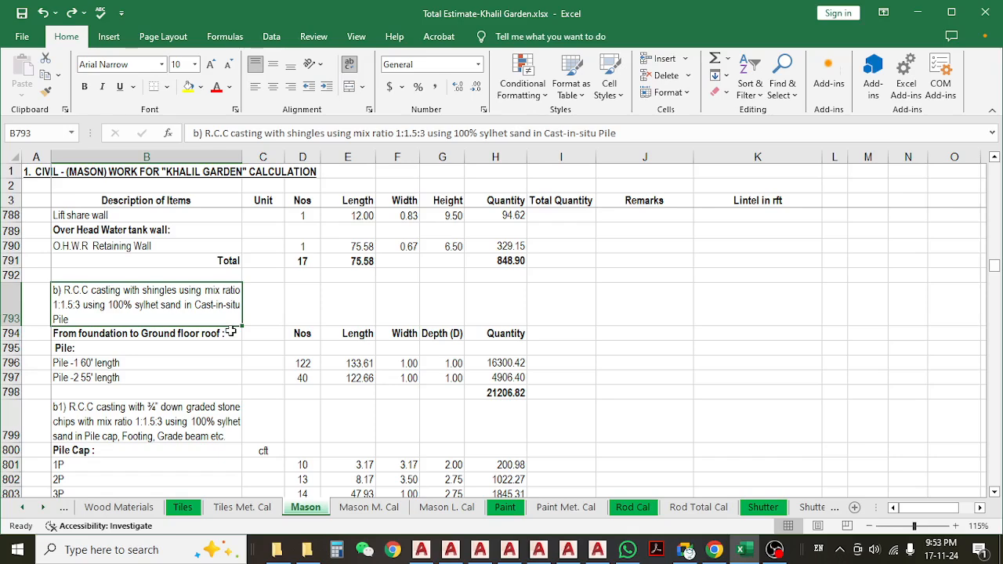
left_click(344, 363)
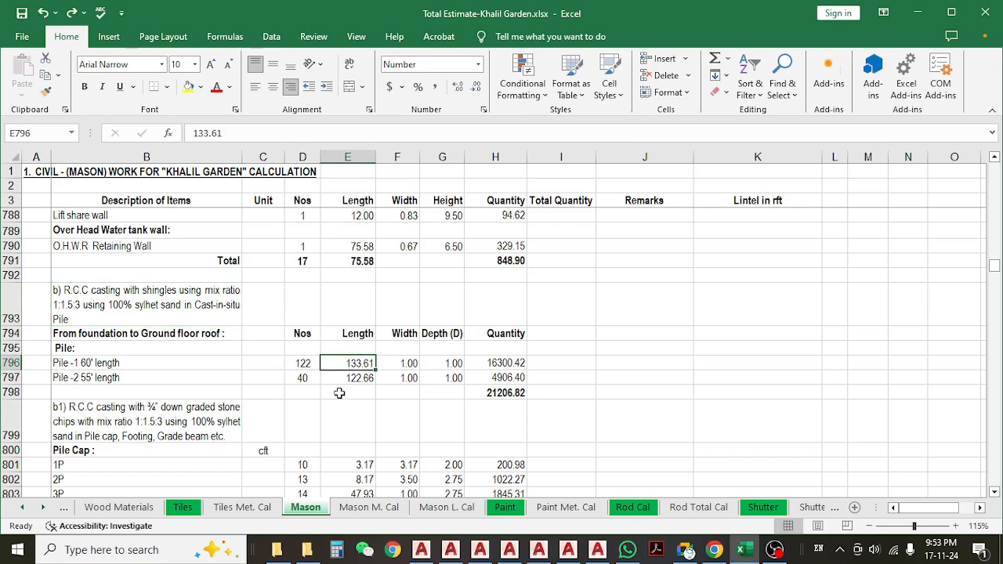
left_click(299, 363)
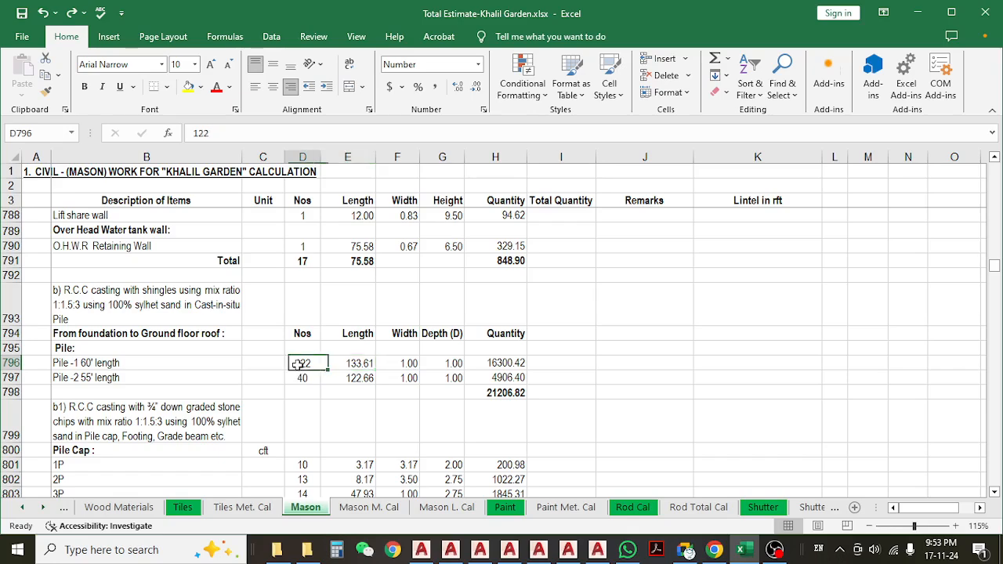
left_click(347, 365)
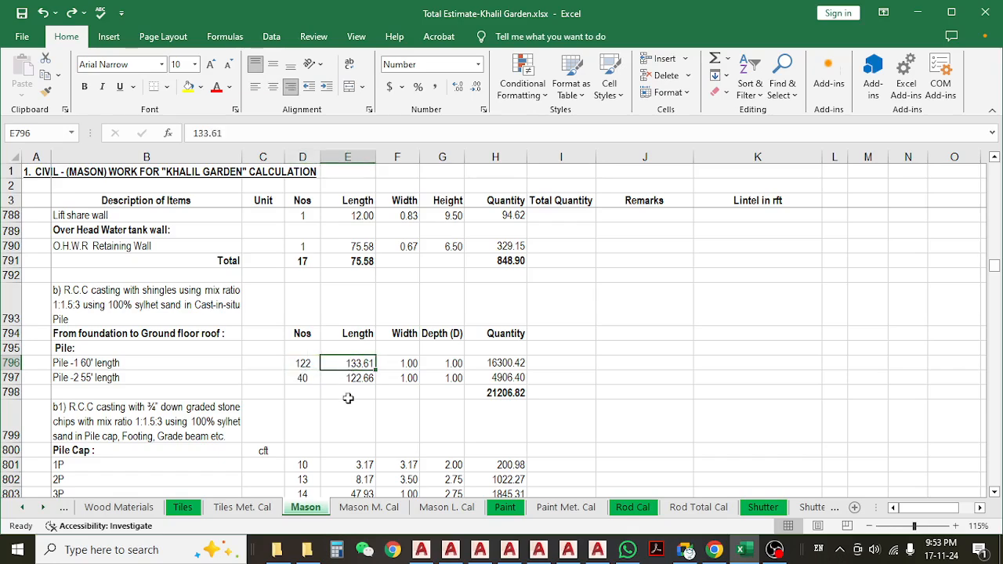
- Check the foundation-to-ground-floor-roof heading under the pile casting item and highlight the Pile -1 and Pile -2 rows
left_click(156, 338)
left_click(144, 305)
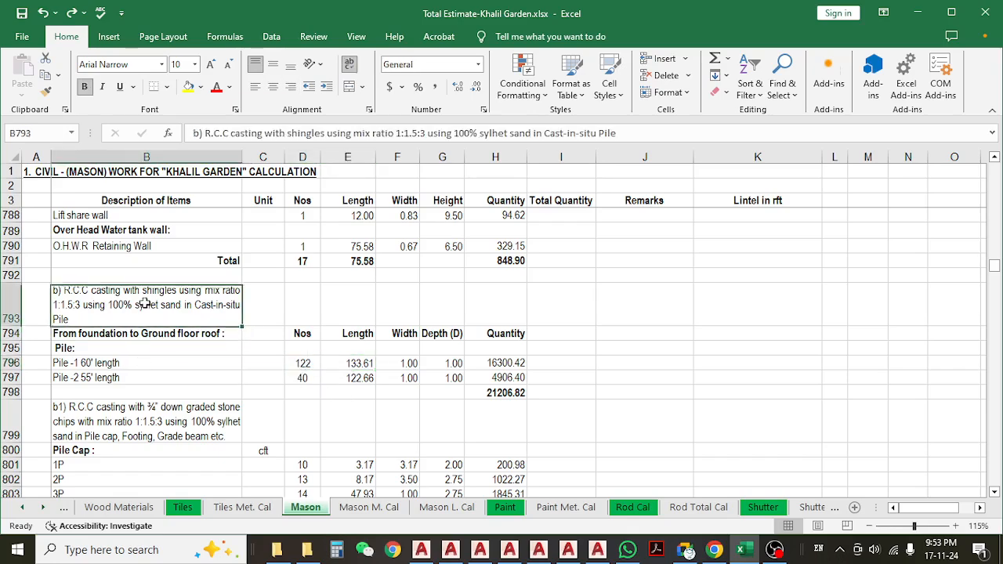
left_click(140, 332)
left_click(130, 361)
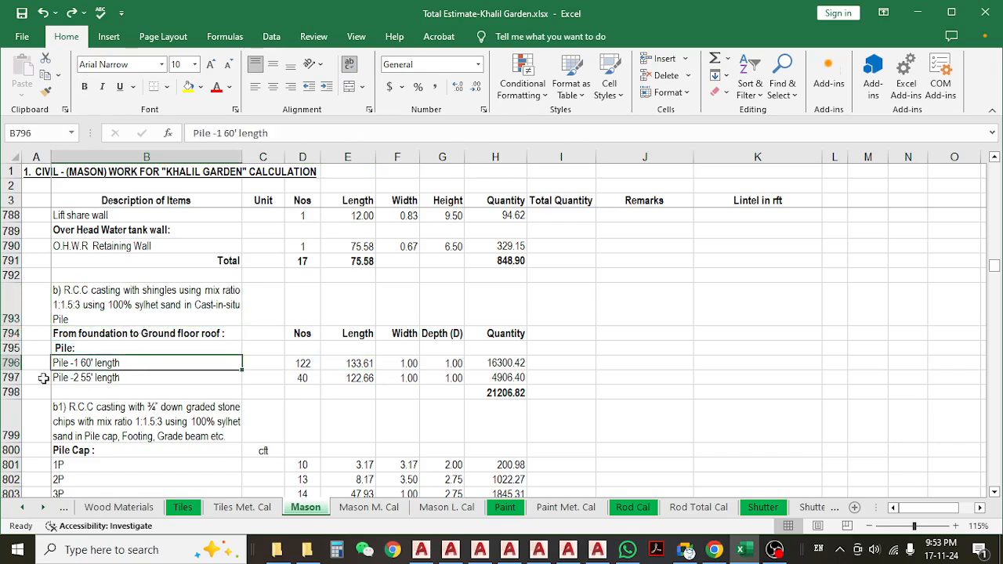
left_click_drag(10, 363, 13, 377)
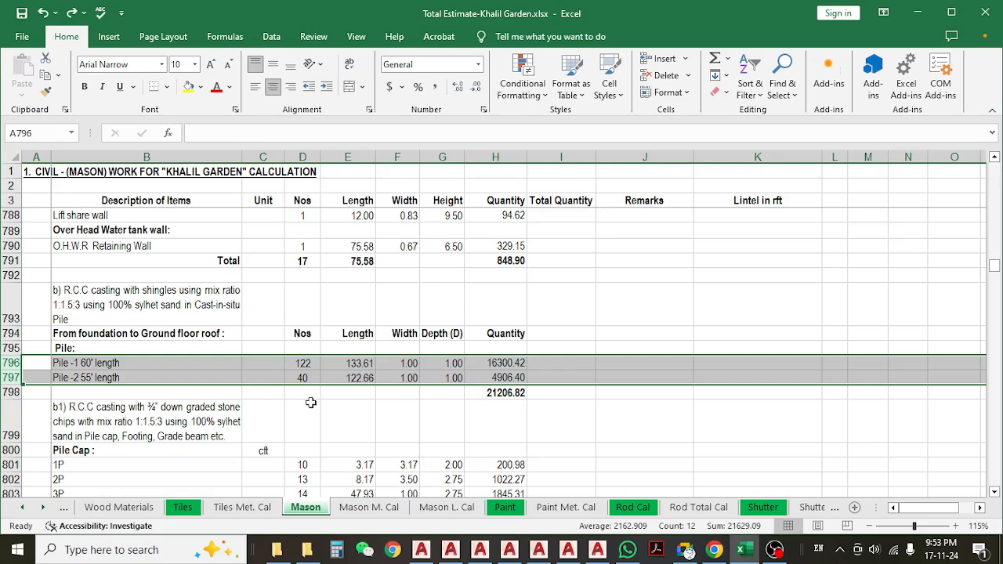
- Compare the lengths and numbers entered for the 60' Pile -1 and the 55' Pile -2
left_click(334, 403)
left_click(335, 366)
left_click(342, 387)
left_click(343, 380)
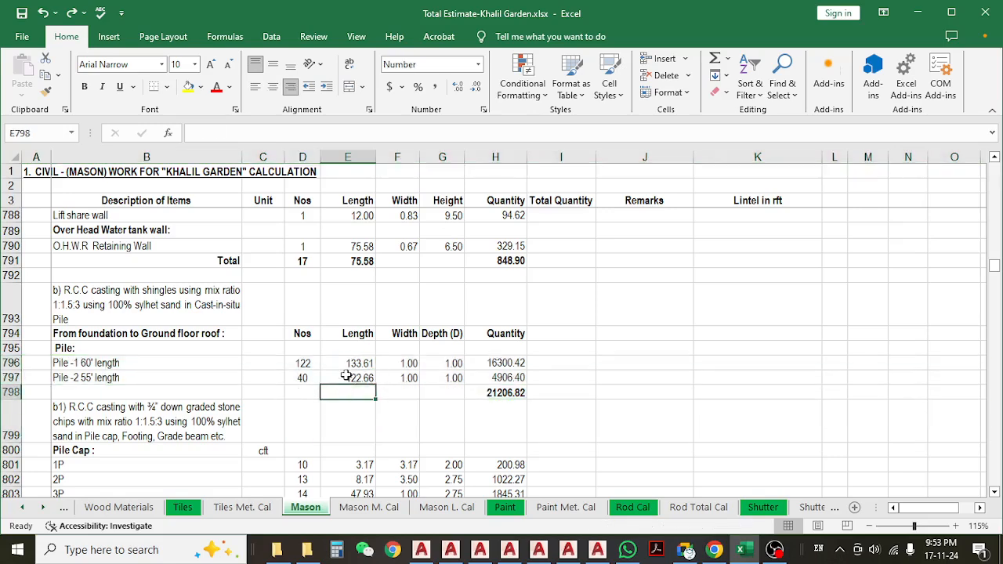
left_click(349, 367)
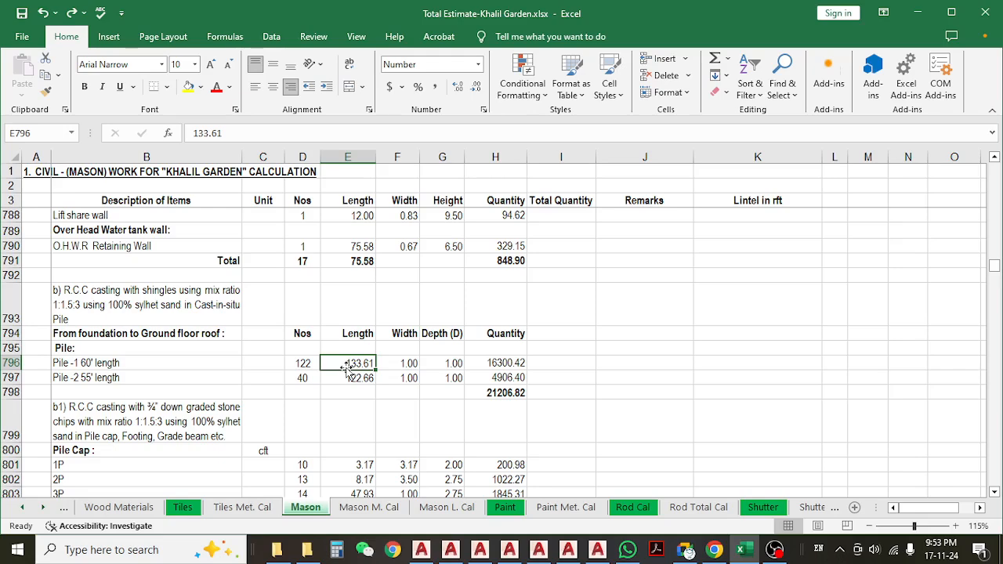
left_click_drag(302, 364, 298, 377)
left_click(365, 367)
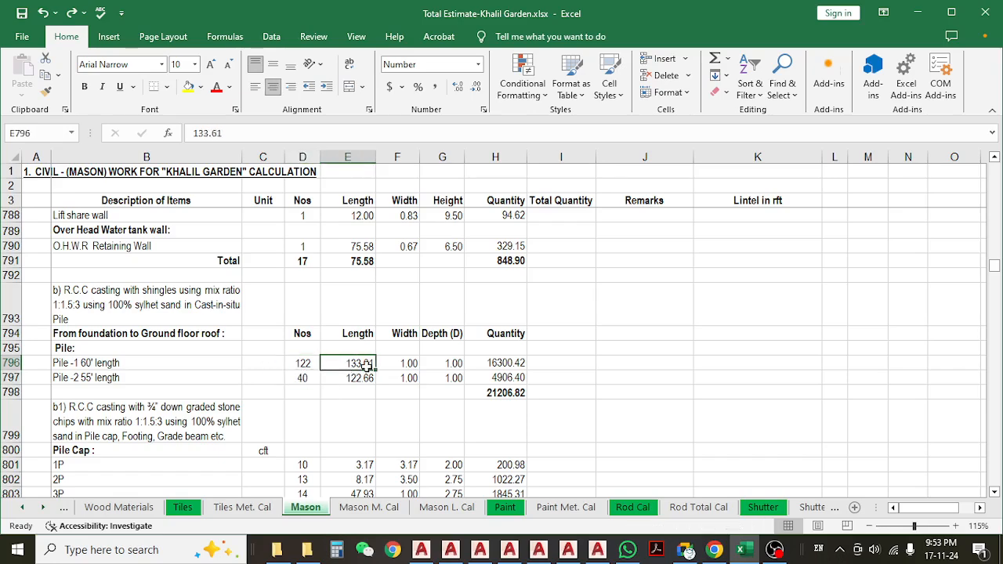
- Review the number, length, width and depth entries in the Pile -1 and Pile -2 rows
left_click(353, 378)
left_click_drag(306, 364, 303, 378)
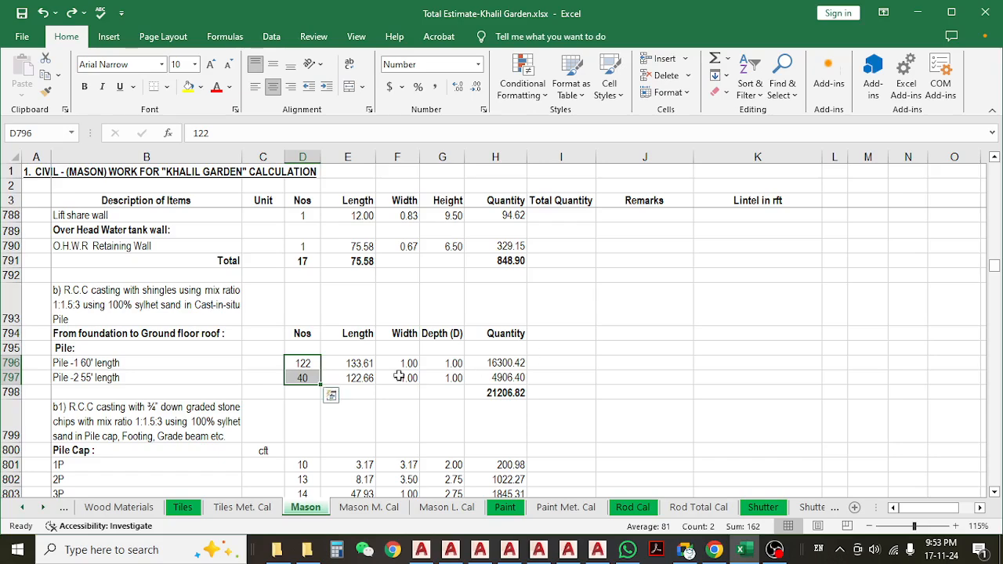
left_click(303, 376)
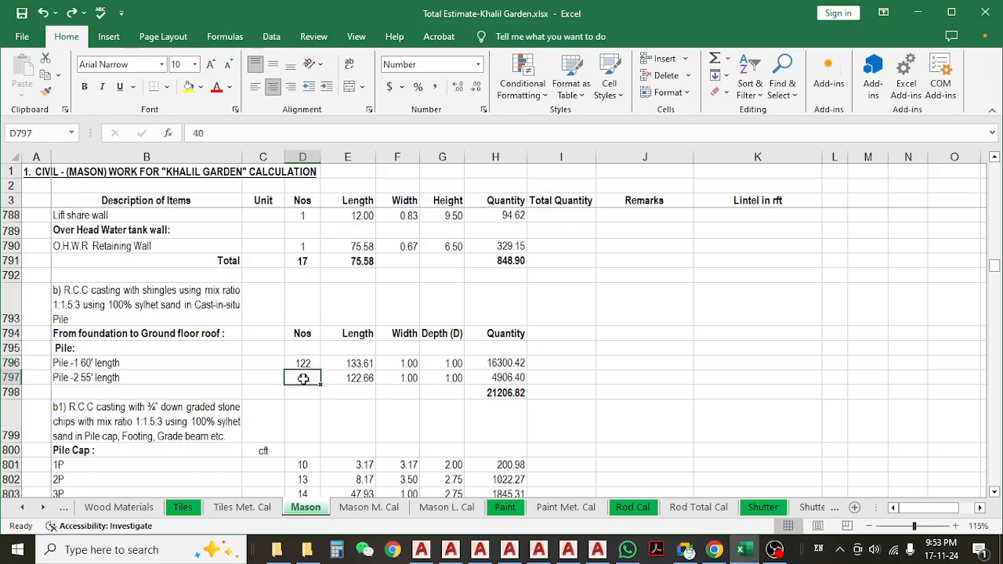
left_click(381, 353)
left_click(354, 376)
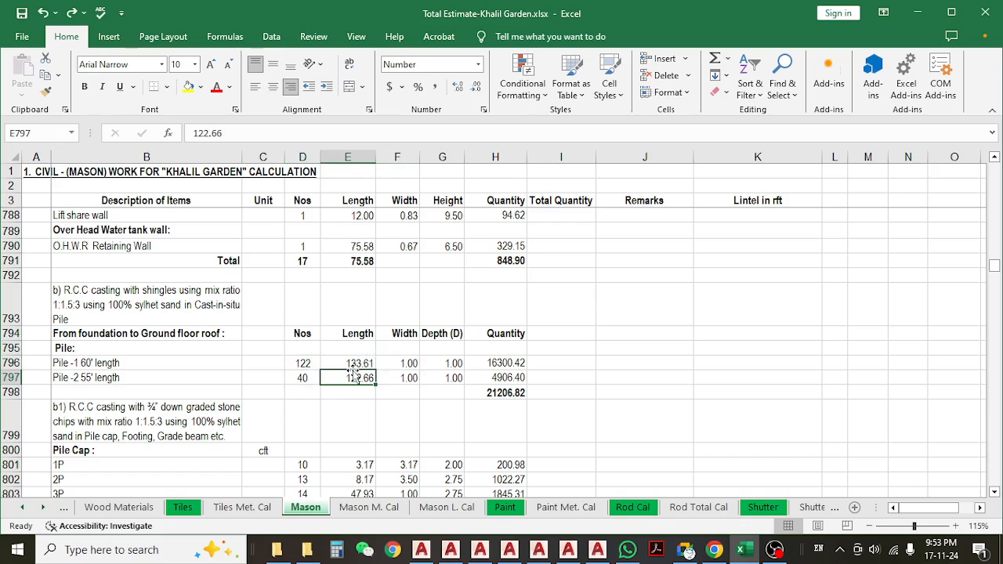
left_click(403, 362)
left_click(452, 362)
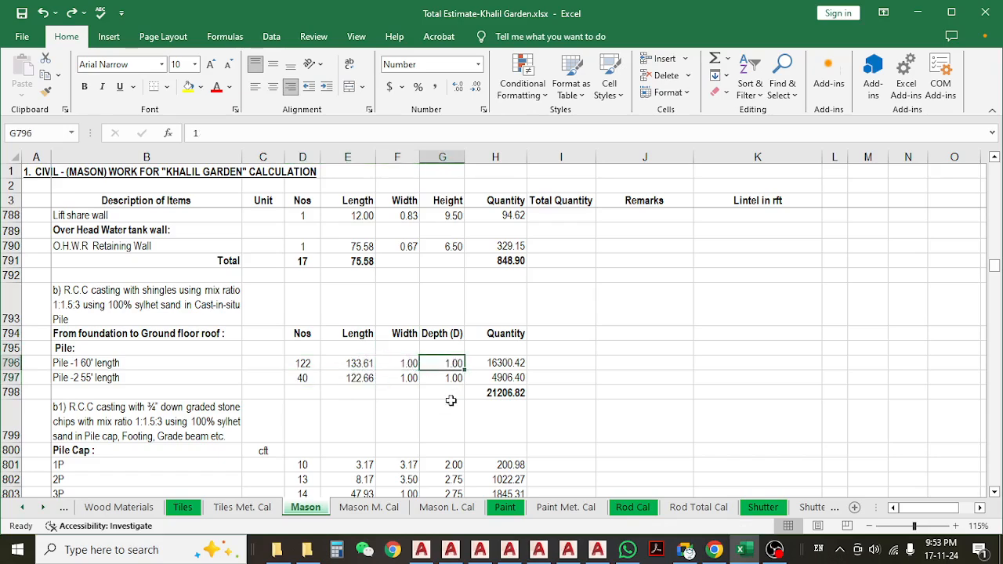
- Recheck Pile -1's length, width and depth cells, and start then abandon a formula in its width cell
left_click(361, 364)
left_click(443, 364)
left_click(398, 363)
left_click(354, 363)
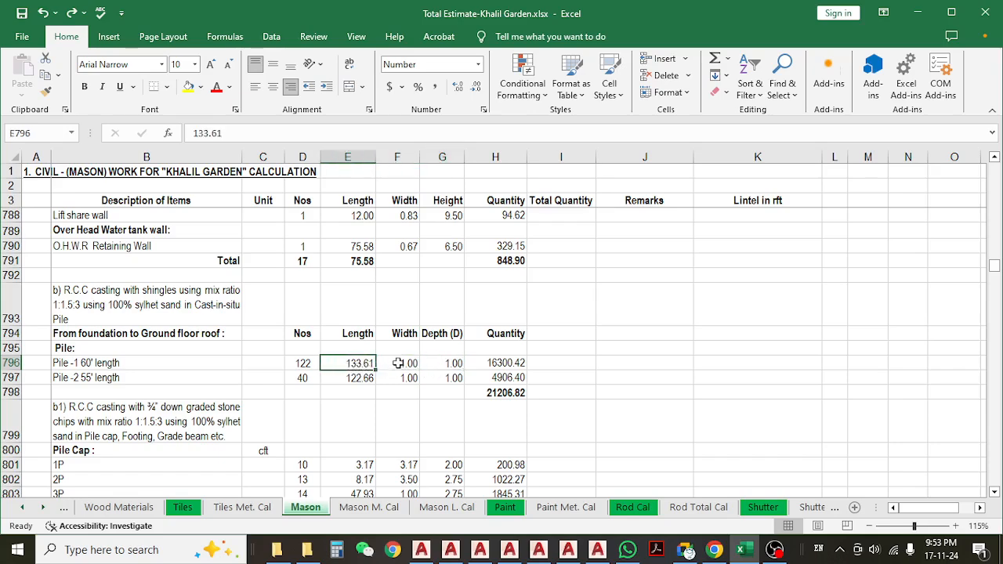
left_click(398, 362)
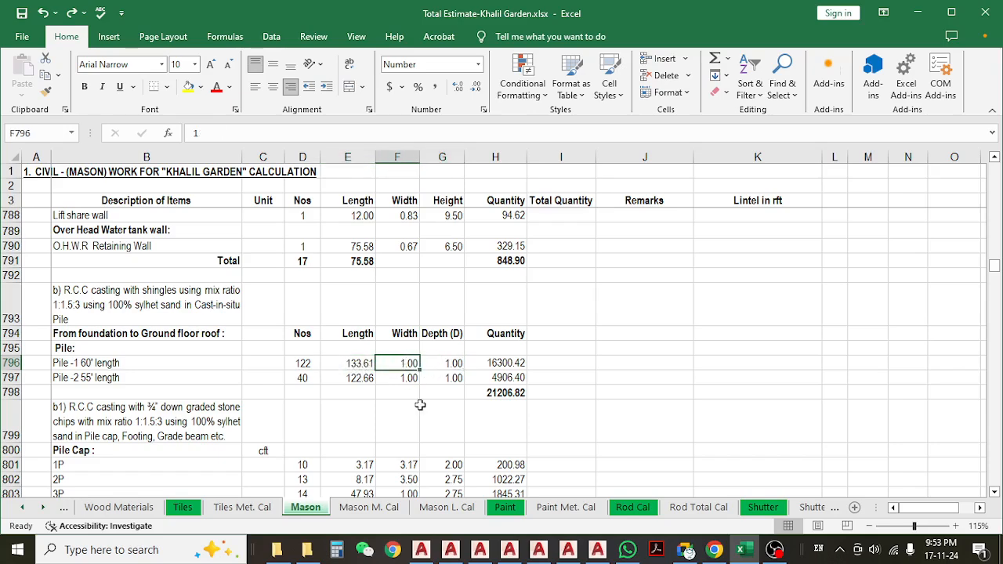
type("=")
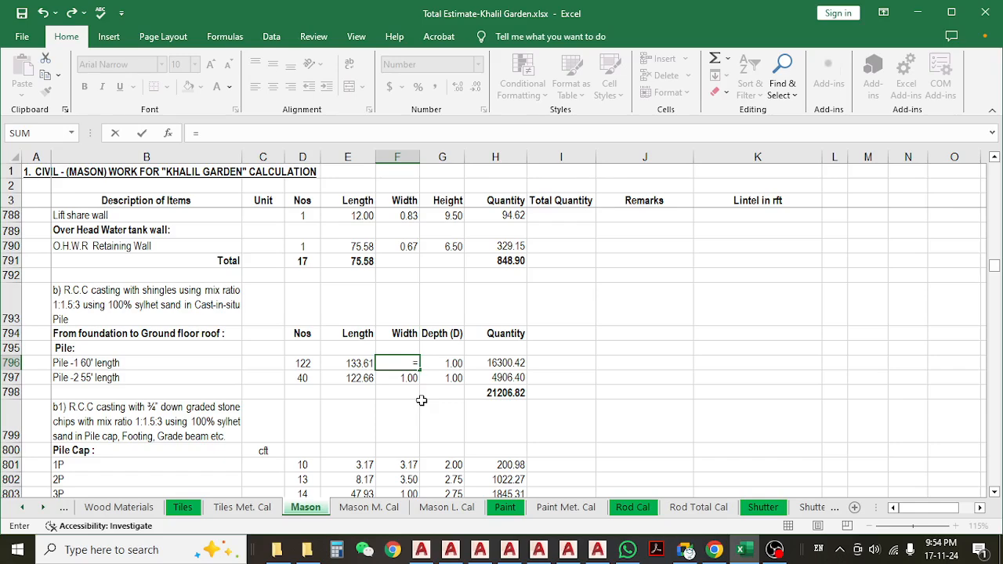
key("Escape")
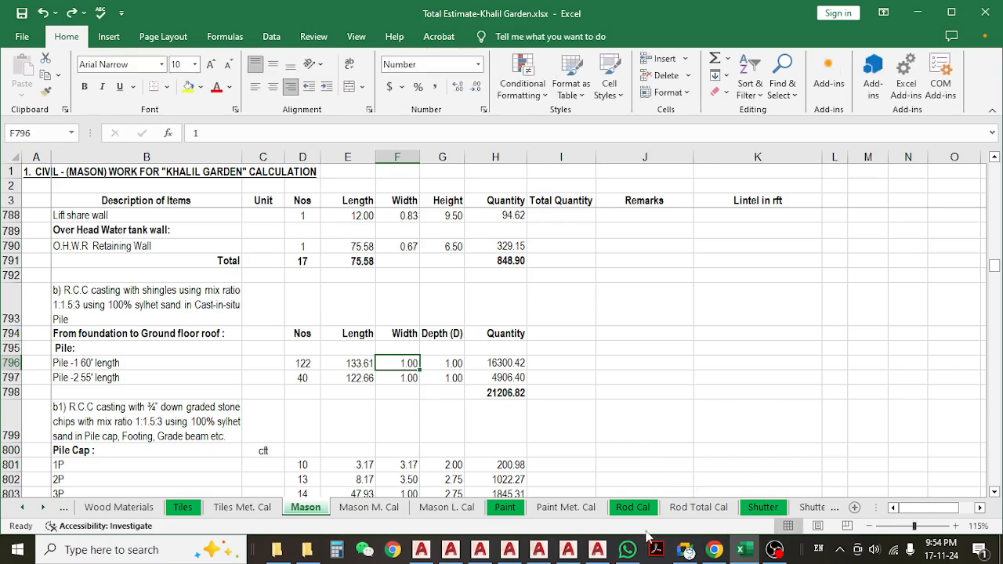
- Switch to AutoCAD and bring up the Pile Detail (Mustaq) drawing
left_click(421, 549)
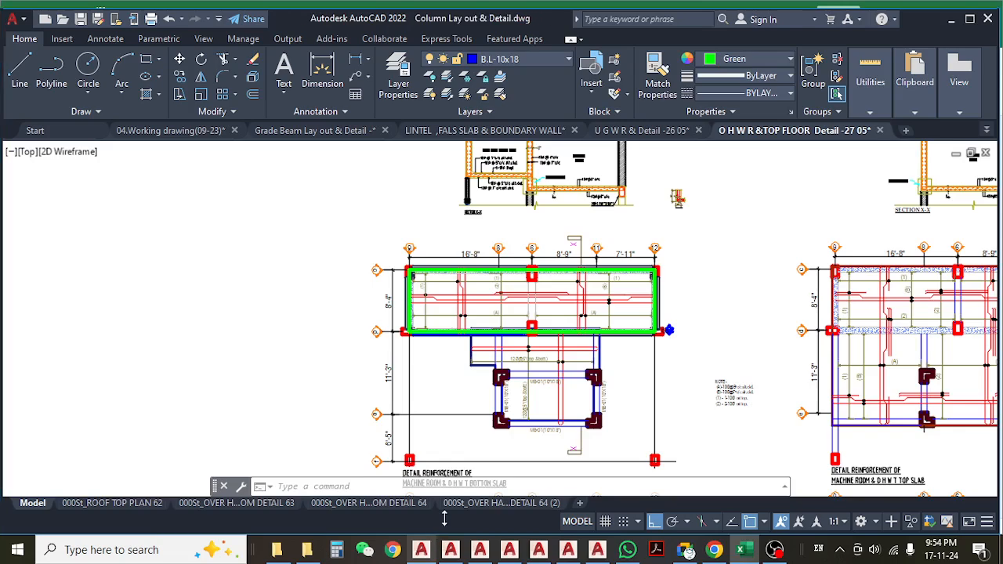
scroll(370, 270, "down", 5)
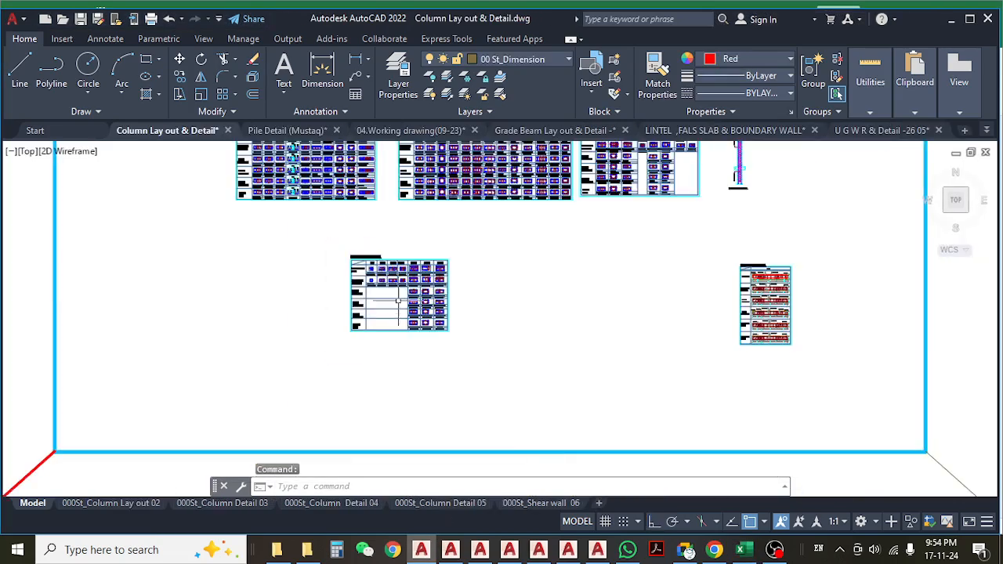
left_click(686, 550)
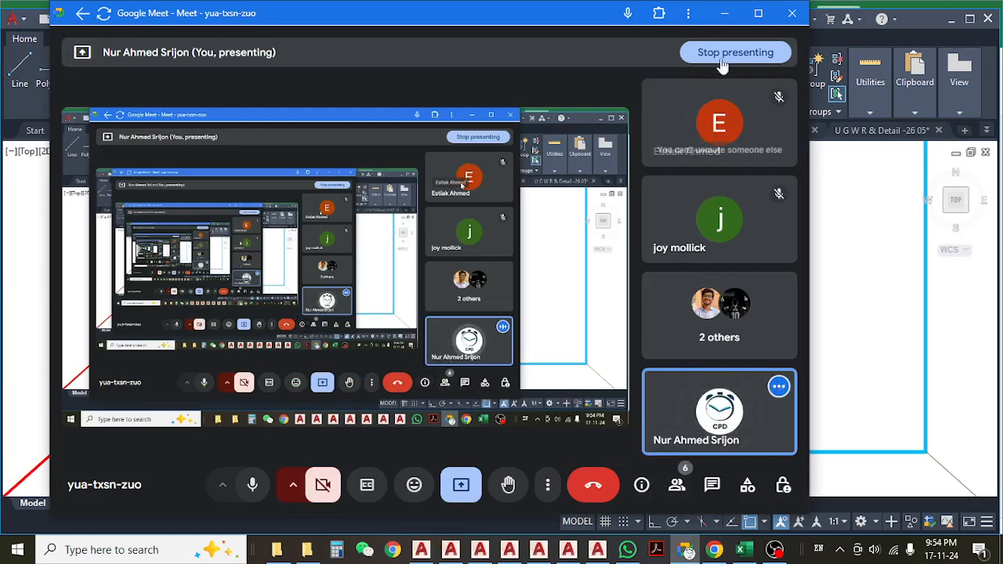
left_click(725, 17)
scroll(582, 302, "down", 5)
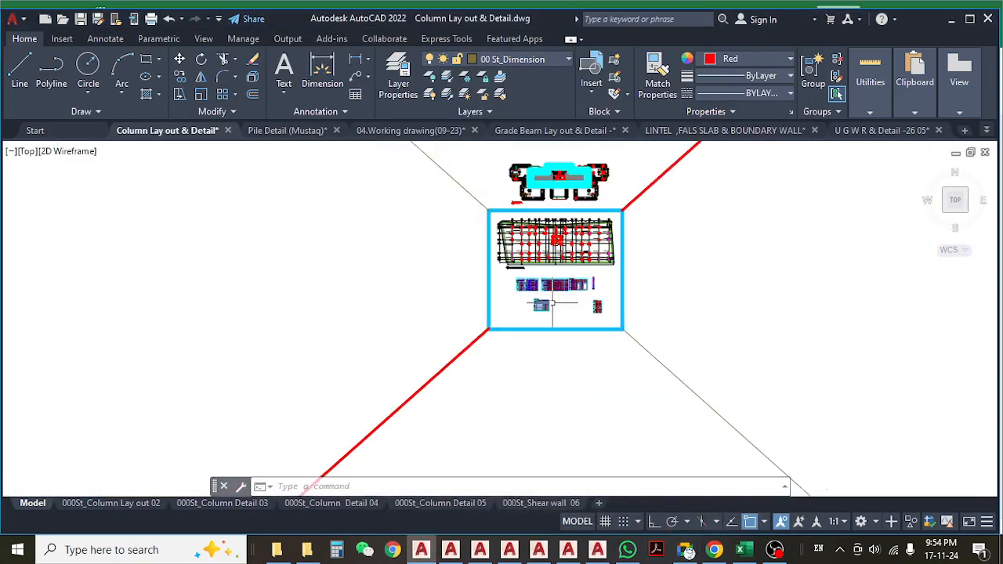
middle_click_drag(541, 266, 498, 356)
left_click(287, 130)
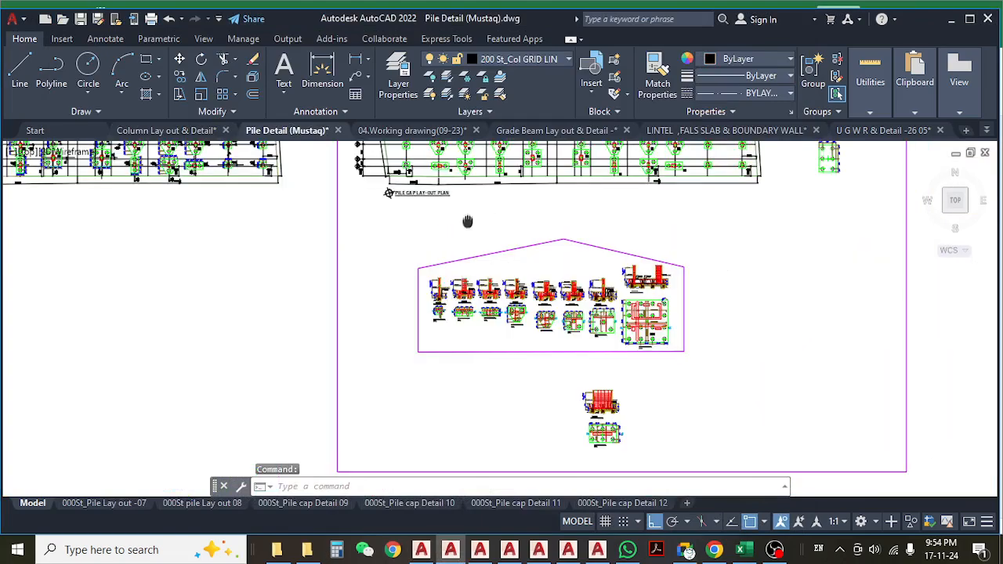
- Regenerate the drawing and inspect the 60' and 55' pile details, focusing on Section A-A of the 60' pile
middle_click_drag(465, 220, 478, 478)
scroll(494, 287, "up", 5)
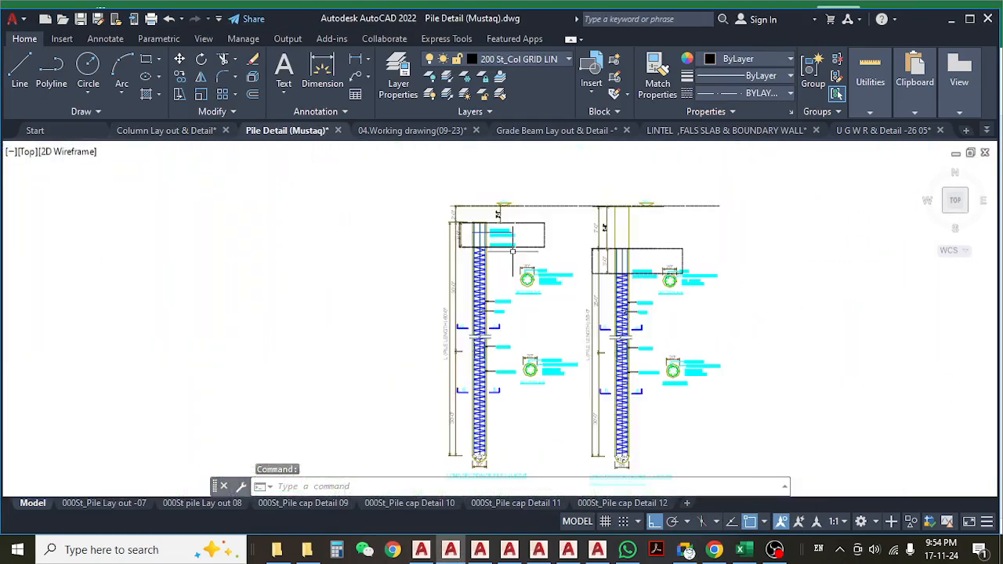
scroll(539, 283, "up", 2)
scroll(525, 298, "down", 7)
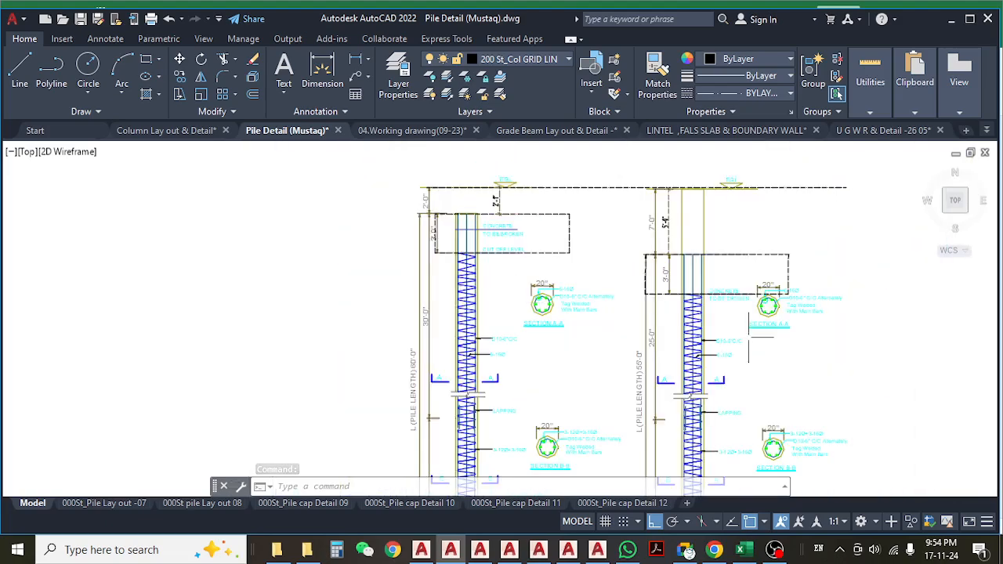
scroll(646, 299, "up", 7)
scroll(799, 298, "up", 2)
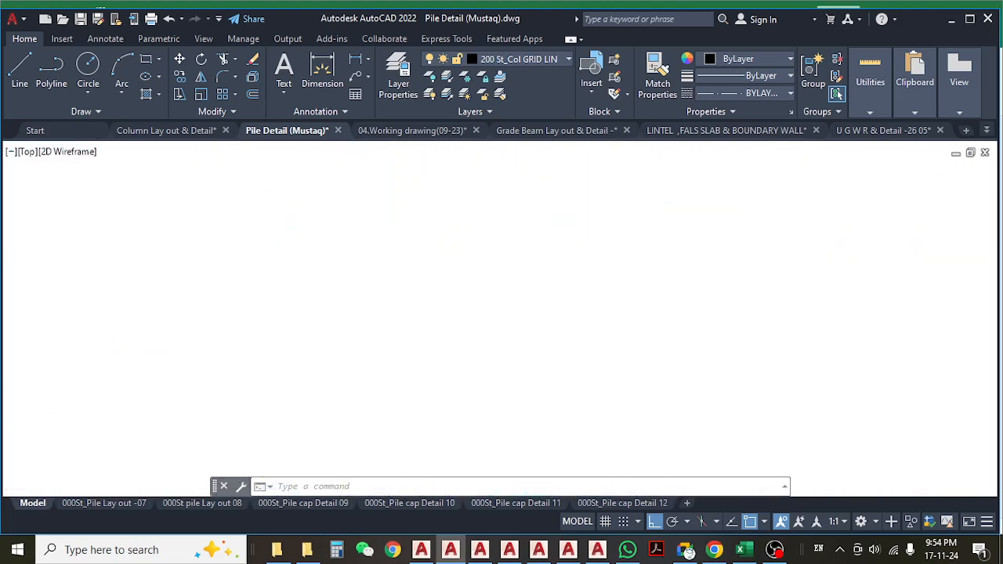
type("re")
key("Return")
scroll(651, 286, "down", 7)
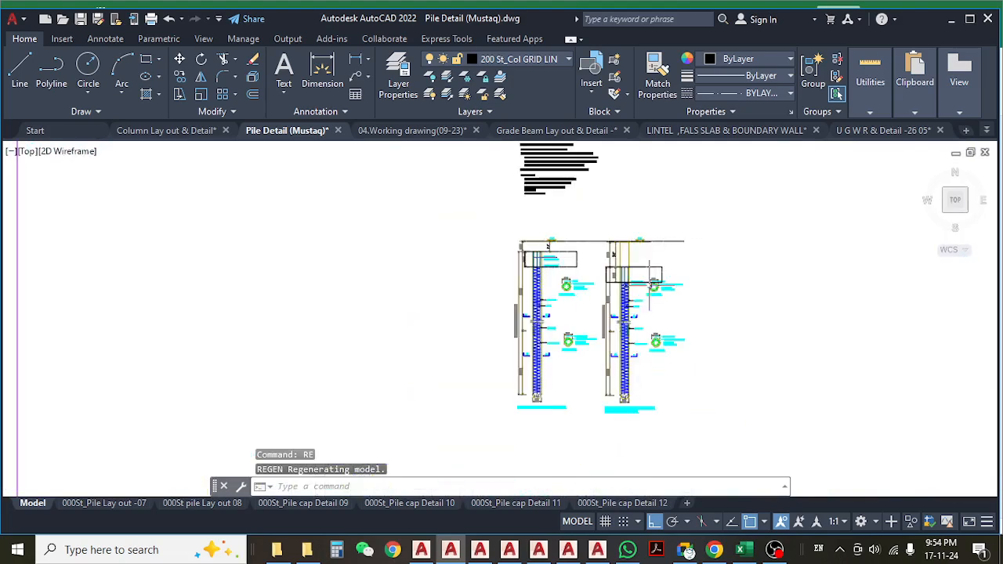
scroll(583, 302, "up", 4)
scroll(854, 251, "up", 3)
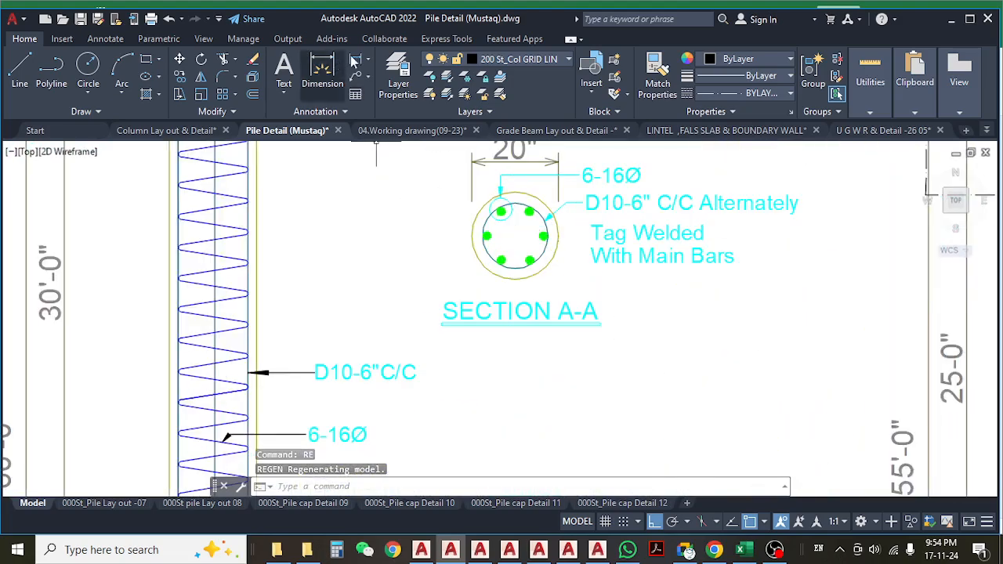
left_click(356, 59)
left_click(472, 236)
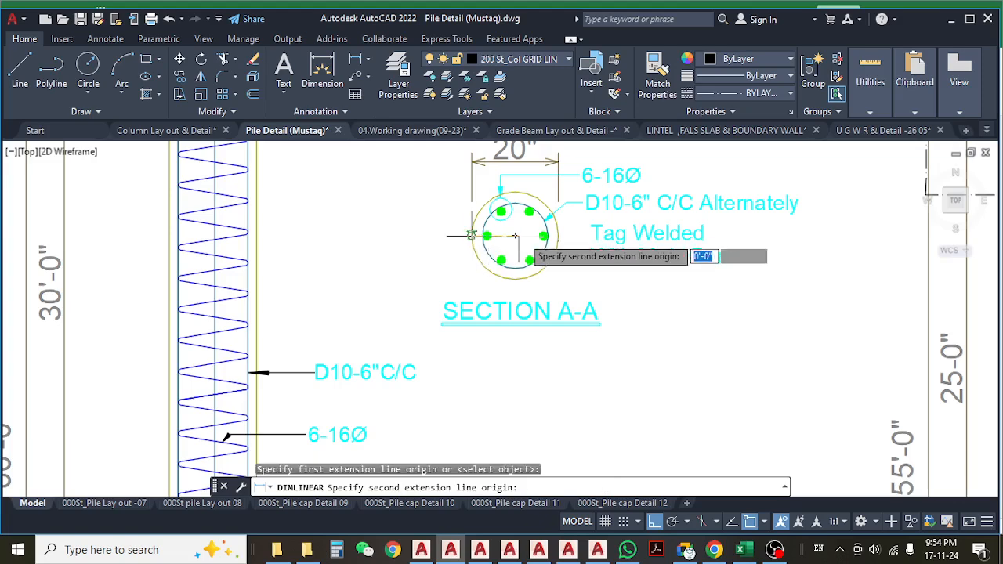
left_click(558, 235)
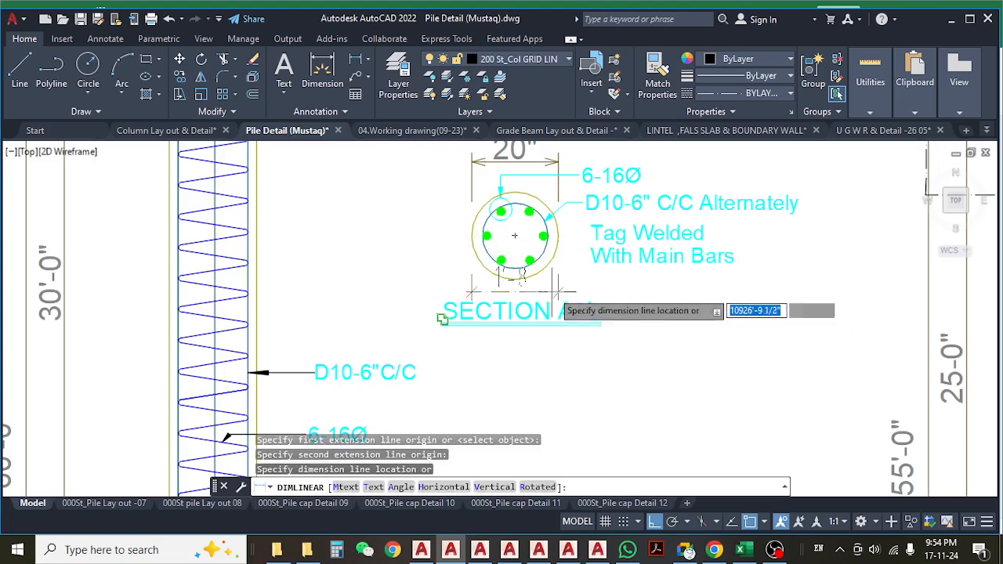
key("Escape")
- List the properties of the outer circle in Section A-A and read the pile's cross-sectional area in square feet
middle_click_drag(556, 290, 553, 307)
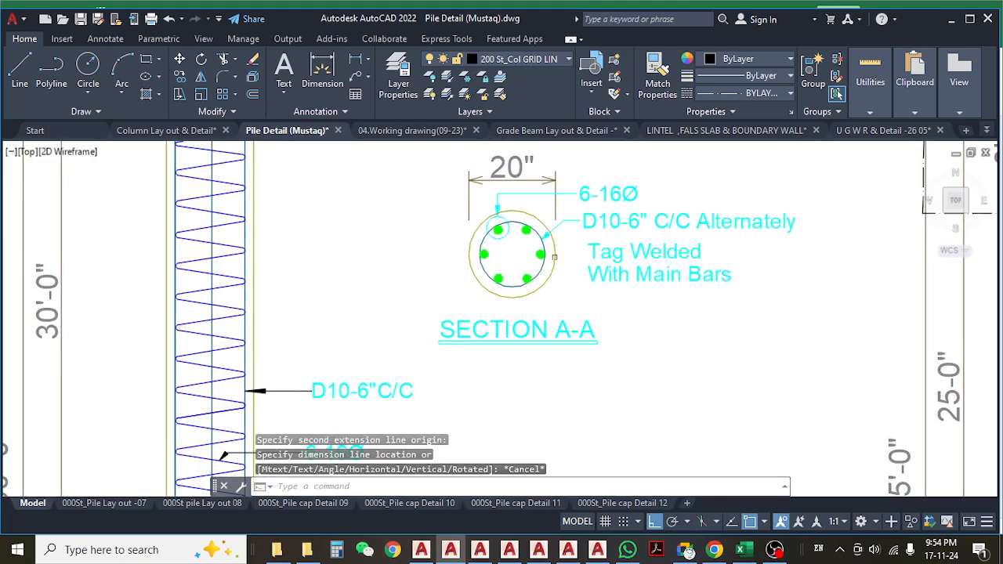
left_click(554, 254)
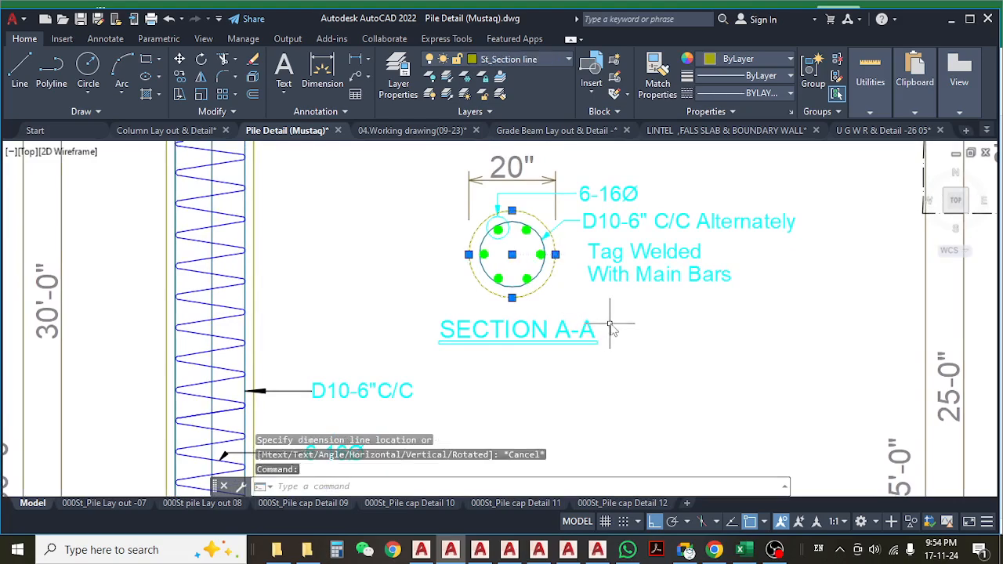
type("LI")
key("Return")
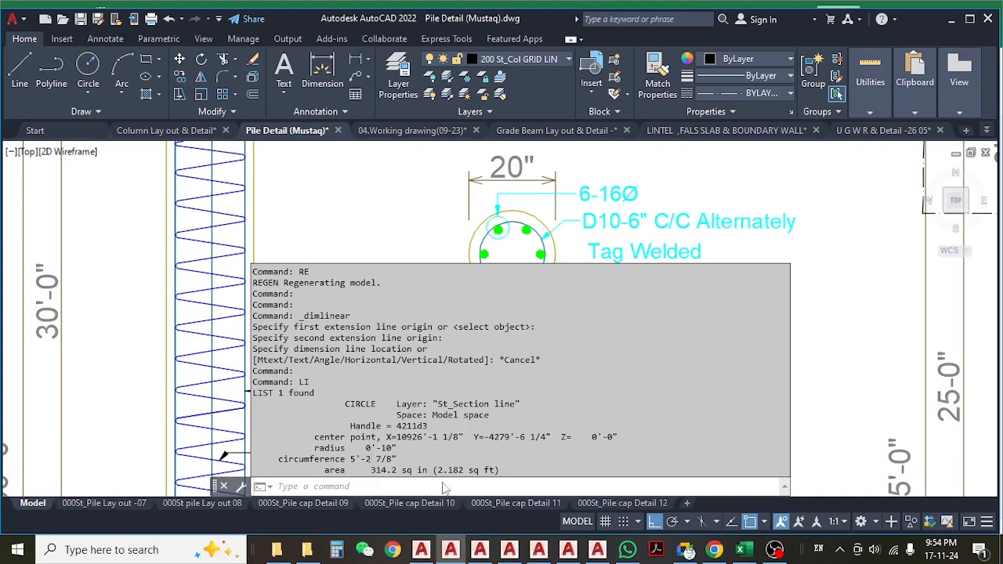
left_click_drag(437, 470, 460, 470)
left_click(425, 230)
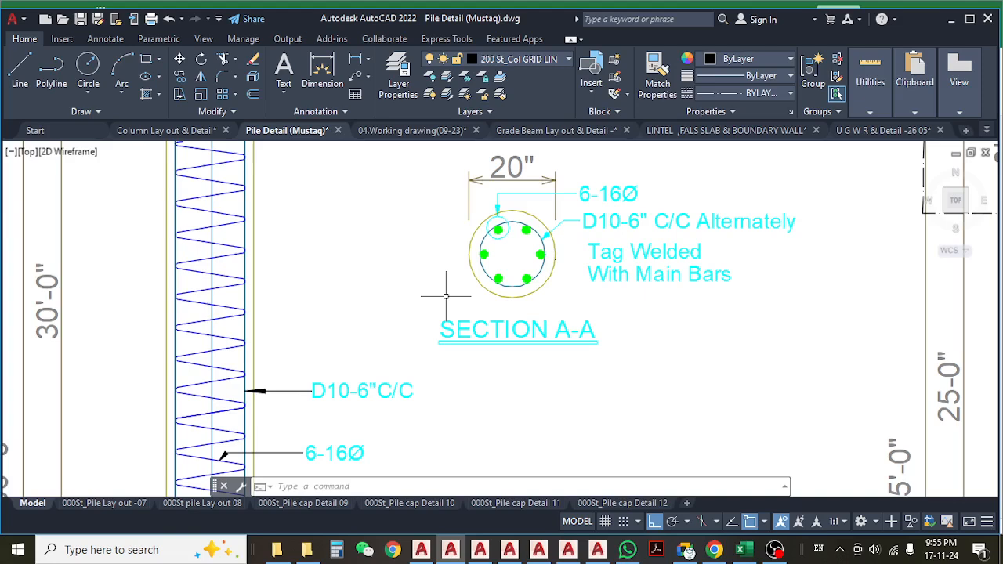
left_click(470, 262)
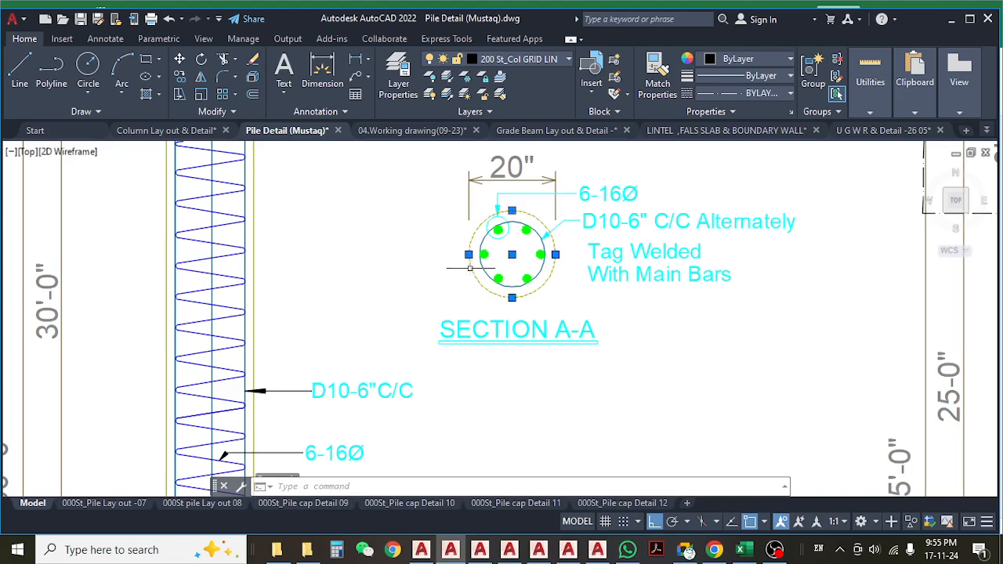
key("Escape")
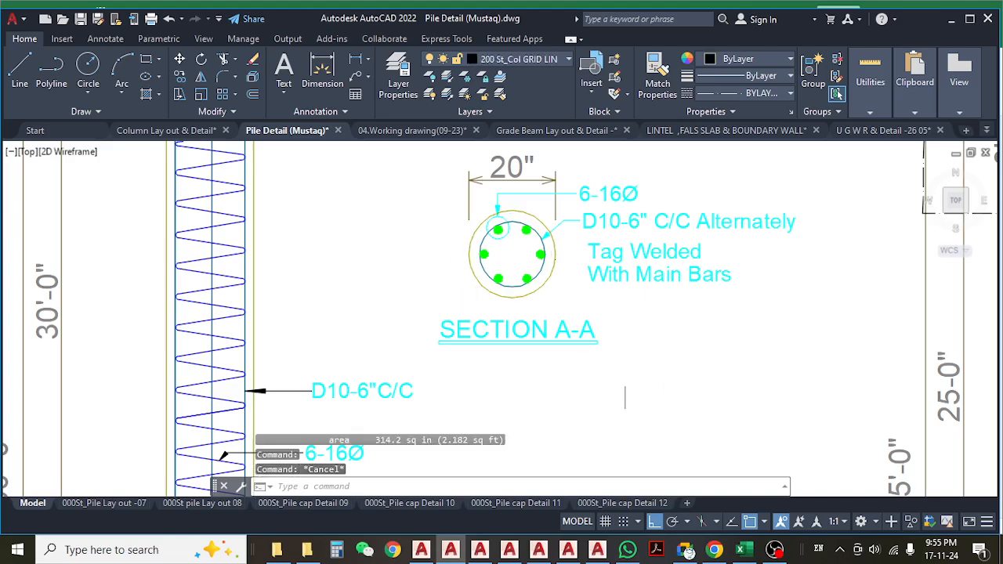
middle_click_drag(574, 348, 555, 346)
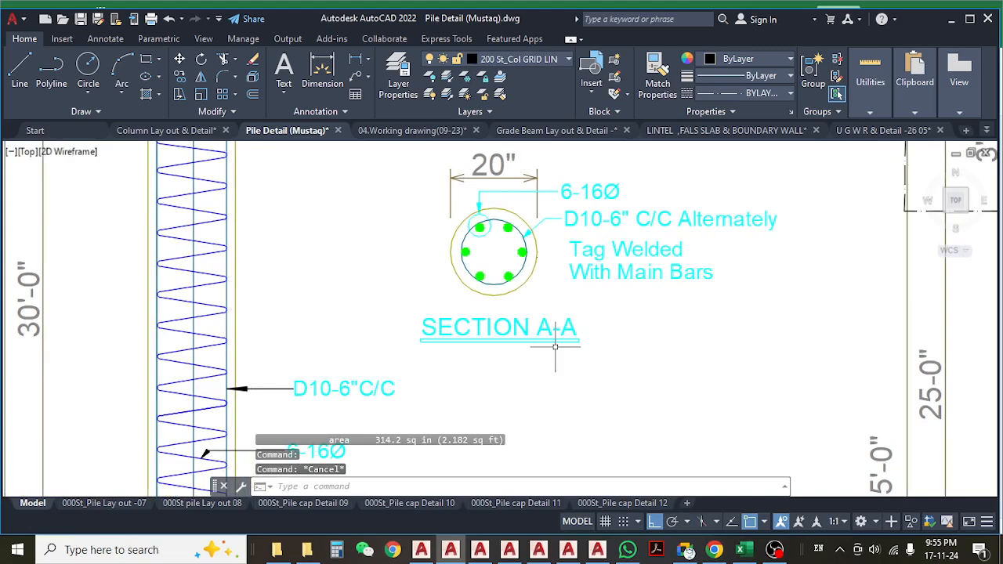
key("Escape")
key("Escape")
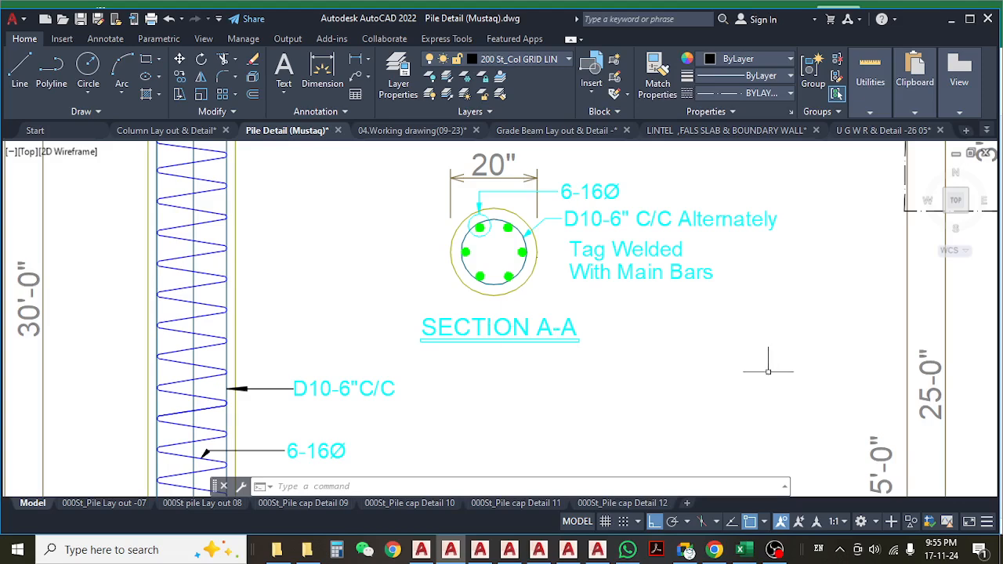
- Minimize the open AutoCAD, Excel and File Explorer windows and open the desk folder on the desktop
left_click(713, 550)
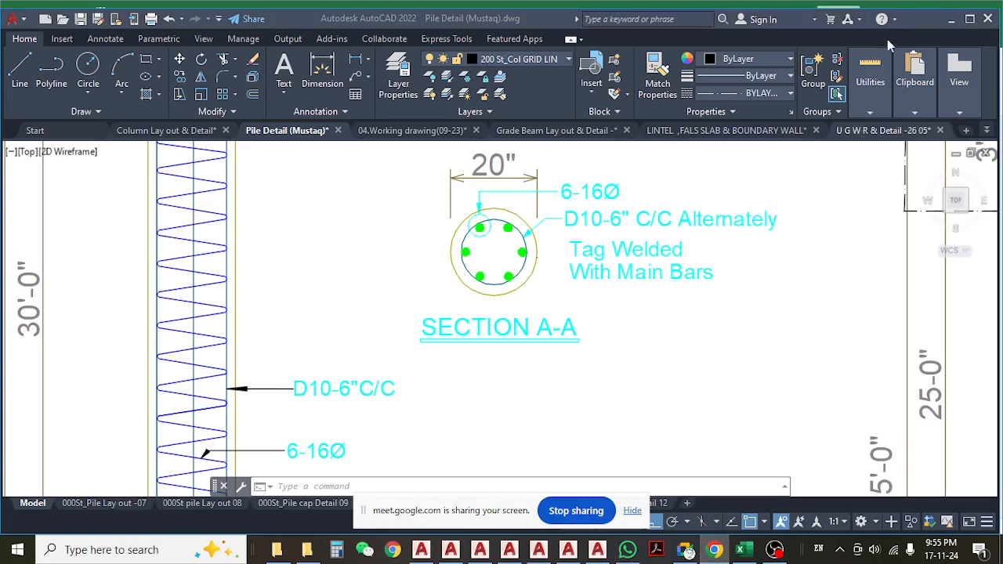
left_click(945, 22)
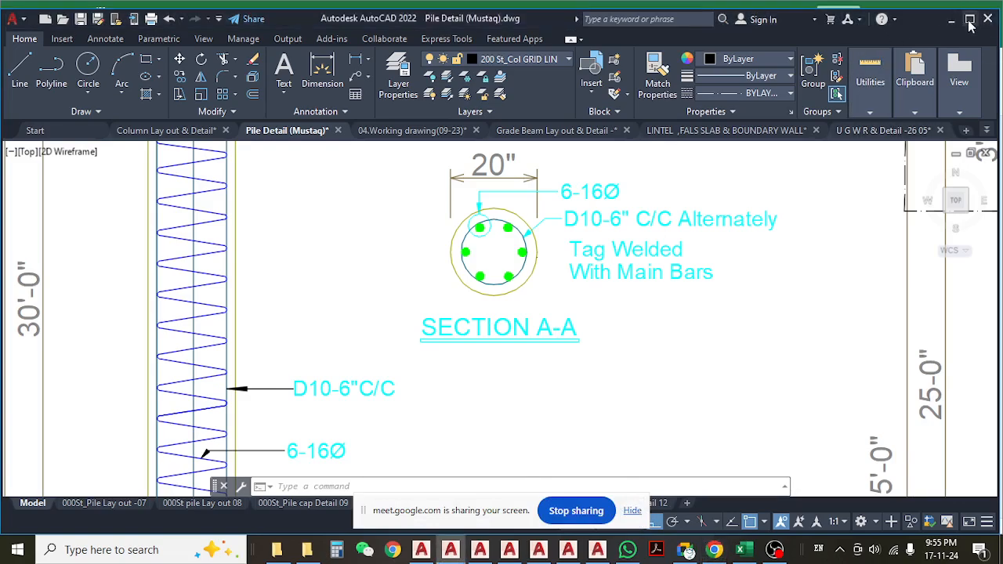
left_click(969, 21)
left_click(958, 14)
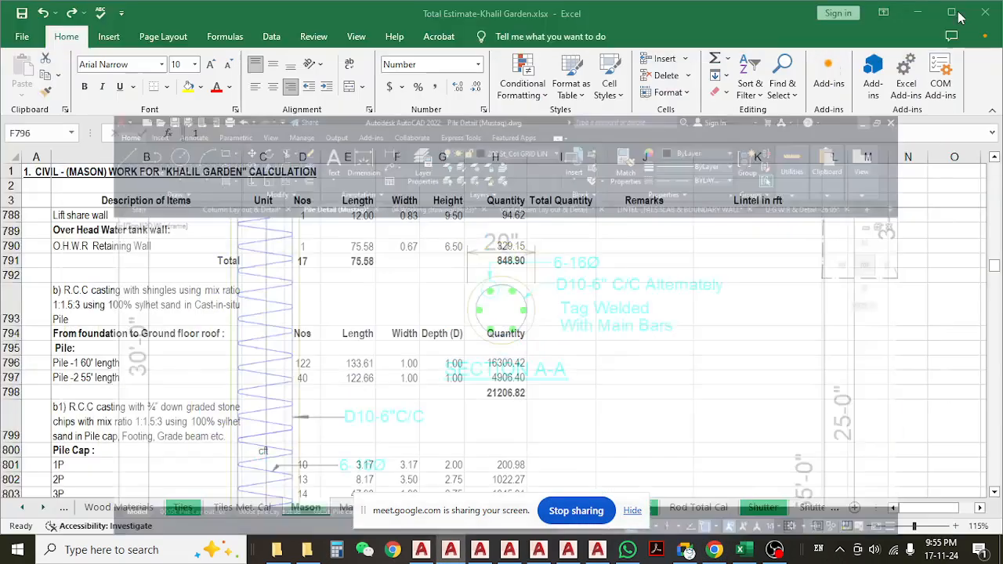
left_click(921, 16)
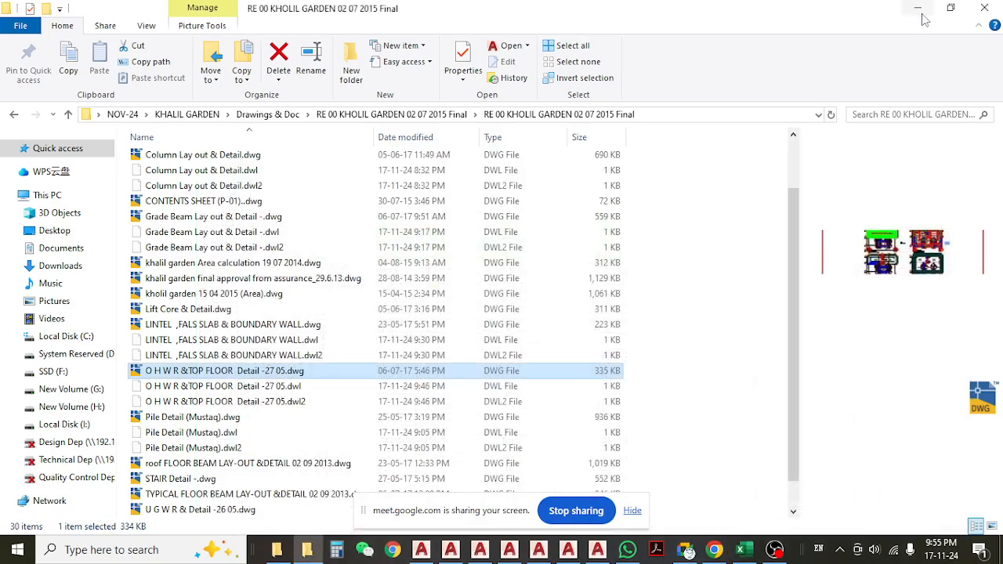
left_click(922, 17)
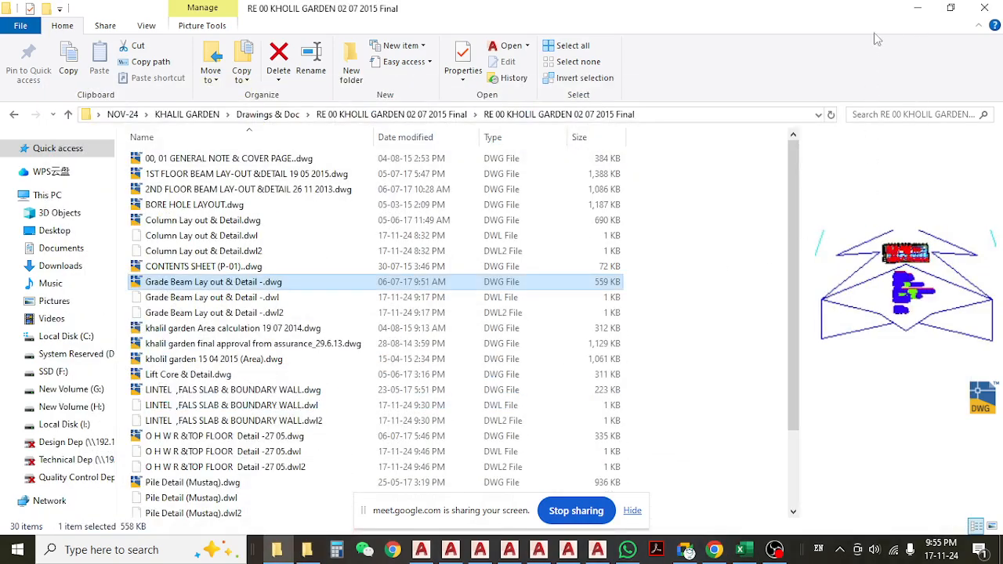
left_click(918, 8)
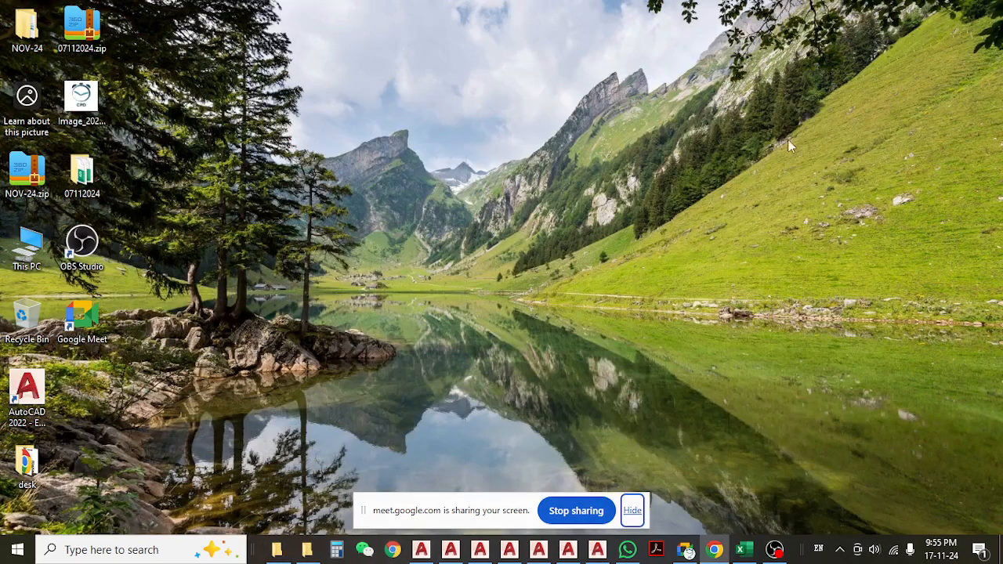
left_click(28, 464)
double_click(27, 464)
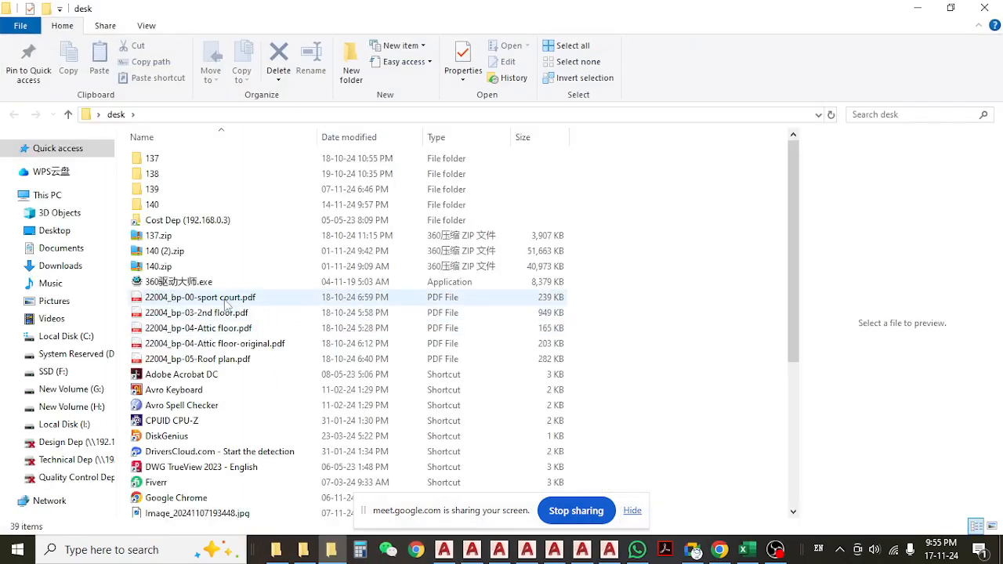
- Open Google Chrome from the desk folder, dismiss the ad privacy notice and search for "area of circle"
scroll(177, 453, "down", 3)
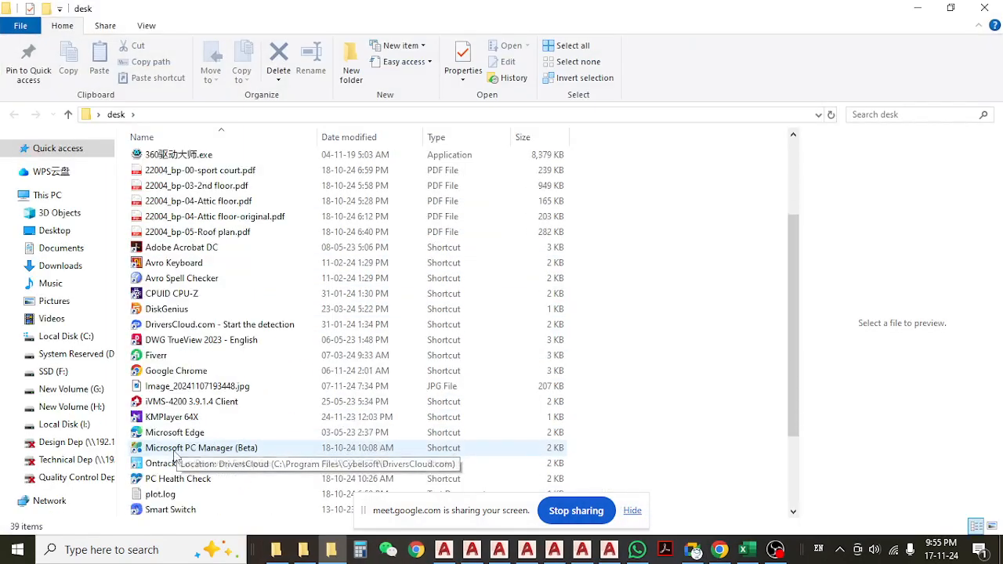
double_click(188, 373)
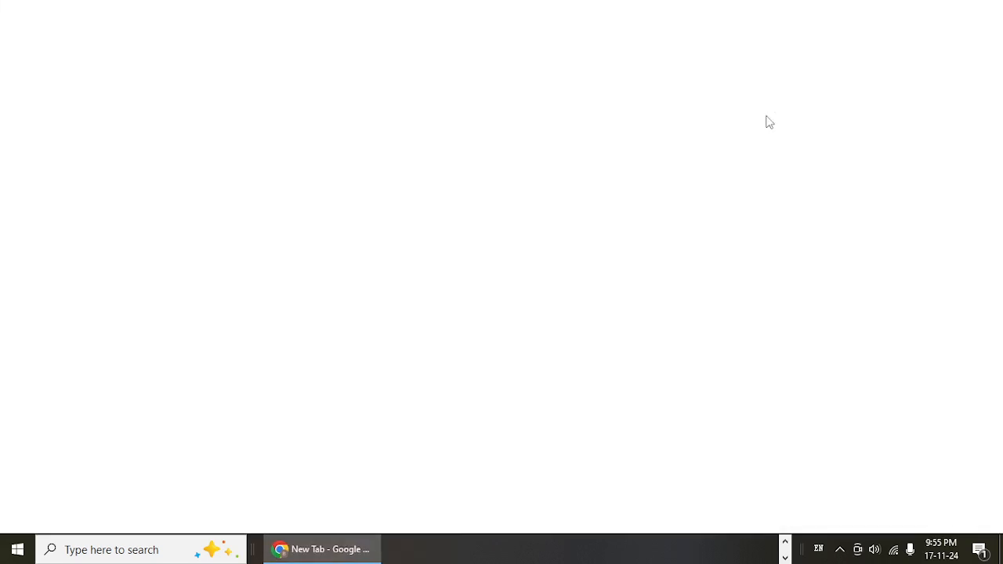
type("area of cir")
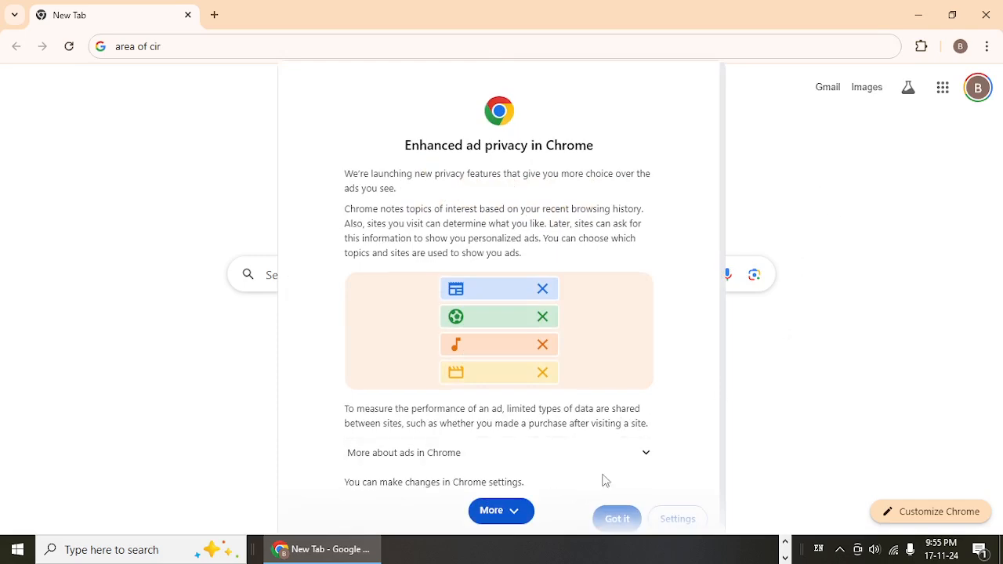
scroll(611, 482, "down", 1)
left_click(629, 512)
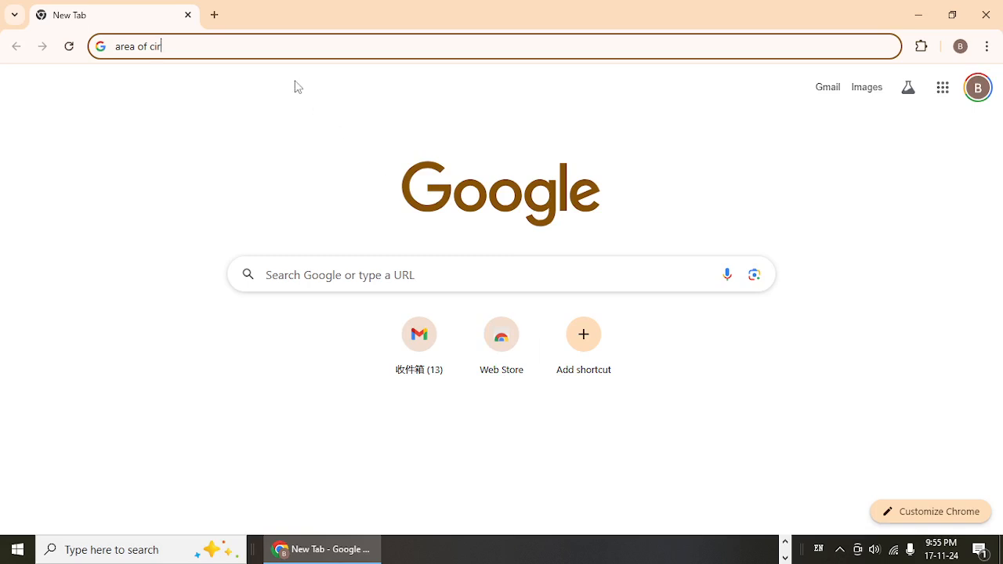
type("cle")
key("Return")
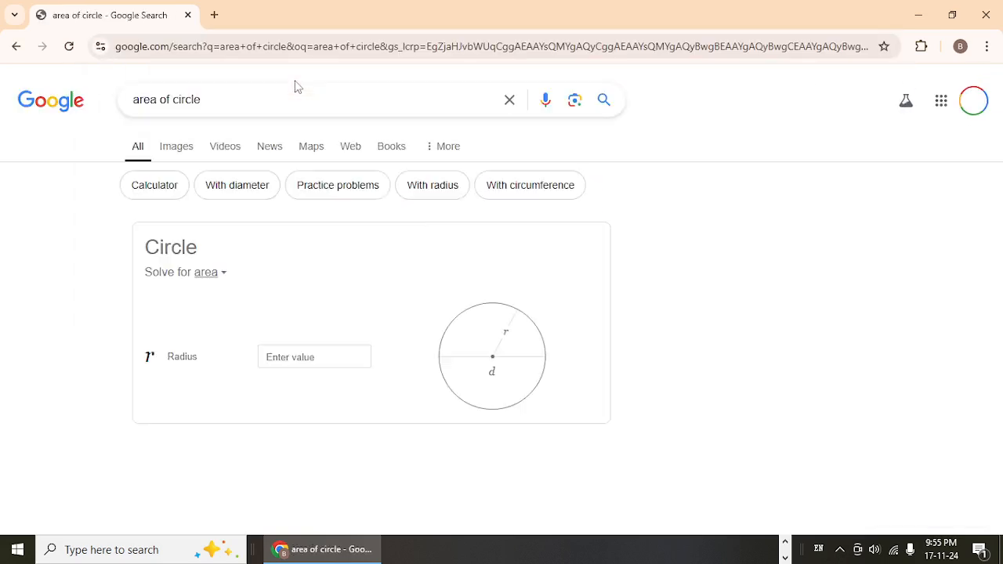
- Calculate the circle's area in the search page's circle solver with a radius of .83
scroll(236, 258, "down", 2)
left_click(292, 284)
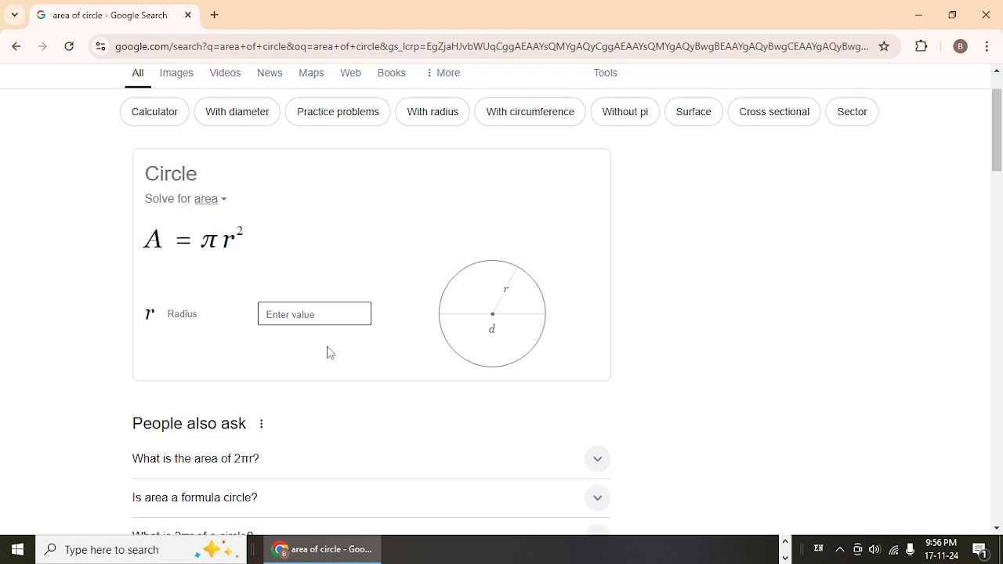
type(".")
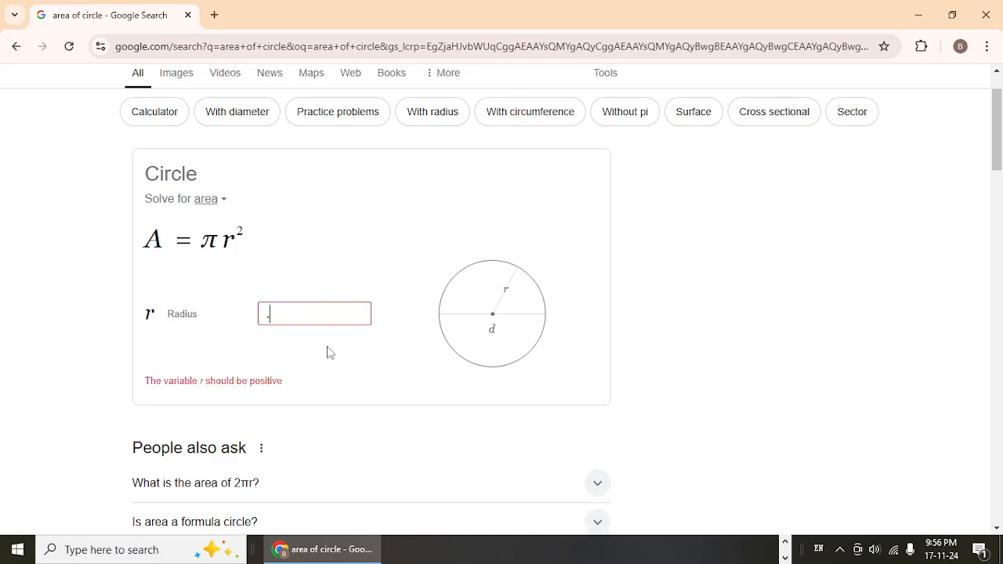
type("83")
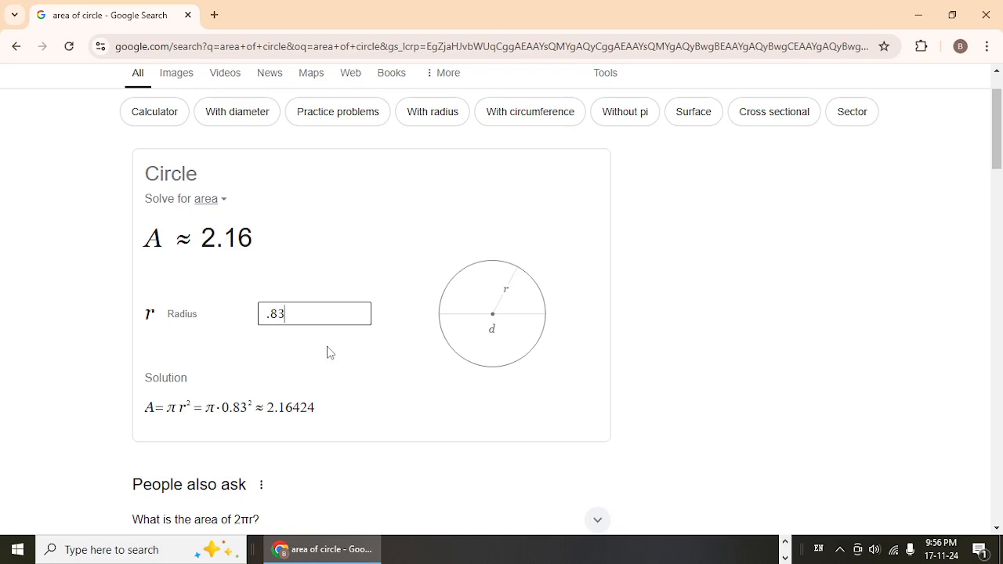
scroll(330, 353, "down", 1)
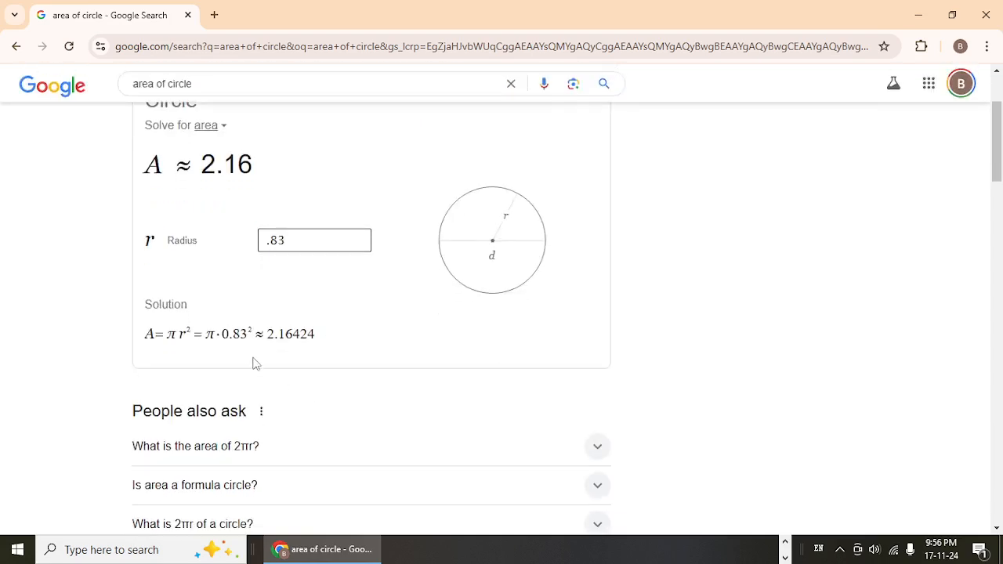
left_click_drag(268, 338, 333, 339)
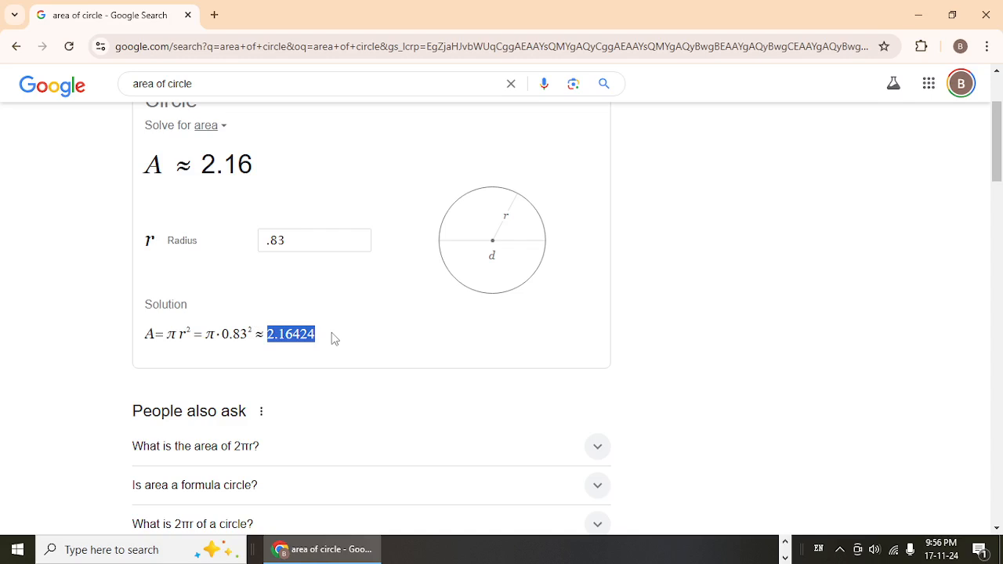
- Refine the circle's radius to .833333 and copy the calculated area from the solution
left_click(289, 241)
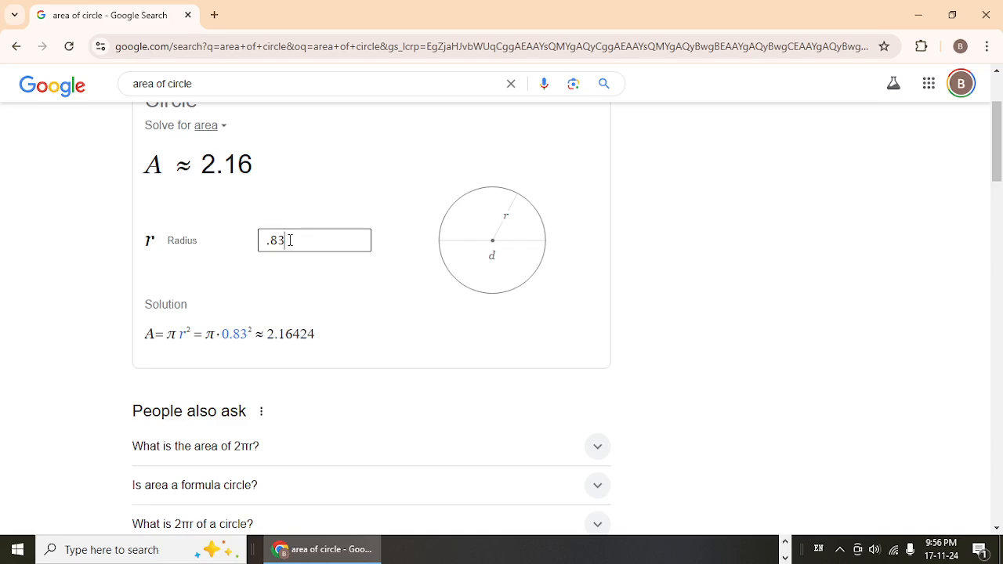
type("333")
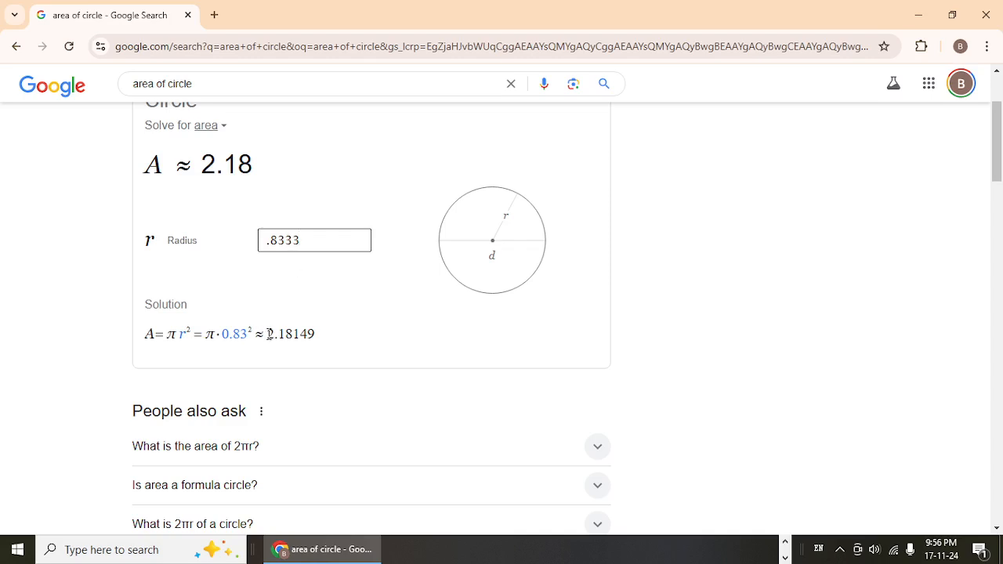
left_click_drag(267, 334, 335, 335)
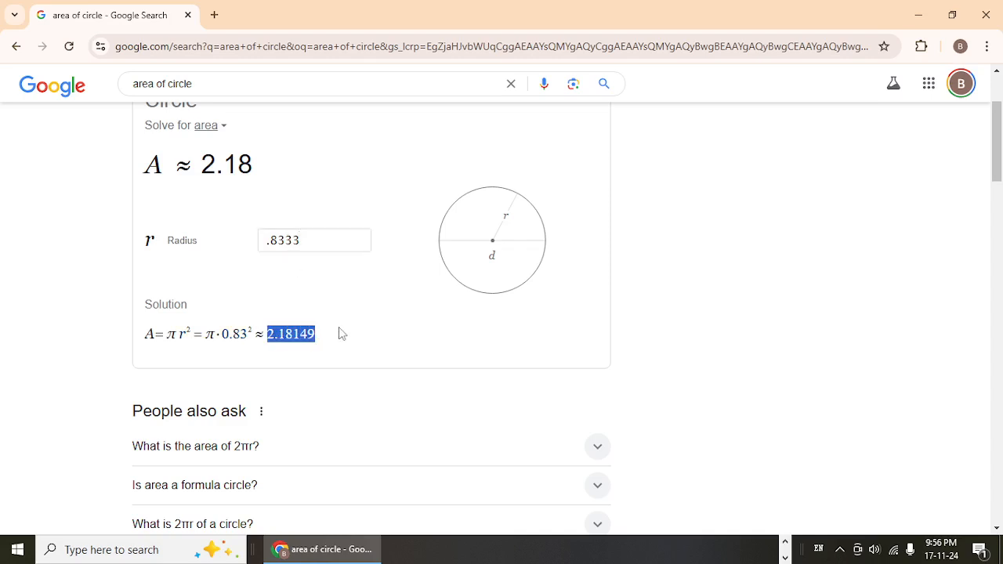
left_click(301, 242)
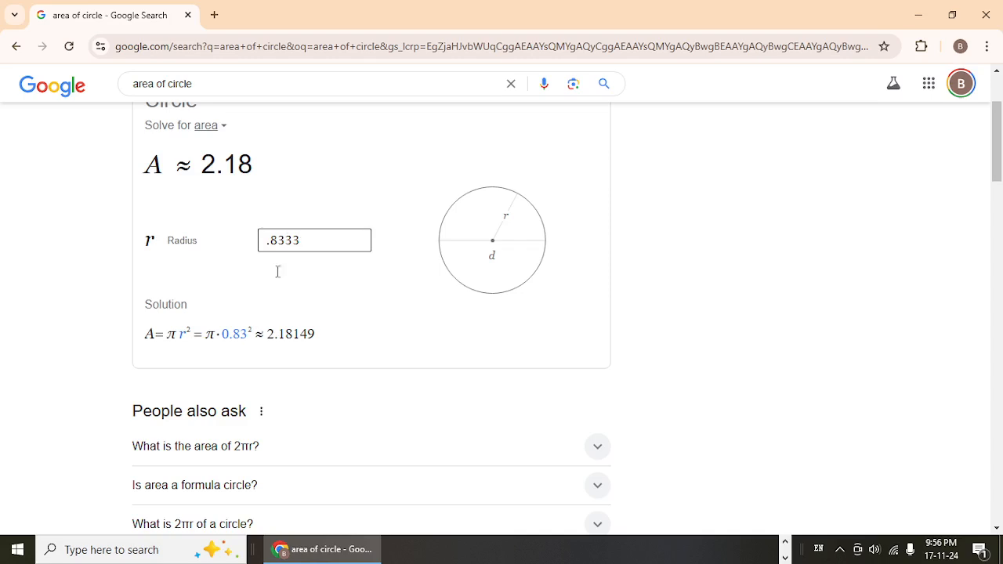
type("333")
left_click(269, 336)
left_click_drag(268, 335, 329, 340)
key("ctrl+c")
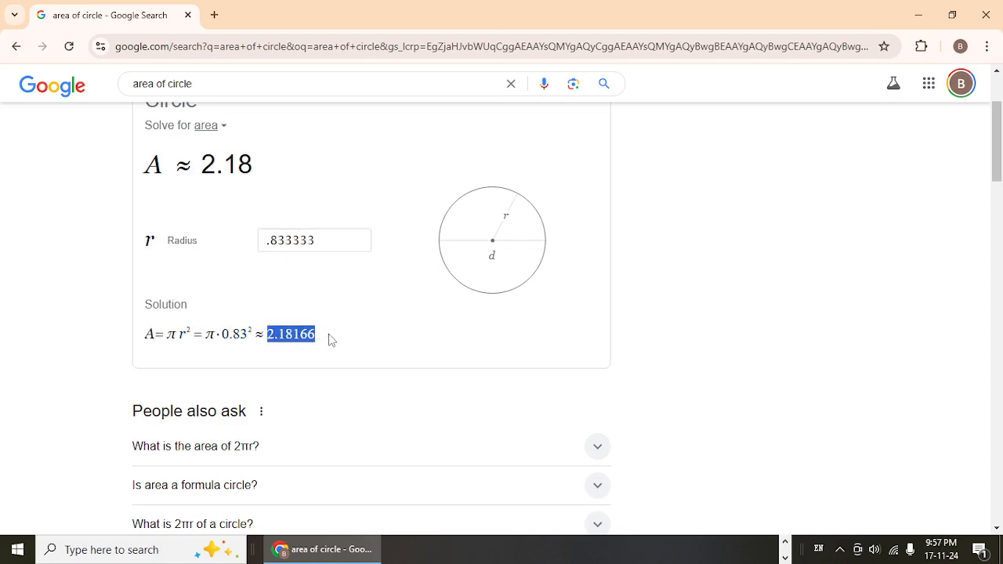
- Switch to the Excel estimate and replace the Pile-1 60' width in F796 with the copied area, 2.18166
left_click(919, 14)
left_click(735, 550)
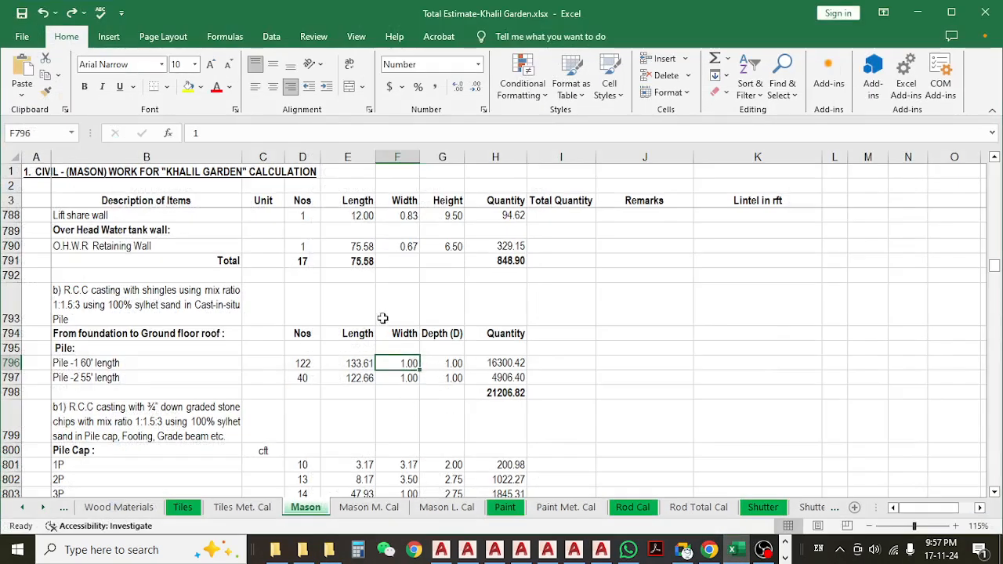
left_click_drag(248, 134, 165, 134)
key("ctrl+v")
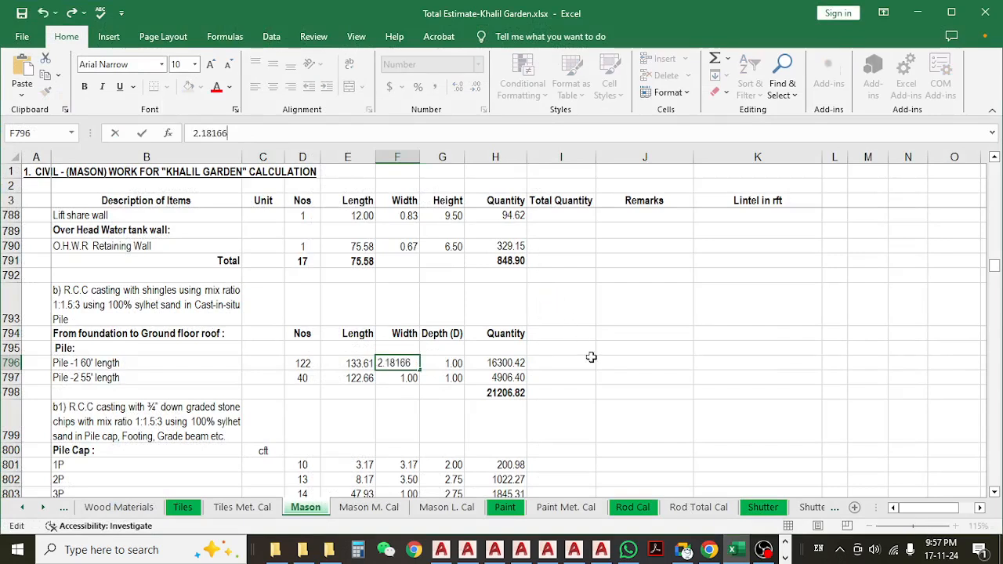
left_click(600, 380)
left_click(405, 362)
- Set the length of Pile-1 to 60 in E796 and the length of Pile-2 to 55 in E797
left_click(354, 362)
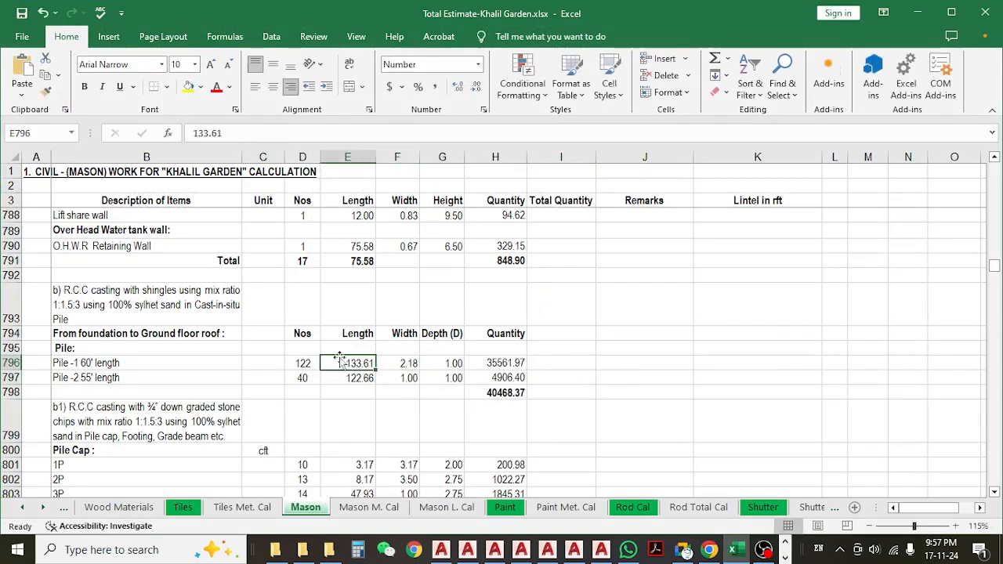
left_click(305, 361)
left_click(355, 361)
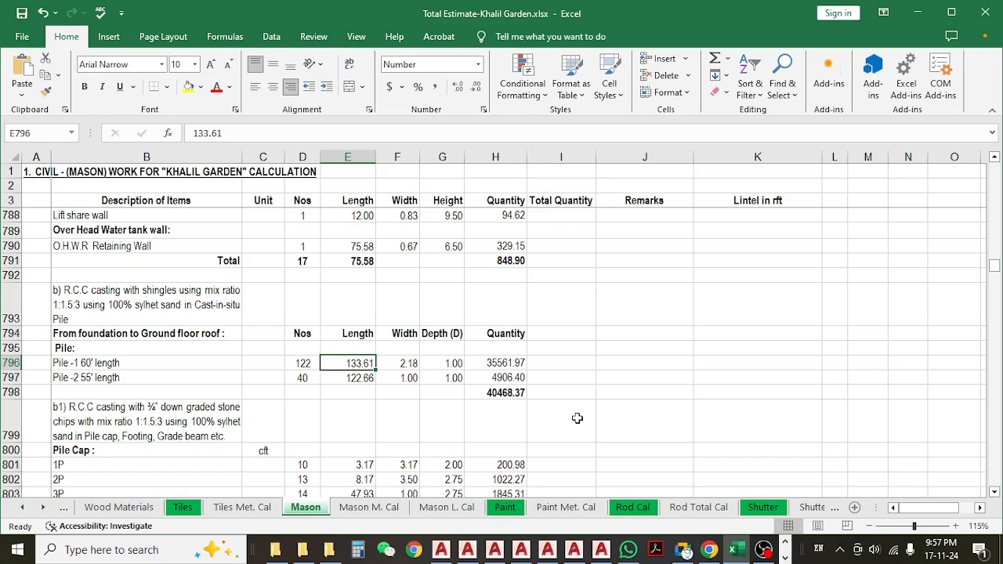
type("60")
key("Return")
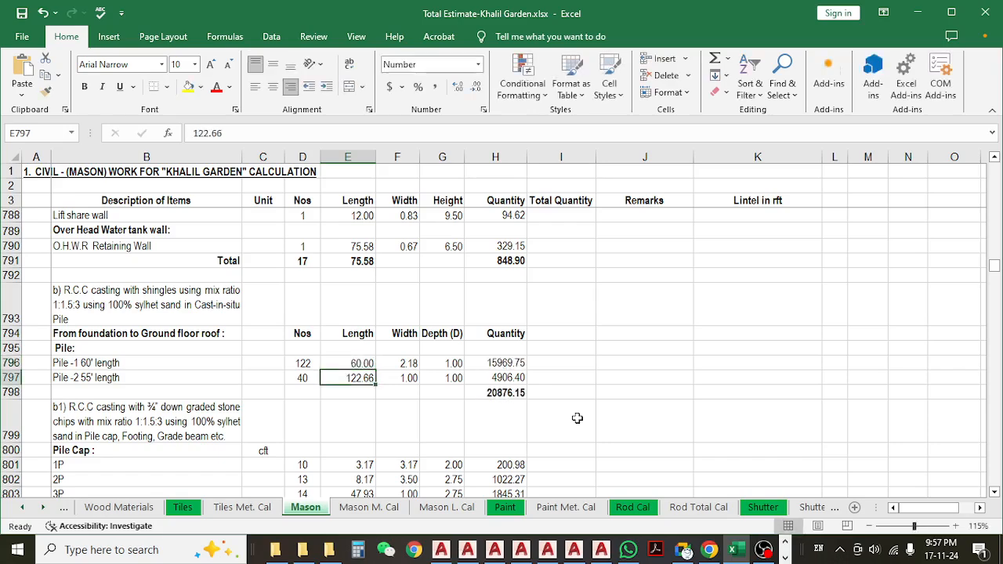
type("55")
key("Return")
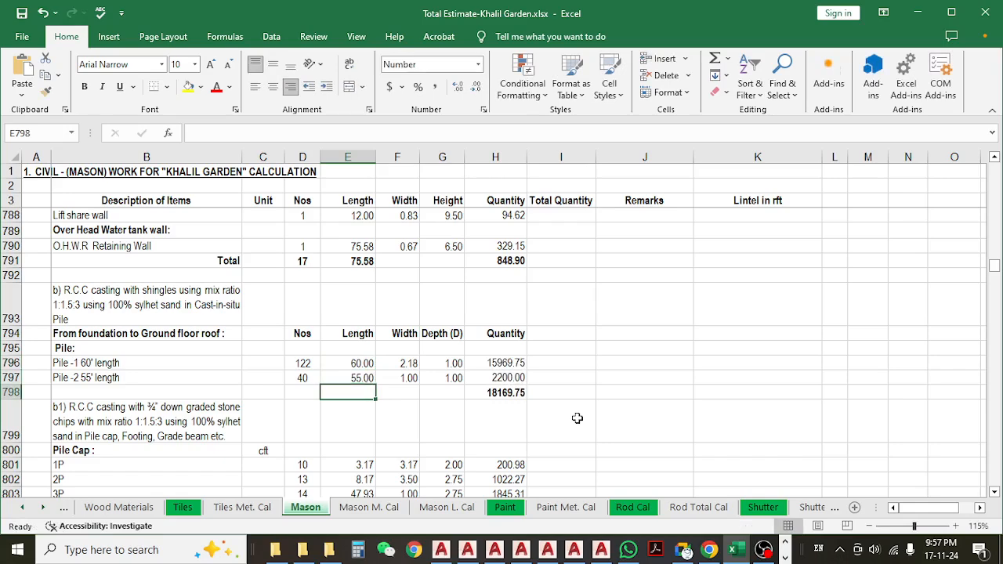
- Copy the Pile-1 width from F796 to the Pile-2 row in F797 and save the workbook
left_click(400, 361)
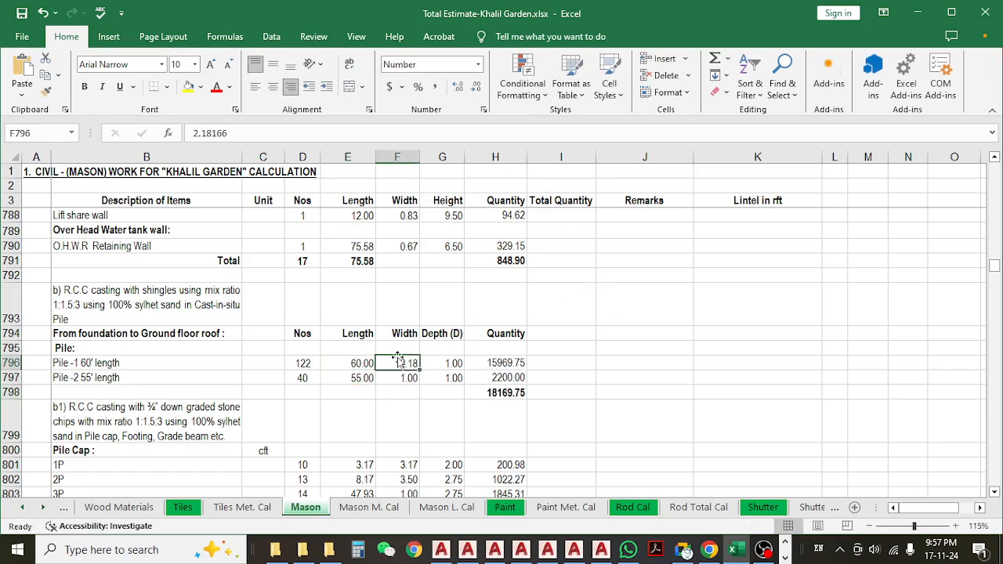
key("ctrl+c")
key("ctrl+v")
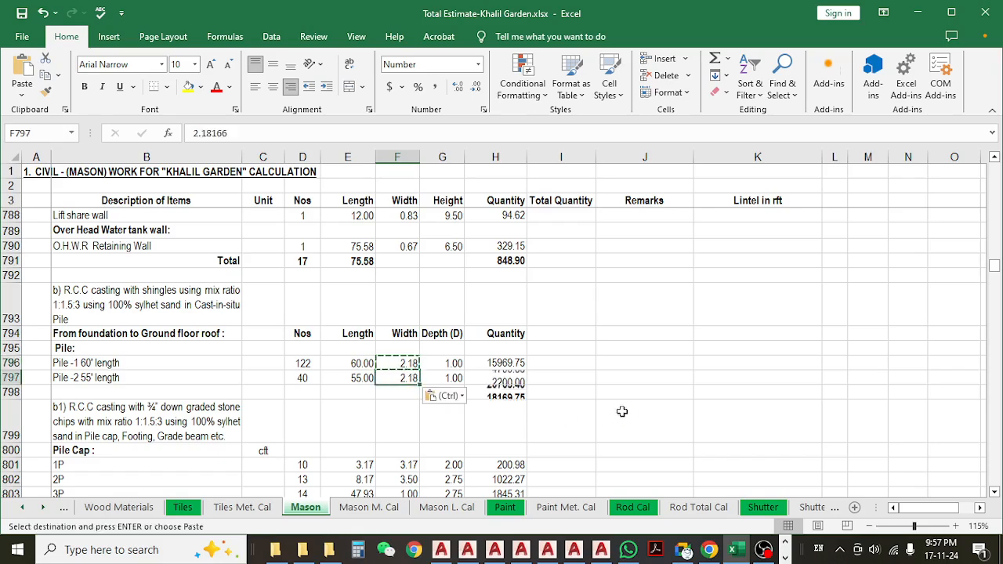
key("Escape")
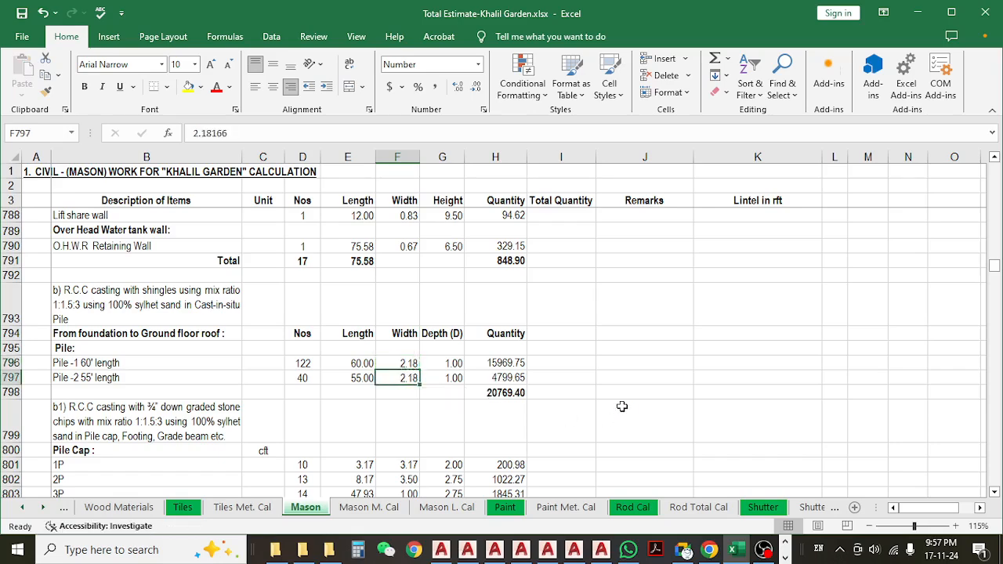
key("ctrl+s")
- Check the depth values of the Pile-1 and Pile-2 rows in G796 and G797
left_click(455, 366)
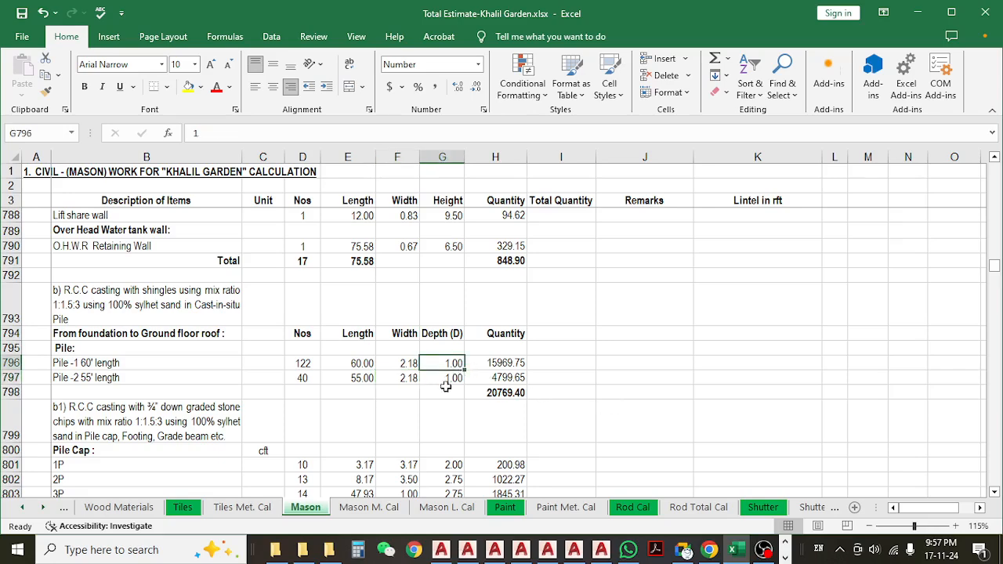
left_click(454, 390)
left_click(454, 364)
left_click(452, 379)
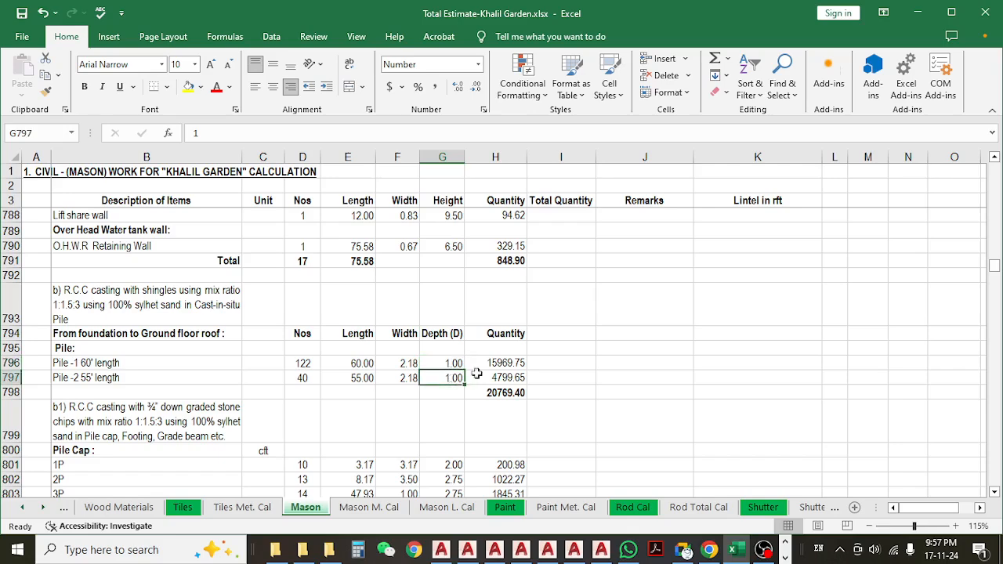
left_click(475, 363)
left_click(455, 363)
left_click(453, 390)
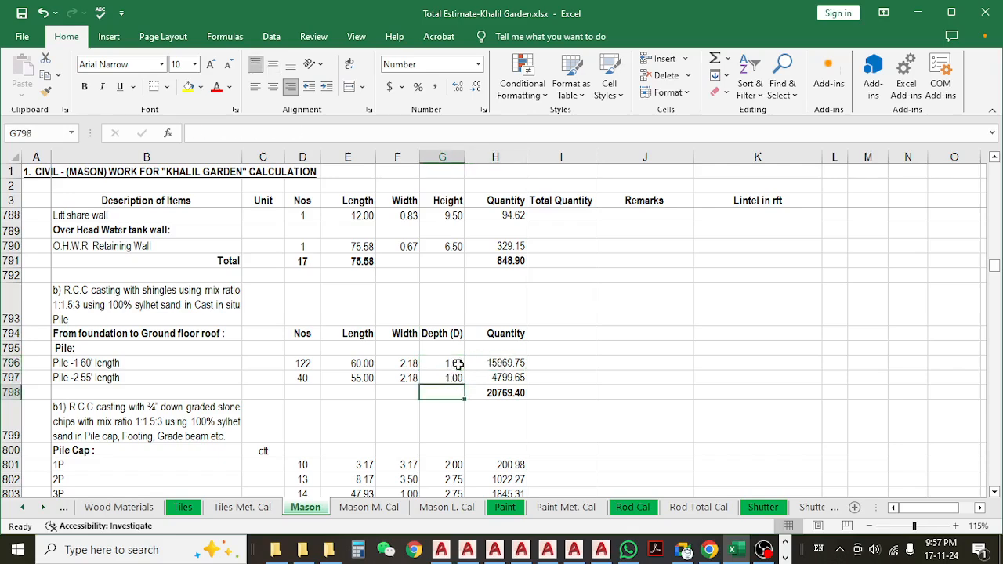
left_click(455, 364)
- Review the width, lengths, pile counts, quantities and total of the Pile-1 and Pile-2 rows
left_click(401, 363)
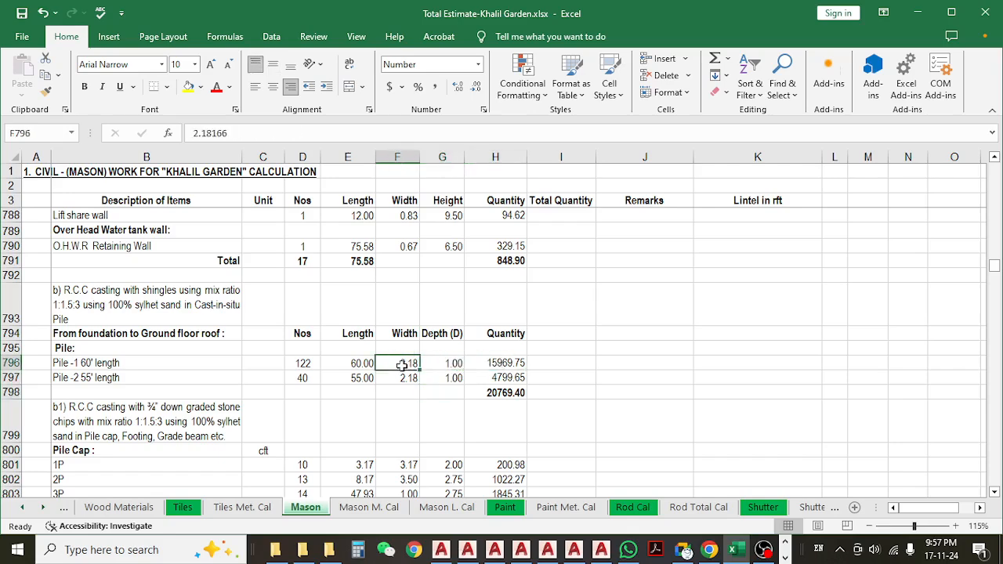
left_click(358, 365)
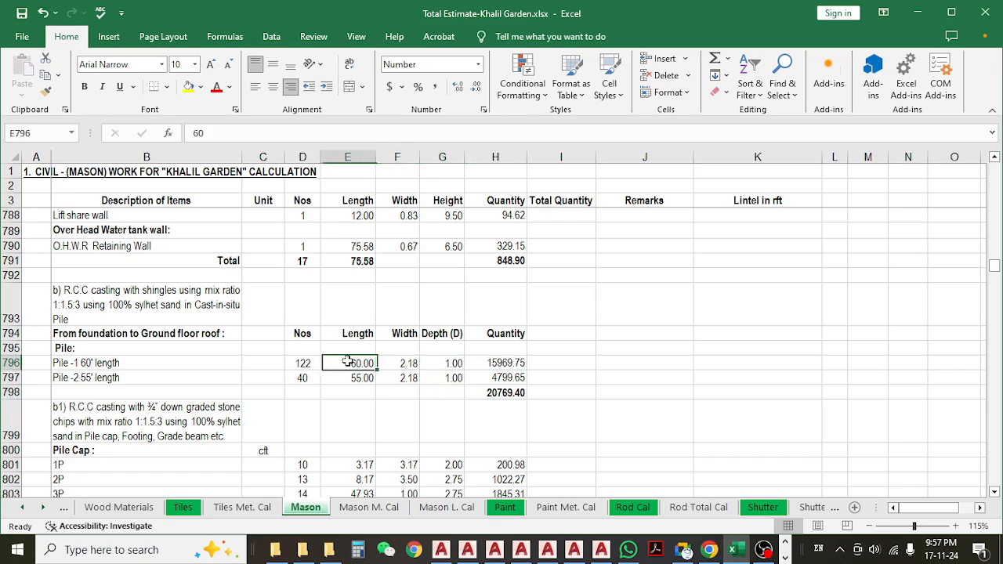
left_click(92, 366)
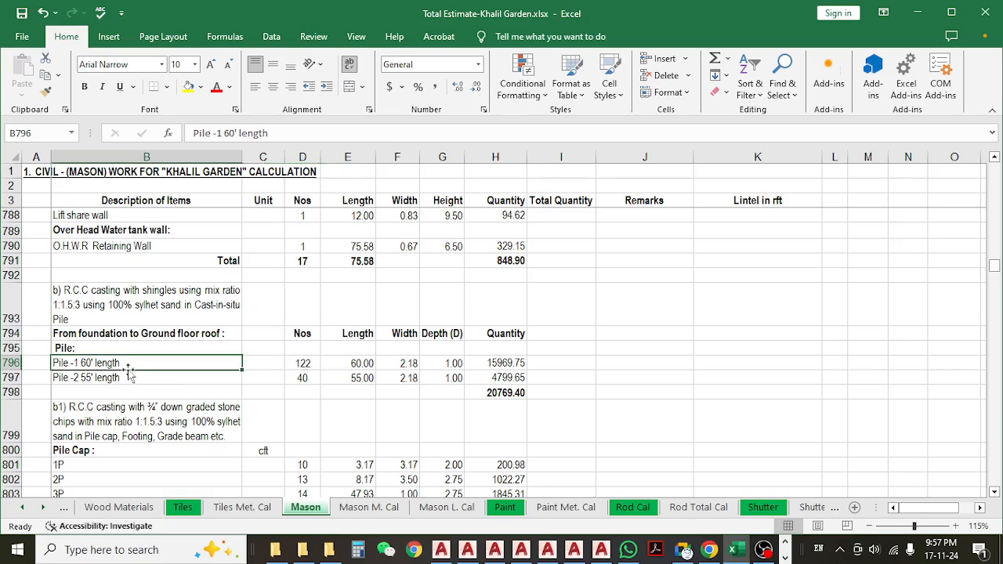
left_click(327, 367)
left_click(138, 379)
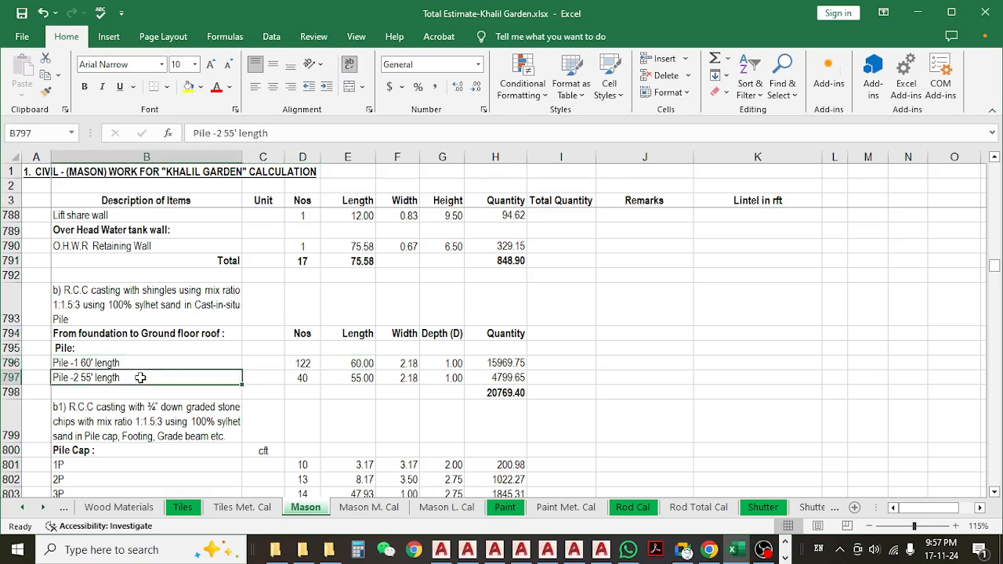
left_click(359, 380)
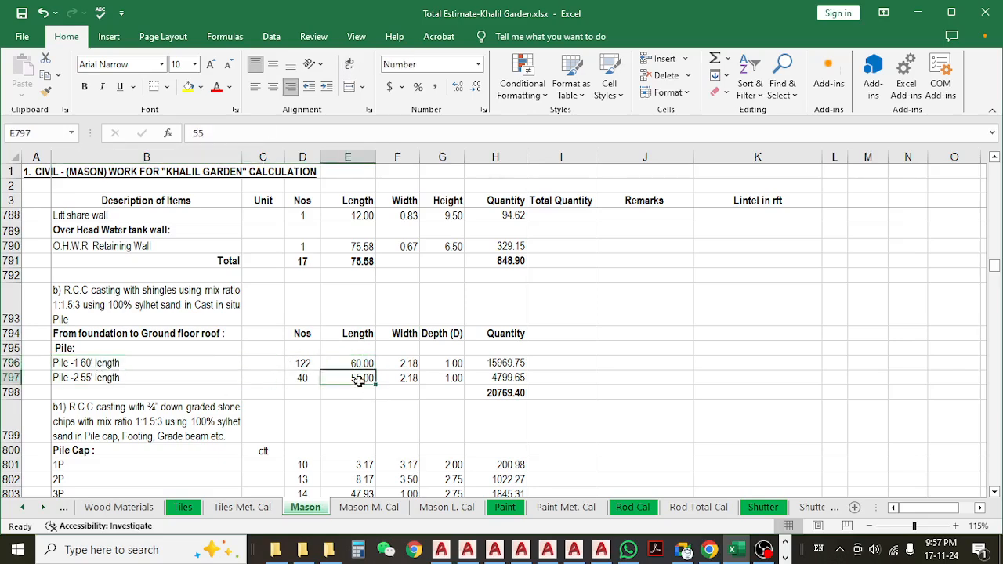
left_click(304, 363)
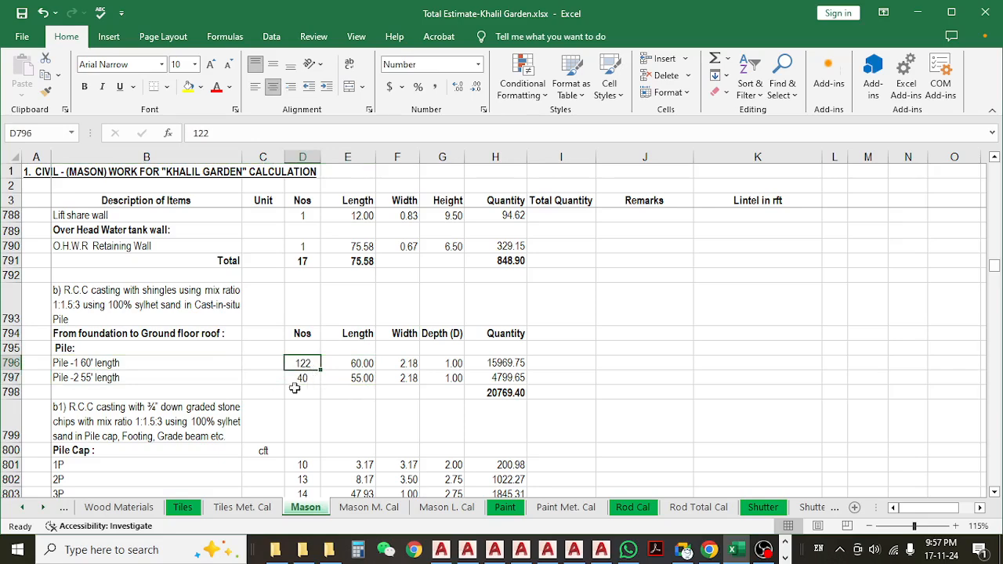
left_click(205, 380)
left_click(301, 377)
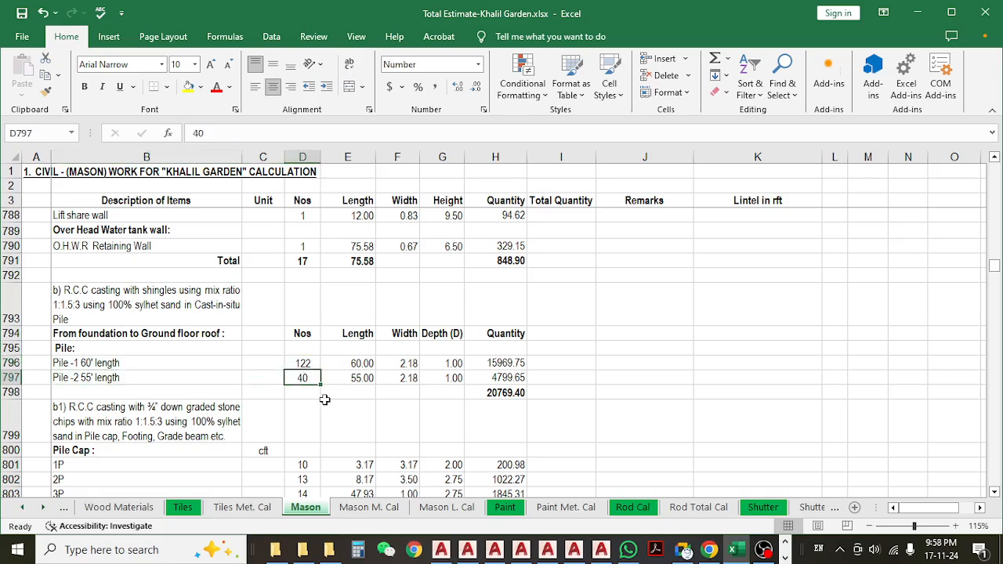
left_click(507, 363)
left_click(511, 379)
left_click(507, 392)
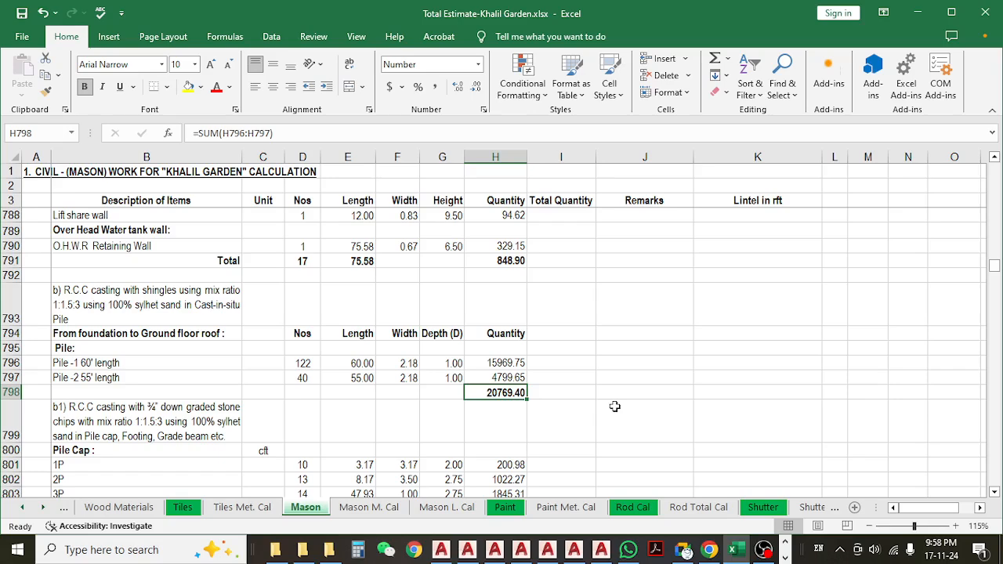
- Switch to the Pile Detail drawing in AutoCAD and bring up the long sections of both piles
left_click(443, 546)
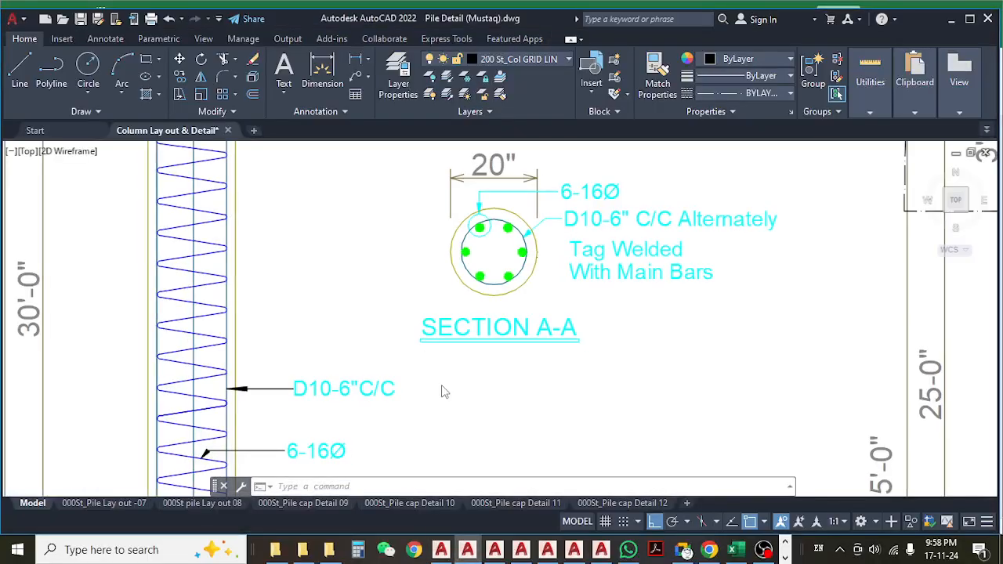
scroll(444, 375, "down", 10)
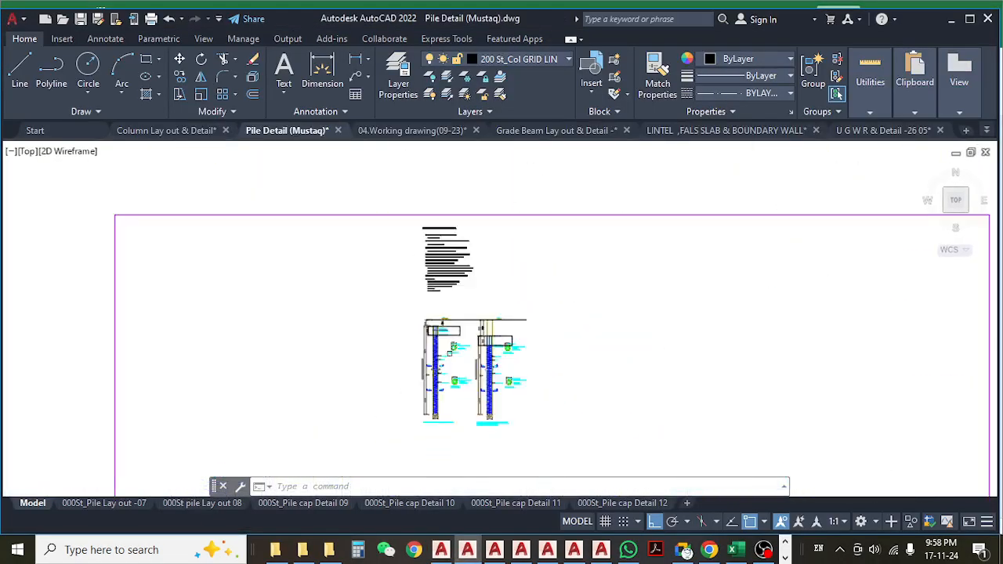
scroll(461, 357, "up", 5)
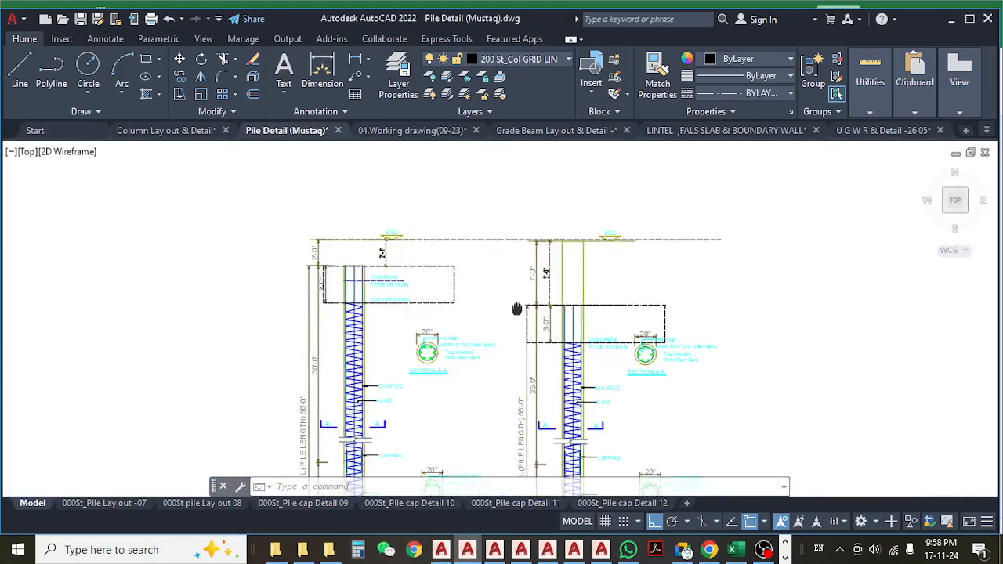
mouse_move(517, 309)
middle_mouse_down()
mouse_move(488, 246)
mouse_move(434, 248)
mouse_move(442, 241)
middle_mouse_up()
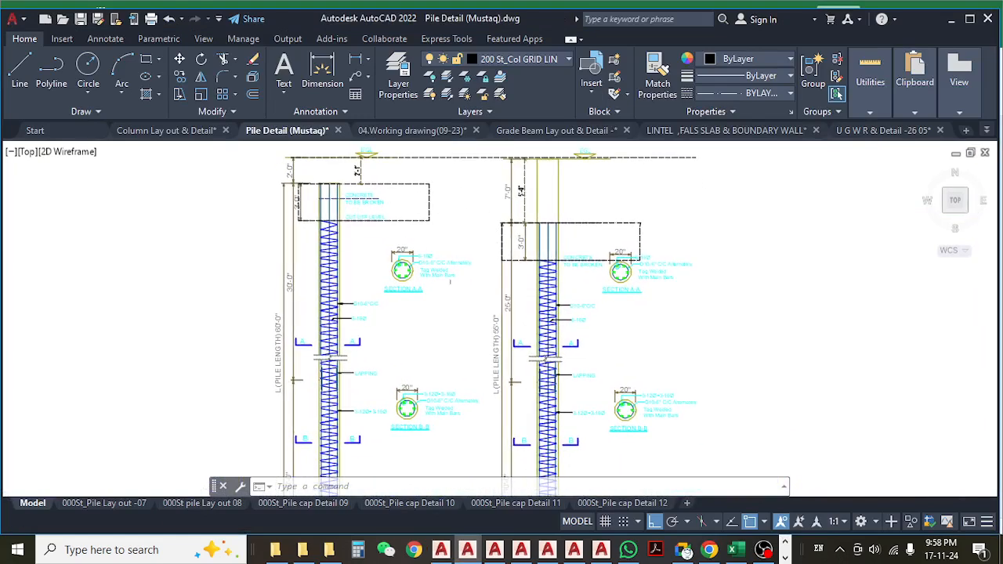
middle_click_drag(450, 281, 441, 321)
- Select the pile cap outline on the 55'-0" pile and check the pile length labels of both sections
left_click(621, 264)
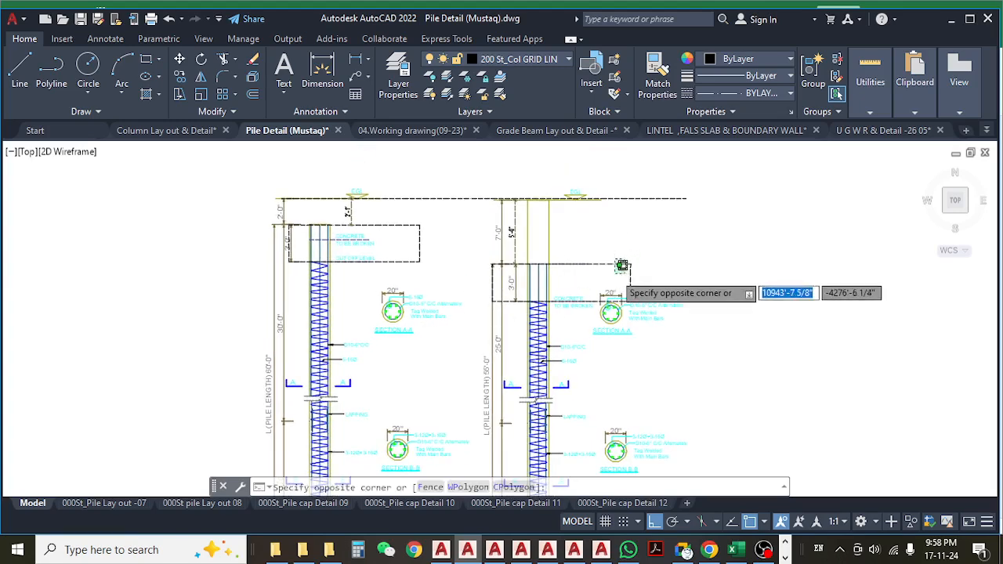
left_click(605, 280)
scroll(604, 282, "up", 4)
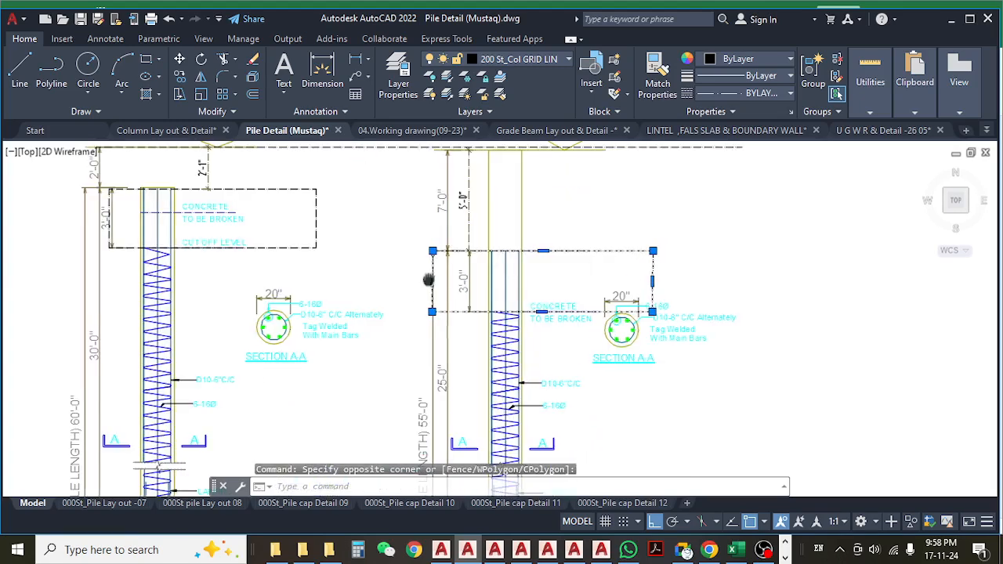
scroll(577, 253, "down", 4)
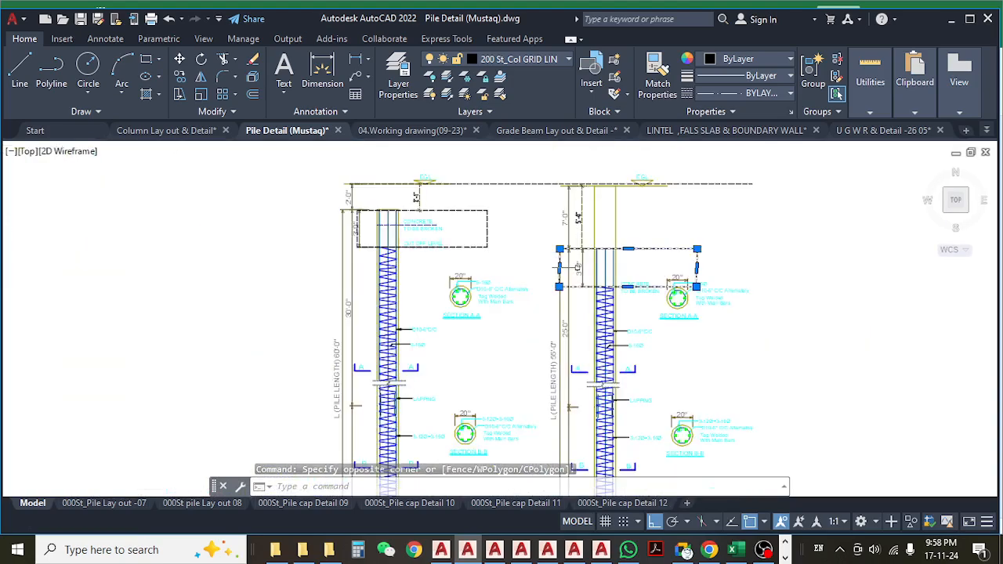
scroll(311, 391, "up", 4)
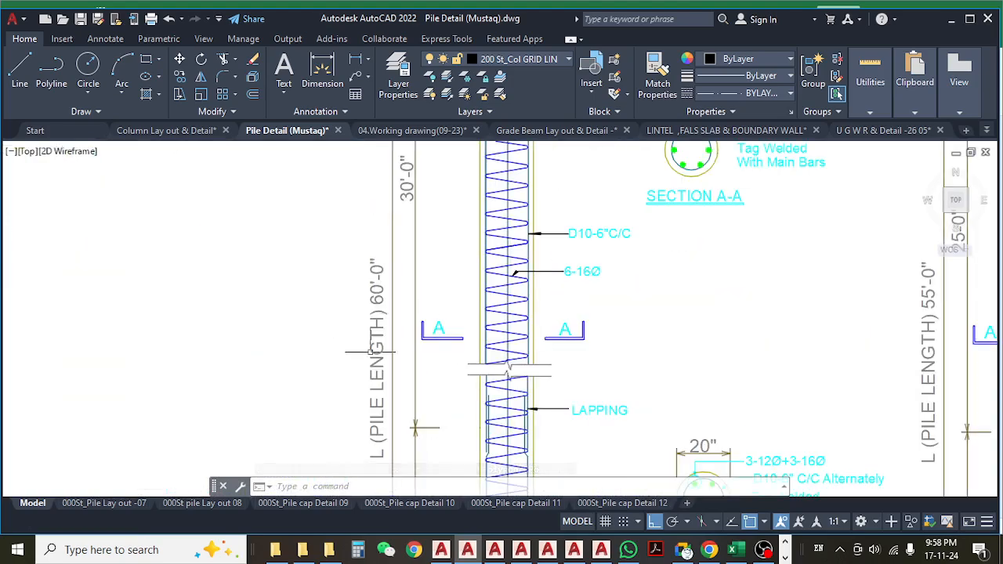
scroll(374, 357, "down", 4)
middle_click_drag(453, 281, 431, 356)
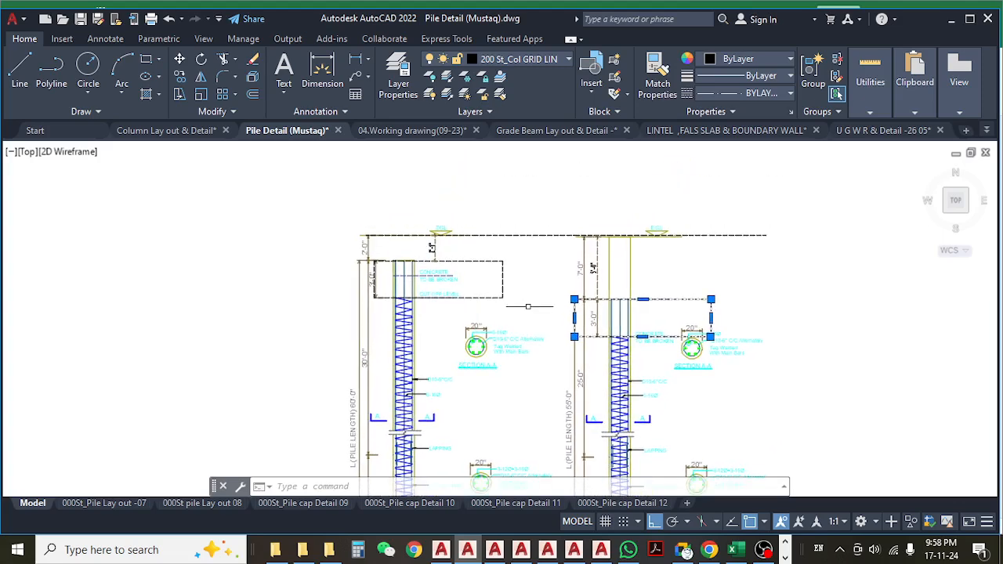
- Read the titles beneath the two pile long sections, including the one for the pile below the UGWR and lift core
scroll(528, 306, "down", 6)
scroll(533, 348, "up", 4)
scroll(556, 433, "up", 10)
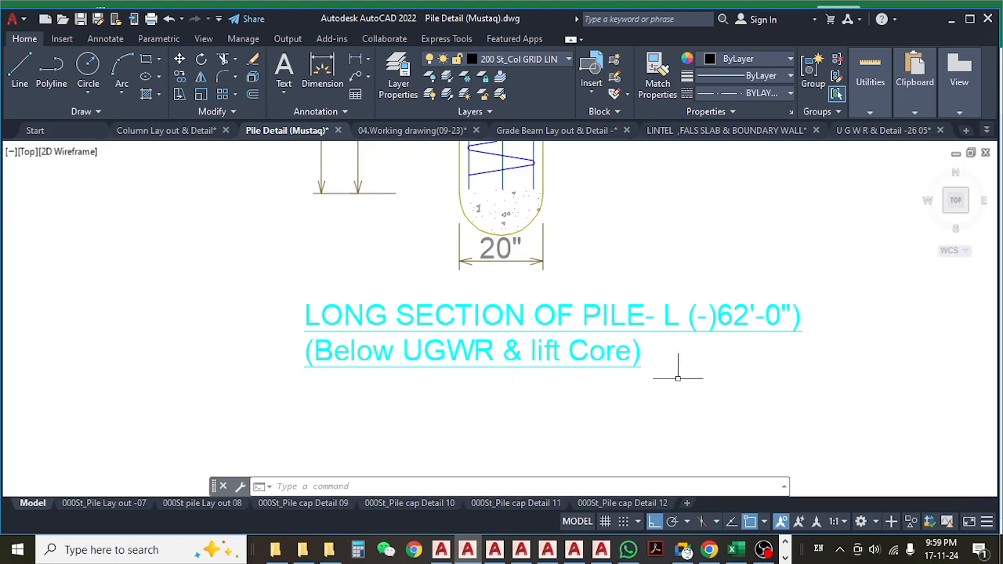
scroll(605, 357, "down", 5)
scroll(627, 368, "up", 3)
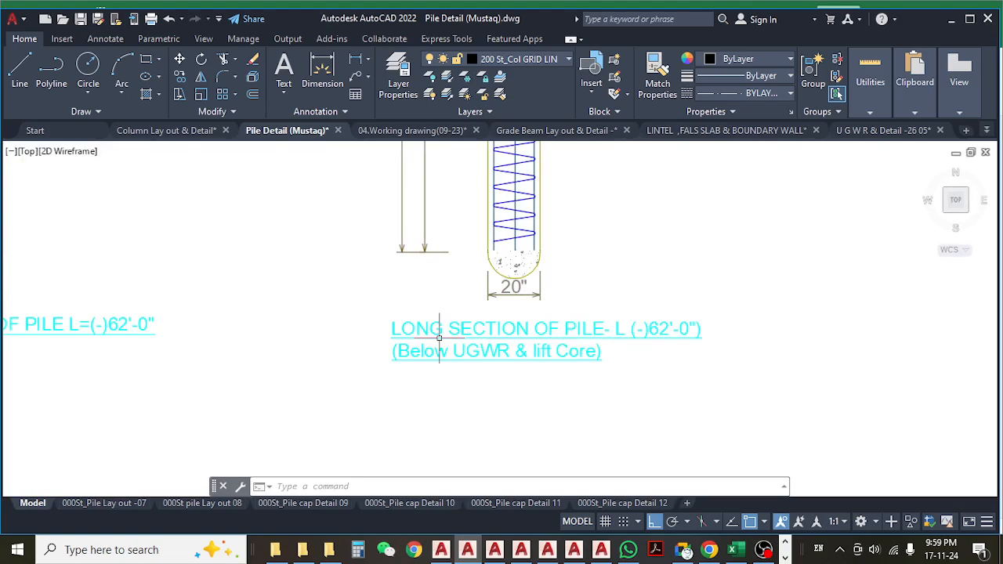
scroll(463, 348, "down", 6)
scroll(430, 207, "up", 4)
- Compare the dimensions from EGL to the top of each pile and the concrete-to-be-broken depths on both long sections
middle_click_drag(430, 196, 488, 343)
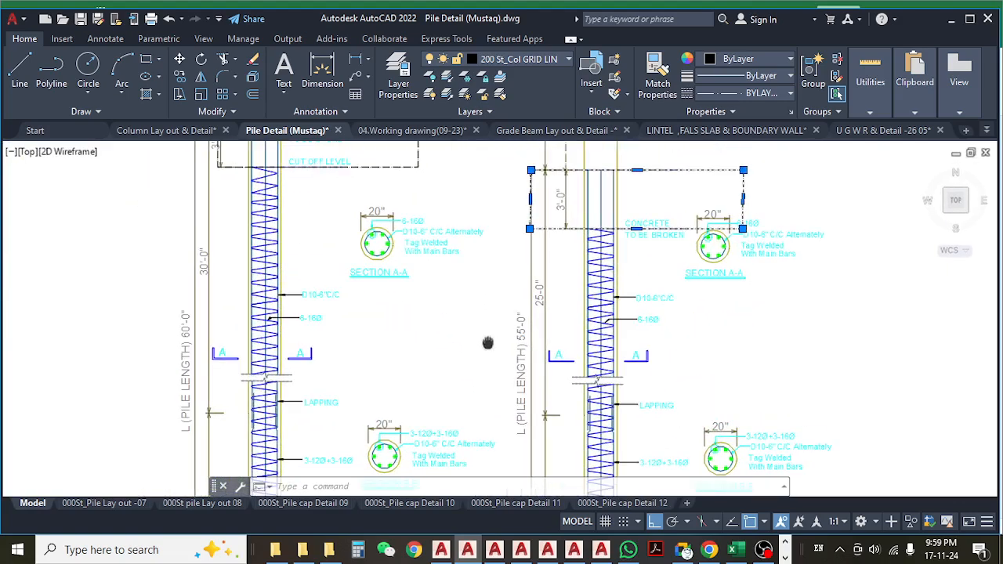
scroll(488, 342, "down", 1)
scroll(441, 233, "down", 1)
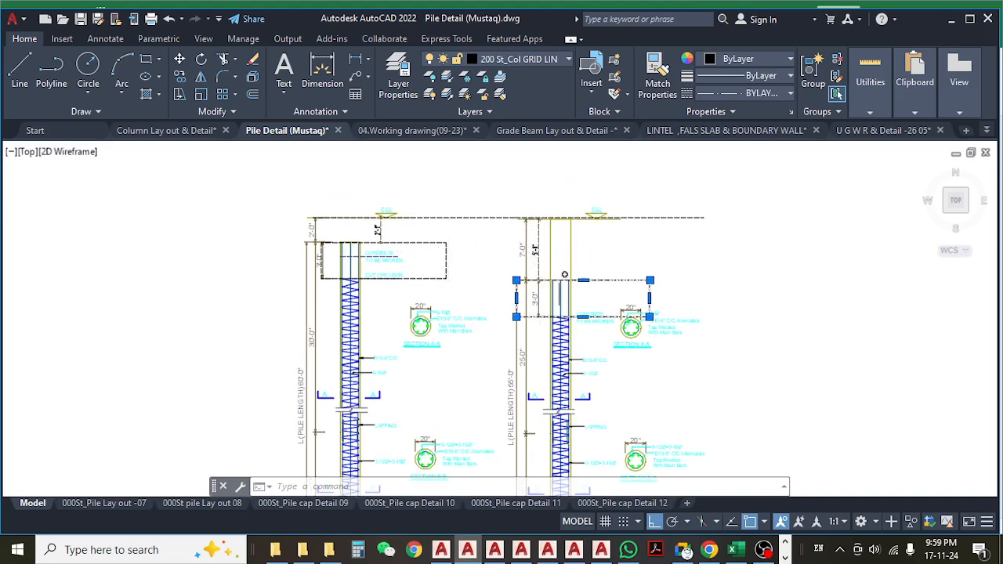
middle_click_drag(645, 264, 660, 264)
scroll(610, 268, "up", 2)
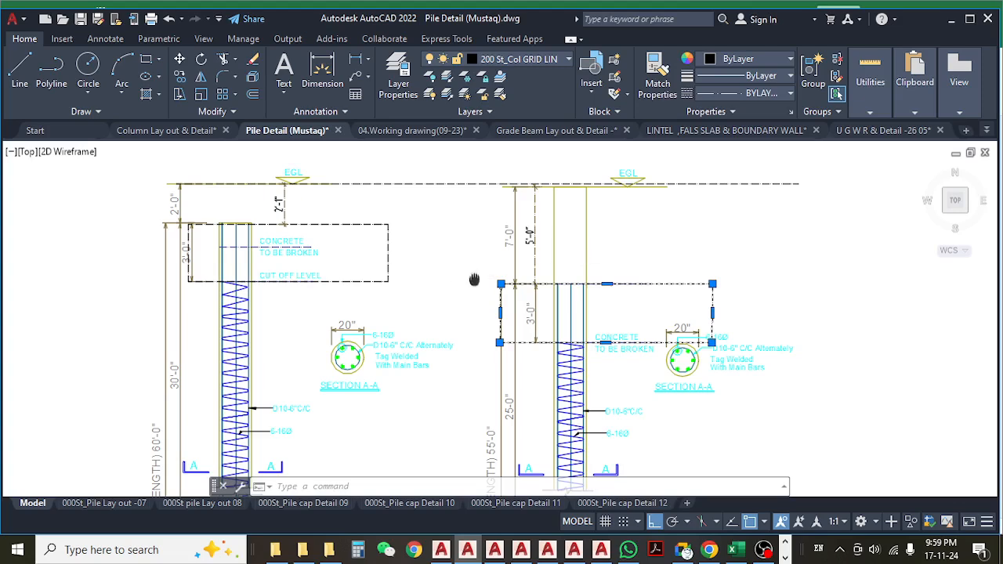
middle_click_drag(470, 279, 518, 287)
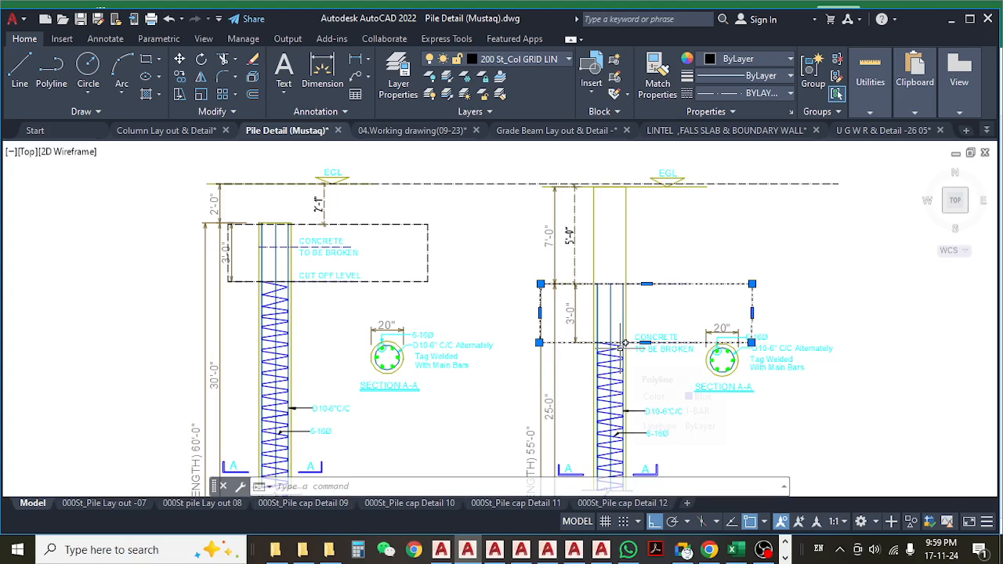
mouse_move(643, 251)
middle_mouse_down()
mouse_move(651, 305)
mouse_move(661, 305)
middle_mouse_up()
scroll(313, 227, "up", 2)
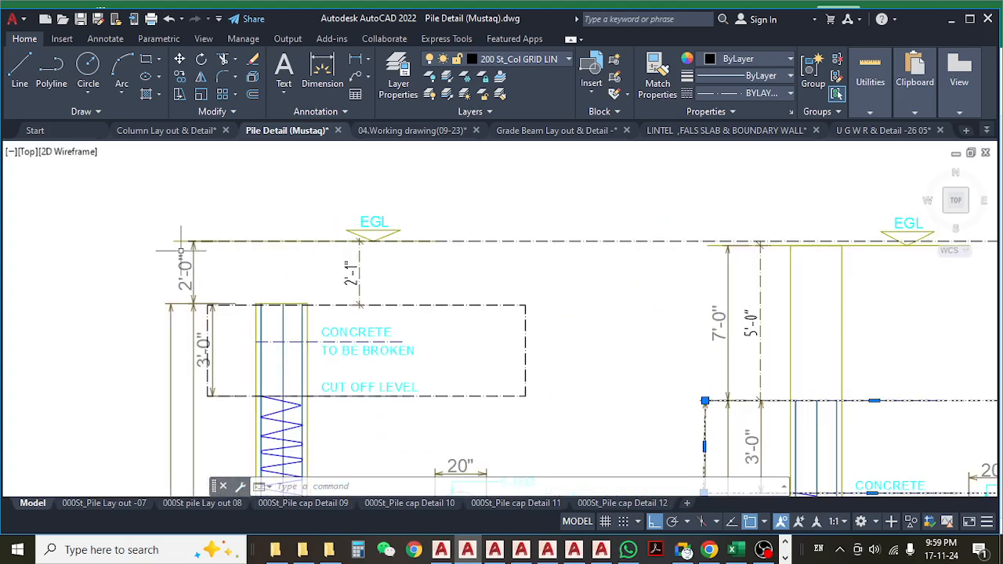
middle_click_drag(386, 257, 389, 258)
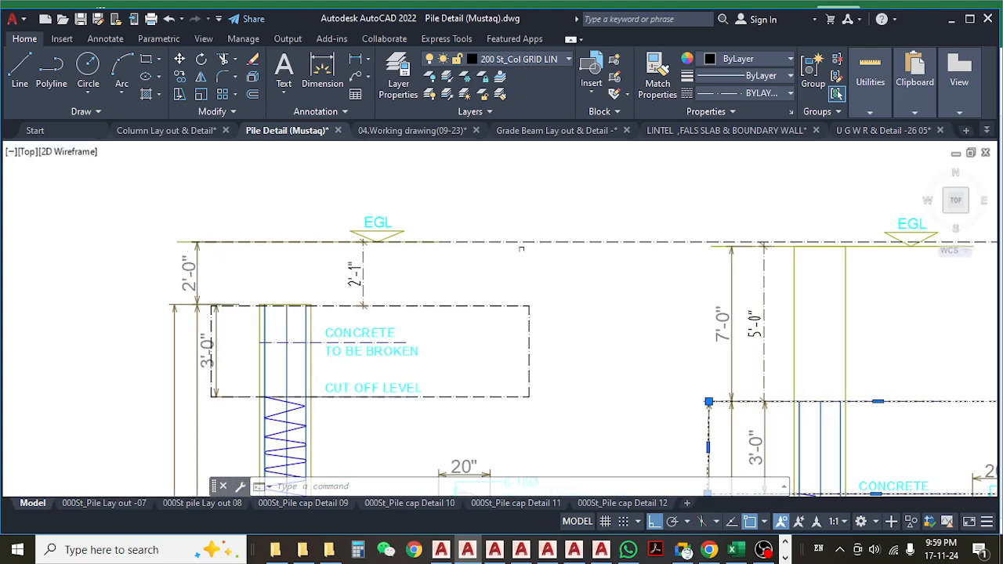
mouse_move(729, 255)
middle_mouse_down()
mouse_move(543, 262)
mouse_move(591, 270)
middle_mouse_up()
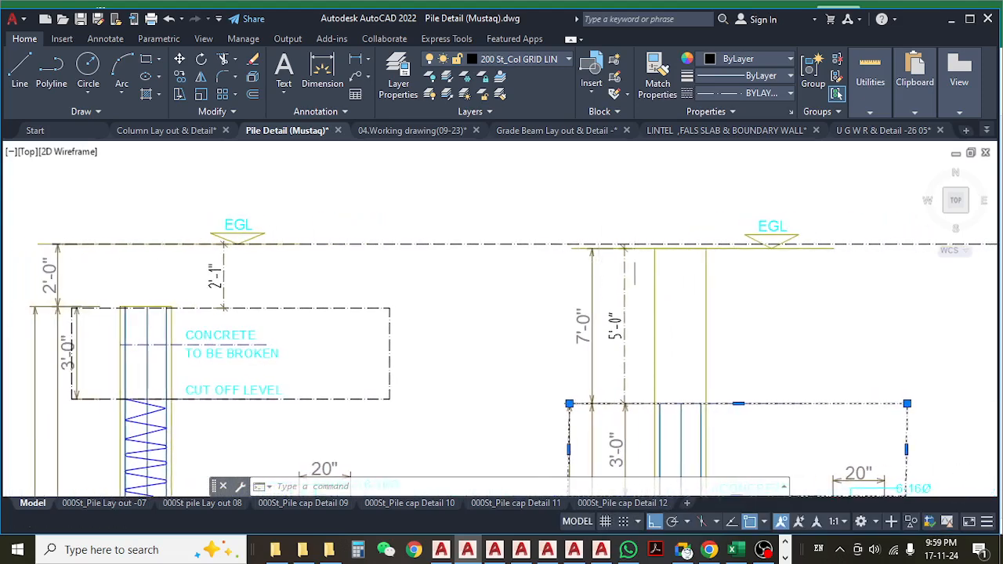
middle_click_drag(616, 337, 624, 335)
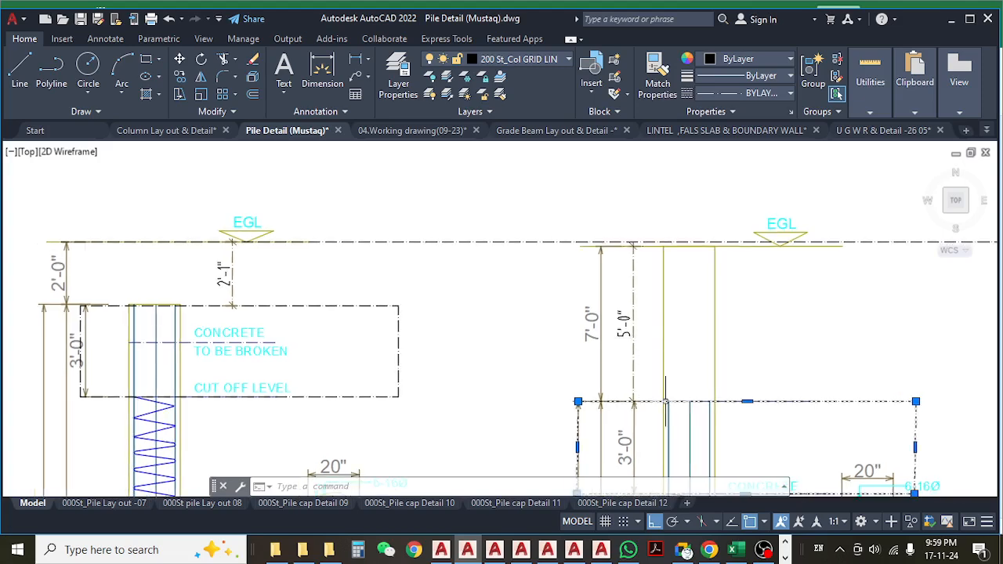
middle_click_drag(652, 398, 660, 365)
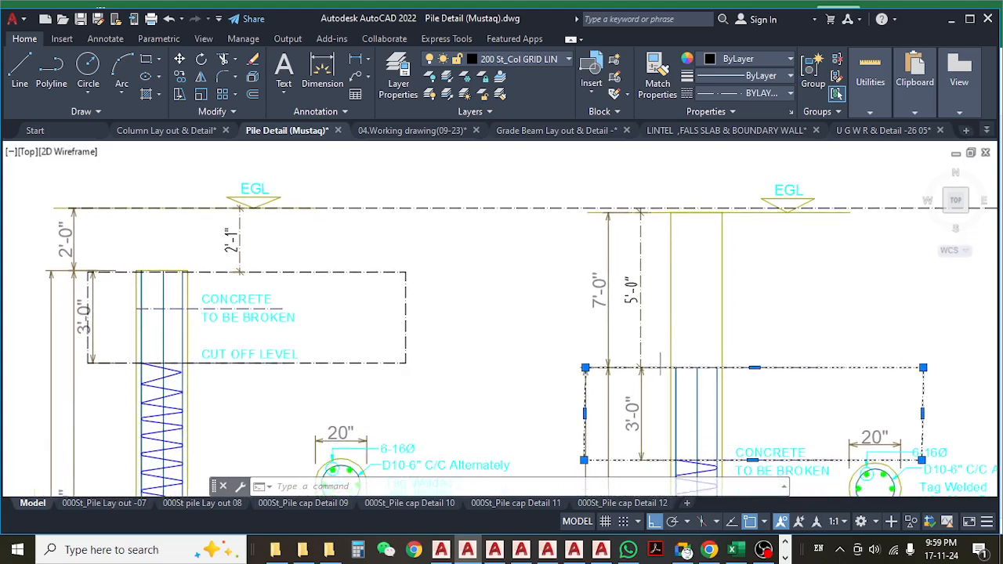
middle_click_drag(674, 212, 726, 227)
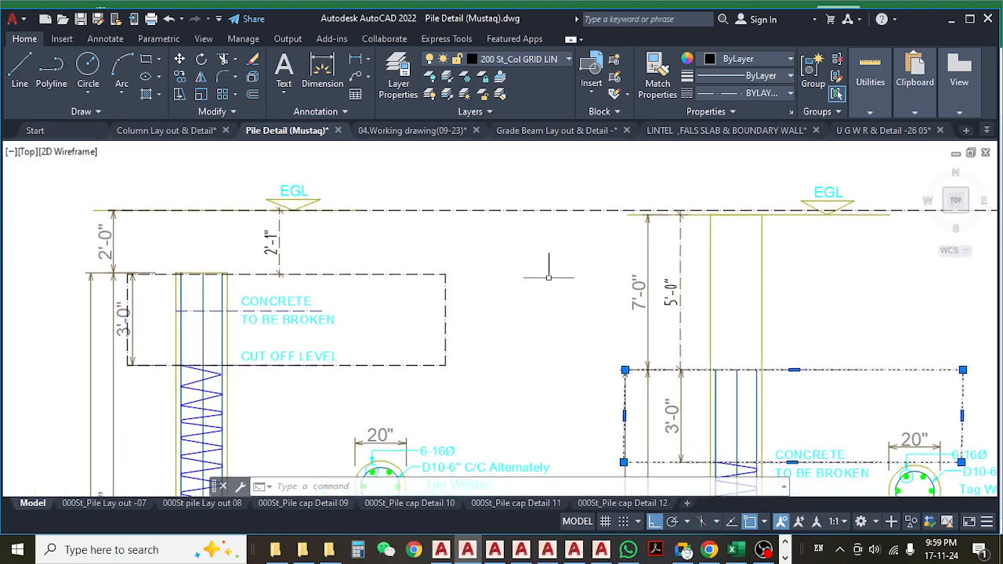
- Clear the selection and check the top edge of the pile cap outline on the 55'-0" pile
scroll(549, 278, "down", 2)
middle_click_drag(550, 281, 504, 228)
key("Escape")
key("Escape")
middle_click_drag(480, 280, 479, 291)
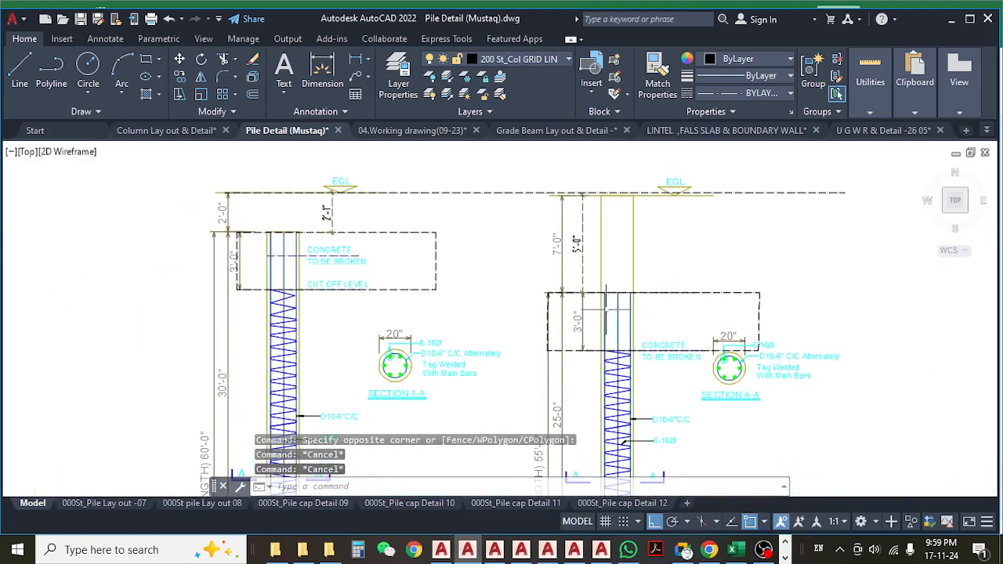
left_click(685, 293)
key("Escape")
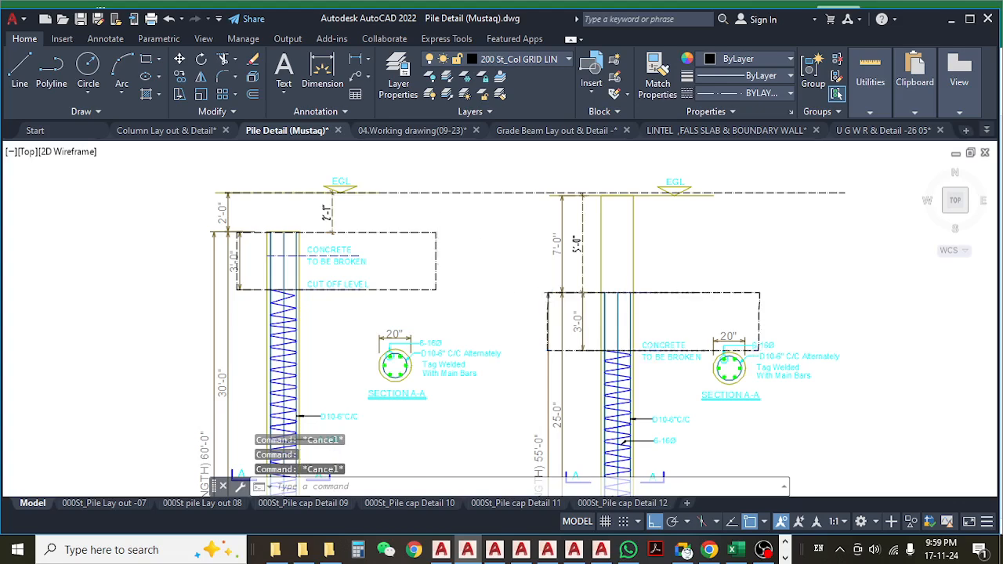
- Highlight the pile cap outline on the 60'-0" pile to inspect its extent, then clear the selection
left_click(442, 238)
left_click(430, 253)
key("Escape")
key("Escape")
middle_click_drag(426, 300, 477, 293)
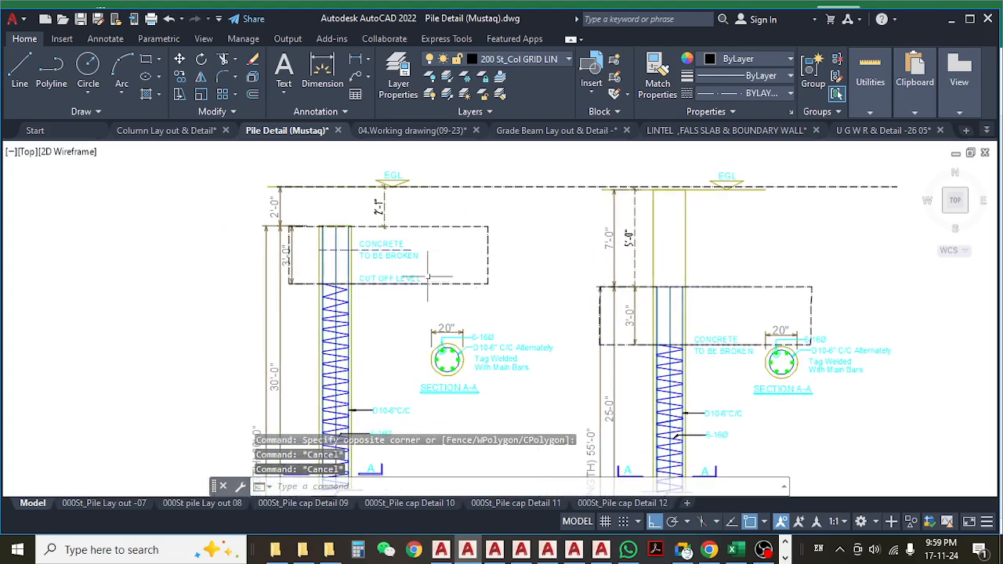
left_click(431, 286)
left_click(302, 252)
key("Escape")
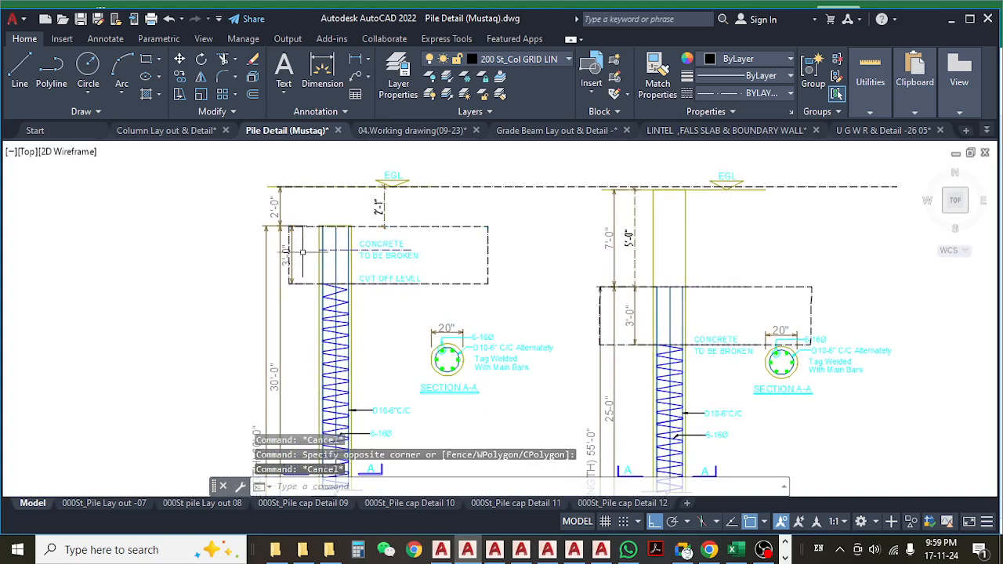
- Highlight the pile cap outline on the 55'-0" pile for comparison and deselect it
left_click(767, 276)
left_click(755, 310)
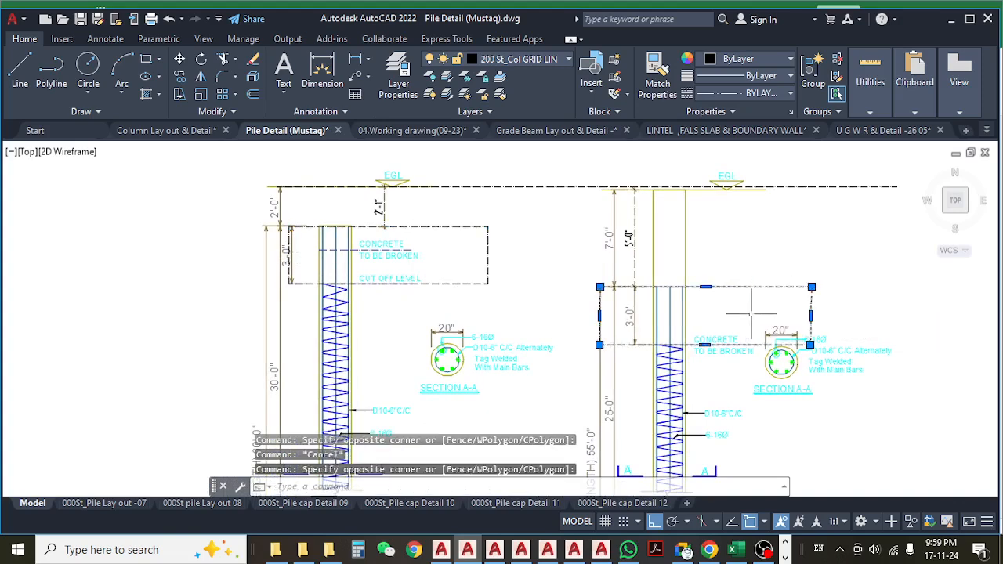
middle_click_drag(790, 315, 759, 314)
key("Escape")
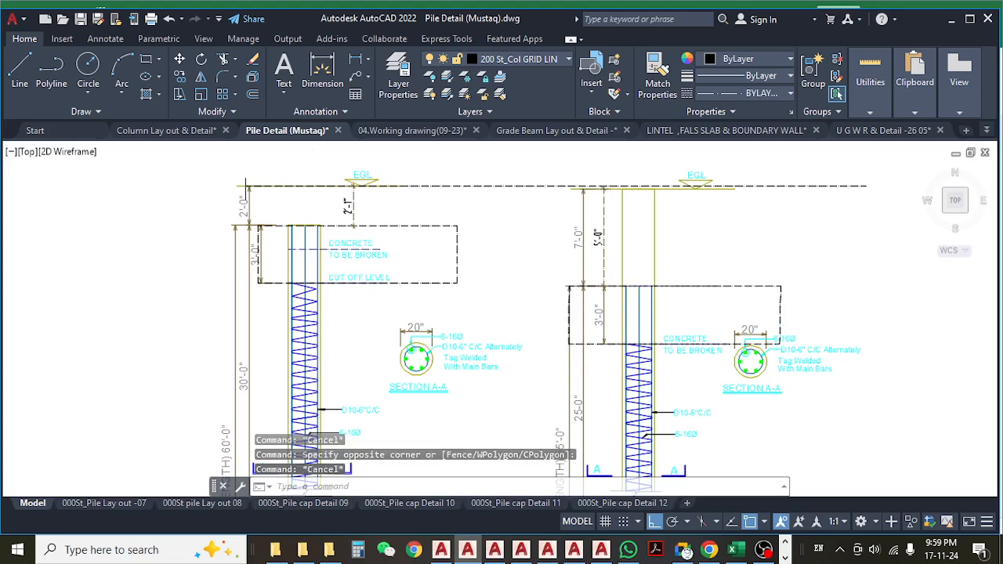
- Draw a long, shallow rectangle with its lower edge on the EGL line, spanning above both pile sections
middle_click_drag(246, 185, 254, 206)
type("rec")
key("Return")
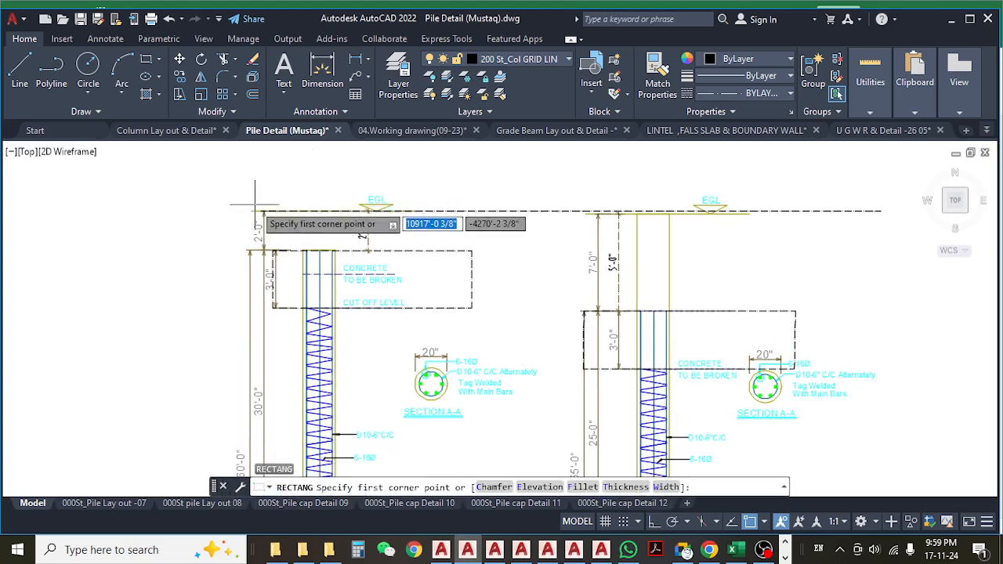
left_click(254, 210)
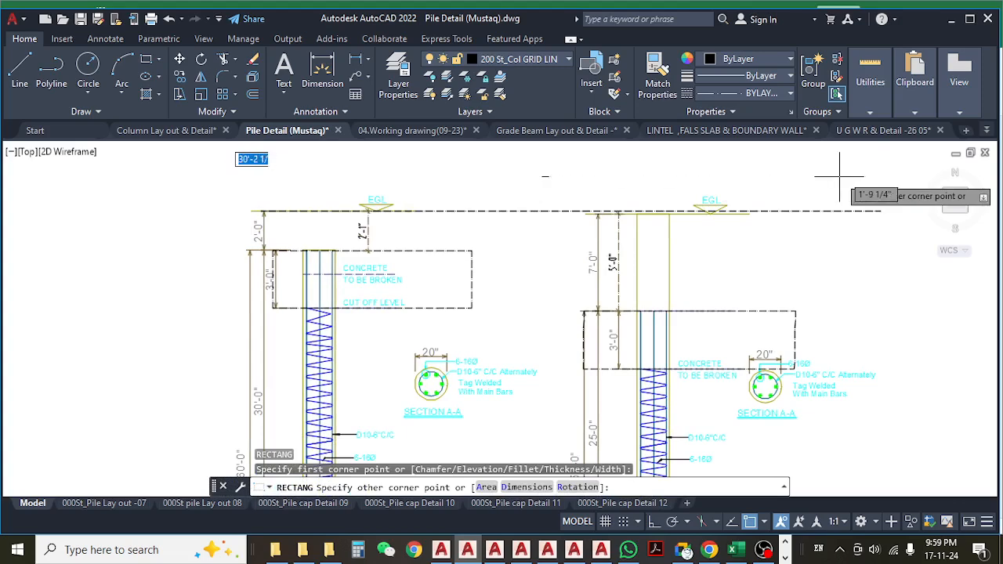
left_click(876, 178)
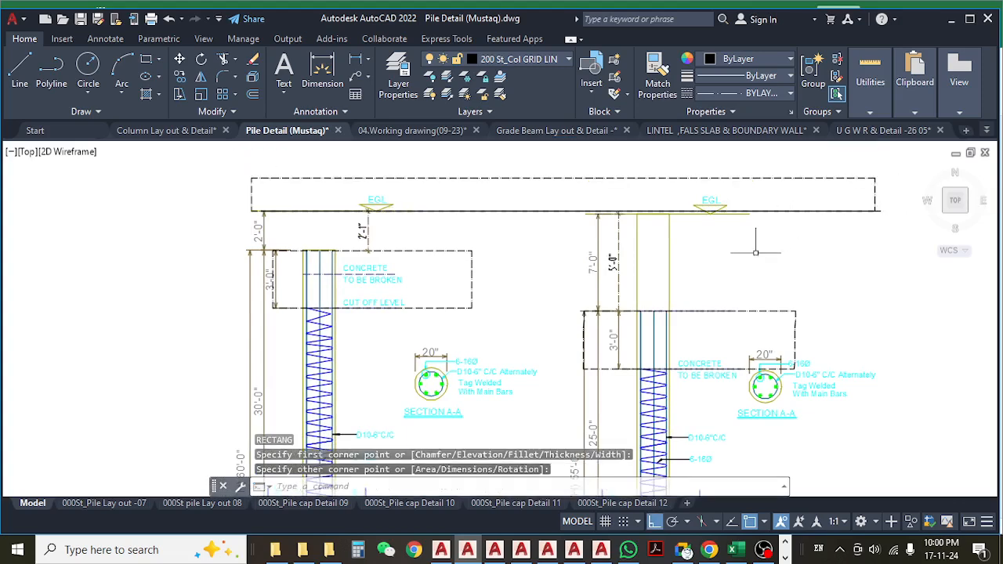
mouse_move(755, 252)
middle_mouse_down()
mouse_move(696, 261)
mouse_move(671, 242)
middle_mouse_up()
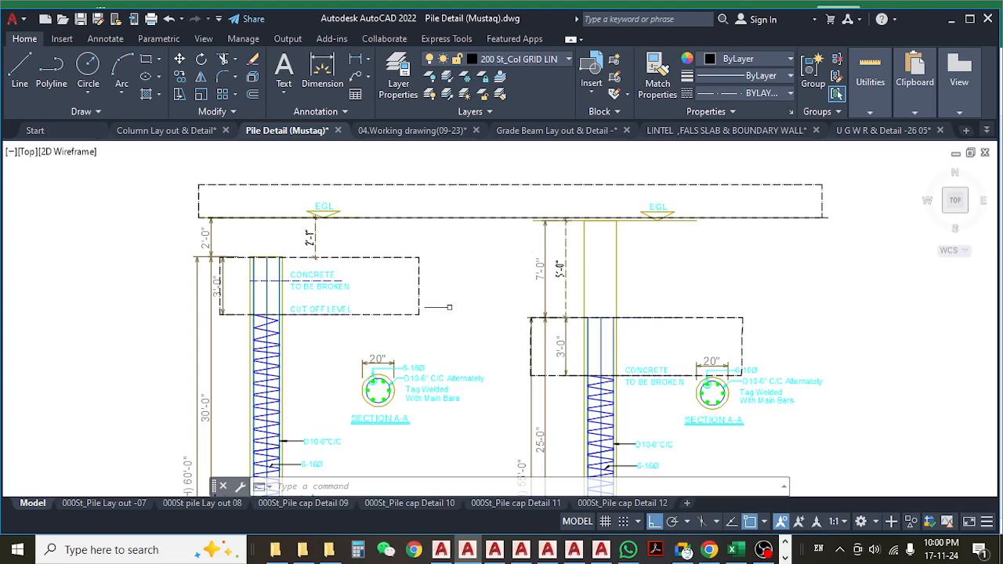
- Examine both pile long sections from the EGL rectangle downward, comparing their cut-off levels and pile lengths
middle_click_drag(448, 306, 517, 283)
middle_click_drag(601, 383, 630, 312)
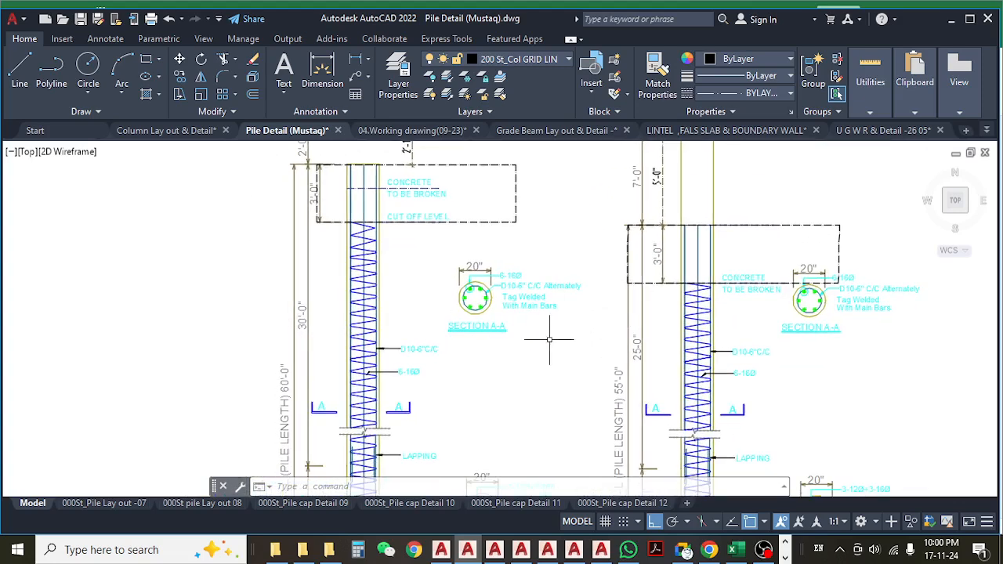
scroll(571, 324, "down", 4)
middle_click_drag(518, 356, 469, 177)
scroll(495, 339, "up", 6)
scroll(507, 367, "down", 4)
scroll(511, 379, "down", 2)
mouse_move(476, 308)
middle_mouse_down()
mouse_move(481, 381)
mouse_move(497, 412)
middle_mouse_up()
scroll(473, 241, "up", 4)
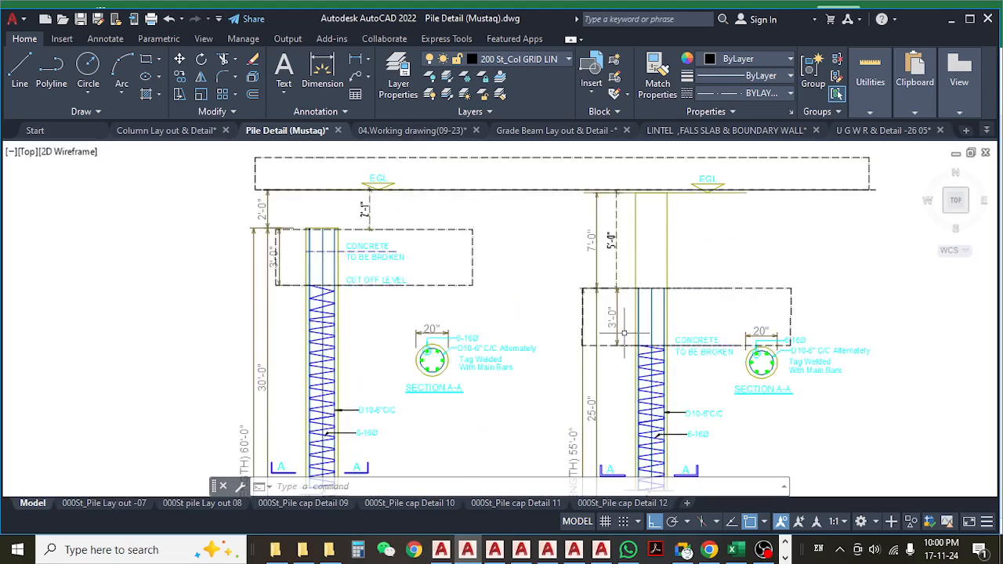
middle_click_drag(495, 279, 452, 301)
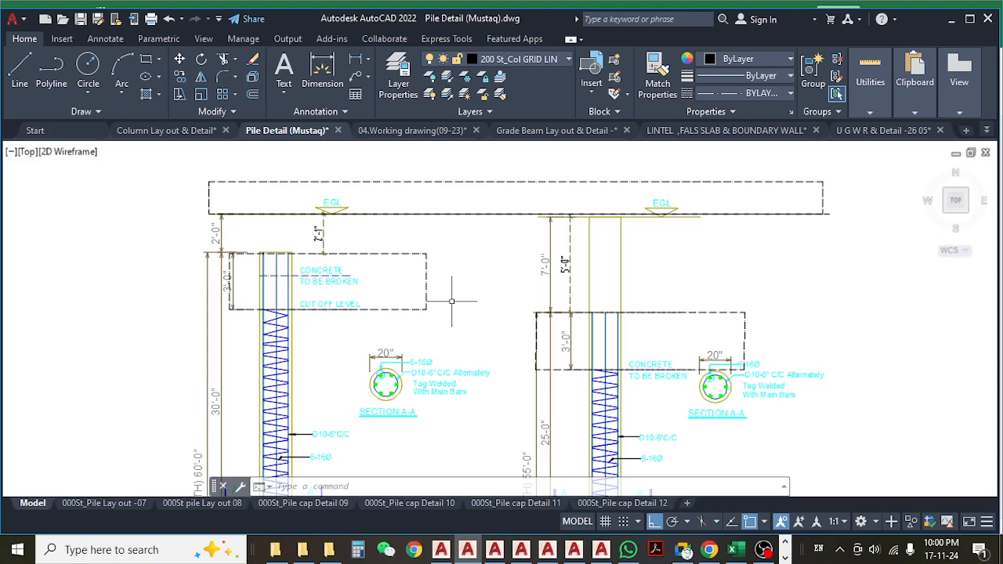
scroll(451, 301, "down", 10)
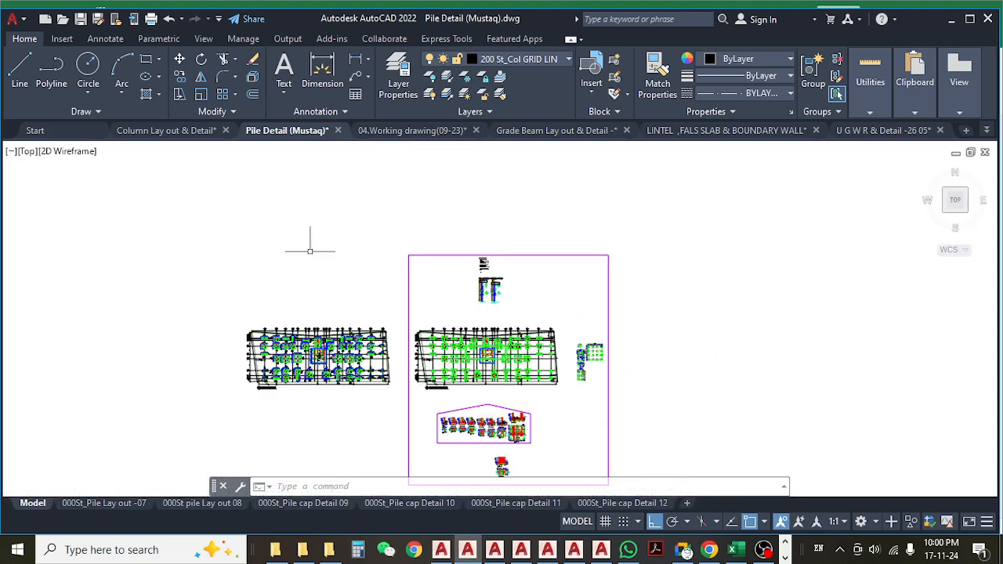
- Inspect the pile lay-out plan around the central 16P cap and its neighbouring pile groups
middle_click_drag(310, 252, 424, 242)
scroll(416, 343, "up", 11)
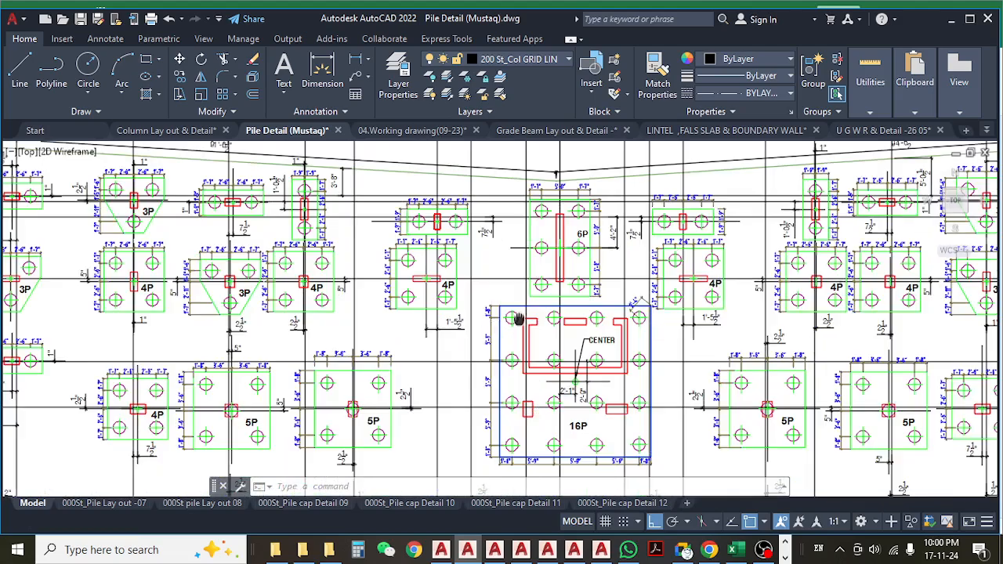
middle_click_drag(517, 317, 395, 229)
middle_click_drag(373, 307, 379, 302)
scroll(343, 289, "down", 10)
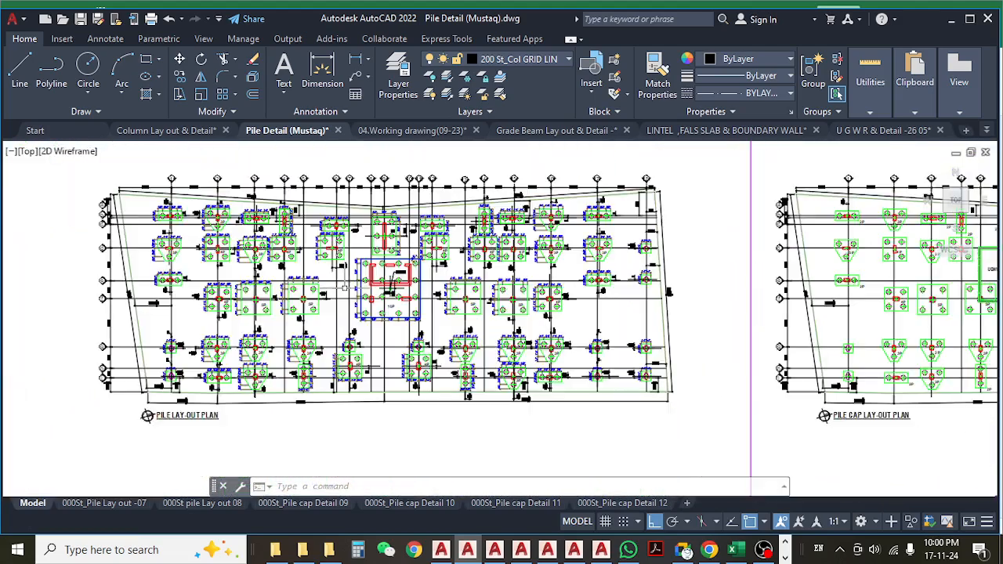
- Examine the UGWR outline on the pile cap lay-out plan and the pile caps it overlaps around the central 16P cap
scroll(563, 300, "up", 4)
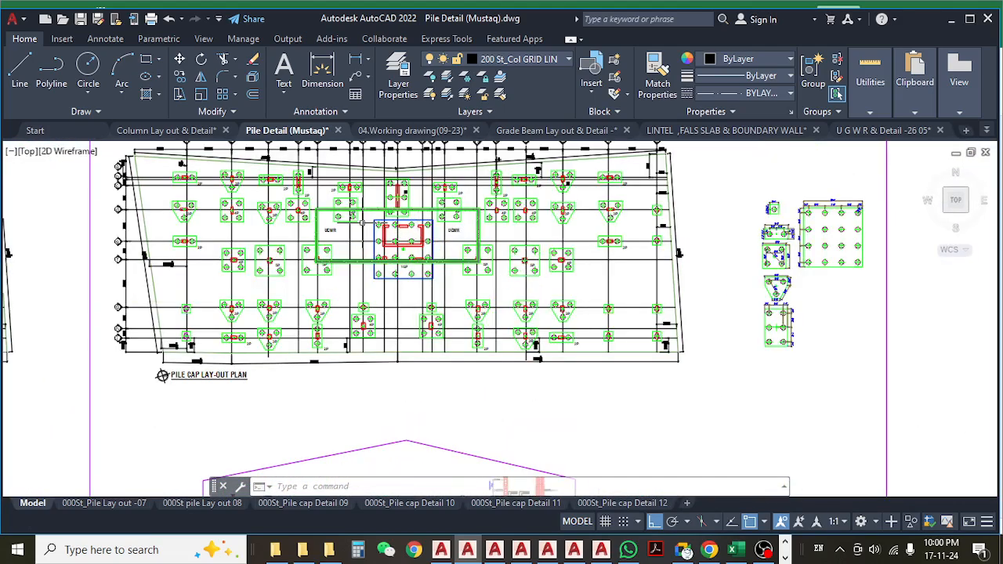
scroll(360, 227, "up", 2)
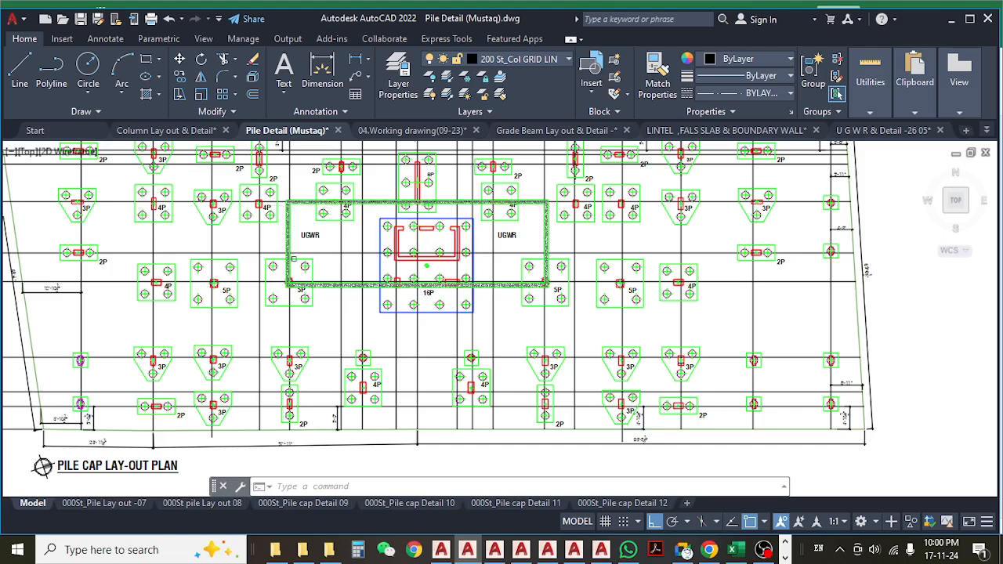
scroll(501, 245, "up", 4)
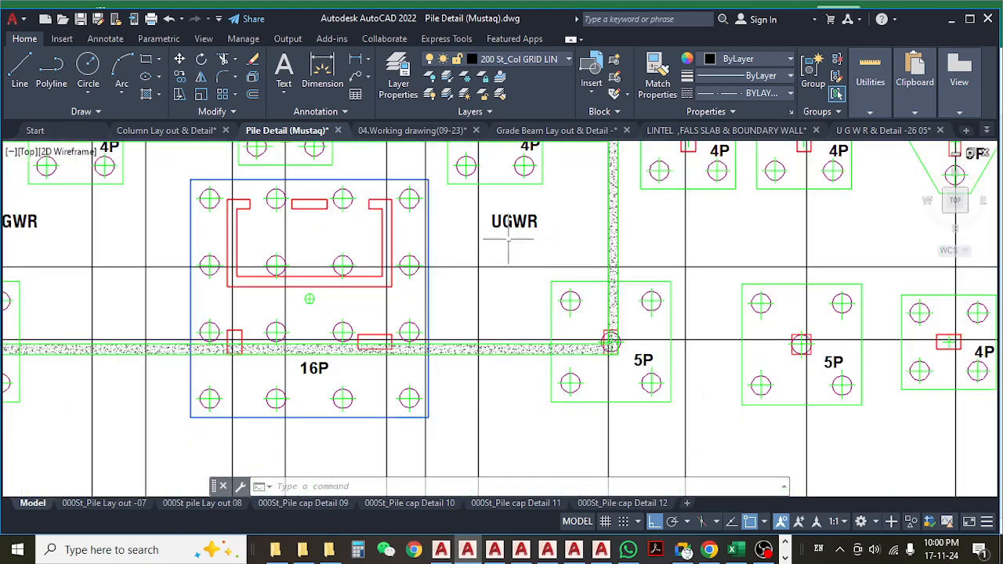
scroll(509, 240, "down", 2)
middle_click_drag(209, 235, 245, 239)
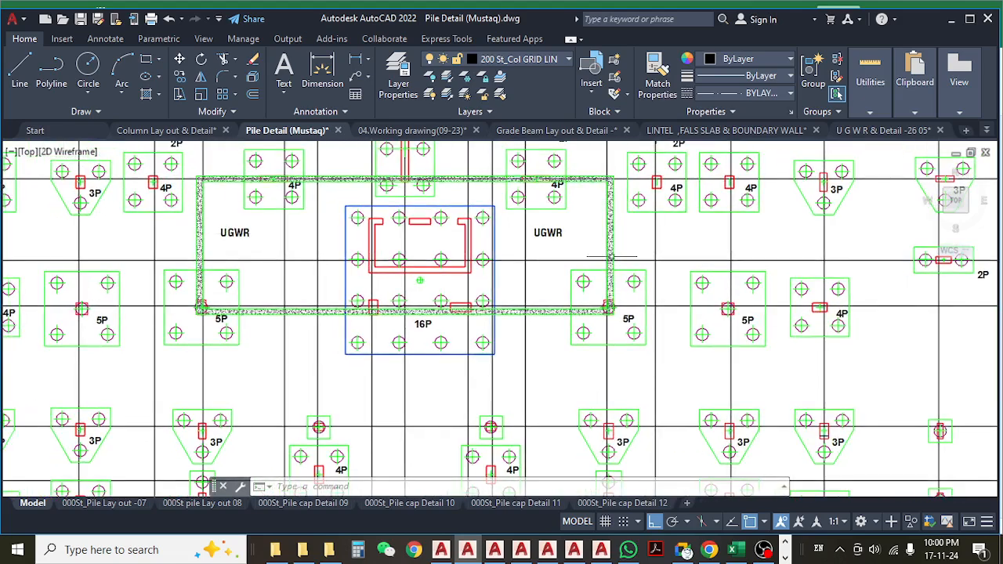
middle_click_drag(606, 304, 622, 307)
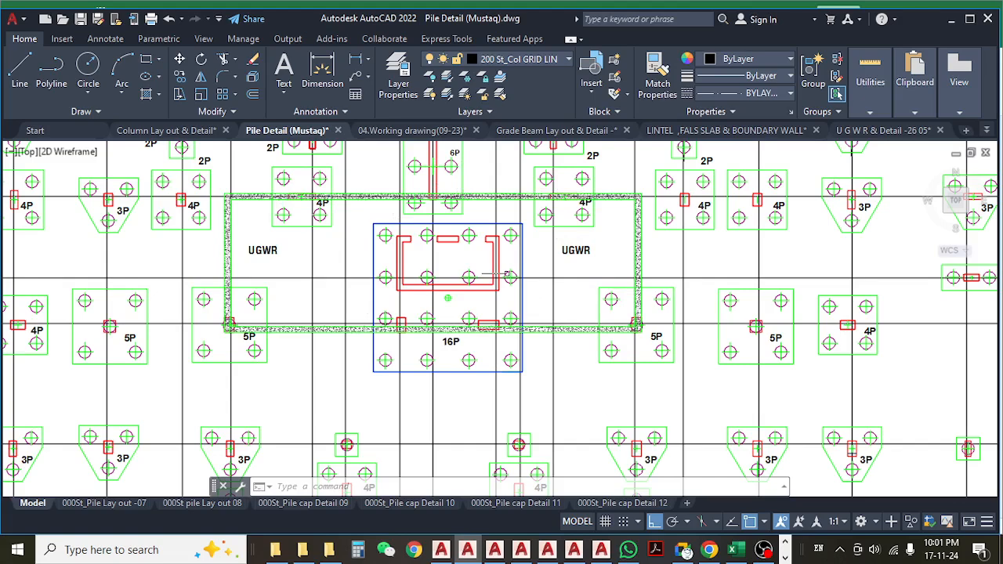
scroll(510, 276, "down", 3)
scroll(520, 280, "up", 2)
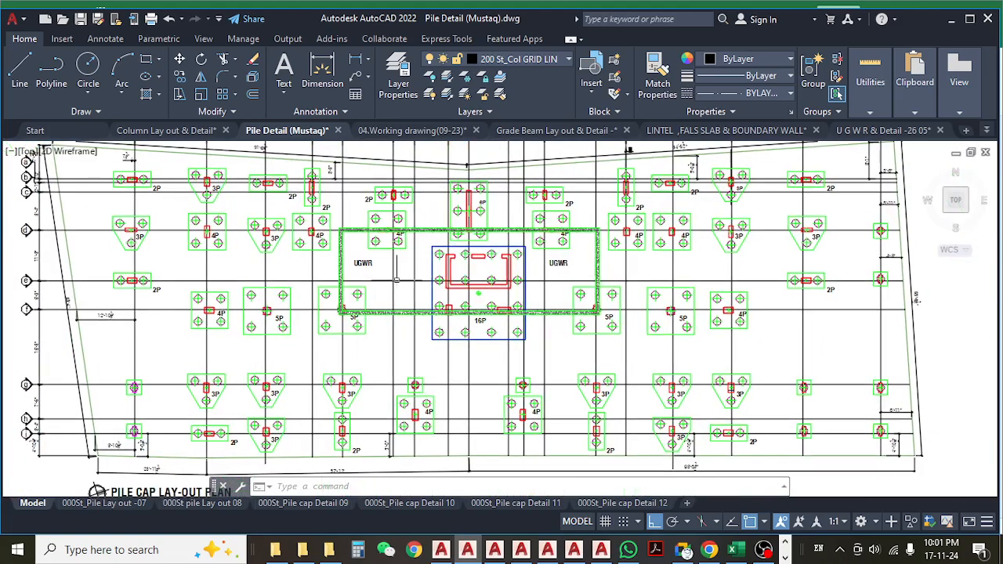
- Highlight the pile caps touched by the UGWR: the two 5P, two 4P, the 6P and the central 16P cap
left_click(365, 303)
scroll(363, 303, "up", 4)
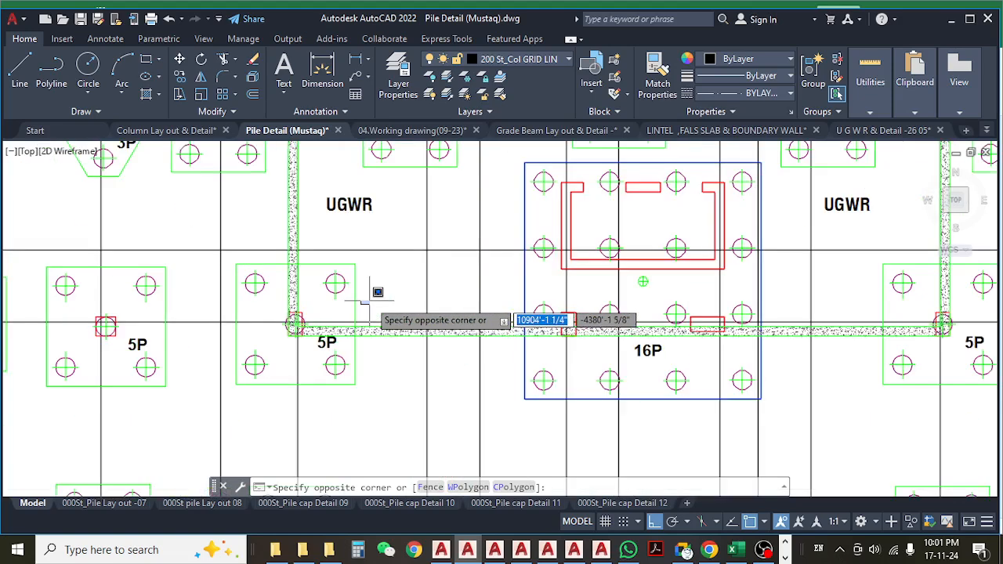
key("Escape")
left_click(355, 288)
scroll(399, 278, "down", 4)
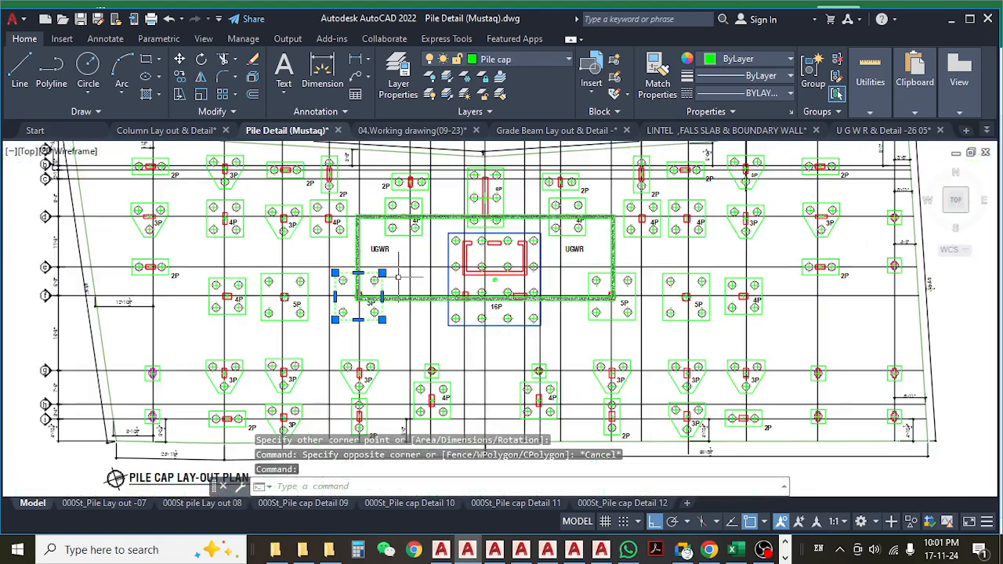
left_click(400, 233)
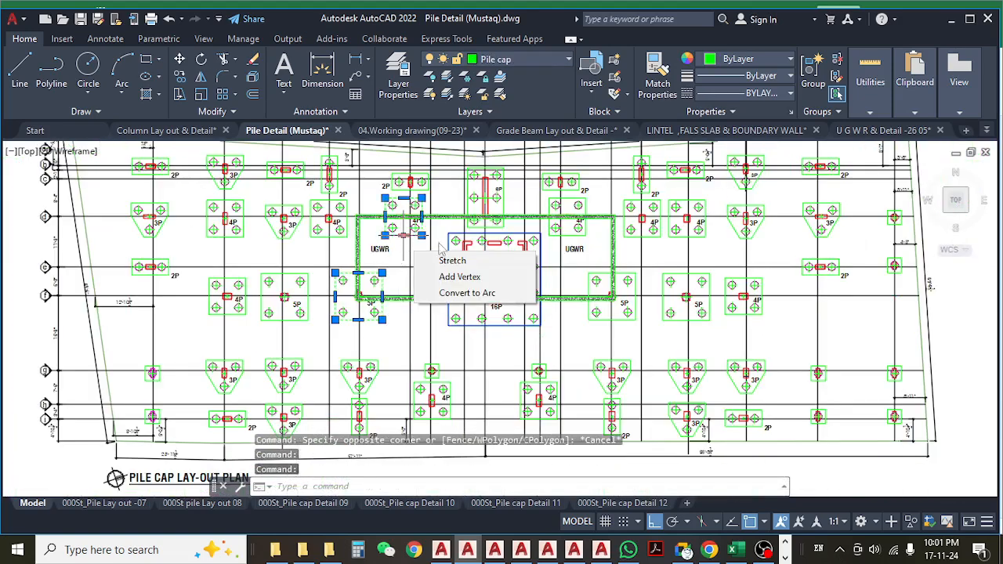
left_click(510, 192)
scroll(605, 220, "up", 2)
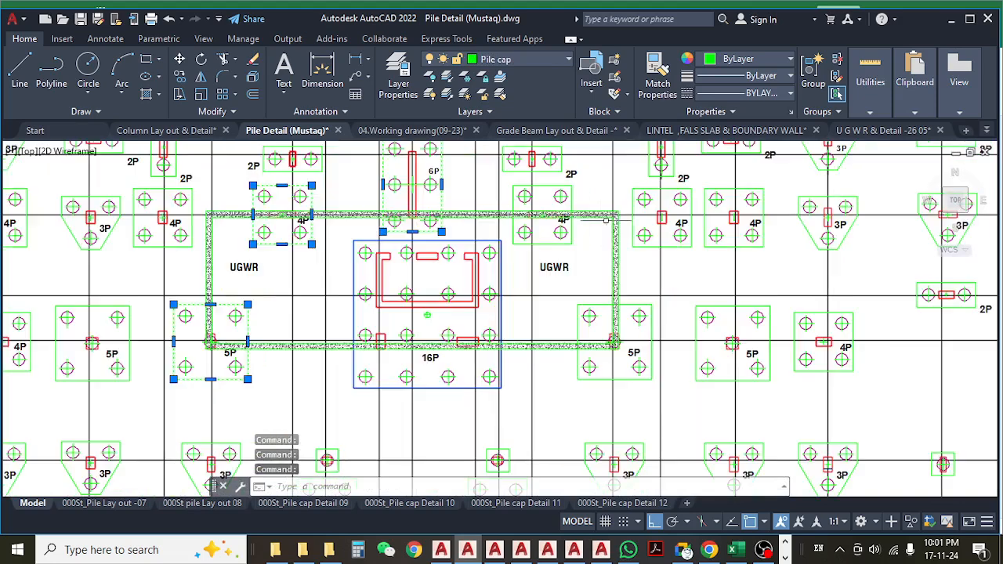
left_click(573, 233)
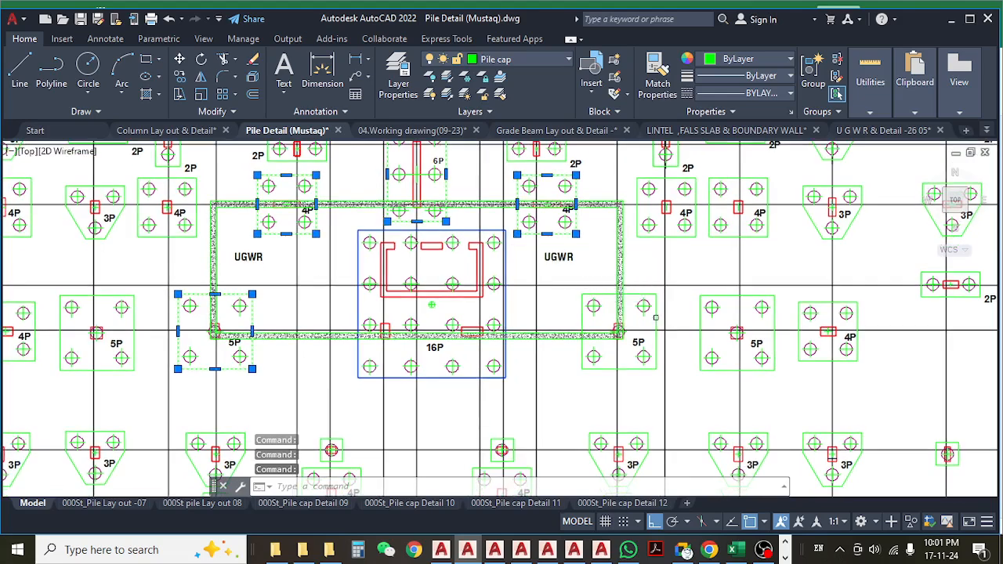
scroll(501, 367, "up", 2)
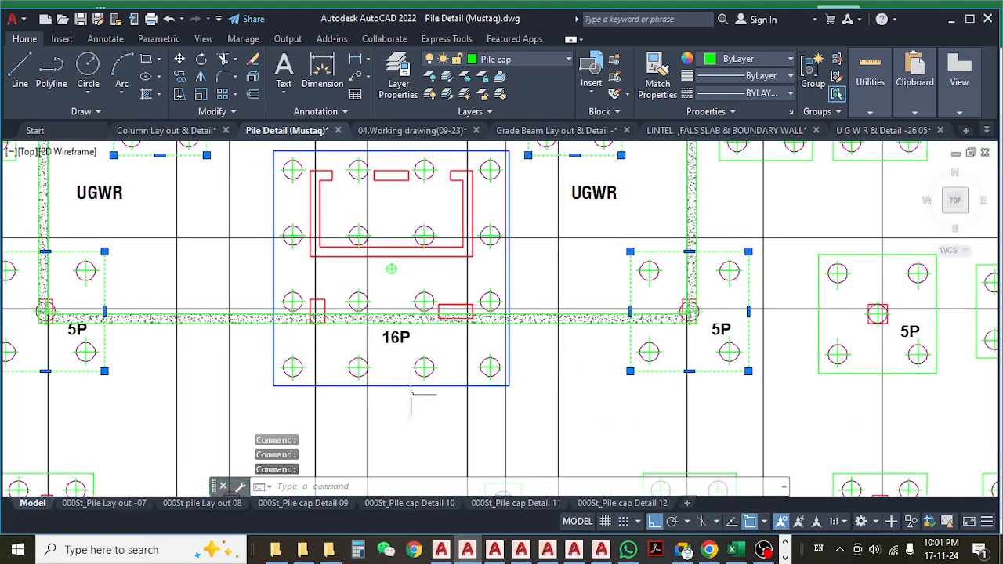
scroll(520, 379, "down", 4)
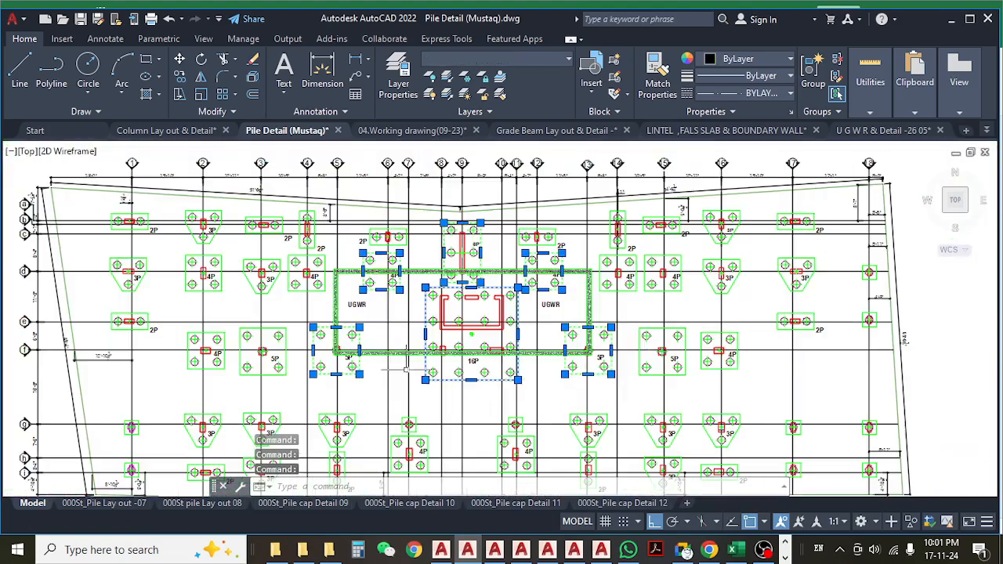
- Examine where the UGWR walls cross the highlighted 4P caps and meet the columns on the 5P corner caps
middle_click_drag(408, 362, 402, 339)
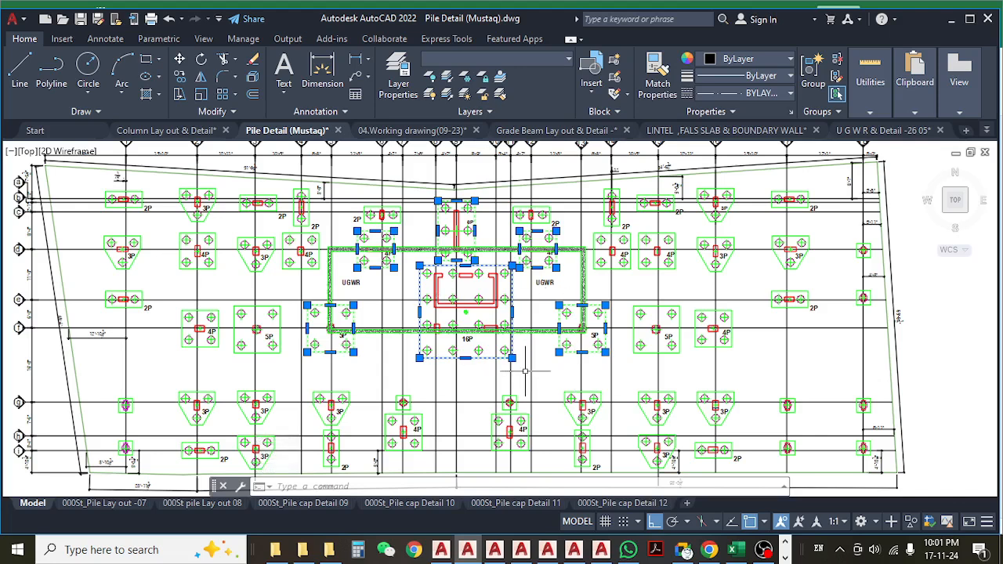
scroll(379, 235, "up", 2)
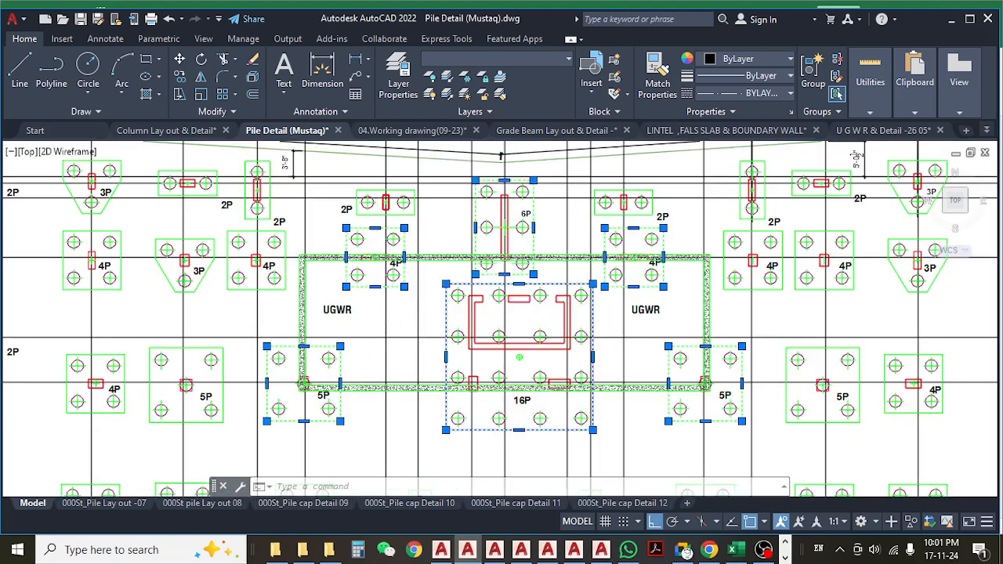
scroll(344, 234, "up", 4)
scroll(354, 267, "down", 2)
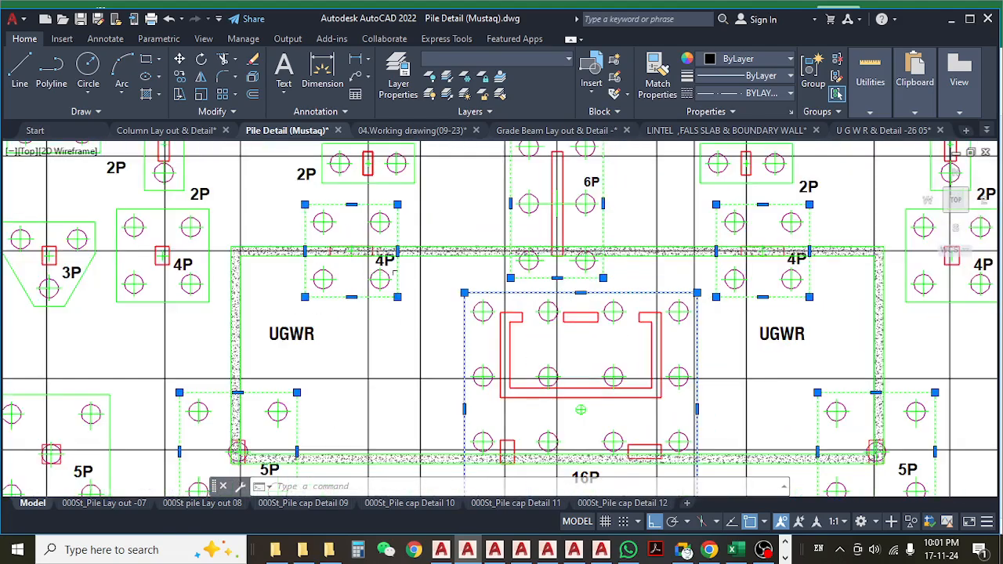
middle_click_drag(629, 273, 403, 266)
scroll(550, 247, "up", 4)
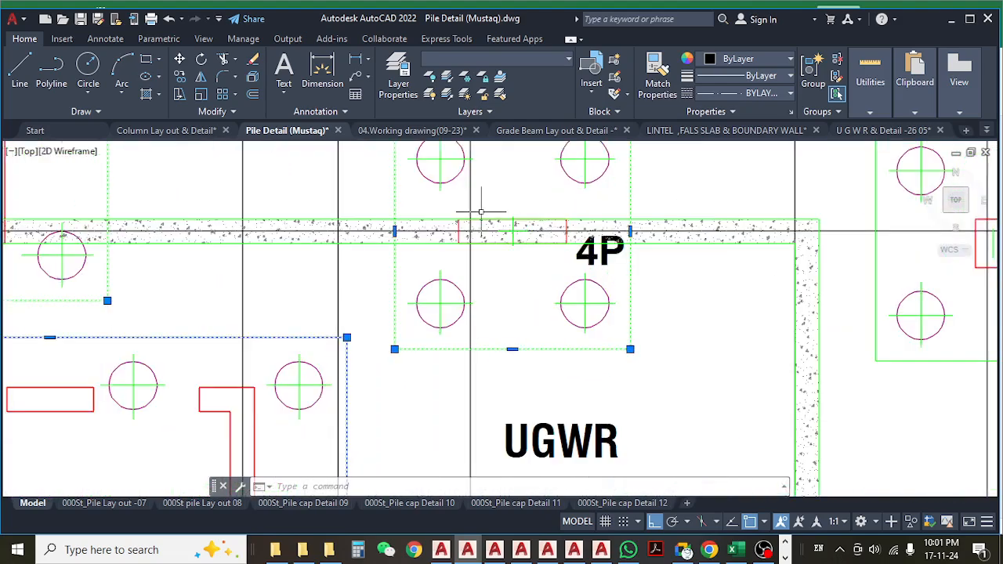
scroll(442, 253, "down", 3)
scroll(549, 283, "up", 4)
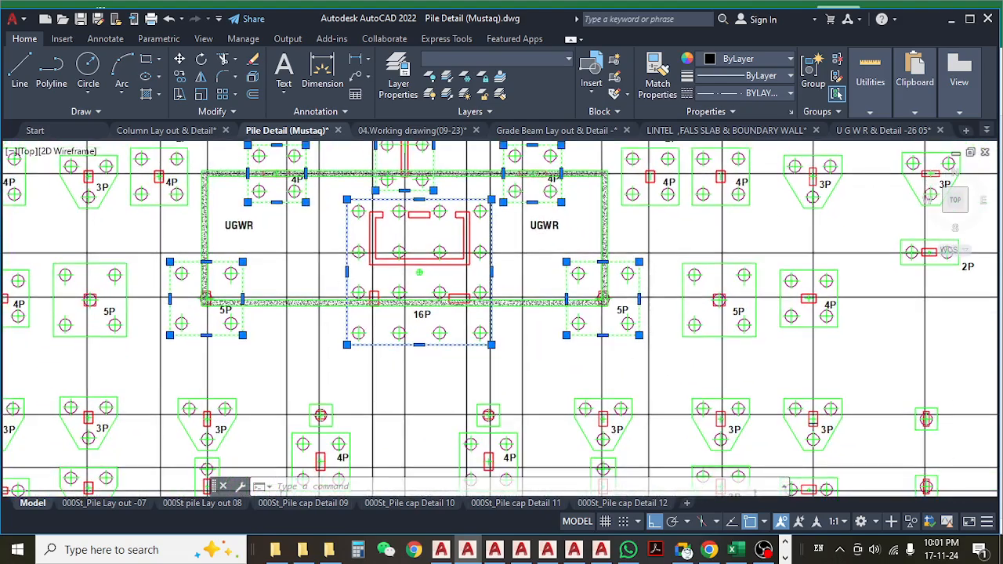
scroll(596, 299, "up", 2)
scroll(582, 297, "up", 3)
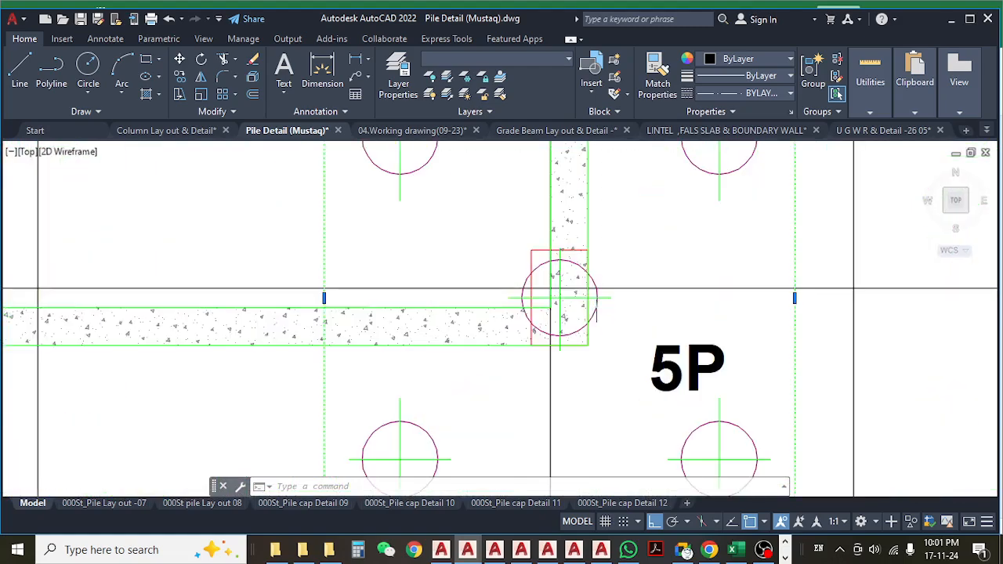
scroll(282, 302, "down", 5)
scroll(283, 303, "up", 2)
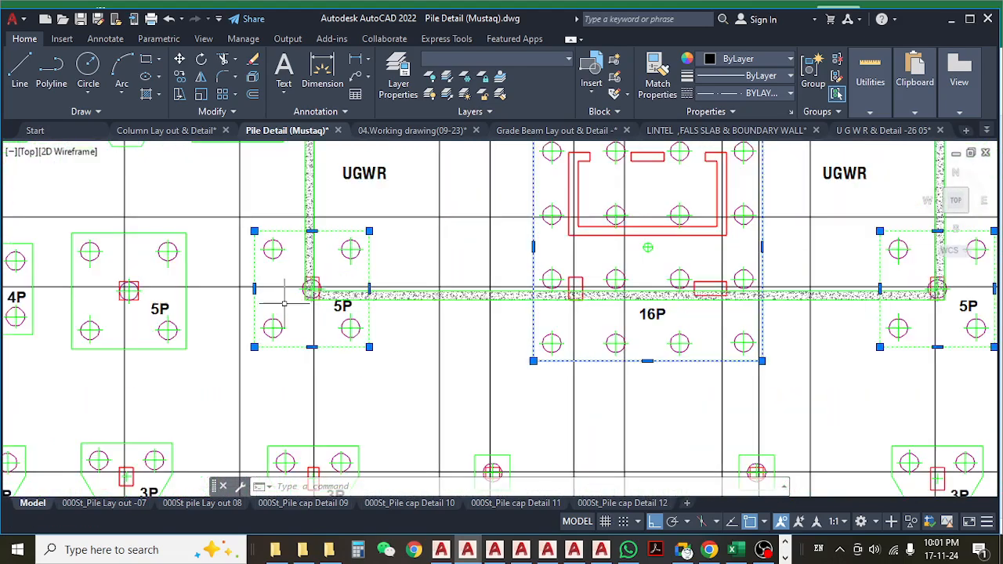
middle_click_drag(409, 312, 336, 309)
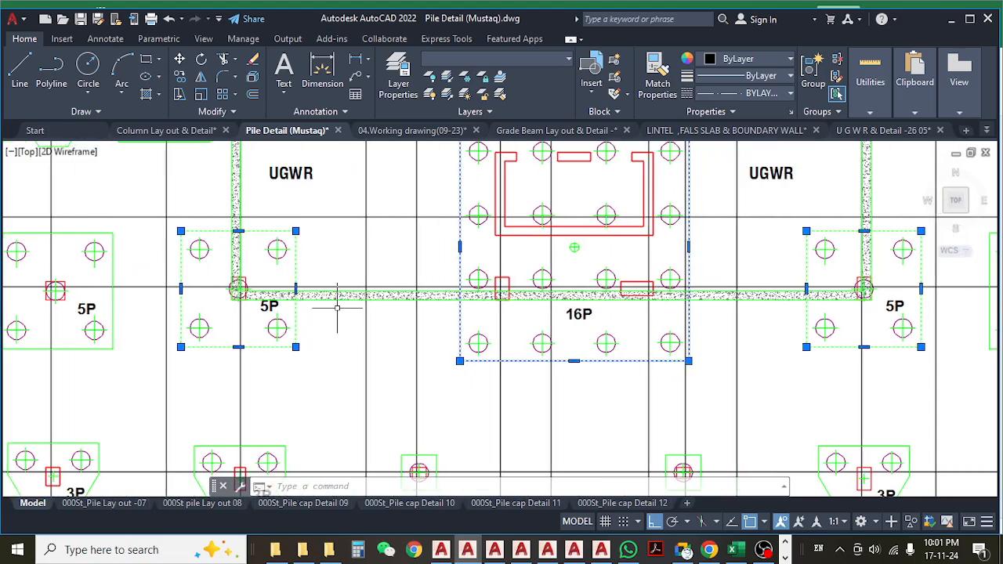
- Inspect the UGWR's lower 5P corner cap and compare the highlighted caps along the tank perimeter up to the 6P cap
scroll(337, 307, "down", 2)
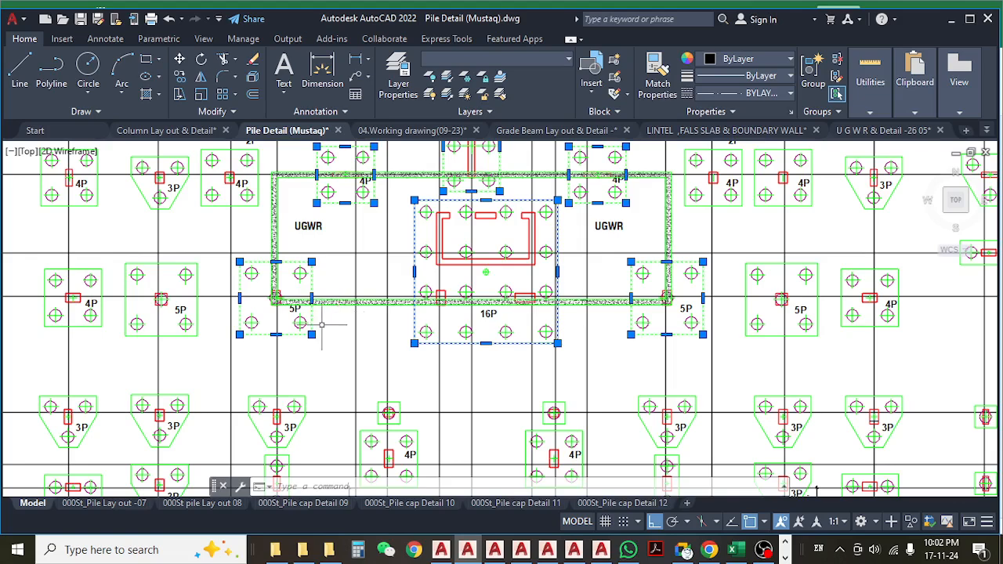
scroll(339, 311, "up", 1)
scroll(276, 271, "up", 4)
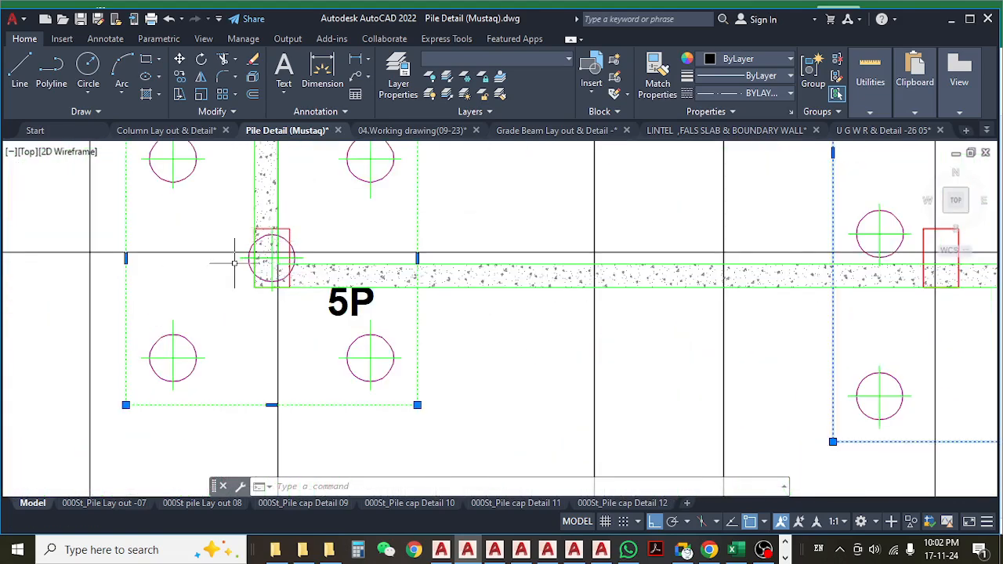
scroll(276, 266, "down", 4)
middle_click_drag(404, 301, 383, 352)
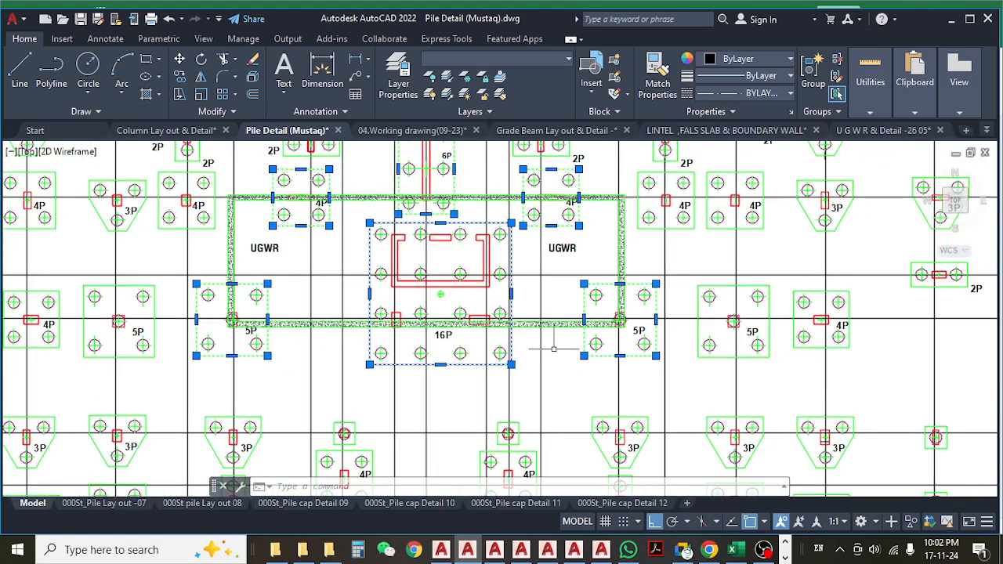
middle_click_drag(292, 302, 322, 319)
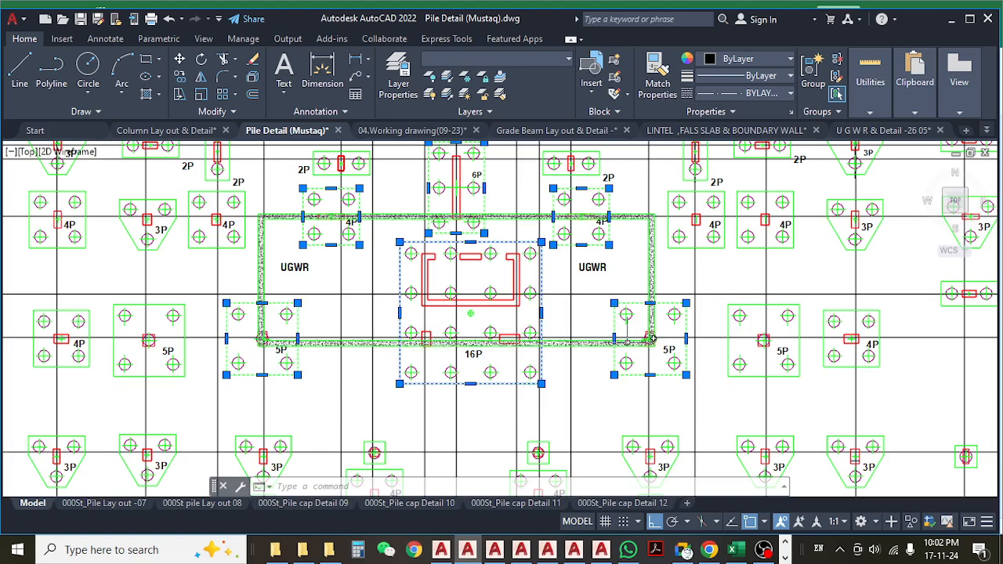
middle_click_drag(513, 343, 506, 328)
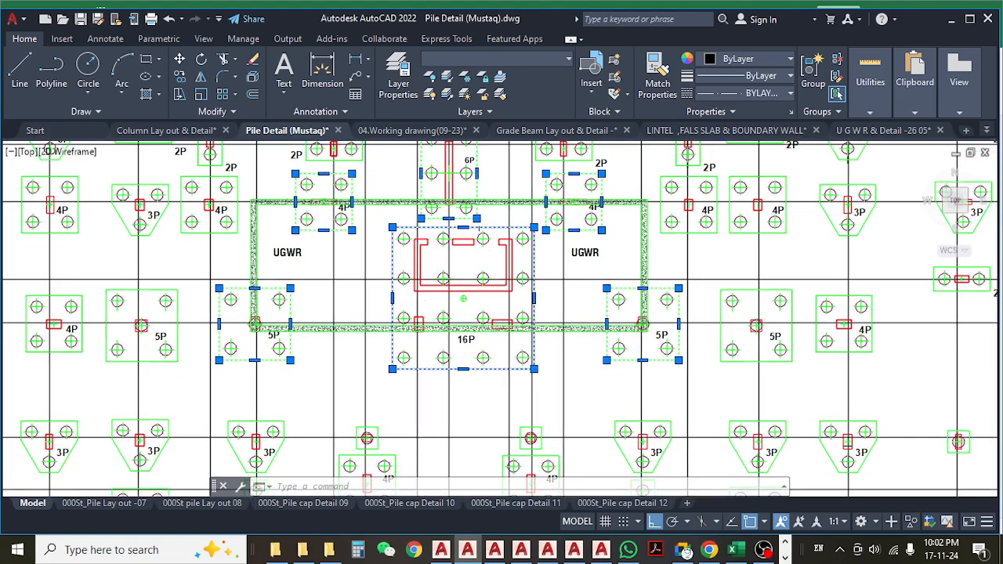
middle_click_drag(469, 274, 460, 286)
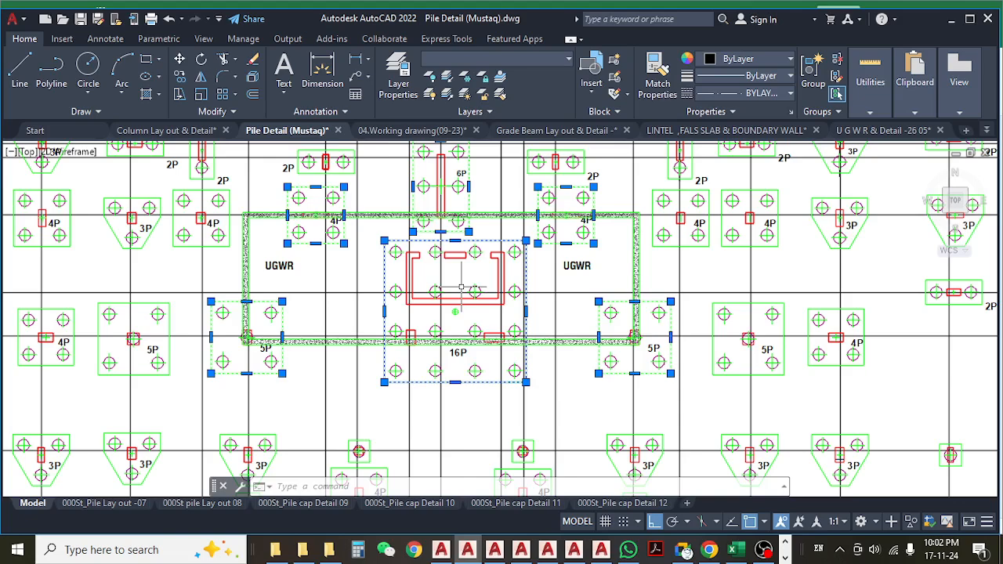
scroll(462, 286, "up", 2)
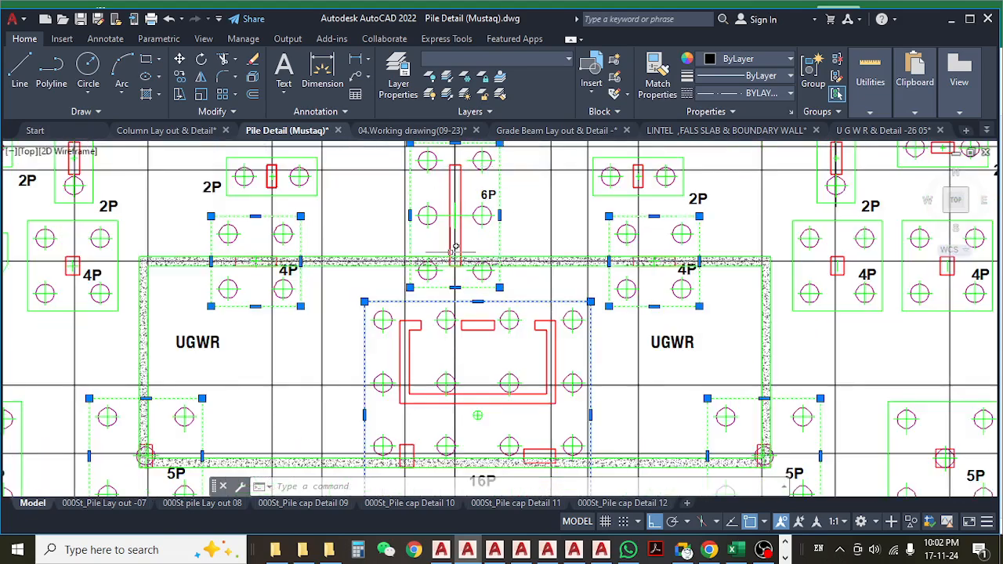
- Switch to the Column Lay out & Detail drawing and highlight the column outlines to examine those around shear wall SW 01, including both C10 columns
left_click(177, 132)
scroll(511, 351, "up", 5)
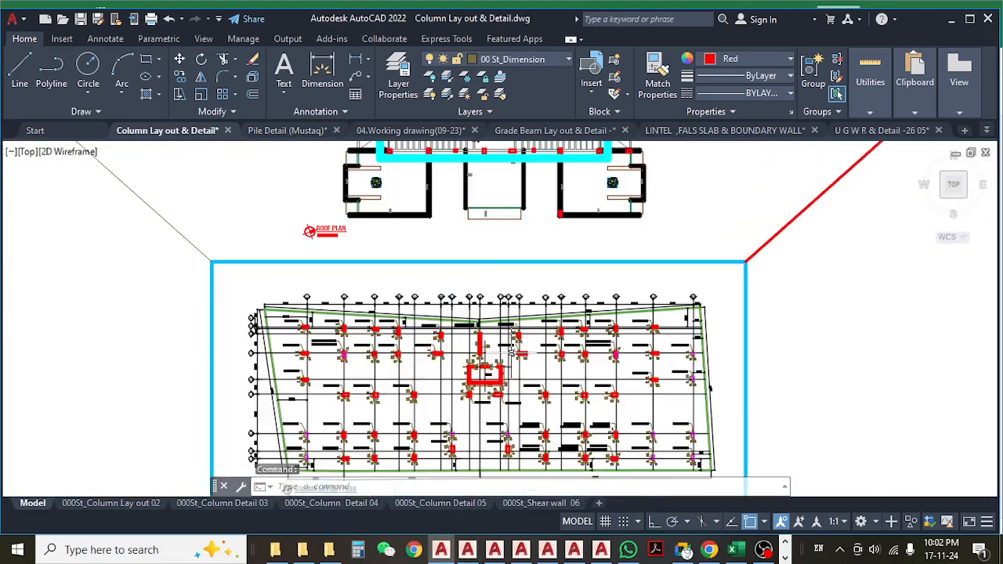
scroll(511, 351, "up", 4)
mouse_move(436, 364)
middle_mouse_down()
mouse_move(347, 274)
mouse_move(346, 251)
mouse_move(317, 266)
middle_mouse_up()
middle_click_drag(237, 314, 292, 323)
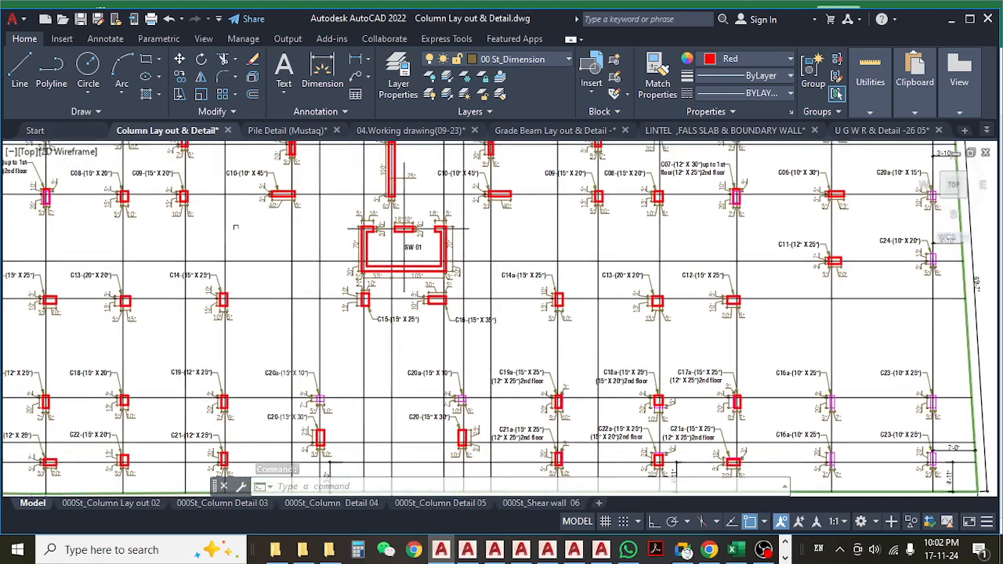
middle_click_drag(235, 227, 257, 247)
scroll(278, 226, "up", 6)
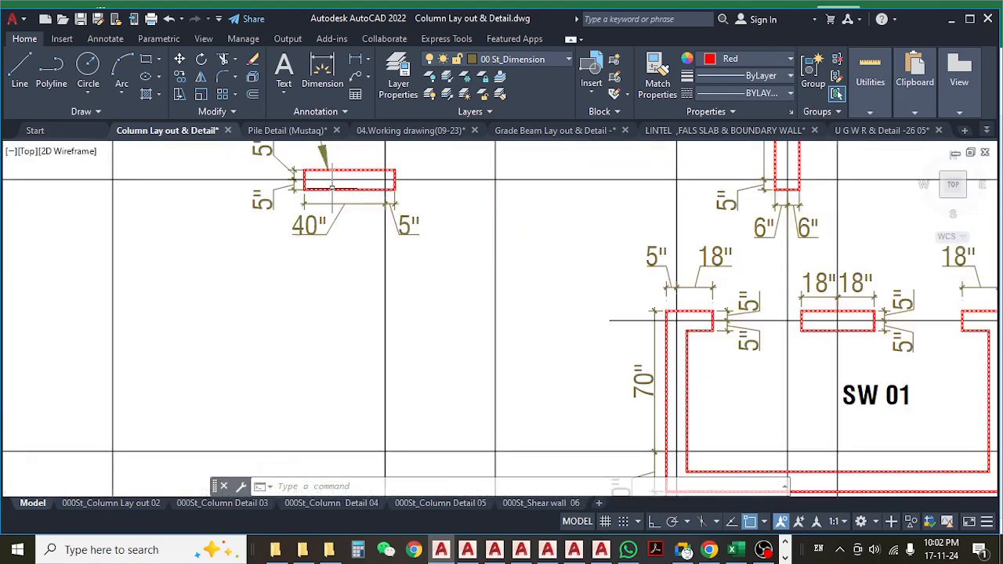
scroll(332, 182, "down", 8)
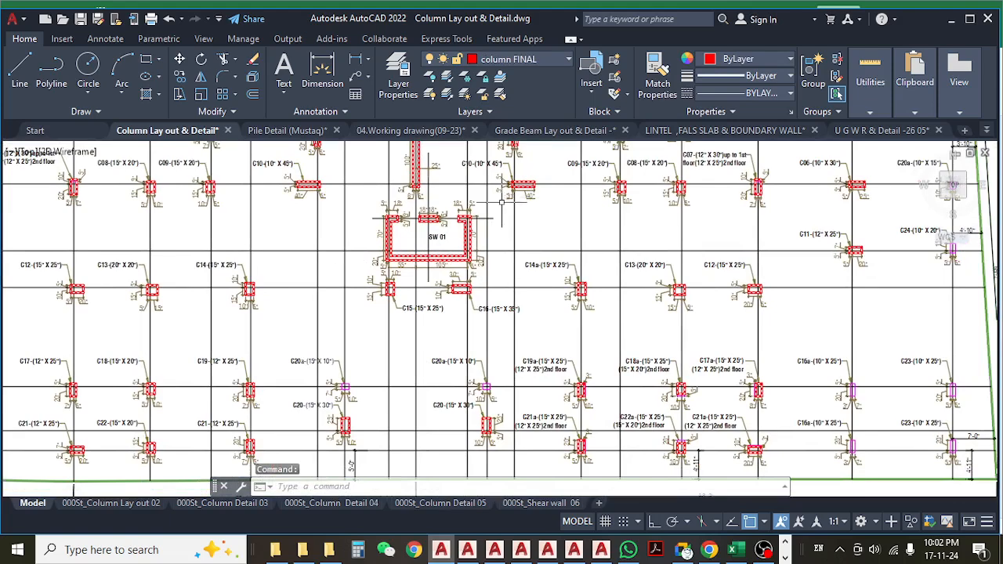
scroll(400, 227, "up", 4)
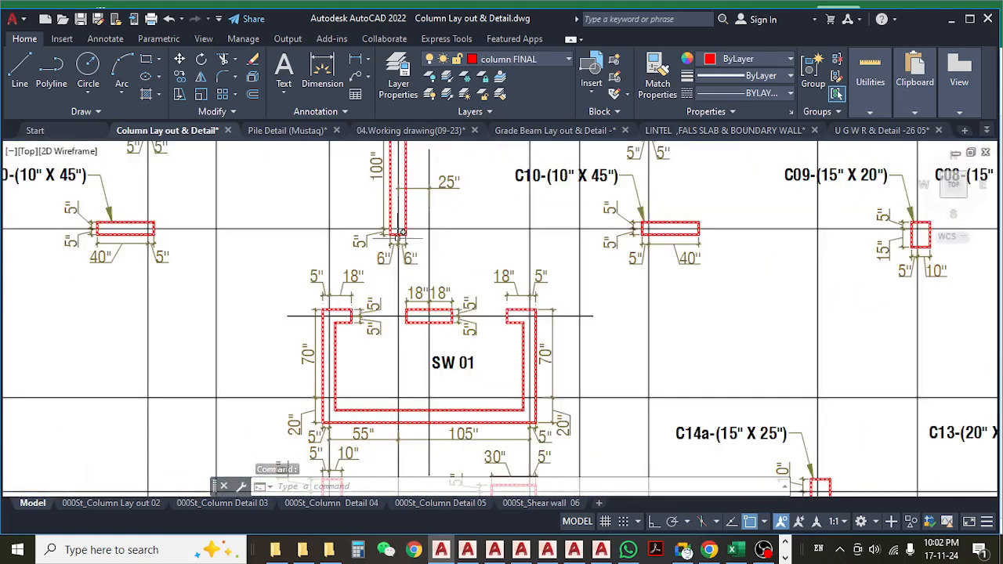
- Clear the highlighted columns and draw a rectangle around the C10 column left of shear wall SW 02
key("Escape")
scroll(431, 251, "down", 4)
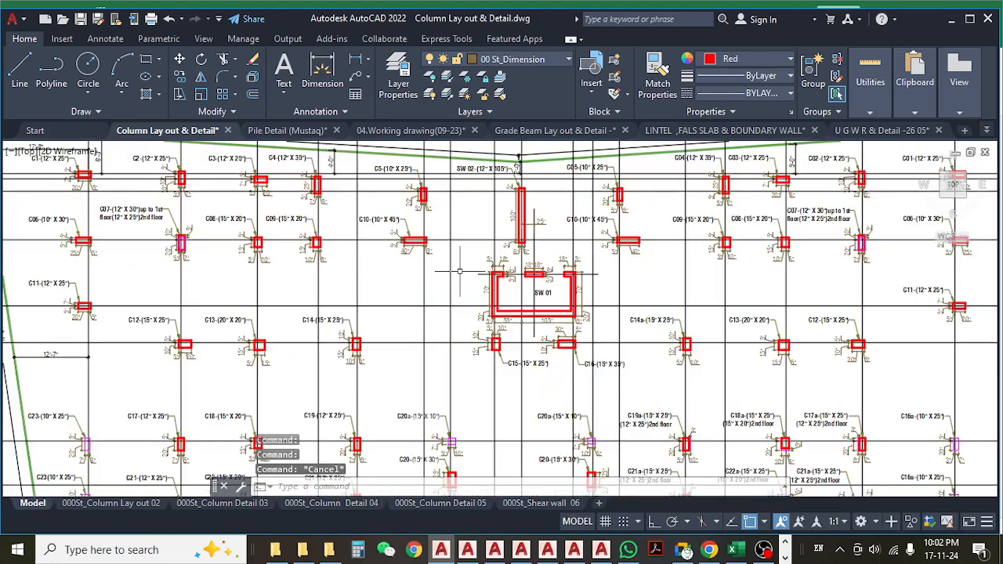
type("re")
key("Return")
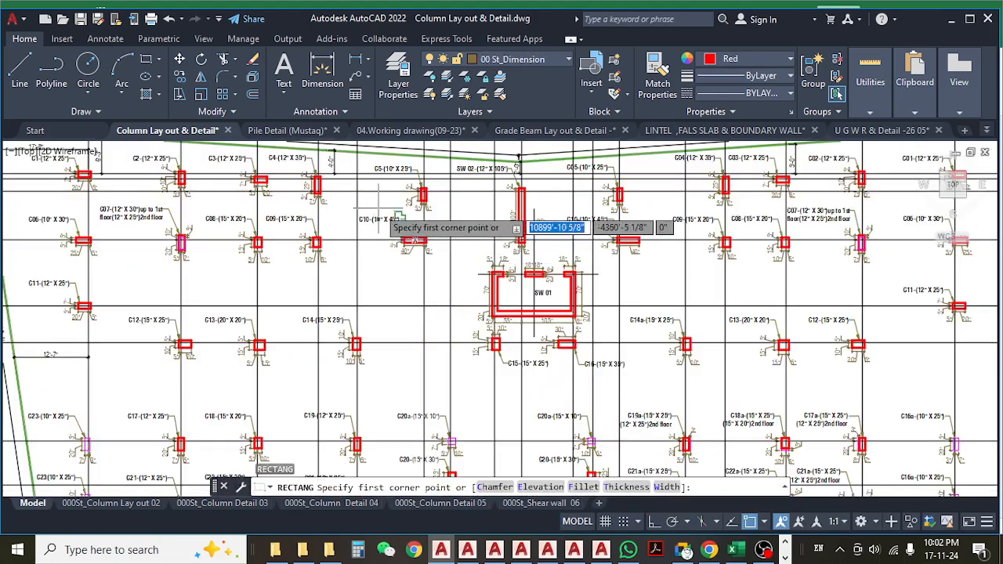
left_click(400, 217)
left_click(432, 253)
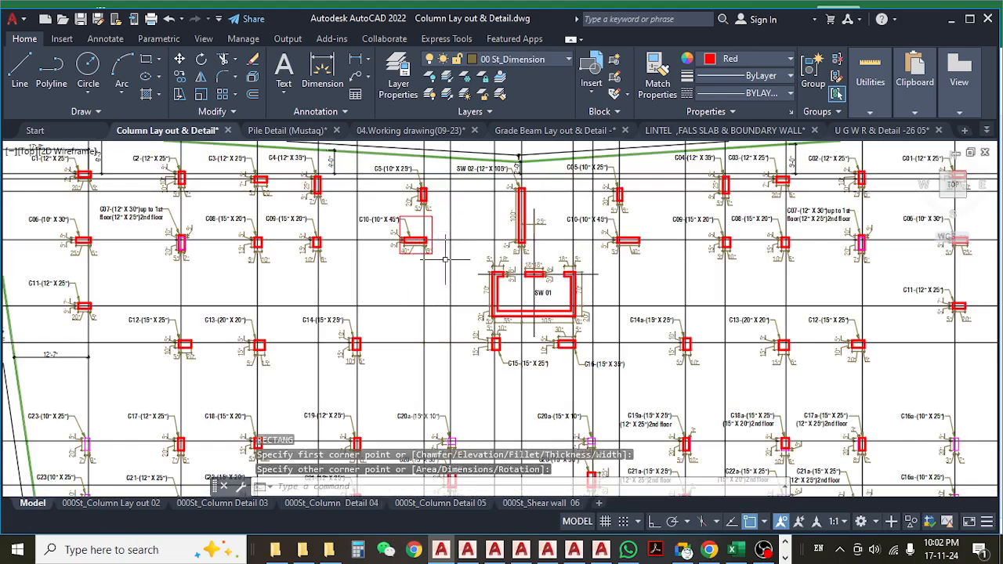
- Draw rectangles around shear wall SW 02 and the C10 column to its right
middle_click_drag(517, 240, 459, 218)
key("Return")
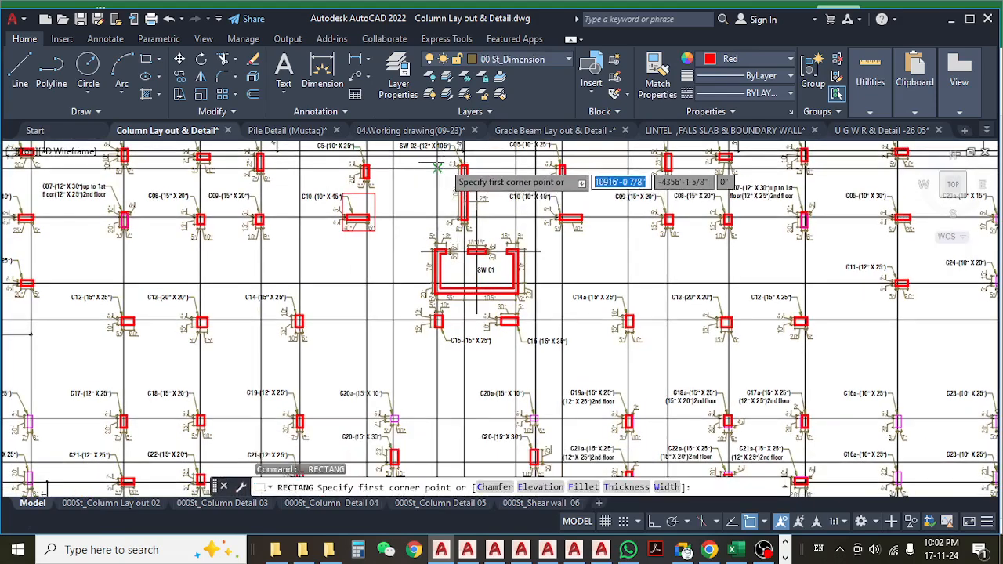
left_click(445, 165)
left_click(490, 228)
key("Return")
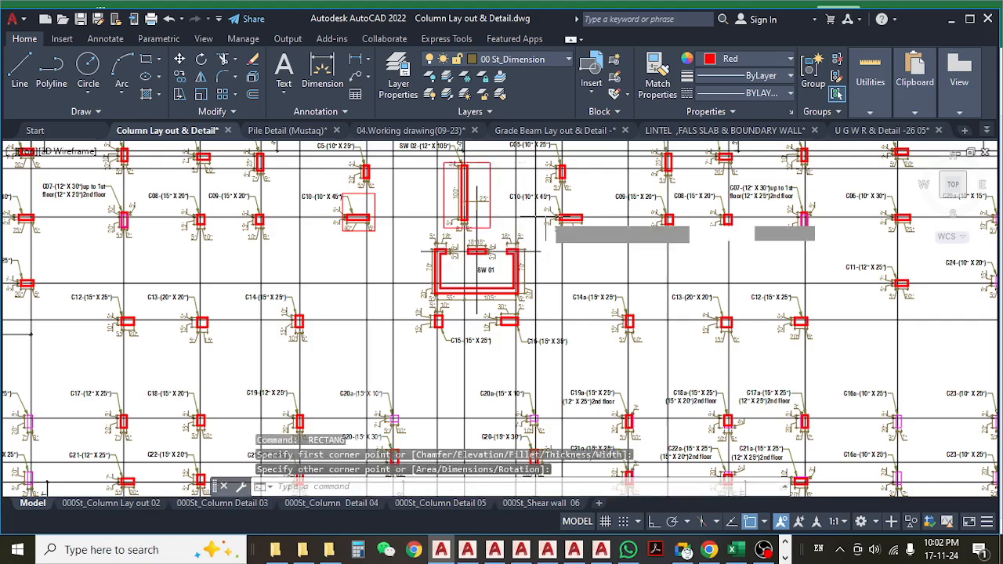
left_click(544, 209)
left_click(601, 236)
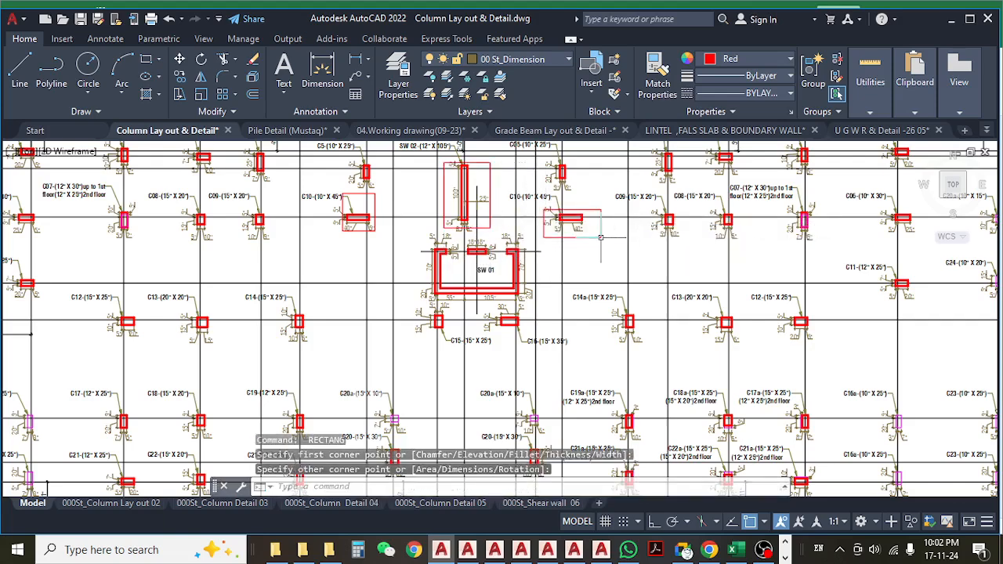
- Mark columns C14a and C14, on either side below SW 01, with a rectangle around each
middle_click_drag(589, 327, 584, 278)
key("Return")
scroll(496, 290, "up", 2)
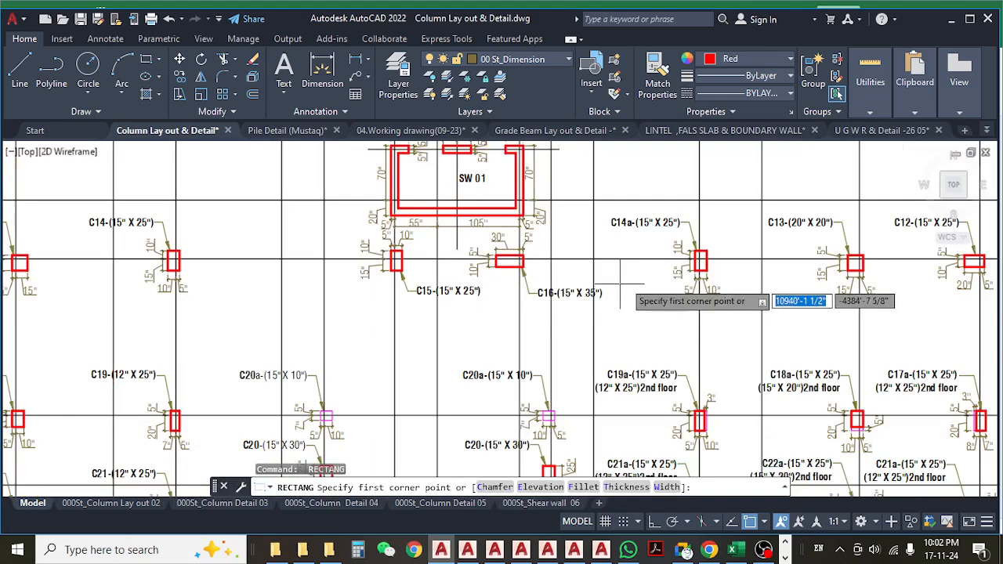
left_click(677, 240)
left_click(721, 307)
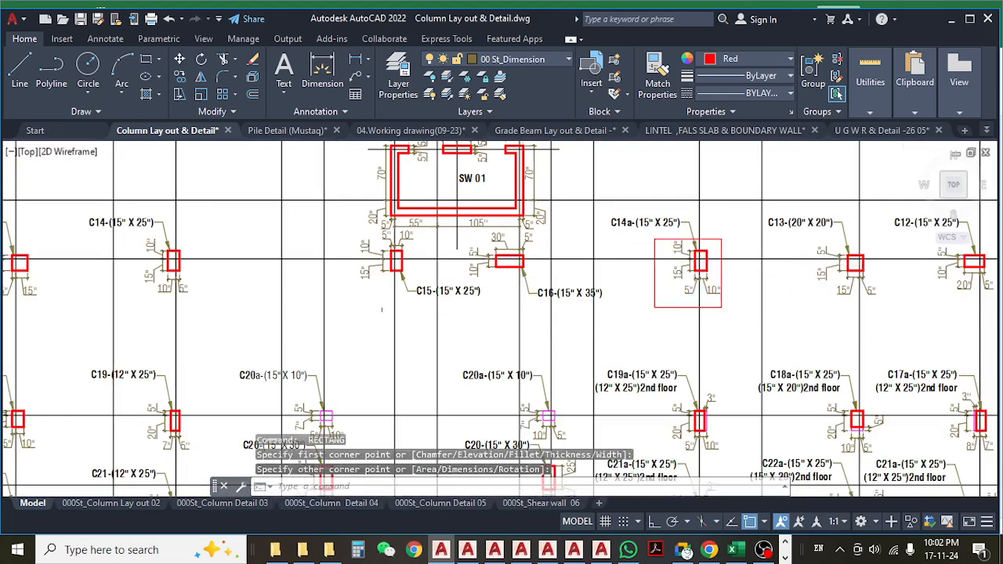
middle_click_drag(389, 304, 642, 303)
key("Return")
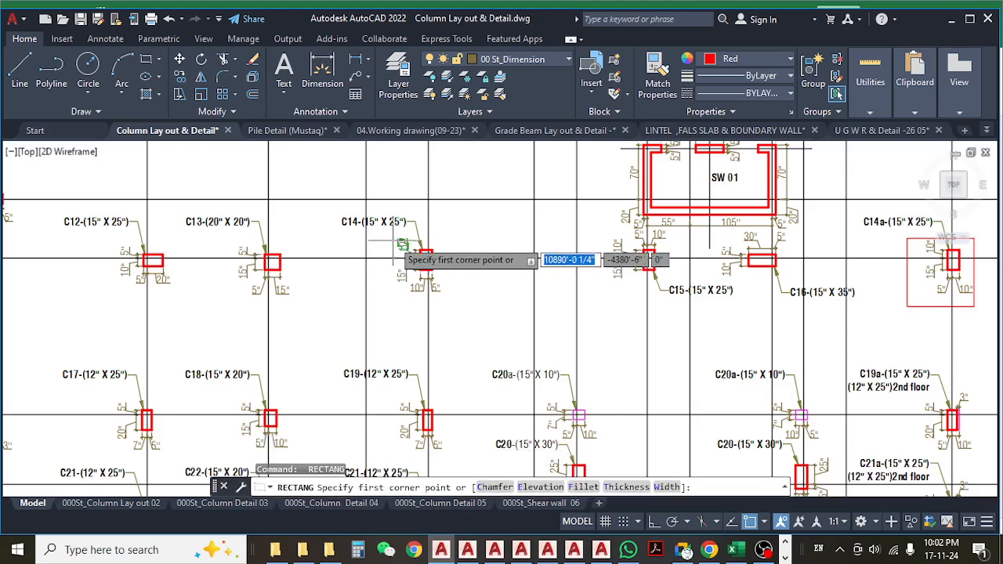
left_click(388, 239)
left_click(440, 291)
- Draw one rectangle about 20' by 4'-6" around columns C15 and C16 below SW 01
middle_click_drag(600, 287, 457, 287)
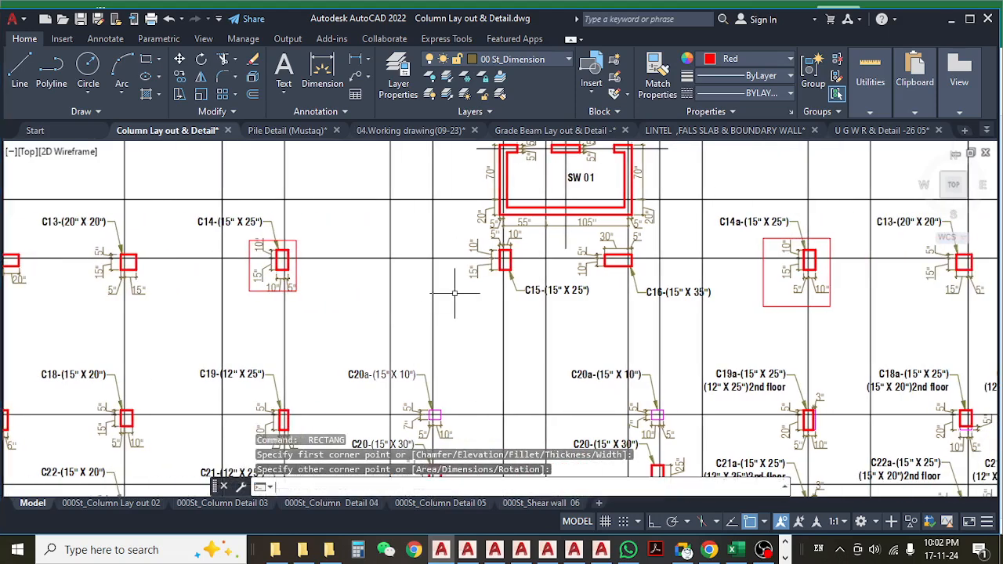
key("Return")
left_click(470, 246)
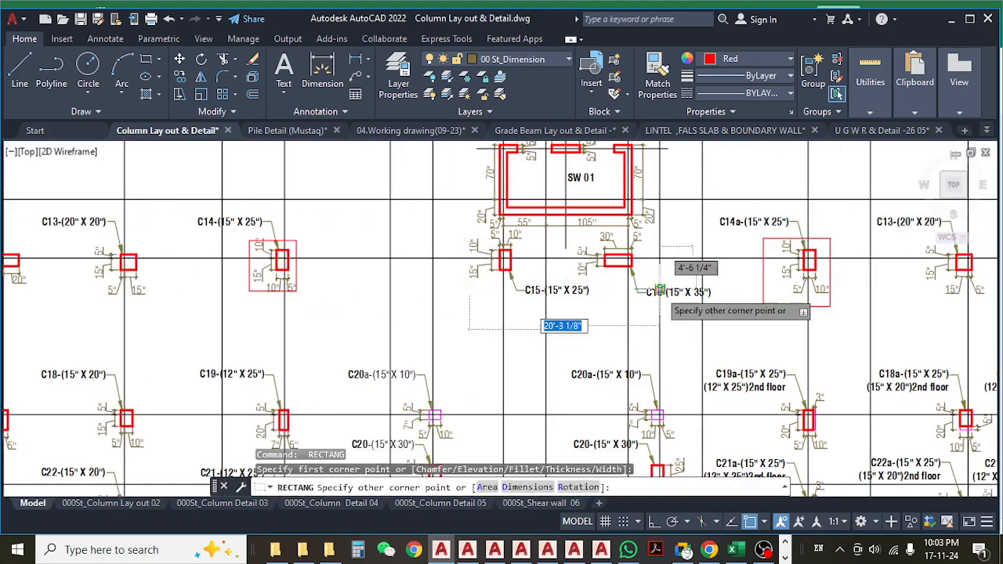
left_click(661, 289)
- Draw a rectangle enclosing the whole of shear wall SW 01
scroll(526, 320, "down", 4)
middle_click_drag(597, 280, 478, 305)
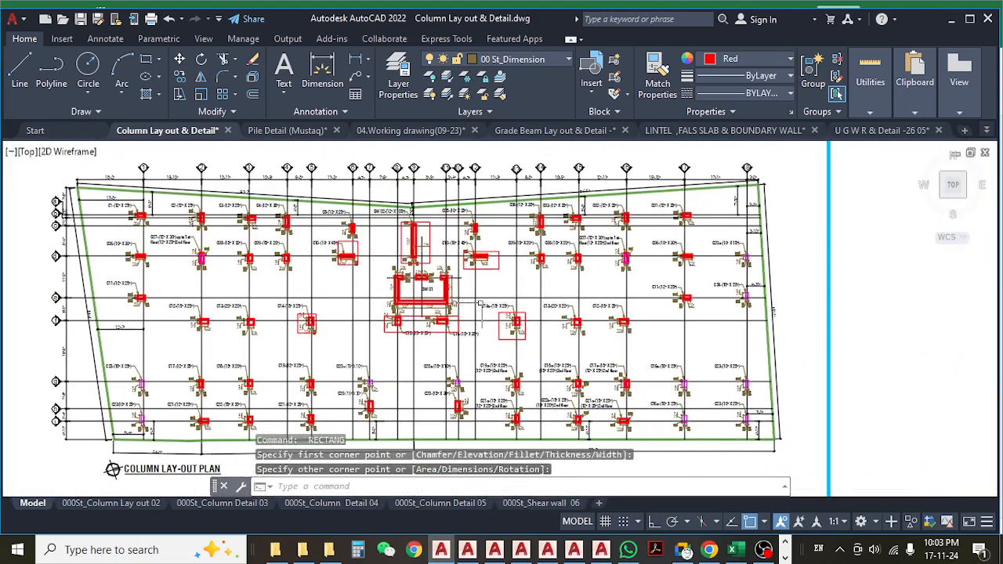
scroll(355, 282, "up", 5)
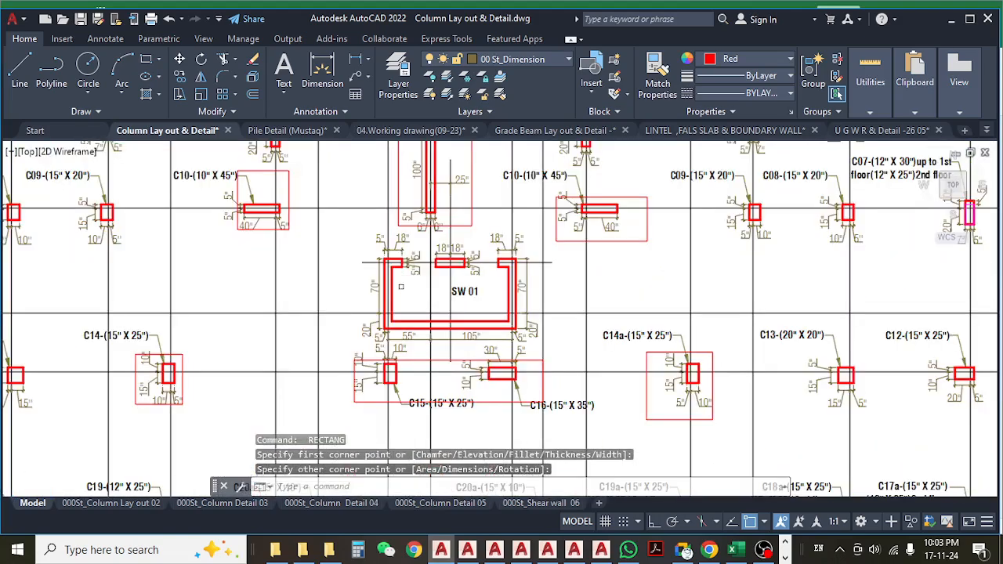
left_click(355, 241)
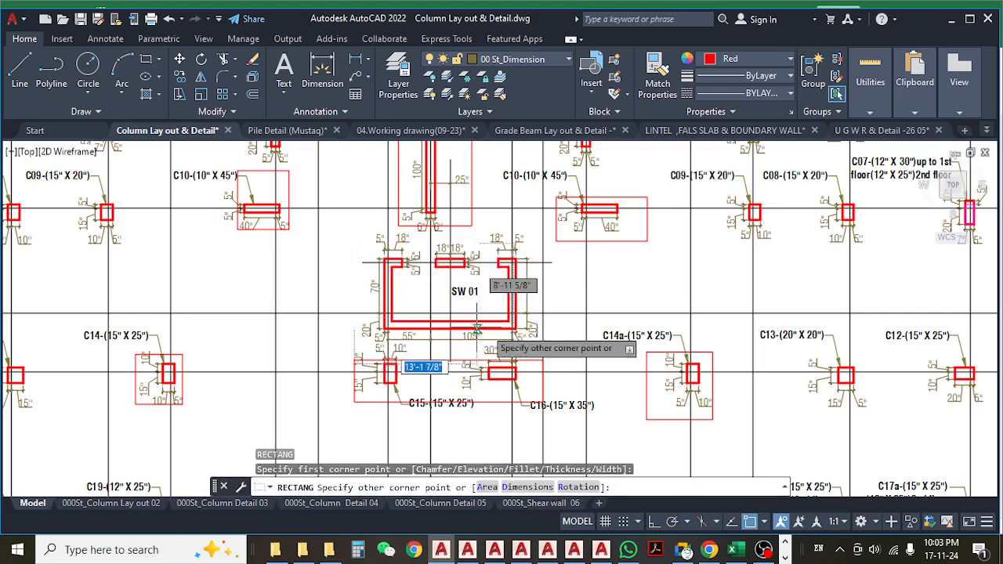
left_click(561, 341)
- Review the boxed columns C10, C14, C14a, C15 and C16 and the shear walls SW 01 and SW 02 in the column layout plan
scroll(438, 290, "down", 6)
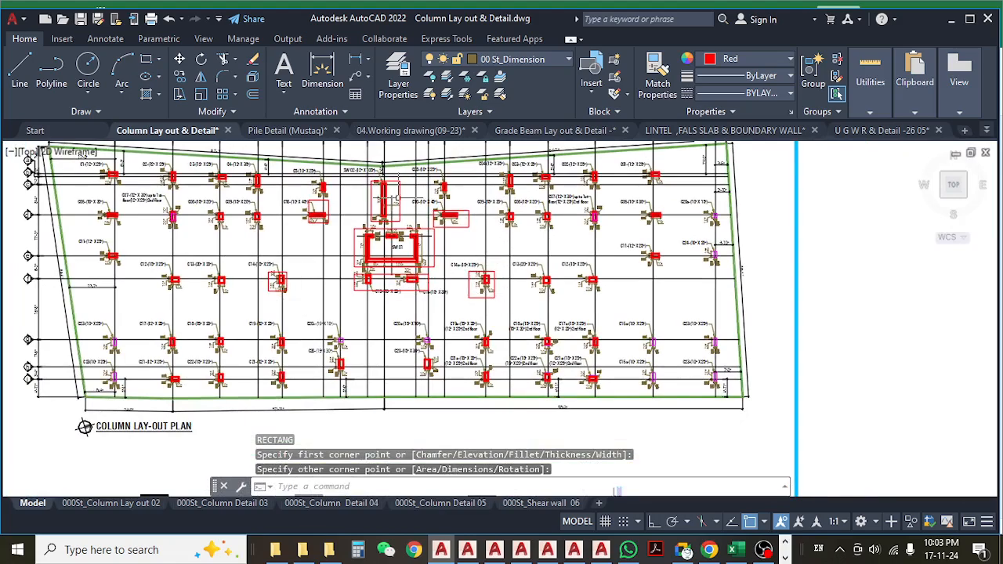
scroll(384, 344, "up", 5)
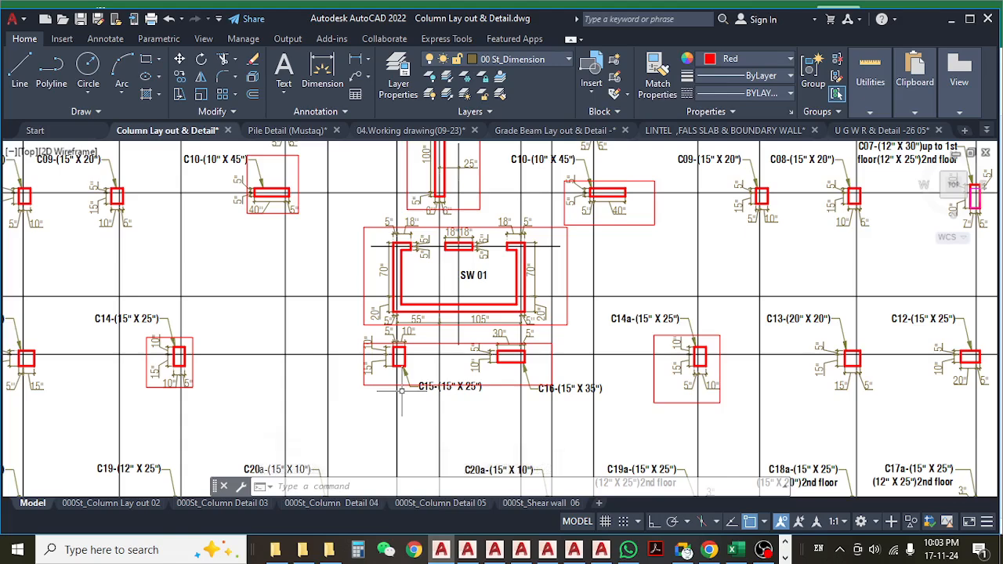
mouse_move(422, 392)
middle_mouse_down()
mouse_move(402, 373)
mouse_move(347, 359)
middle_mouse_up()
scroll(355, 365, "down", 2)
middle_click_drag(397, 378, 395, 380)
scroll(314, 343, "up", 2)
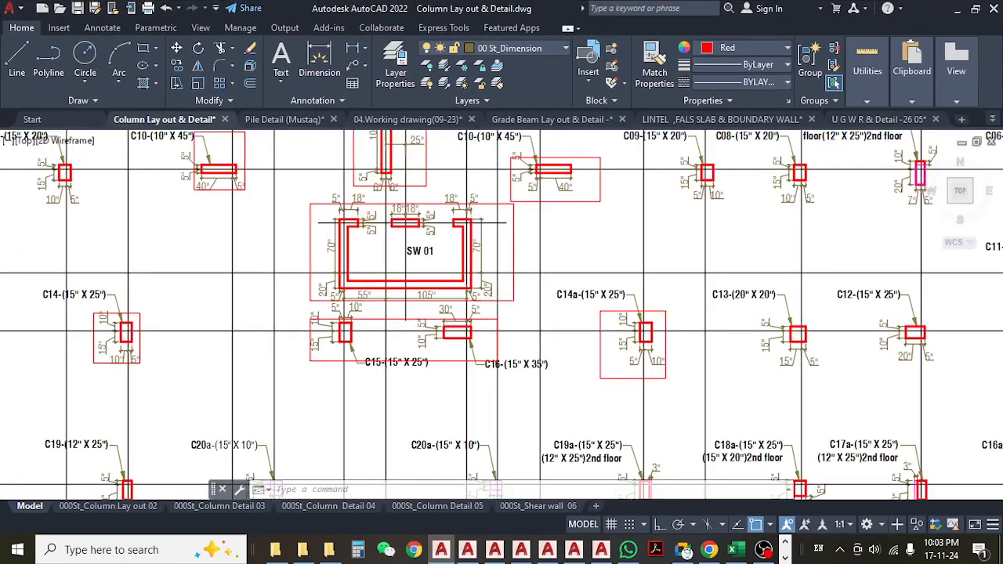
middle_click_drag(524, 289, 565, 322)
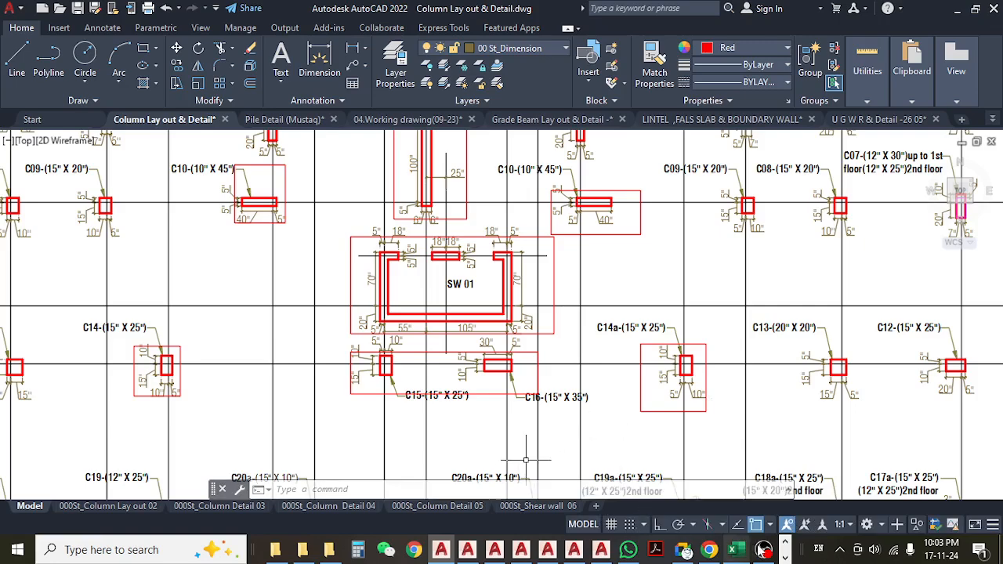
left_click(762, 550)
left_click(763, 549)
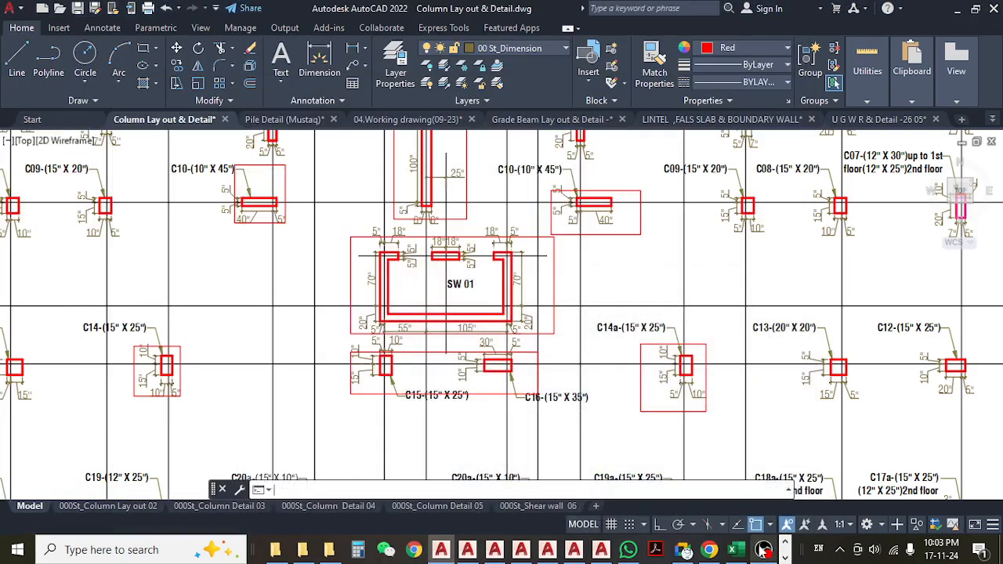
- Switch to the Google Meet window and end the call for everyone
left_click(683, 549)
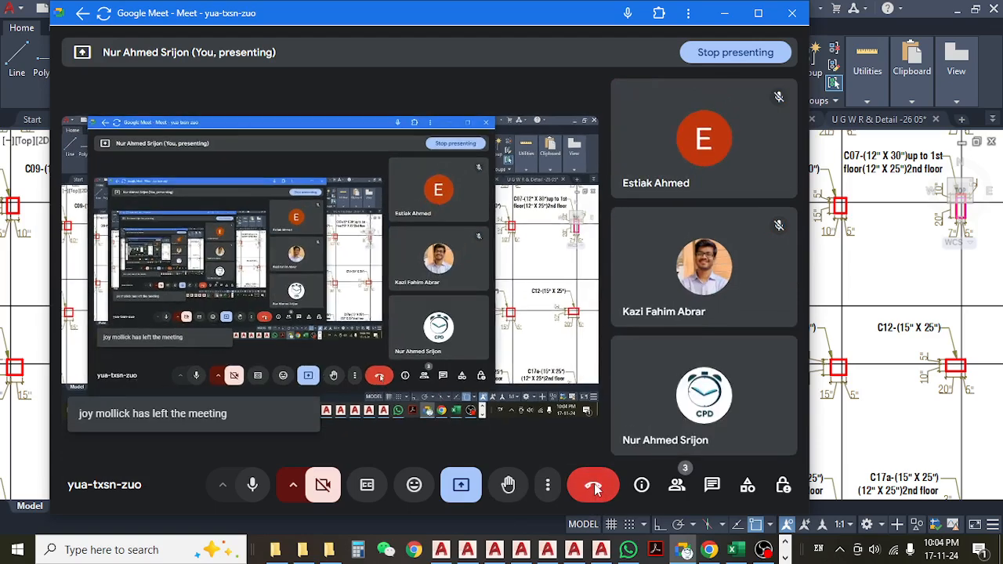
left_click(593, 486)
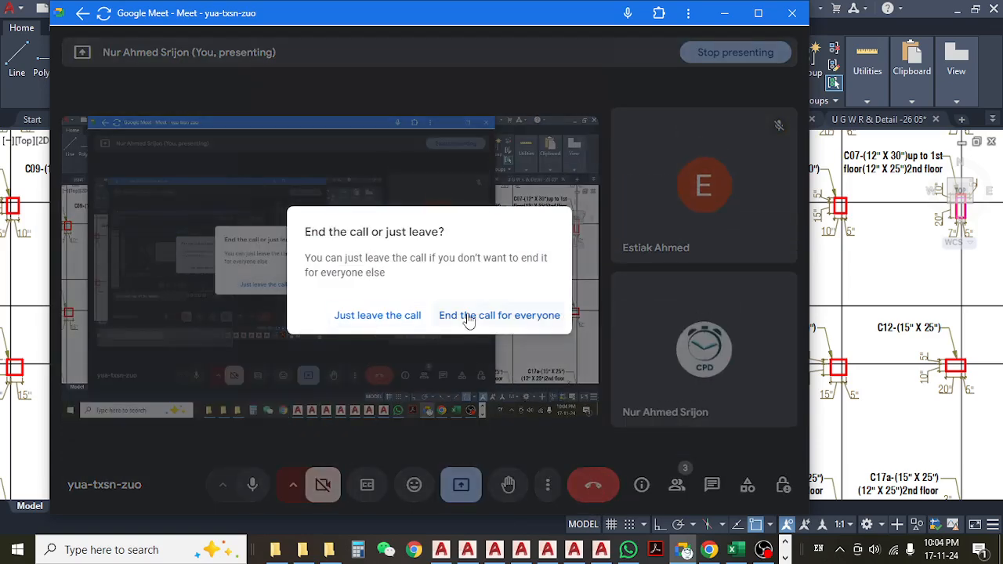
left_click(468, 316)
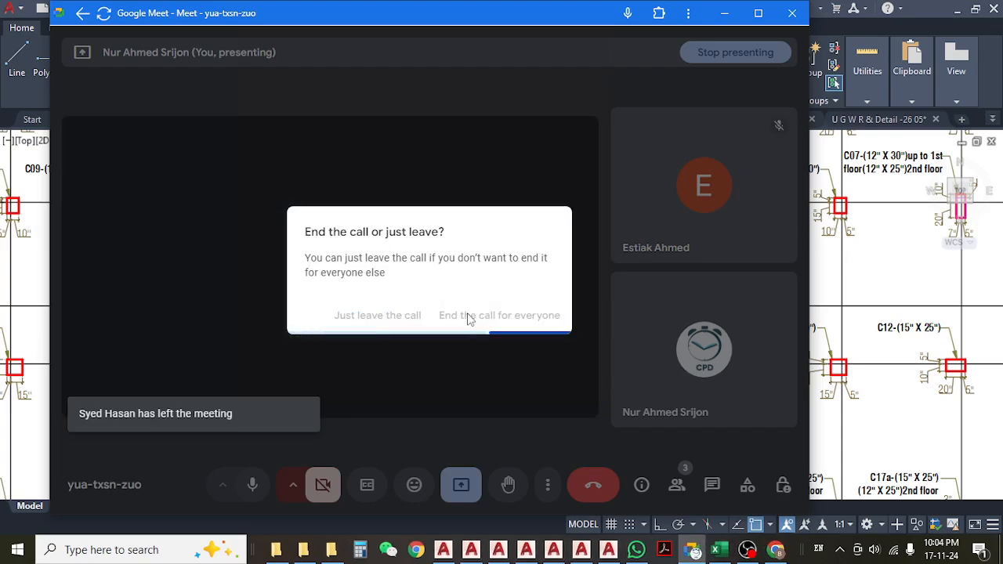